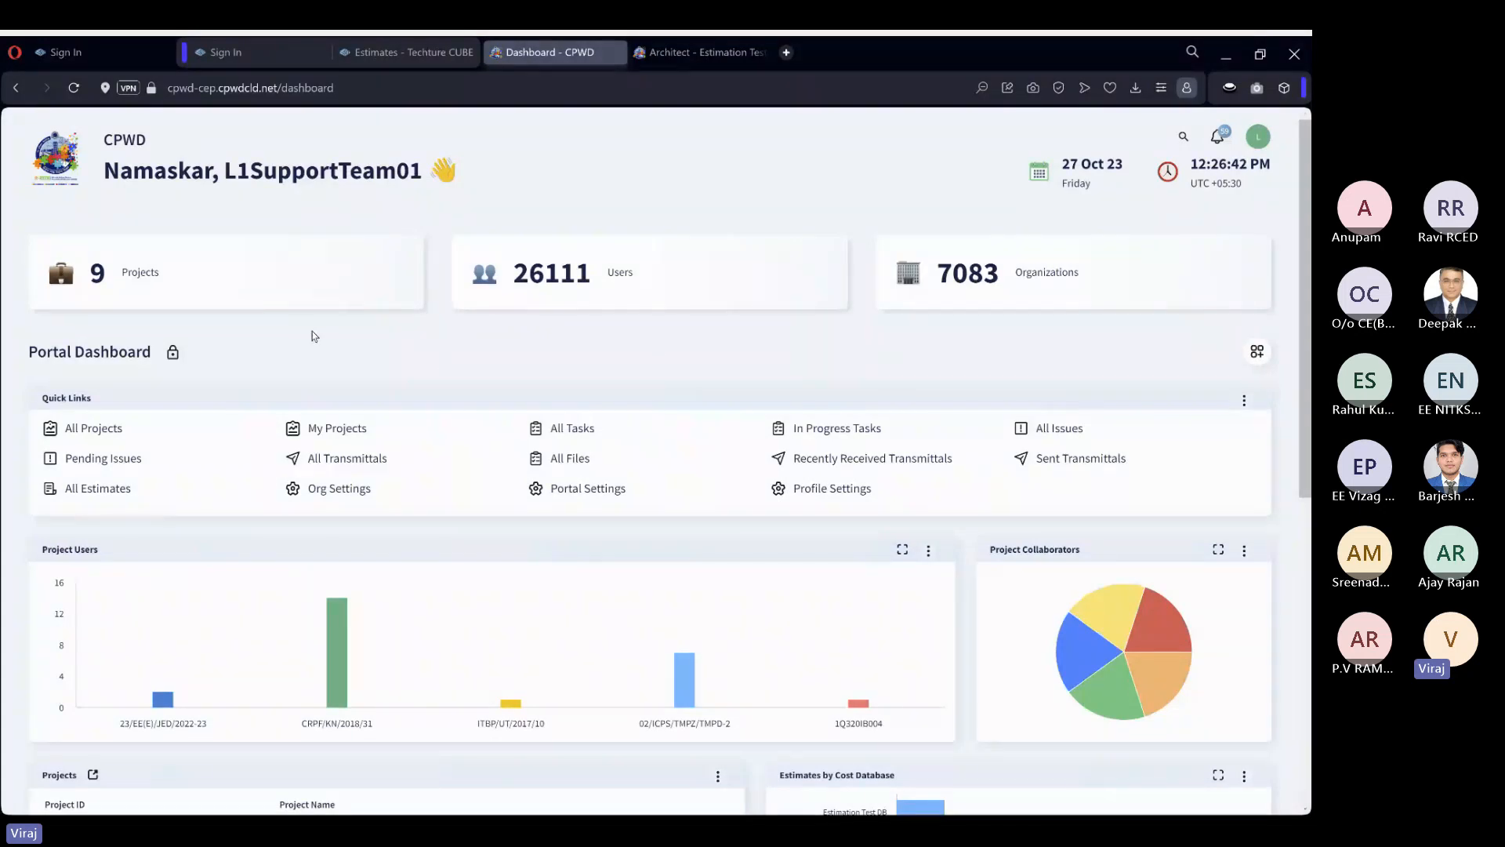
# Open the Estimation Test Project from the list of all accessible projects.
pyautogui.click(299, 294)
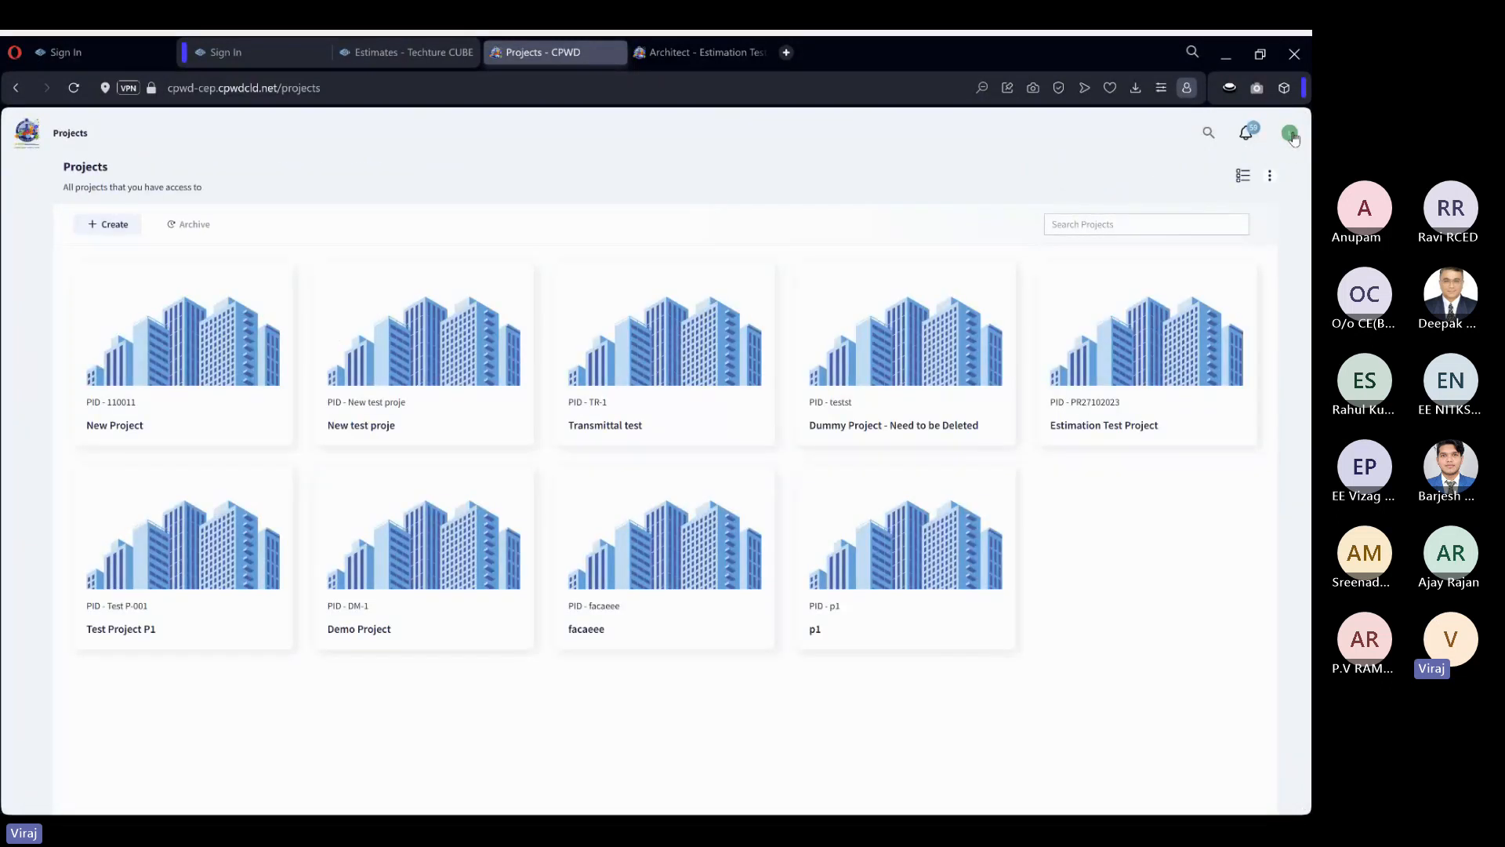
pyautogui.click(1290, 134)
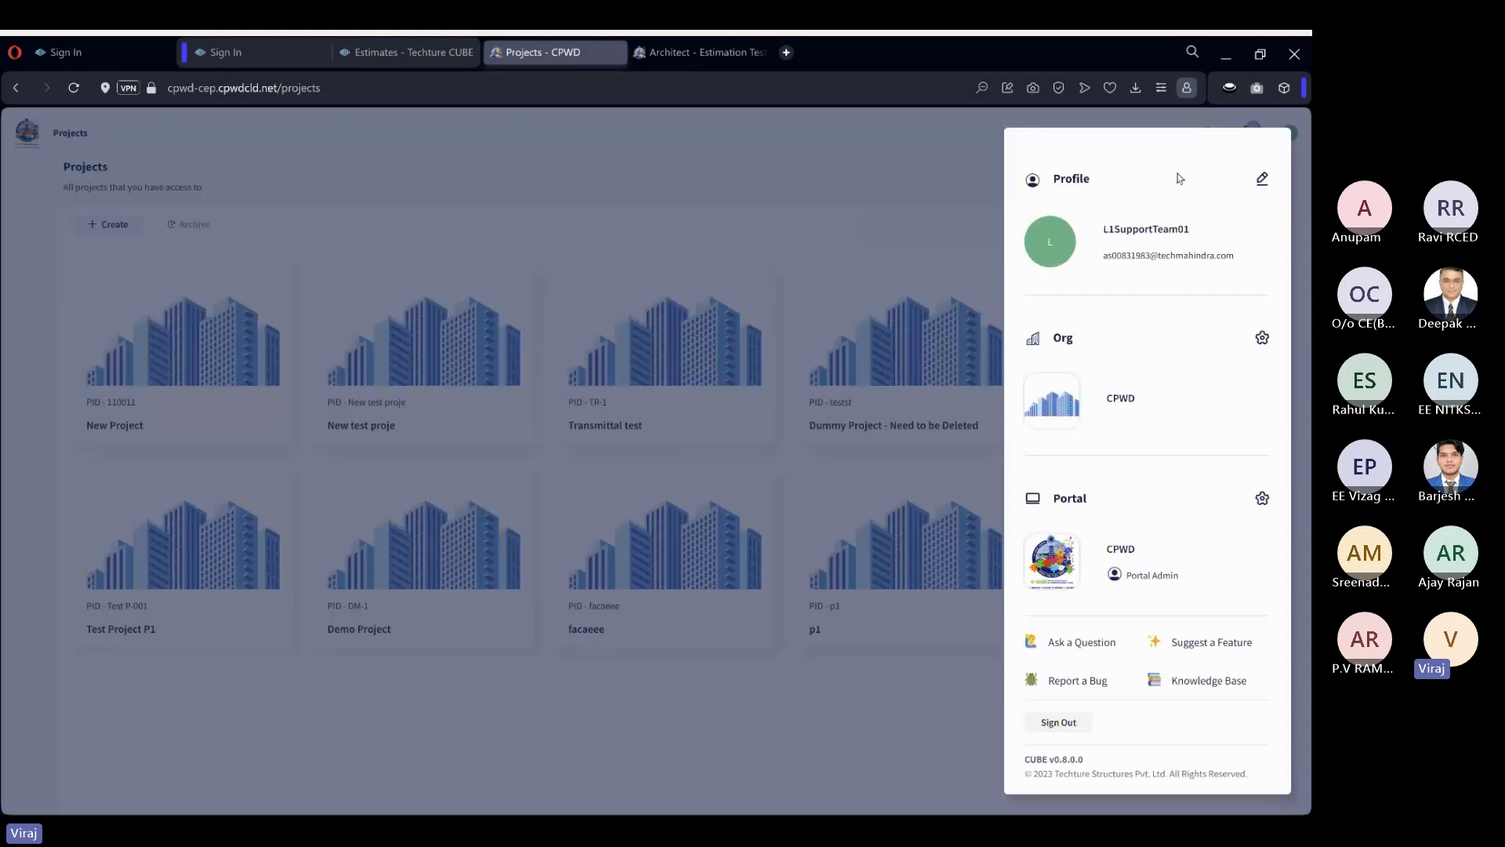
pyautogui.click(869, 166)
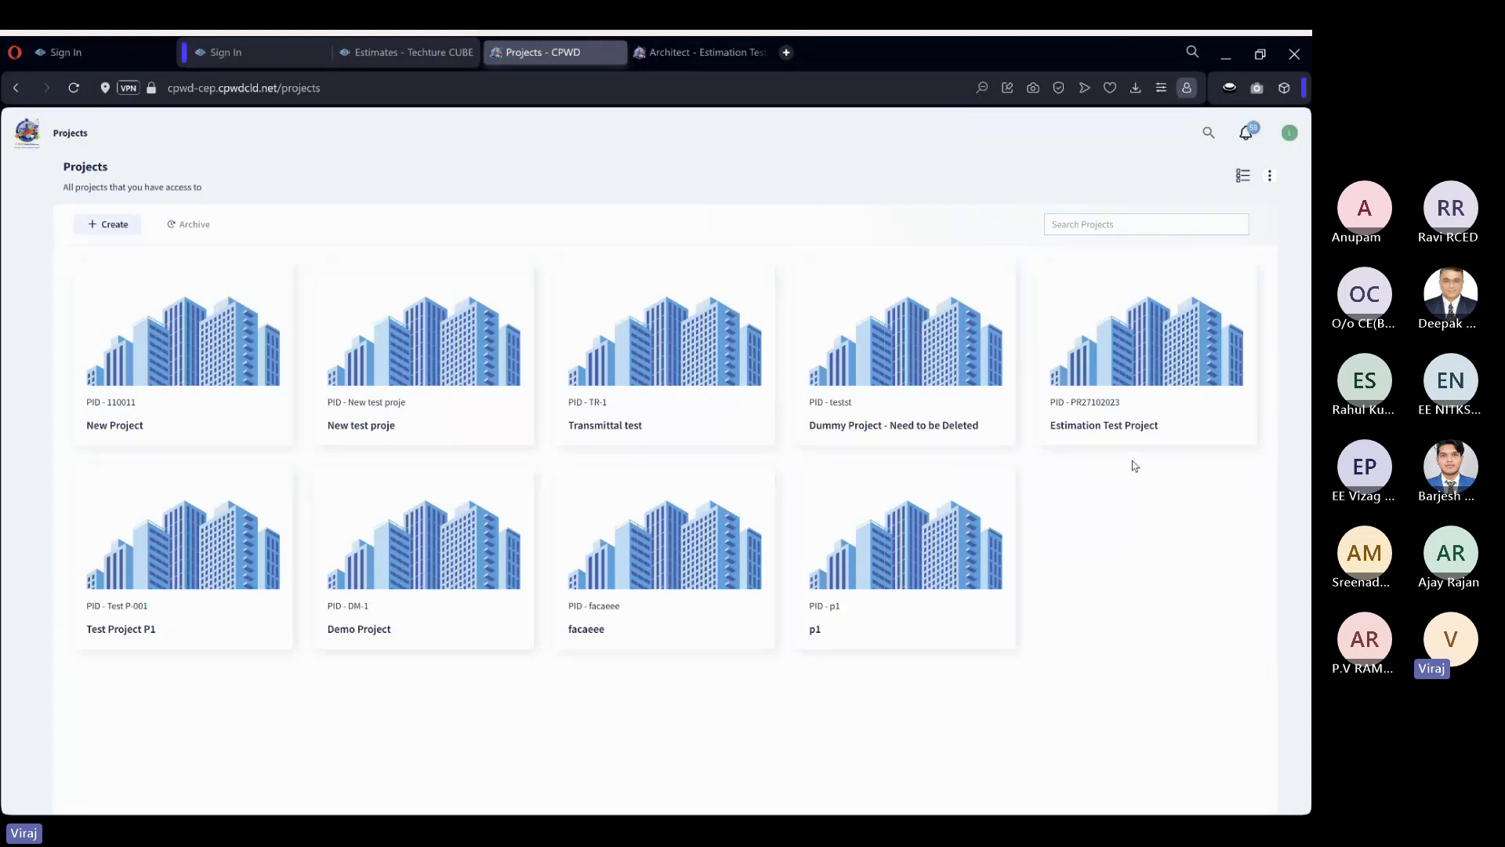
pyautogui.click(1114, 350)
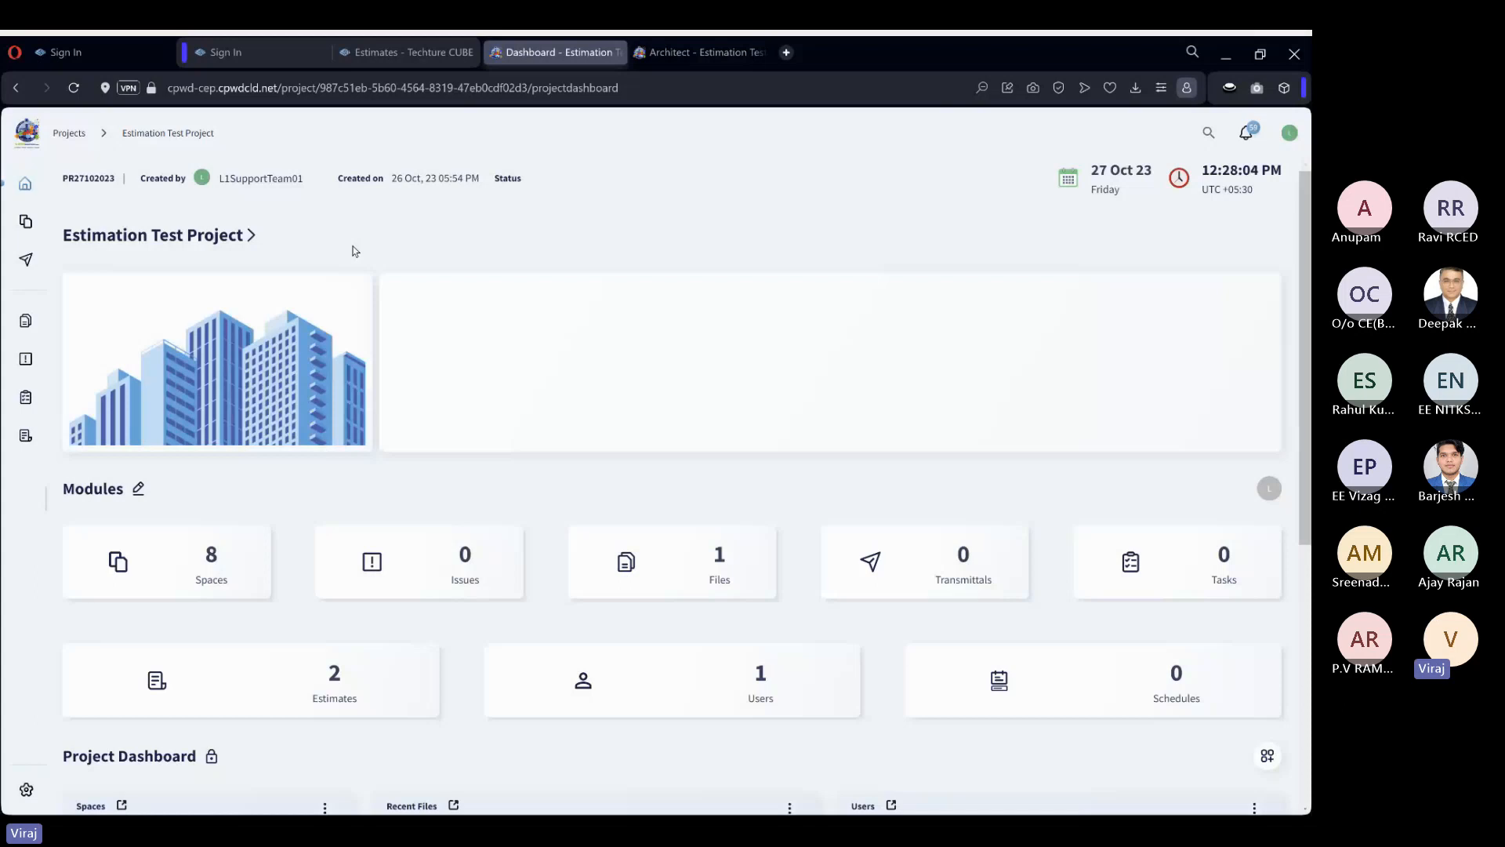
# Open Sample Housing Project for Collaboration.rvt from the project's Architect space, examine the building model up close and close the viewer.
pyautogui.click(31, 226)
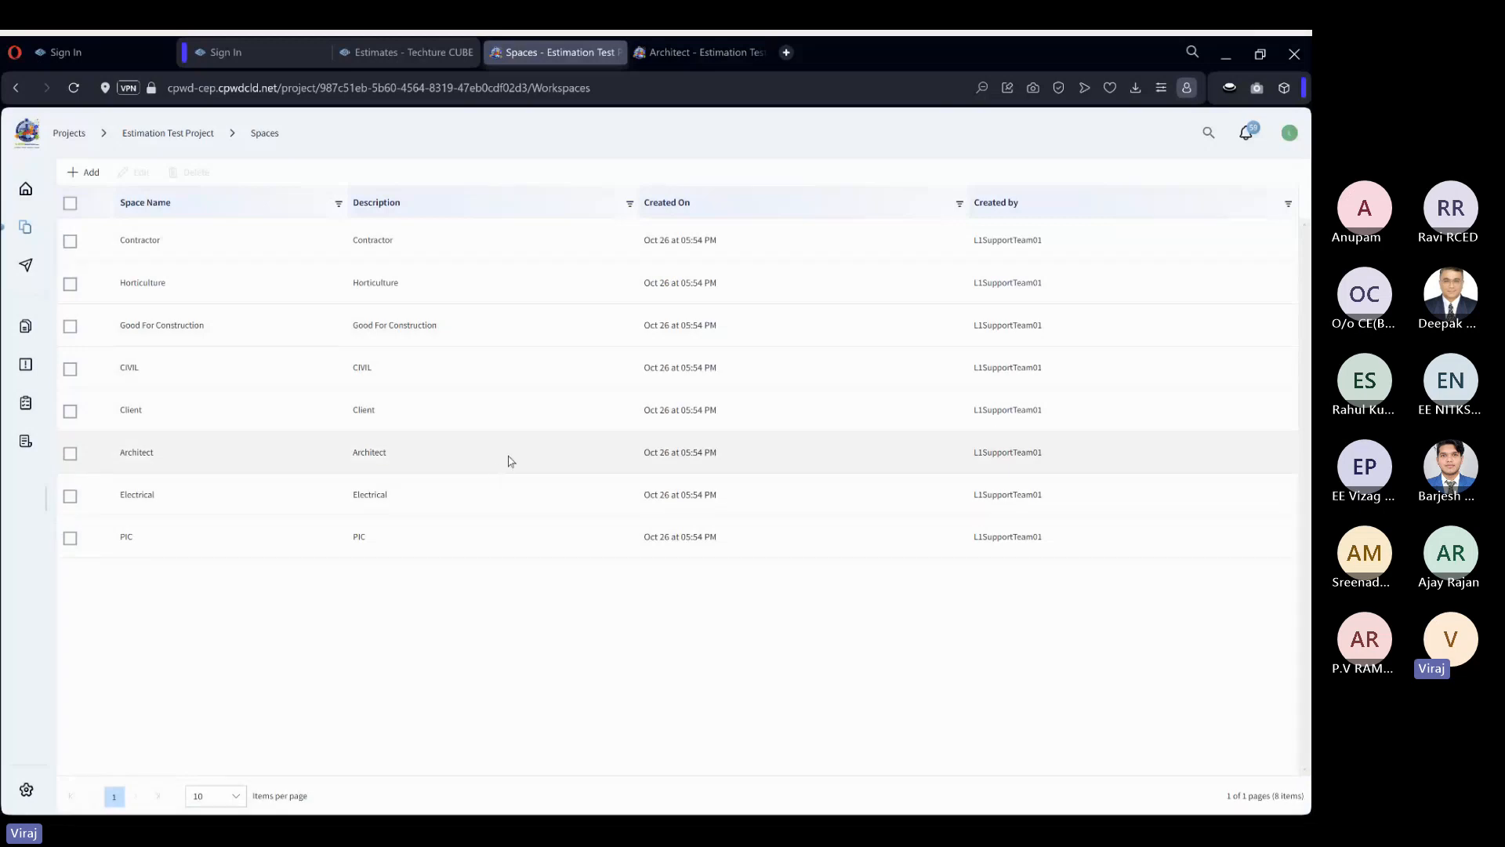
pyautogui.click(511, 460)
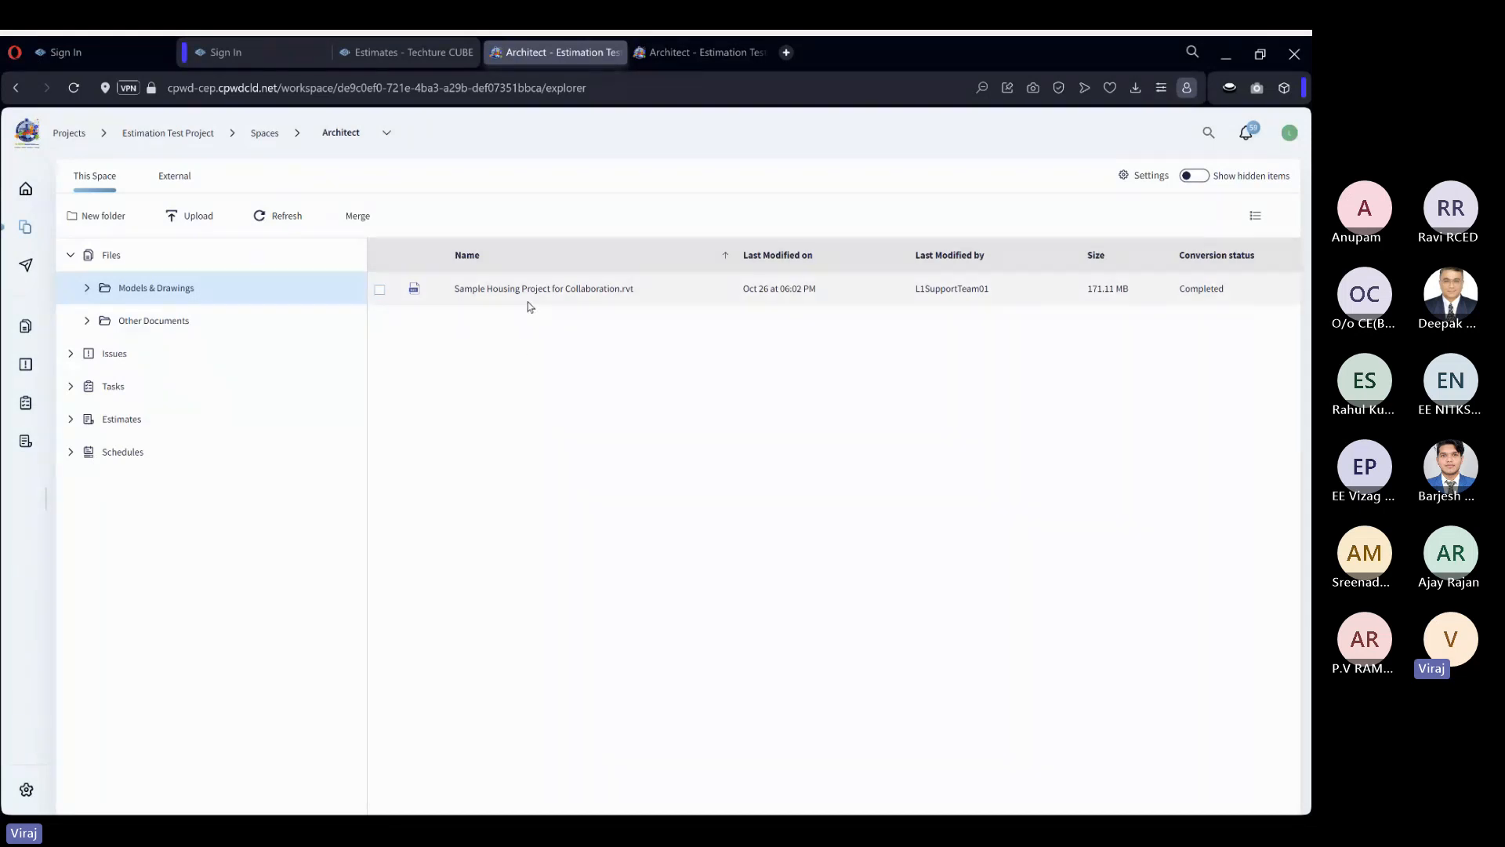
pyautogui.click(596, 290)
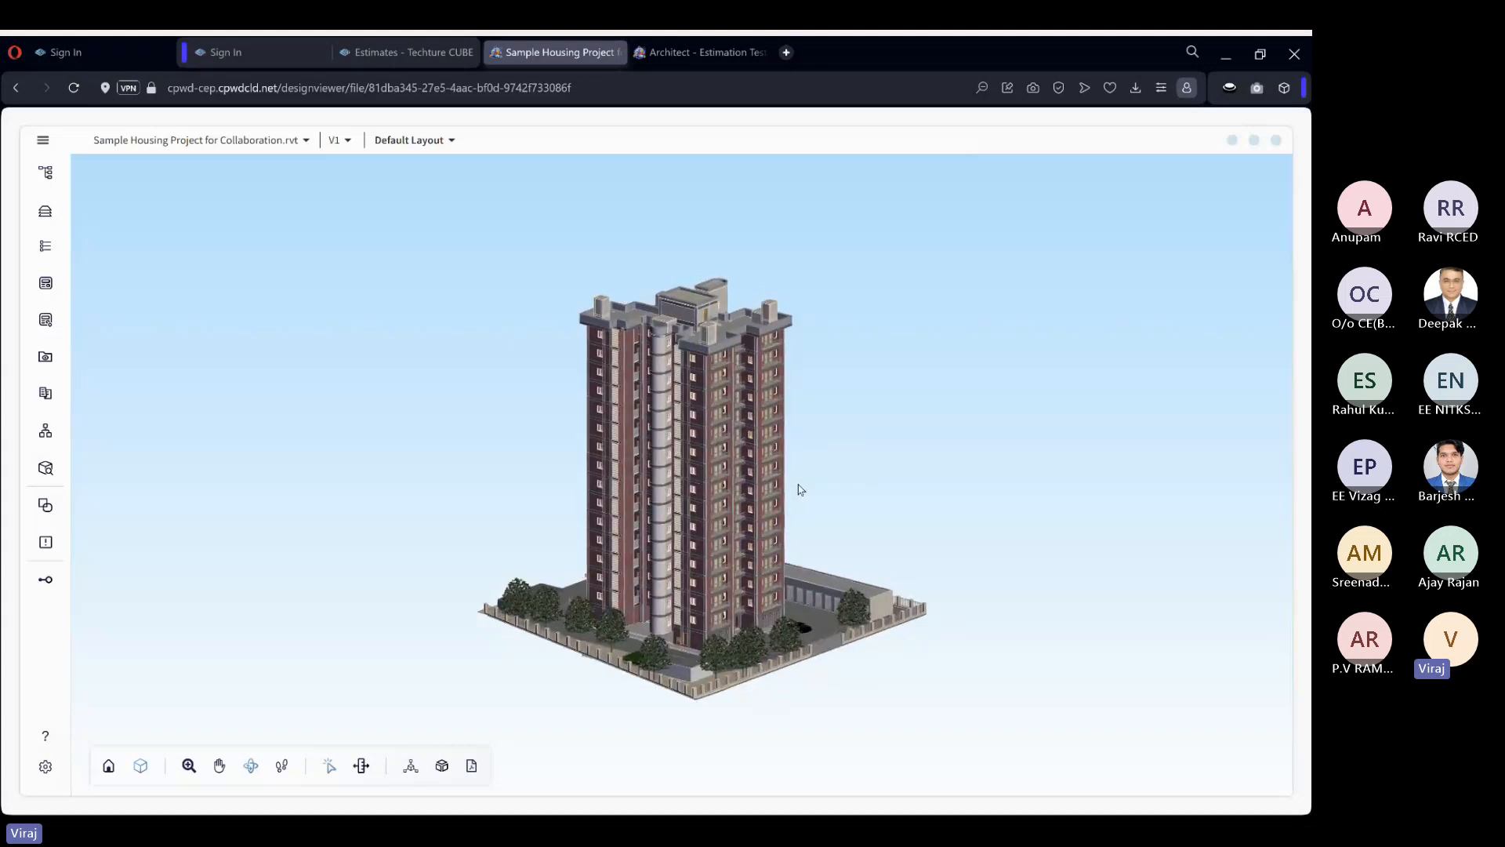
pyautogui.scroll(3, 664, 572)
pyautogui.scroll(2, 665, 573)
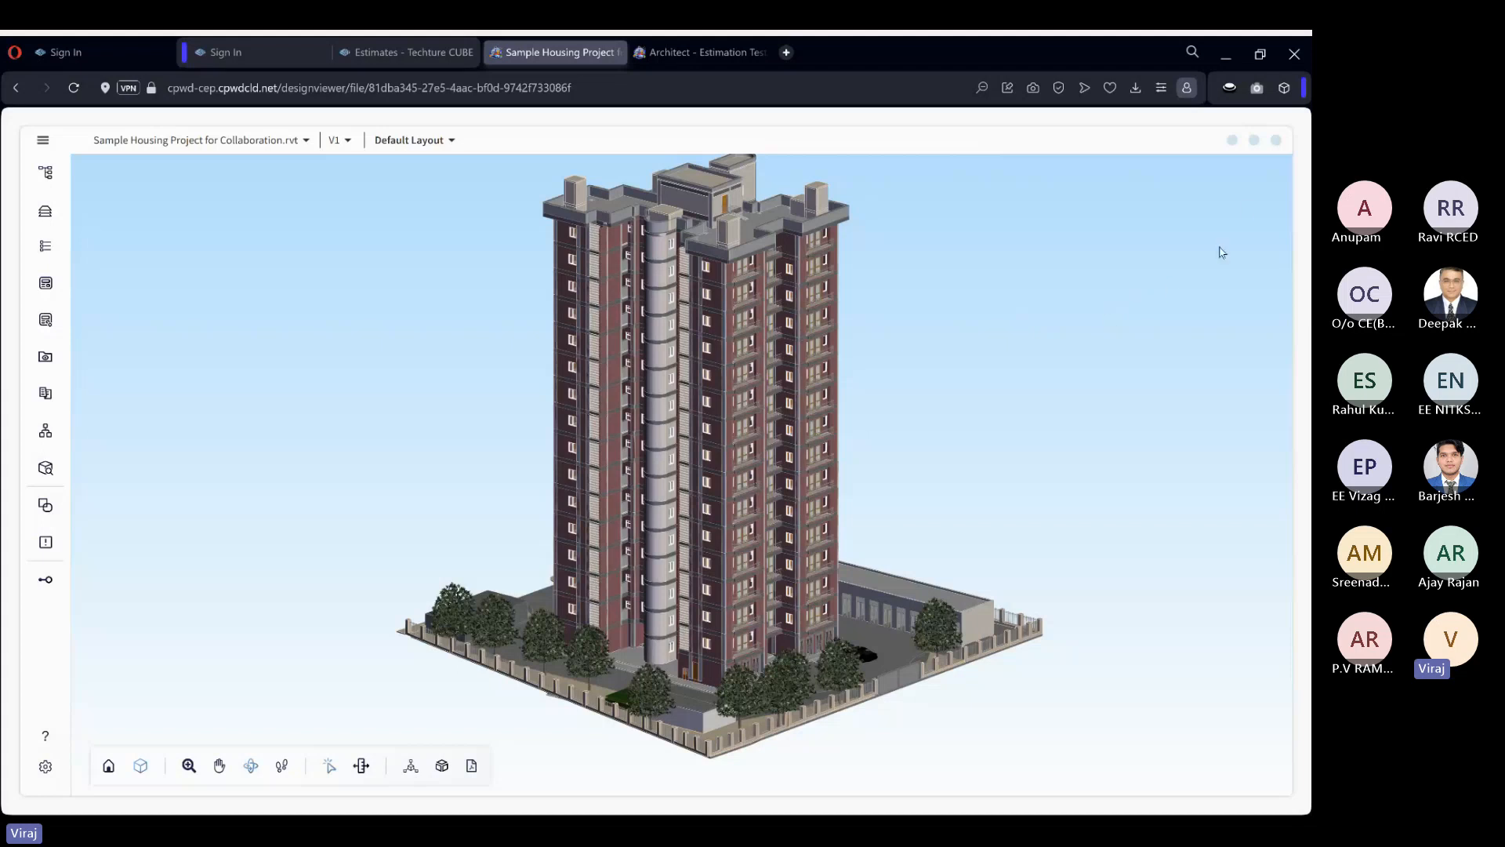
pyautogui.click(1276, 142)
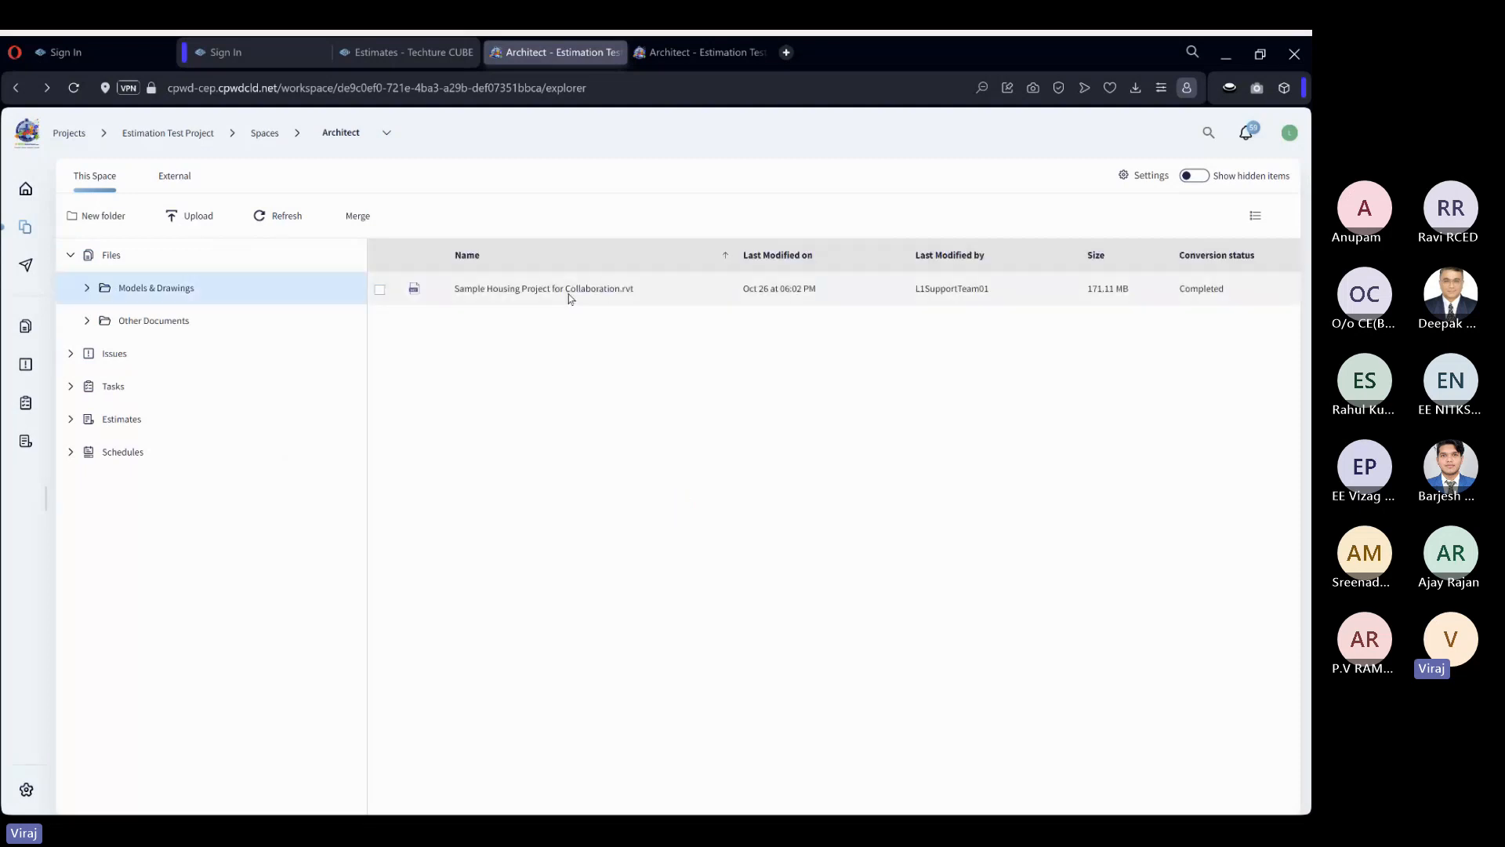
# Reopen the Sample Housing Project model, examine the building from different angles and return to the Architect space.
pyautogui.click(632, 290)
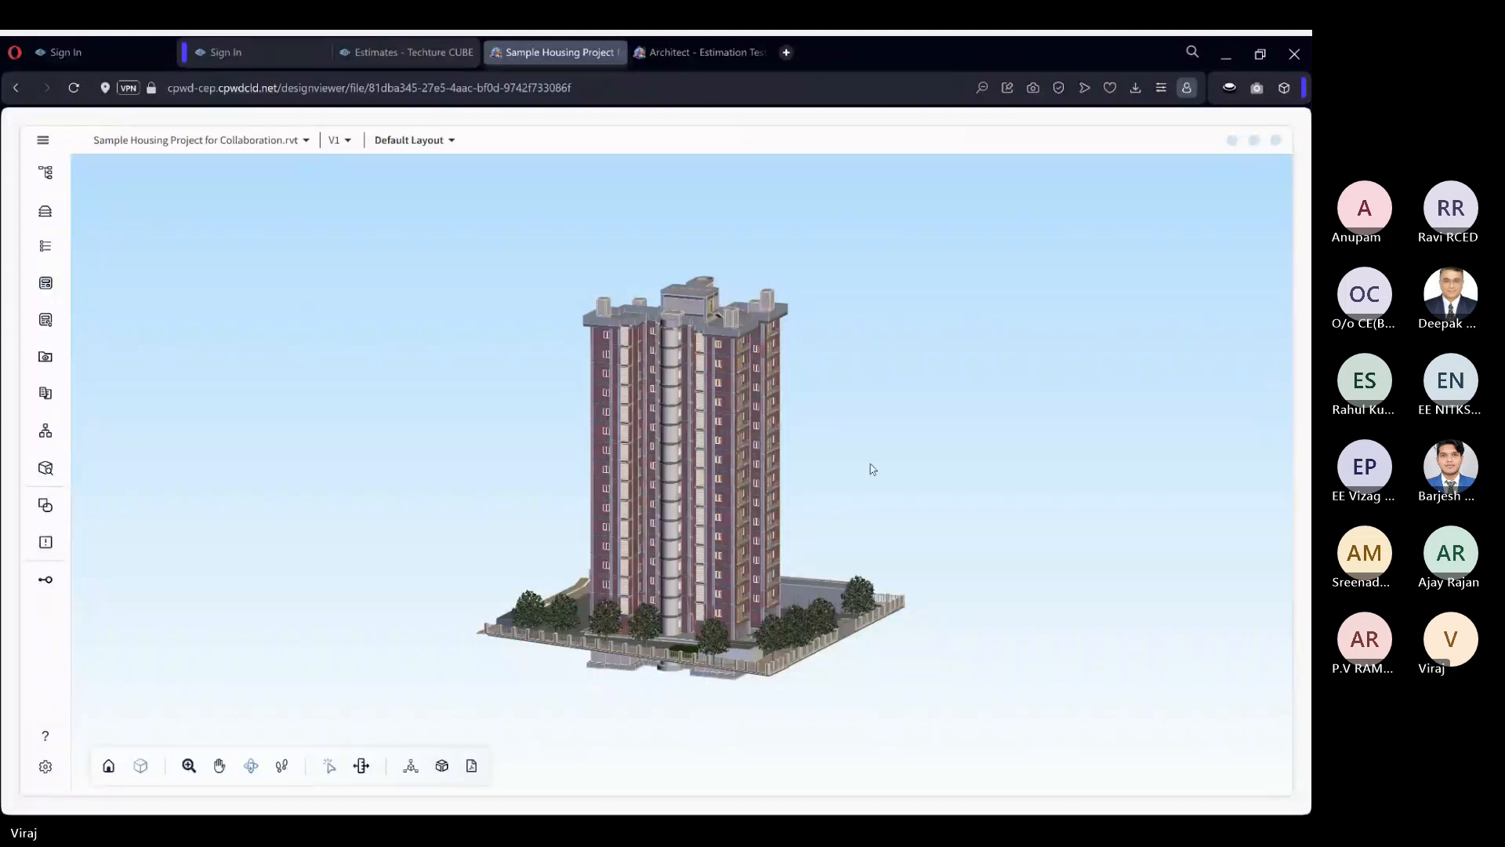
pyautogui.moveTo(837, 416); pyautogui.dragTo(789, 425)
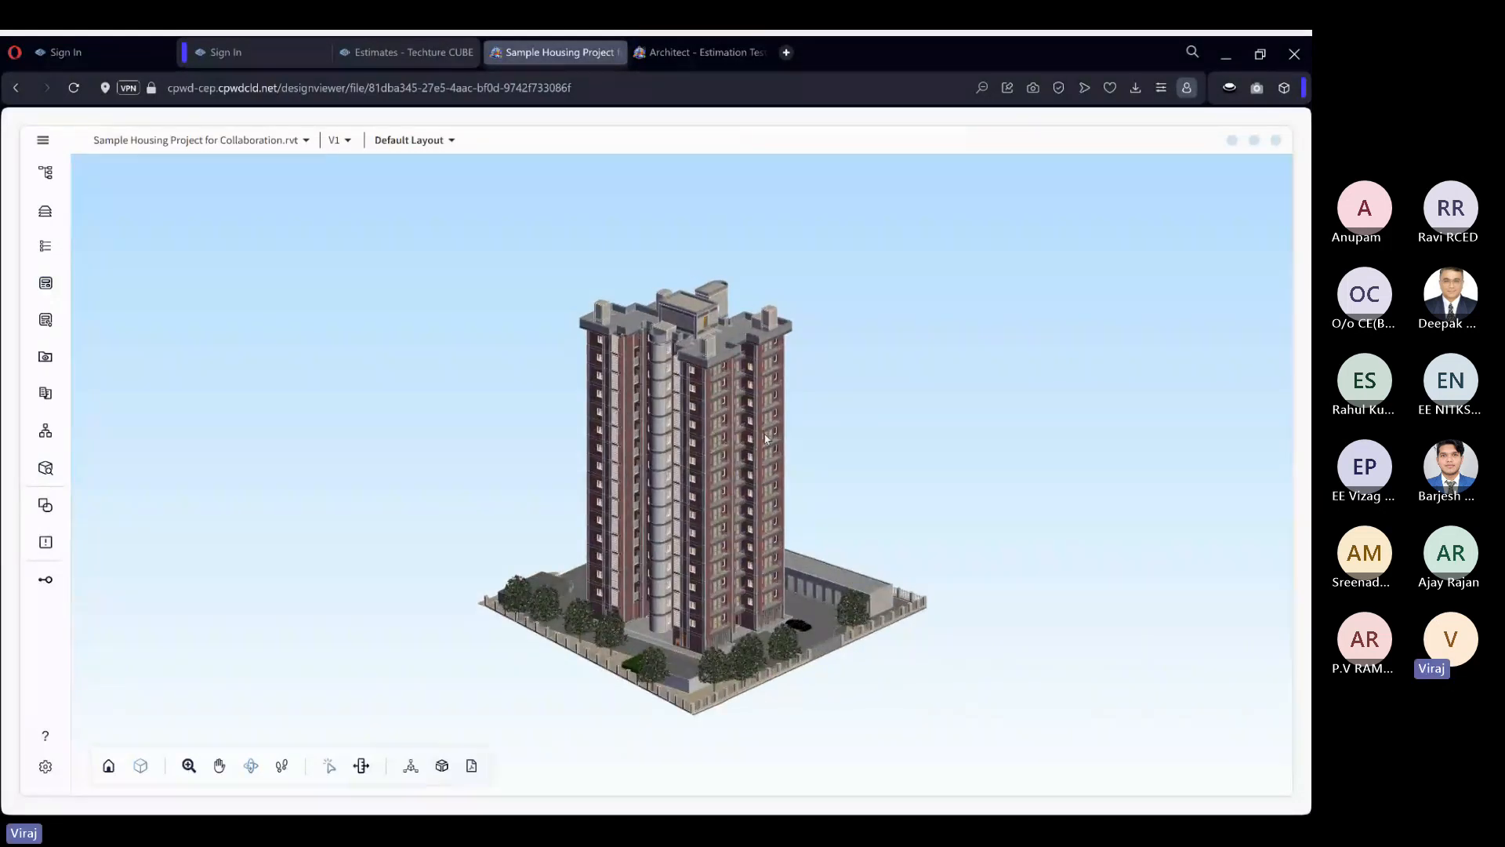
pyautogui.scroll(3, 765, 439)
pyautogui.moveTo(1008, 410); pyautogui.dragTo(878, 414)
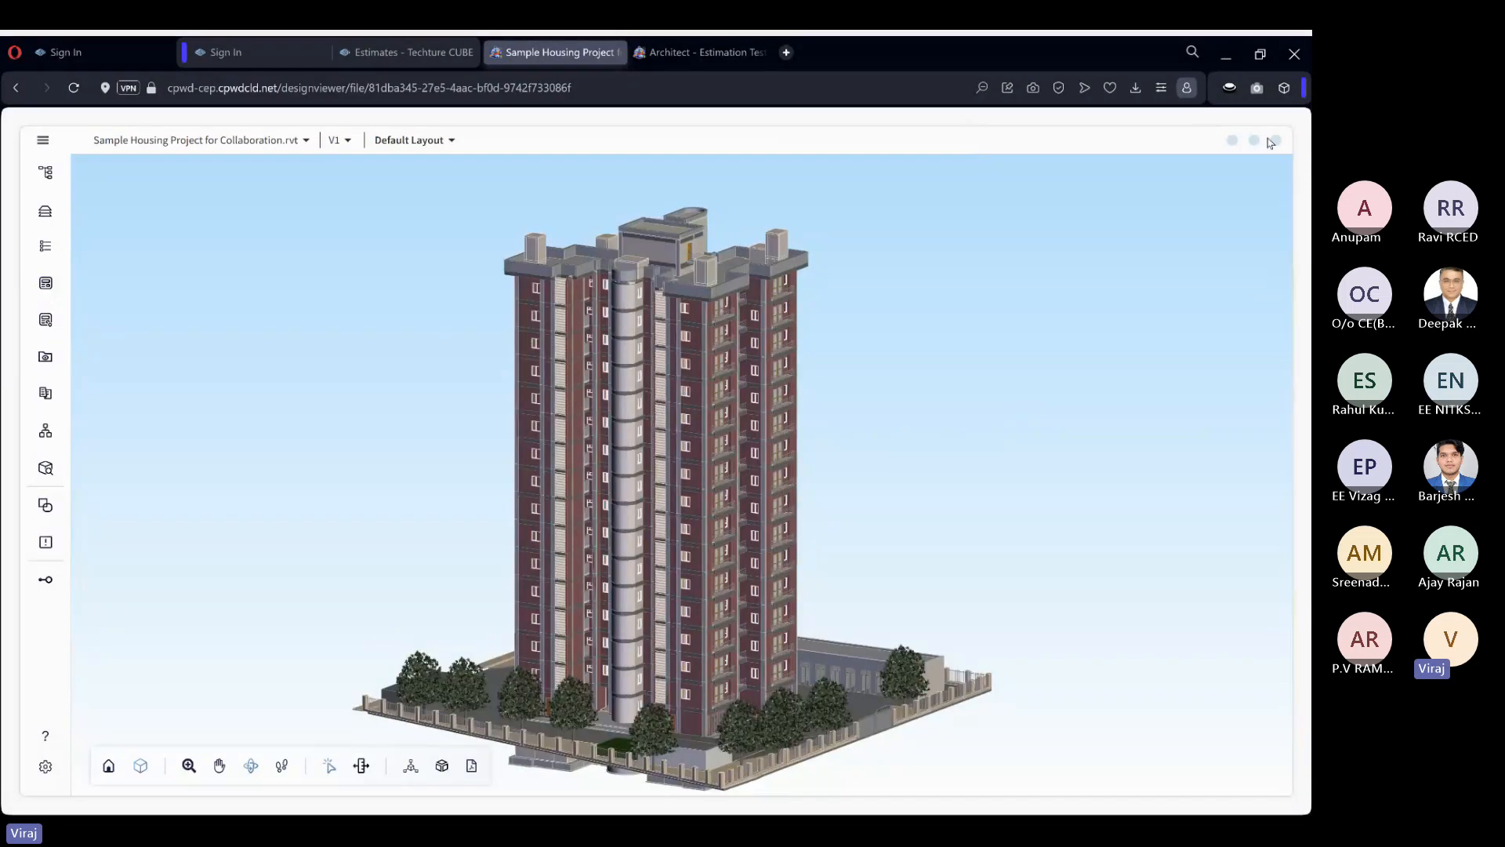
pyautogui.click(1276, 141)
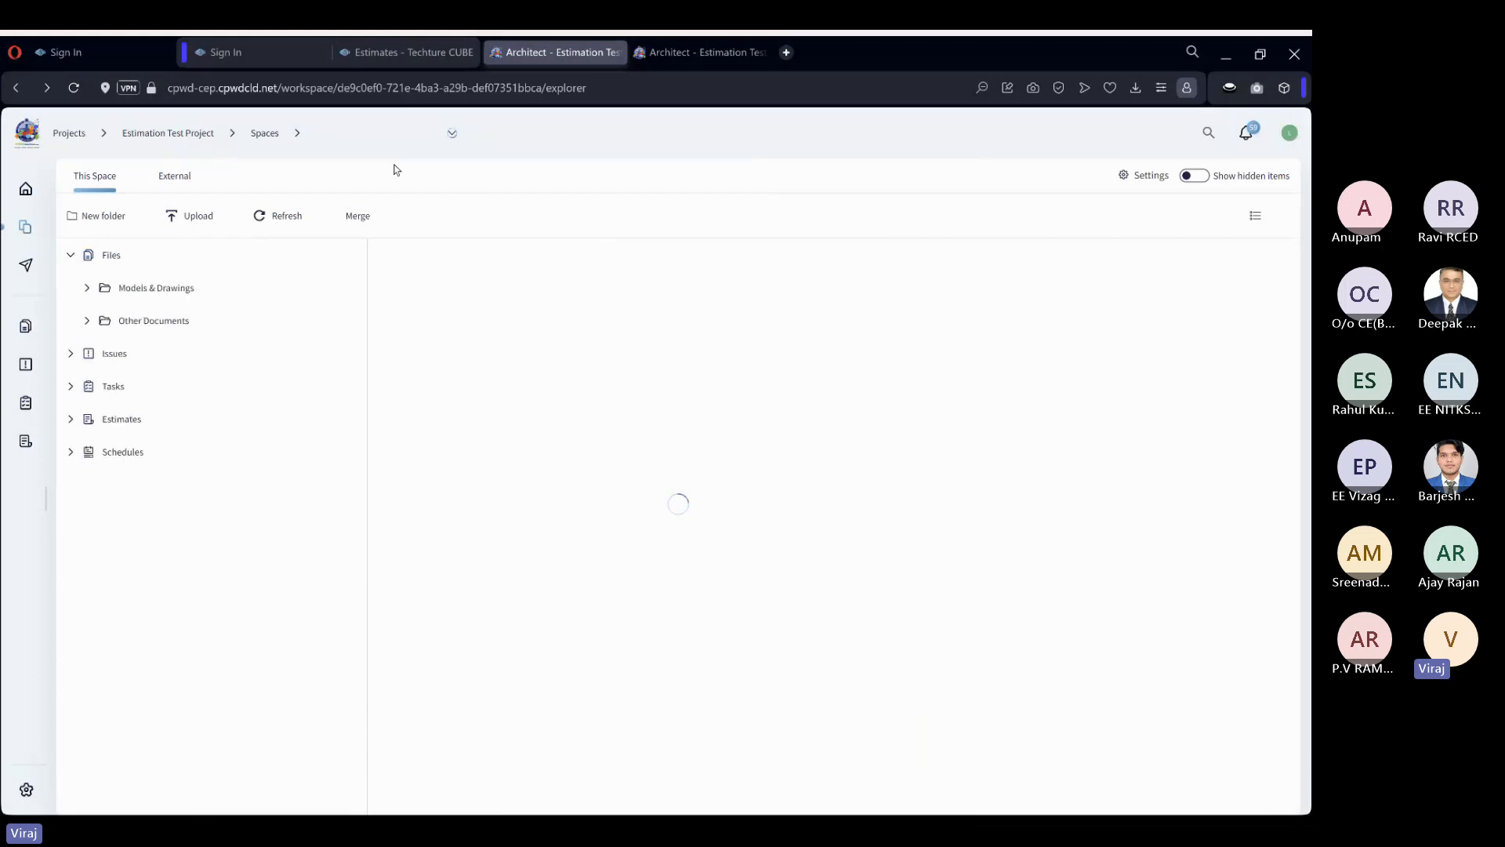
# Return to the Estimation Test Project and open its list of estimates.
pyautogui.click(200, 134)
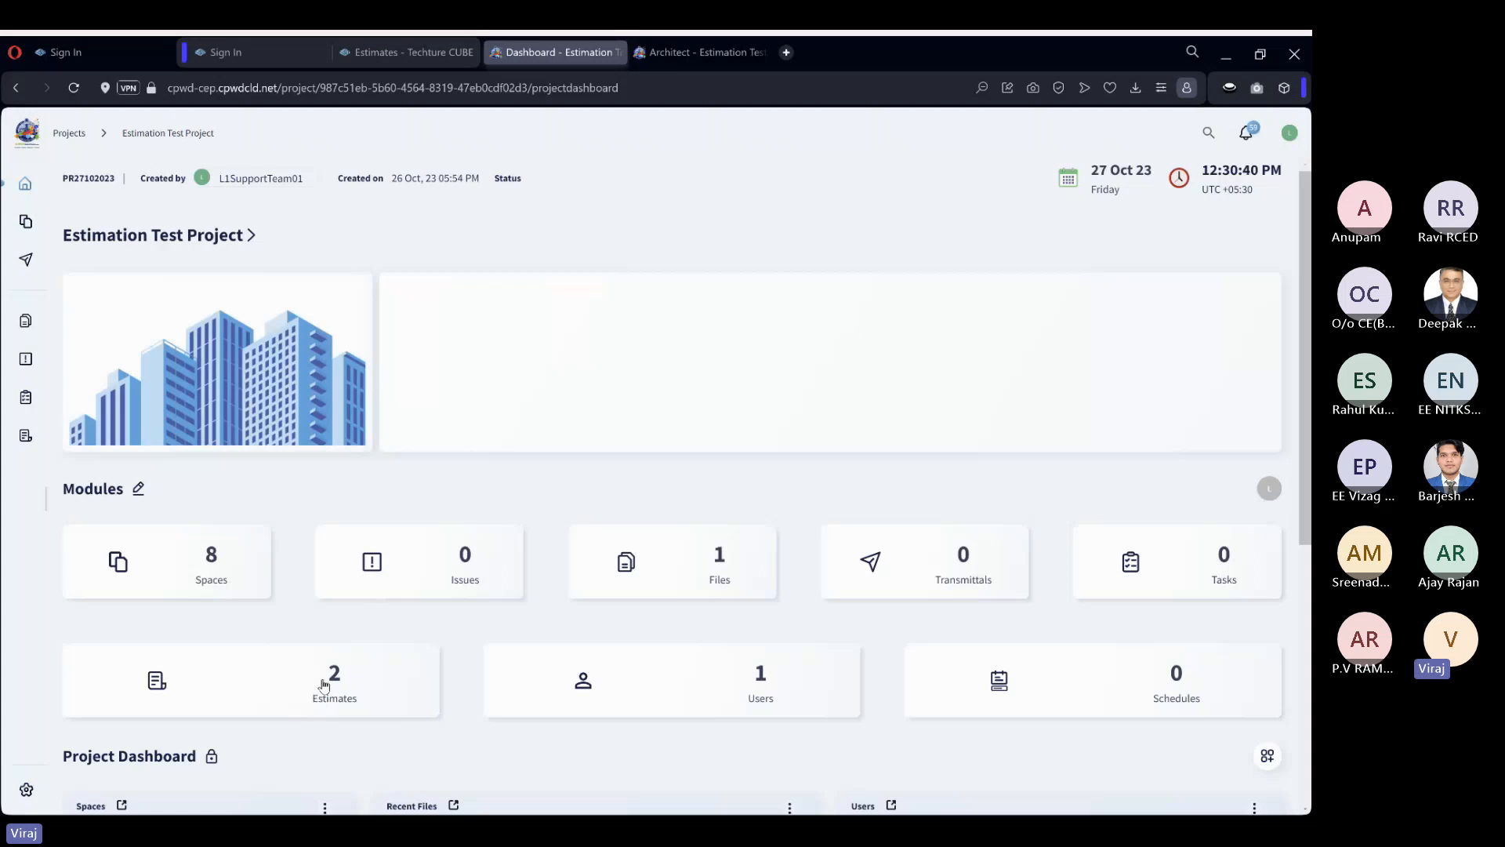
pyautogui.moveTo(47, 504)
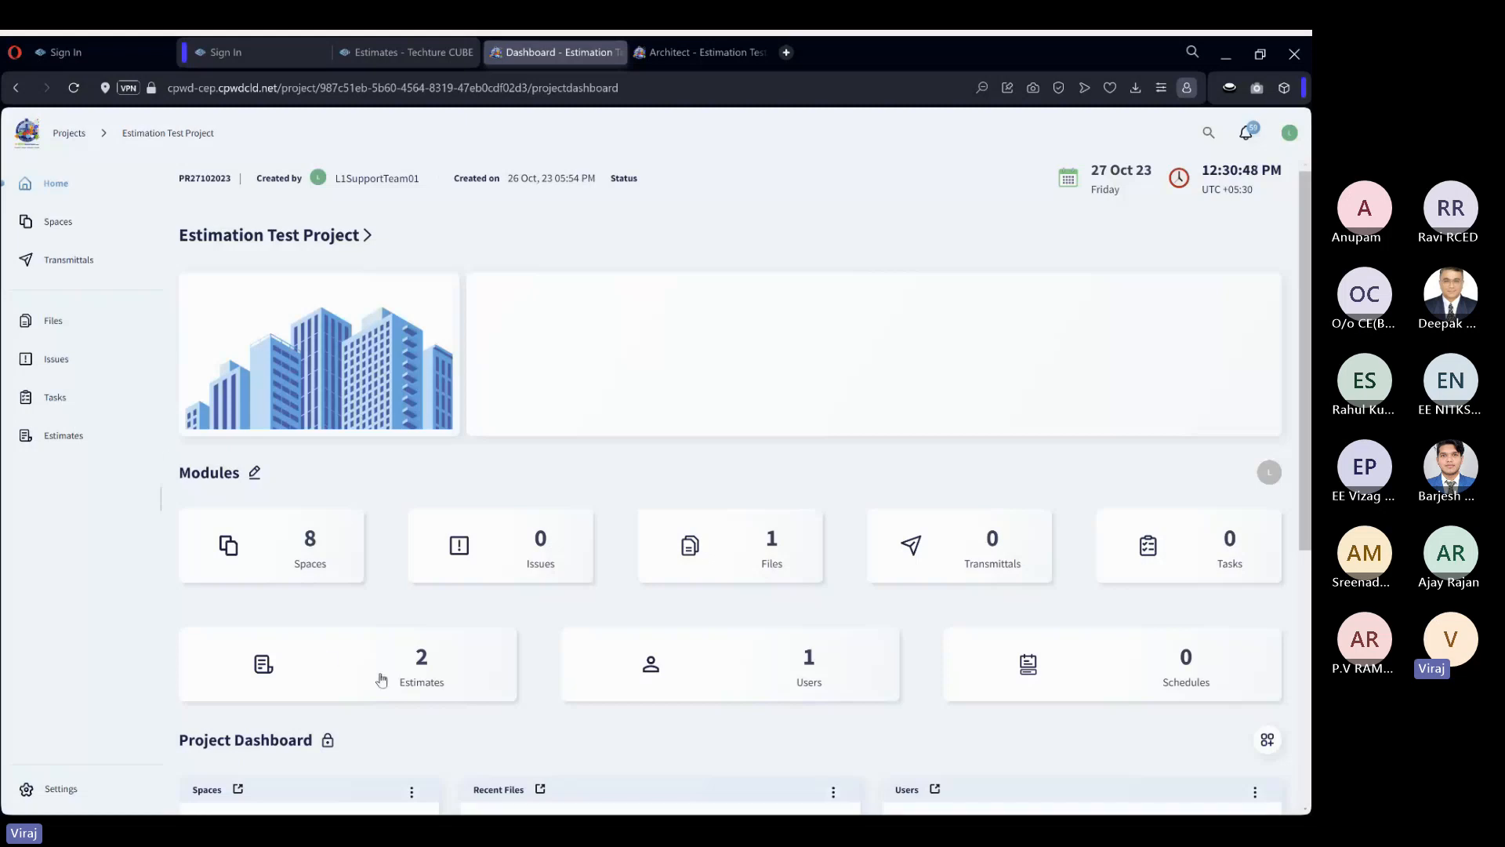
pyautogui.click(76, 442)
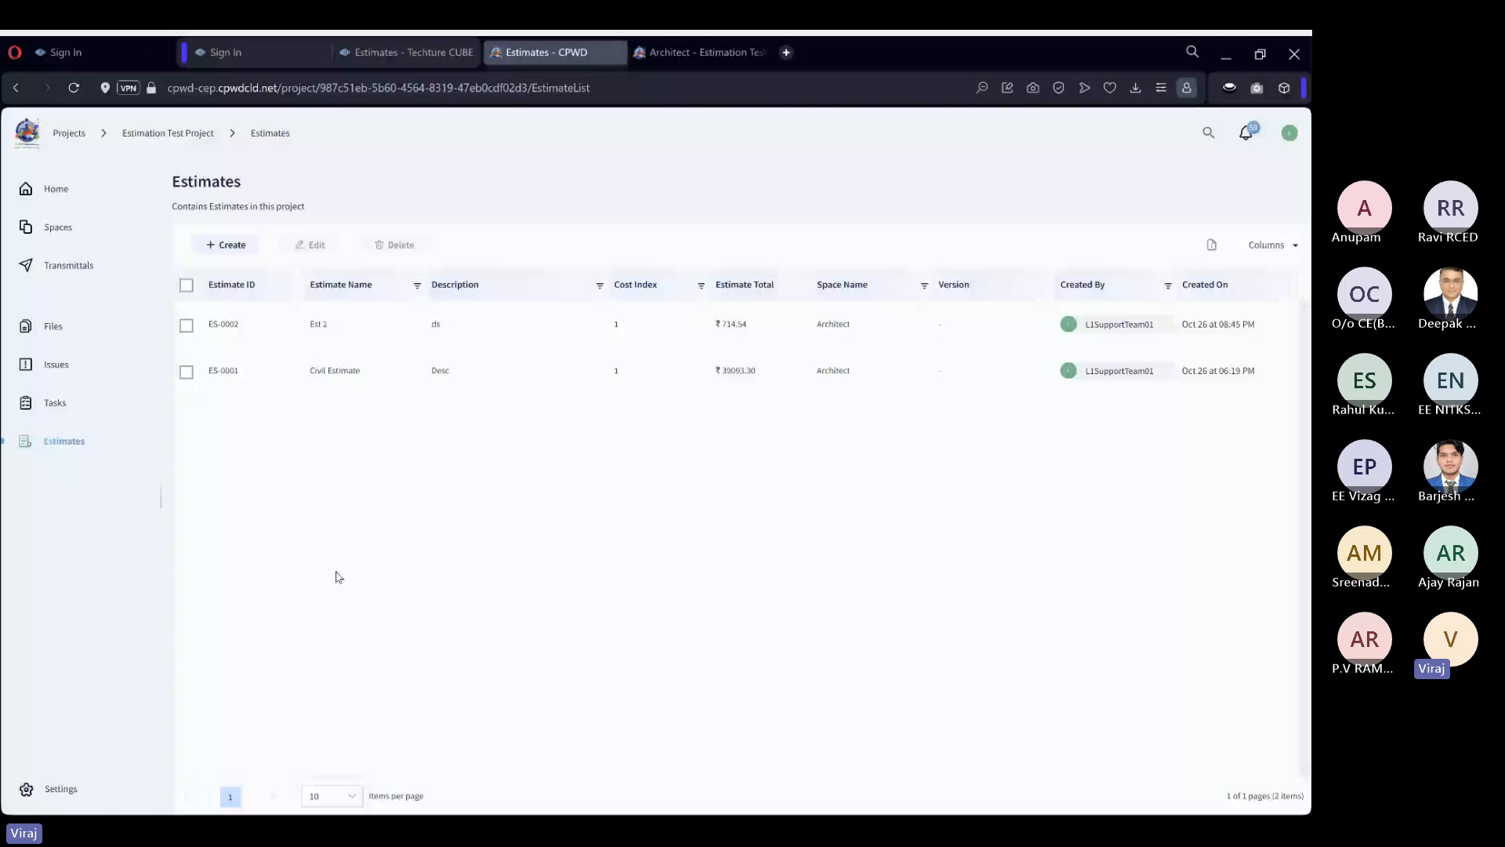
# Start a new estimate named Detailed Estimate and assign it to the Architect space.
pyautogui.click(232, 246)
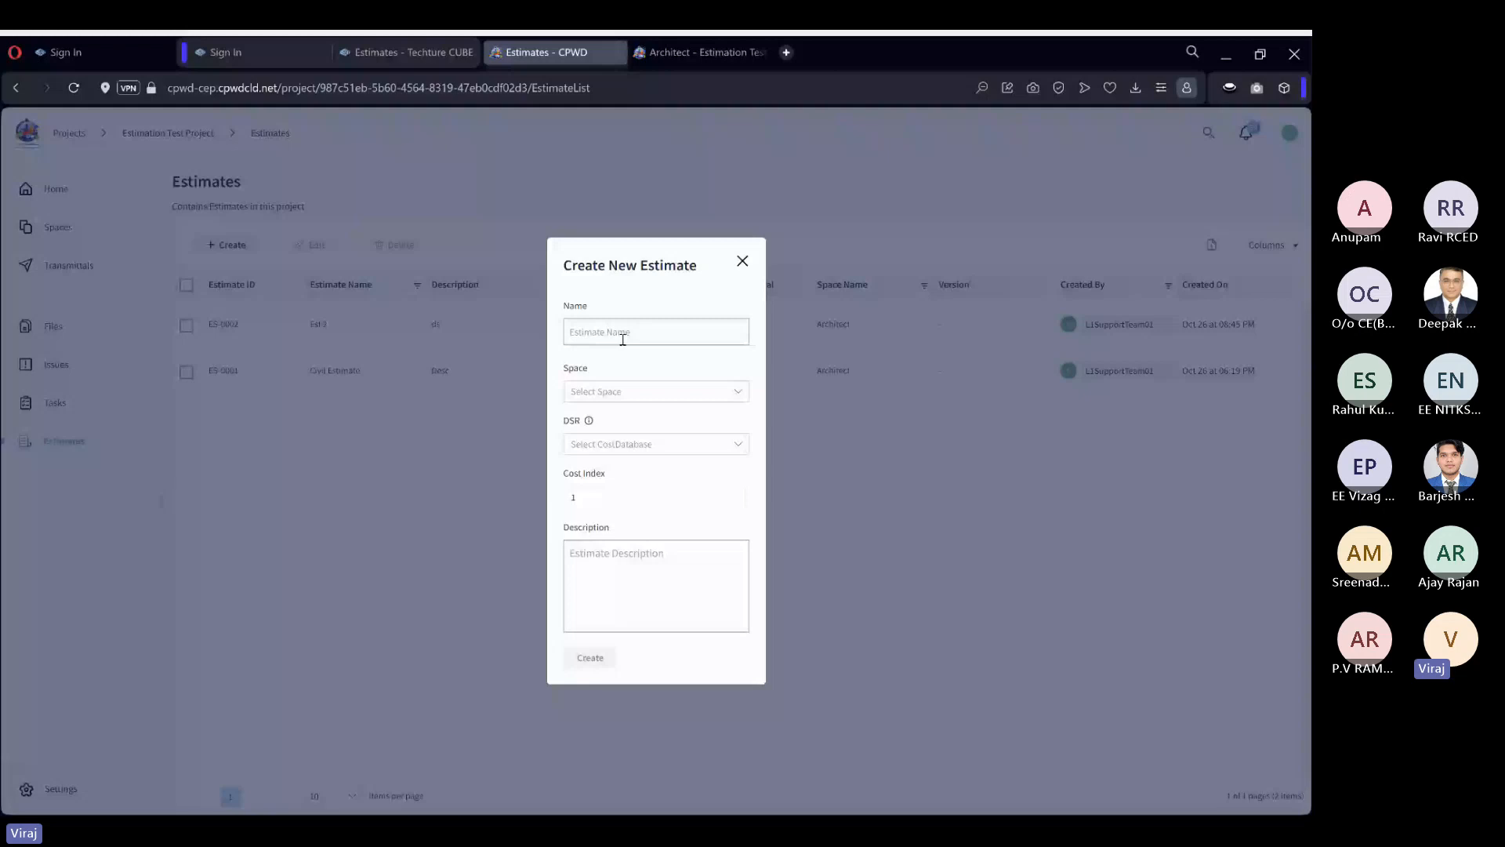
pyautogui.click(322, 379)
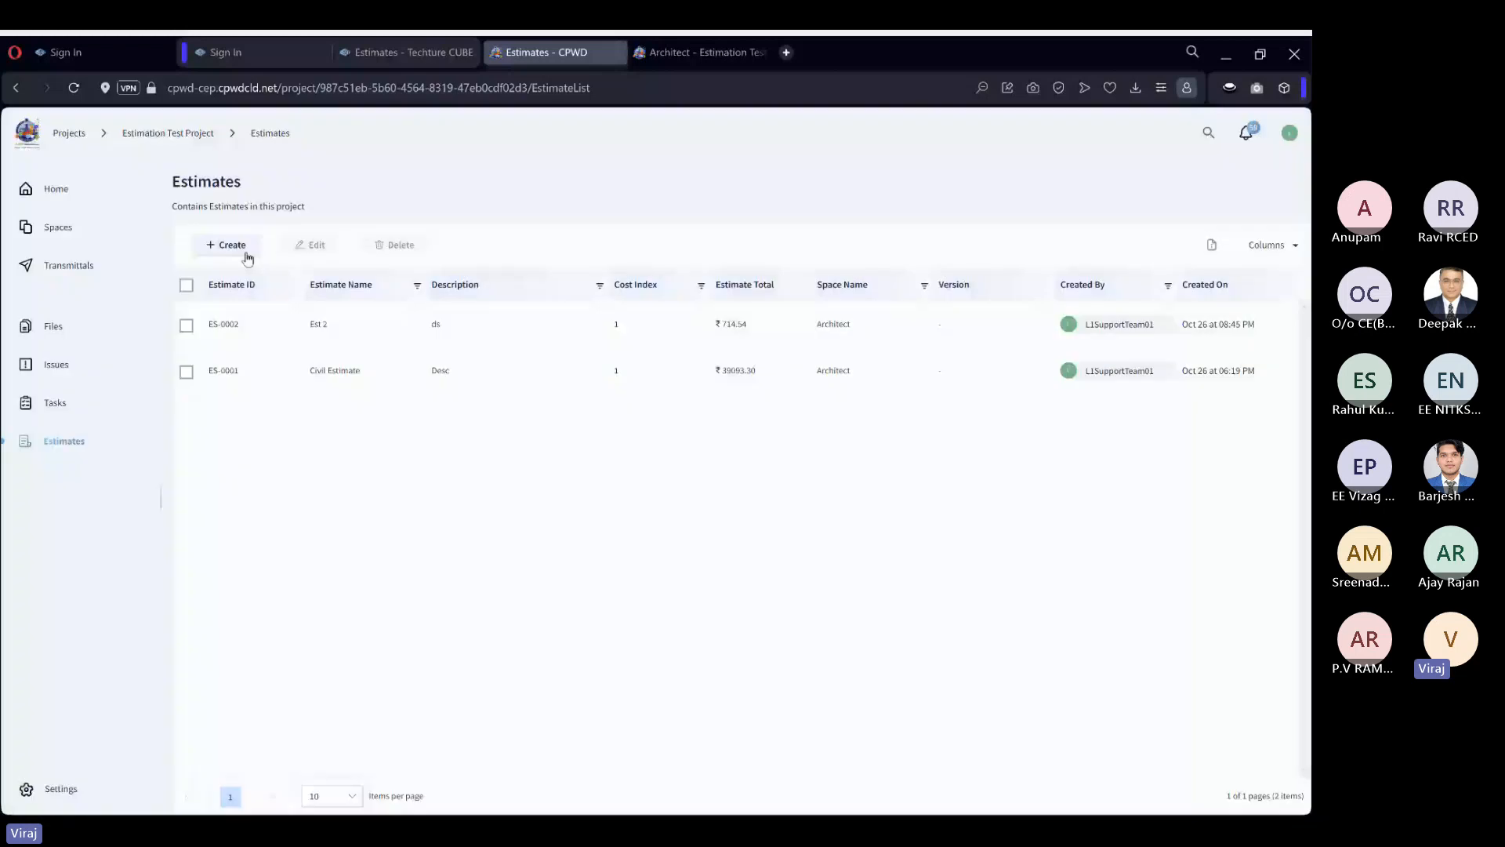
pyautogui.click(248, 259)
pyautogui.click(589, 340)
pyautogui.write('Det')
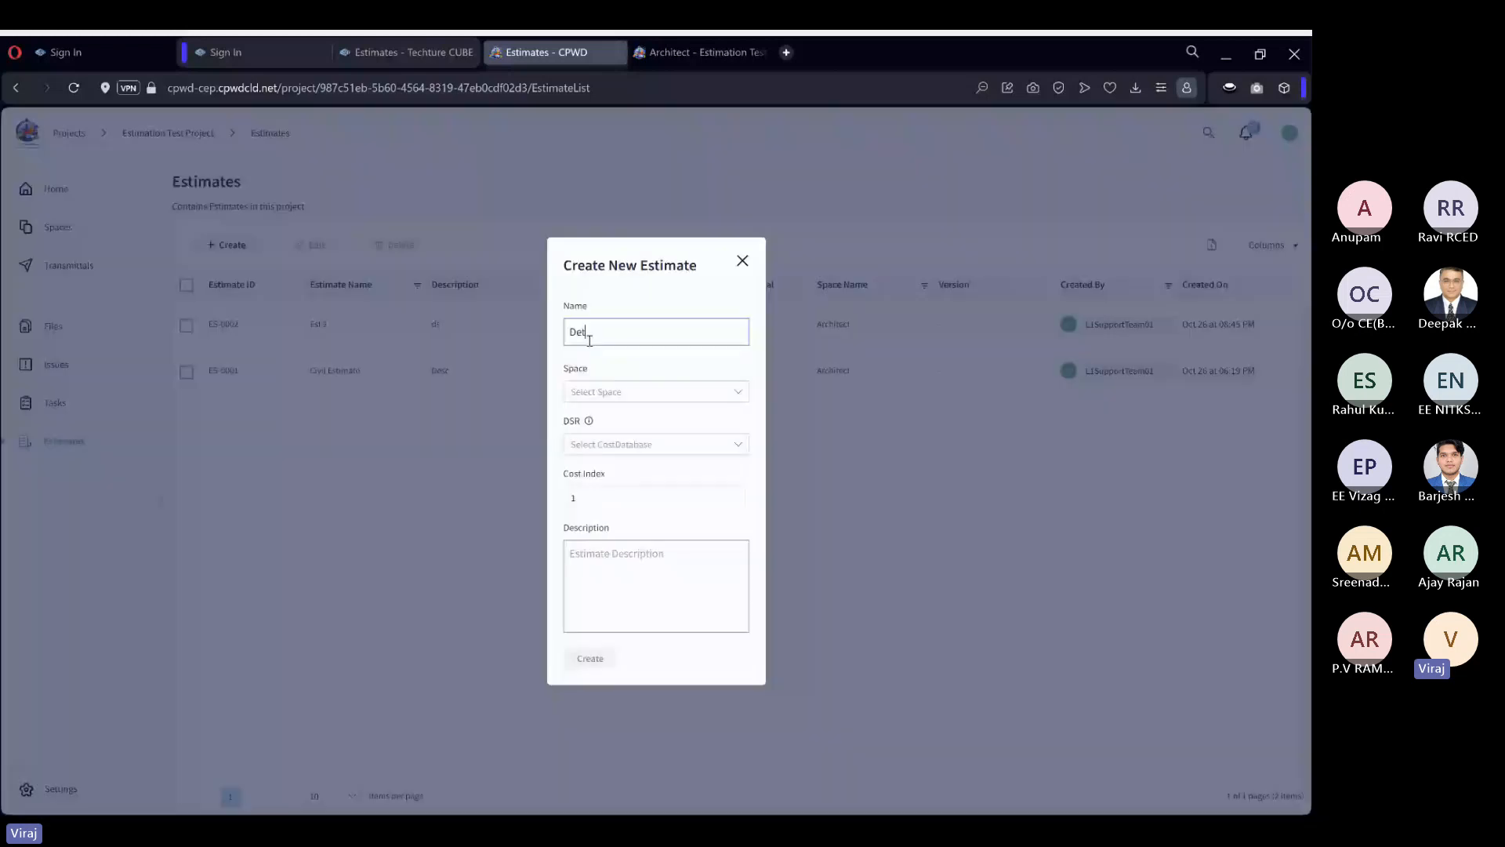
pyautogui.write('ailed Estimate')
pyautogui.click(604, 394)
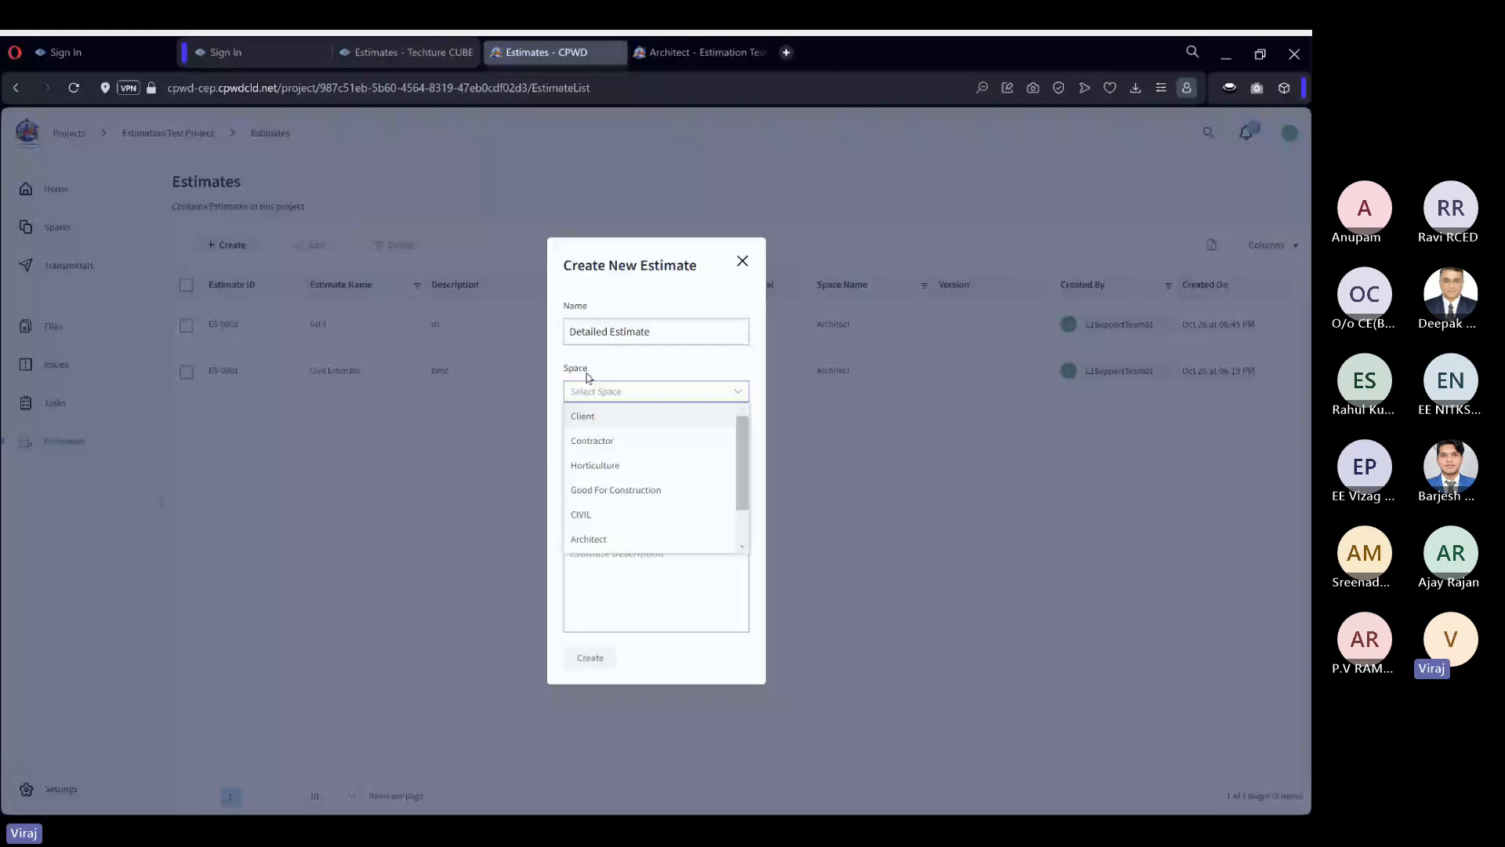
pyautogui.scroll(-1, 624, 495)
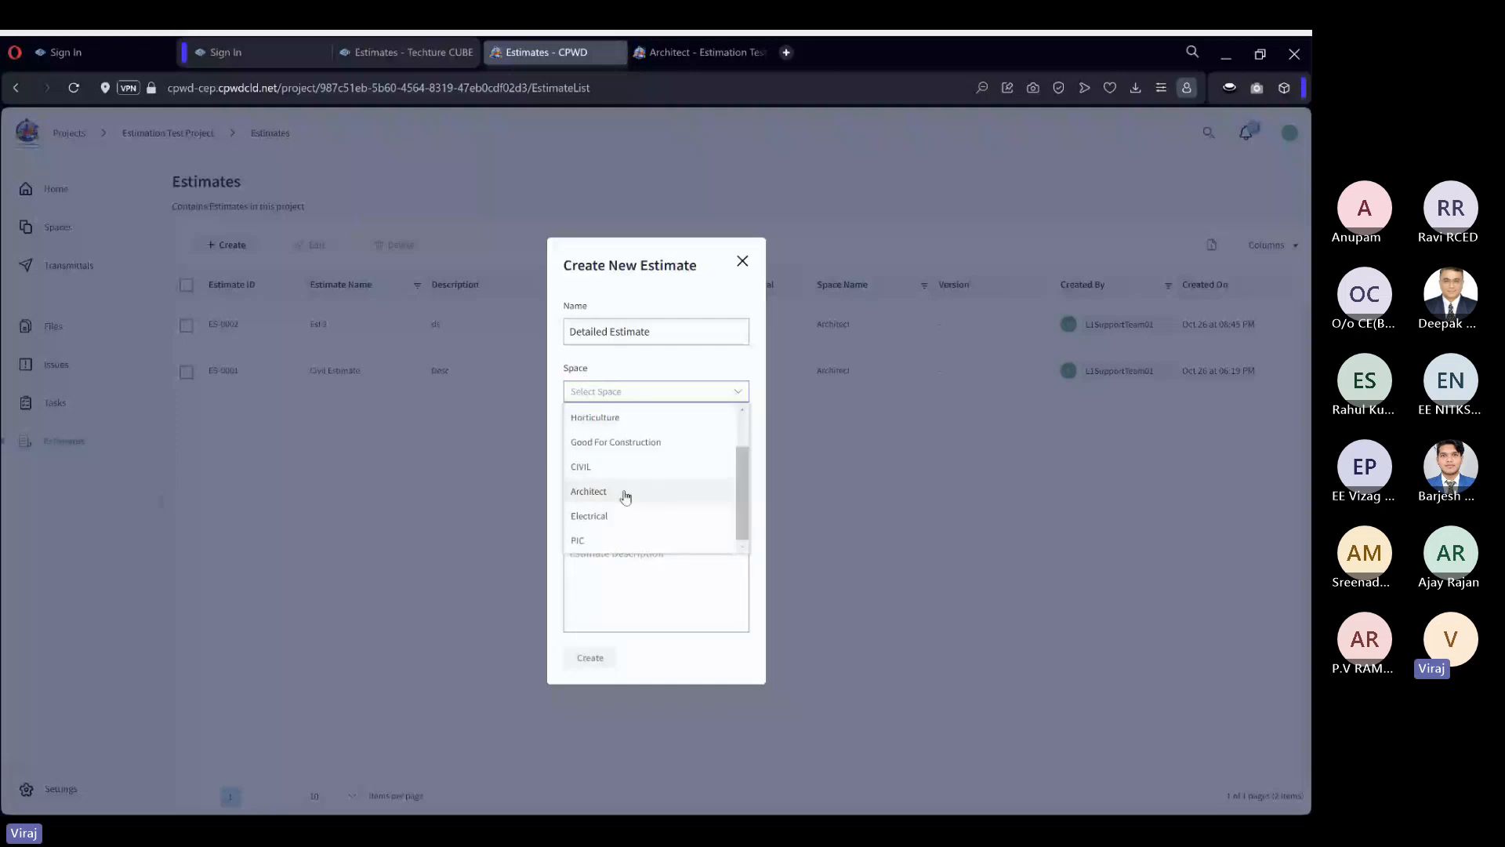
pyautogui.click(625, 494)
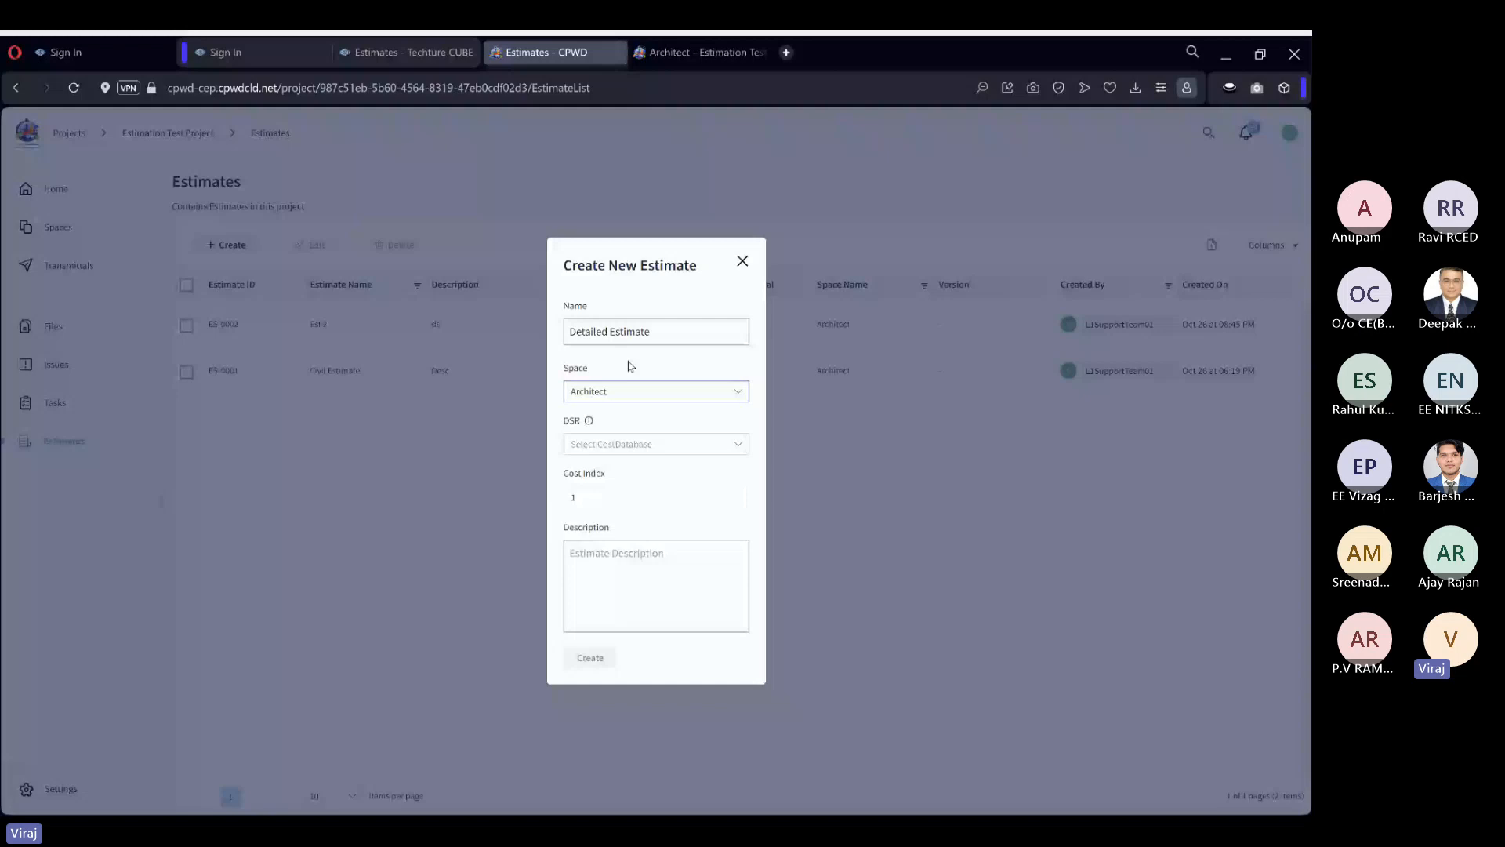
# Choose DSR 2023 (Civil) as the cost database for the new estimate.
pyautogui.moveTo(591, 422)
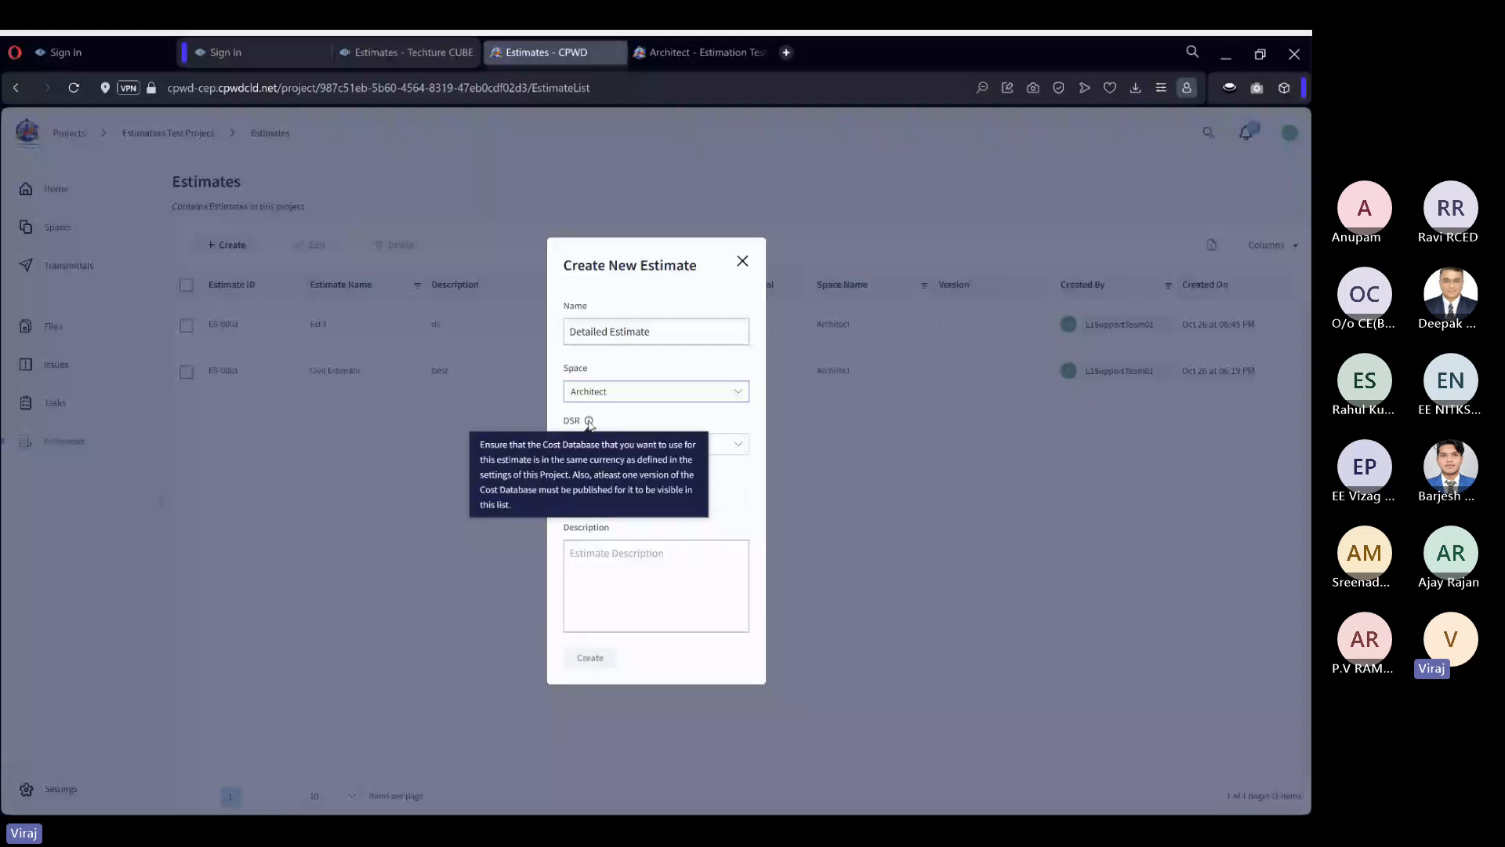
pyautogui.click(639, 445)
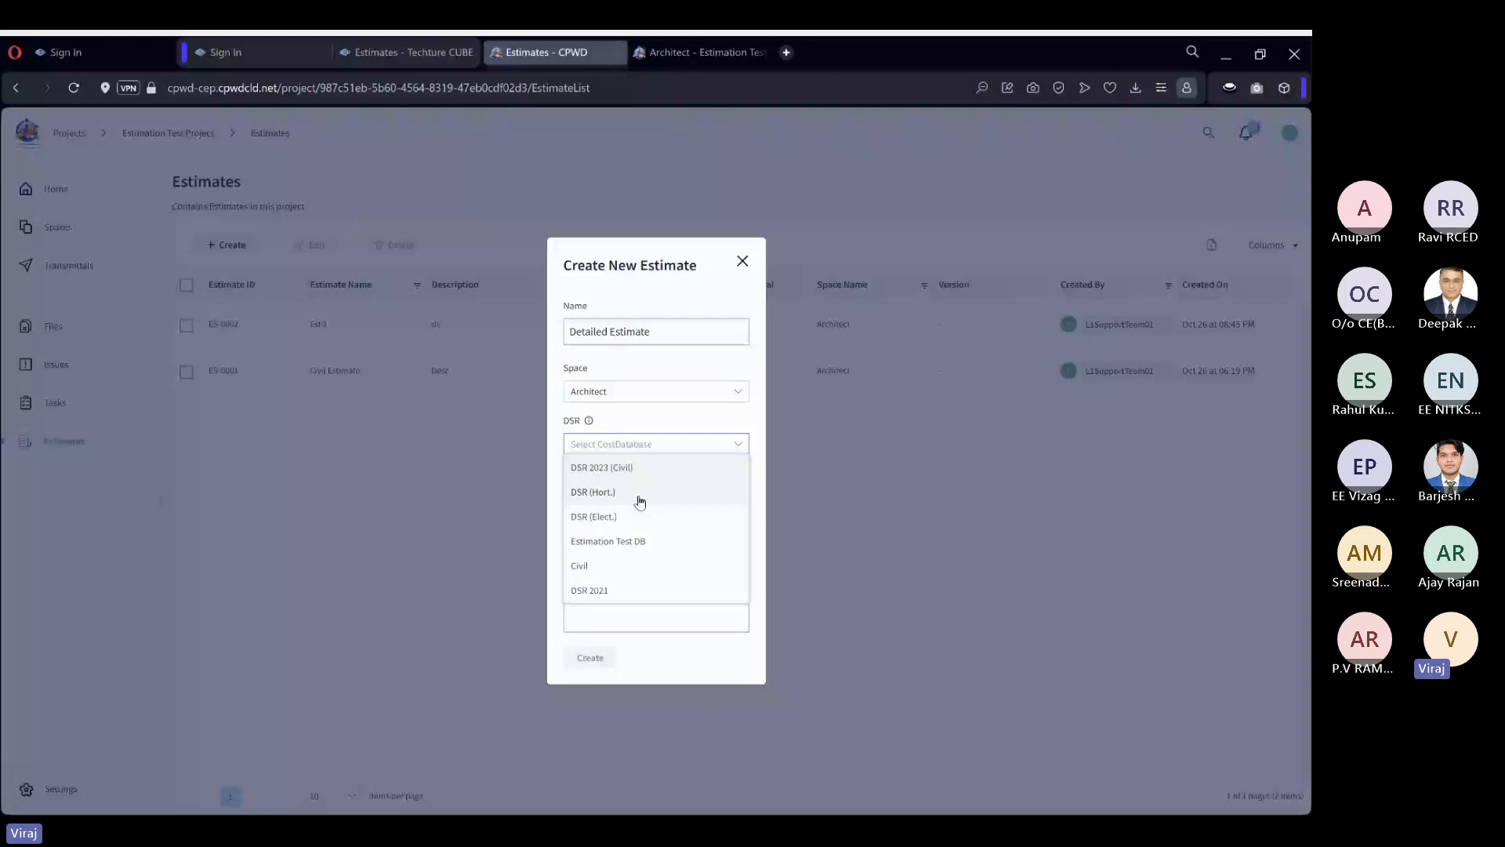
pyautogui.click(629, 443)
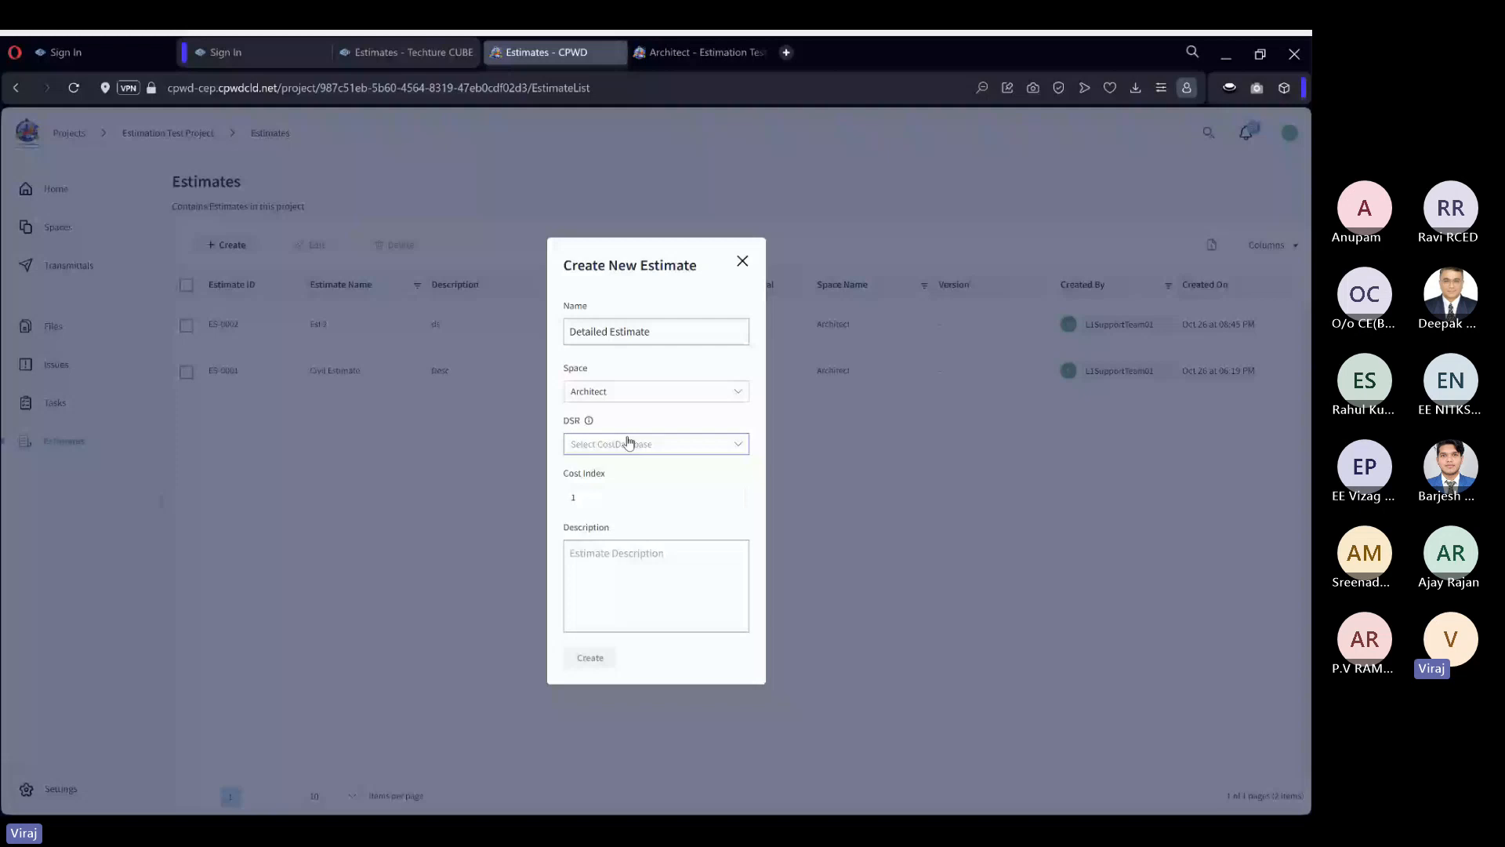
pyautogui.click(629, 443)
pyautogui.click(676, 468)
# Enter Desc as the estimate's description and create the estimate.
pyautogui.click(619, 550)
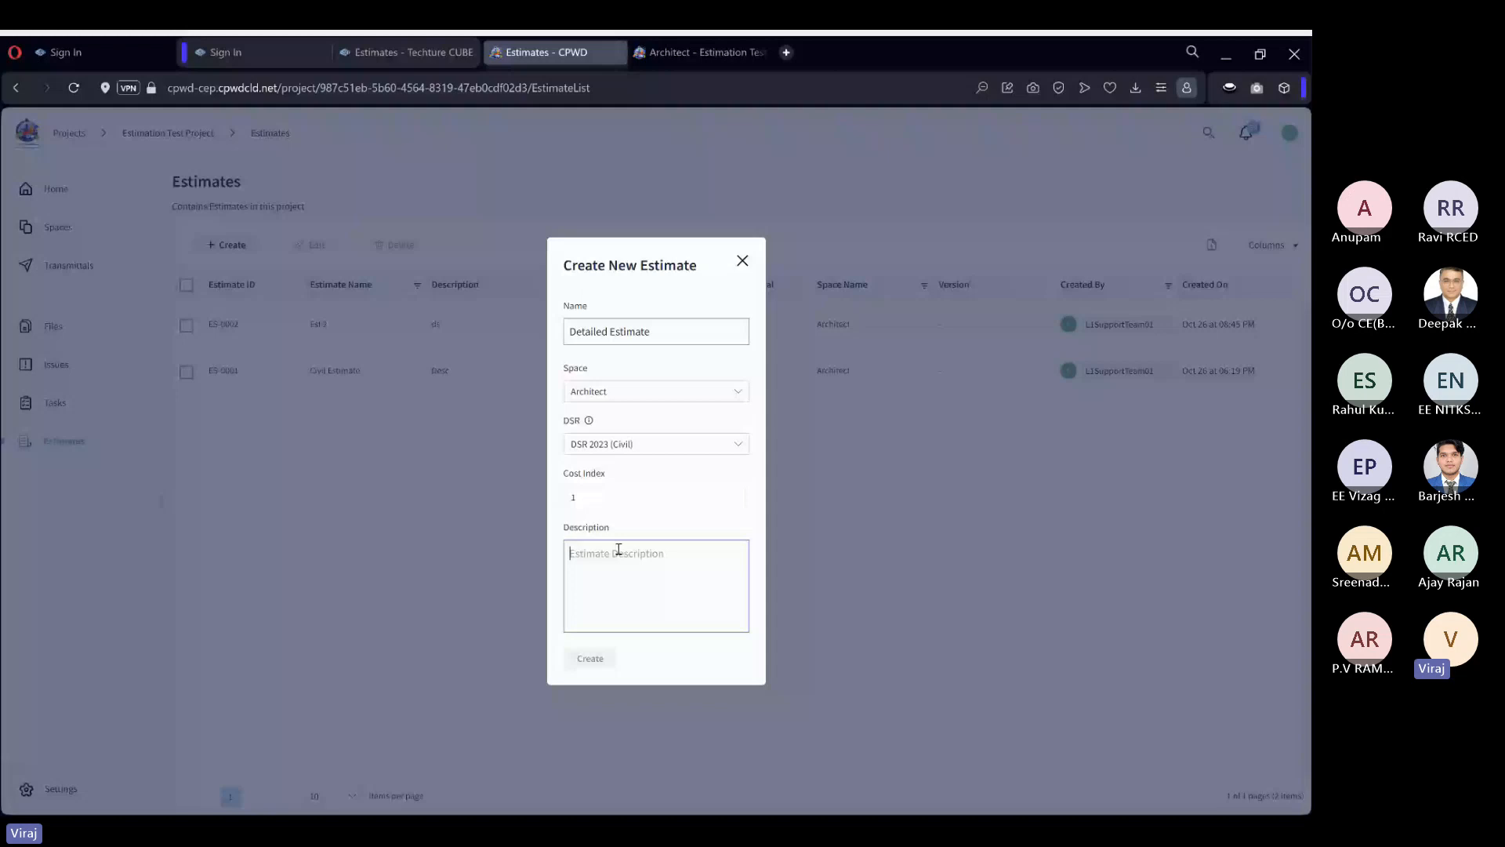
pyautogui.write('Desc')
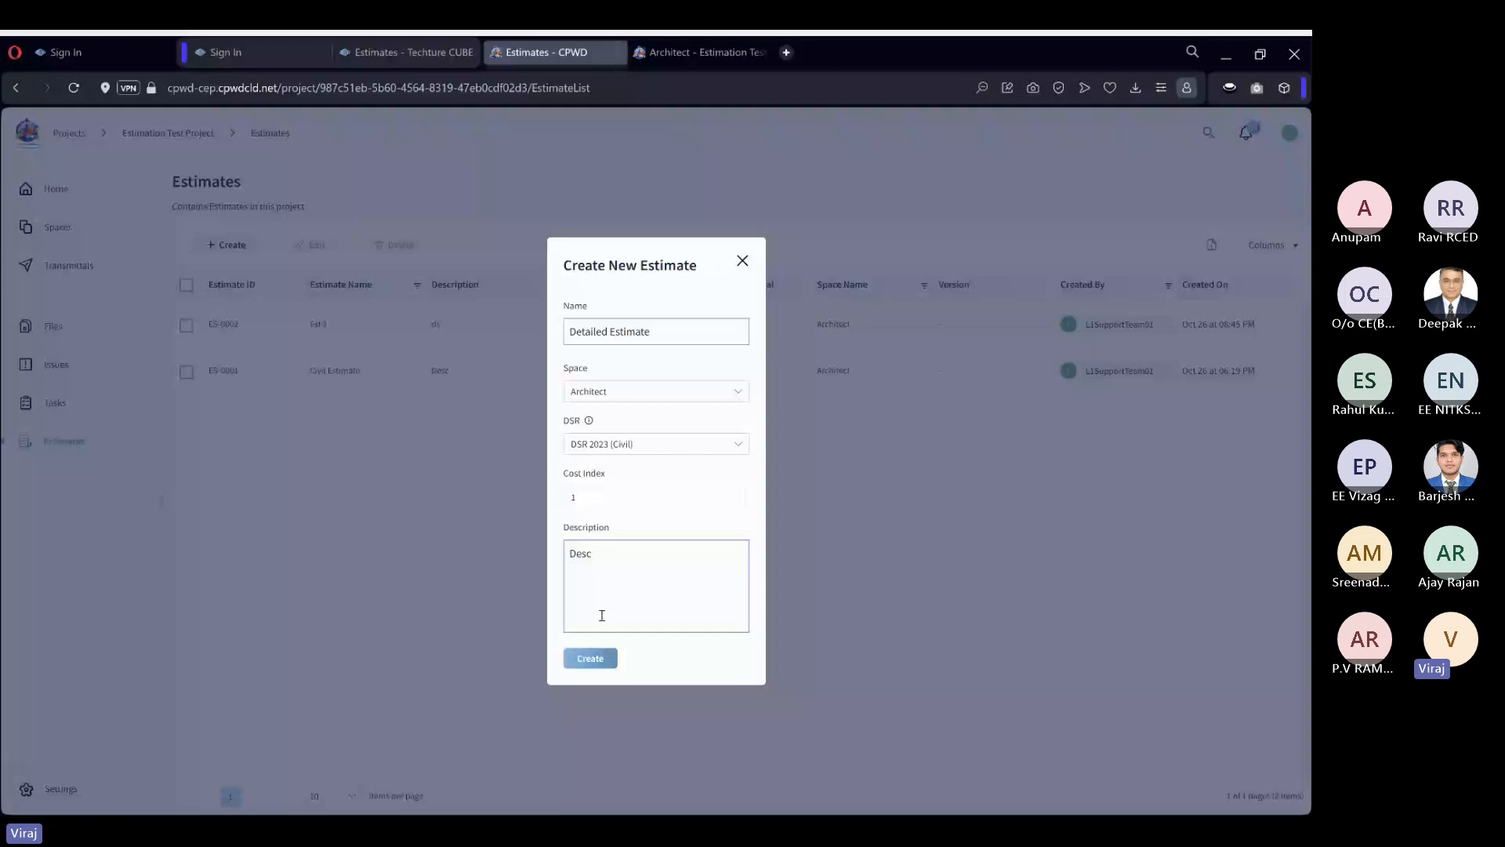
pyautogui.press('BackSpace')
pyautogui.press('BackSpace')
pyautogui.press('BackSpace')
pyautogui.press('BackSpace')
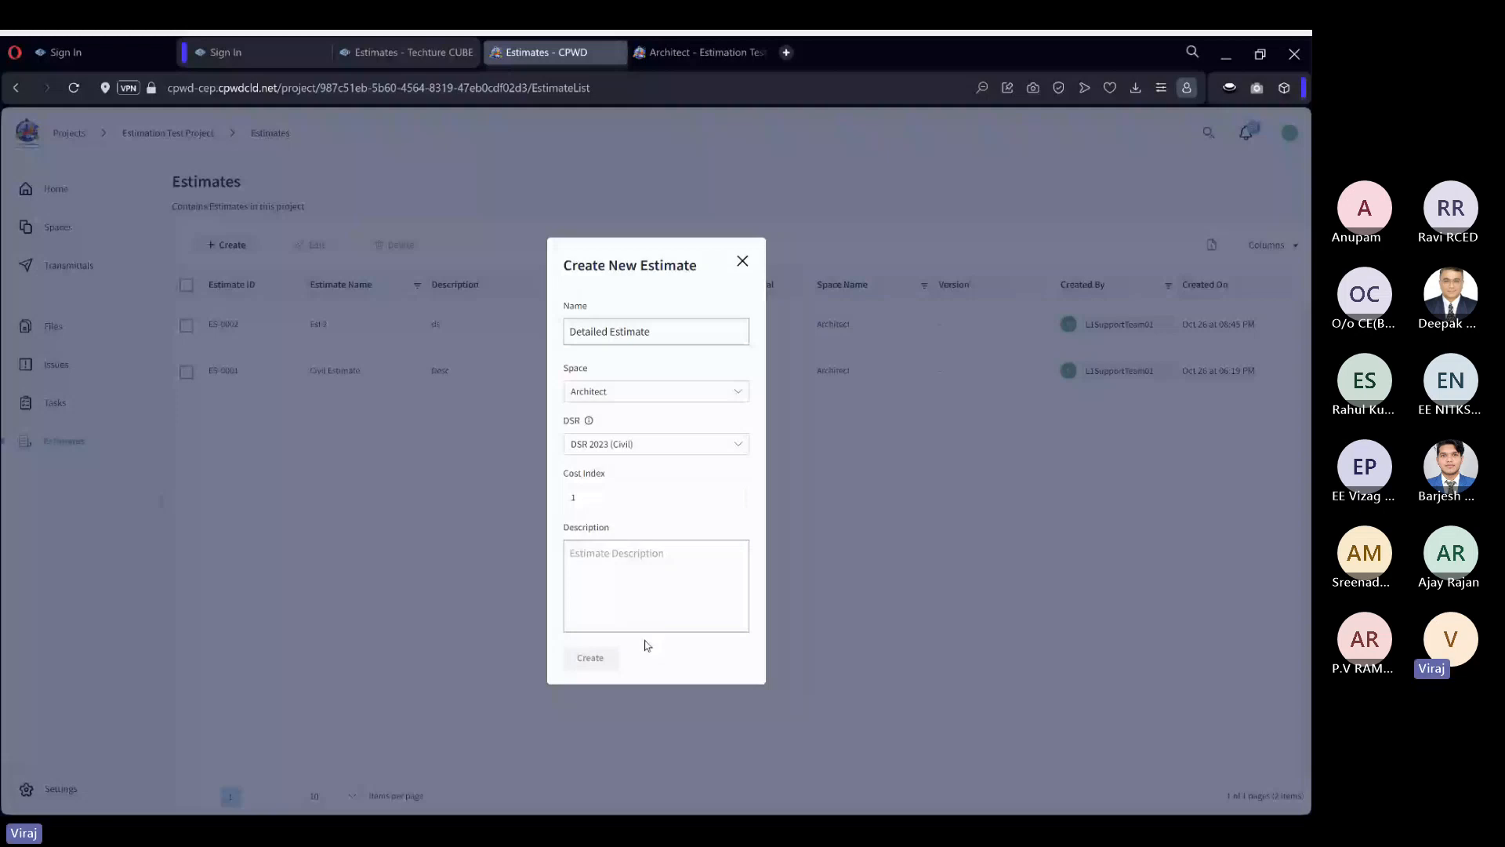
pyautogui.click(609, 569)
pyautogui.write('Desc')
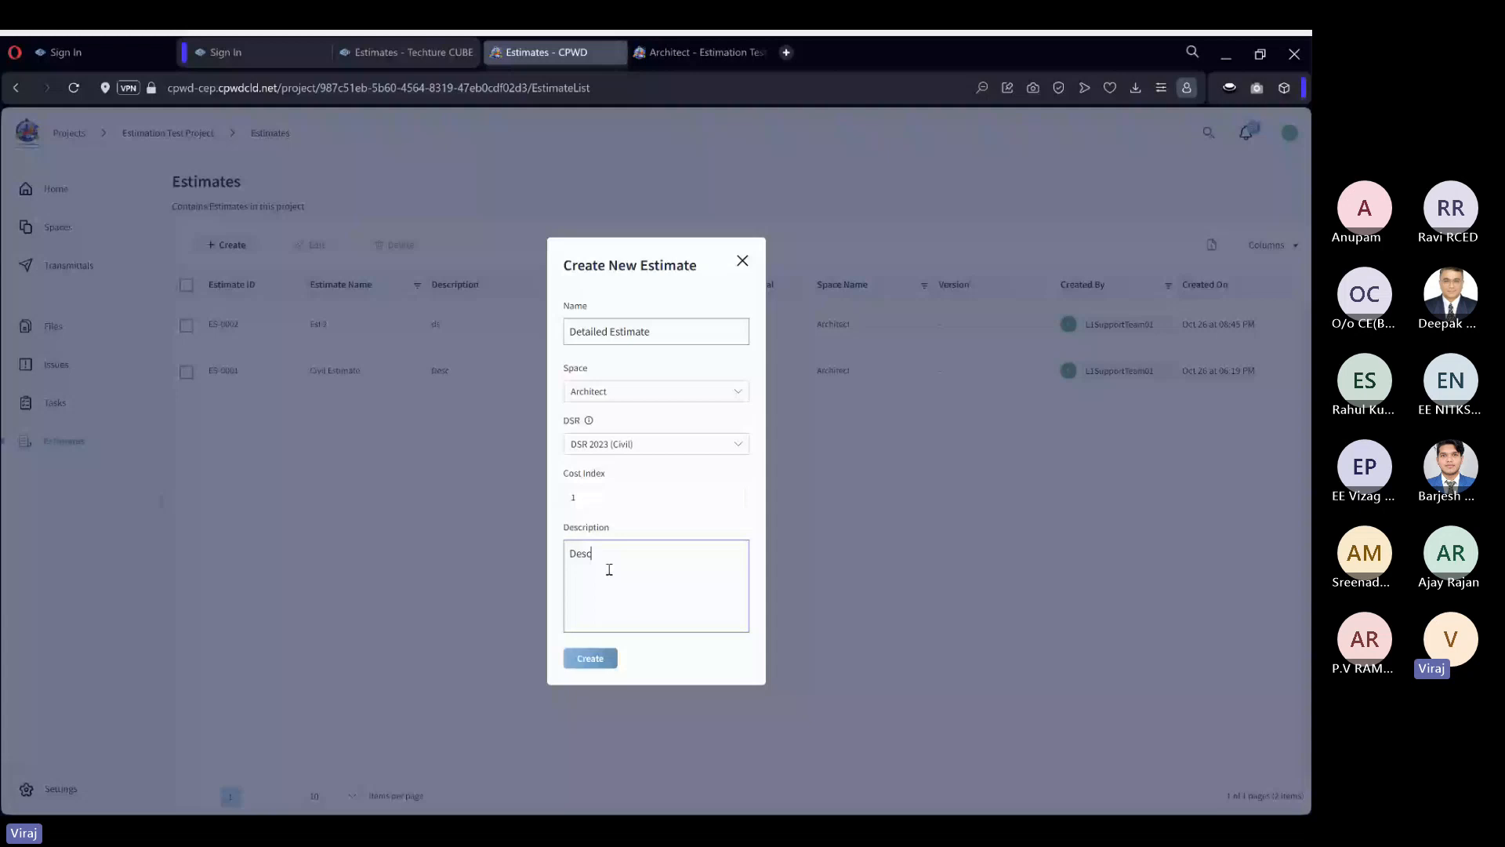
pyautogui.click(613, 661)
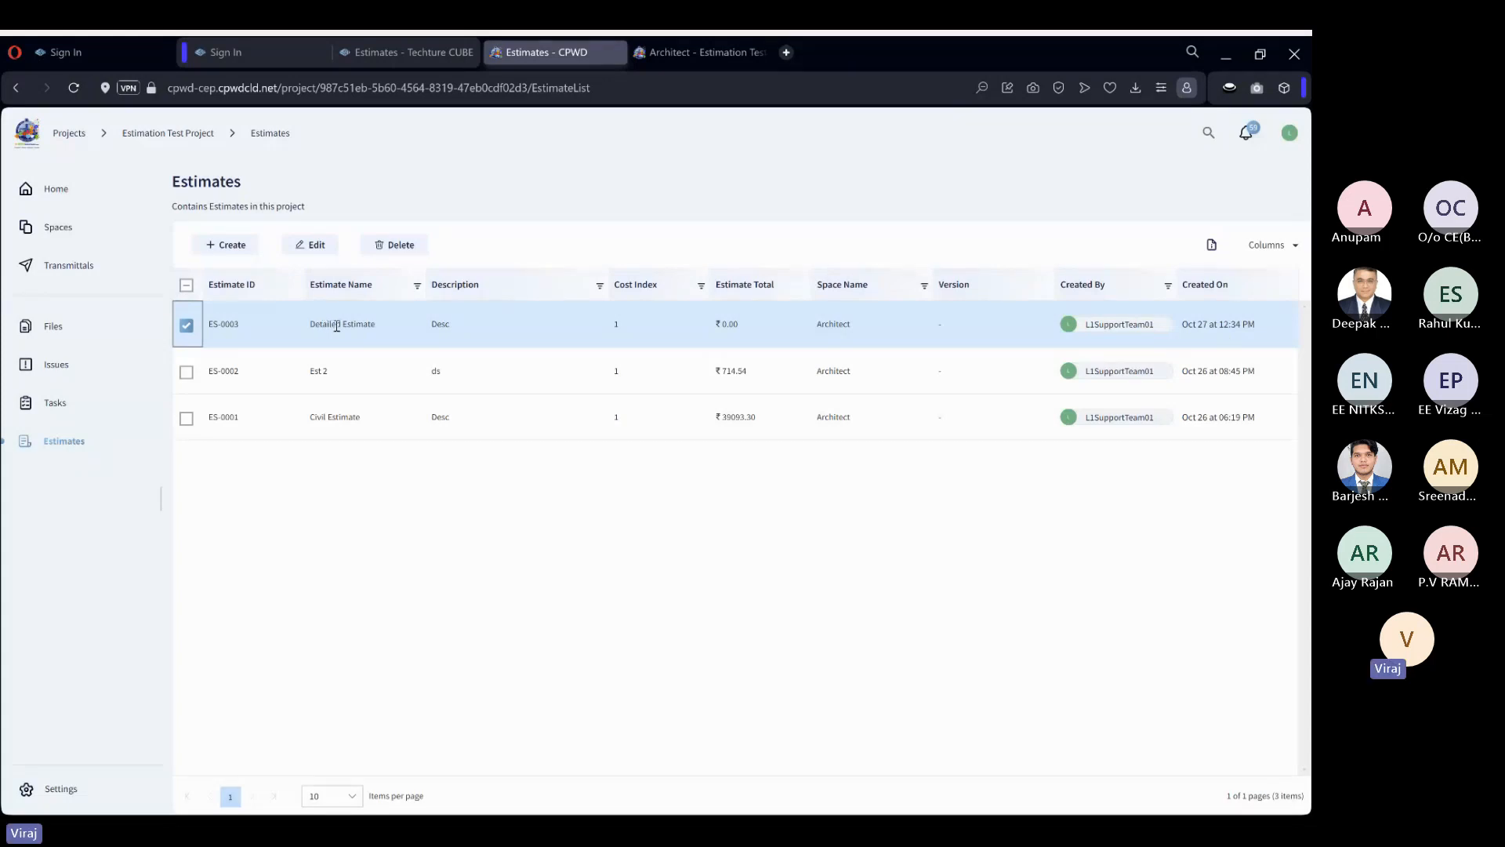
# Open the Detailed Estimate and collapse the project navigation to widen the bill of quantities.
pyautogui.click(337, 326)
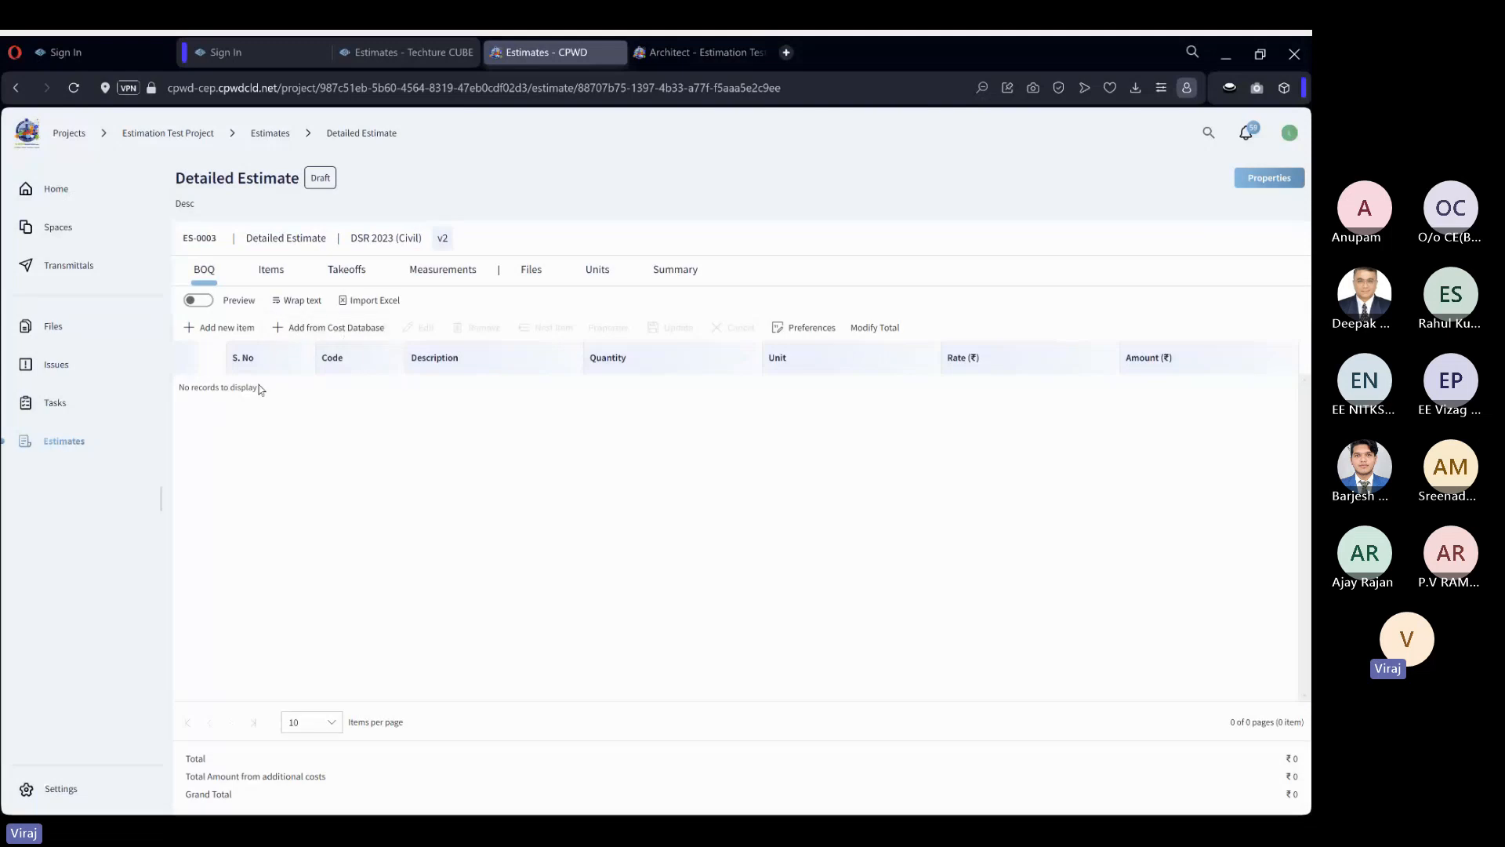
pyautogui.click(159, 500)
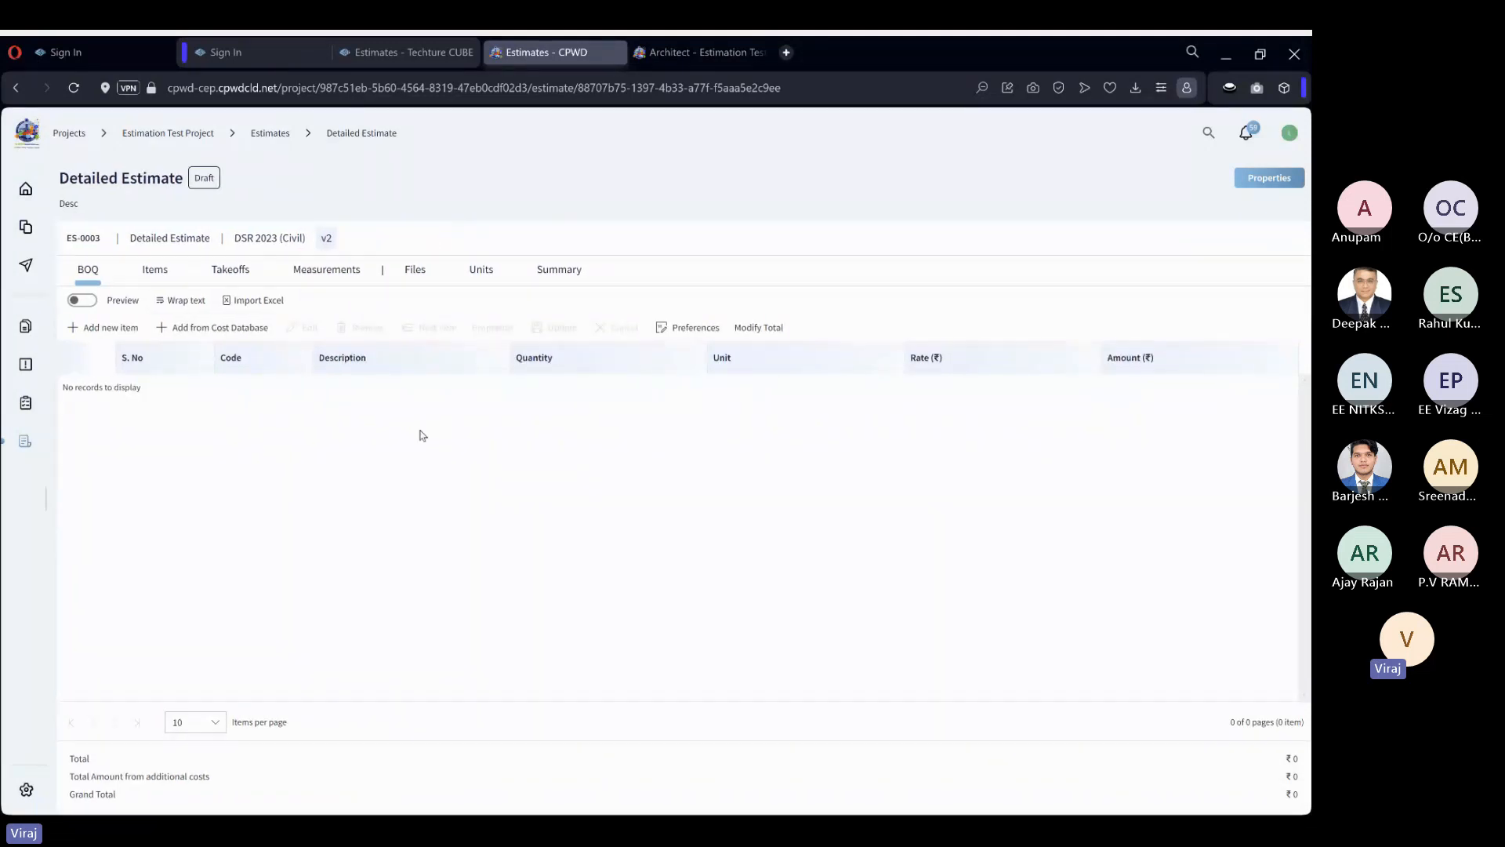
pyautogui.click(48, 500)
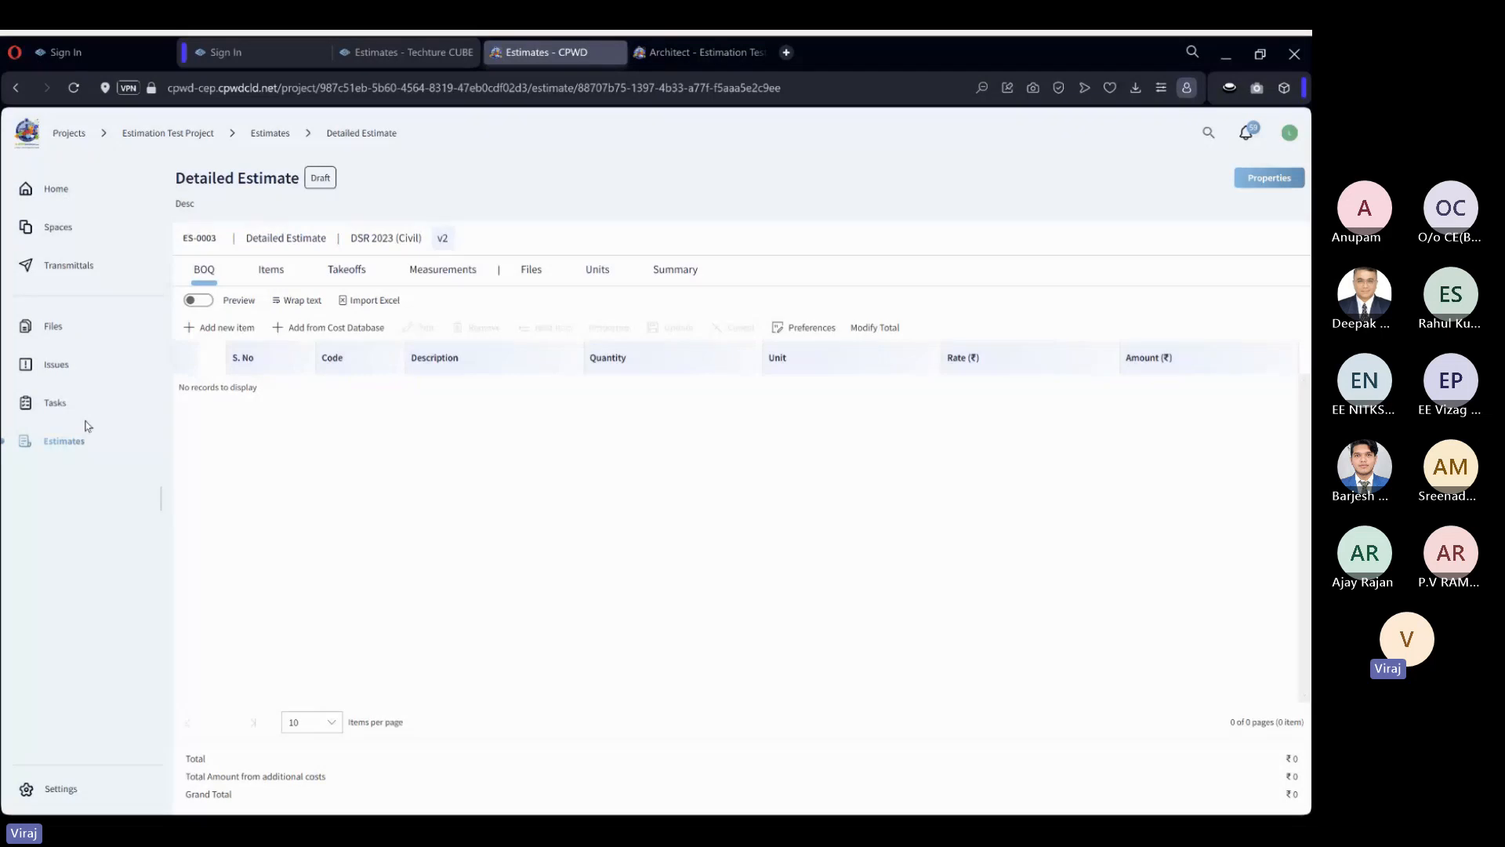
pyautogui.click(158, 499)
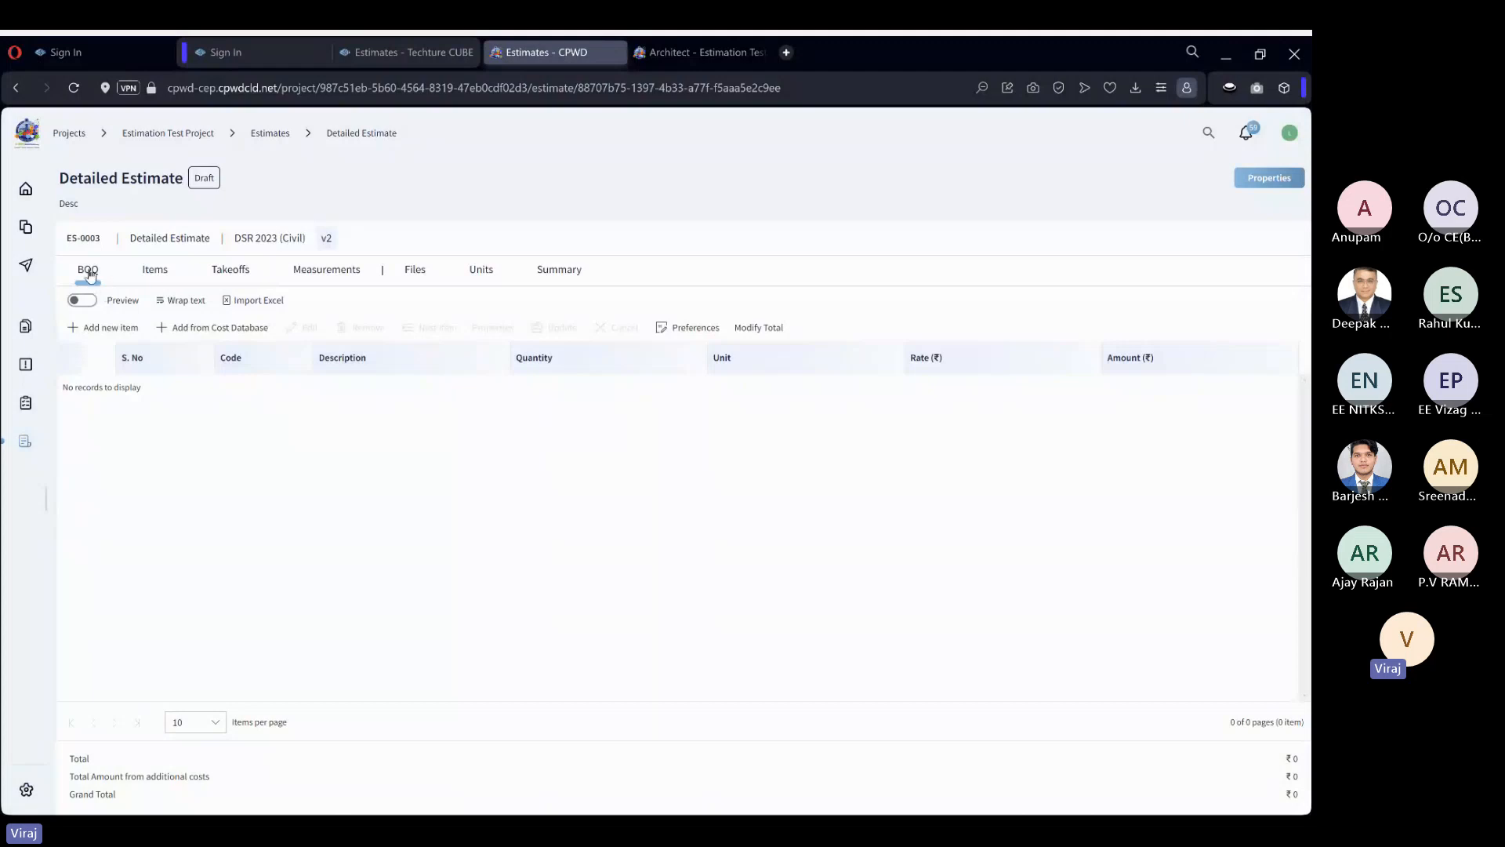
# Look through the estimate's Takeoffs, Measurements, Files, Units and Summary sections and return to the bill of quantities.
pyautogui.click(238, 274)
pyautogui.click(302, 276)
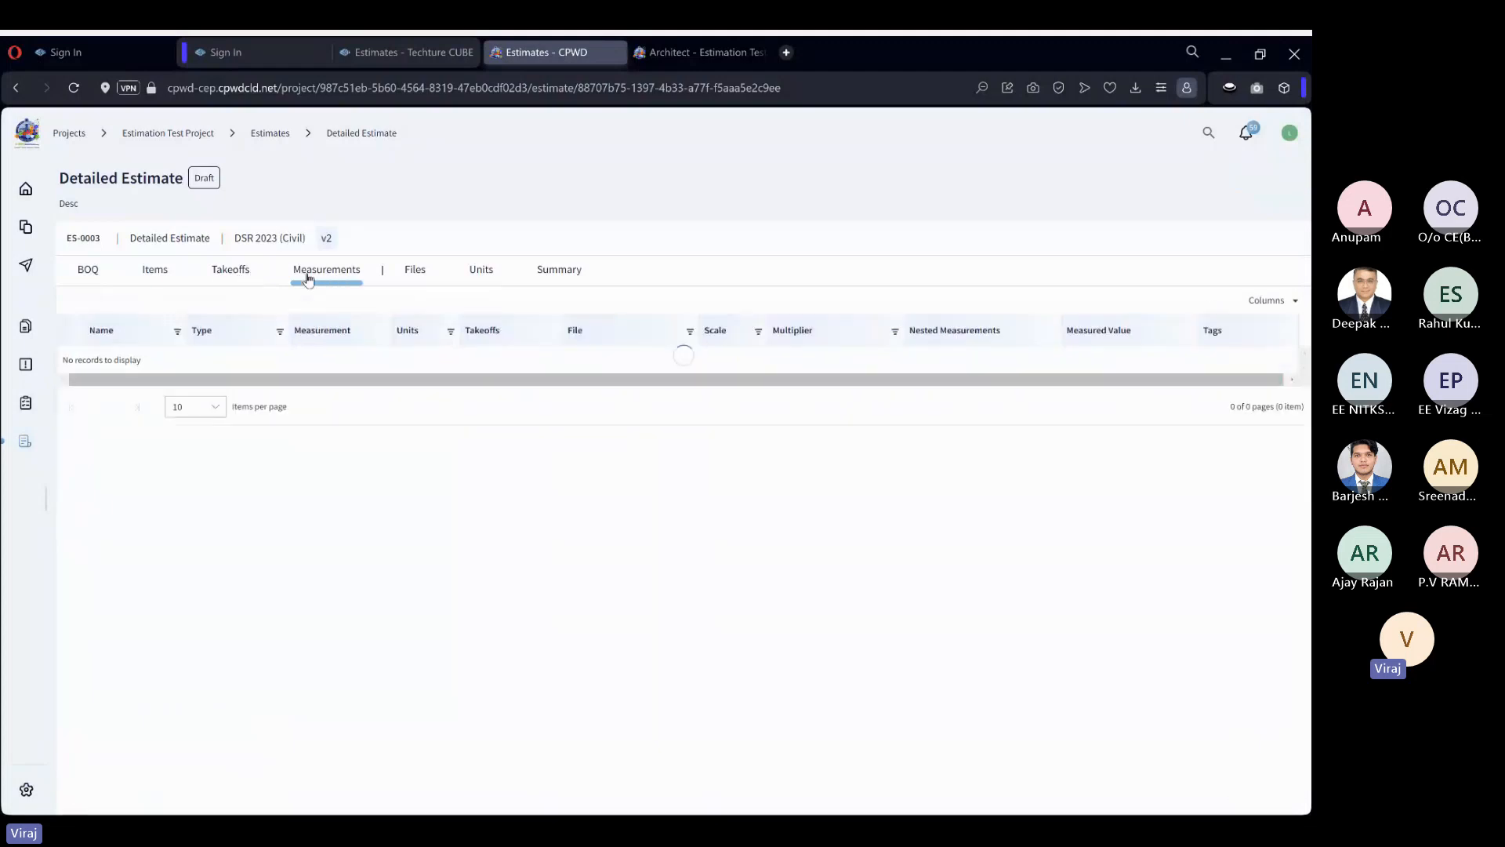
pyautogui.click(418, 273)
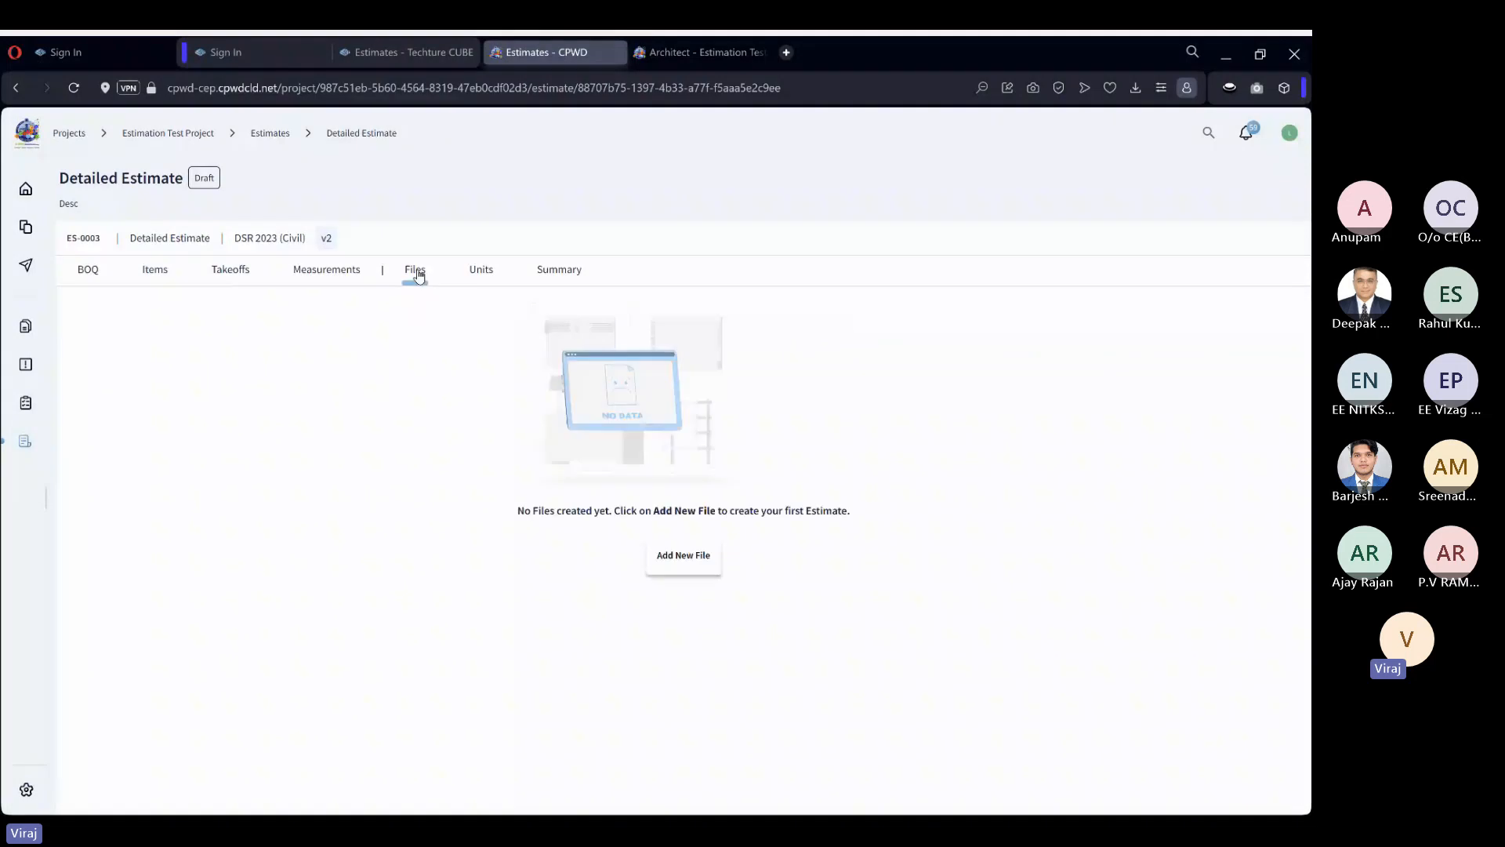
pyautogui.click(481, 276)
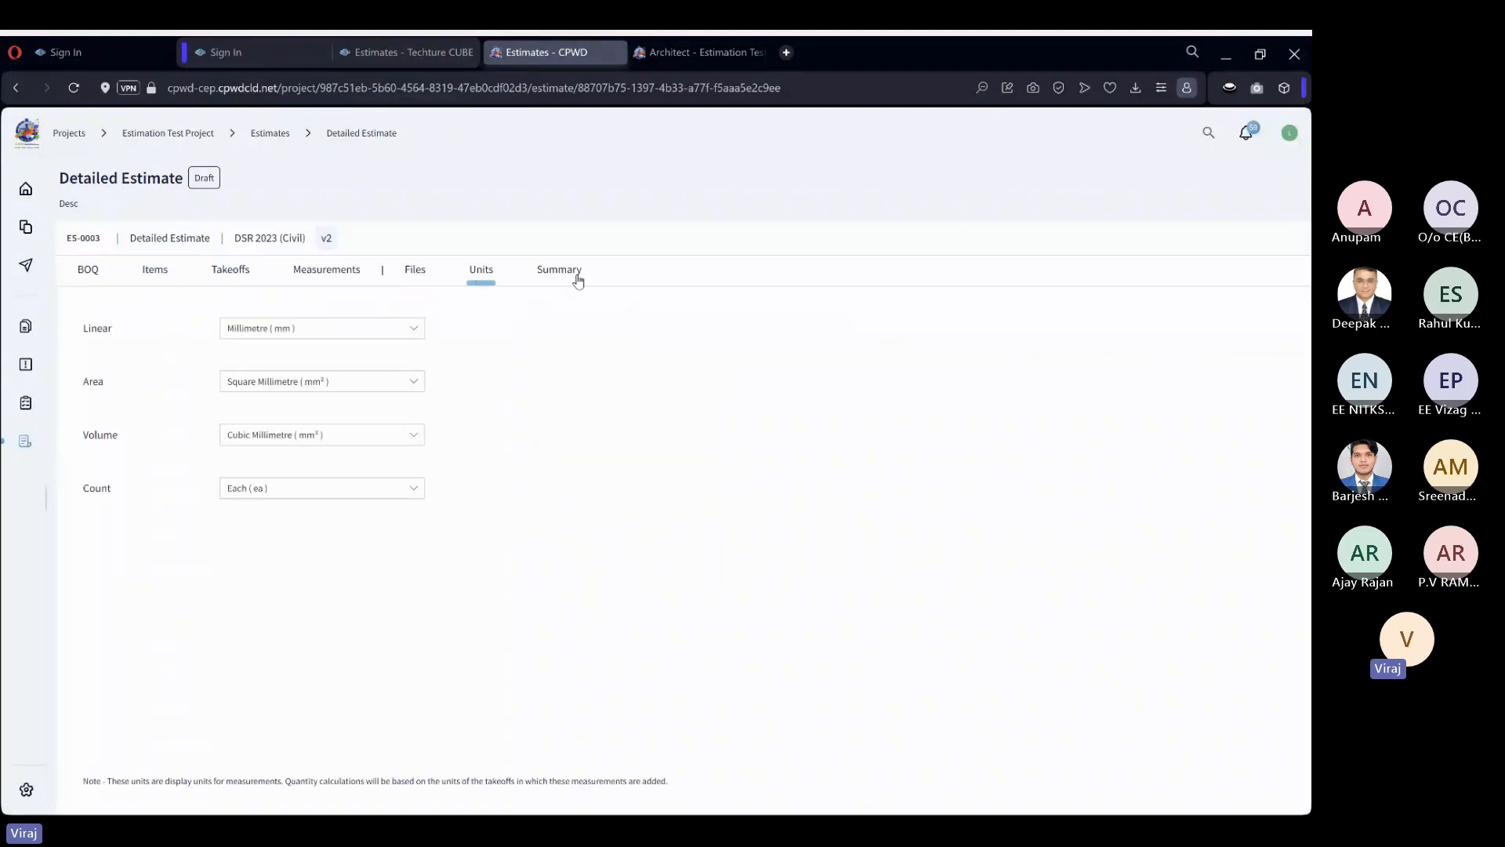
pyautogui.click(578, 282)
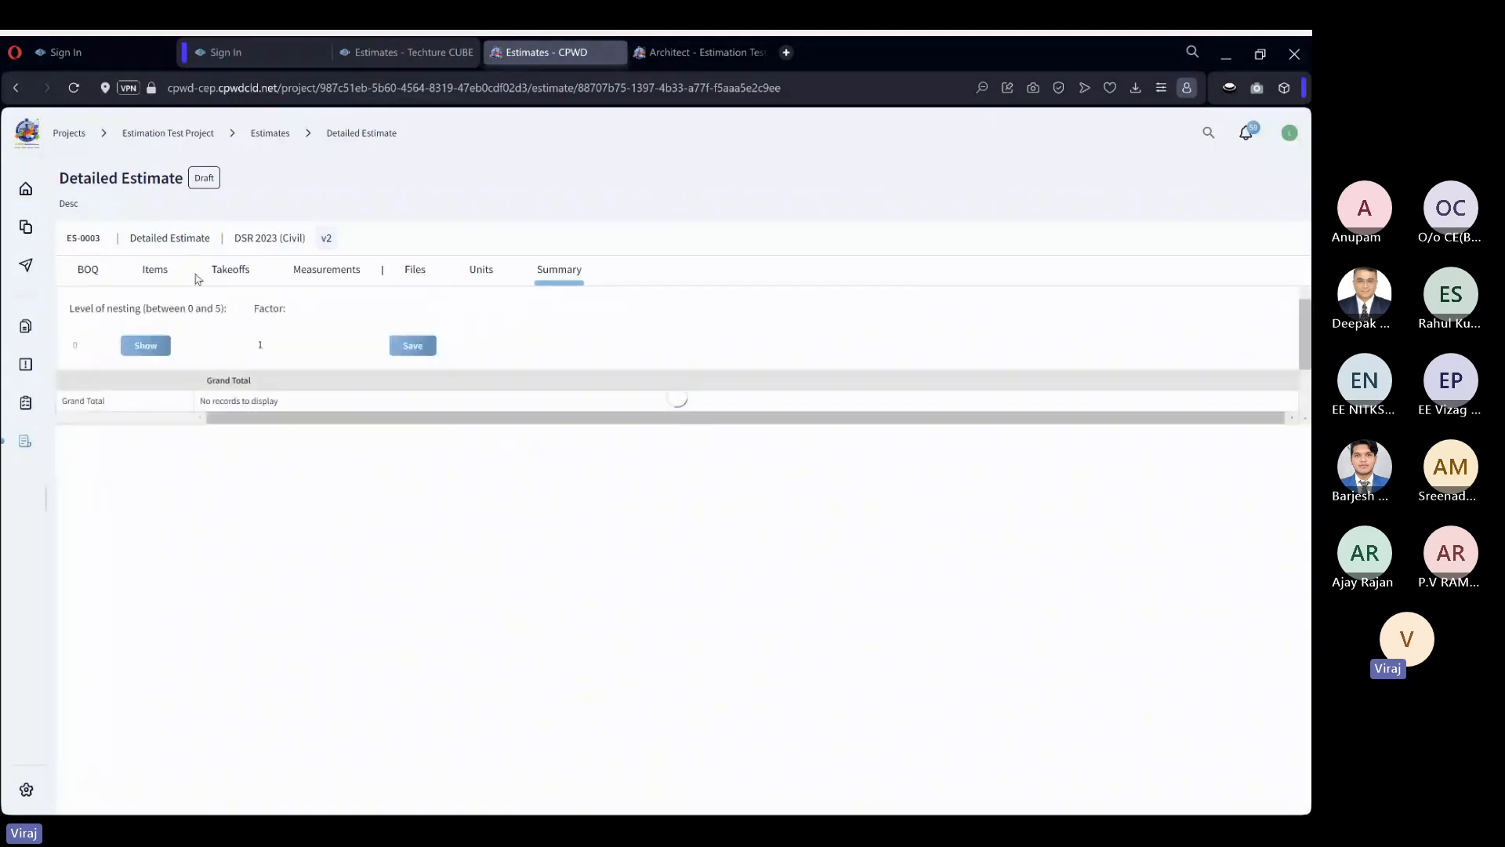
pyautogui.click(92, 275)
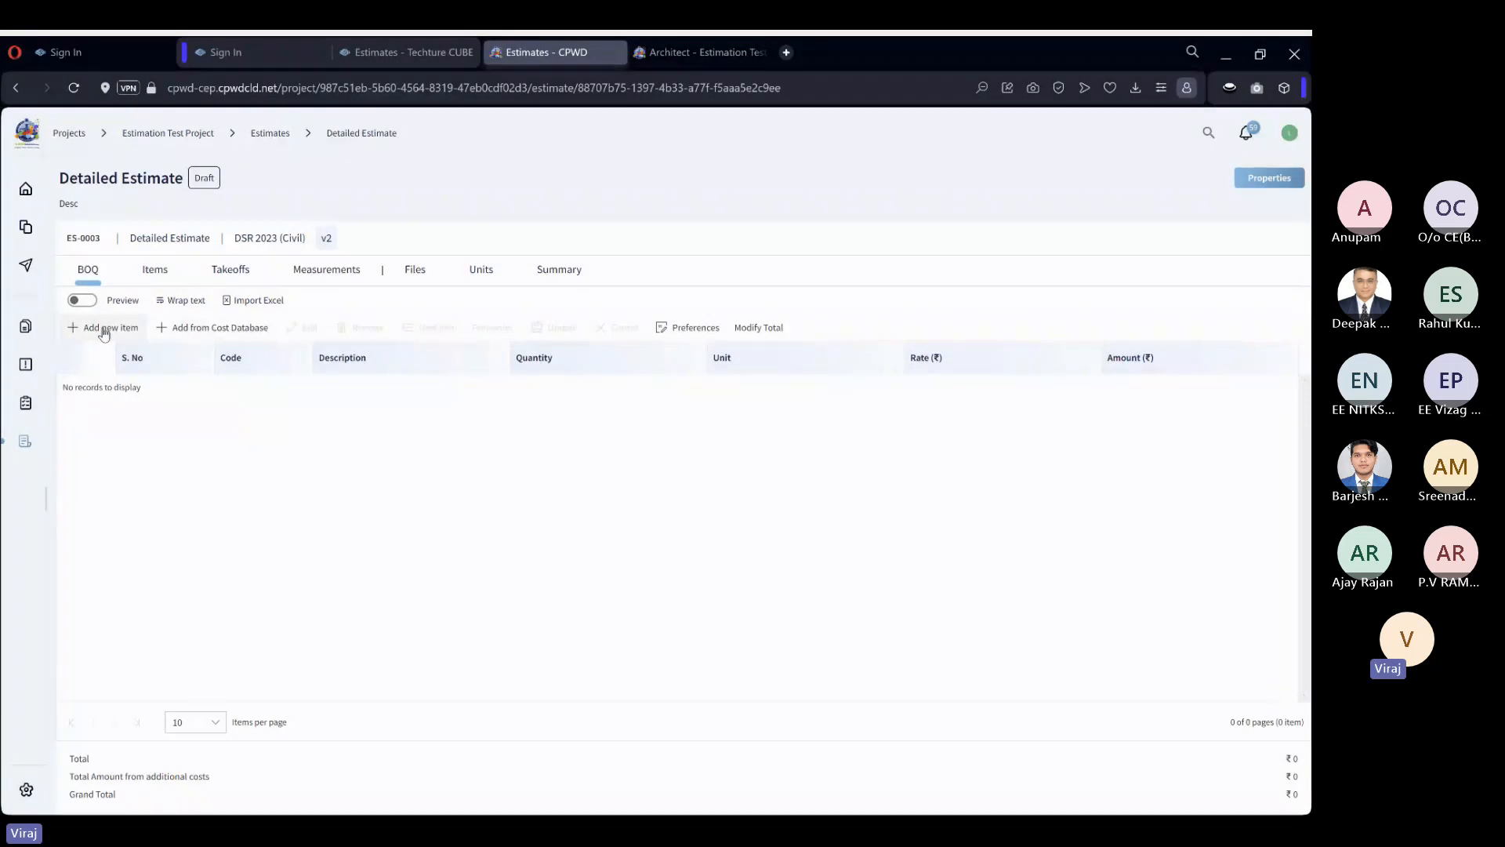
# Open the cost database for adding items, widen its Description column and wrap the description text.
pyautogui.click(230, 334)
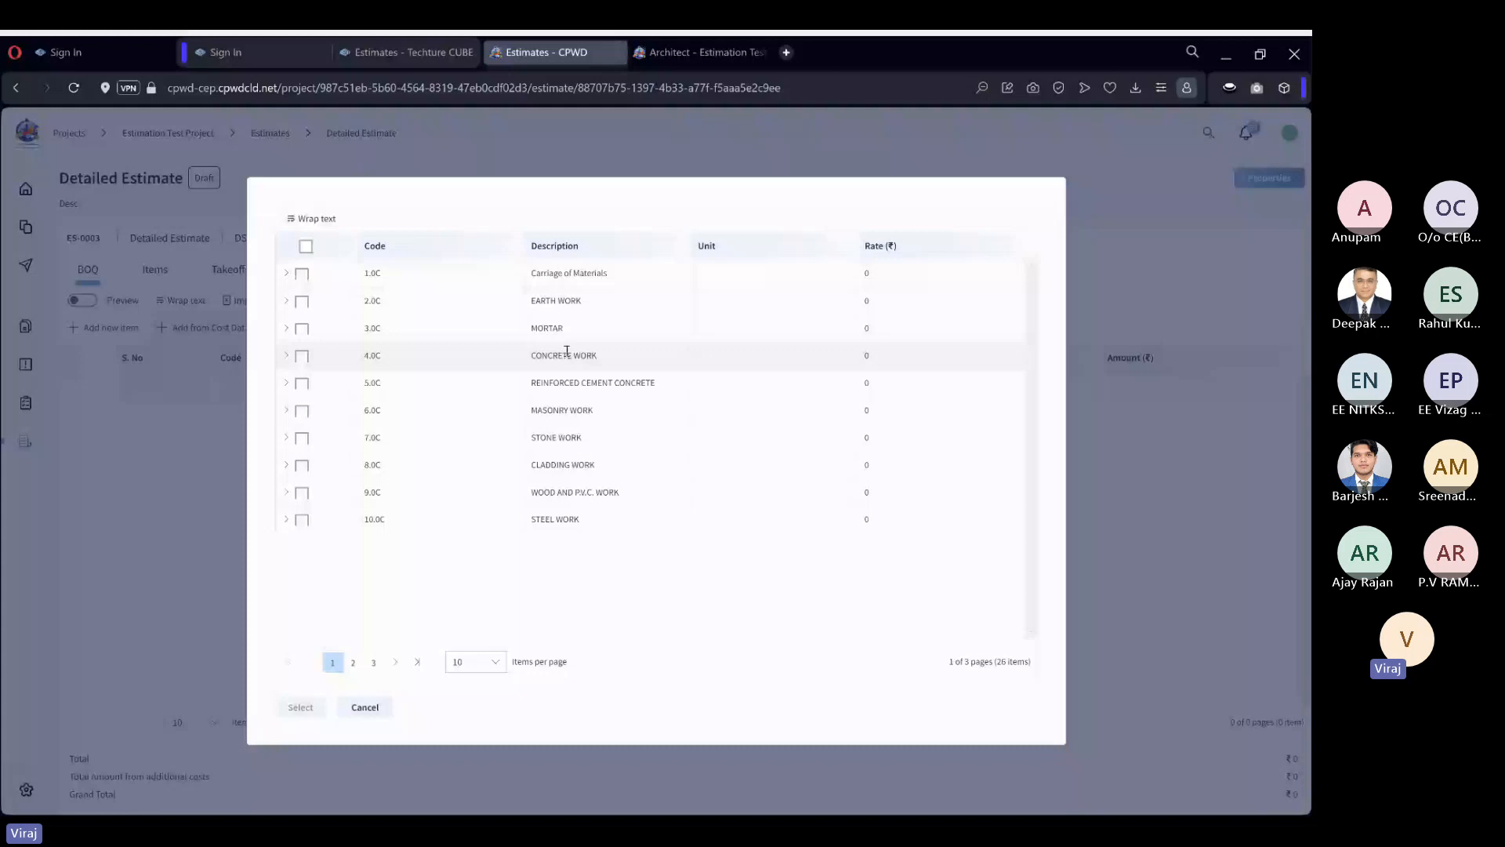
pyautogui.click(287, 358)
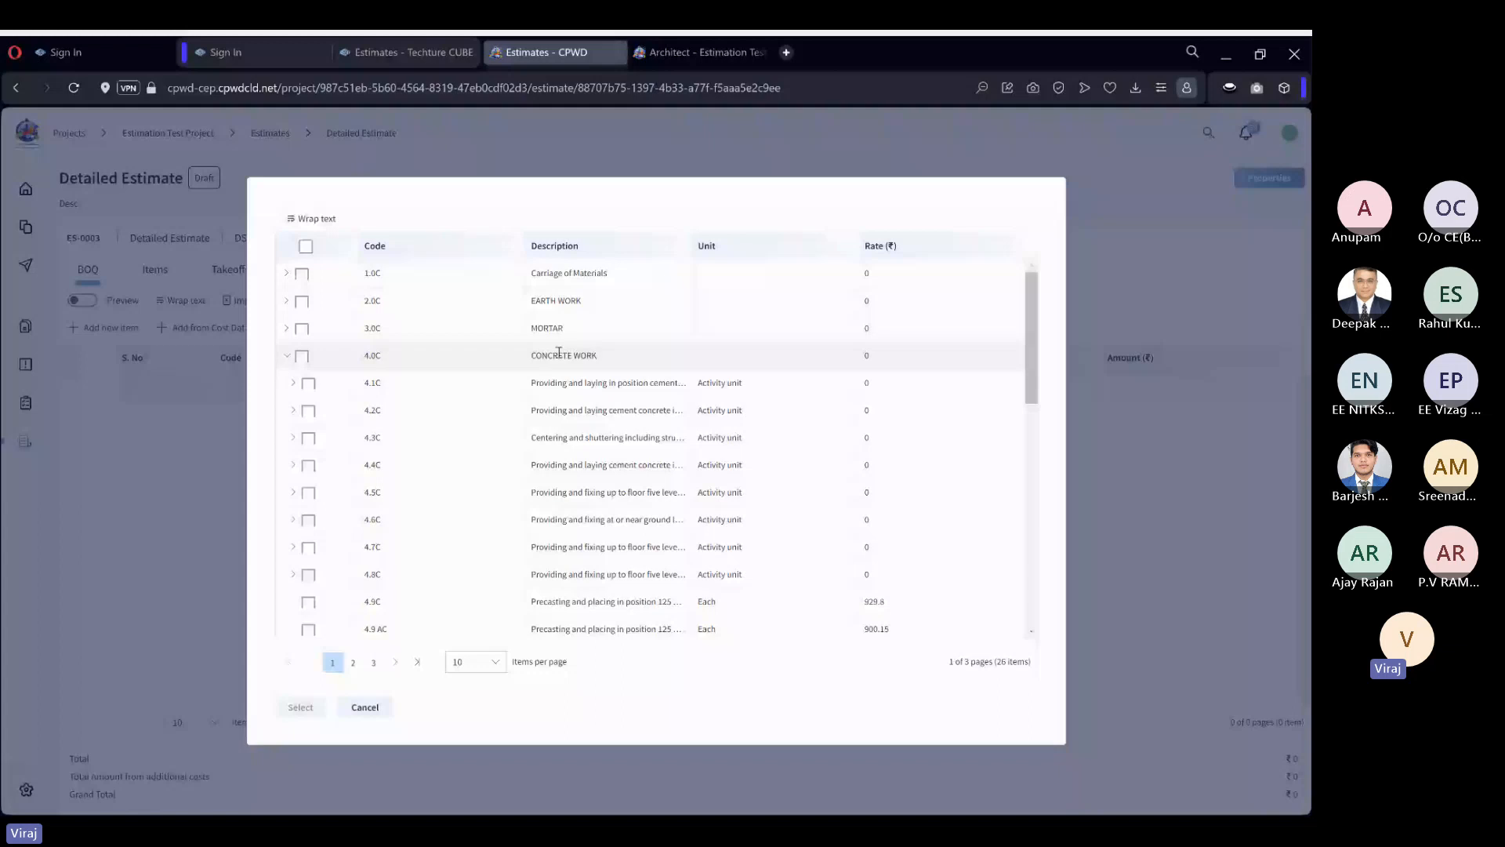
pyautogui.click(403, 382)
pyautogui.moveTo(692, 243); pyautogui.dragTo(728, 240)
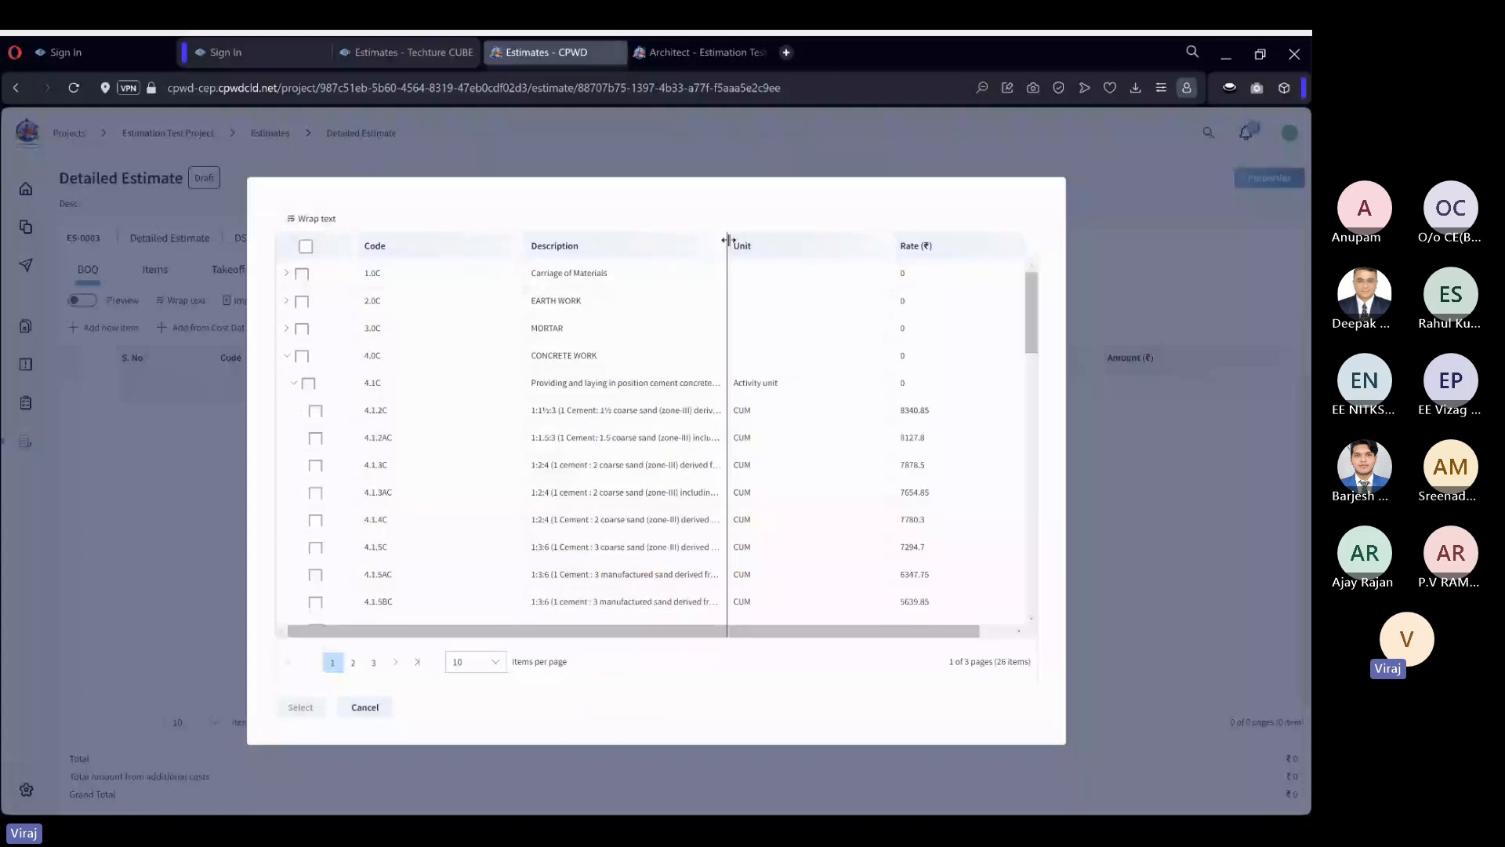
pyautogui.moveTo(728, 241); pyautogui.dragTo(781, 245)
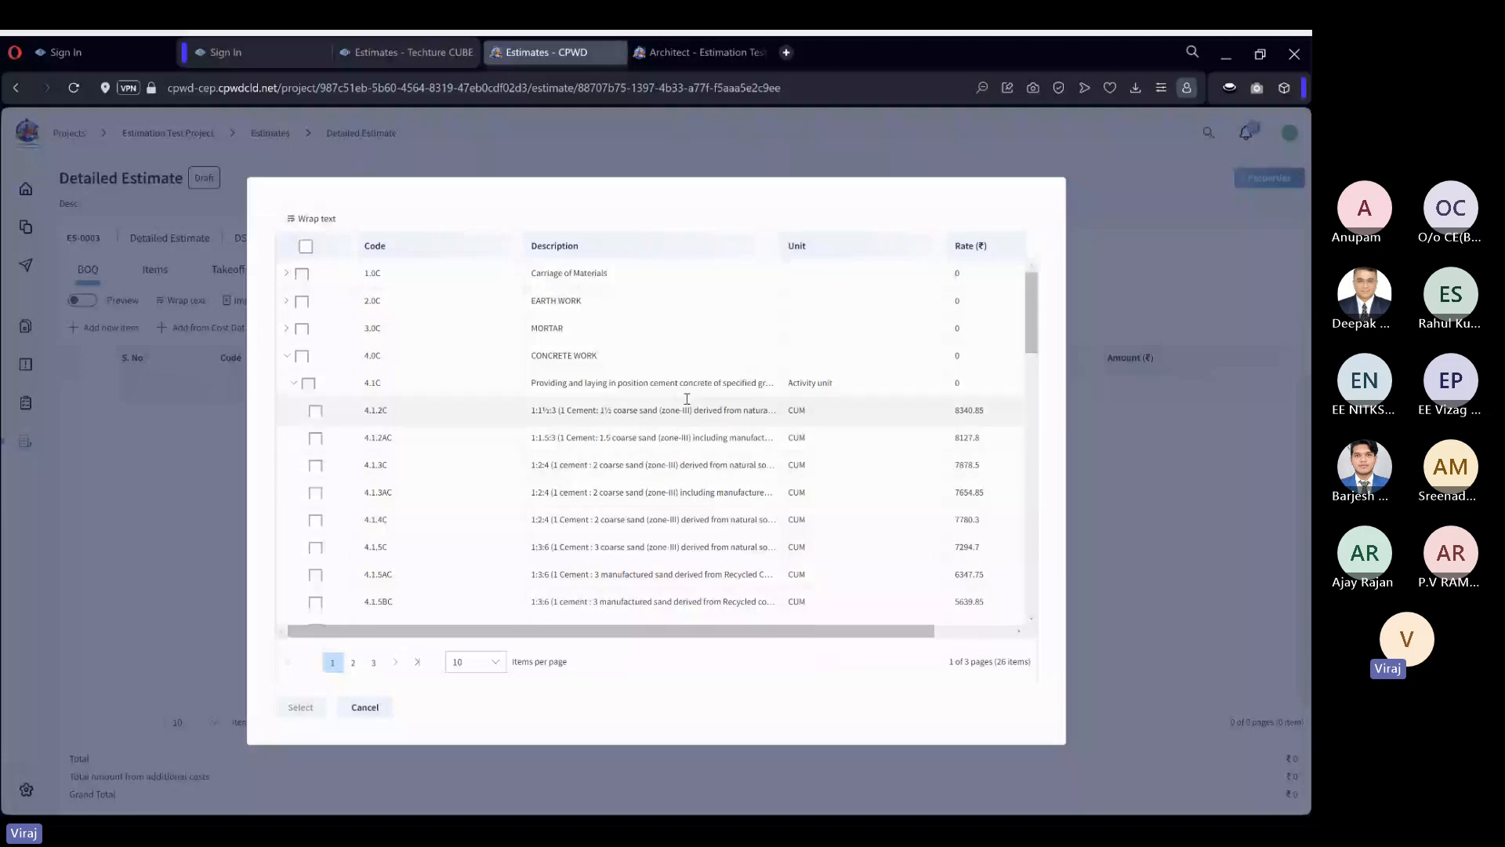
pyautogui.click(320, 220)
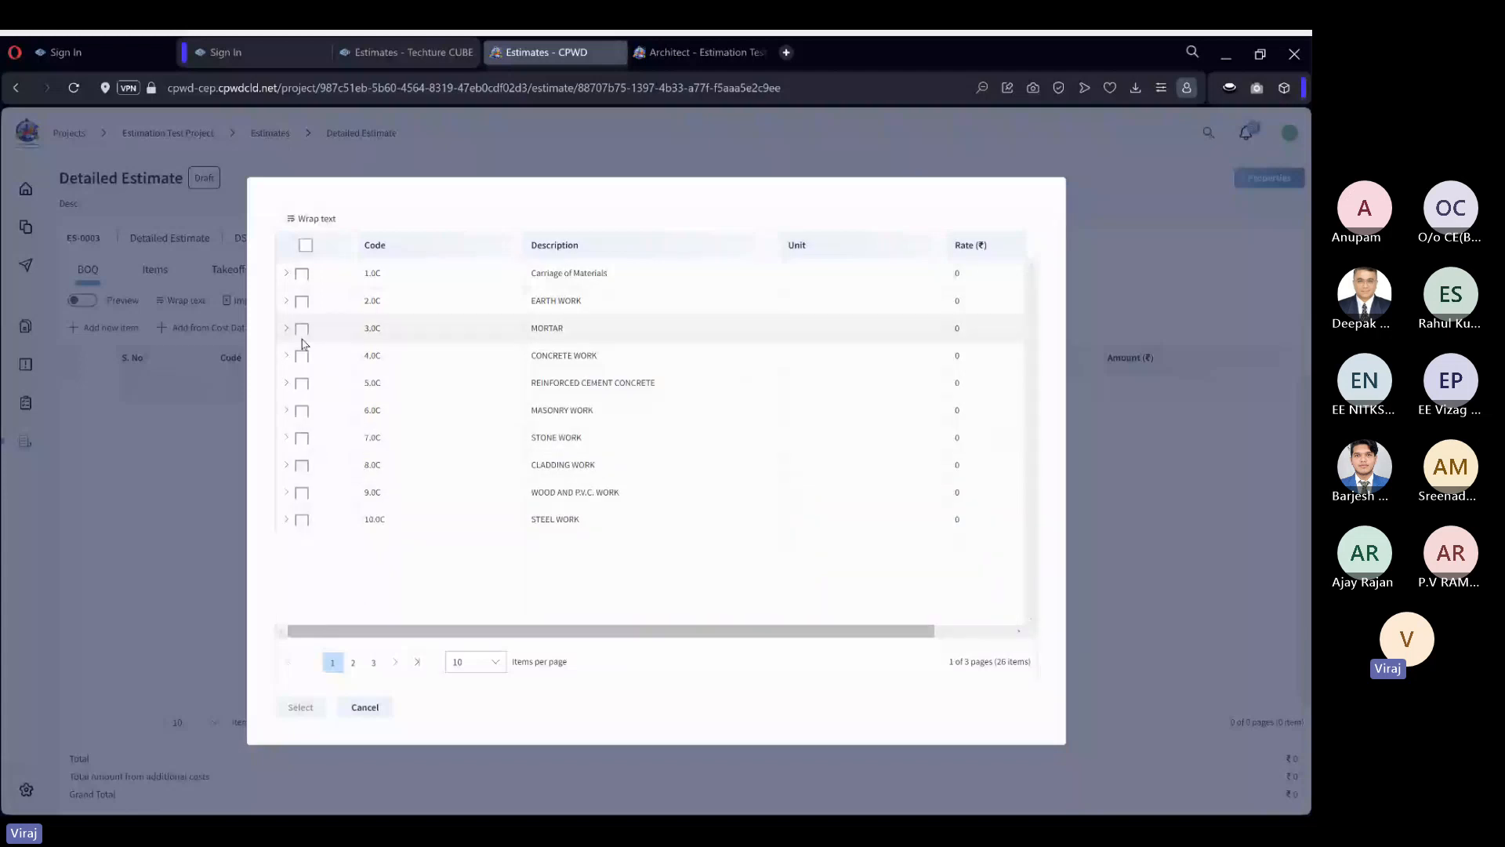
# Add item 4.1.2C, the 1:1½:3 cement concrete mix under CONCRETE WORK group 4.1C, to the bill of quantities.
pyautogui.click(565, 357)
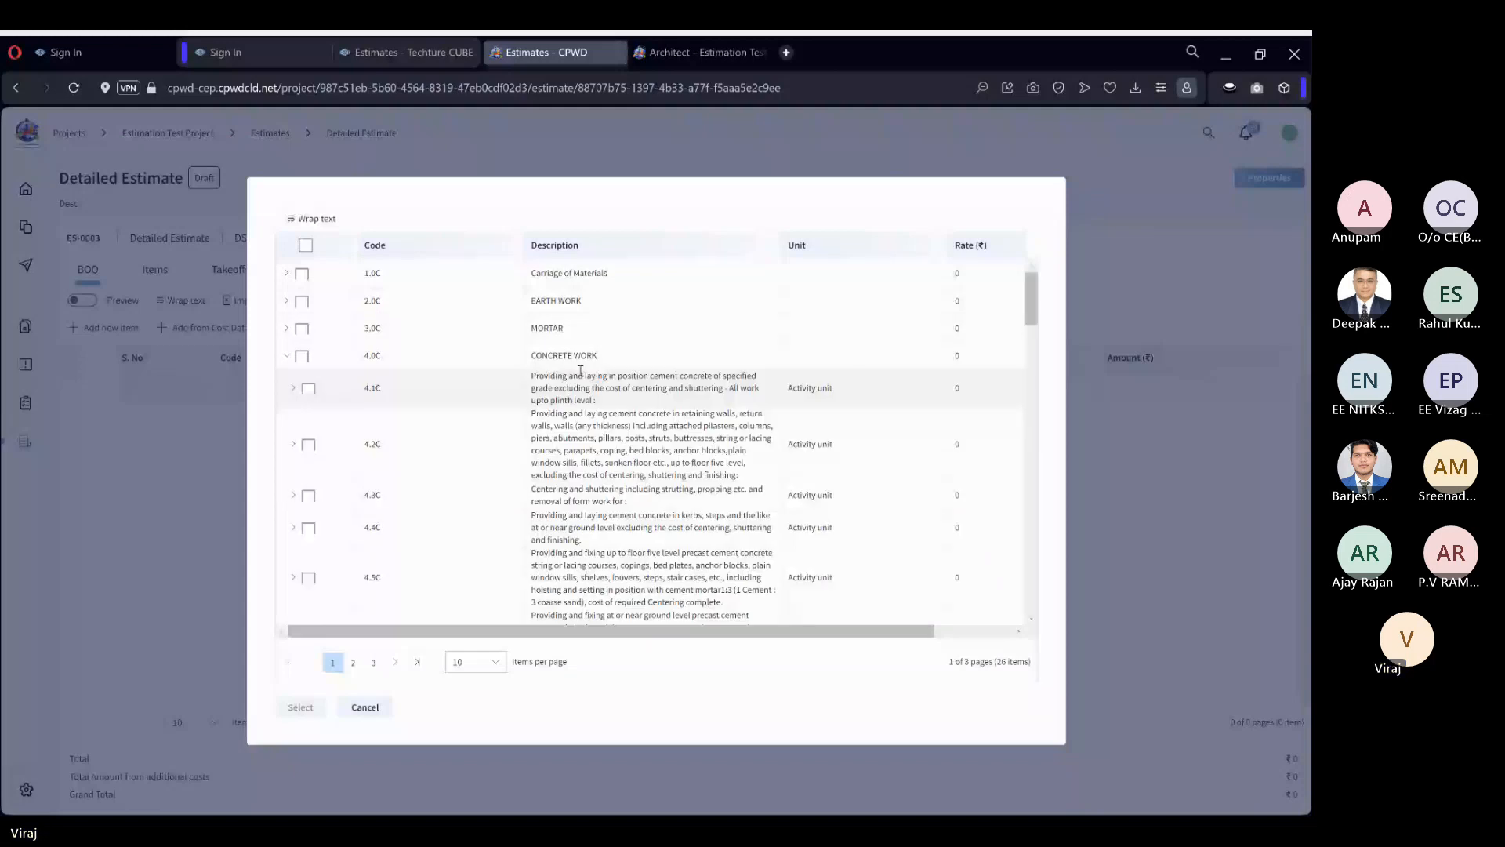
pyautogui.click(333, 393)
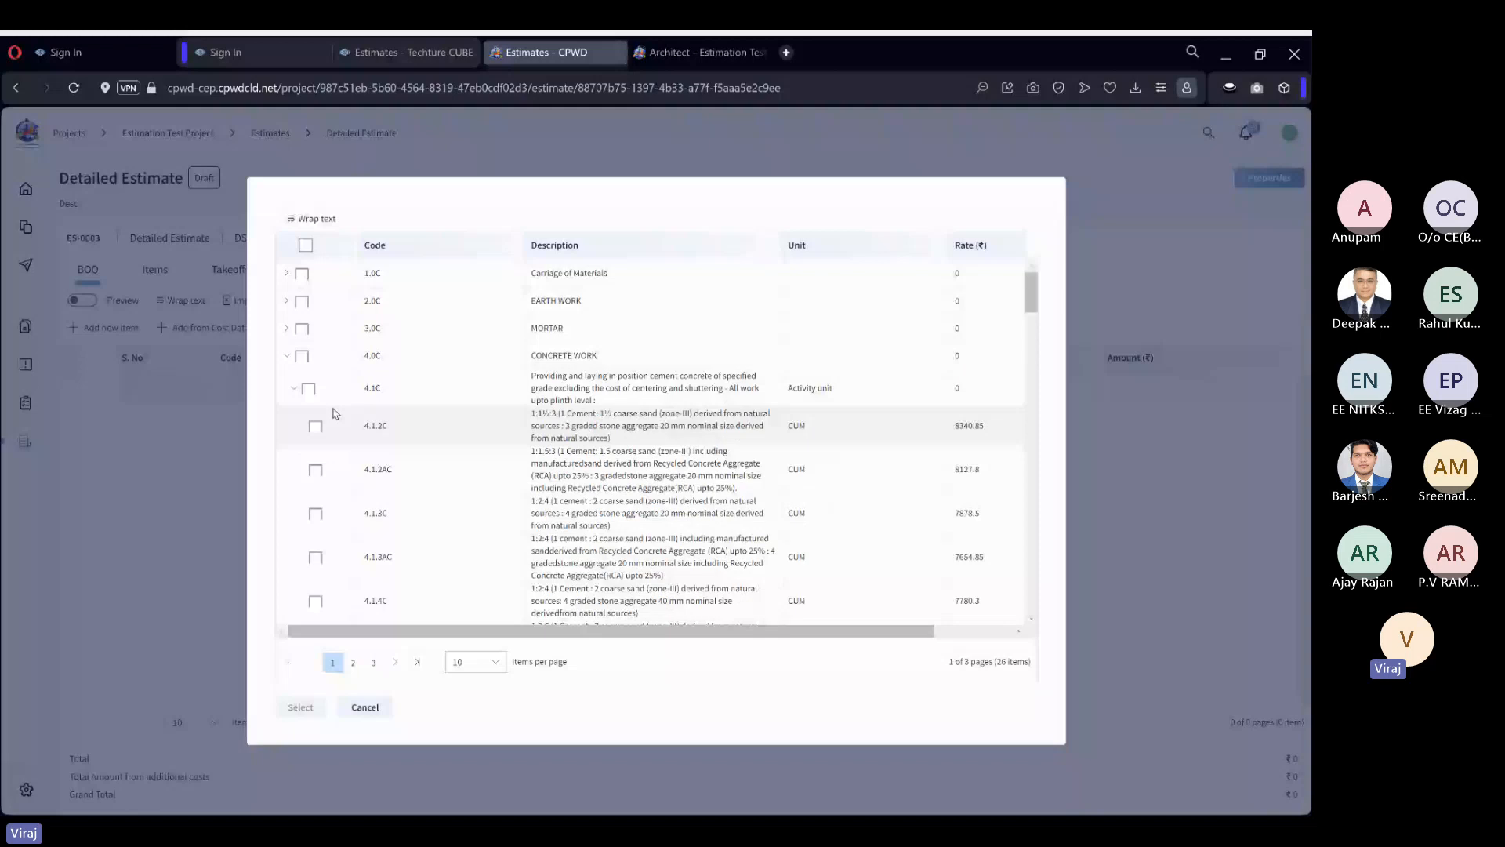
pyautogui.scroll(-2, 679, 431)
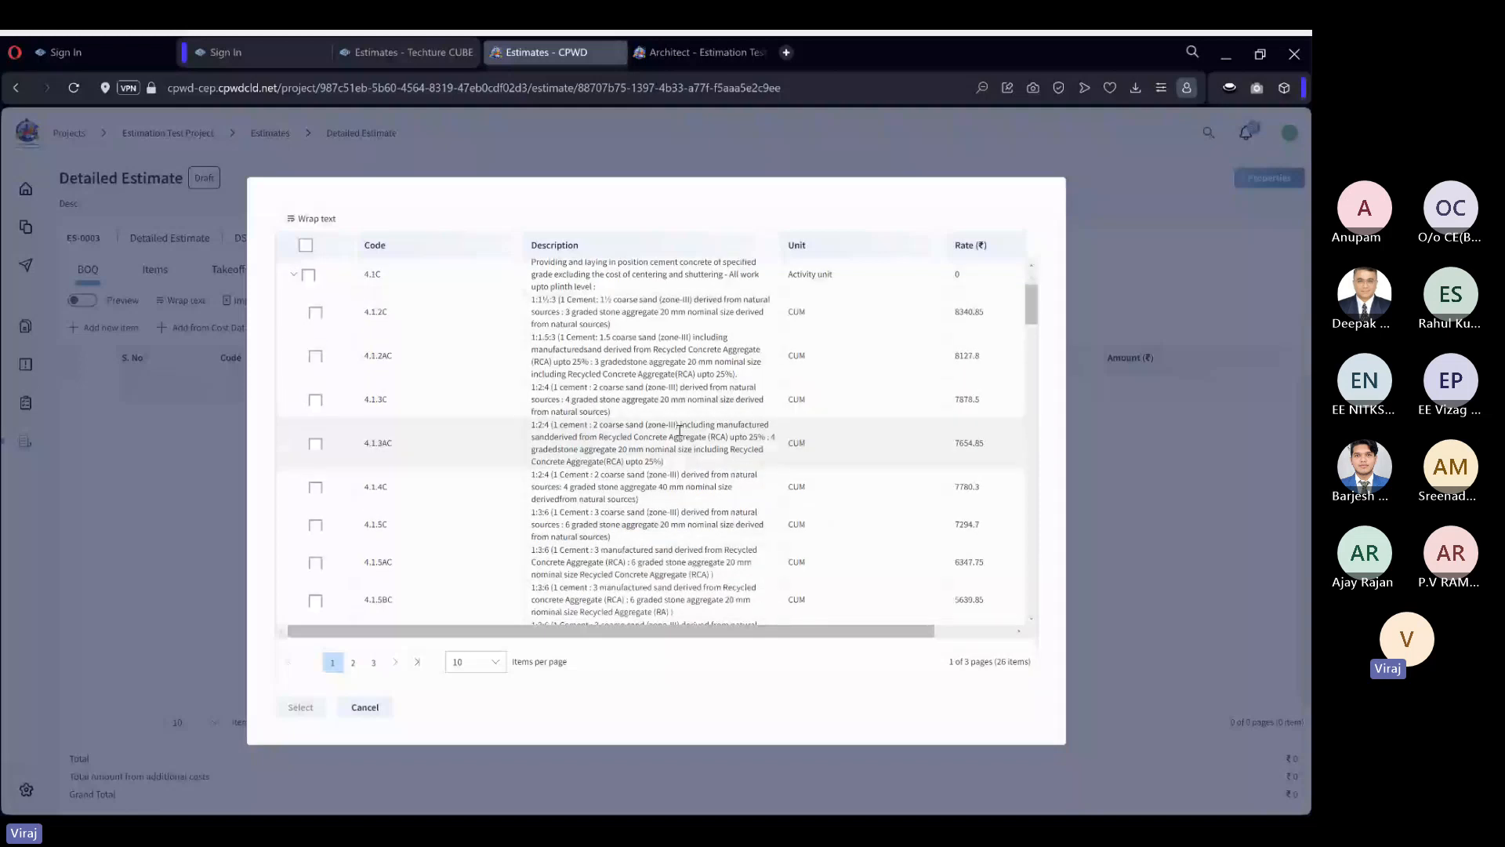
pyautogui.scroll(-2, 679, 431)
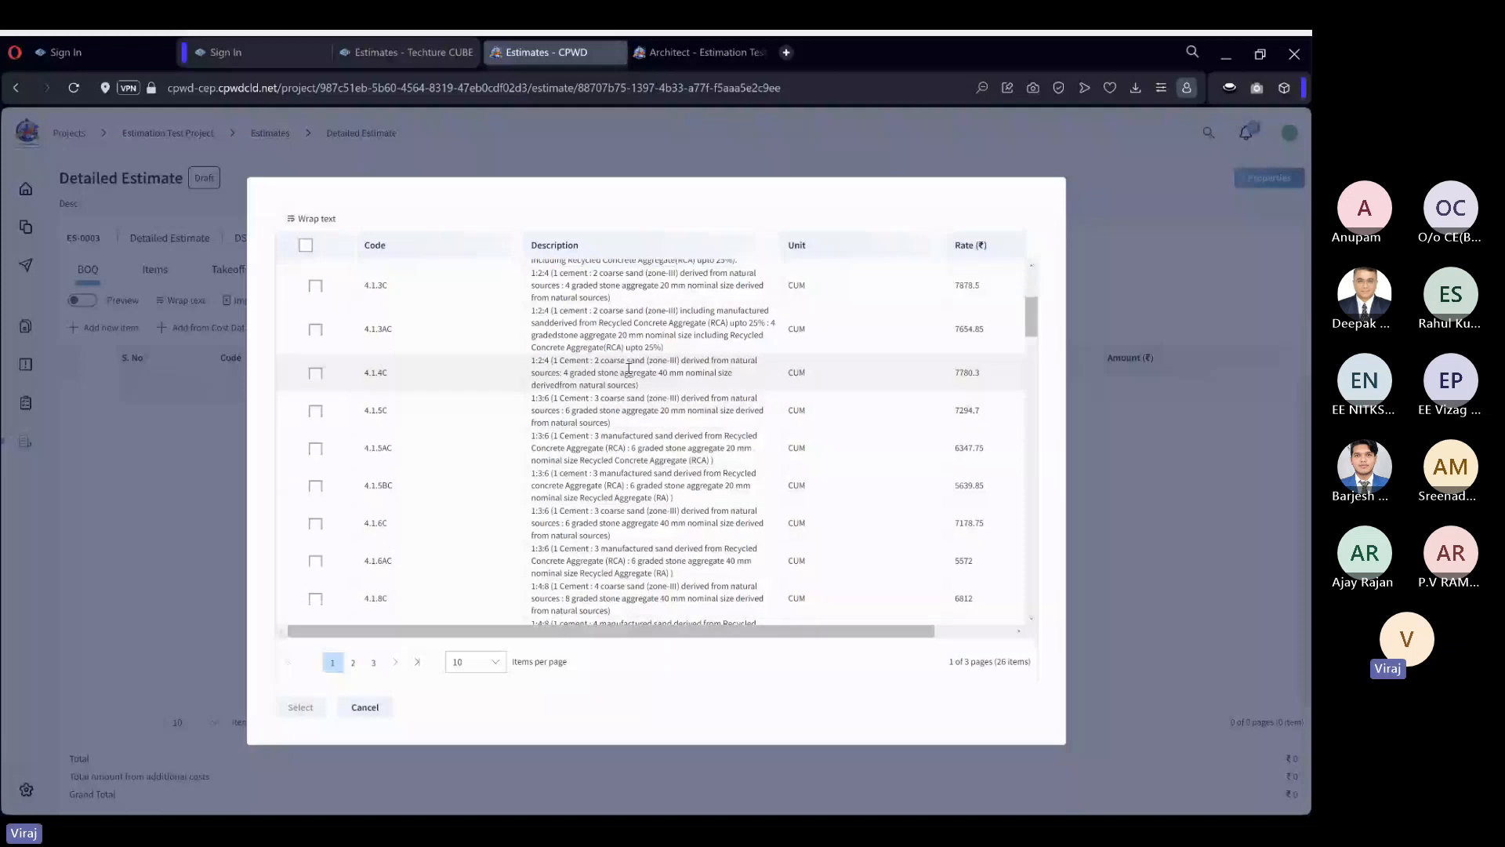
pyautogui.scroll(4, 668, 453)
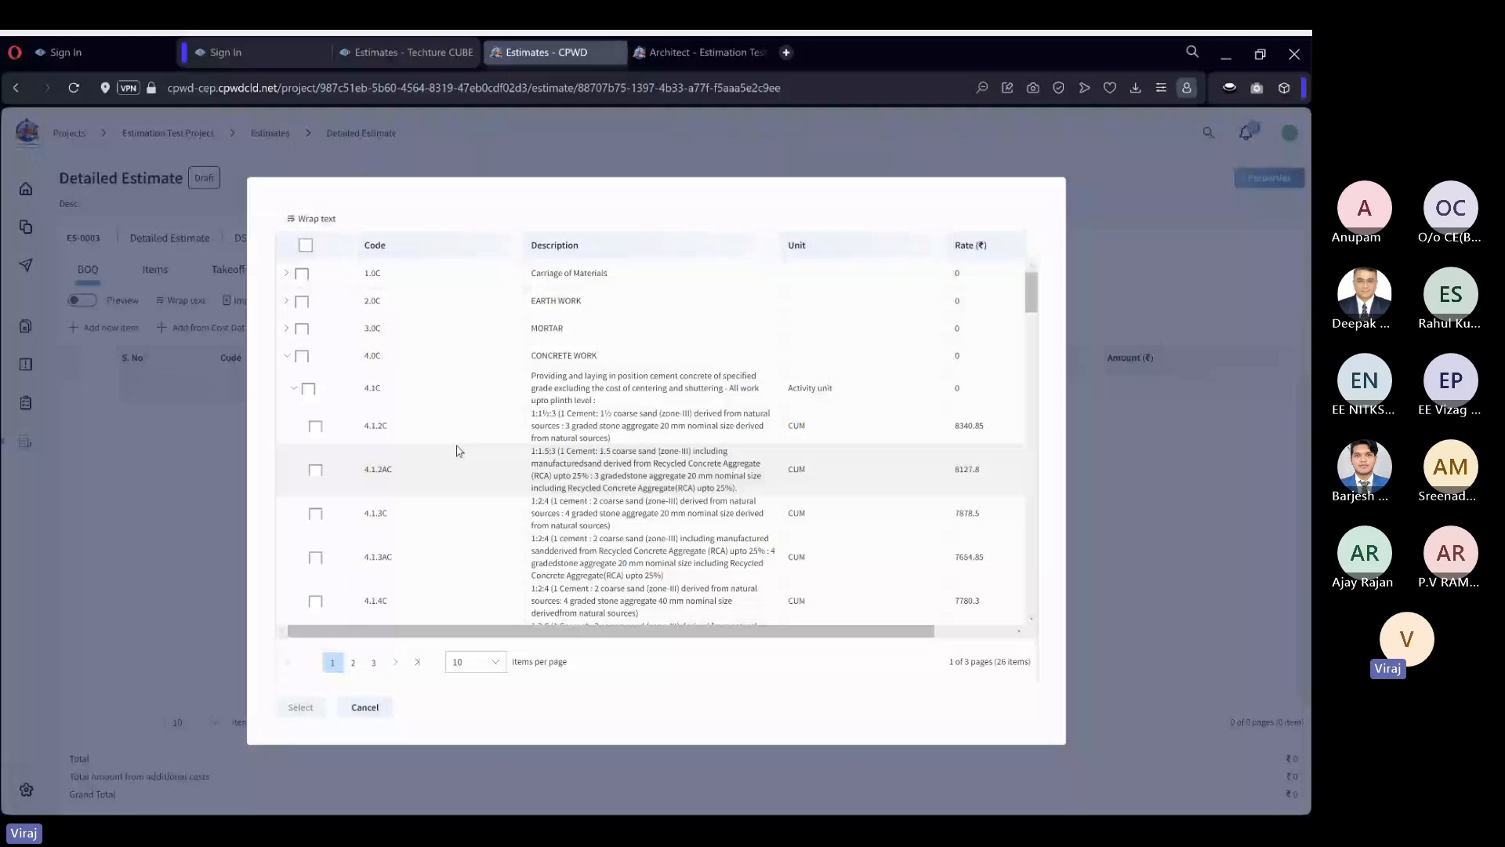
pyautogui.click(315, 427)
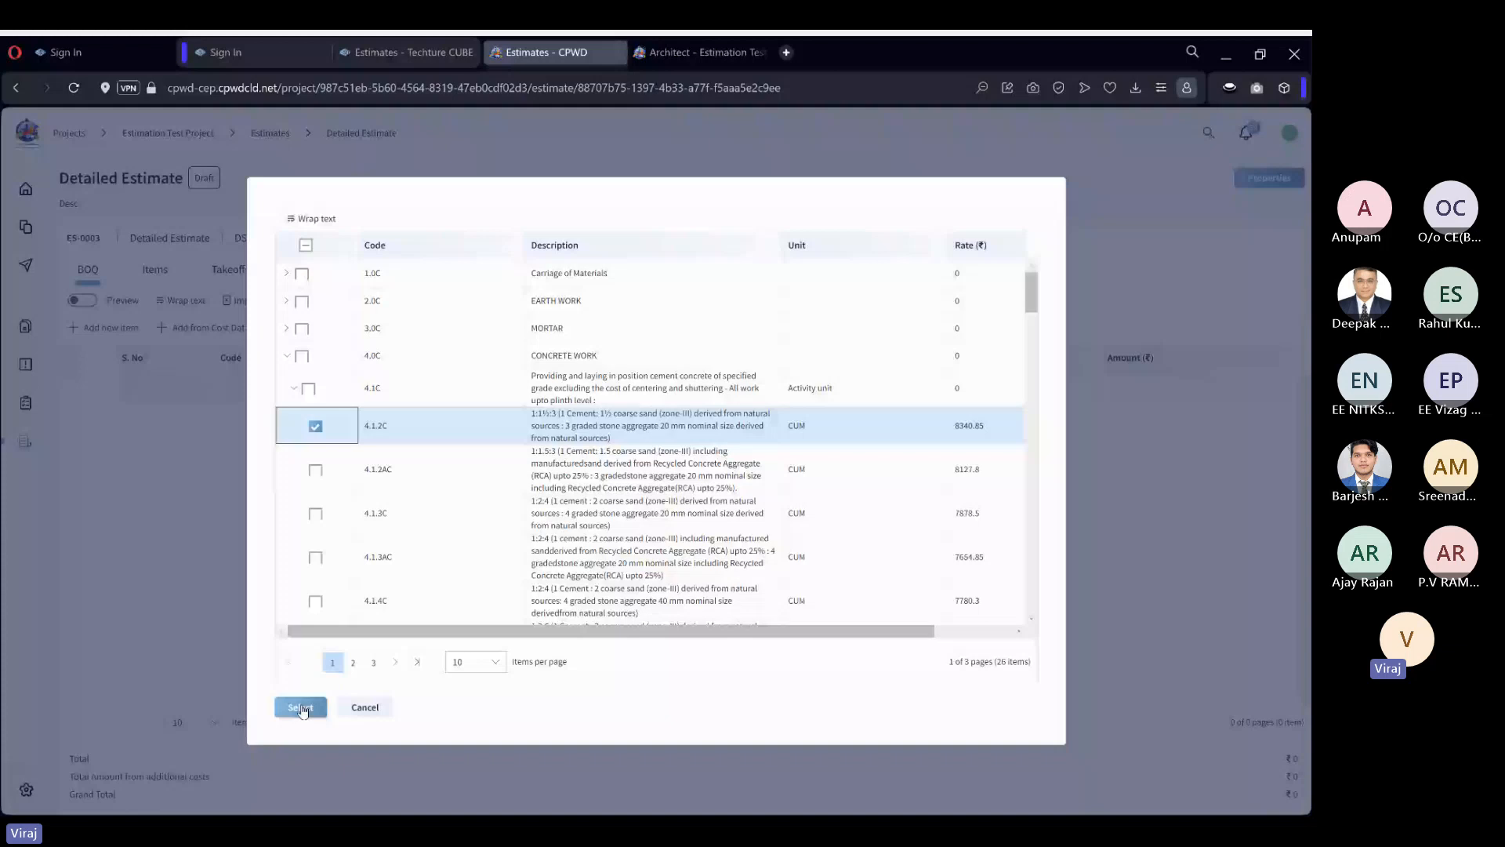
pyautogui.click(301, 708)
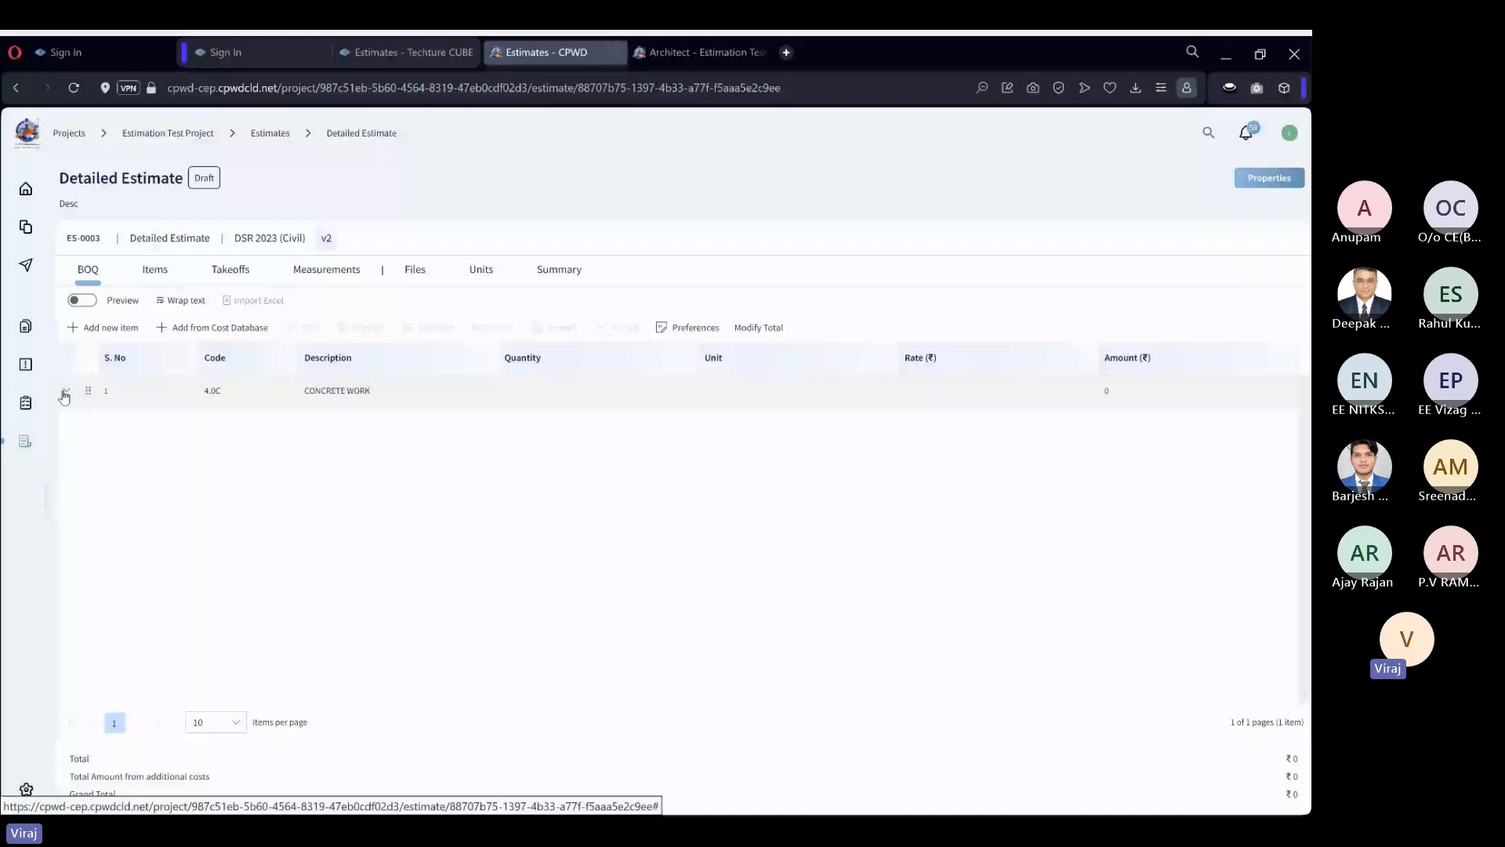
# Examine the nested levels of CONCRETE WORK in the bill of quantities, in both the editing view and the preview.
pyautogui.click(348, 396)
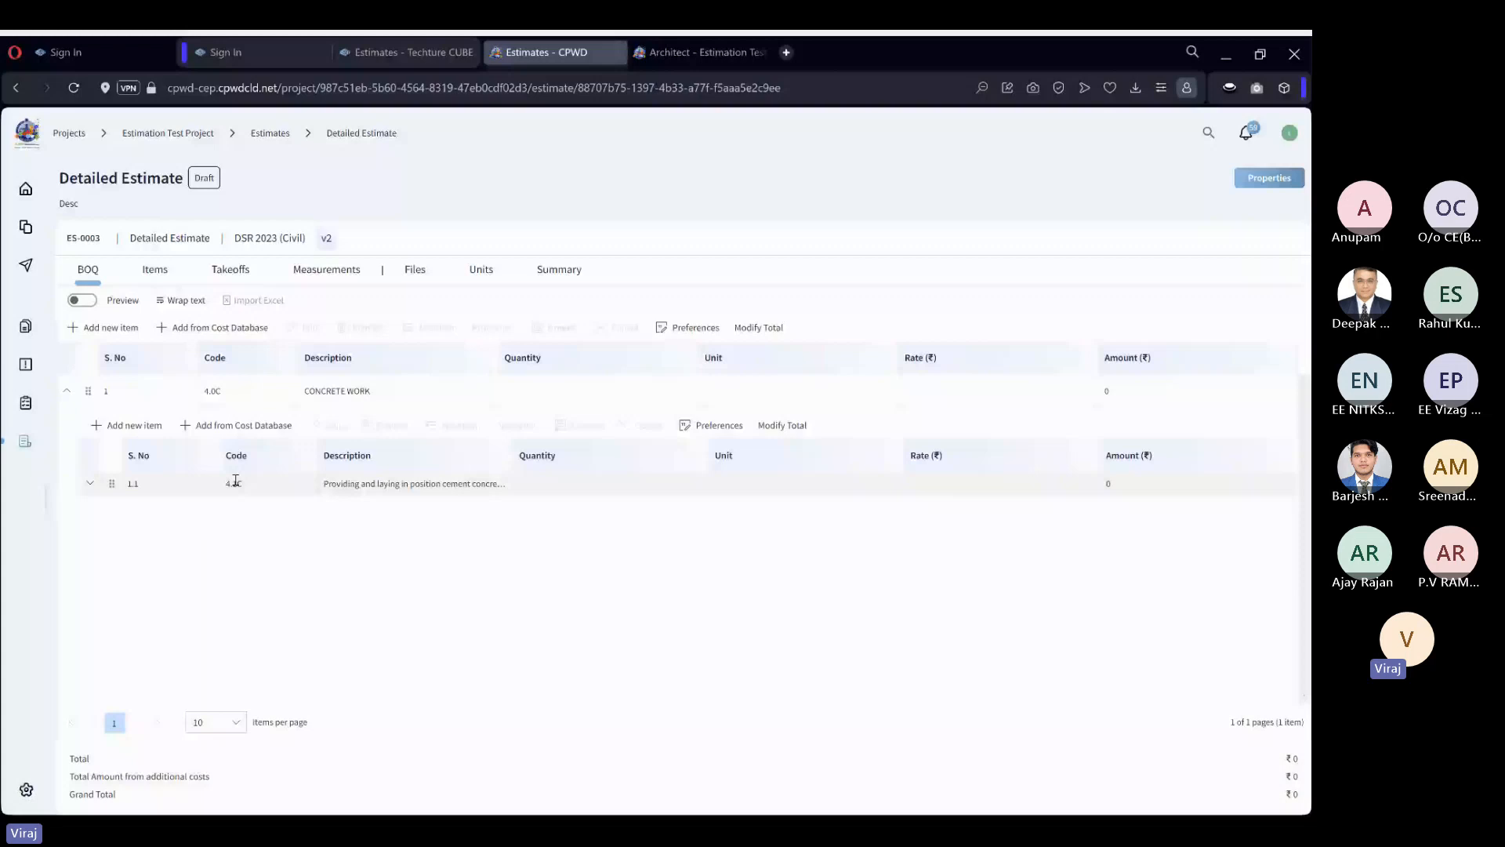
pyautogui.click(235, 481)
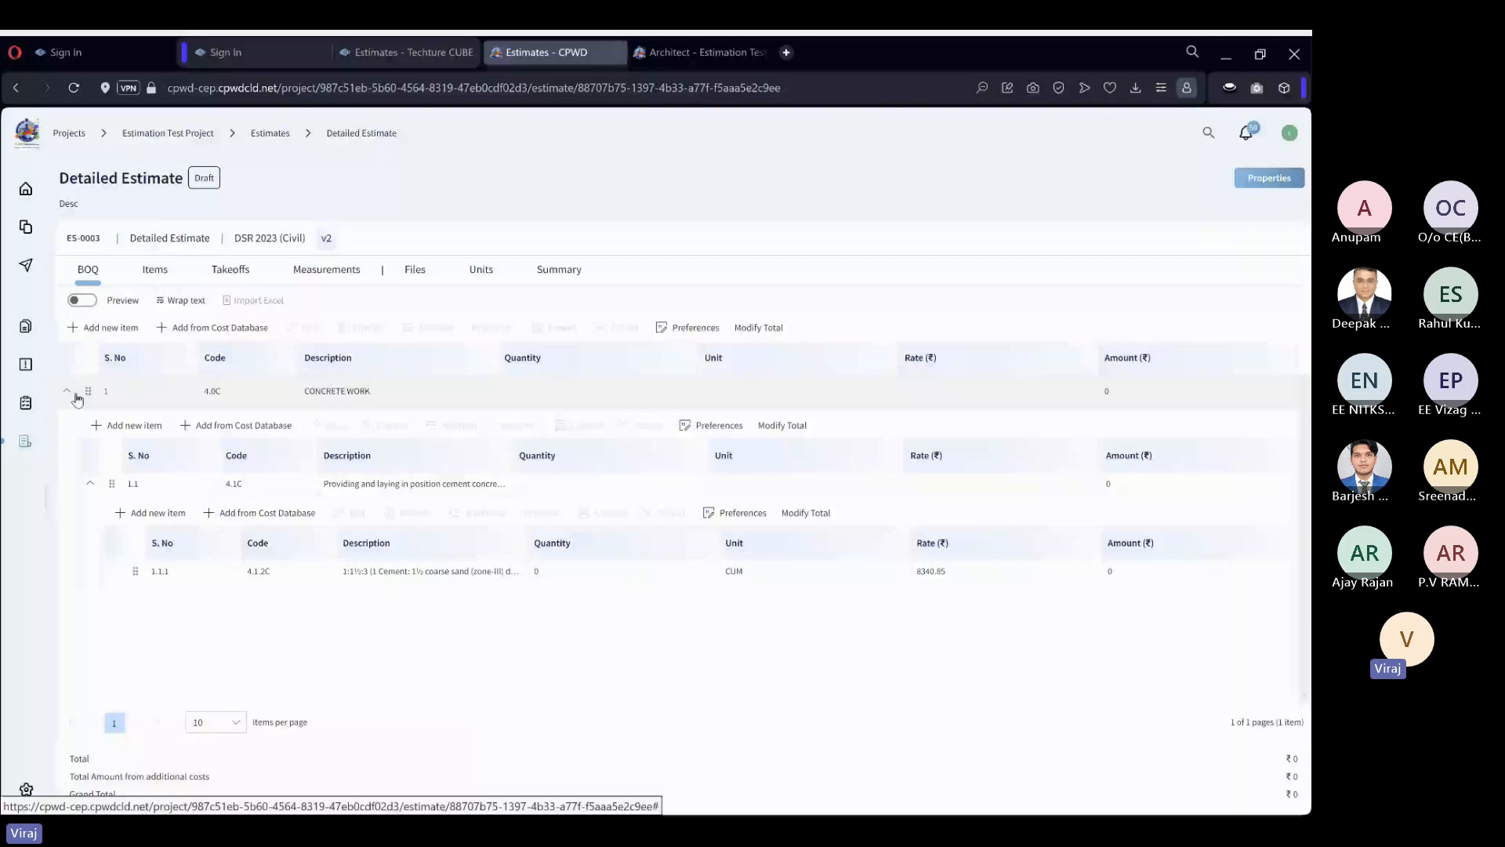
pyautogui.click(82, 301)
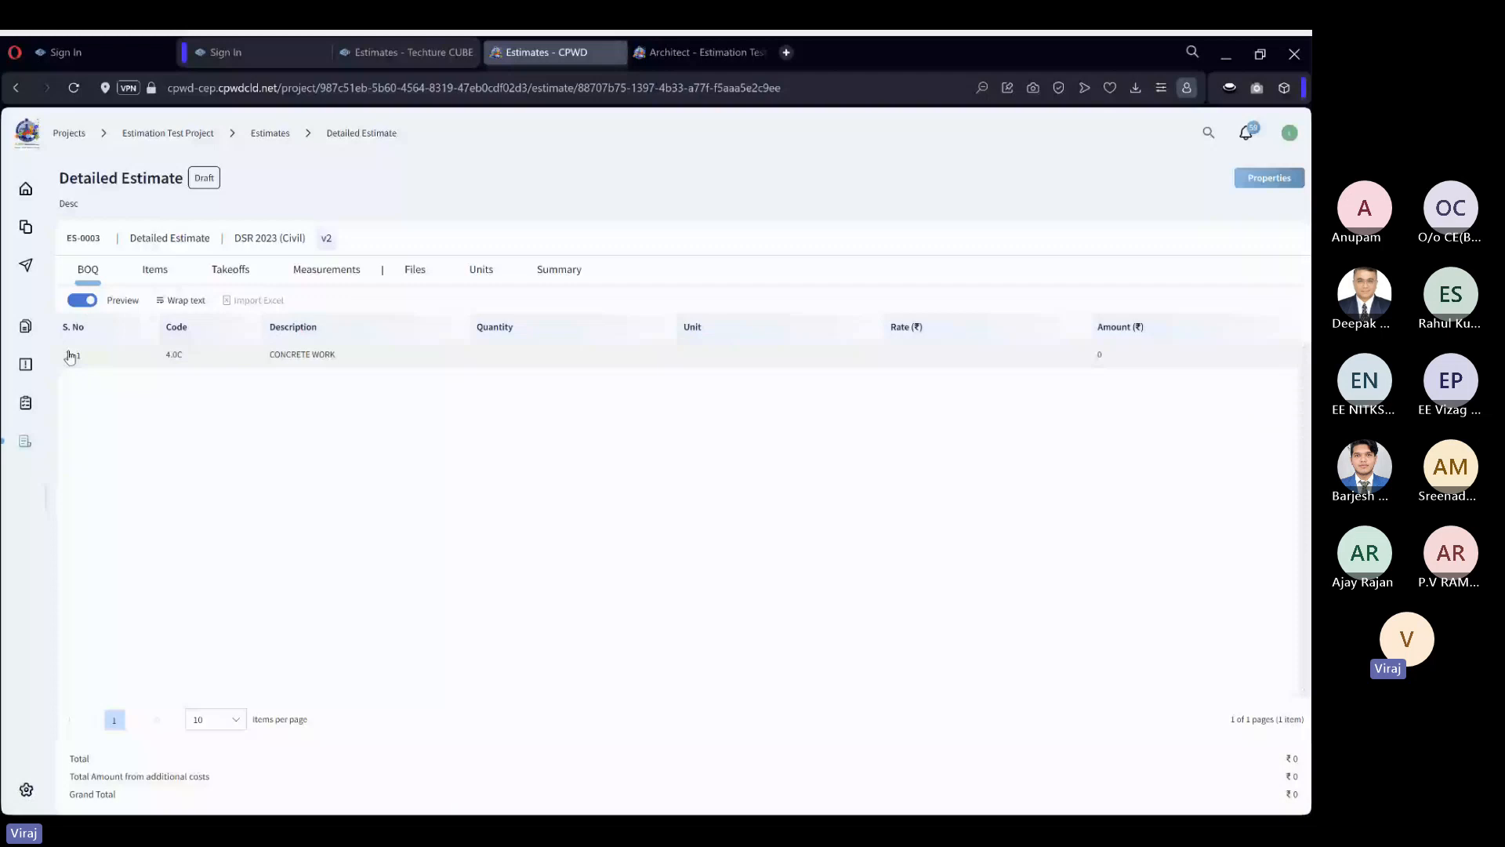
pyautogui.click(70, 357)
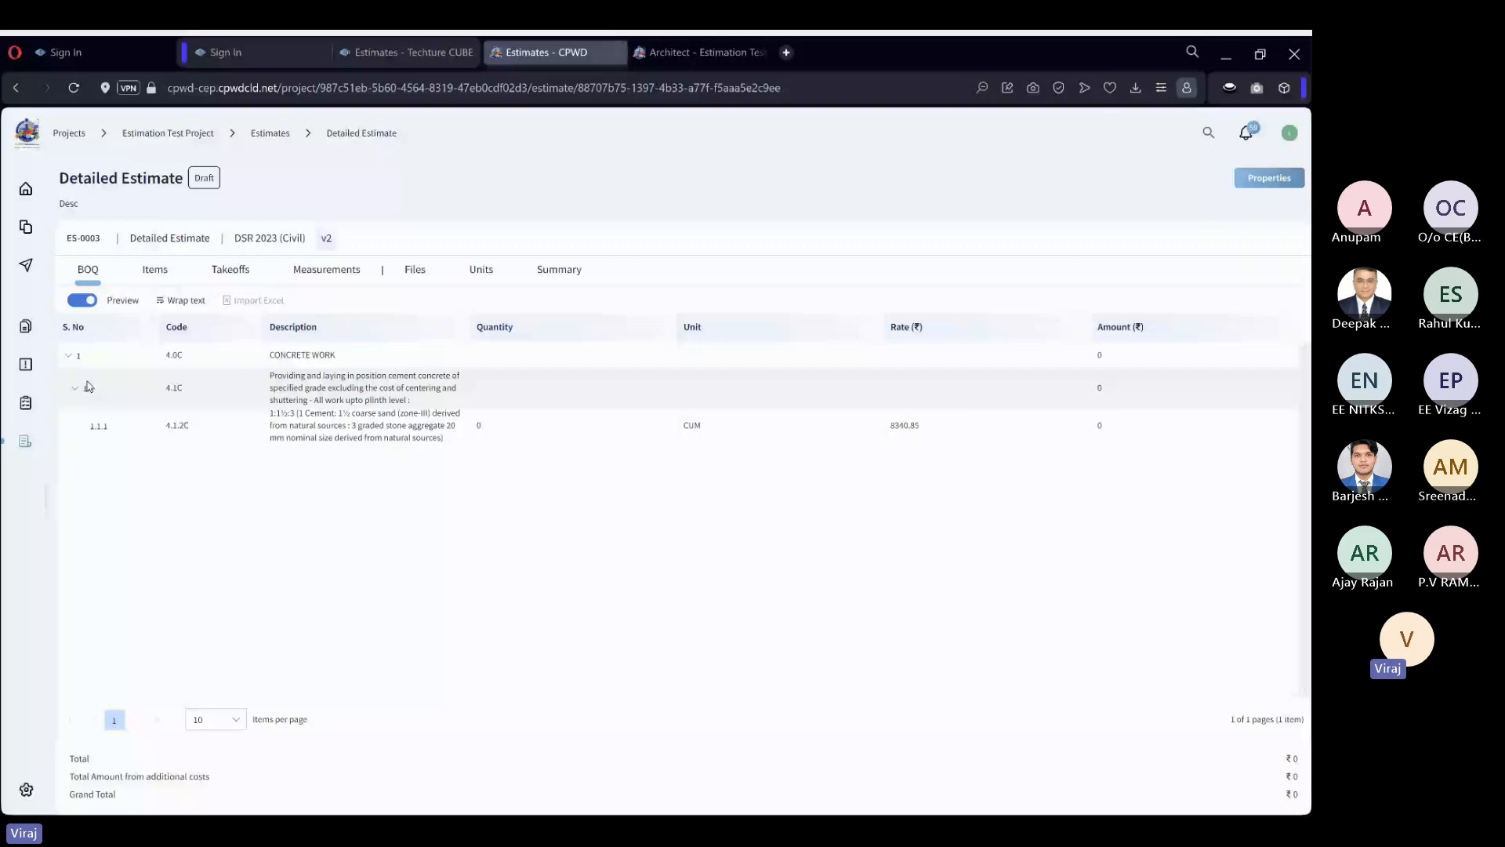
pyautogui.click(83, 300)
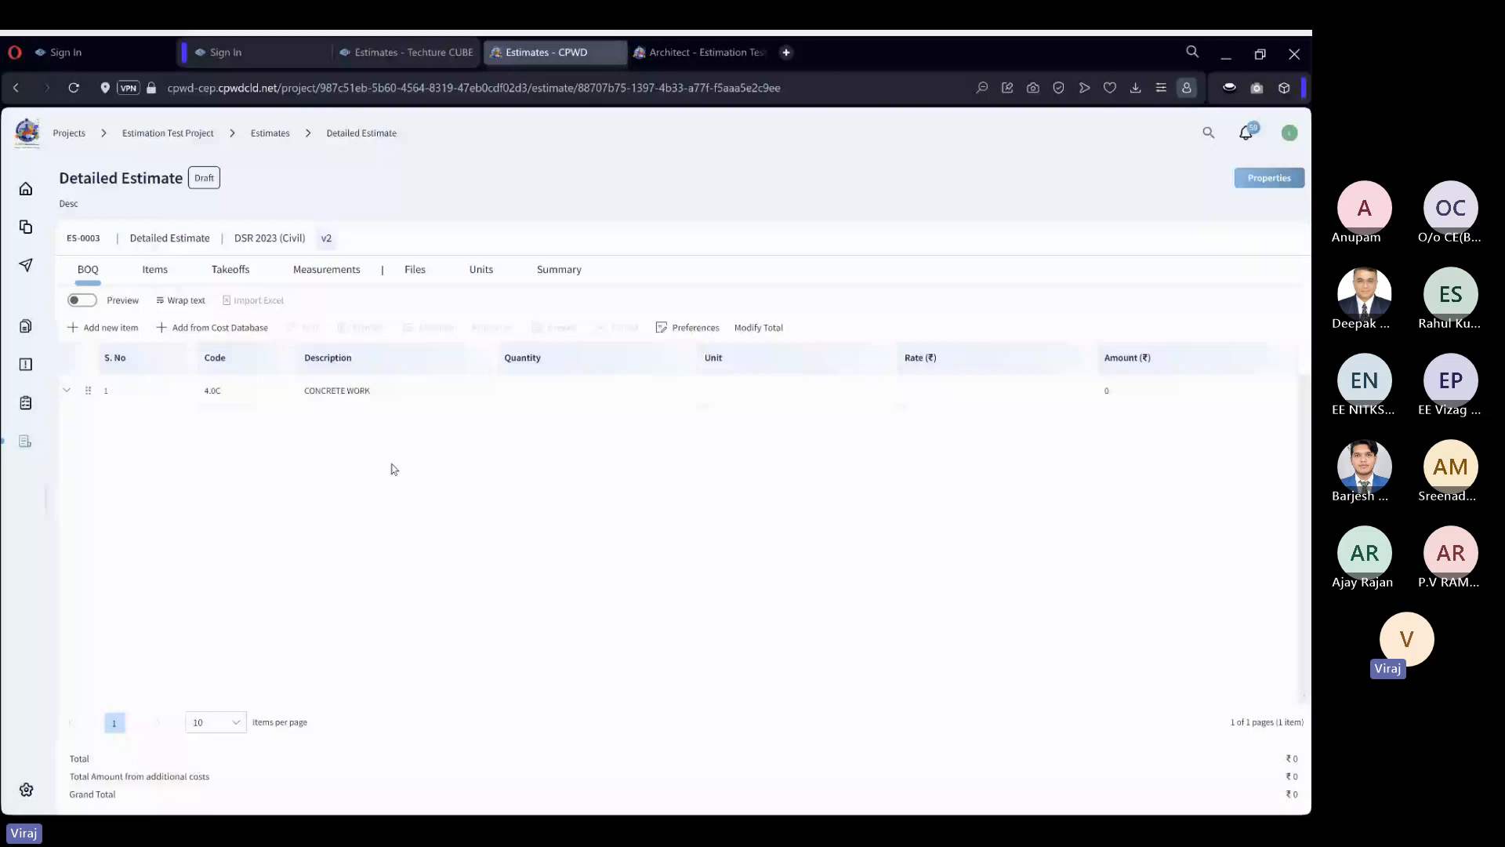
# Reopen the cost database, expand SANITARY INSTALLATIONS (17.0C) and widen the Description column.
pyautogui.click(244, 332)
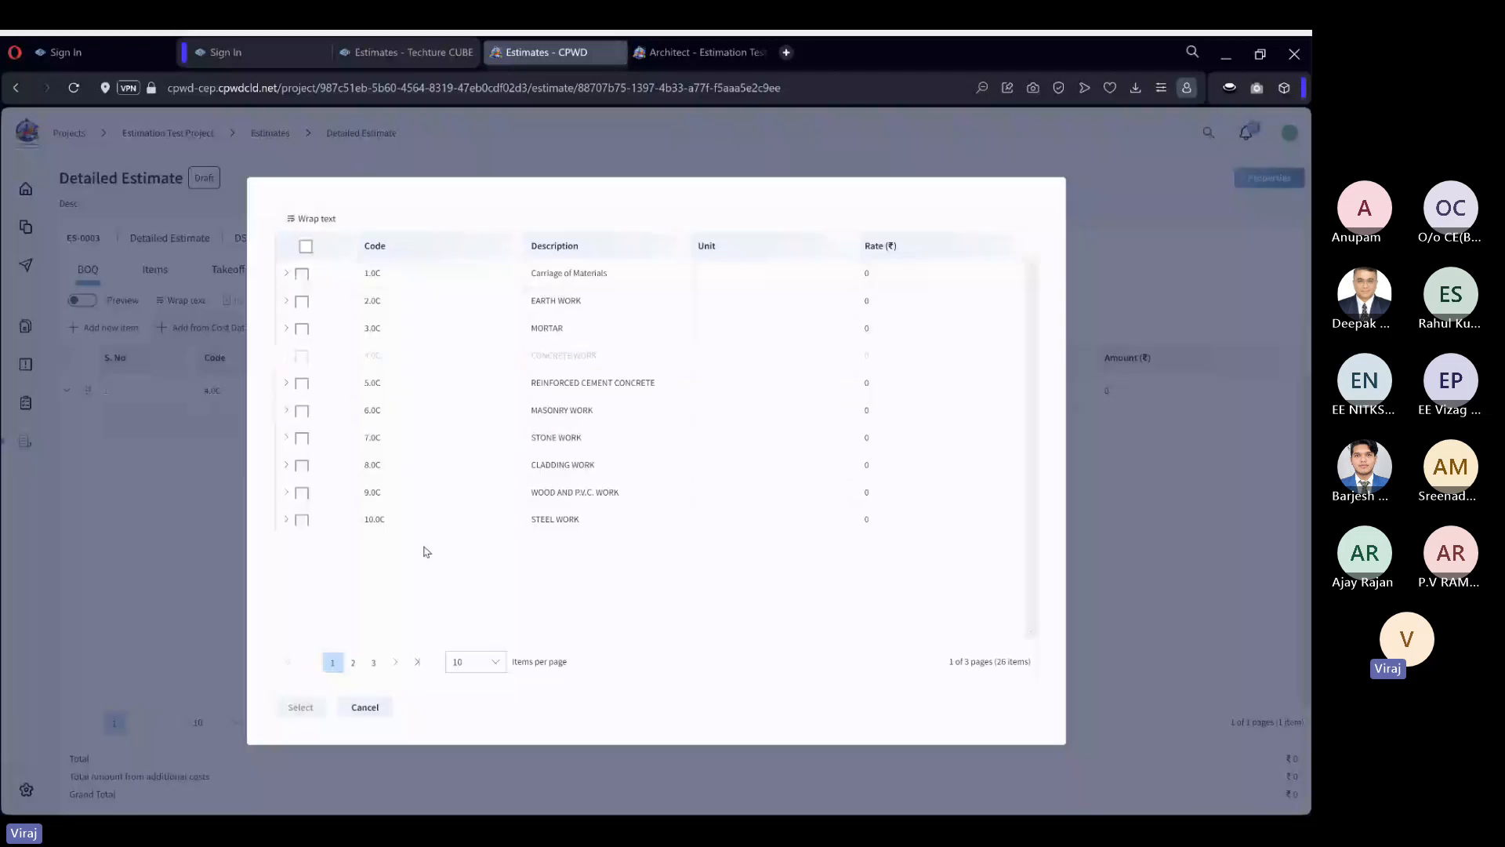
pyautogui.click(353, 662)
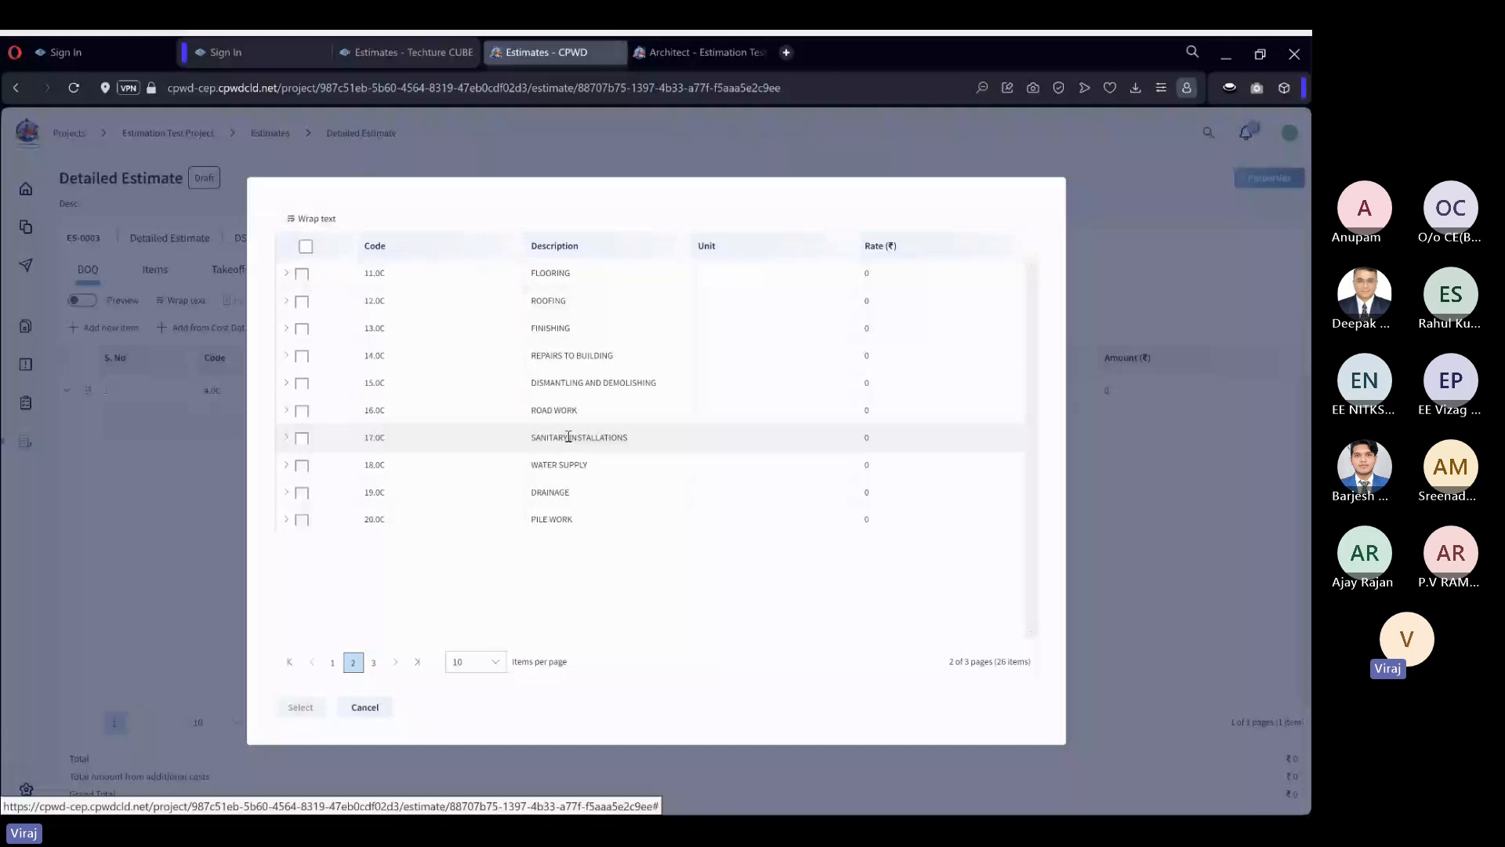
pyautogui.click(569, 437)
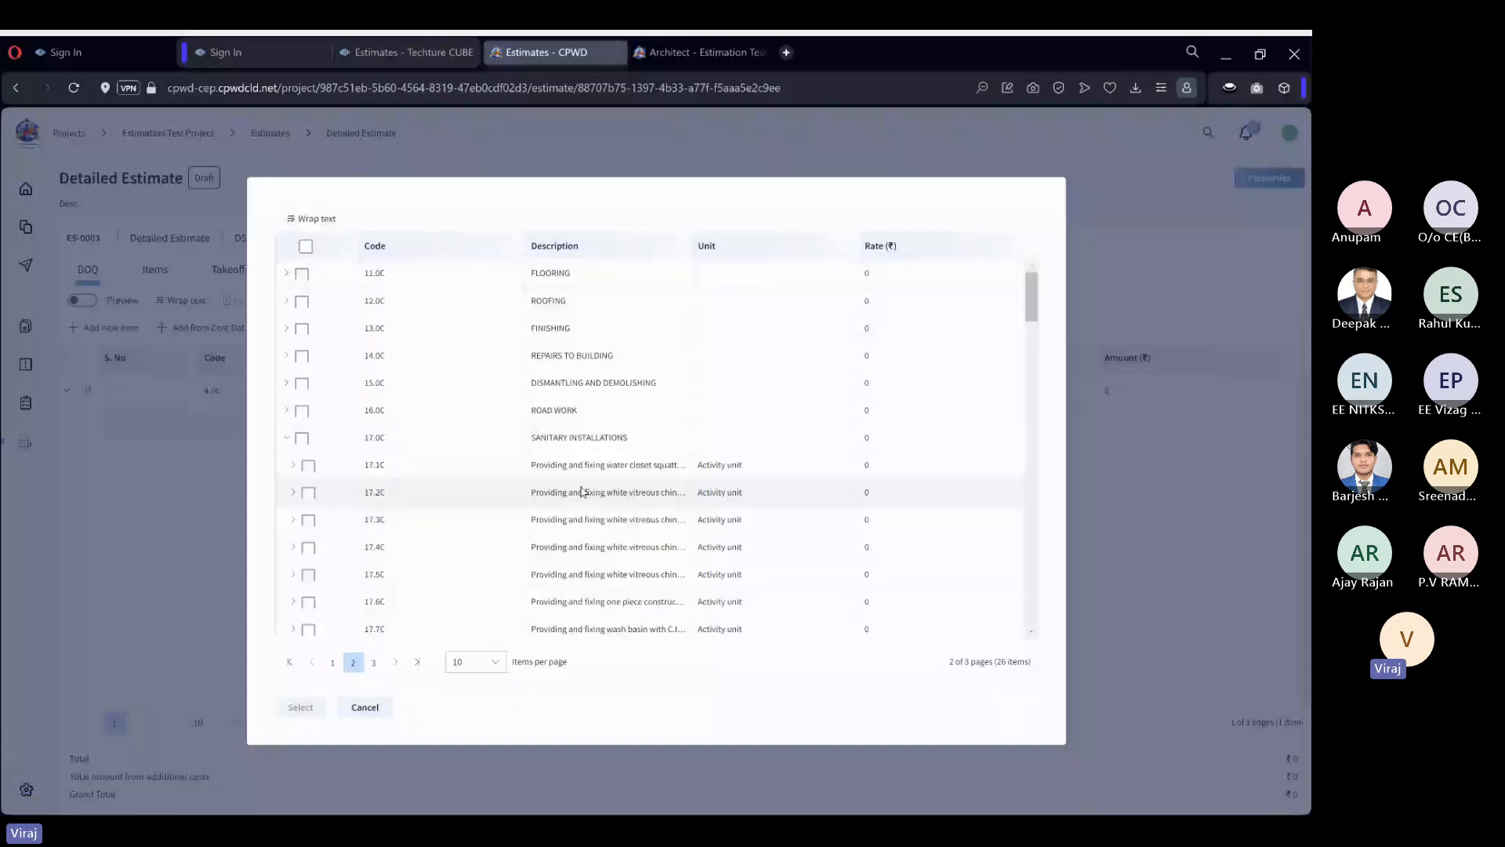
pyautogui.moveTo(692, 246); pyautogui.dragTo(769, 244)
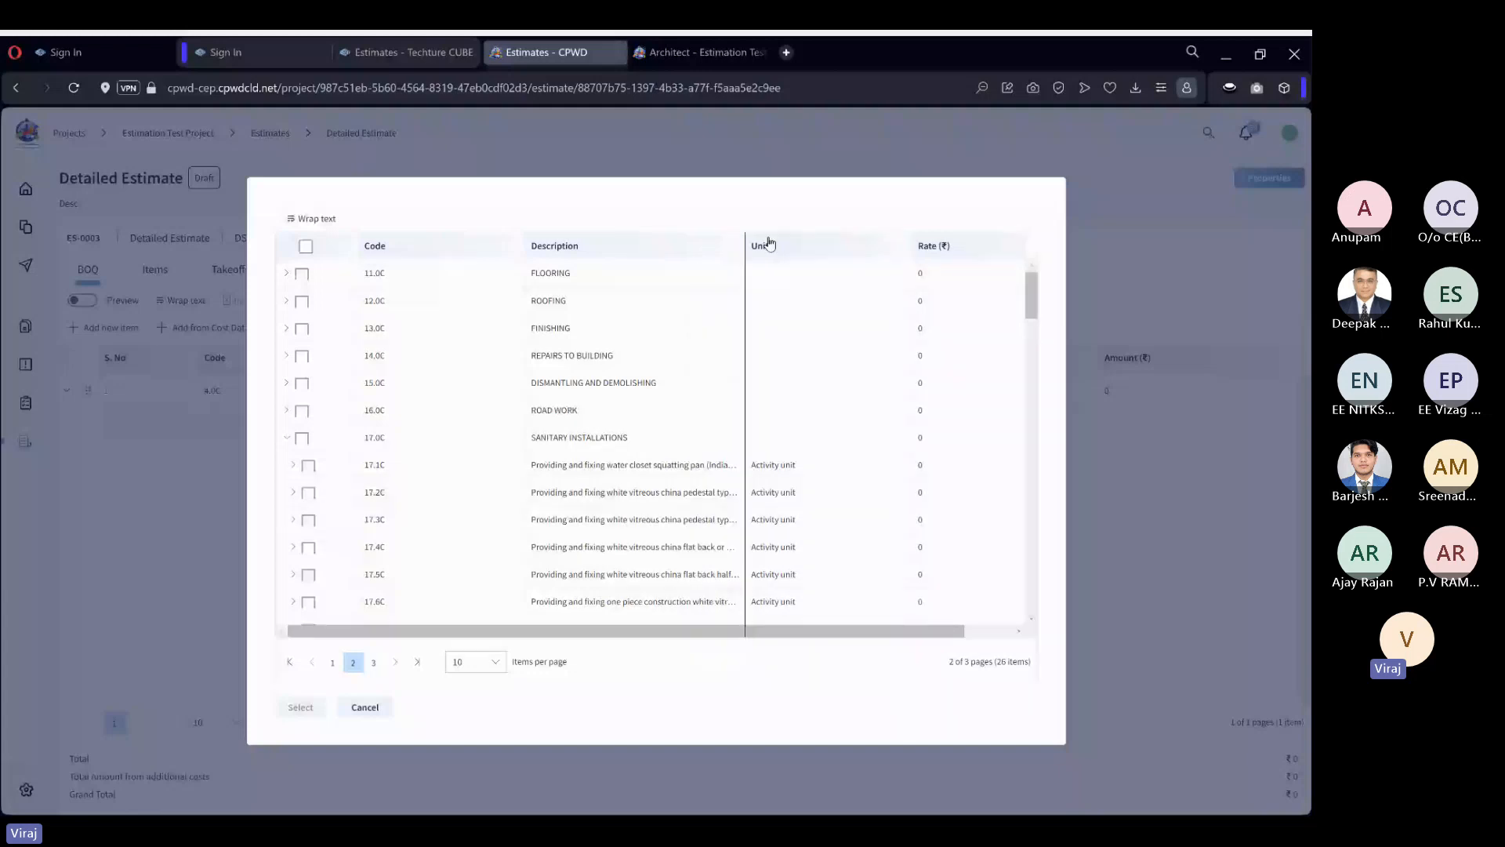
pyautogui.moveTo(769, 244); pyautogui.dragTo(774, 244)
# Add W.C. pan items 17.1.1C and 17.1.2C from group 17.1C, auto-placing them at their correct positions, and collapse SANITARY INSTALLATIONS.
pyautogui.click(294, 465)
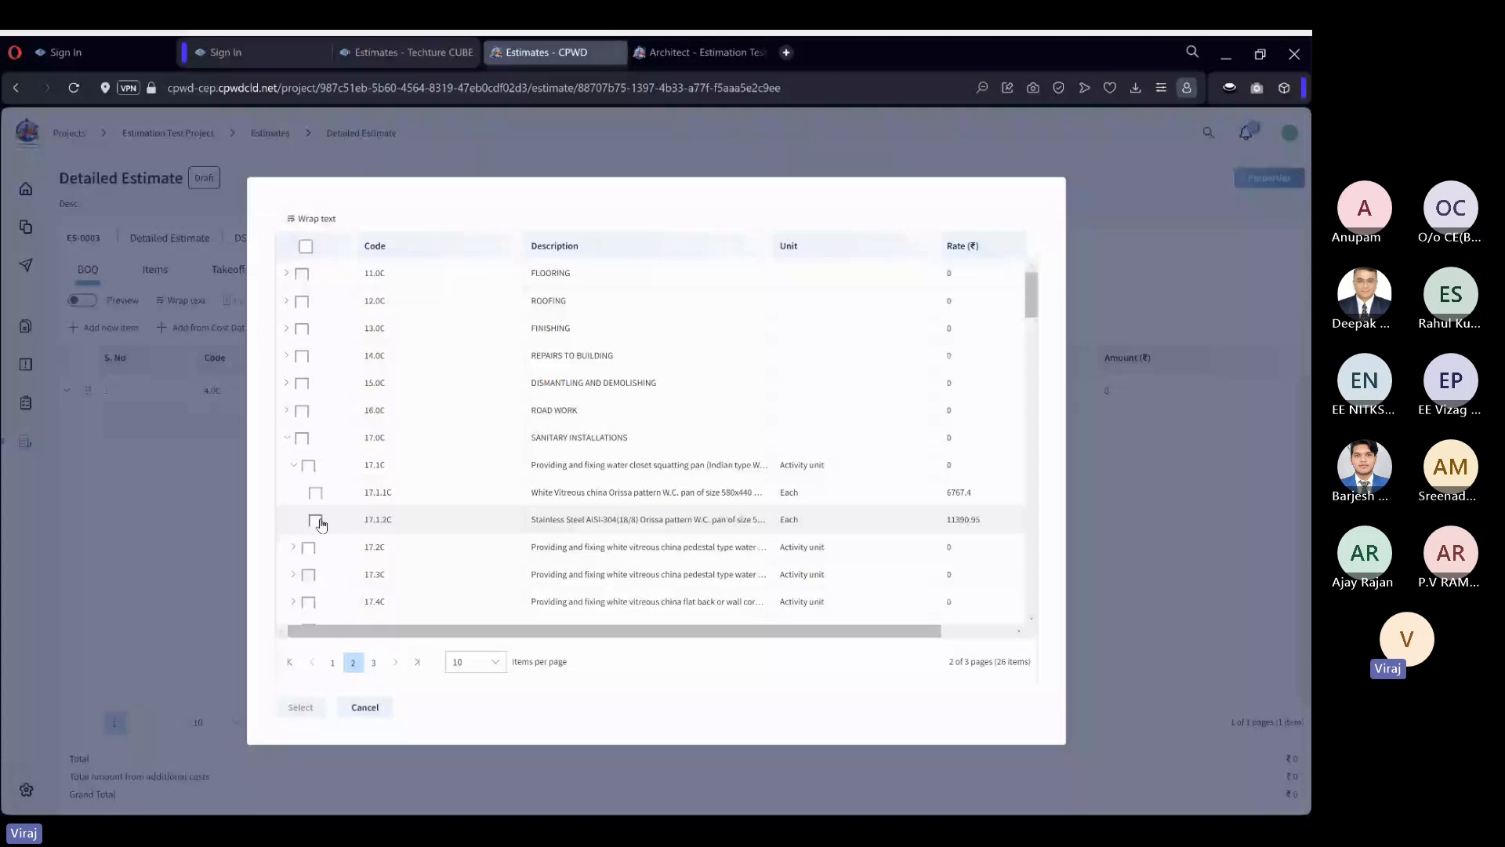
pyautogui.click(316, 494)
pyautogui.click(318, 522)
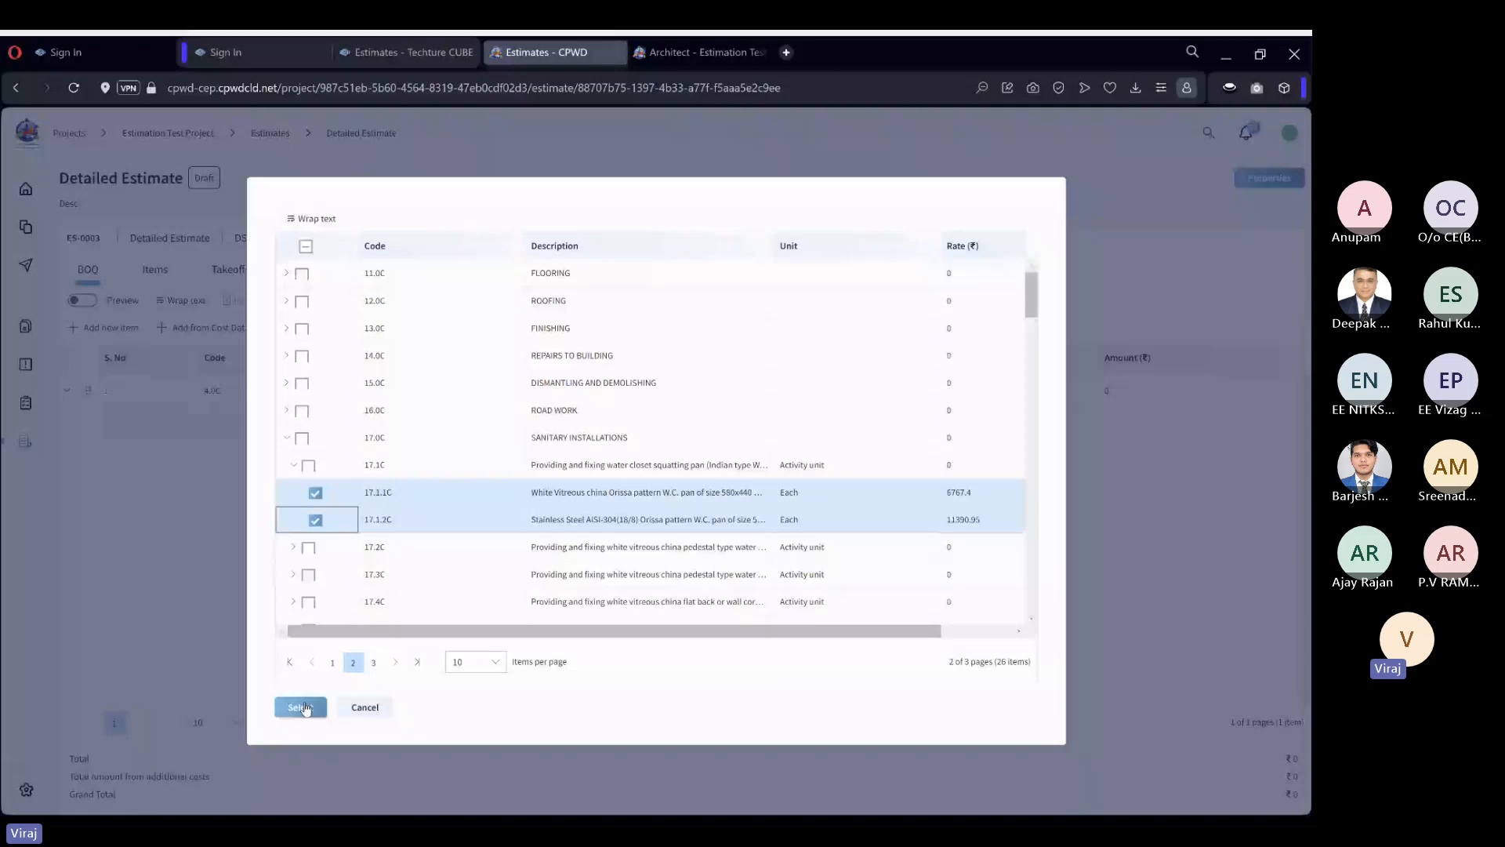
pyautogui.click(302, 708)
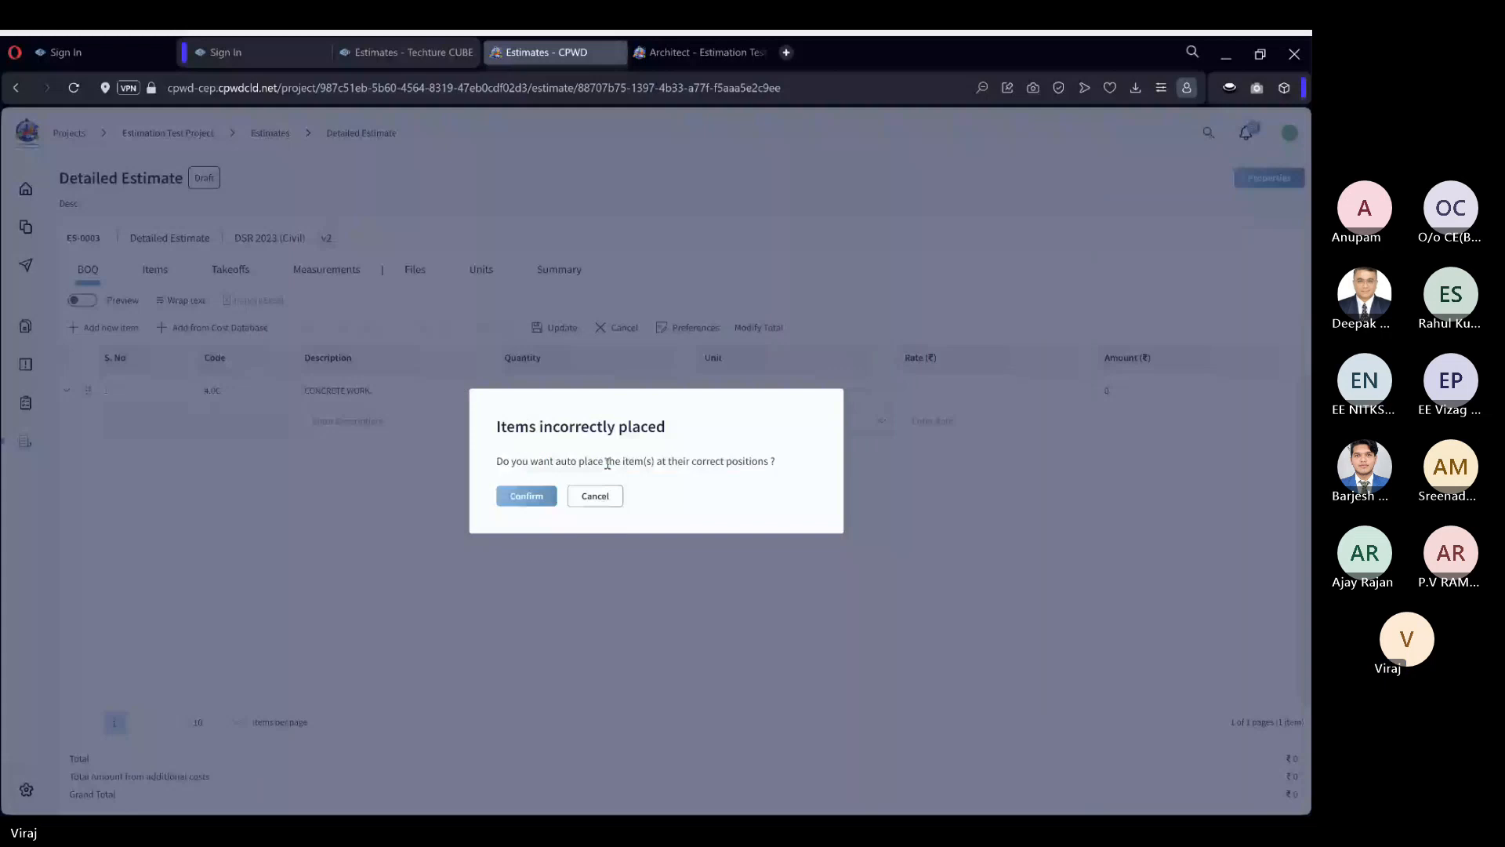
pyautogui.click(526, 496)
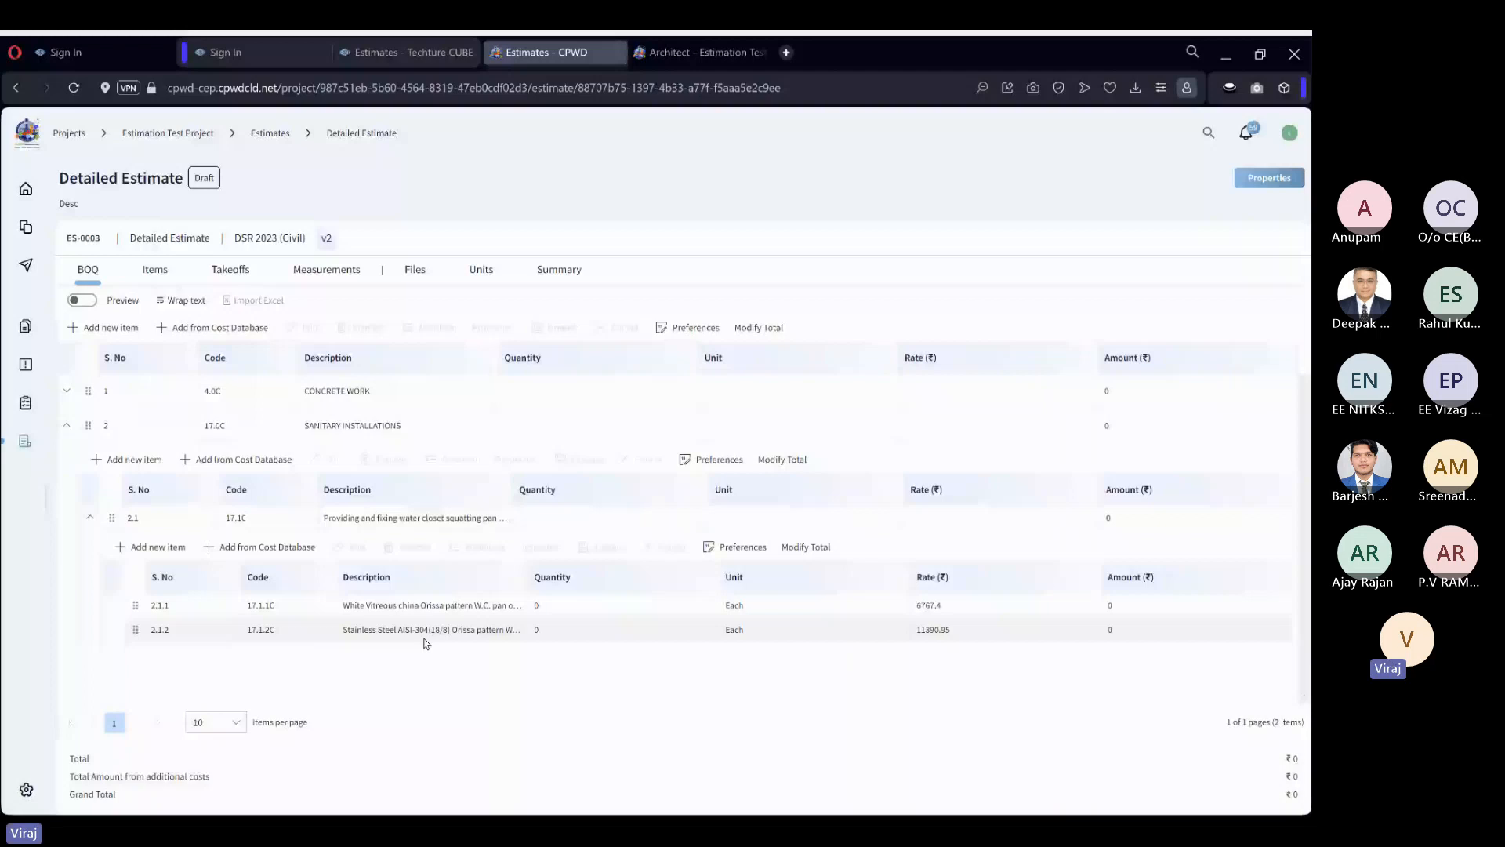
pyautogui.click(251, 433)
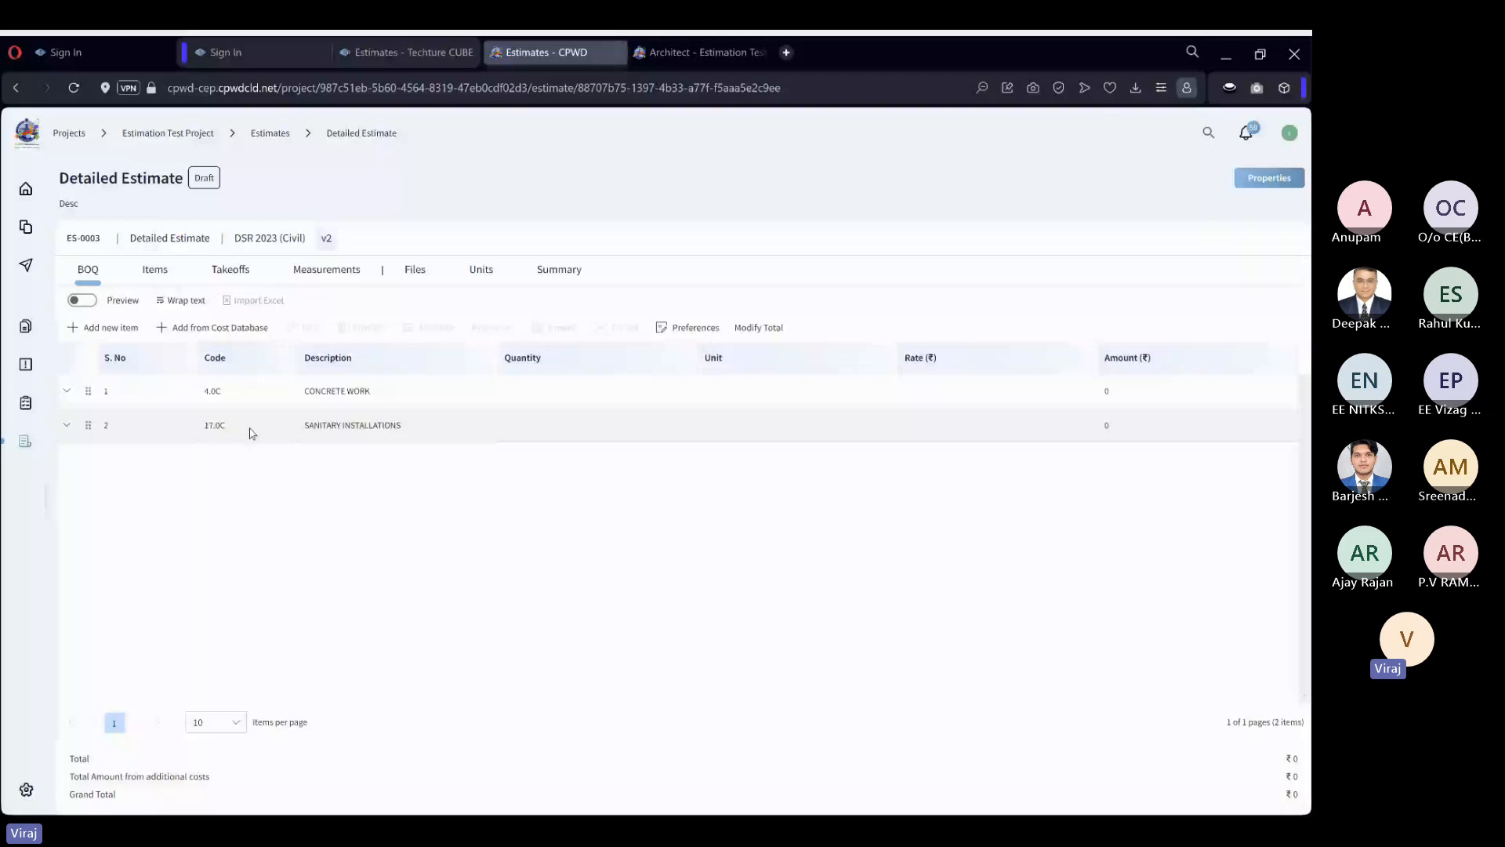
pyautogui.click(213, 328)
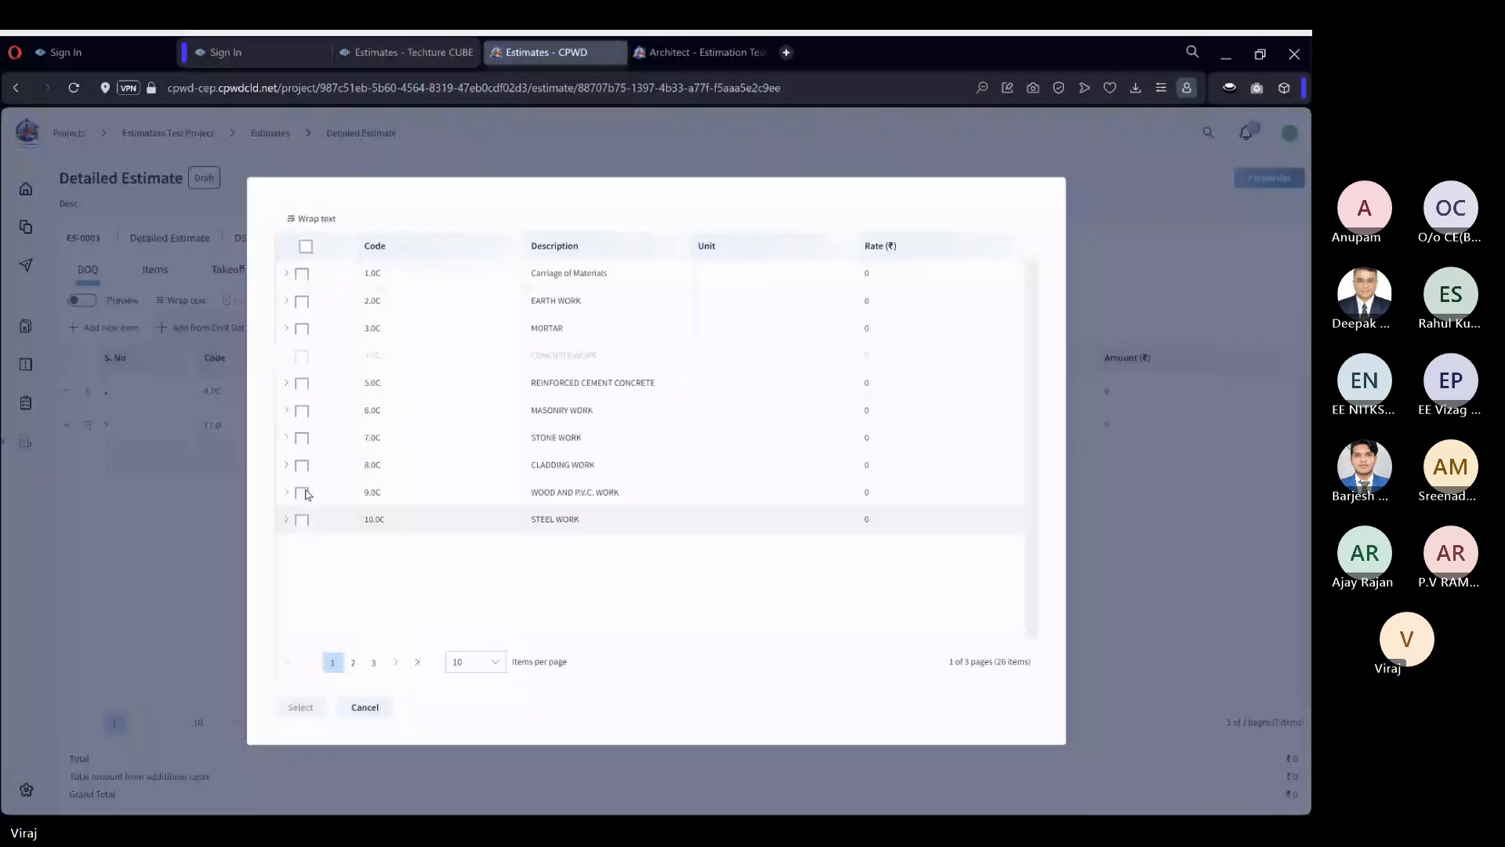
pyautogui.click(204, 459)
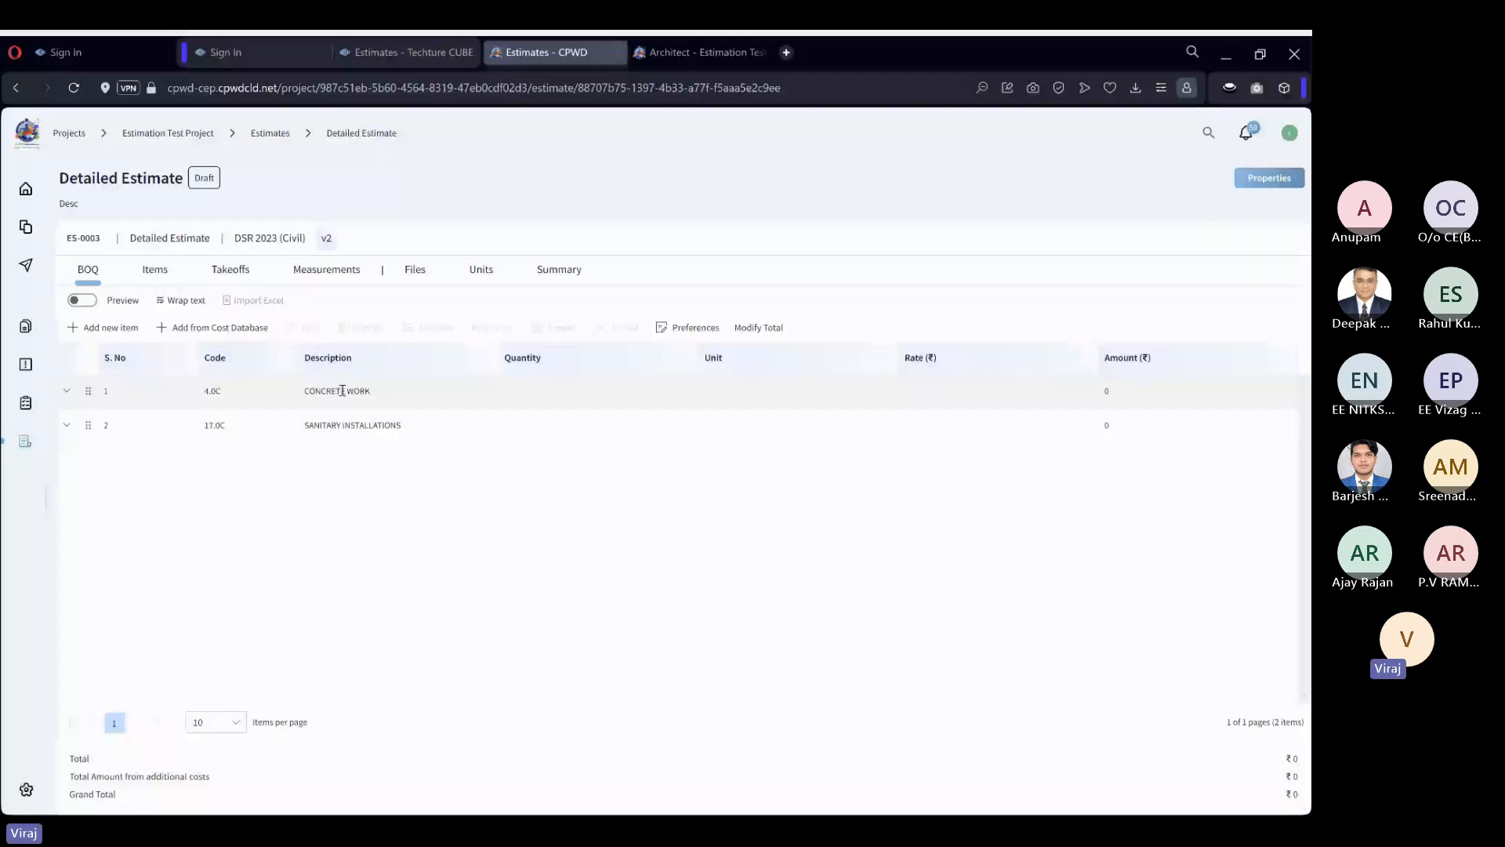
pyautogui.click(222, 328)
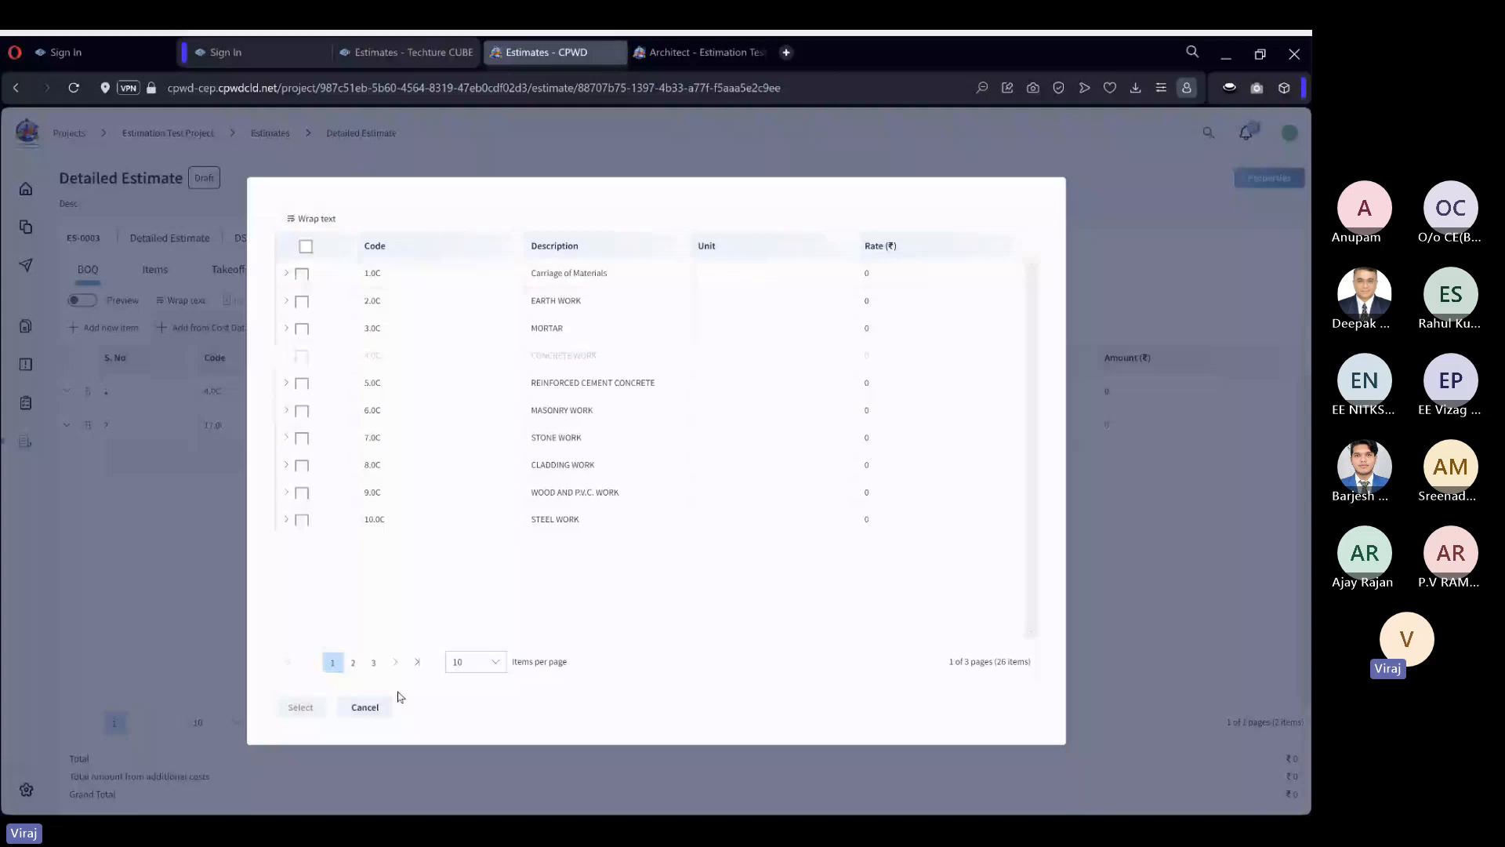
pyautogui.click(365, 707)
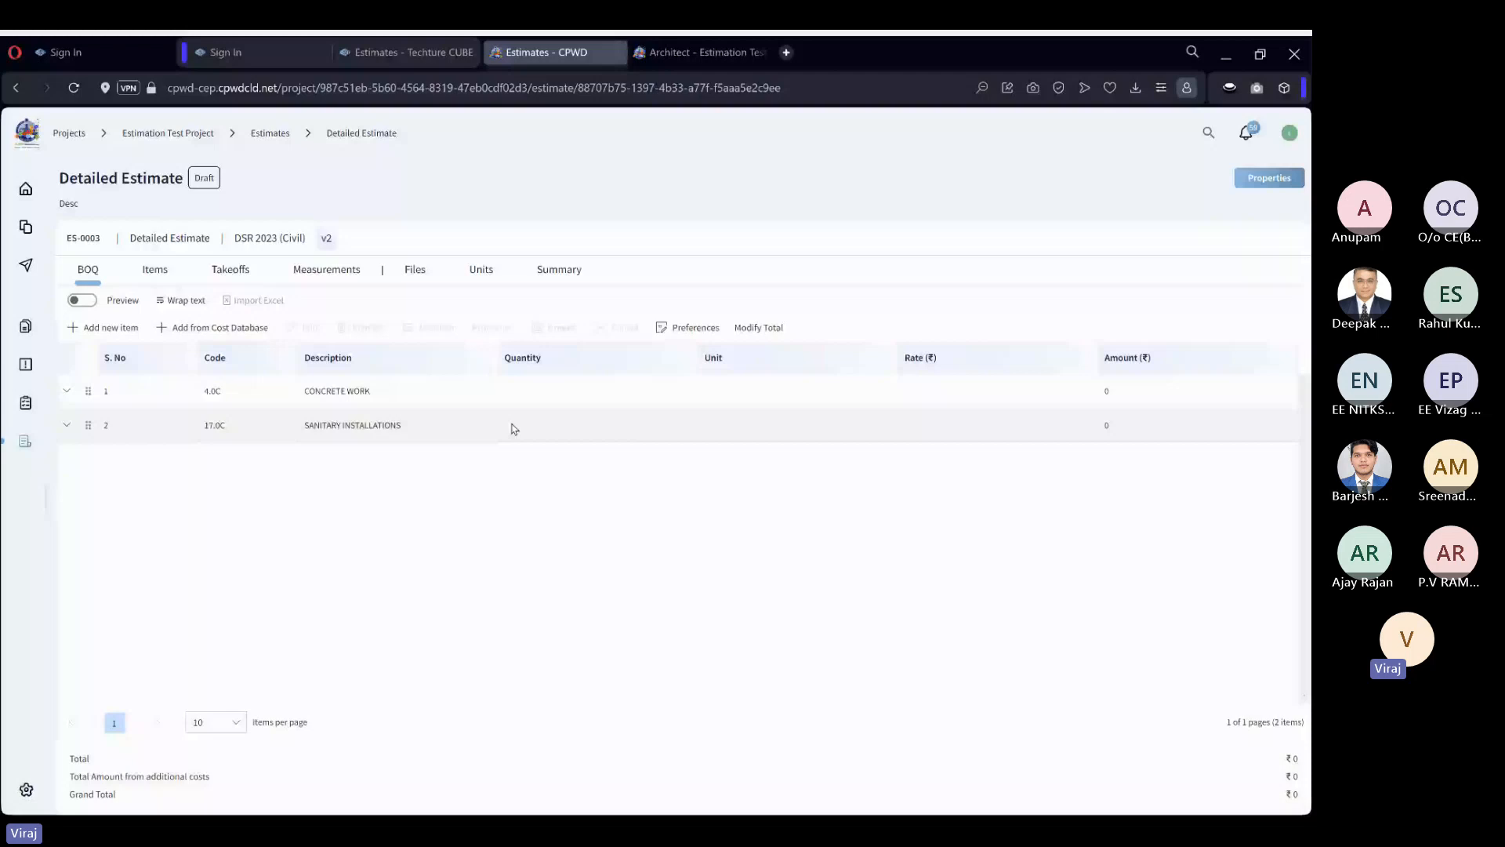
# Preview the bill of quantities and expand SANITARY INSTALLATIONS down to the W.C. pan items under 17.1C.
pyautogui.click(81, 300)
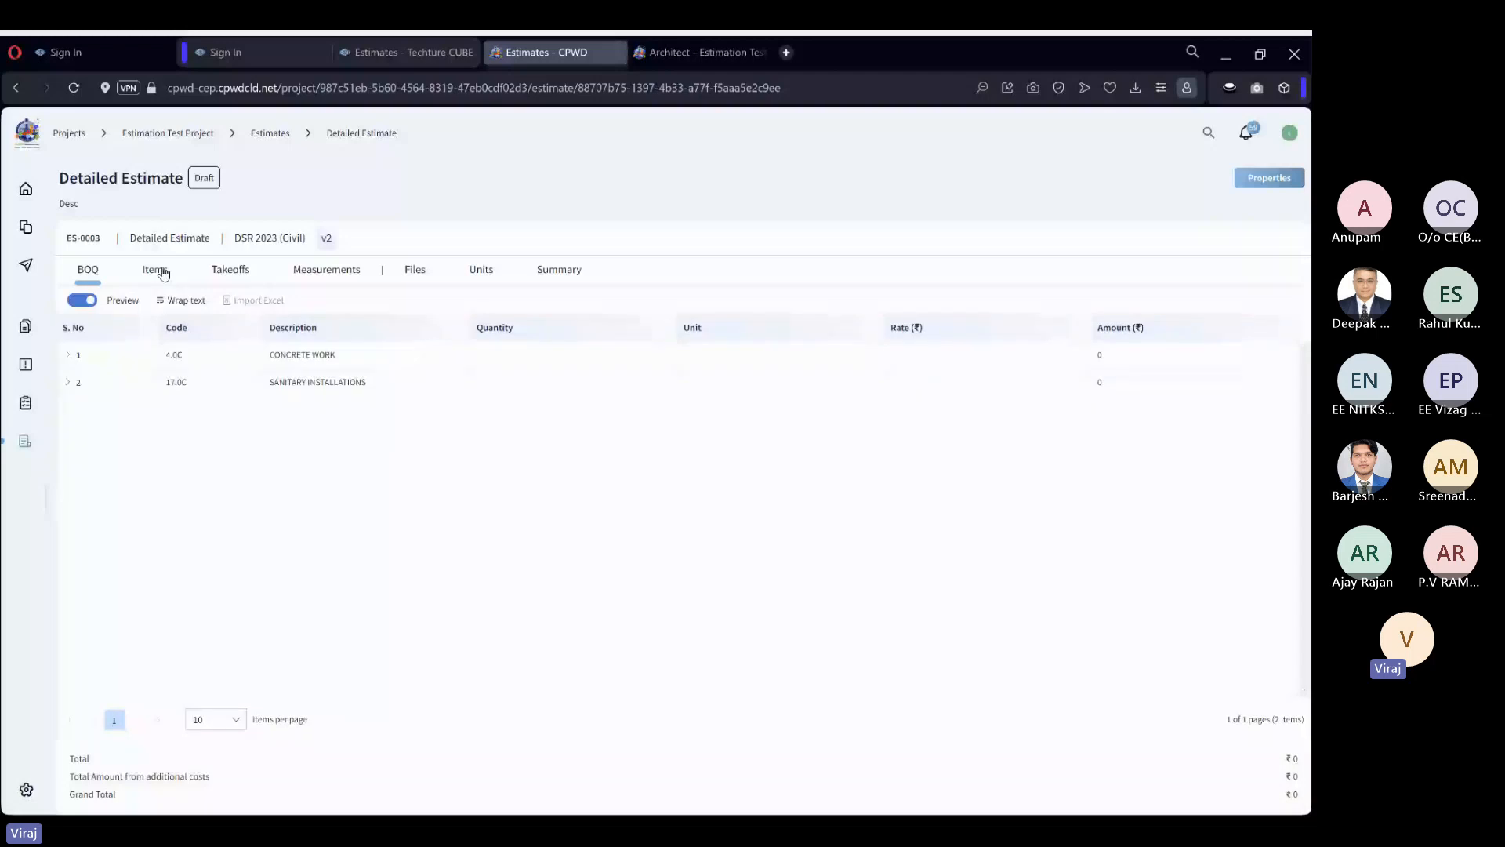
pyautogui.click(68, 383)
pyautogui.click(75, 411)
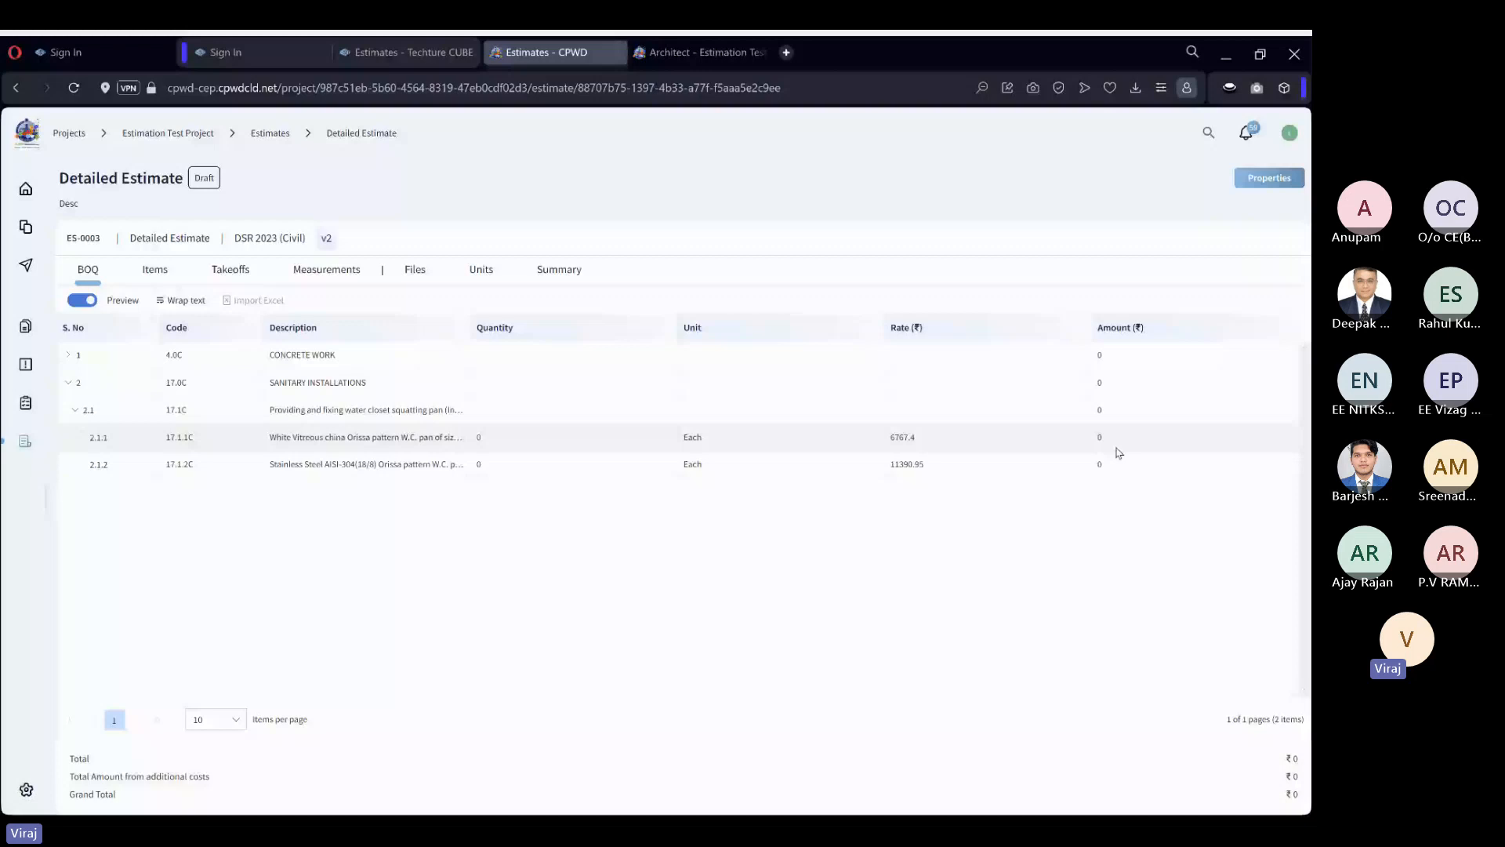
# Attach Sample Housing Project for Collaboration.rvt from the Models & Drawings folder to the estimate's files.
pyautogui.click(418, 275)
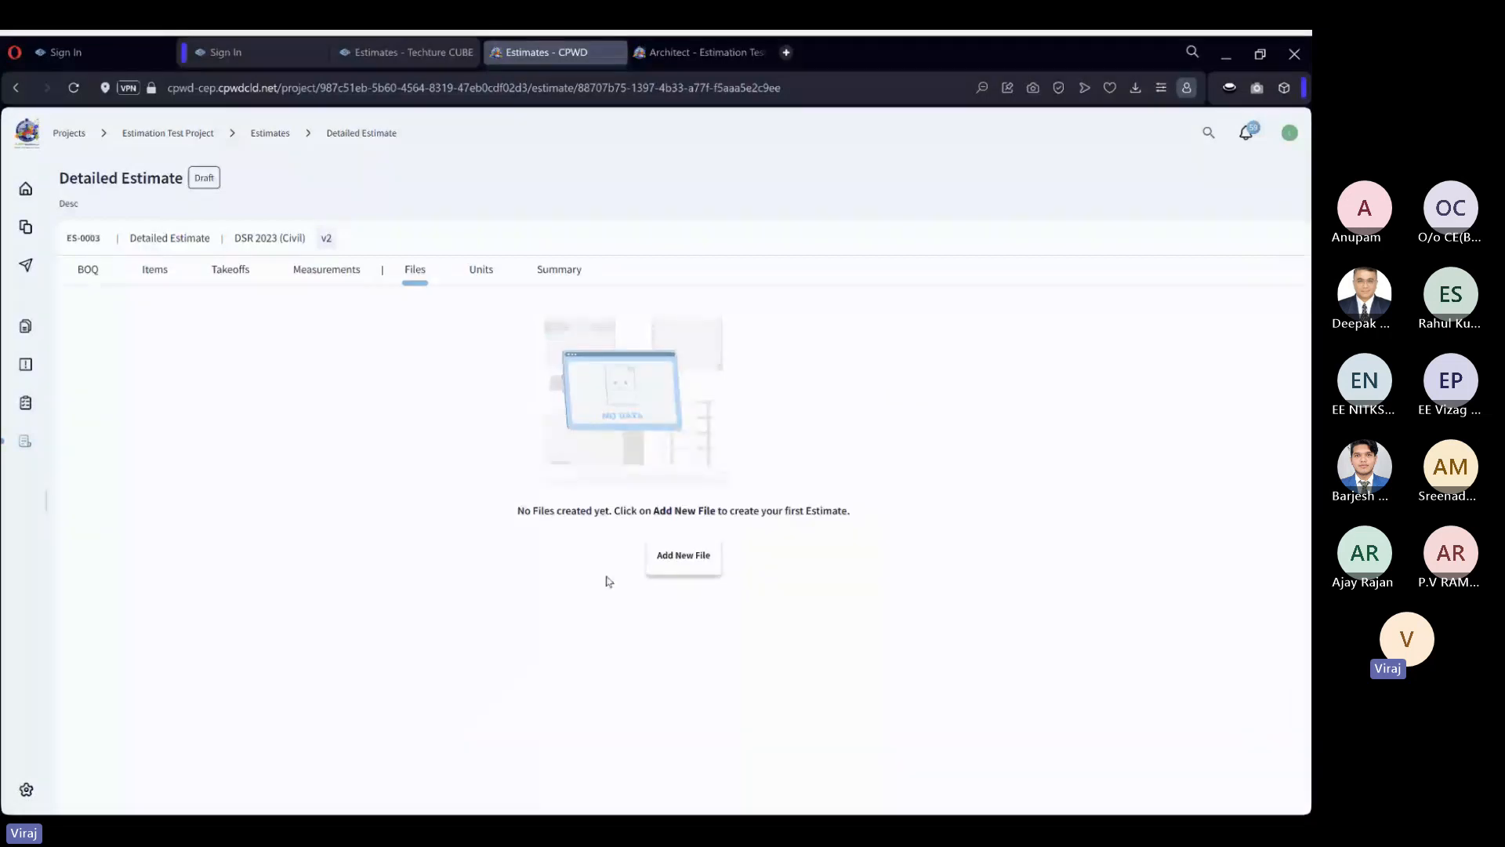
pyautogui.click(693, 560)
pyautogui.click(502, 332)
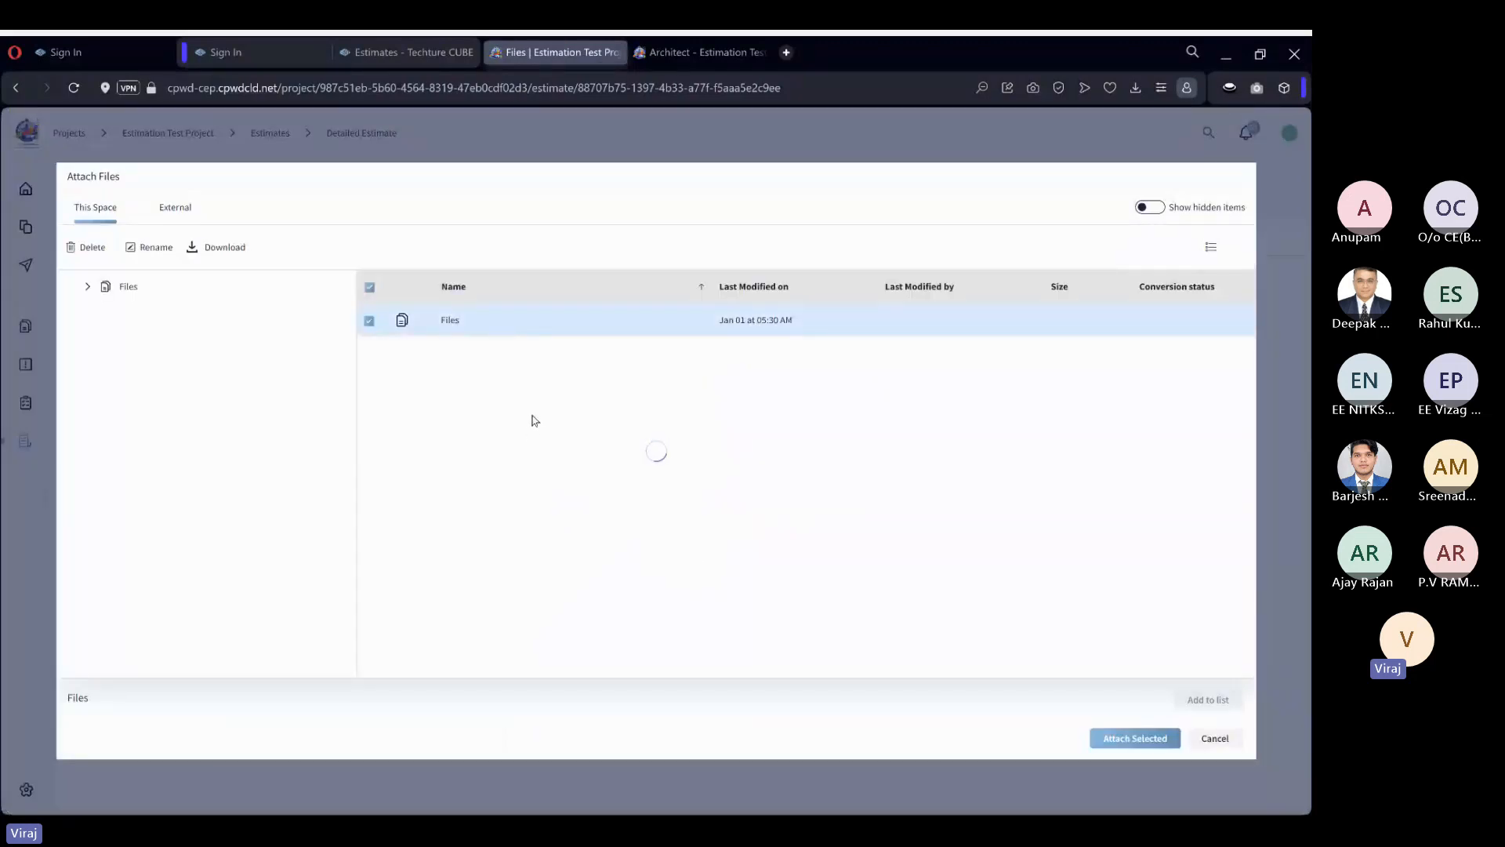
pyautogui.click(449, 334)
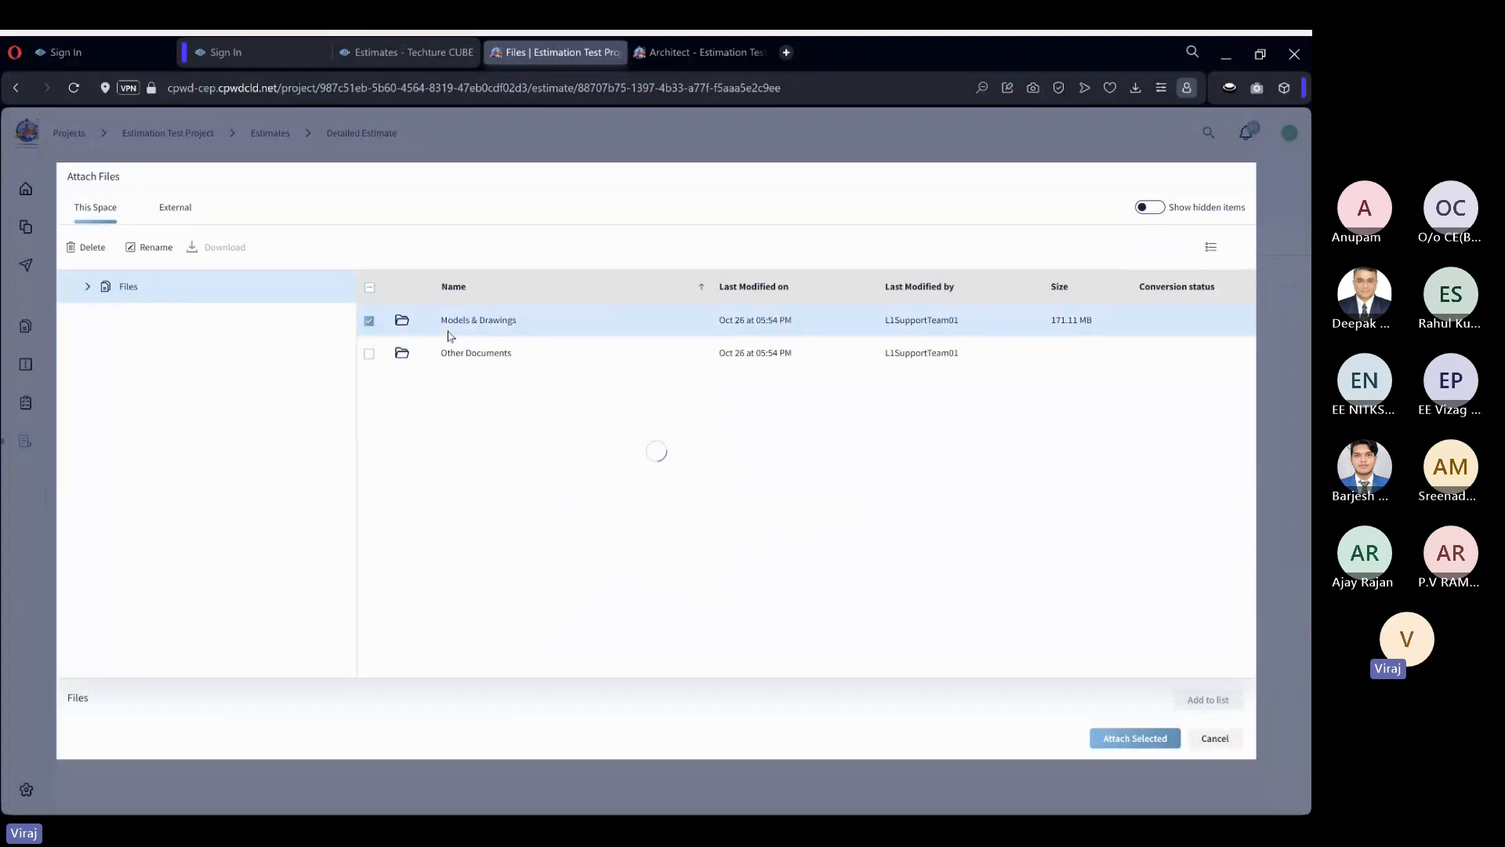
pyautogui.doubleClick(450, 336)
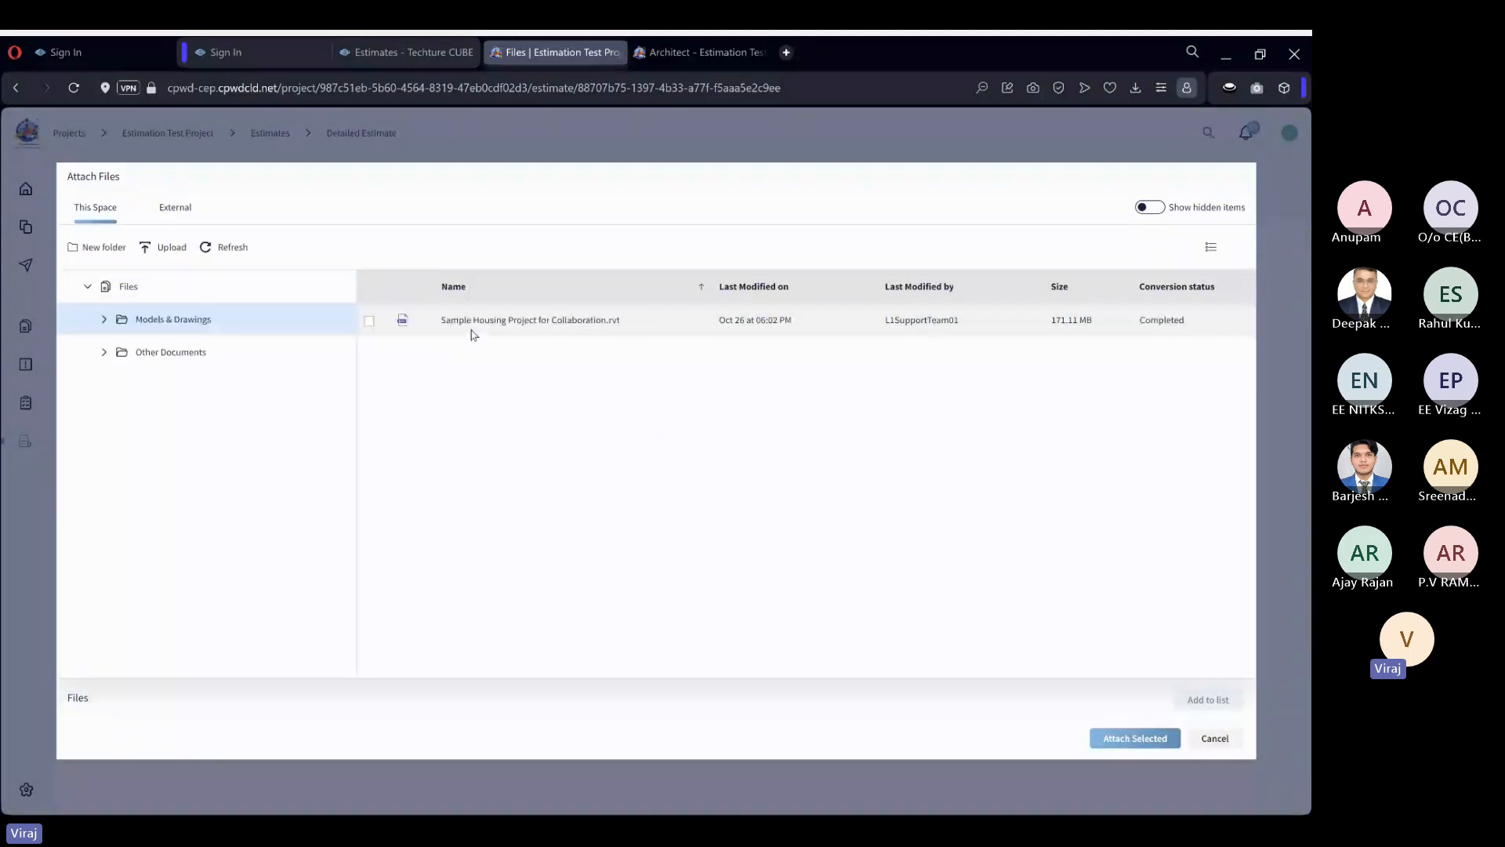
pyautogui.click(473, 333)
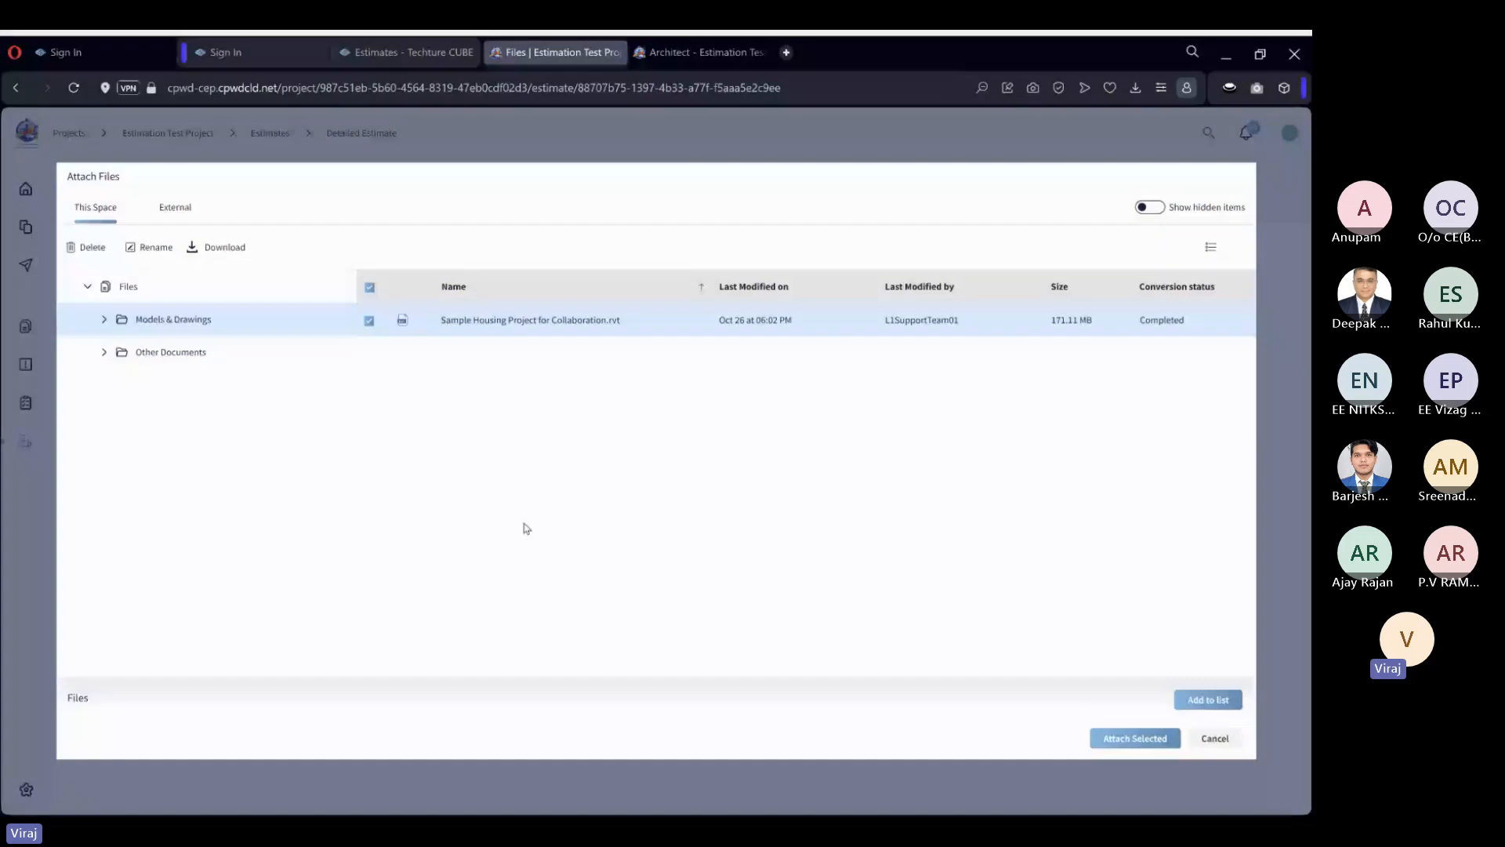
pyautogui.click(1208, 699)
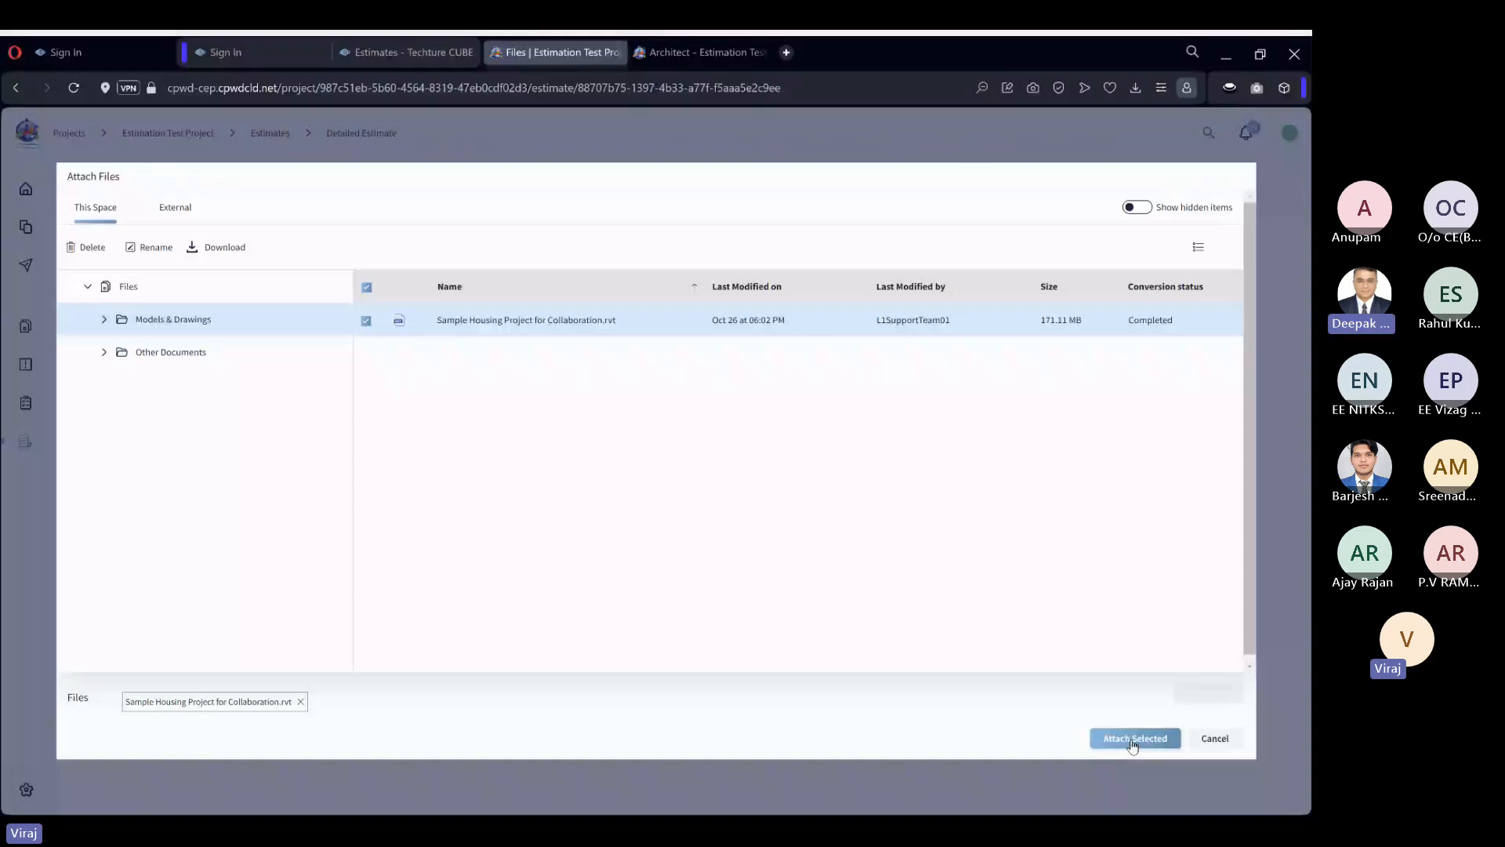
pyautogui.click(1133, 740)
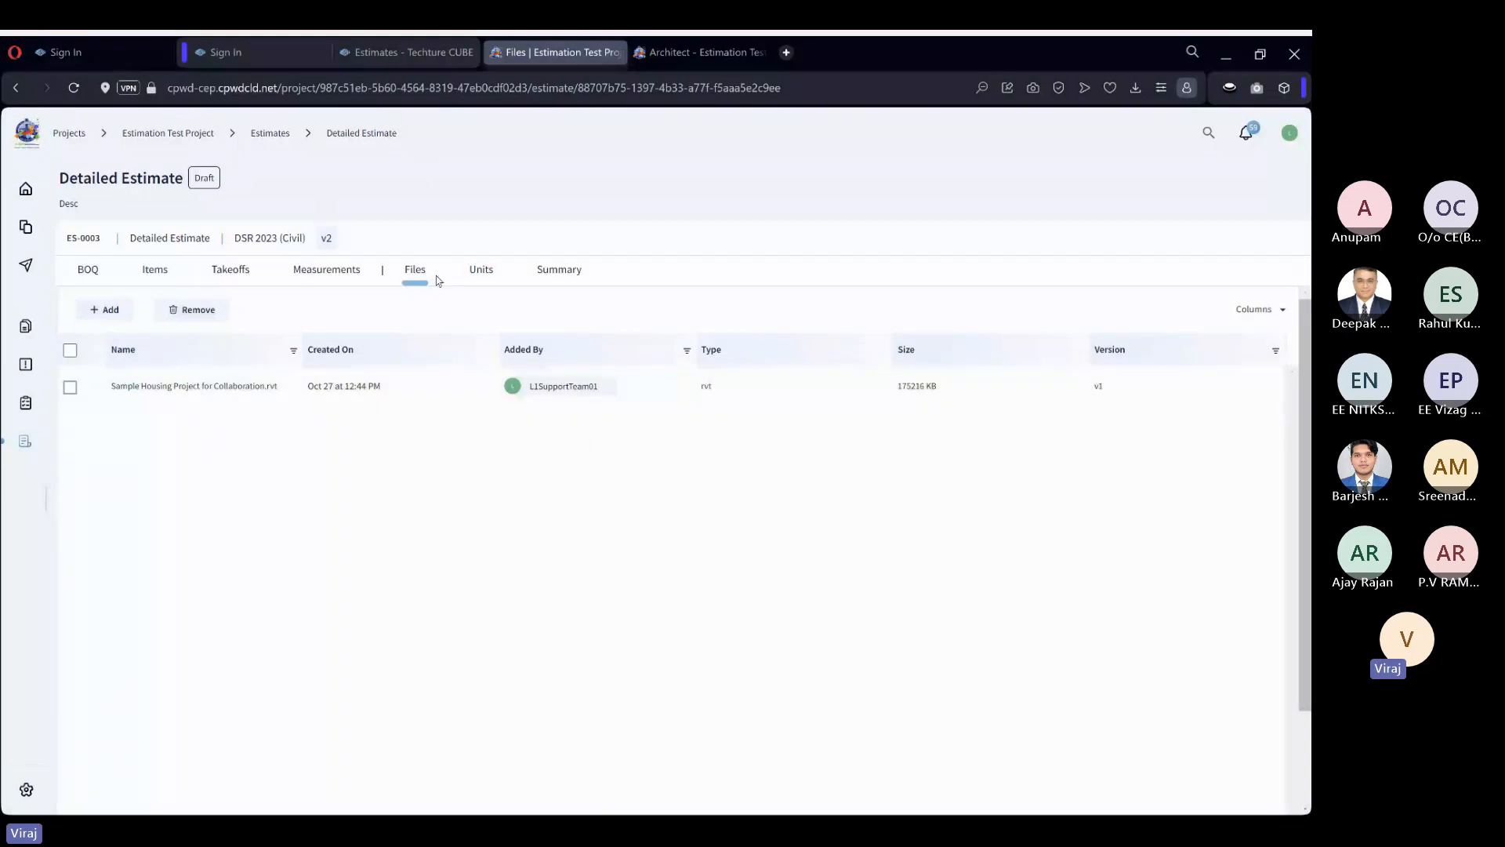
# Open the attached housing project model in the design viewer and examine the tower from several angles and distances.
pyautogui.doubleClick(487, 401)
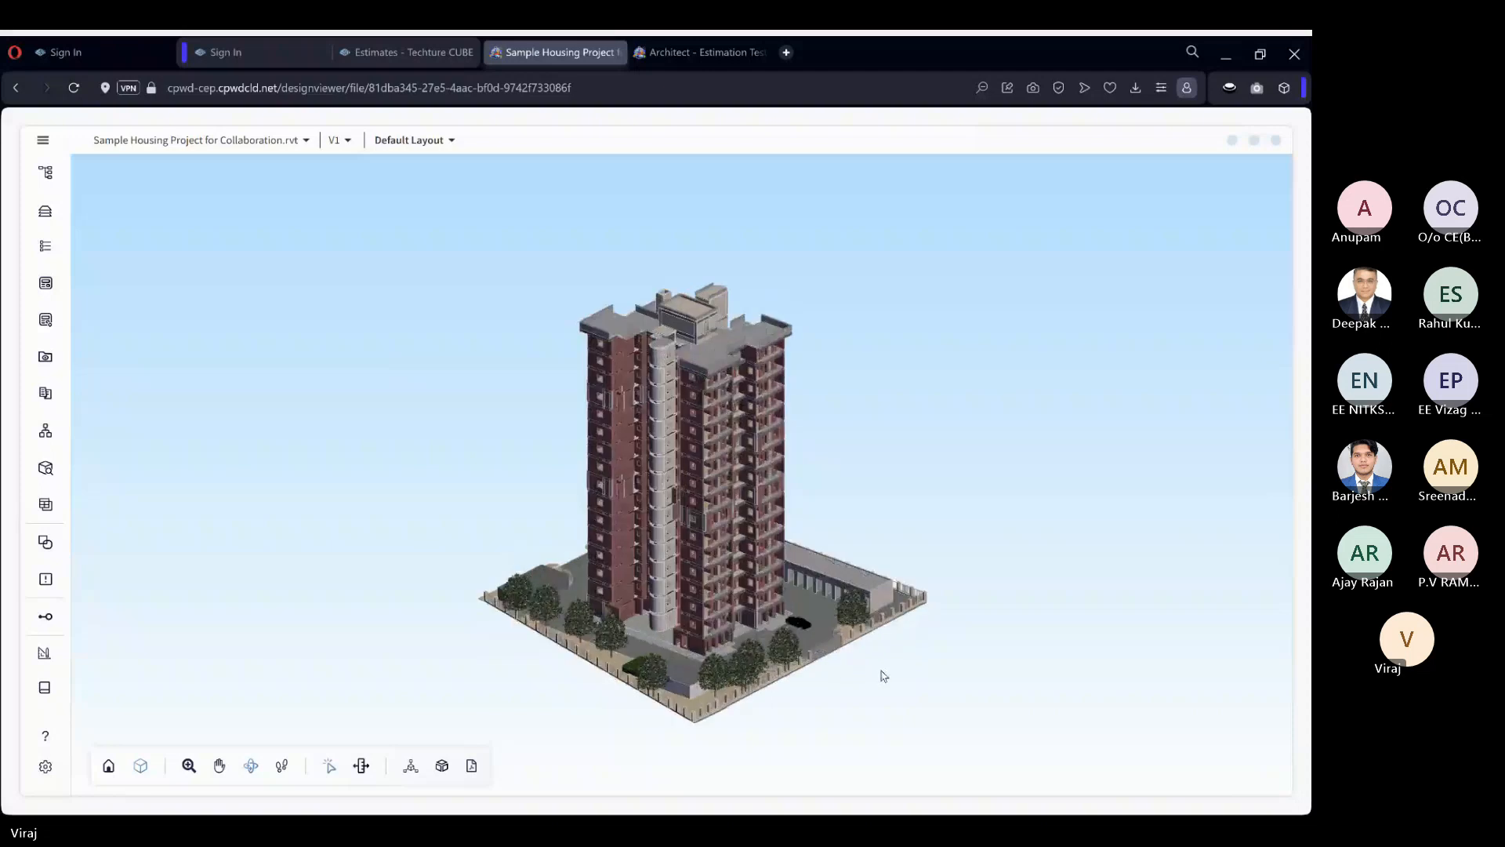
pyautogui.scroll(5, 631, 517)
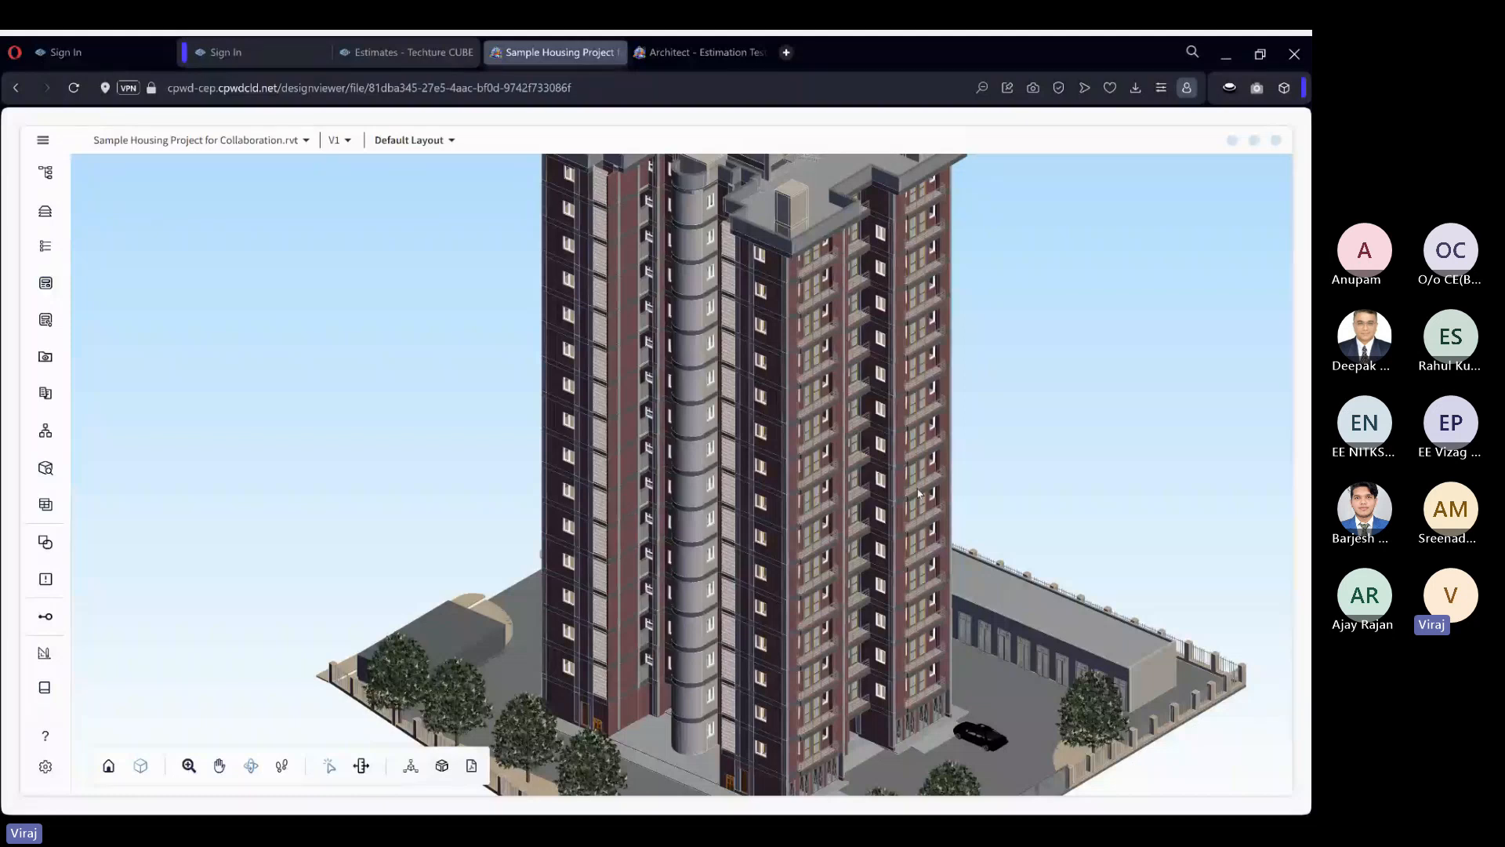
pyautogui.moveTo(1002, 480); pyautogui.dragTo(999, 475)
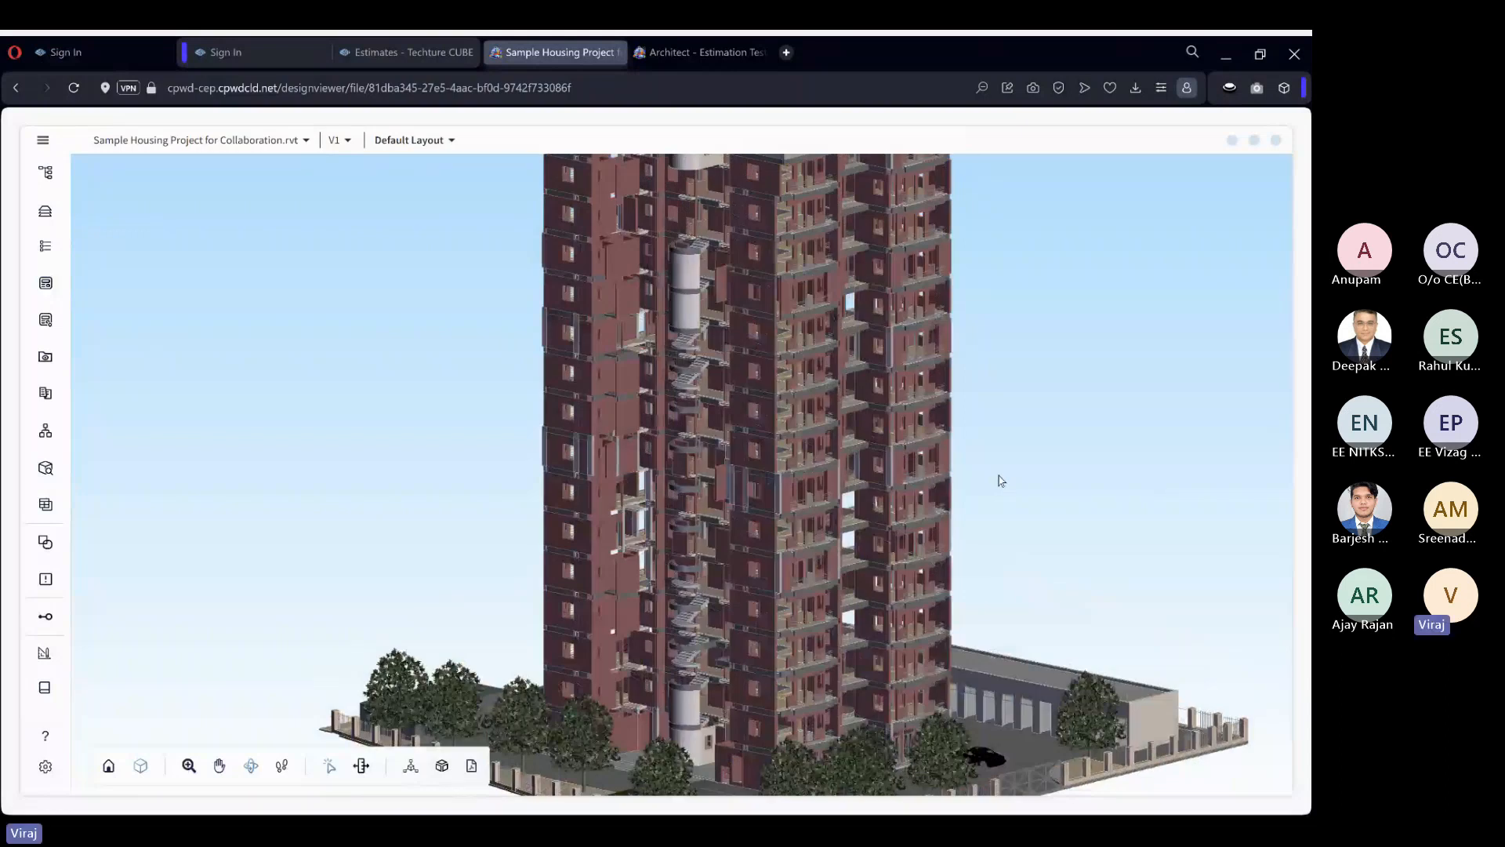
pyautogui.scroll(3, 999, 478)
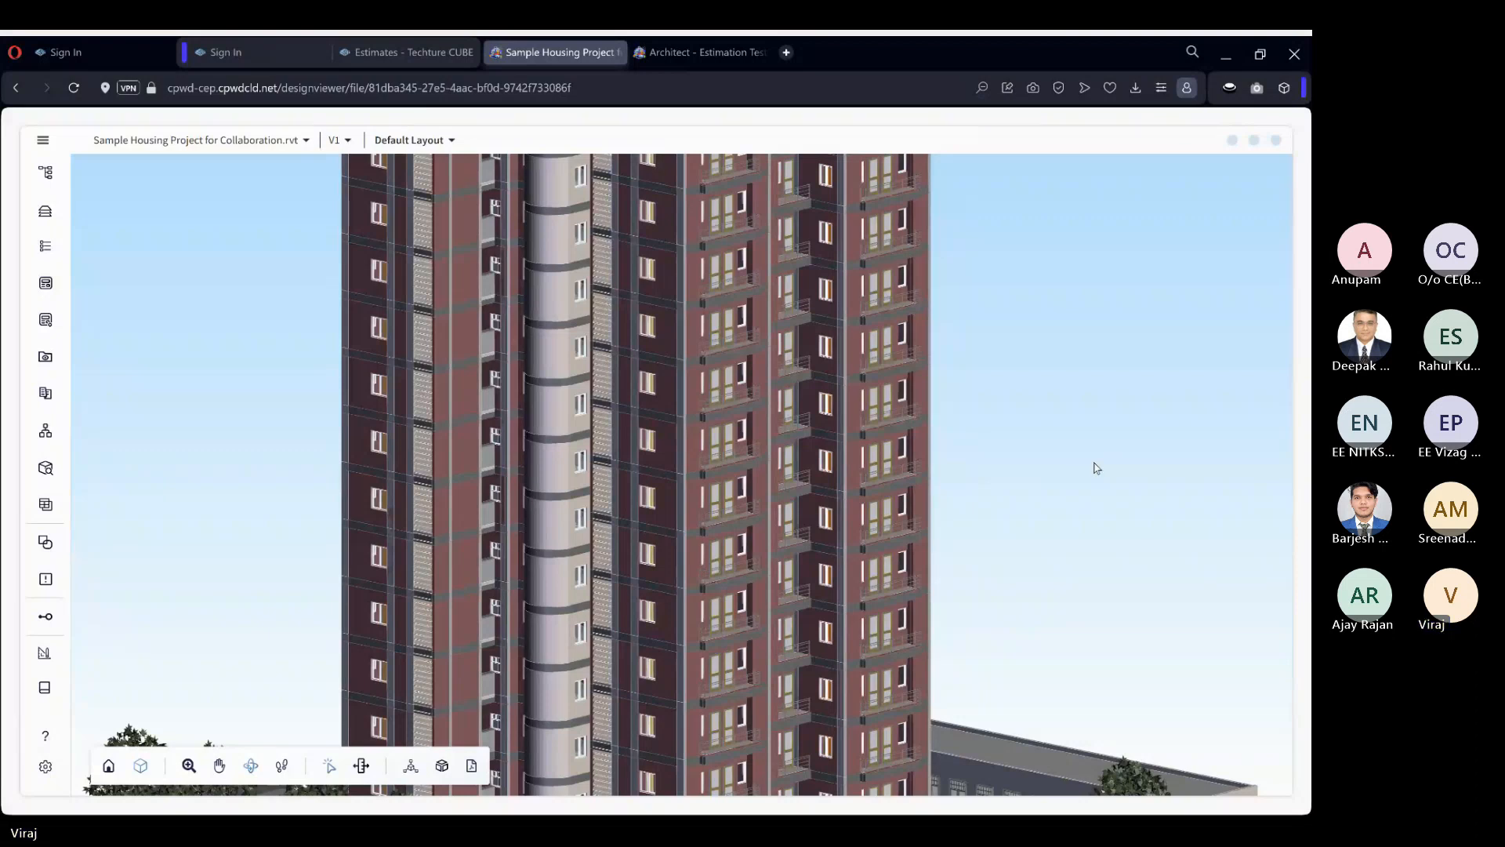
pyautogui.moveTo(1071, 464); pyautogui.dragTo(1085, 465)
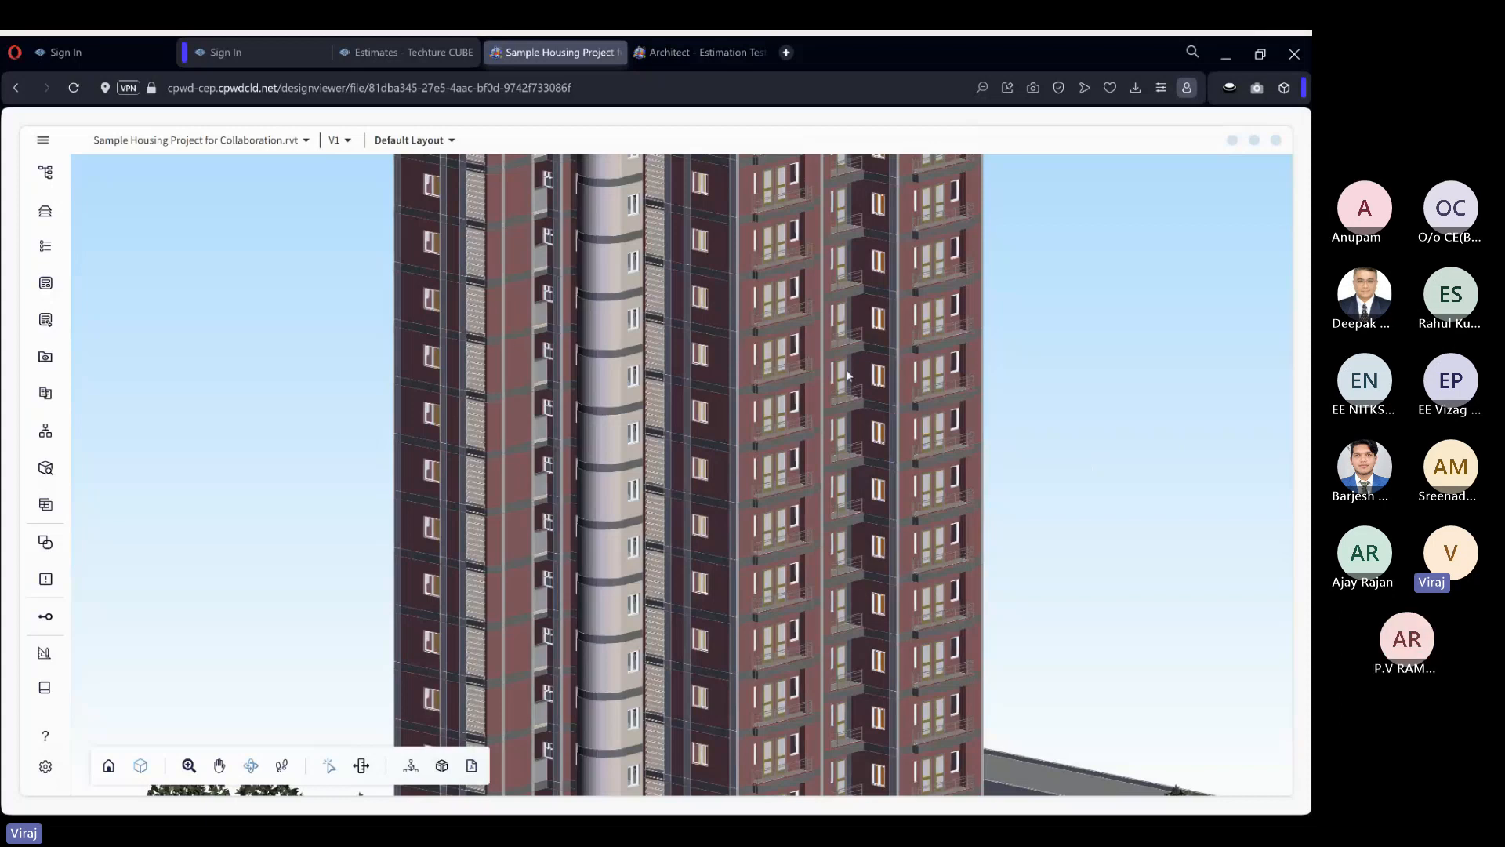
pyautogui.scroll(-5, 1075, 403)
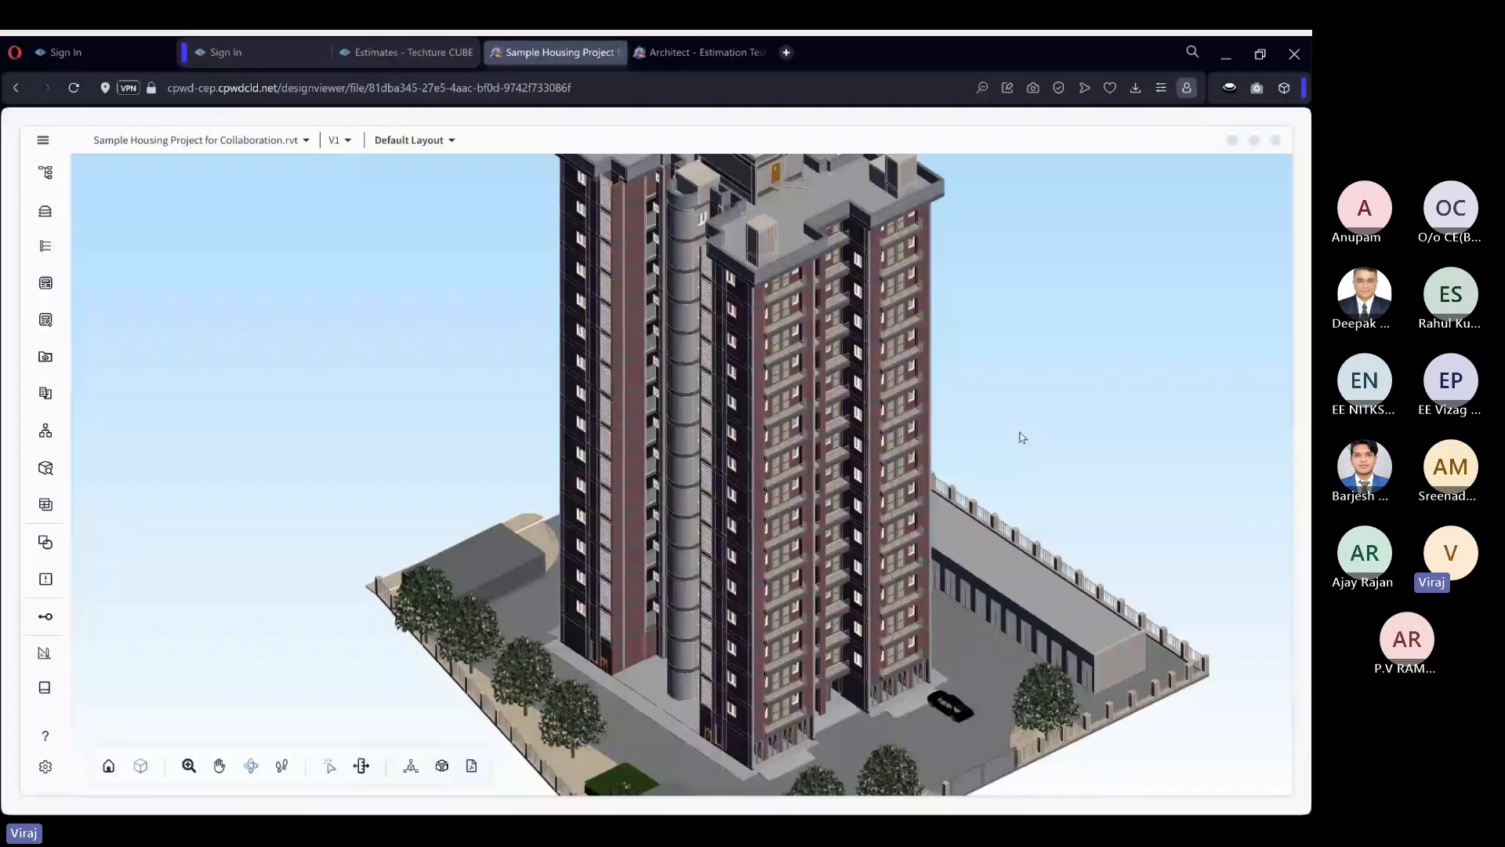
pyautogui.moveTo(1023, 438)
pyautogui.mouseDown()
pyautogui.moveTo(1044, 415)
pyautogui.moveTo(1022, 430)
pyautogui.mouseUp()
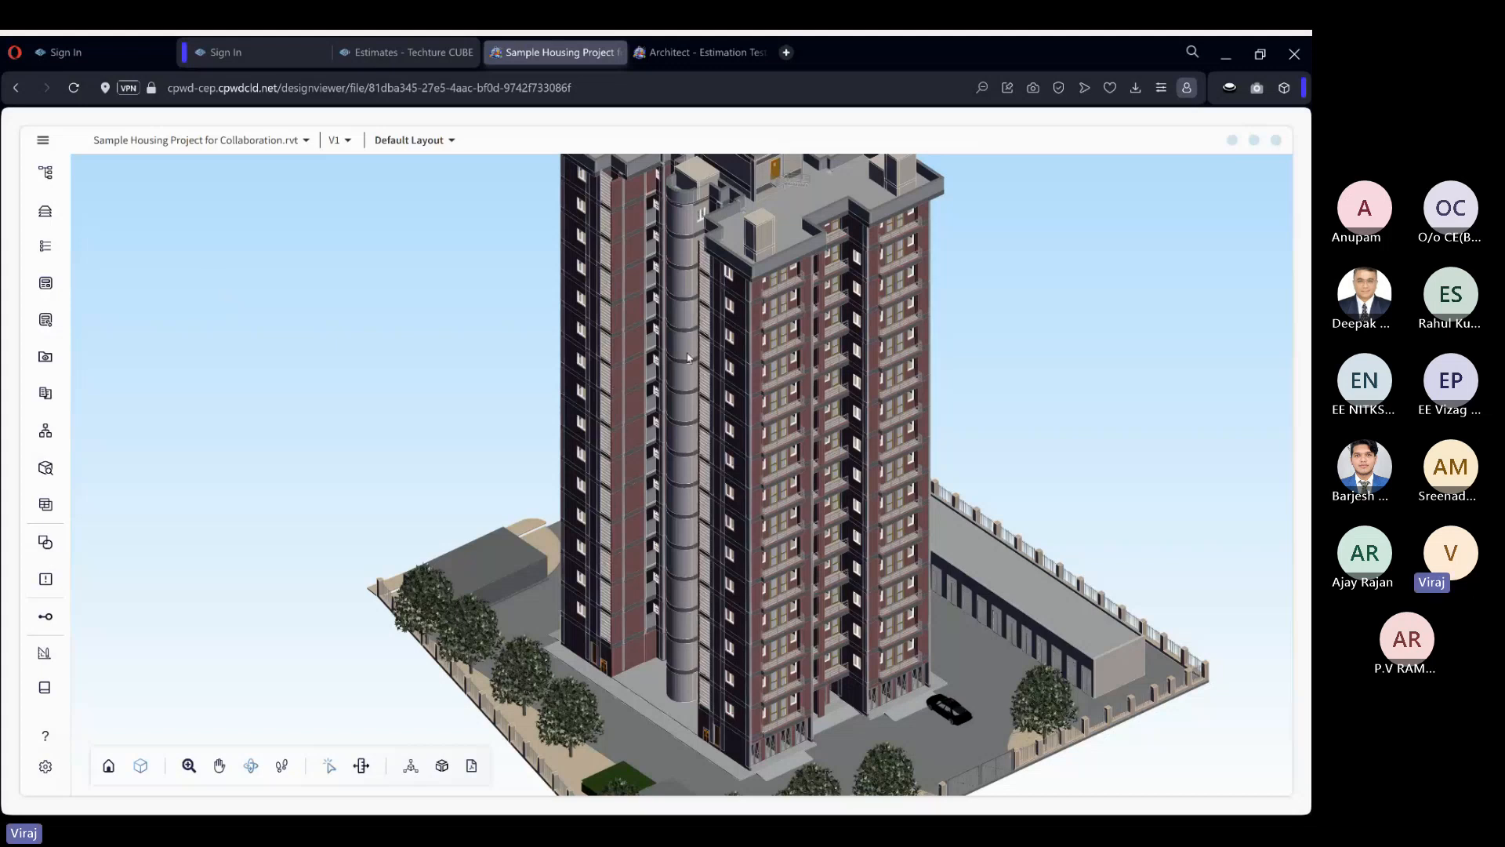
pyautogui.scroll(2, 686, 353)
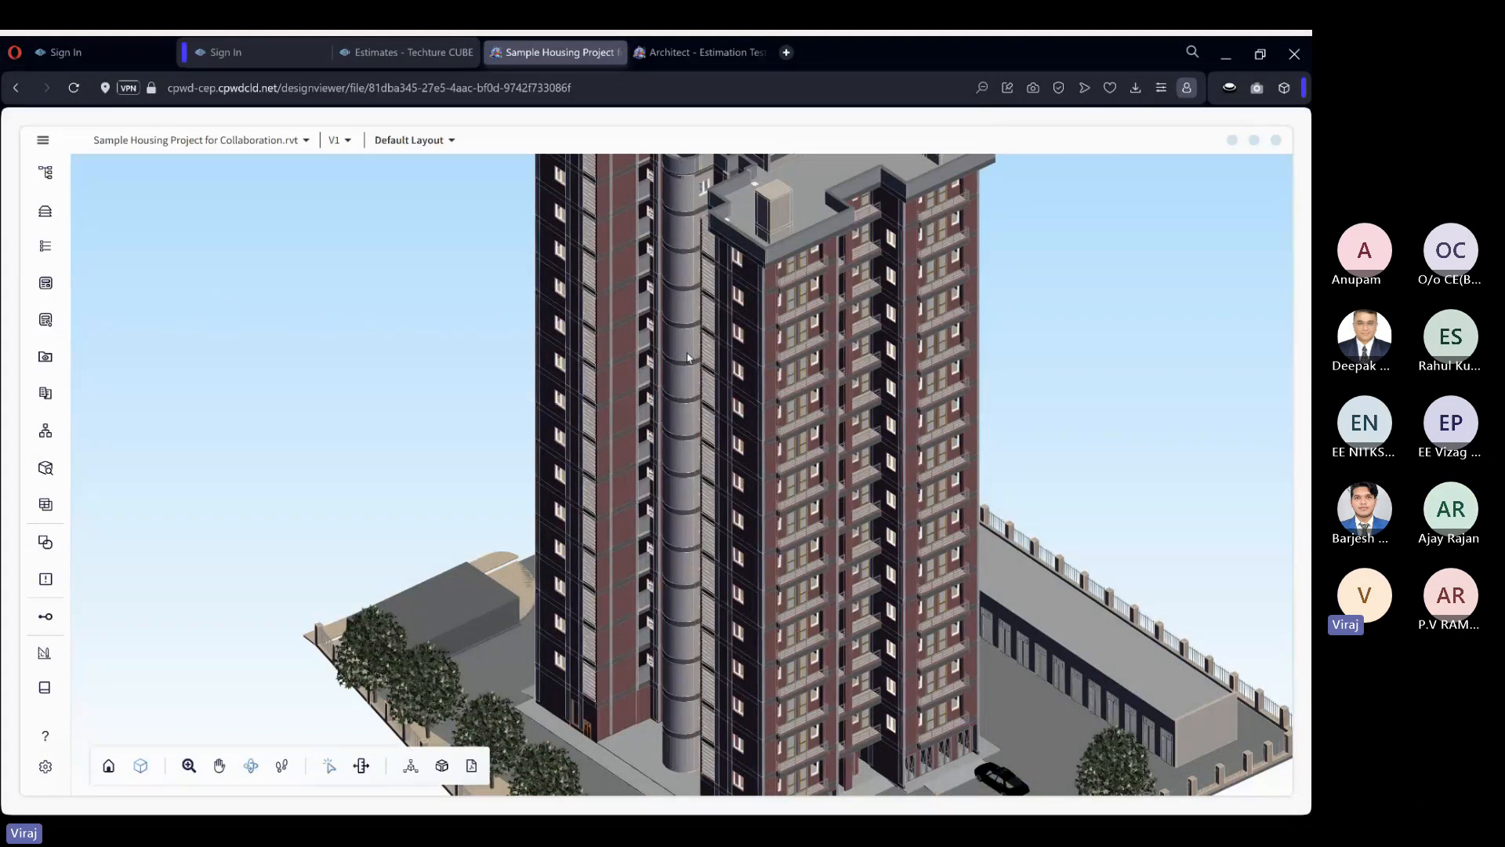
pyautogui.scroll(2, 681, 292)
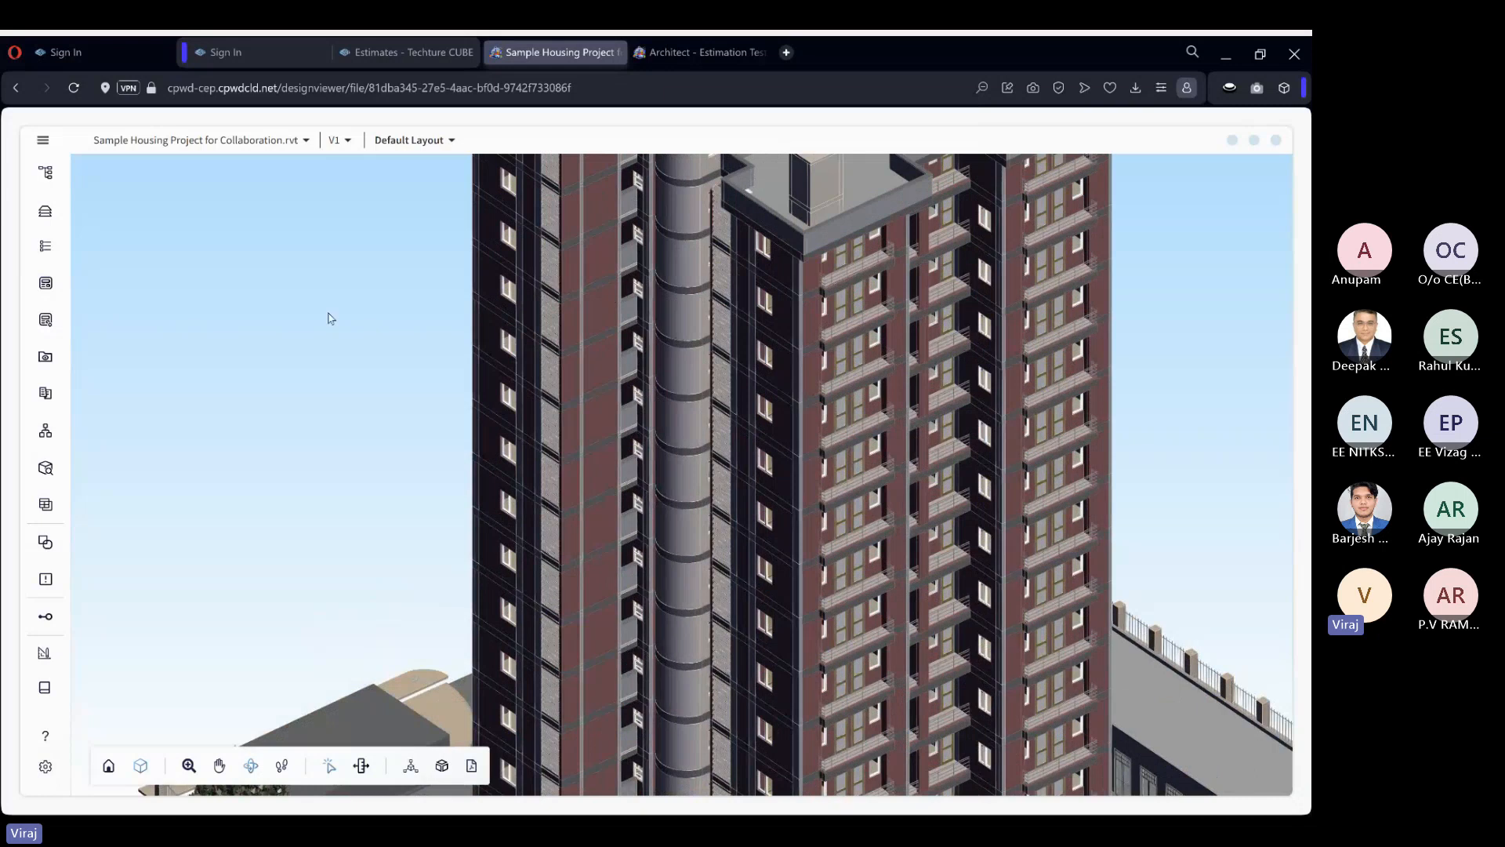
# Show the metadata of a W4 window on the tower's dark facade.
pyautogui.click(47, 286)
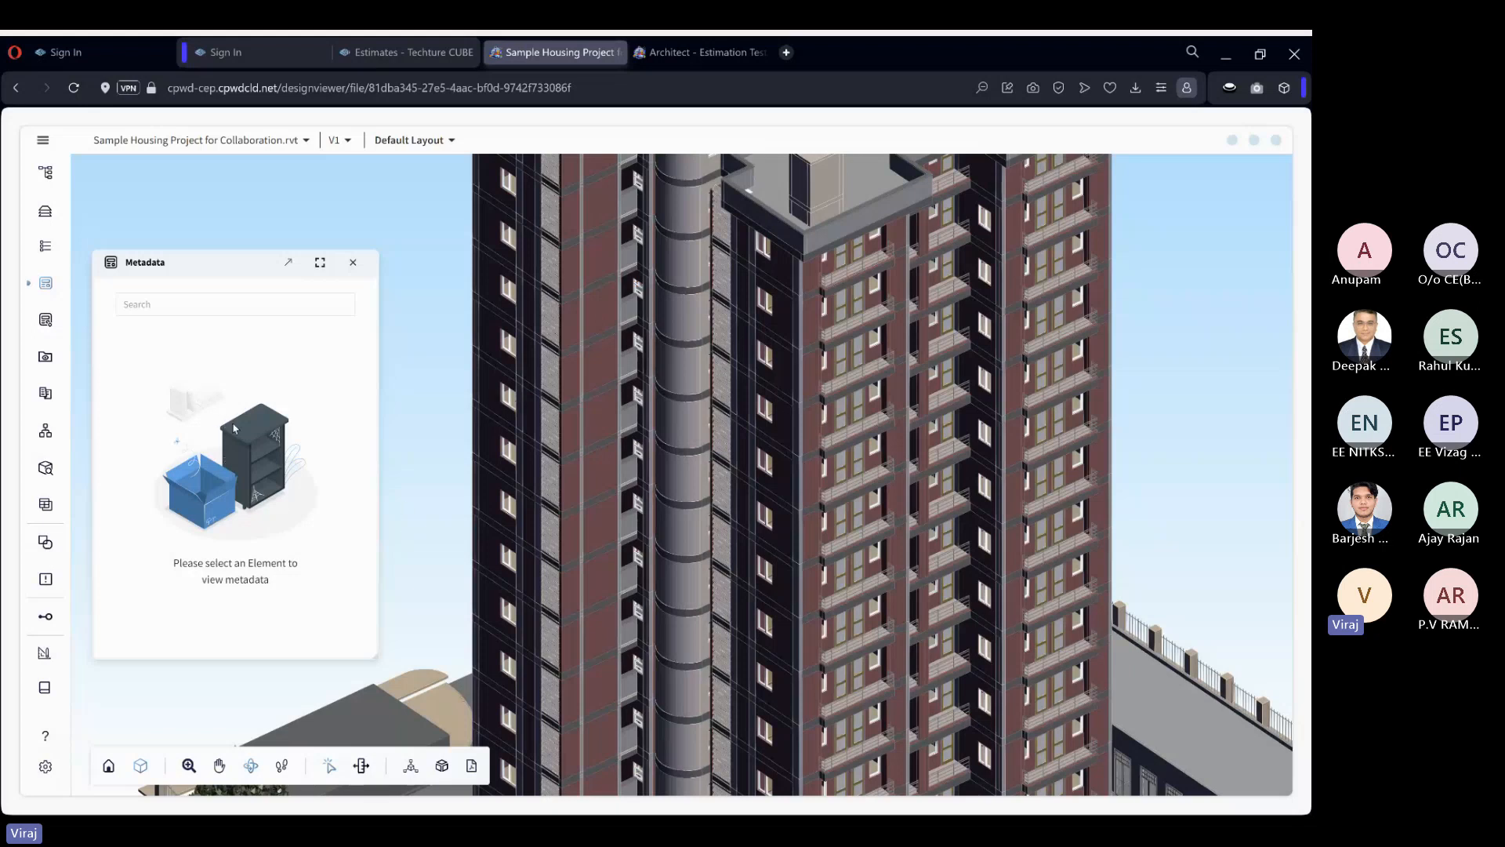
pyautogui.scroll(2, 510, 456)
pyautogui.scroll(1, 510, 456)
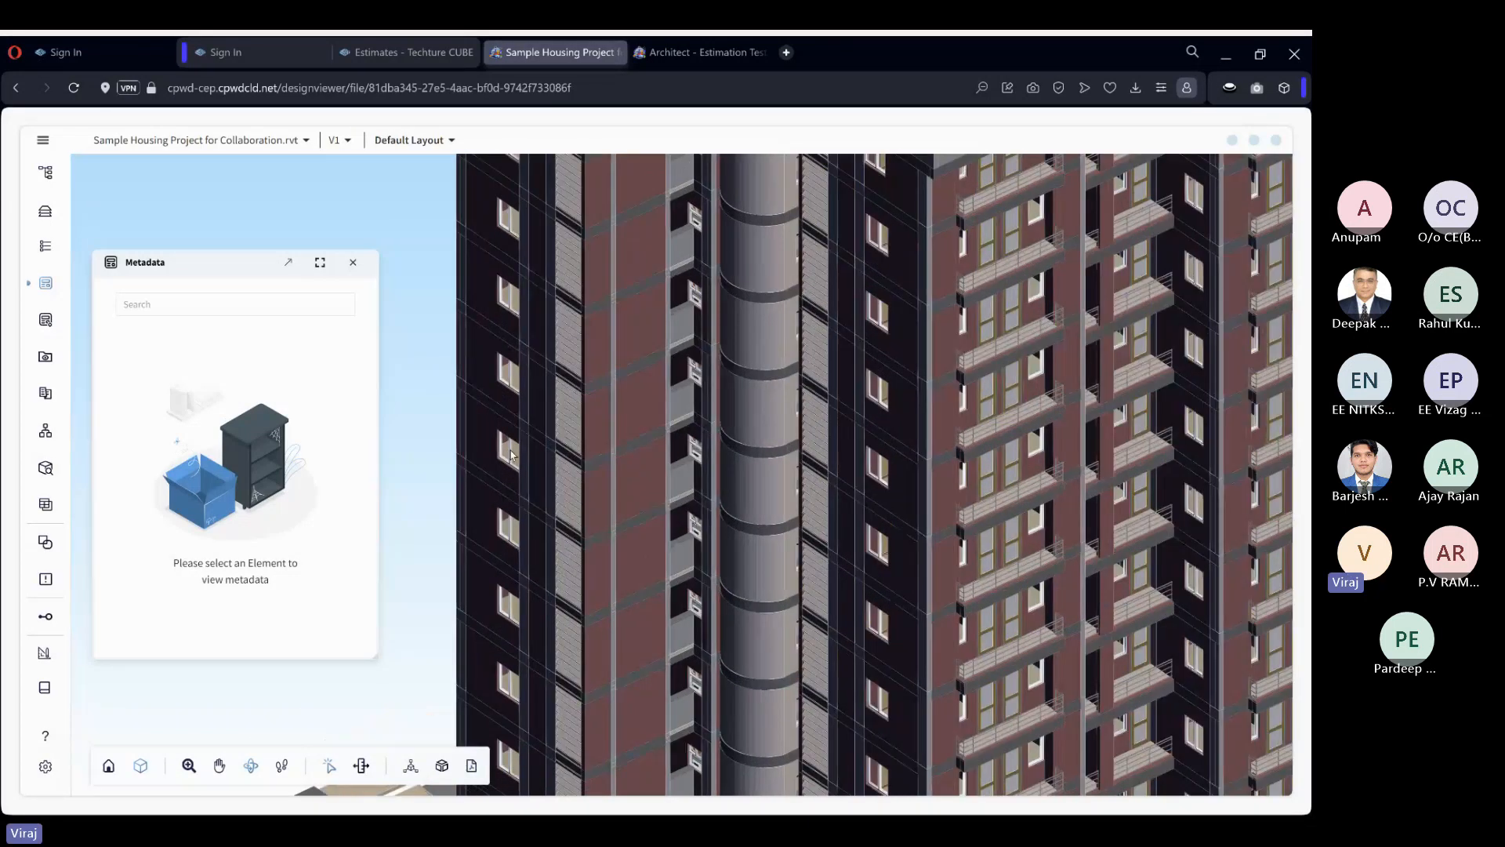
pyautogui.click(510, 454)
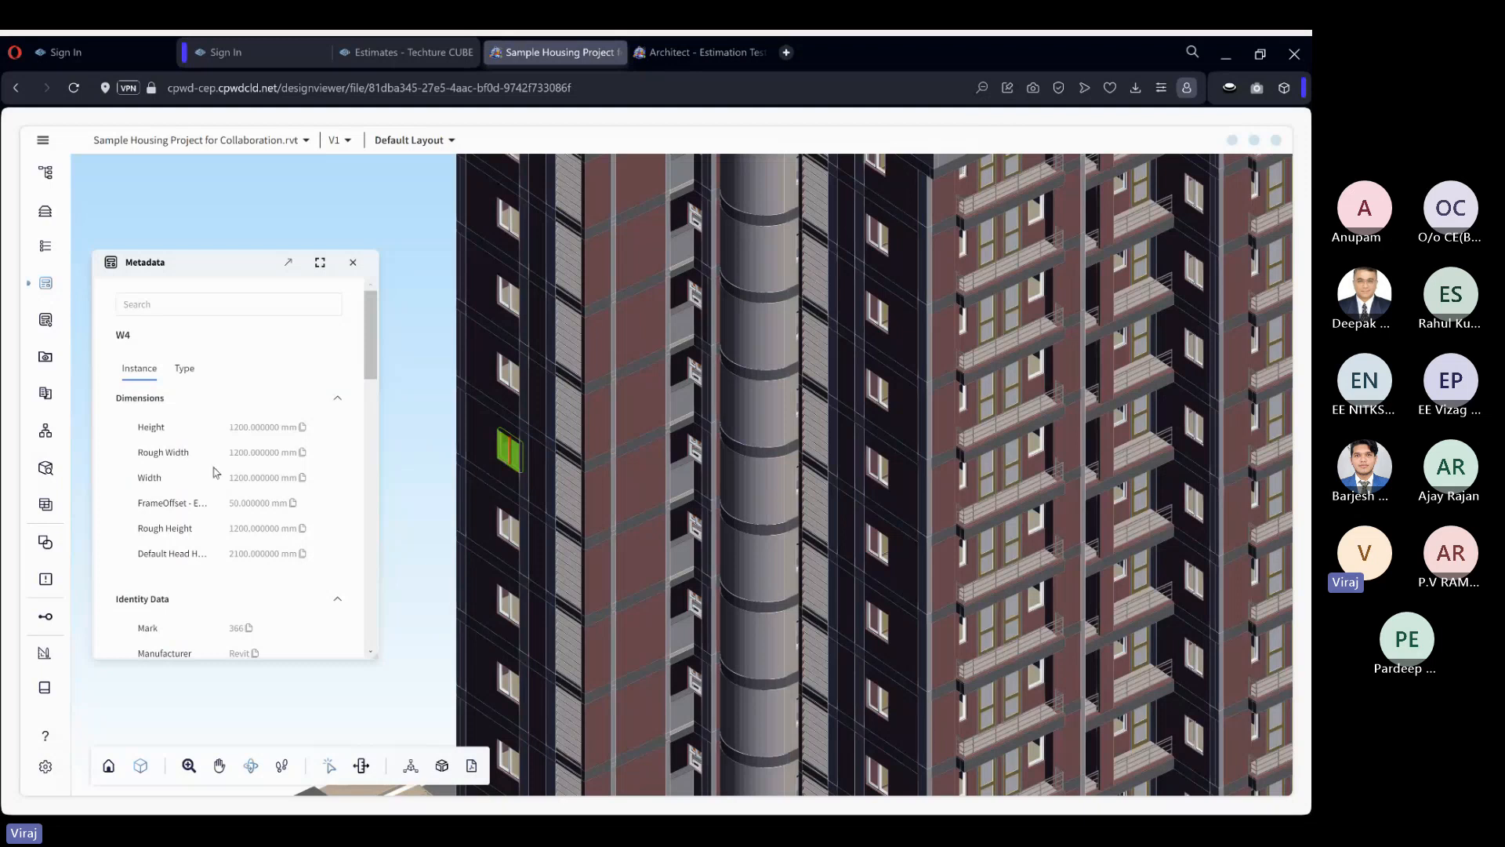
# Examine all instance properties of the selected window, from Dimensions and Identity Data through Constraints and Elements.
pyautogui.scroll(-3, 223, 474)
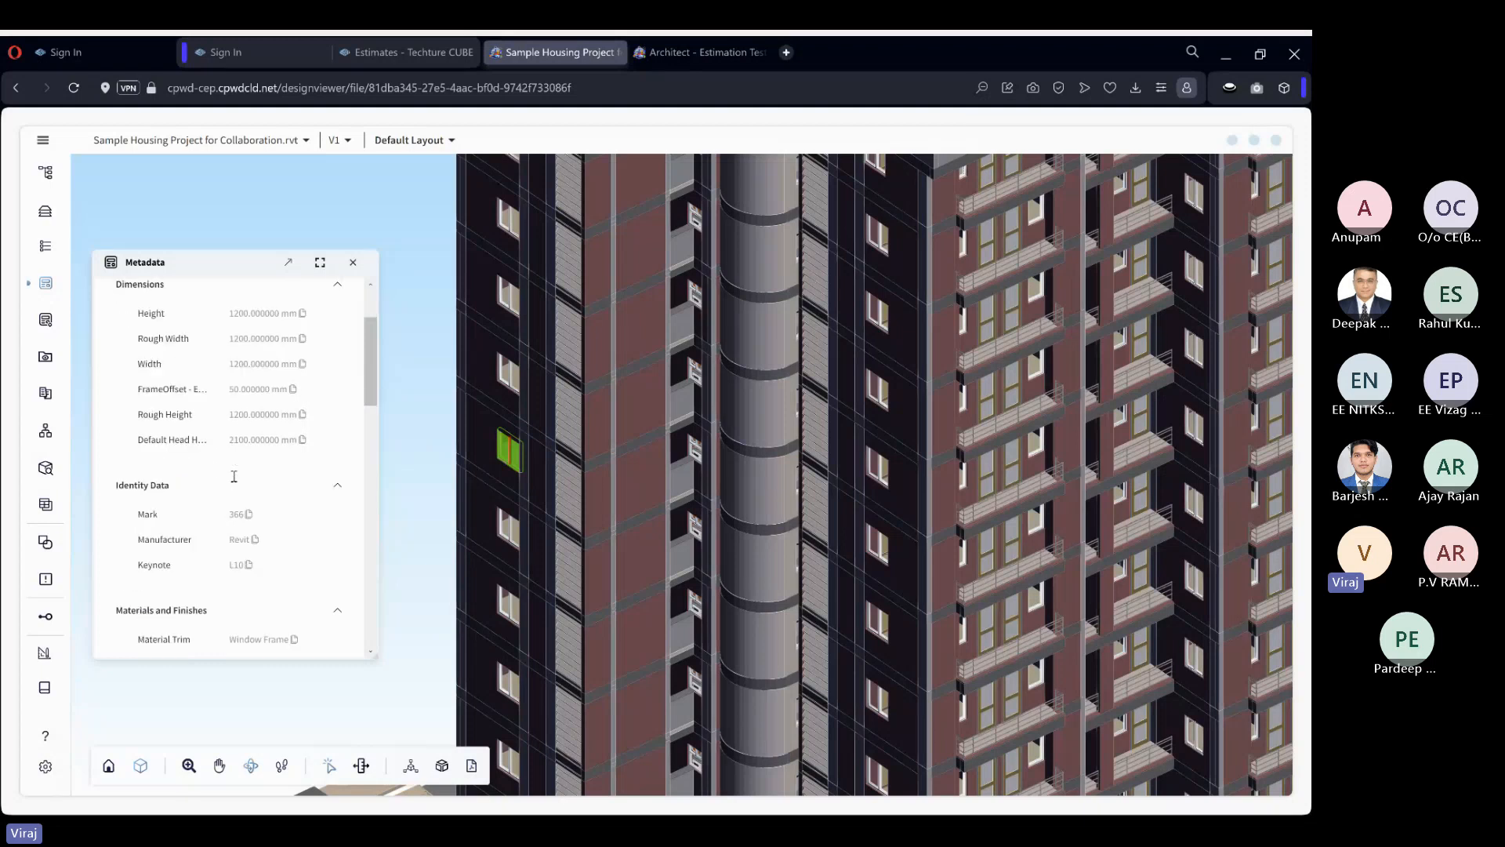
pyautogui.scroll(-3, 265, 538)
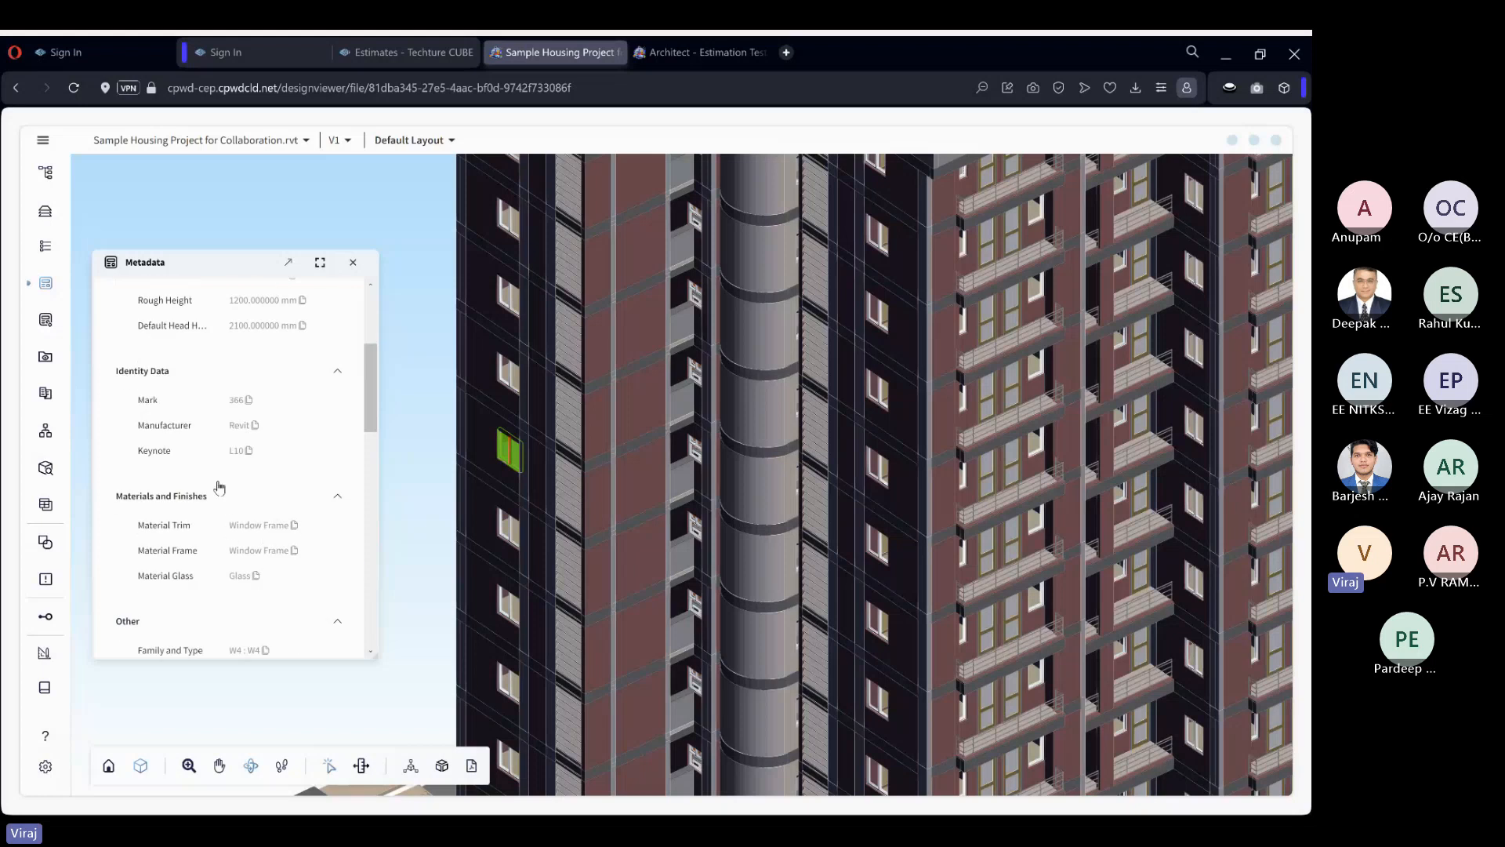
pyautogui.scroll(-3, 218, 487)
pyautogui.scroll(-3, 208, 369)
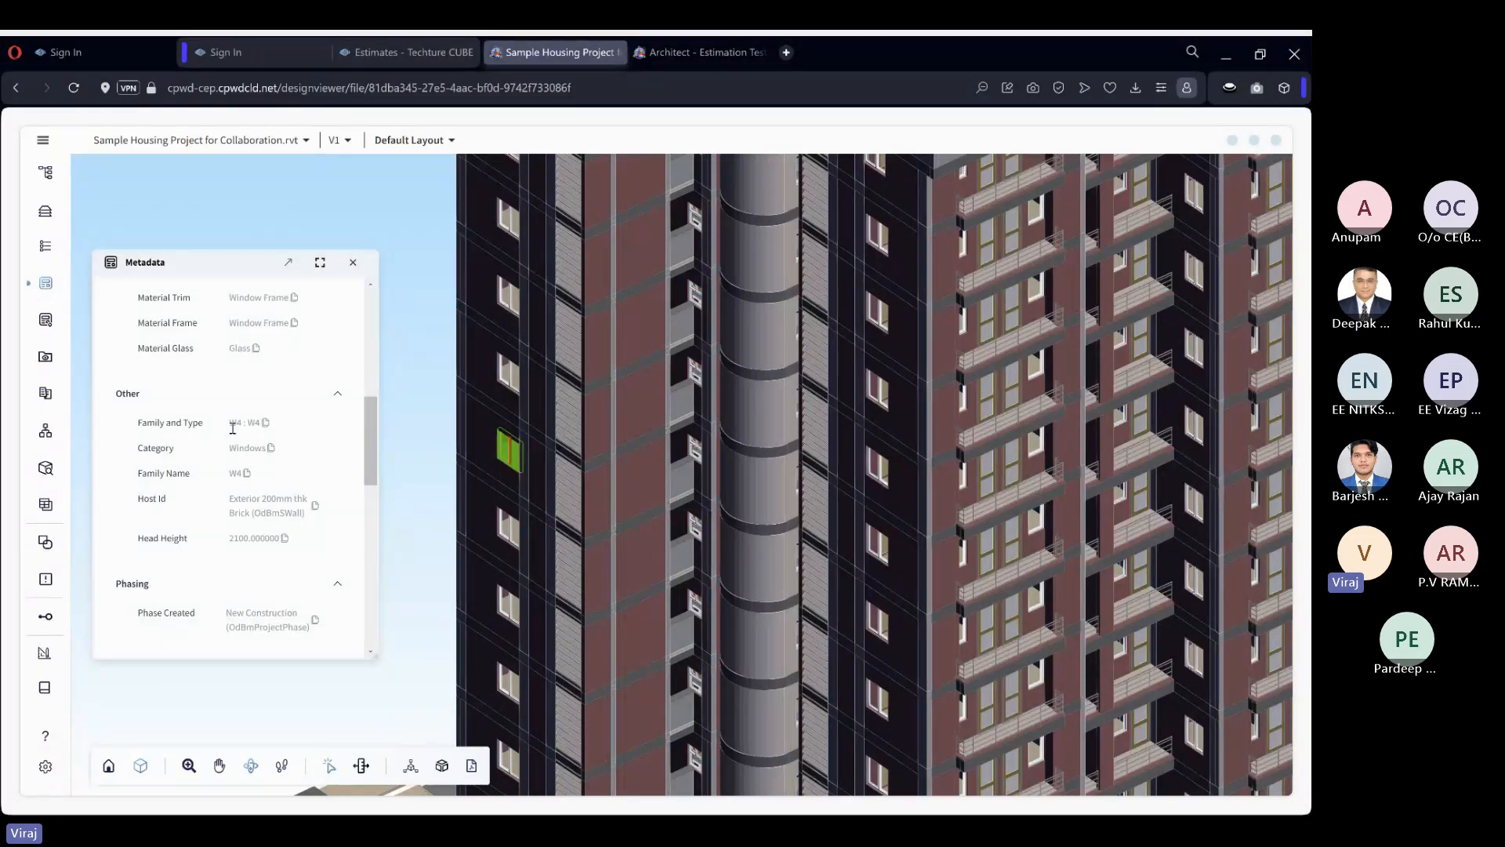
pyautogui.scroll(-2, 233, 439)
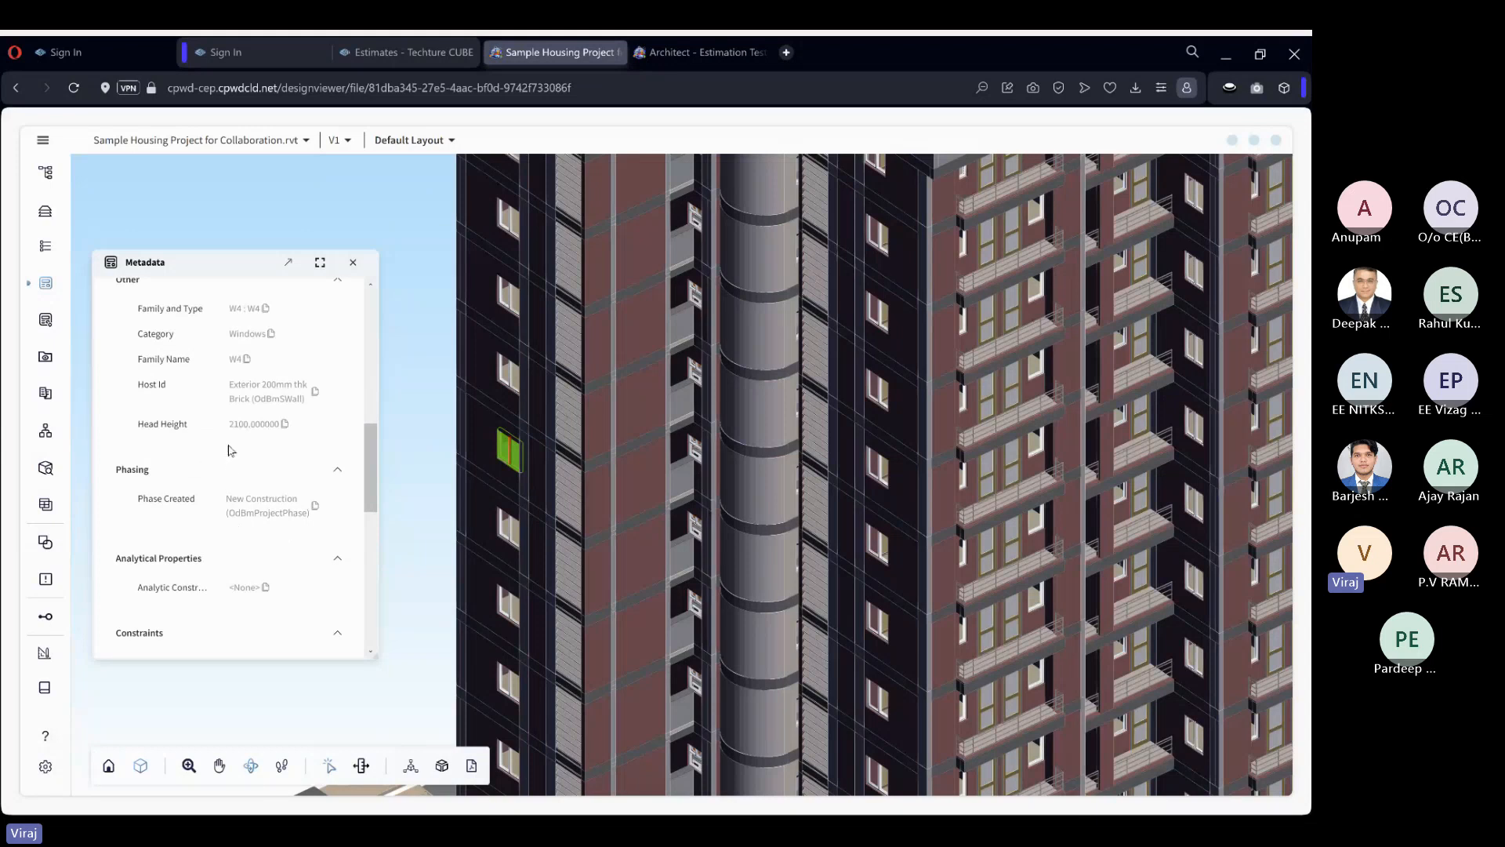
pyautogui.scroll(-1, 233, 463)
pyautogui.scroll(-3, 233, 465)
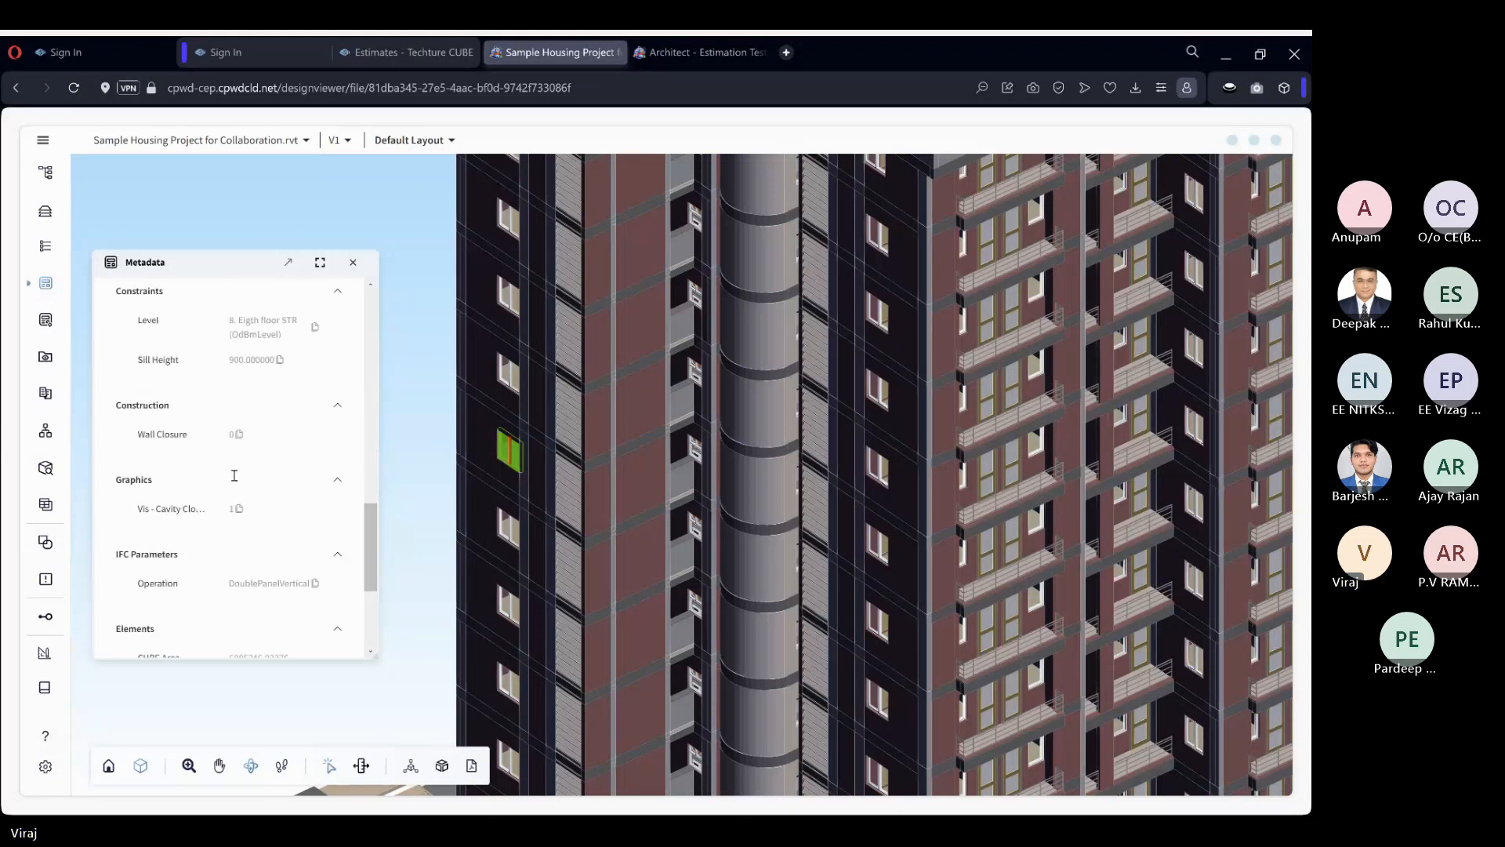
pyautogui.scroll(1, 235, 475)
pyautogui.scroll(-3, 235, 475)
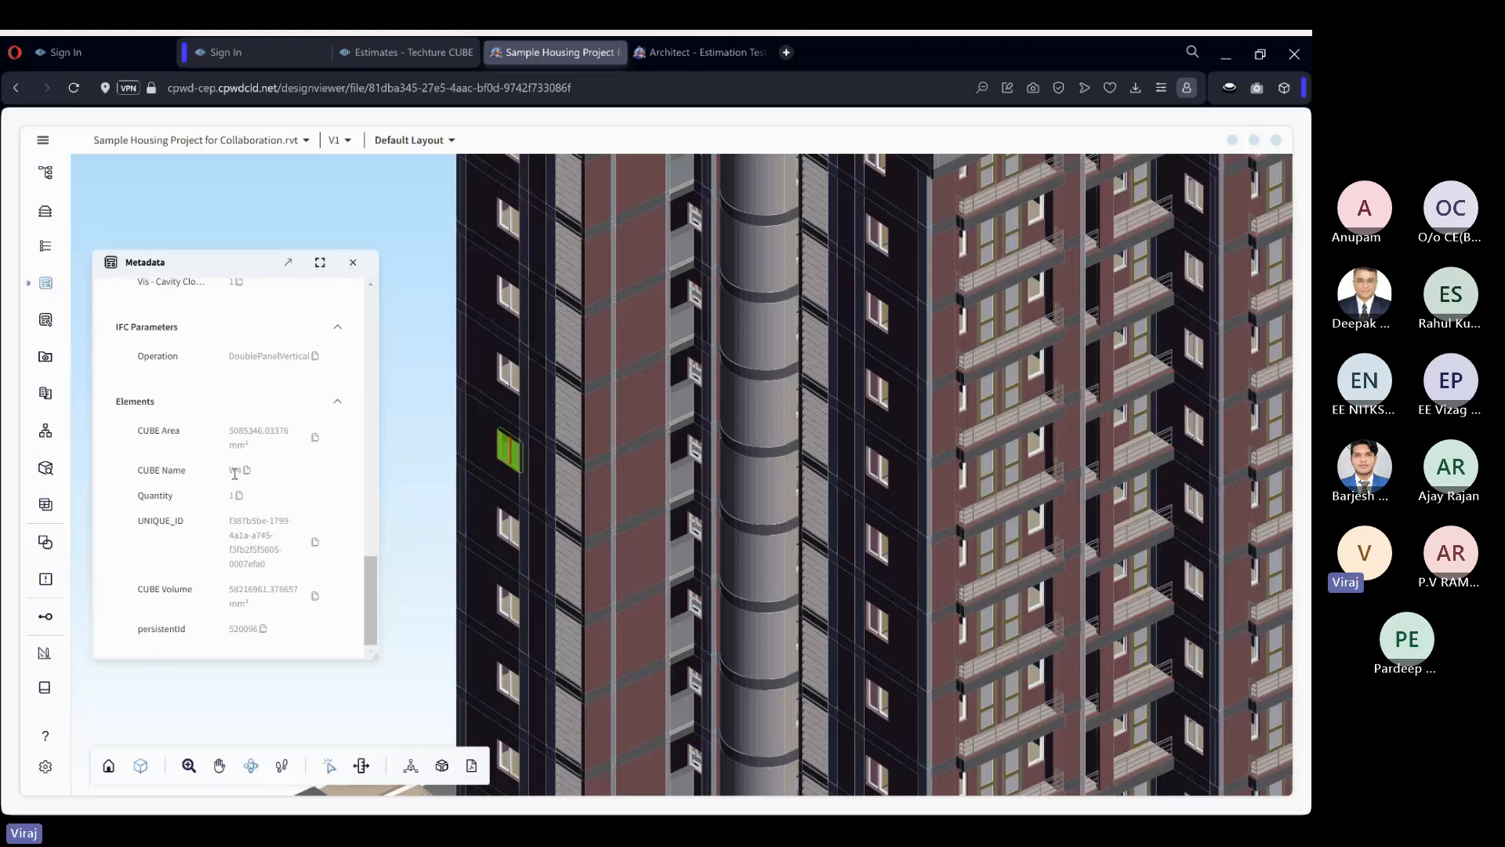
pyautogui.scroll(6, 234, 475)
pyautogui.scroll(5, 235, 473)
# Search the window's metadata for "area", and clear the search.
pyautogui.click(168, 306)
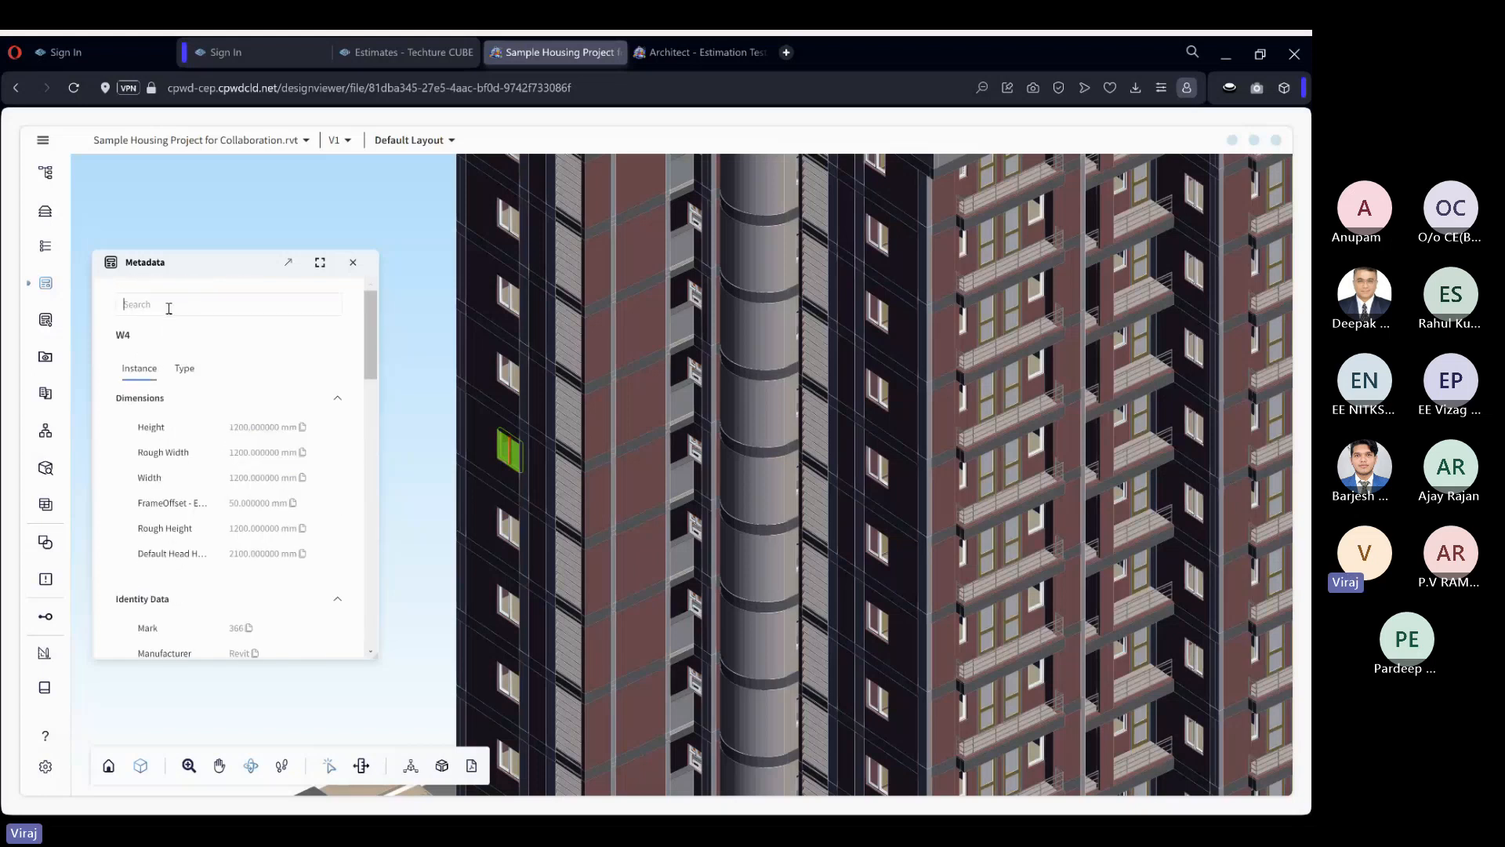
pyautogui.write('area')
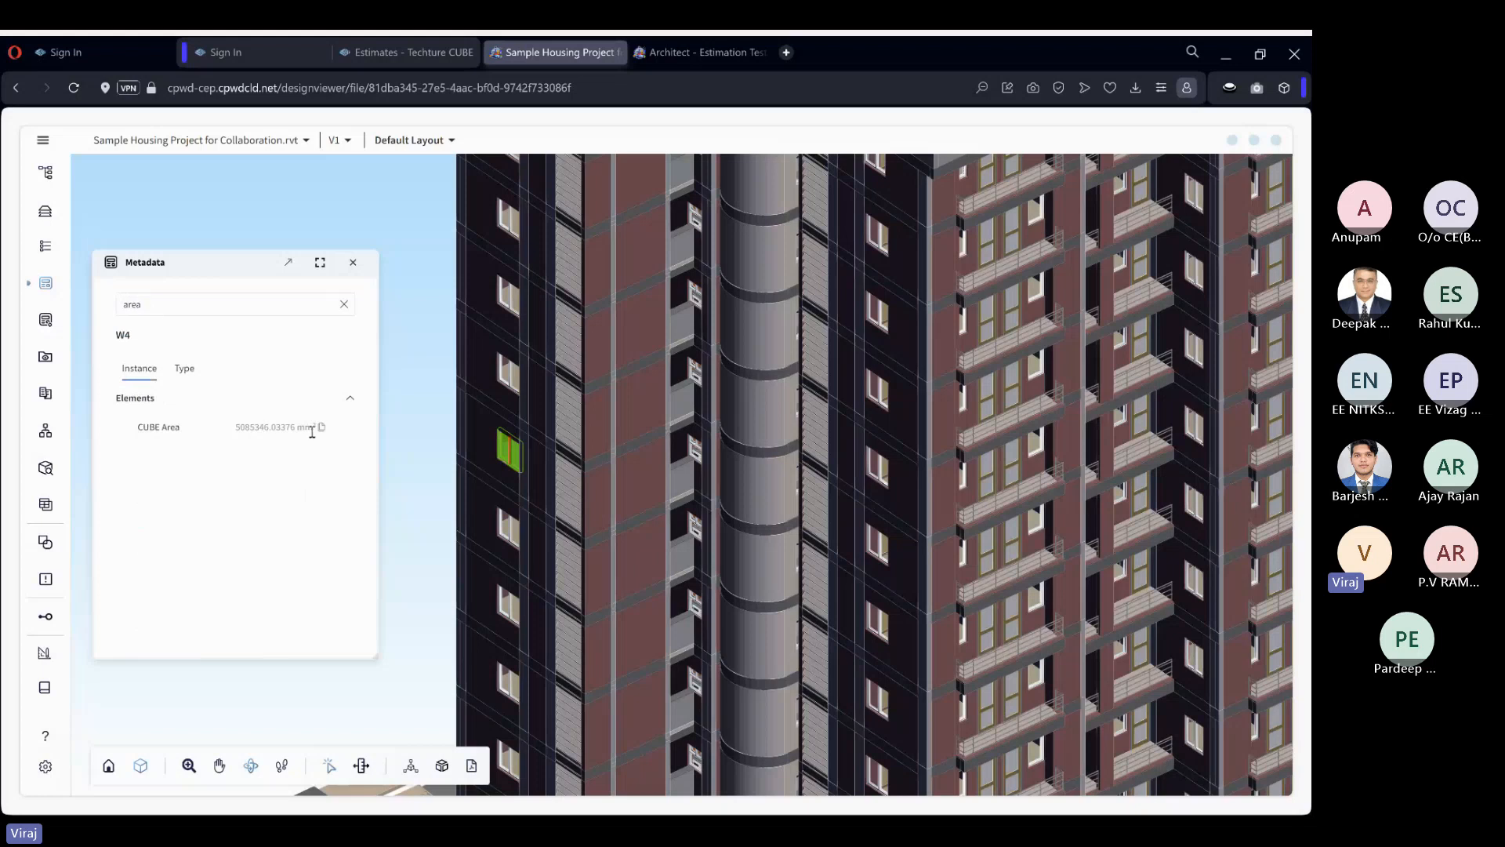
pyautogui.press('BackSpace')
pyautogui.press('BackSpace')
pyautogui.press('BackSpace')
pyautogui.press('BackSpace')
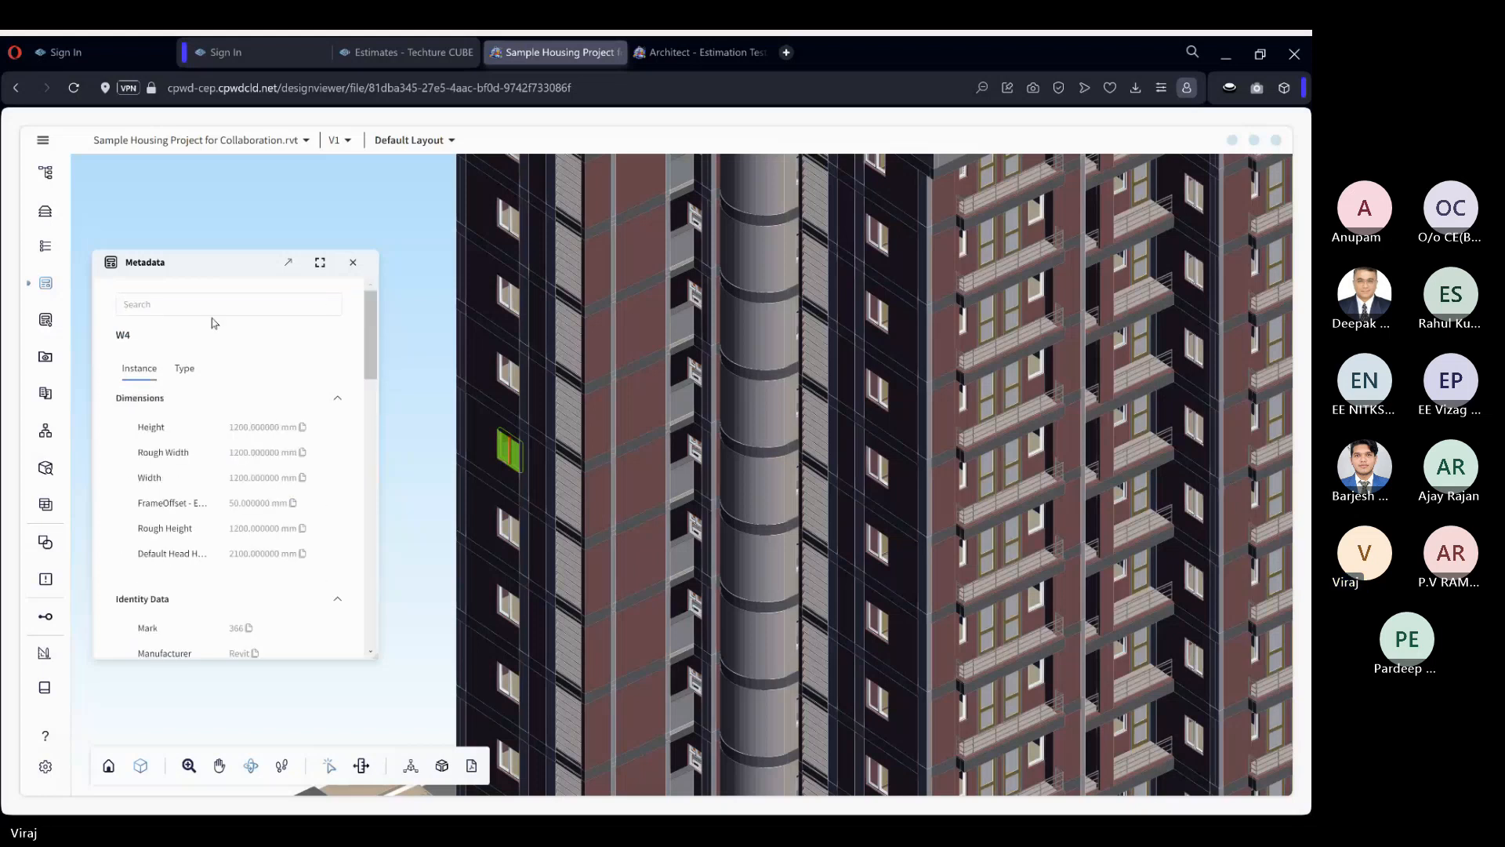
# Filter the window's metadata by "hei" to find its height properties, and clear the filter.
pyautogui.write('hei')
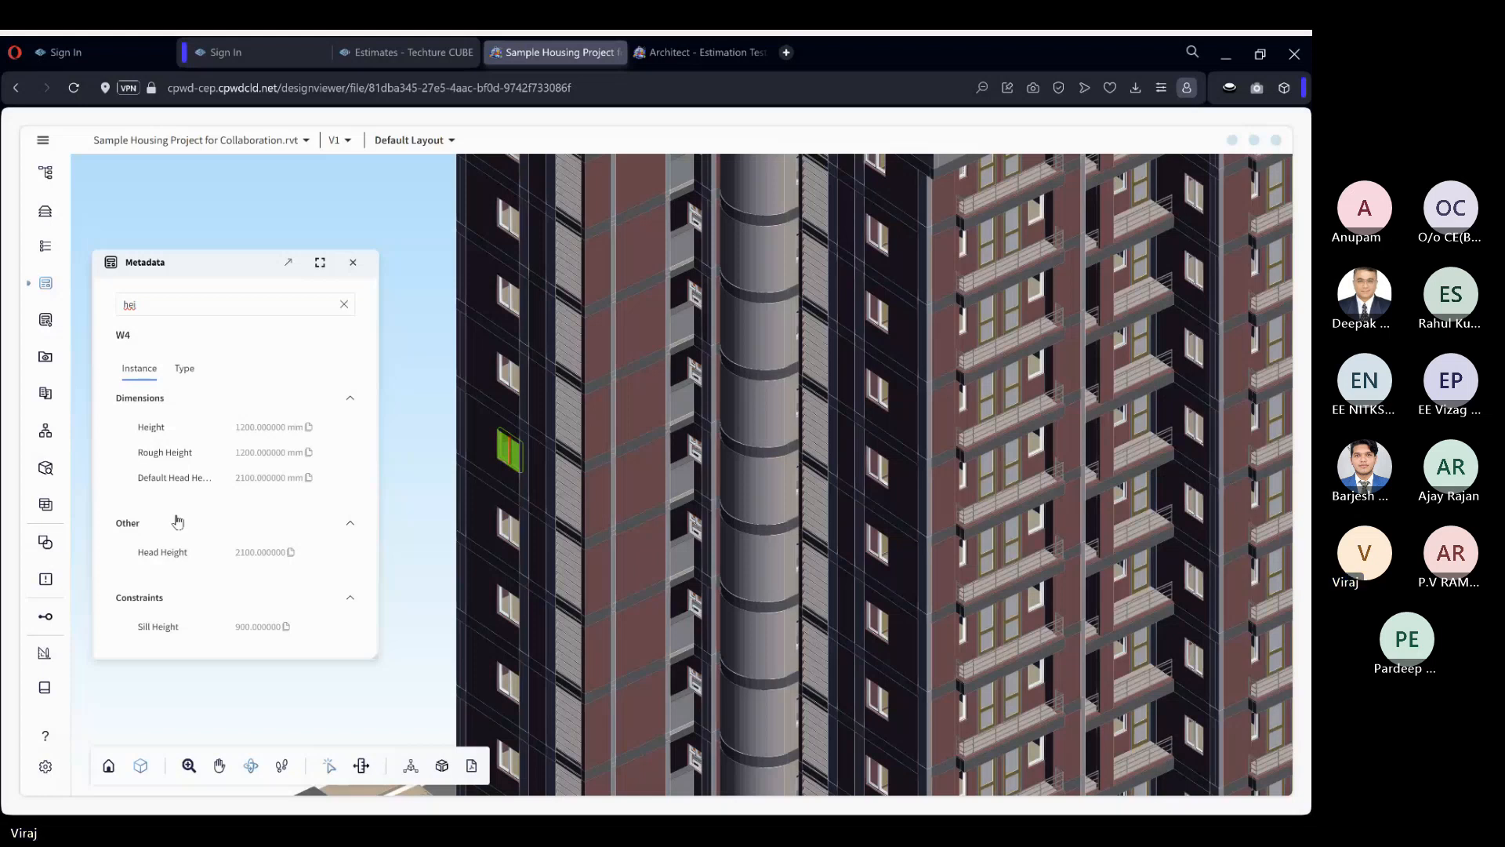
pyautogui.press('BackSpace')
pyautogui.press('BackSpace')
pyautogui.press('BackSpace')
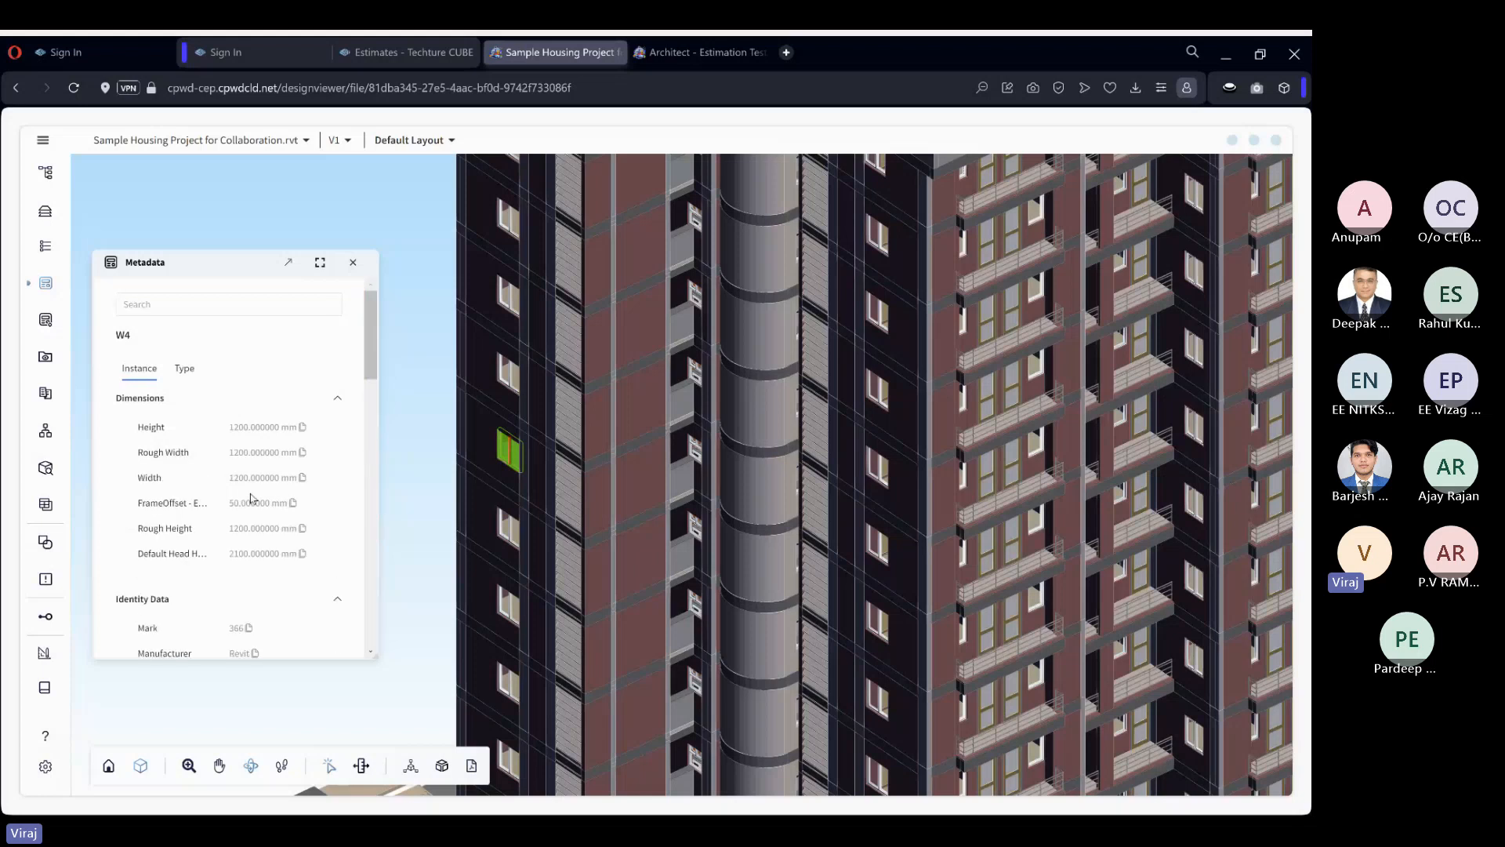
# Review the window's type properties alongside its instance properties, ending on the instance properties.
pyautogui.scroll(-7, 251, 499)
pyautogui.scroll(7, 251, 499)
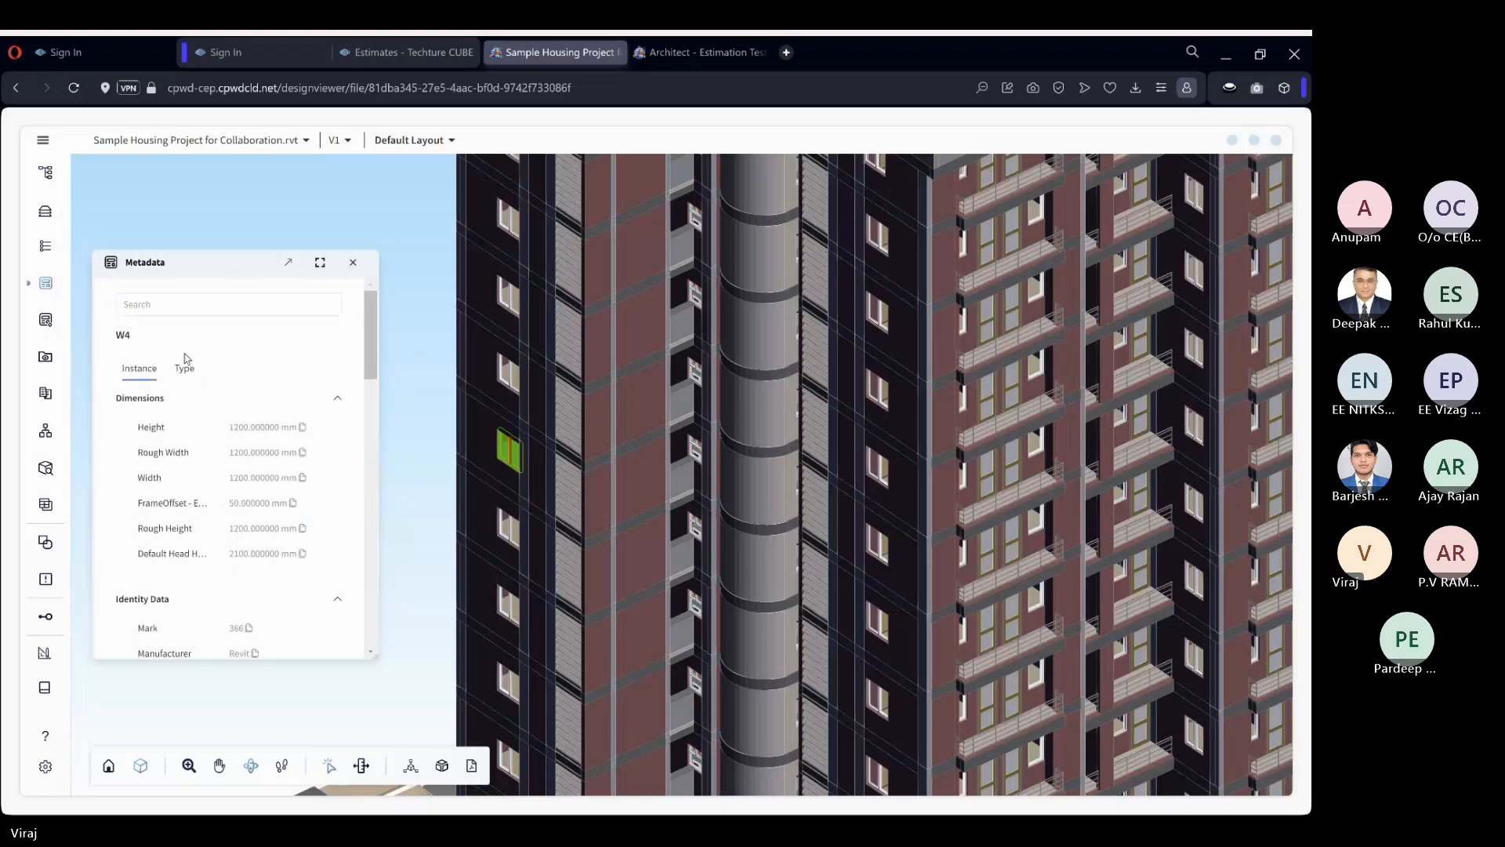
pyautogui.click(180, 370)
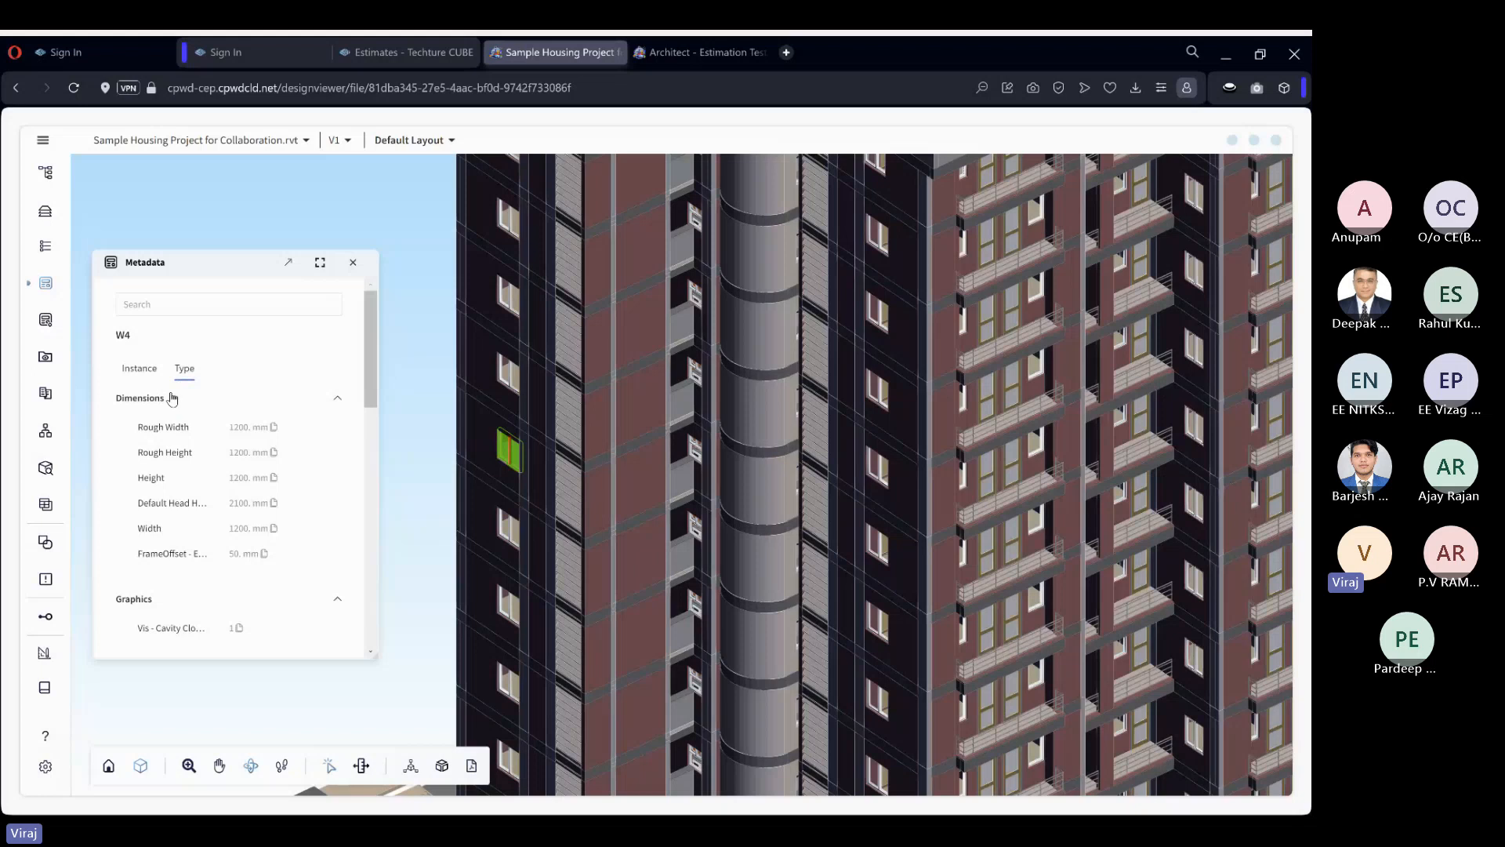
pyautogui.scroll(-1, 202, 403)
pyautogui.scroll(1, 201, 404)
pyautogui.click(139, 368)
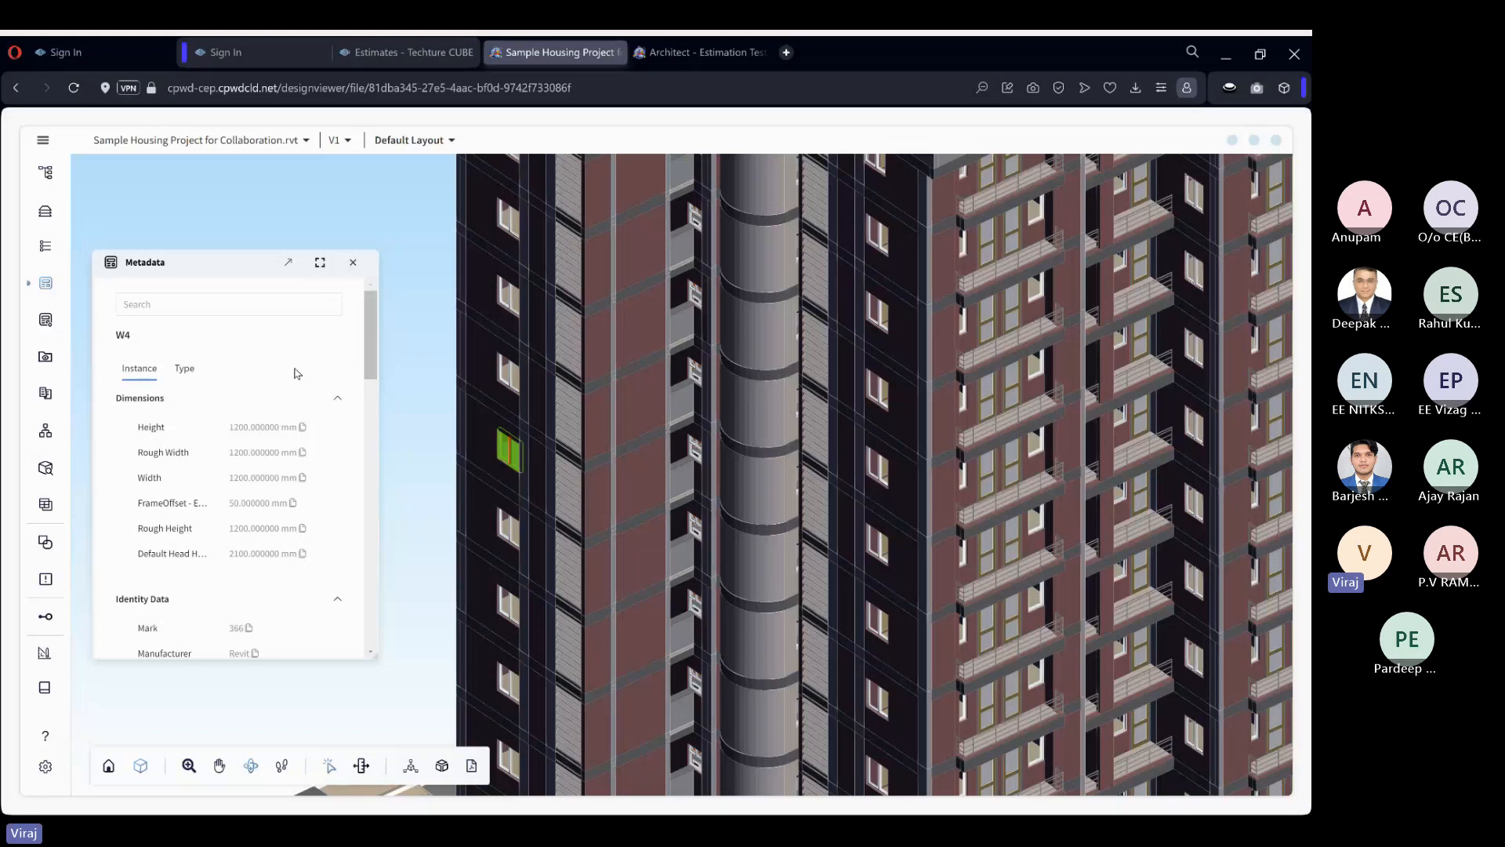
# Inspect the metadata of the W4 window, and that of the Exterior 200mm thk Brick wall on the red facade.
pyautogui.scroll(-2, 868, 325)
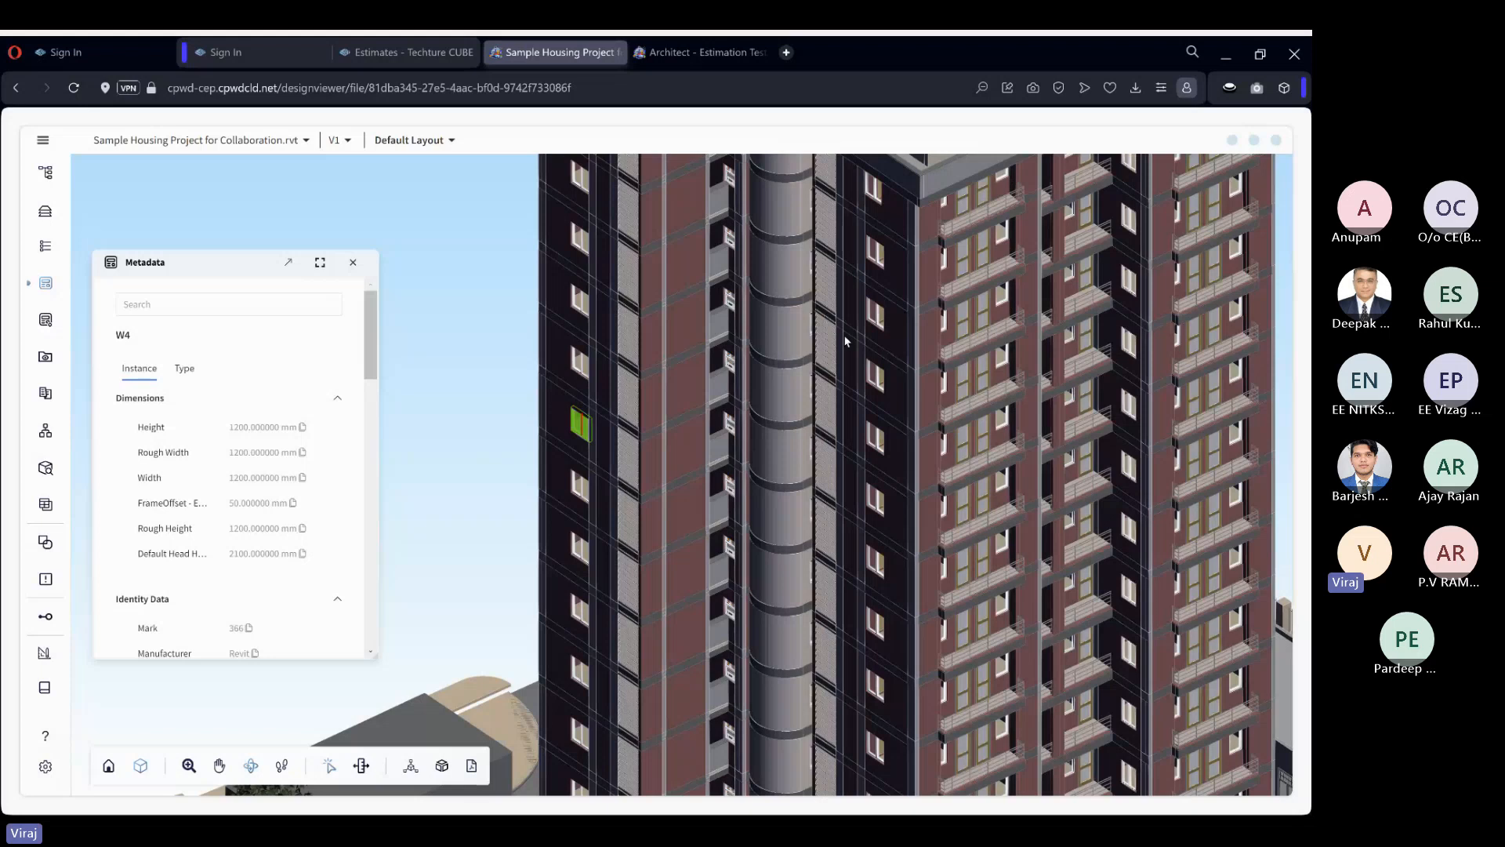
pyautogui.click(486, 418)
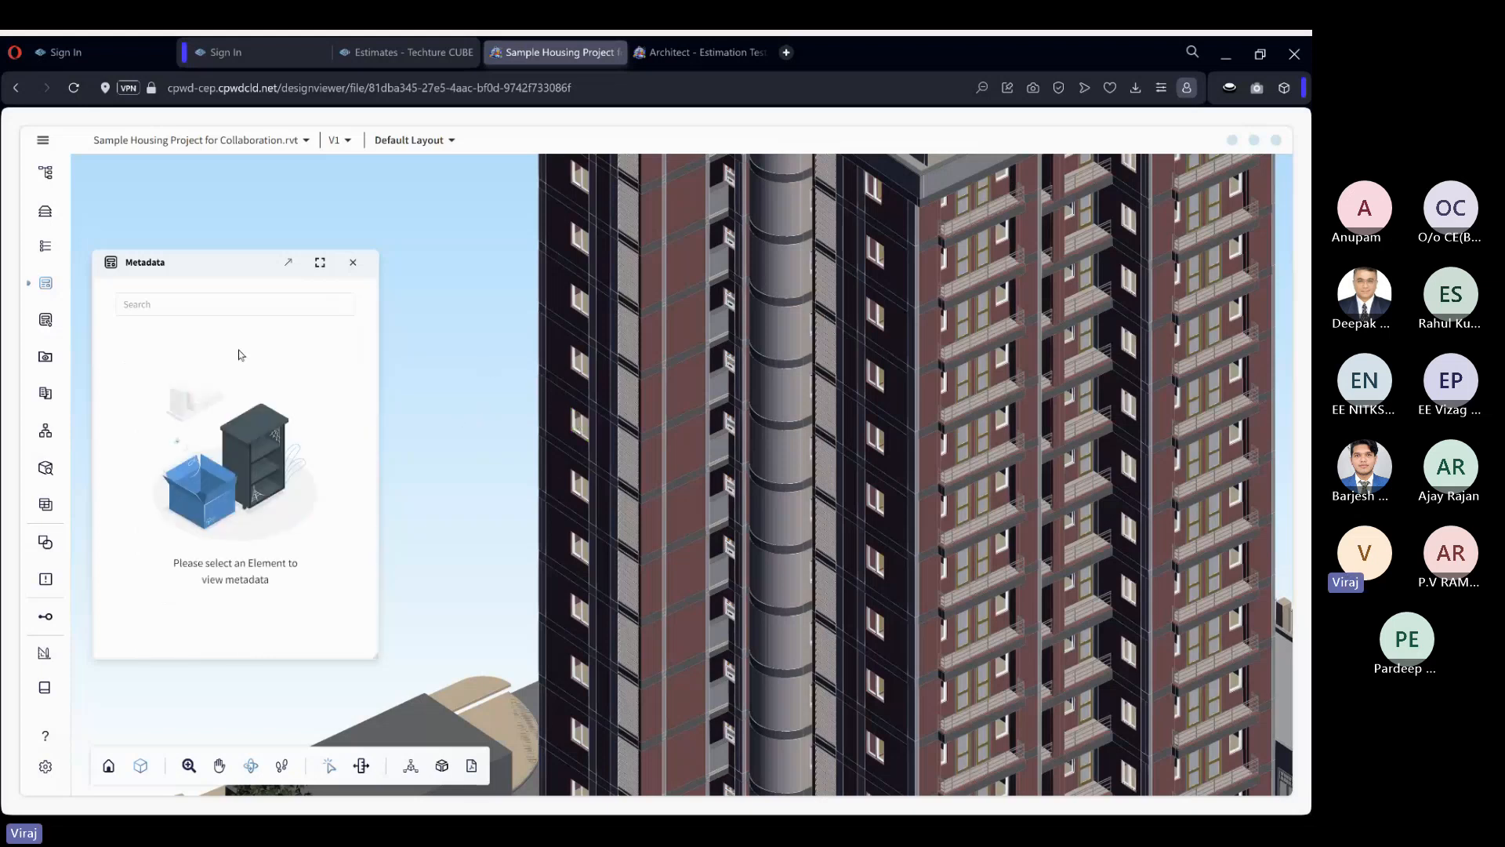
pyautogui.click(584, 429)
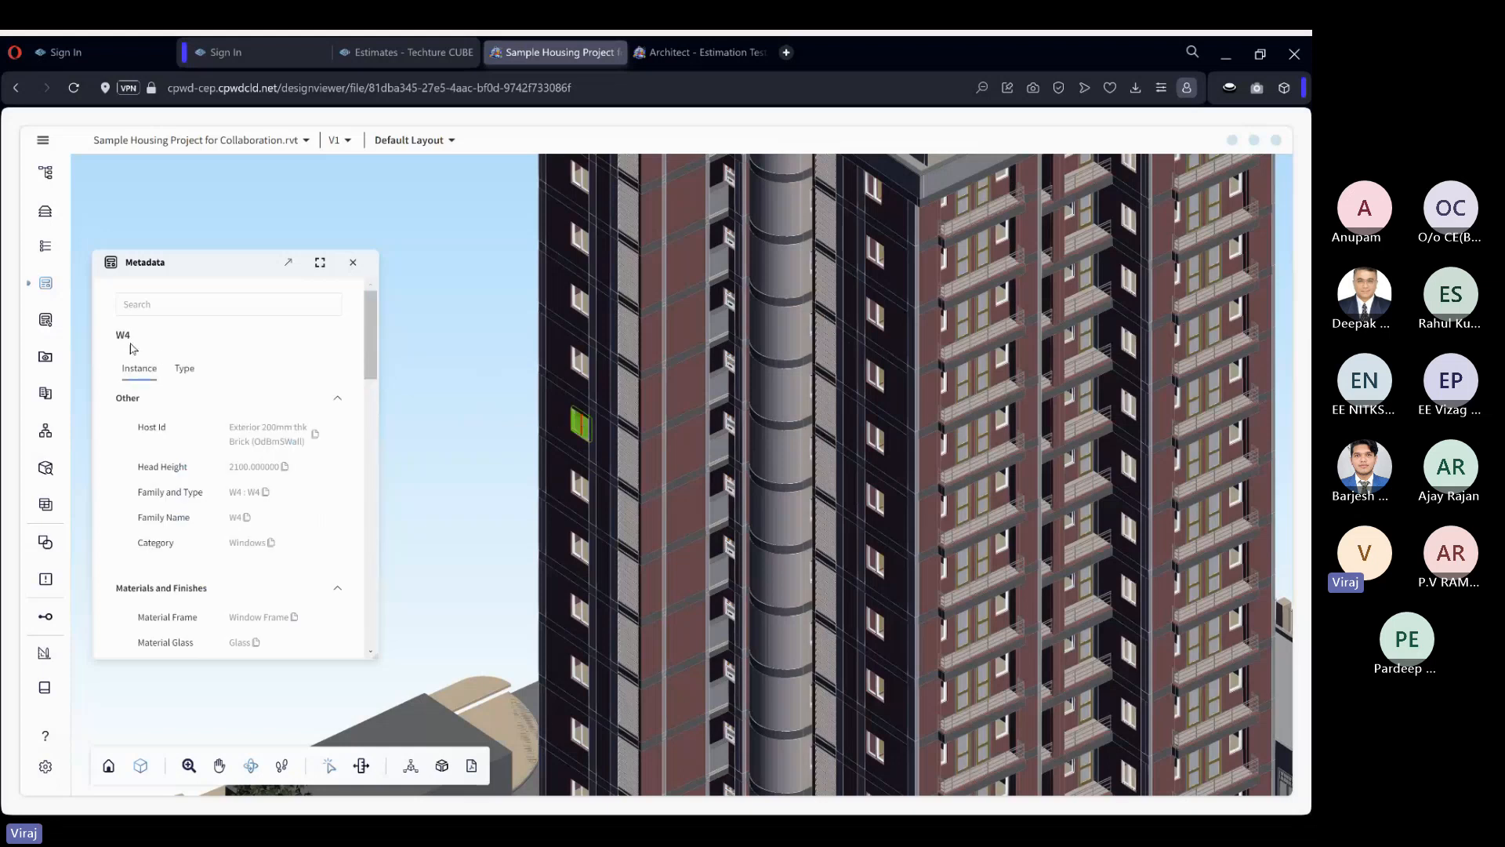
pyautogui.click(449, 420)
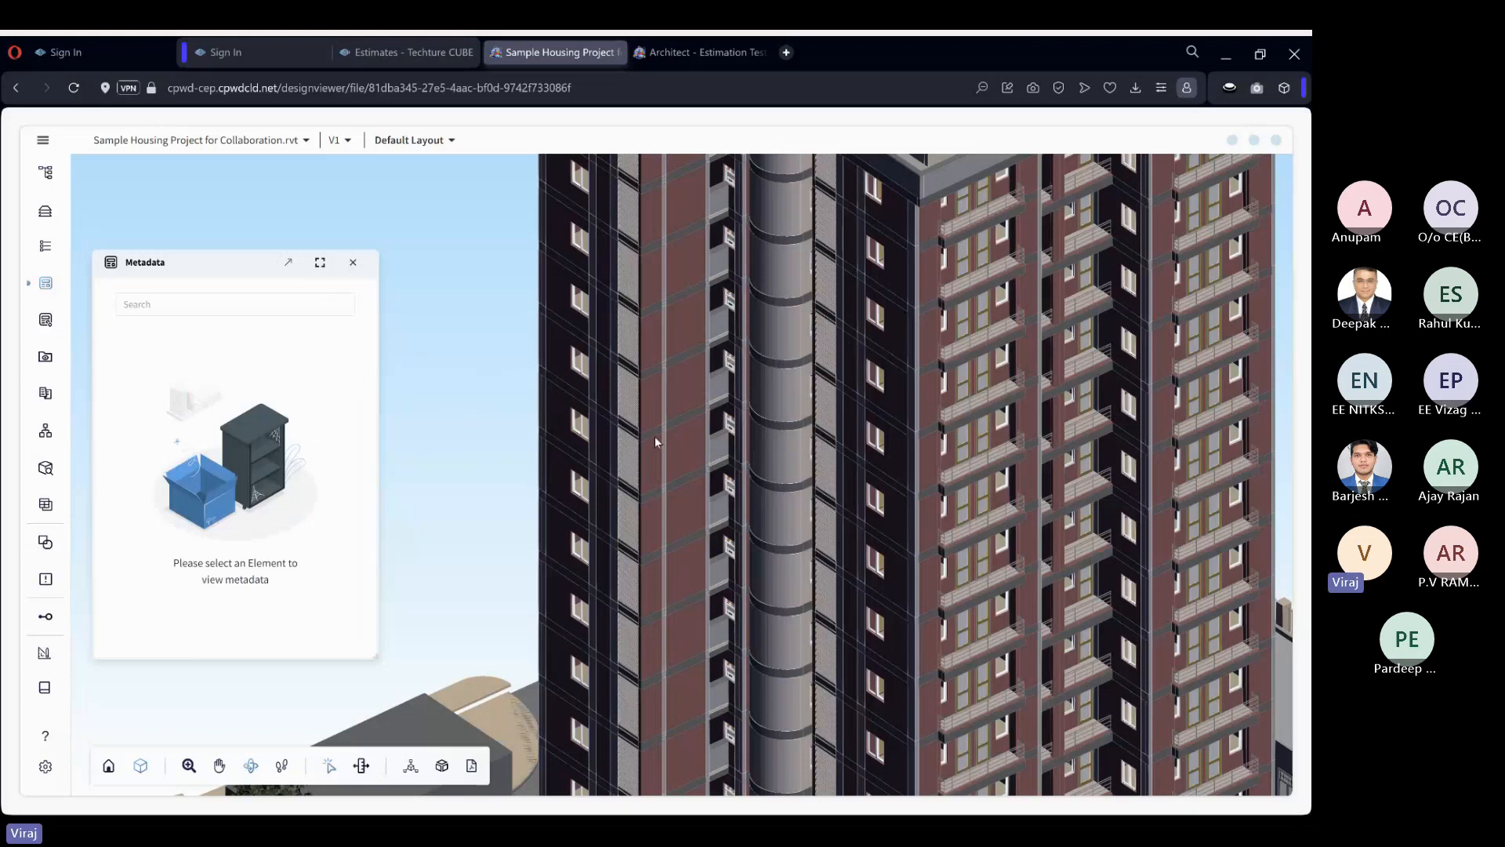
pyautogui.click(651, 415)
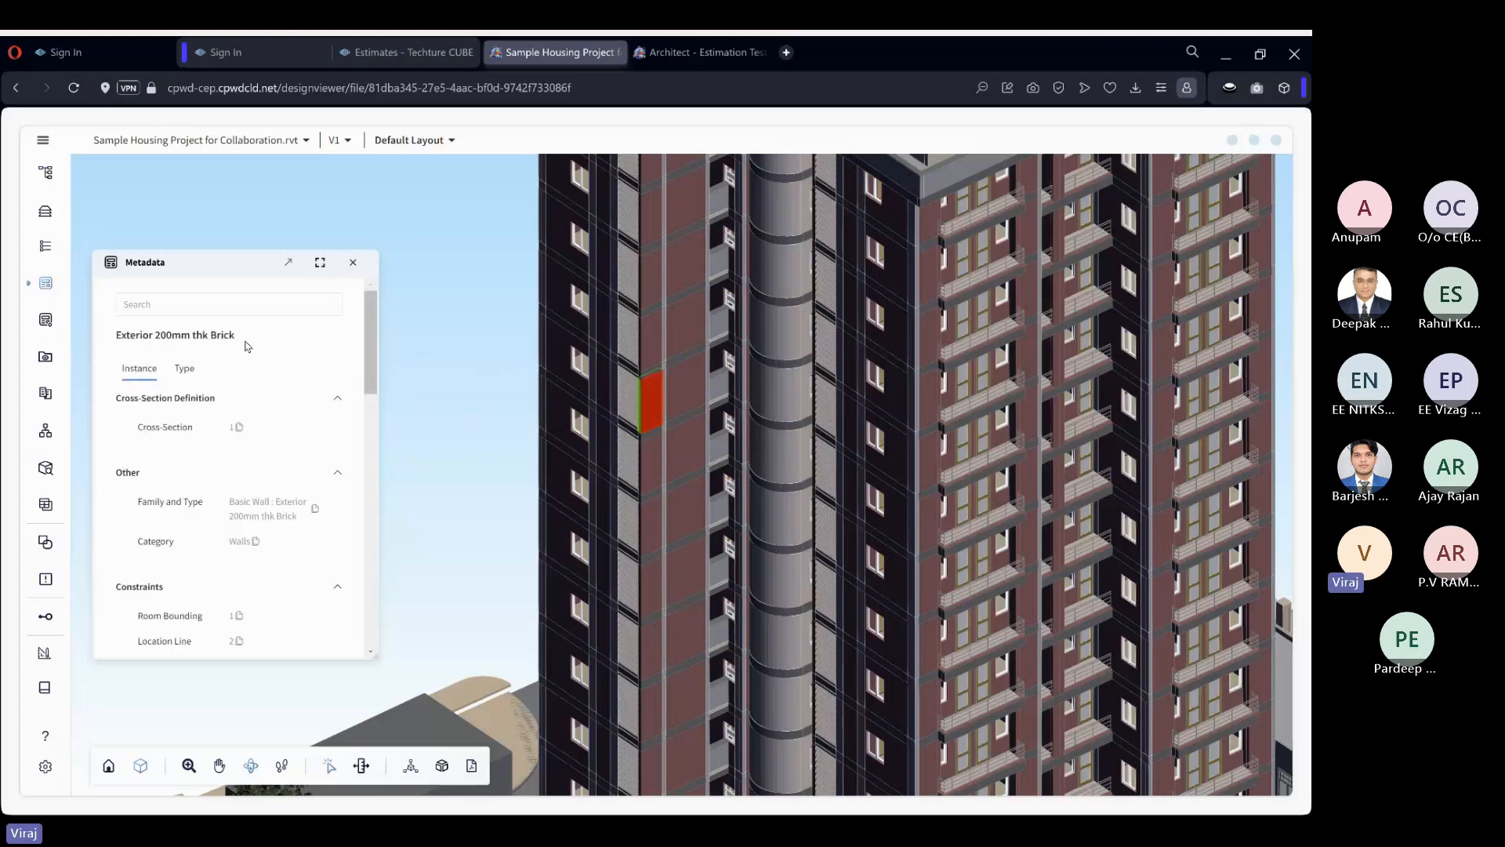
# Select the curved beam on the cylindrical facade and examine its Geometric Position and Structural instance properties.
pyautogui.click(778, 433)
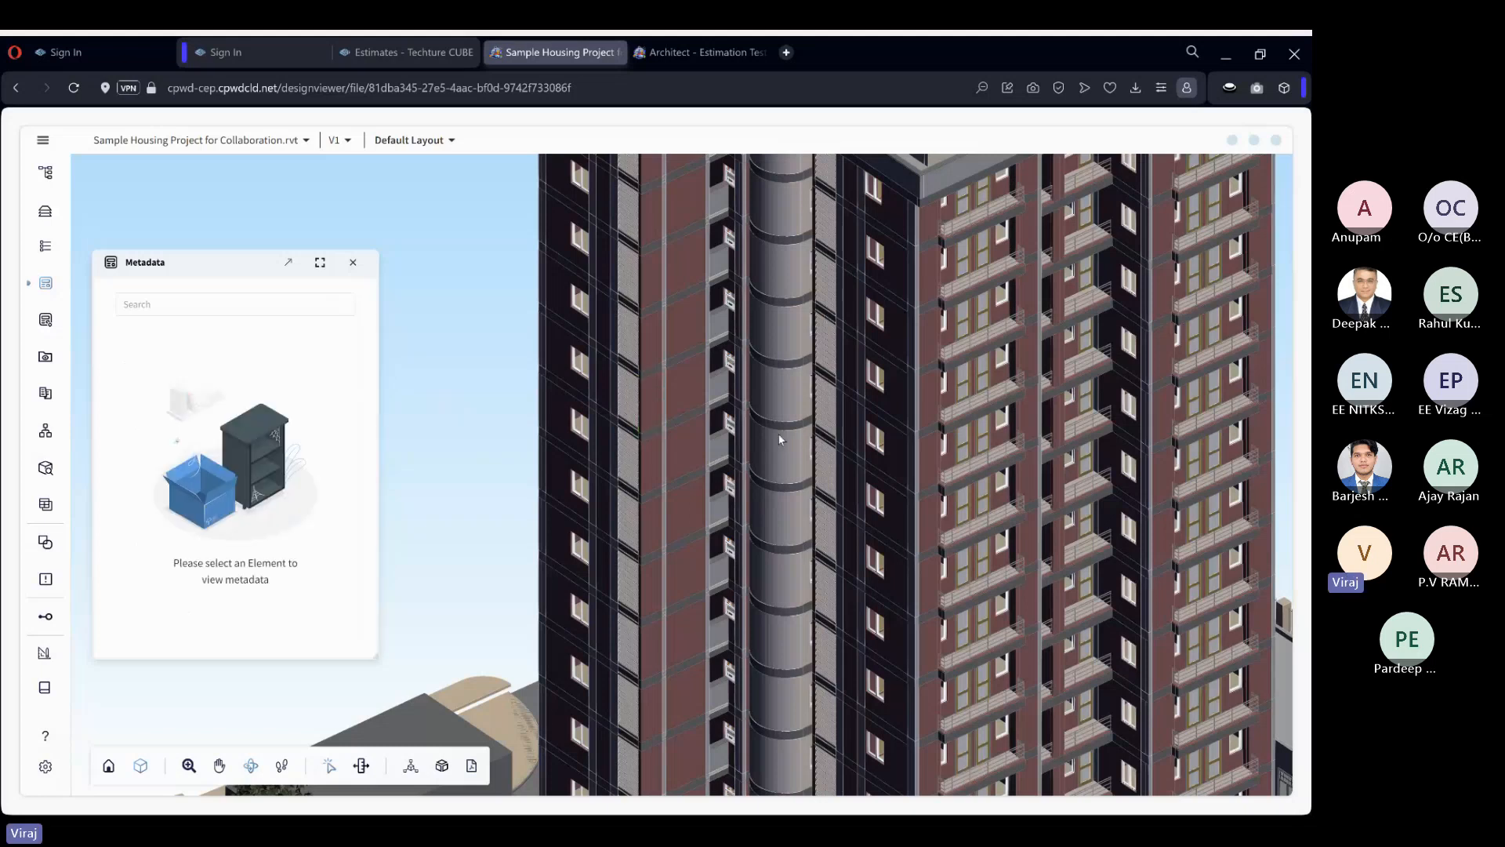
pyautogui.click(780, 430)
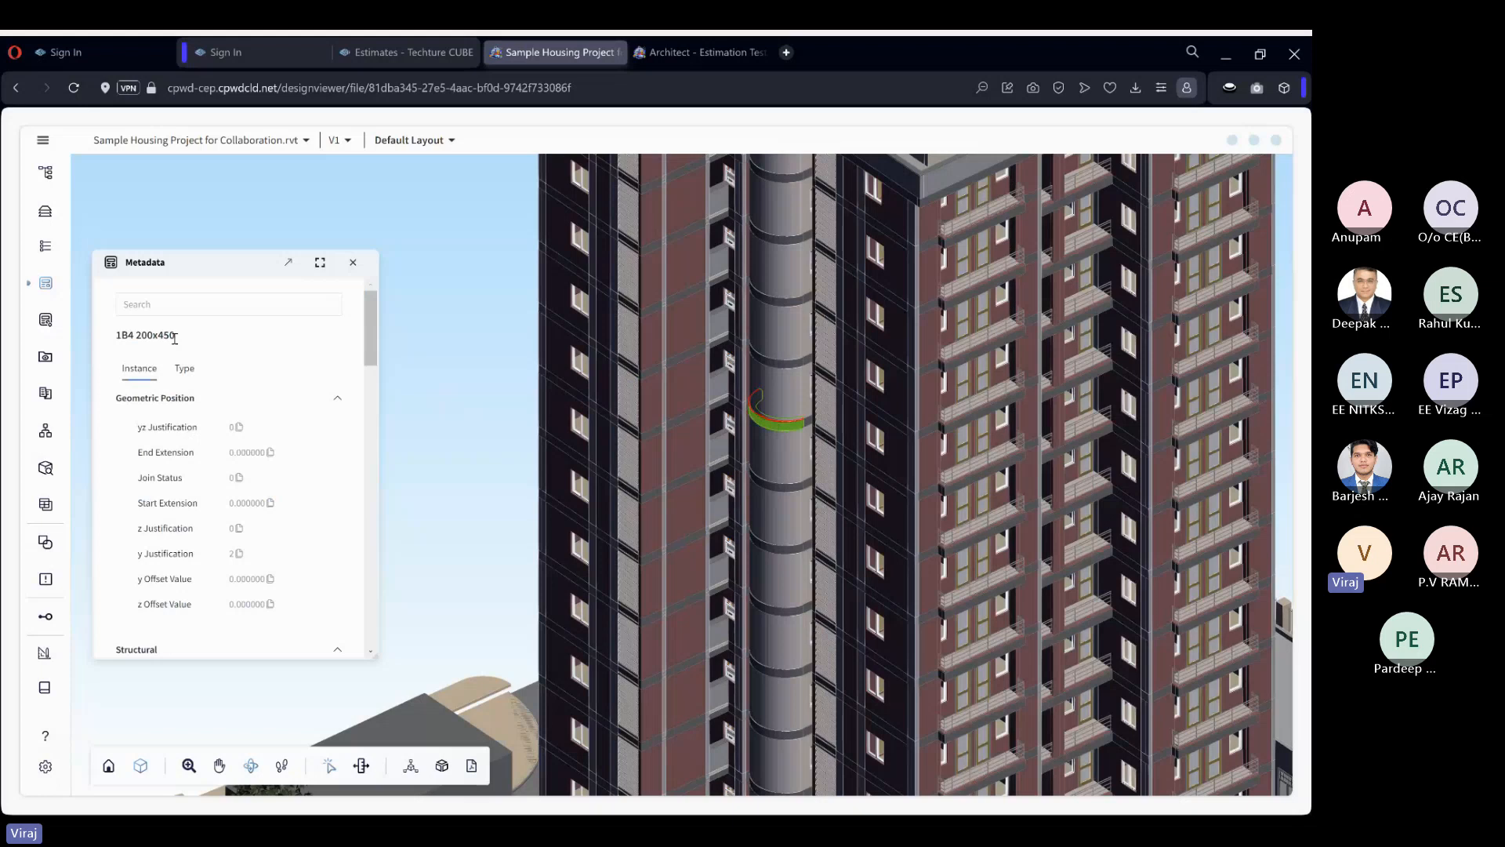
pyautogui.scroll(-3, 261, 552)
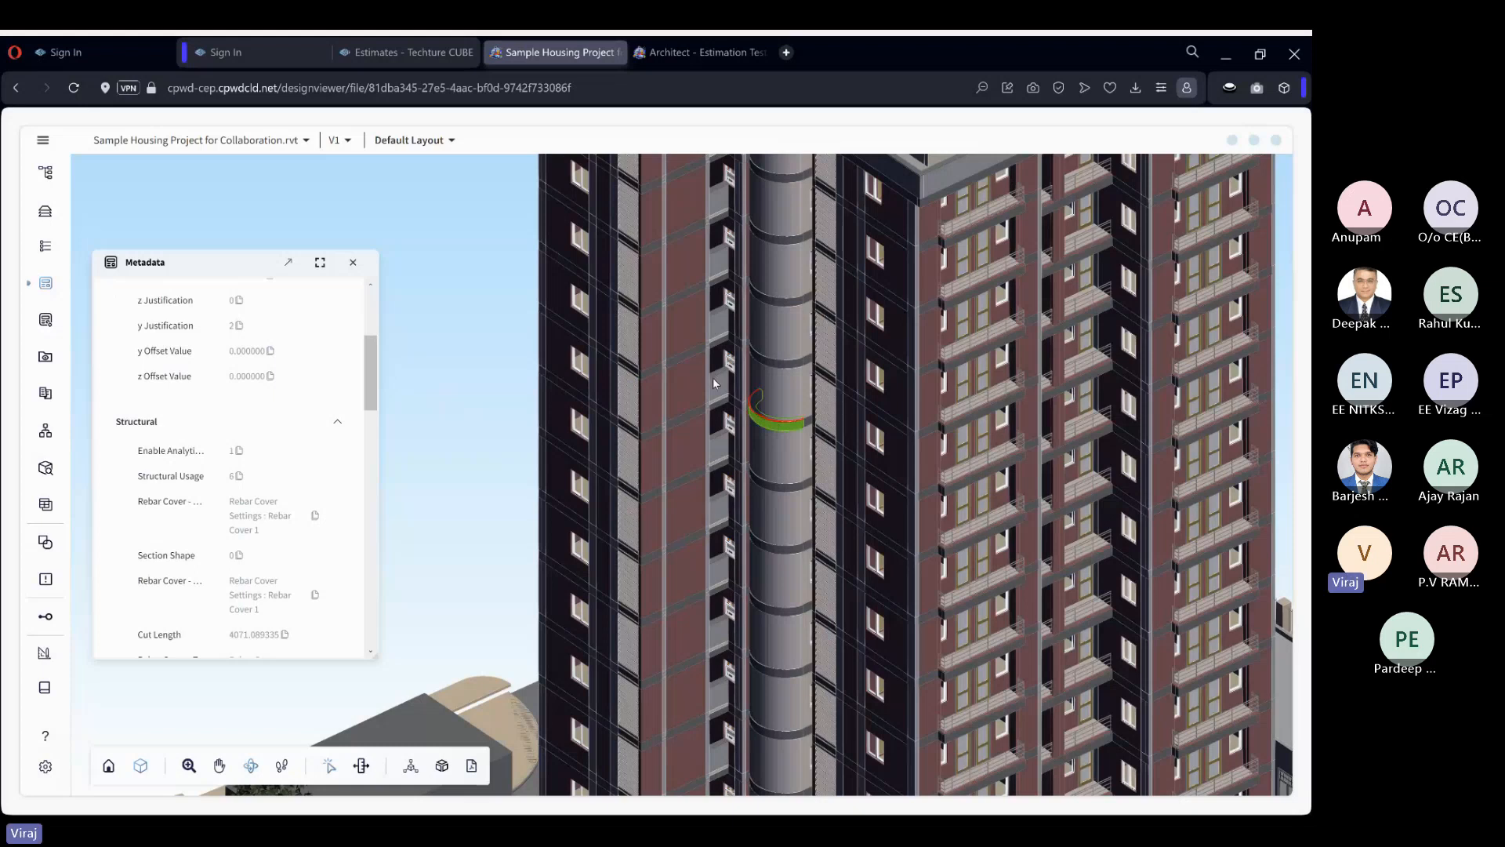
# Add a brick wall segment to the beam selection, review their combined metadata through Elements, and clear the selection.
pyautogui.click(677, 392)
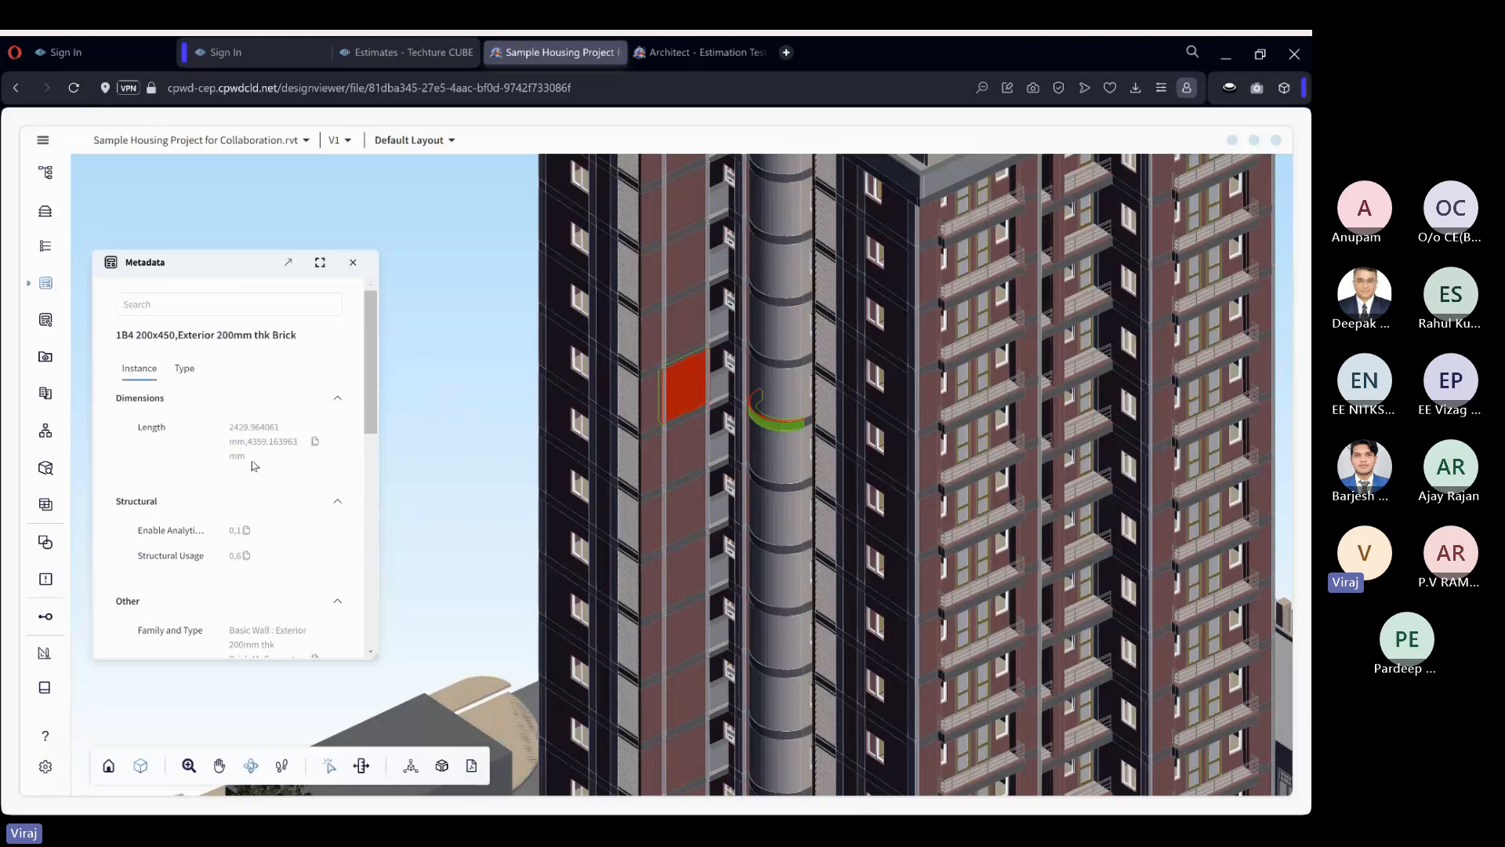
pyautogui.scroll(-2, 256, 445)
pyautogui.scroll(2, 257, 369)
pyautogui.scroll(-6, 252, 454)
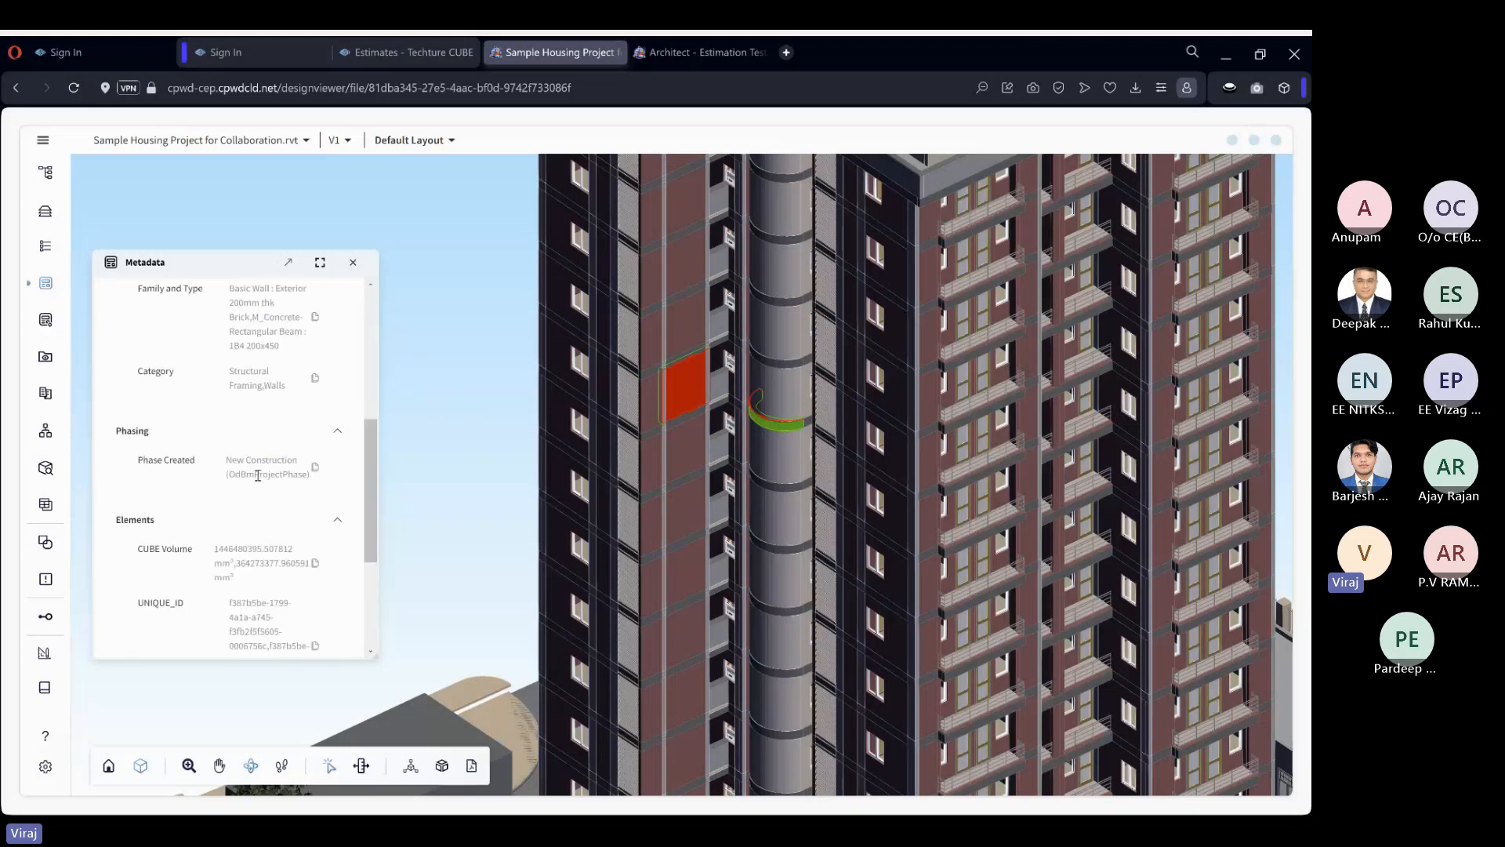
pyautogui.scroll(6, 252, 454)
pyautogui.click(476, 413)
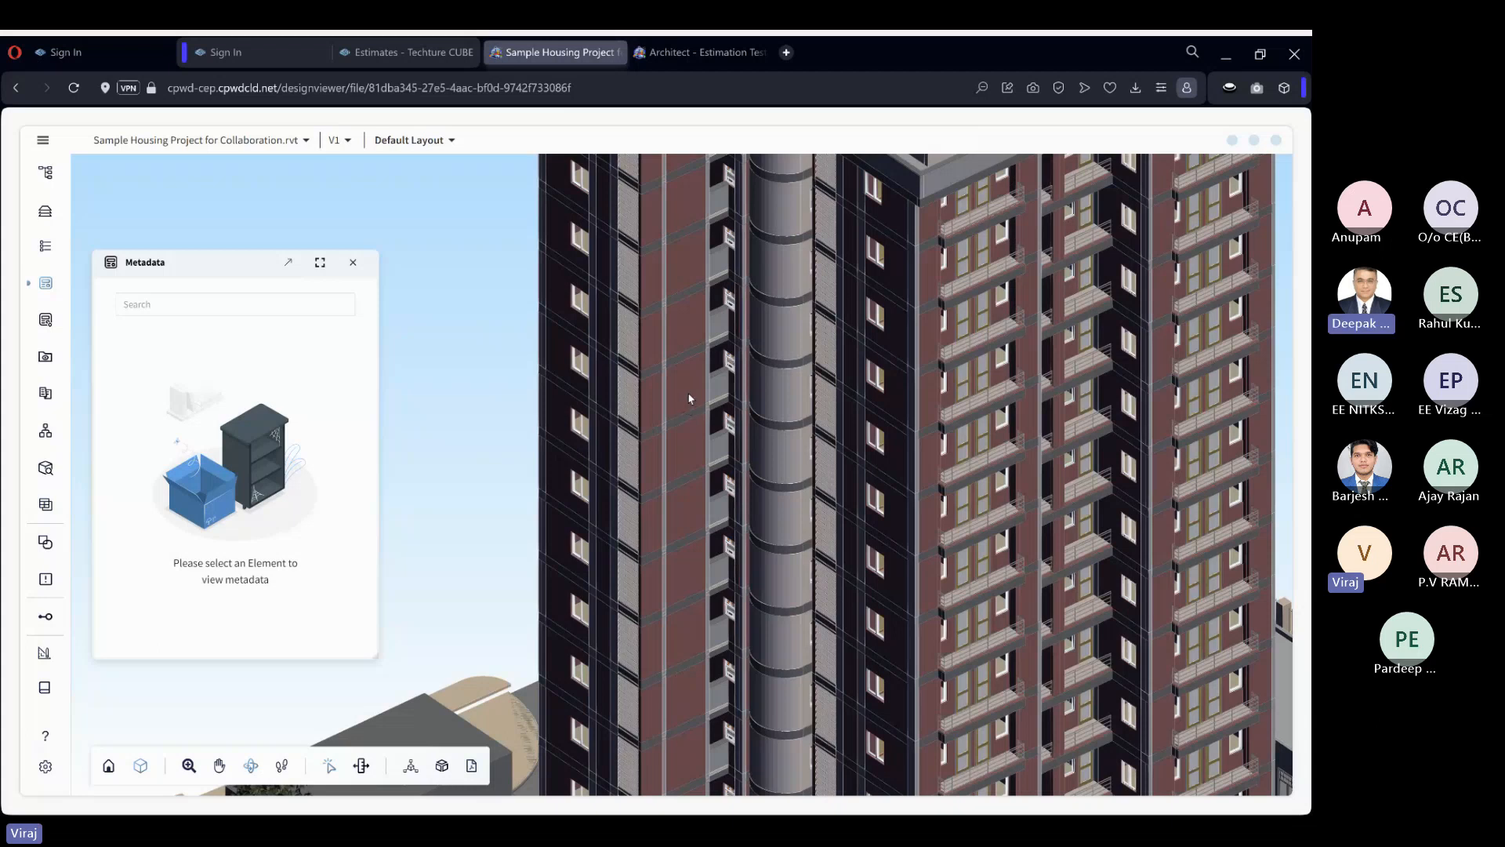
# Select only the brick wall segment and examine its instance properties down to the Elements group.
pyautogui.click(686, 405)
pyautogui.scroll(-5, 306, 422)
pyautogui.scroll(-3, 306, 422)
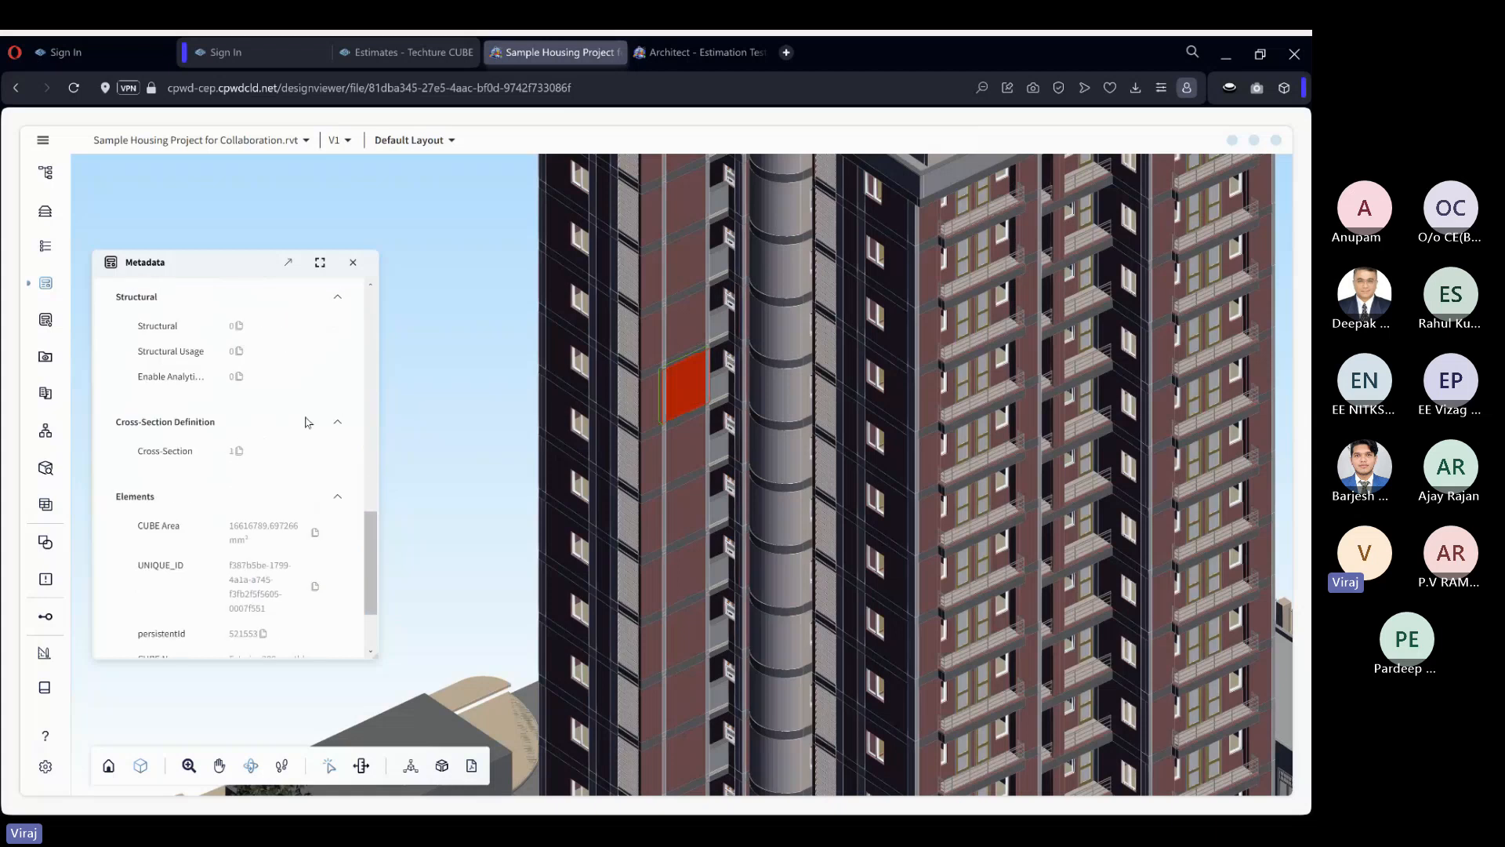
pyautogui.scroll(10, 236, 353)
# Filter the wall's metadata by "vol" and by "are" to find its volume and area, and clear the filter.
pyautogui.click(209, 312)
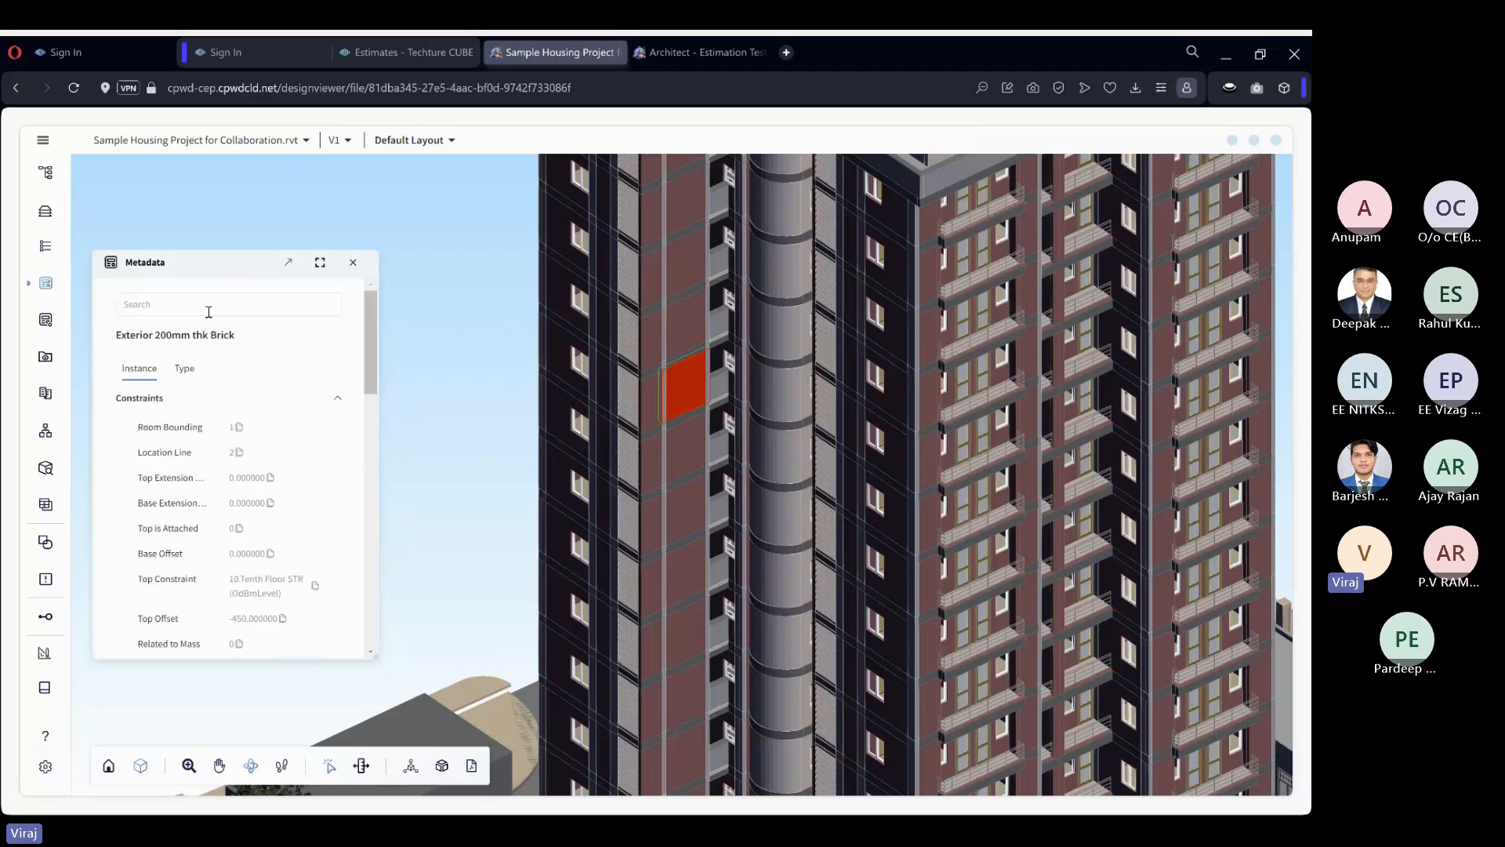
pyautogui.write('vol')
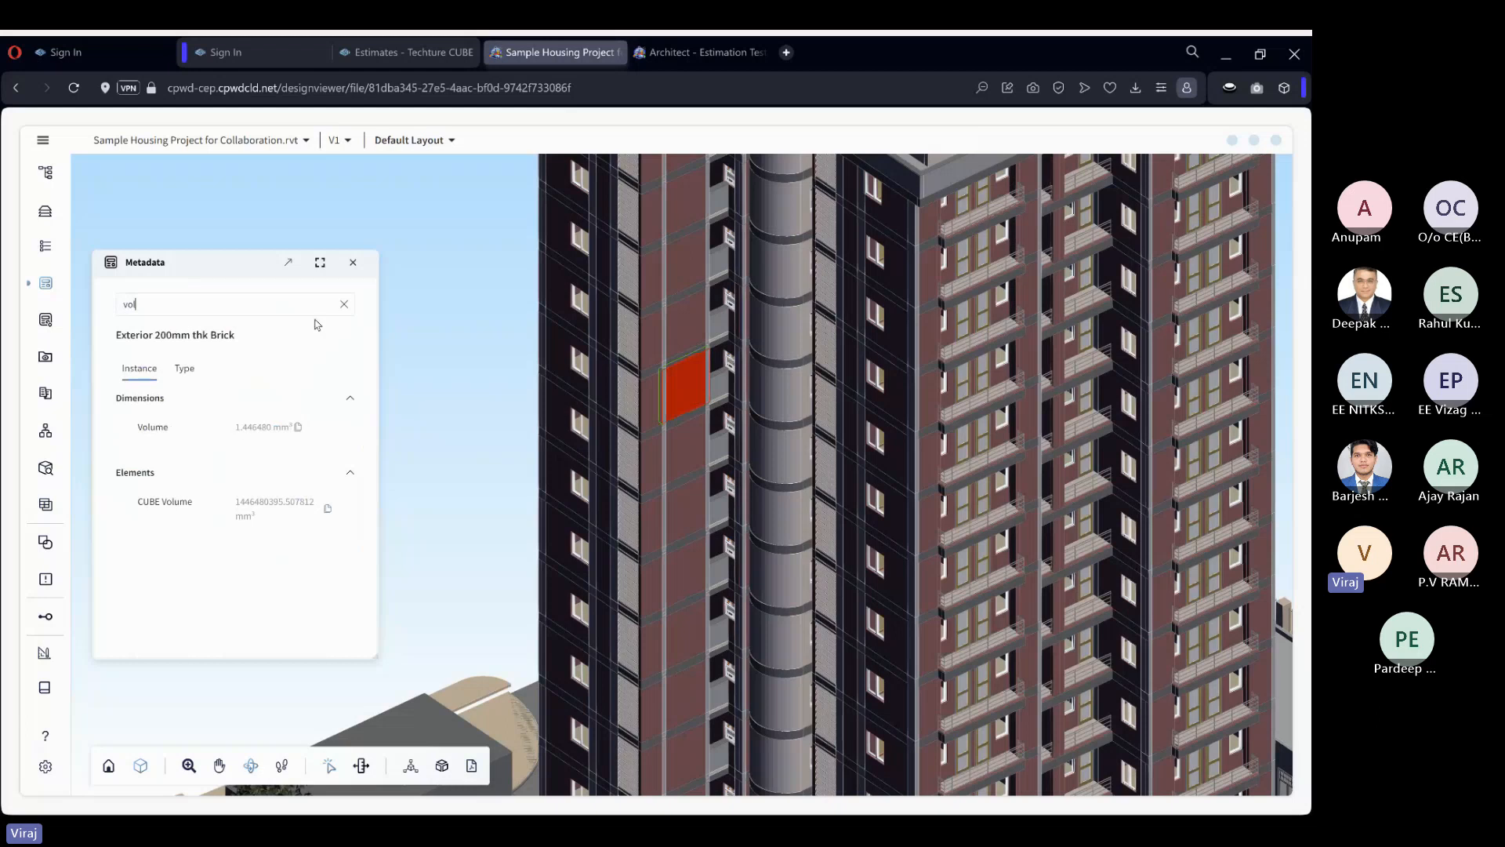
pyautogui.click(343, 304)
pyautogui.write('are')
pyautogui.click(350, 306)
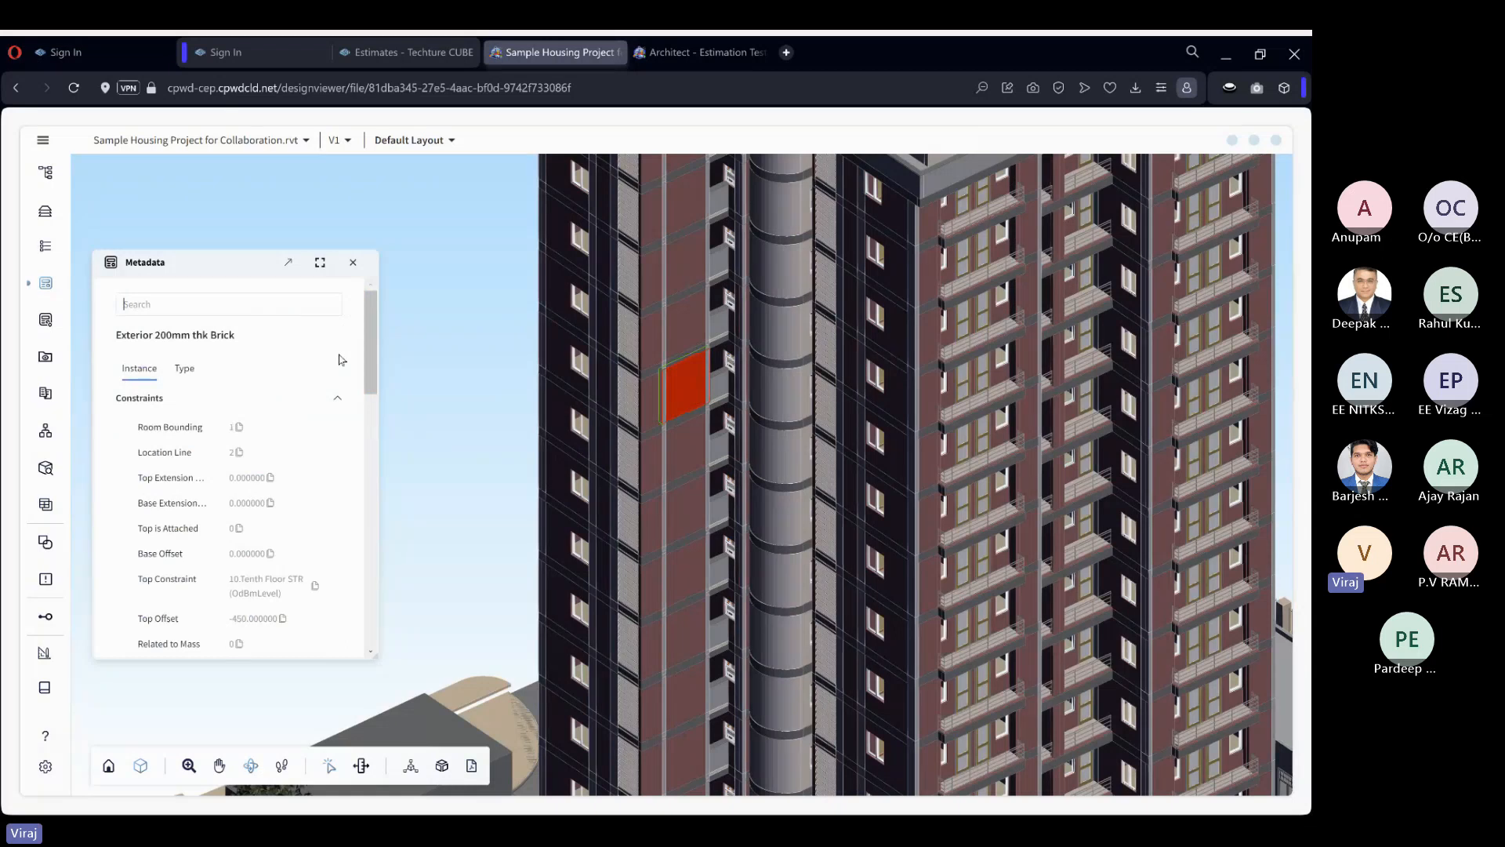
pyautogui.click(399, 275)
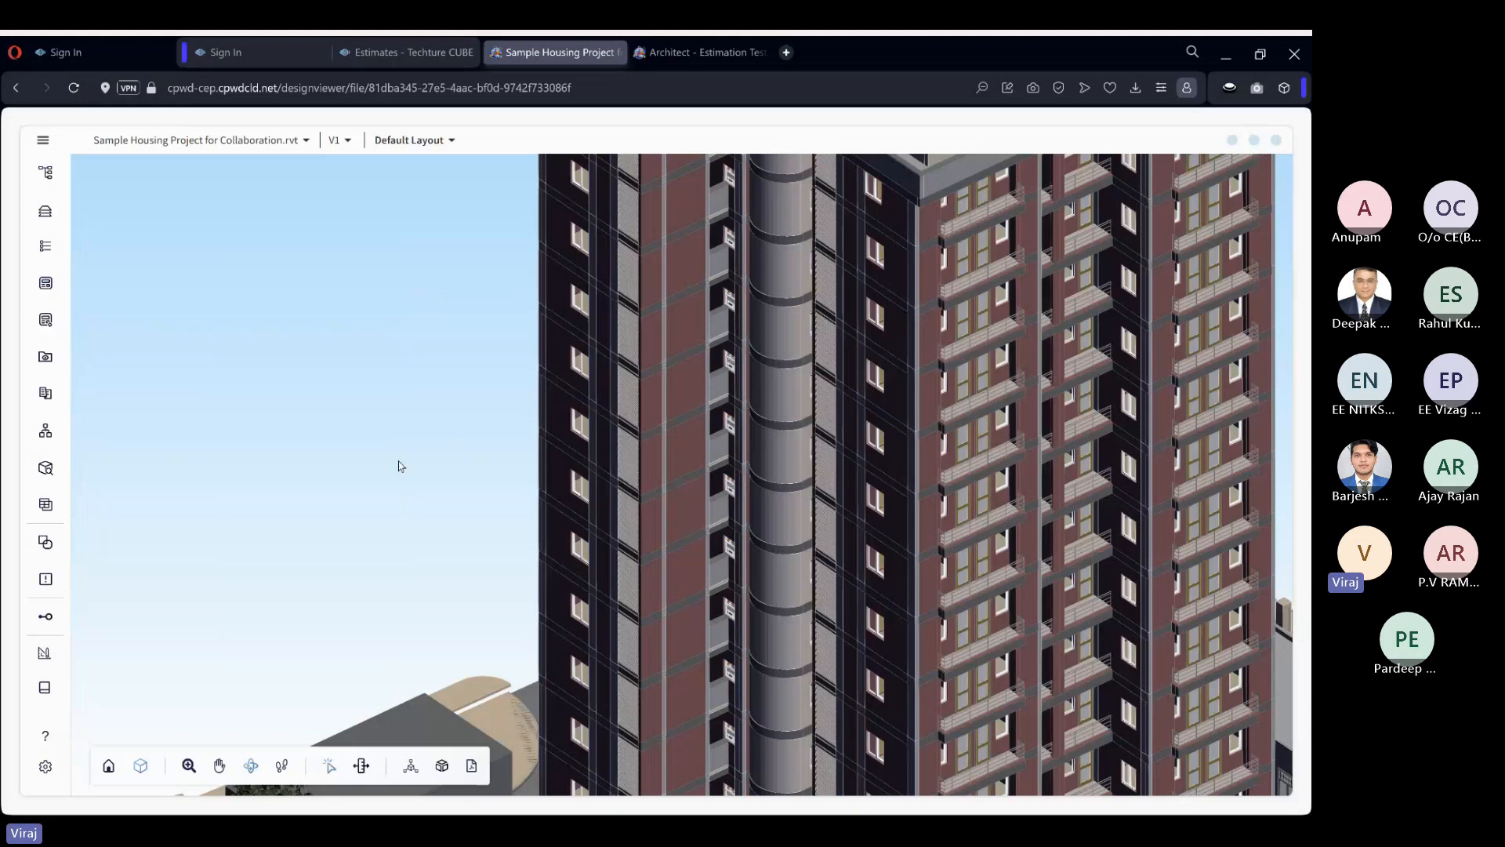
# Open the Data Bank at full size, examine the list of model elements and quantities, and restore its smaller size.
pyautogui.click(47, 505)
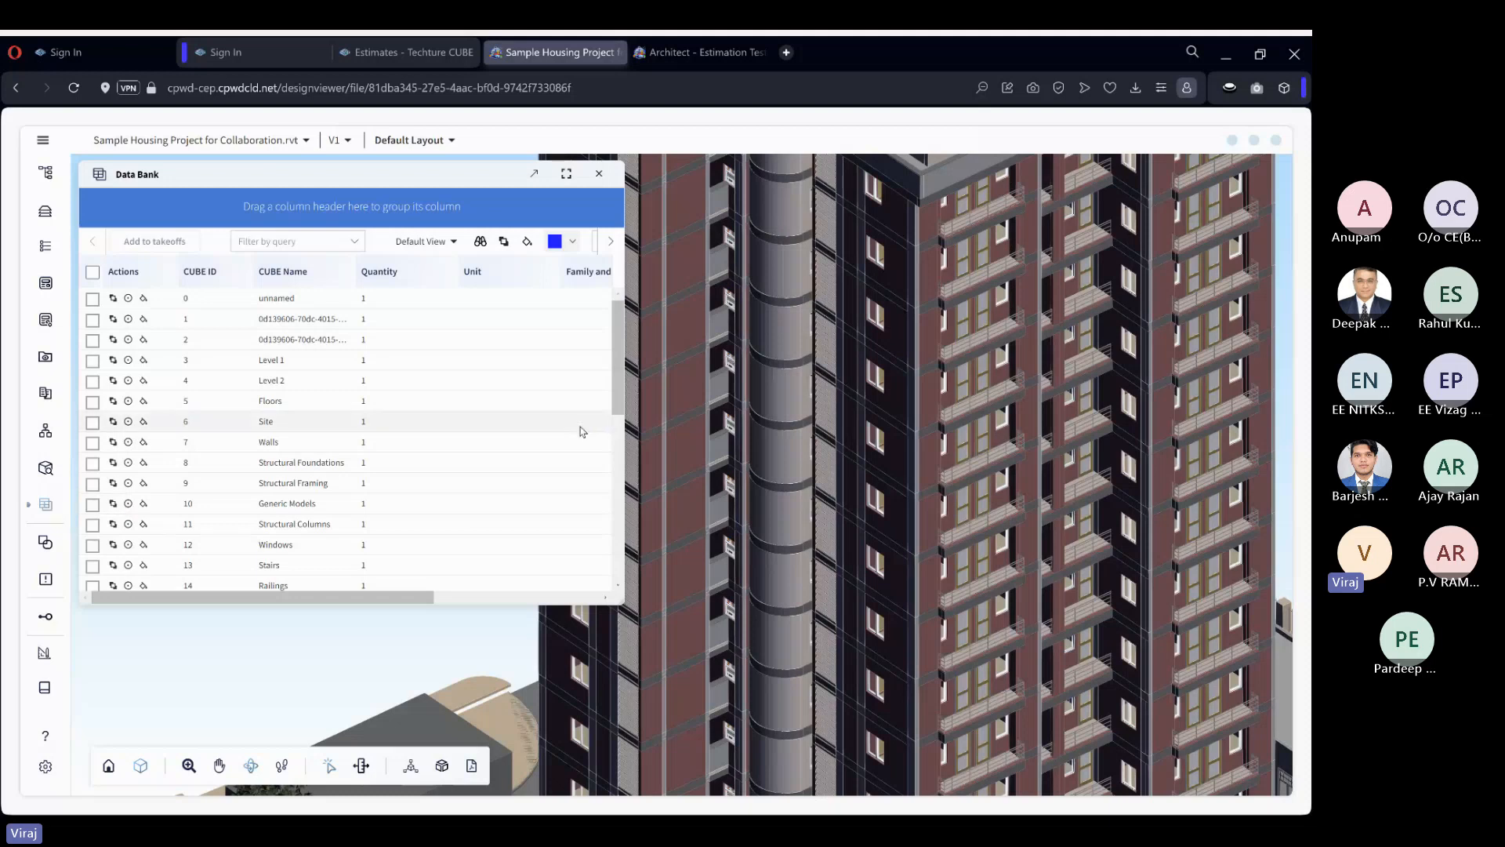
pyautogui.click(568, 176)
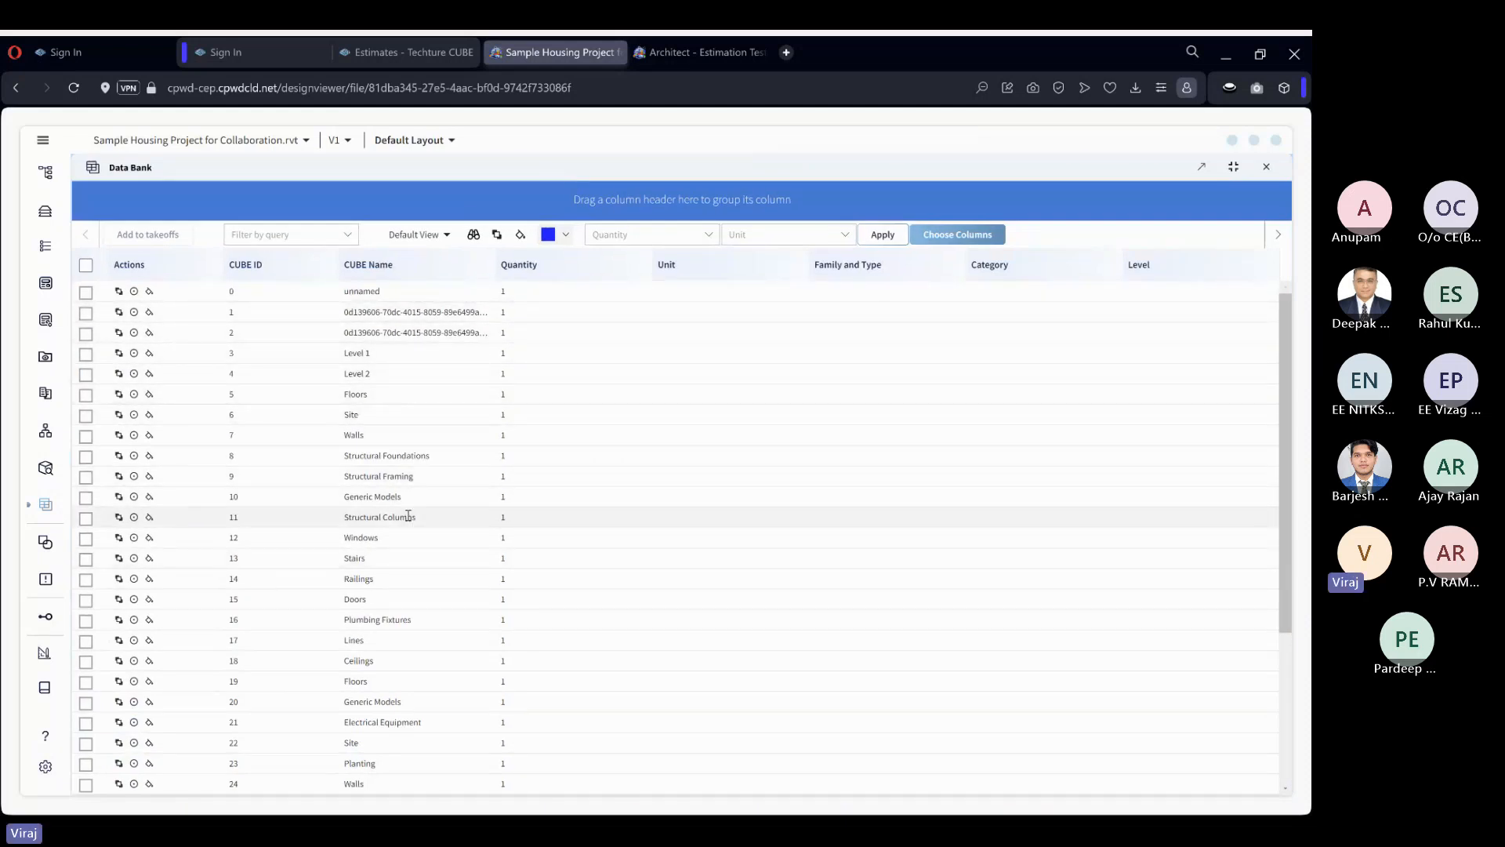
pyautogui.scroll(-3, 423, 458)
pyautogui.scroll(-3, 424, 459)
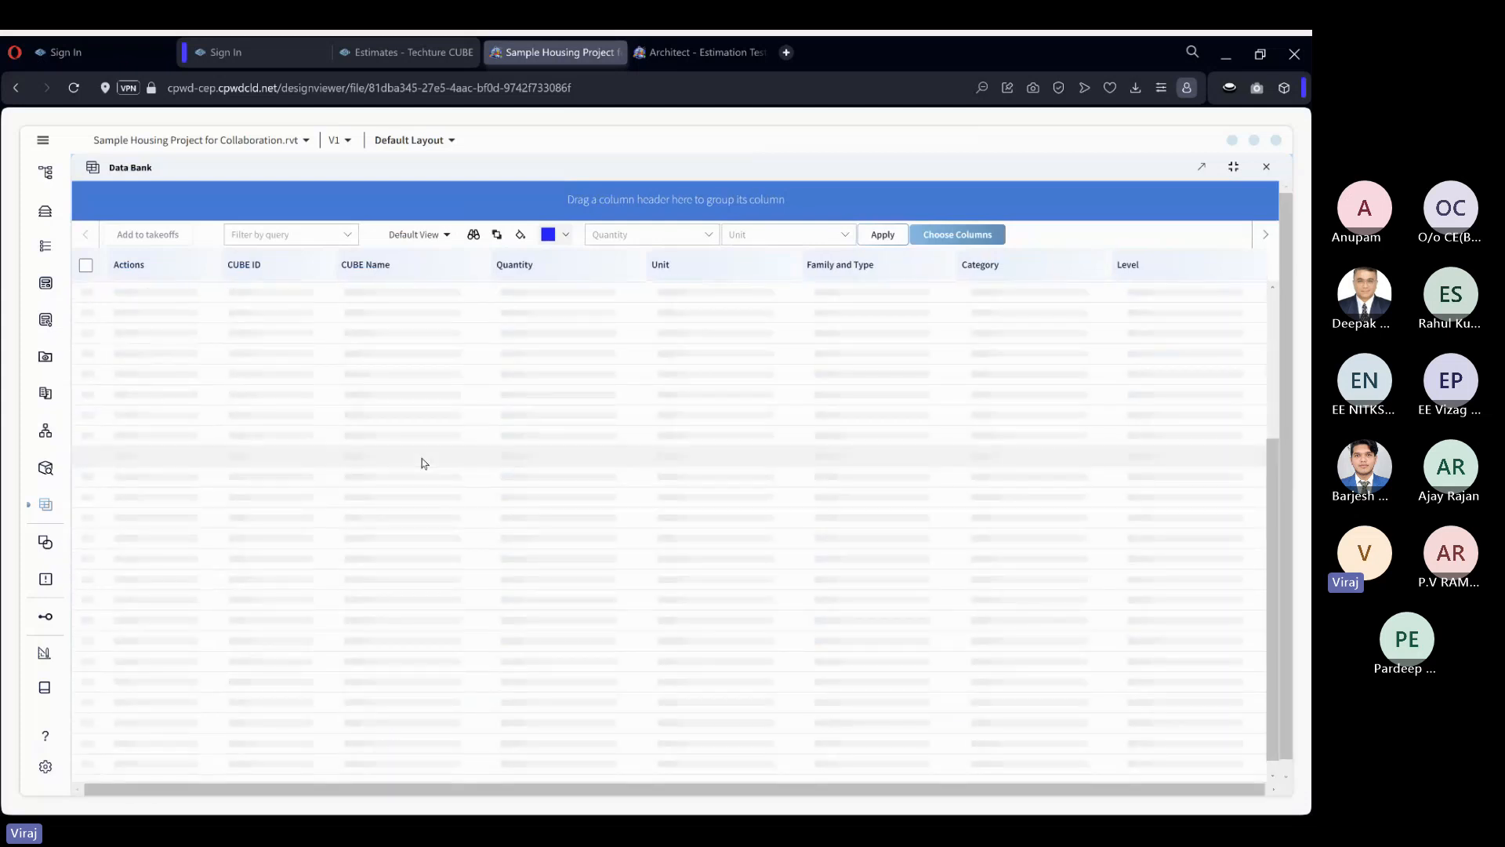
pyautogui.scroll(-10, 439, 427)
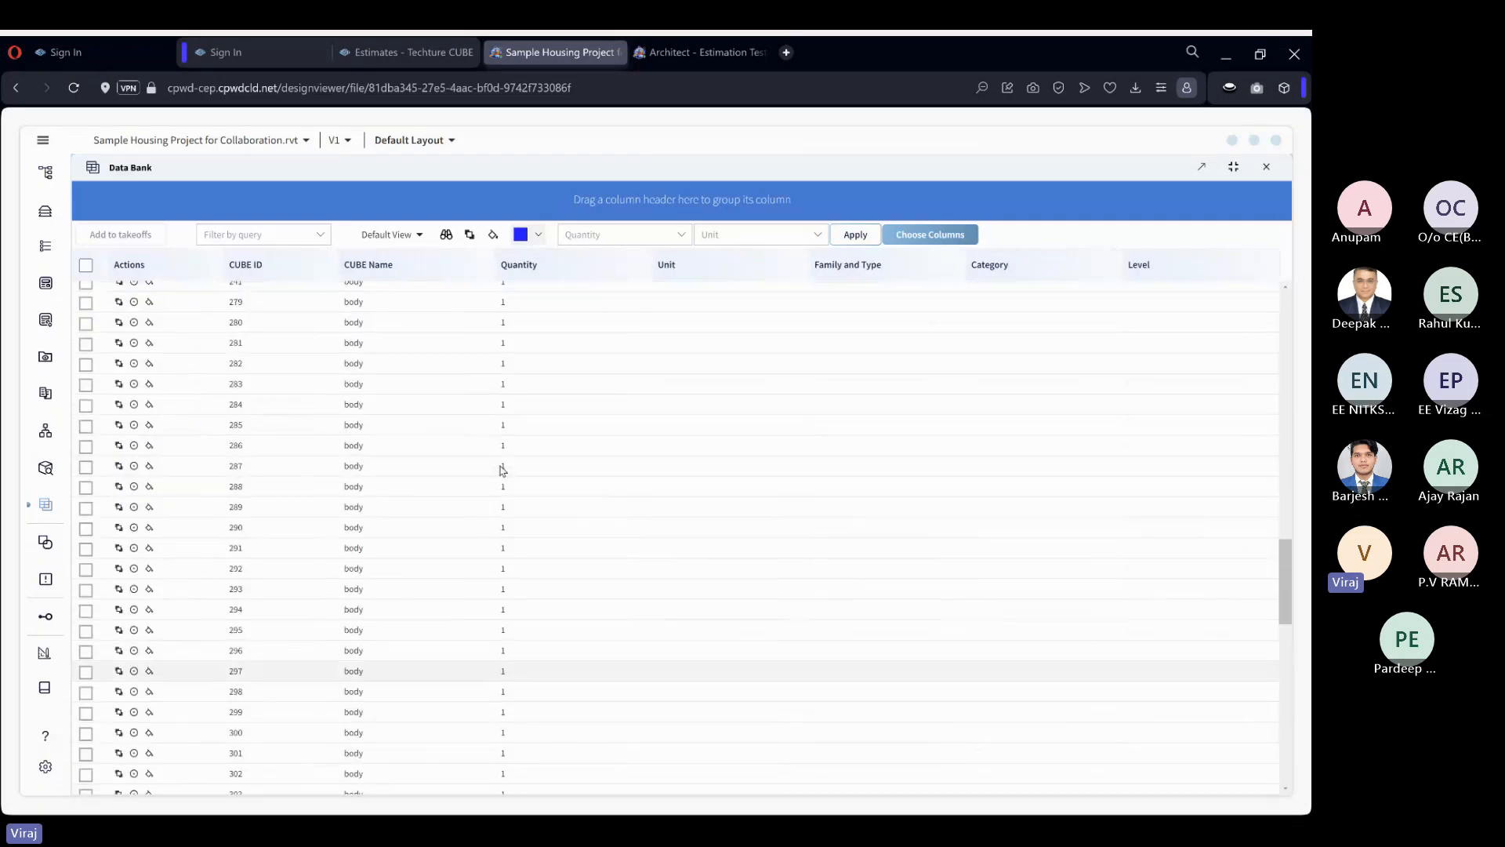
pyautogui.scroll(15, 503, 471)
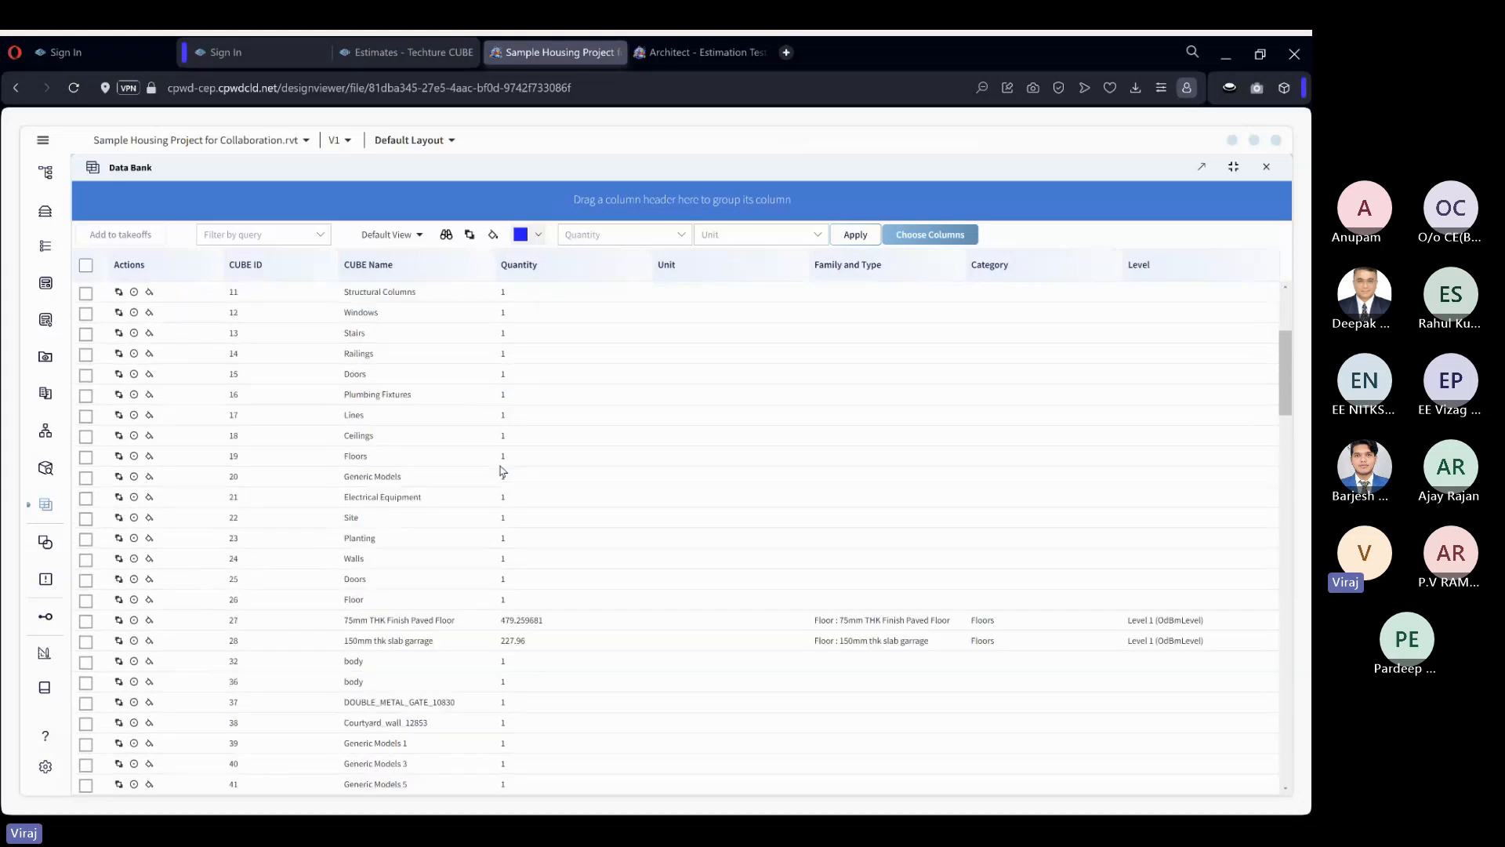
pyautogui.scroll(3, 503, 470)
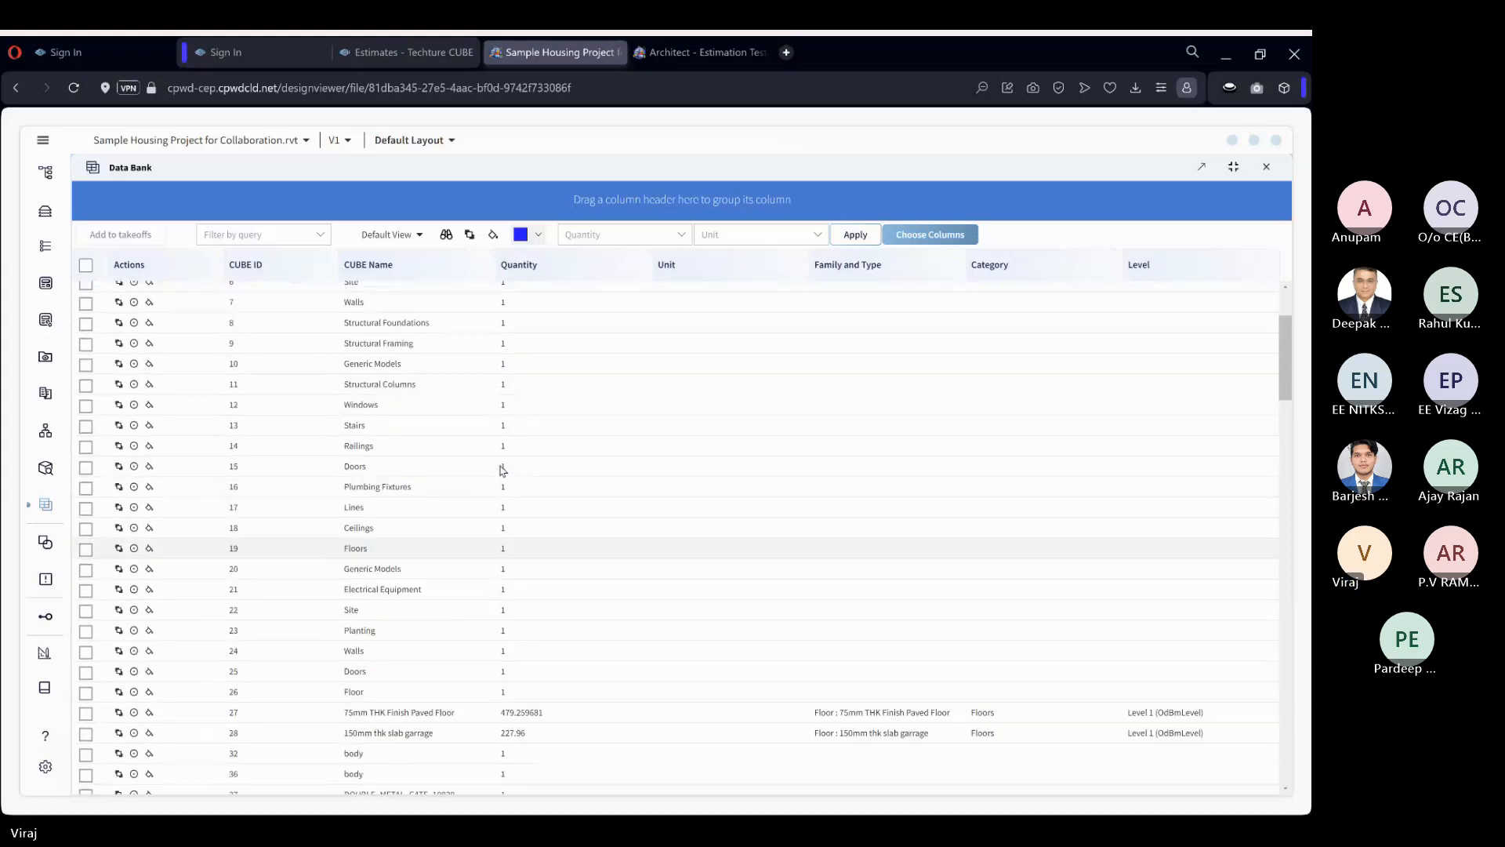
pyautogui.click(1235, 168)
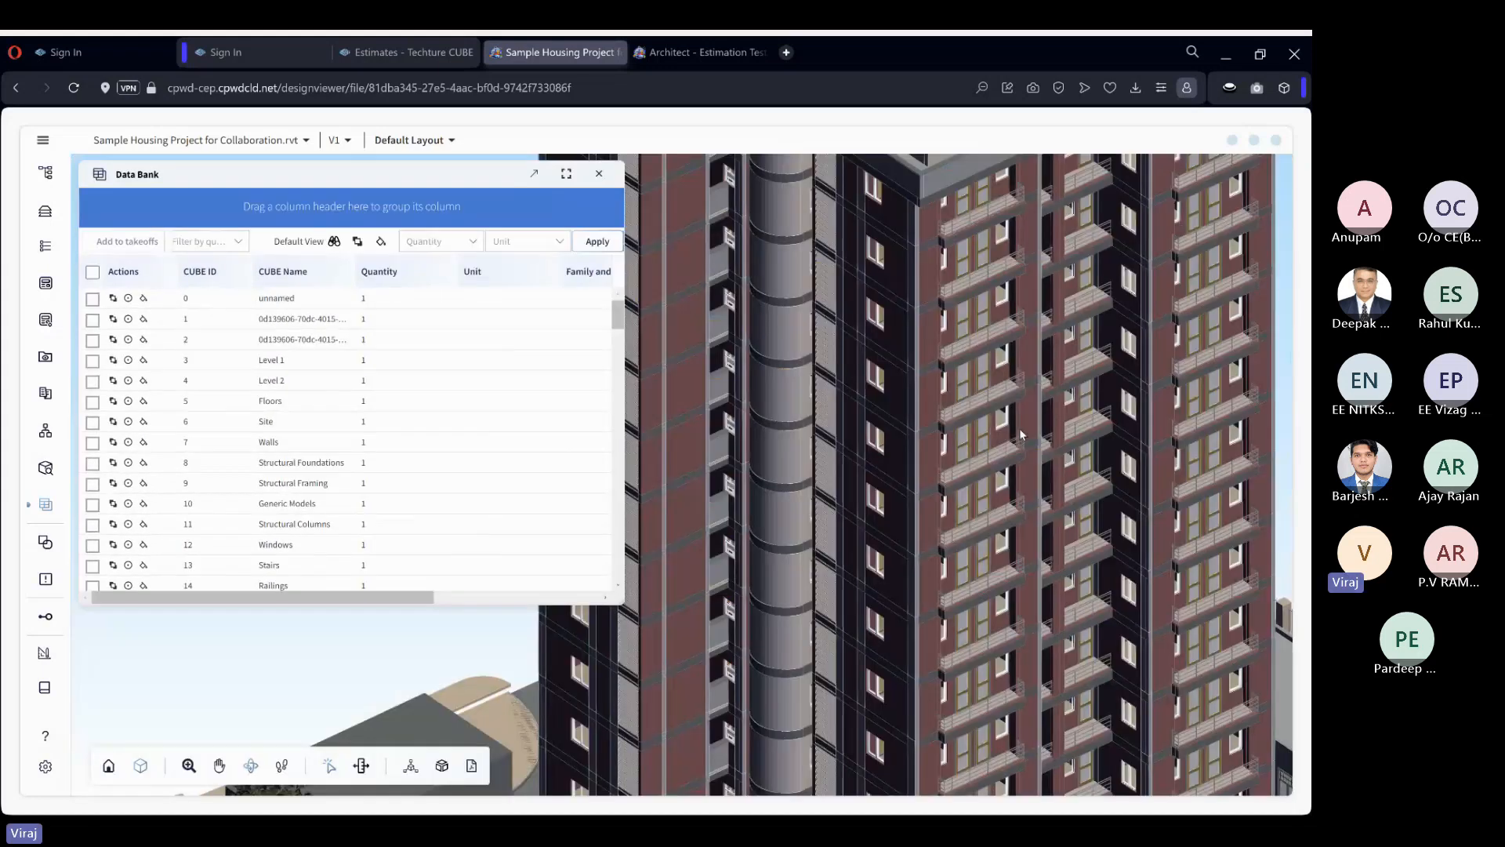
# Widen the Data Bank beside the model and group its elements by Category.
pyautogui.moveTo(1021, 433); pyautogui.dragTo(814, 477)
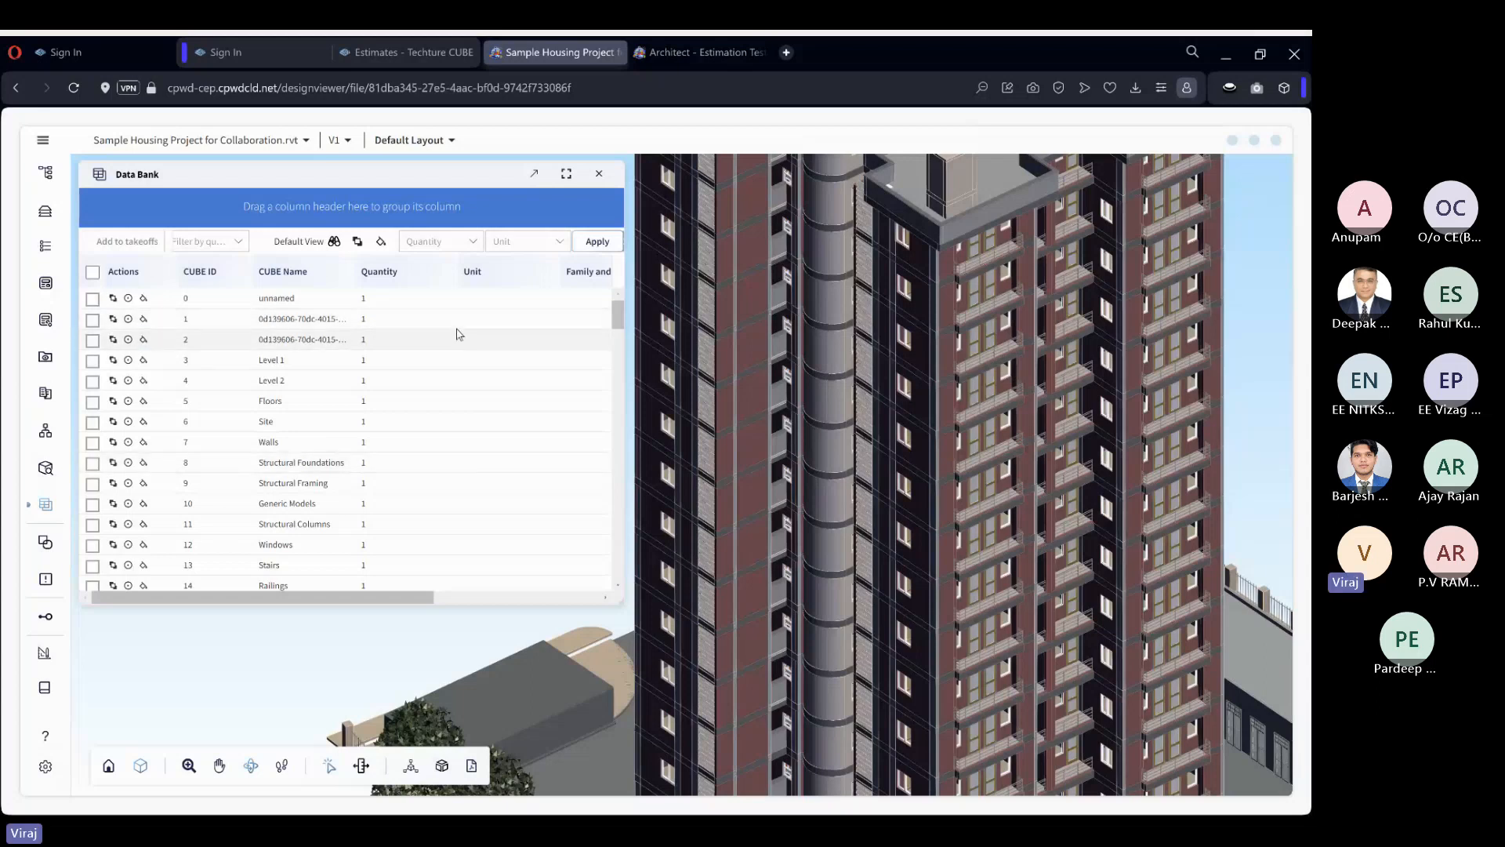
pyautogui.moveTo(625, 411); pyautogui.dragTo(809, 413)
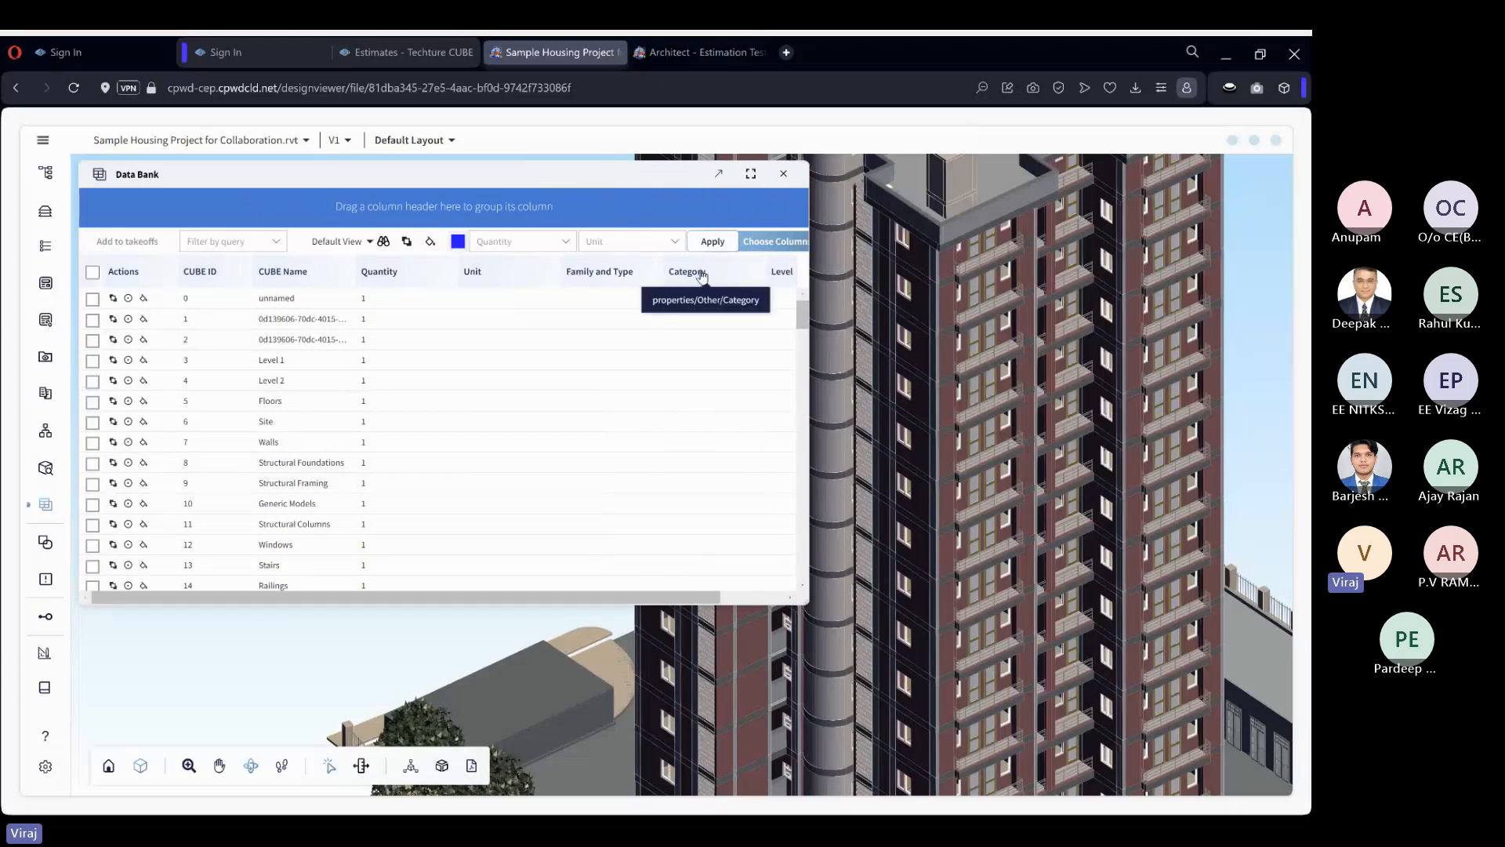
pyautogui.moveTo(700, 273); pyautogui.dragTo(355, 202)
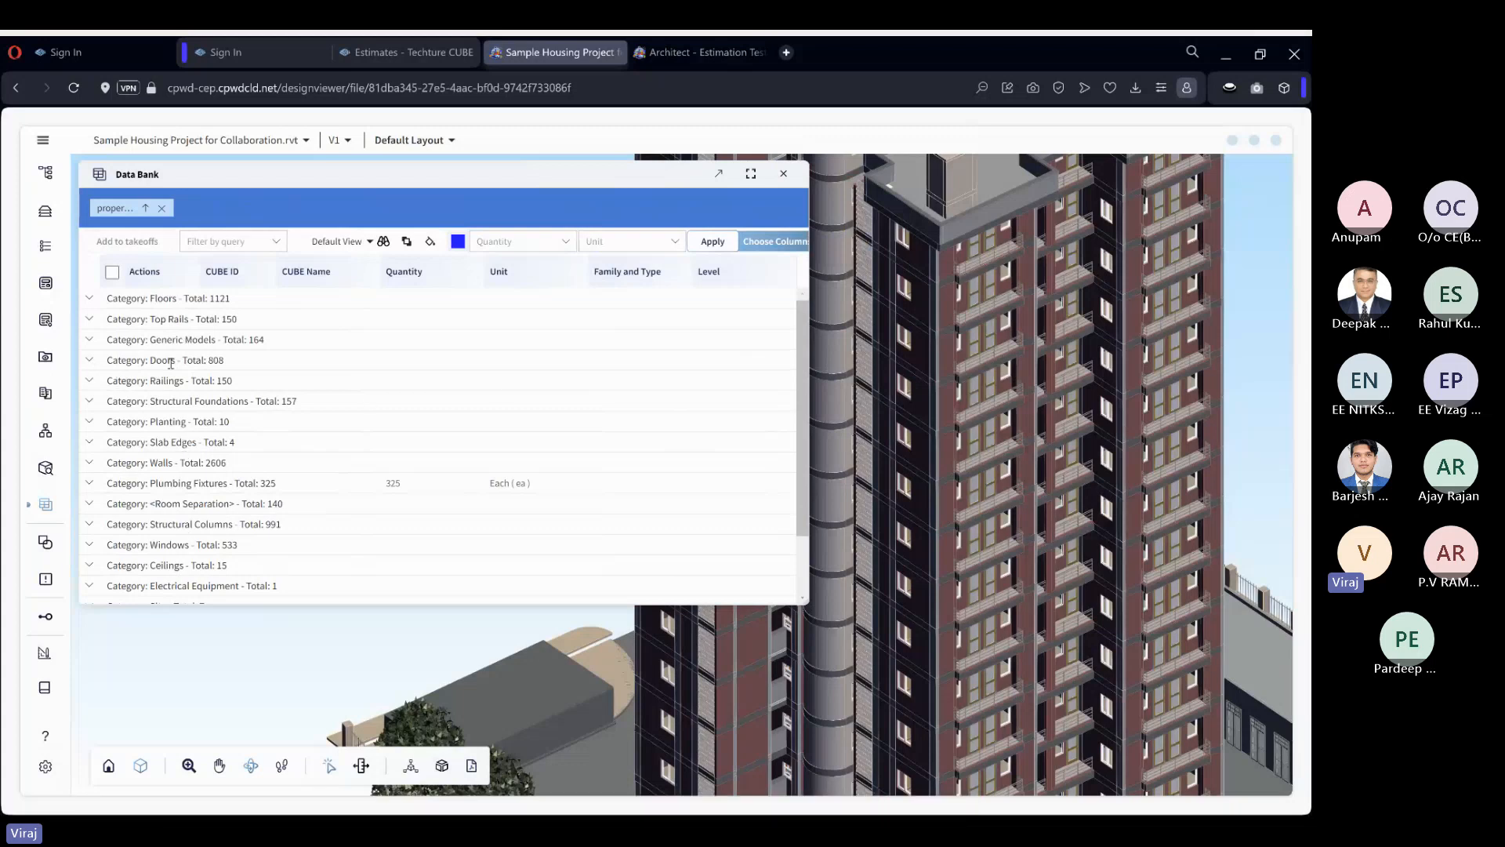
# Expand the Doors category to review its elements, collapse it, and expand the Structural Foundations category.
pyautogui.click(90, 361)
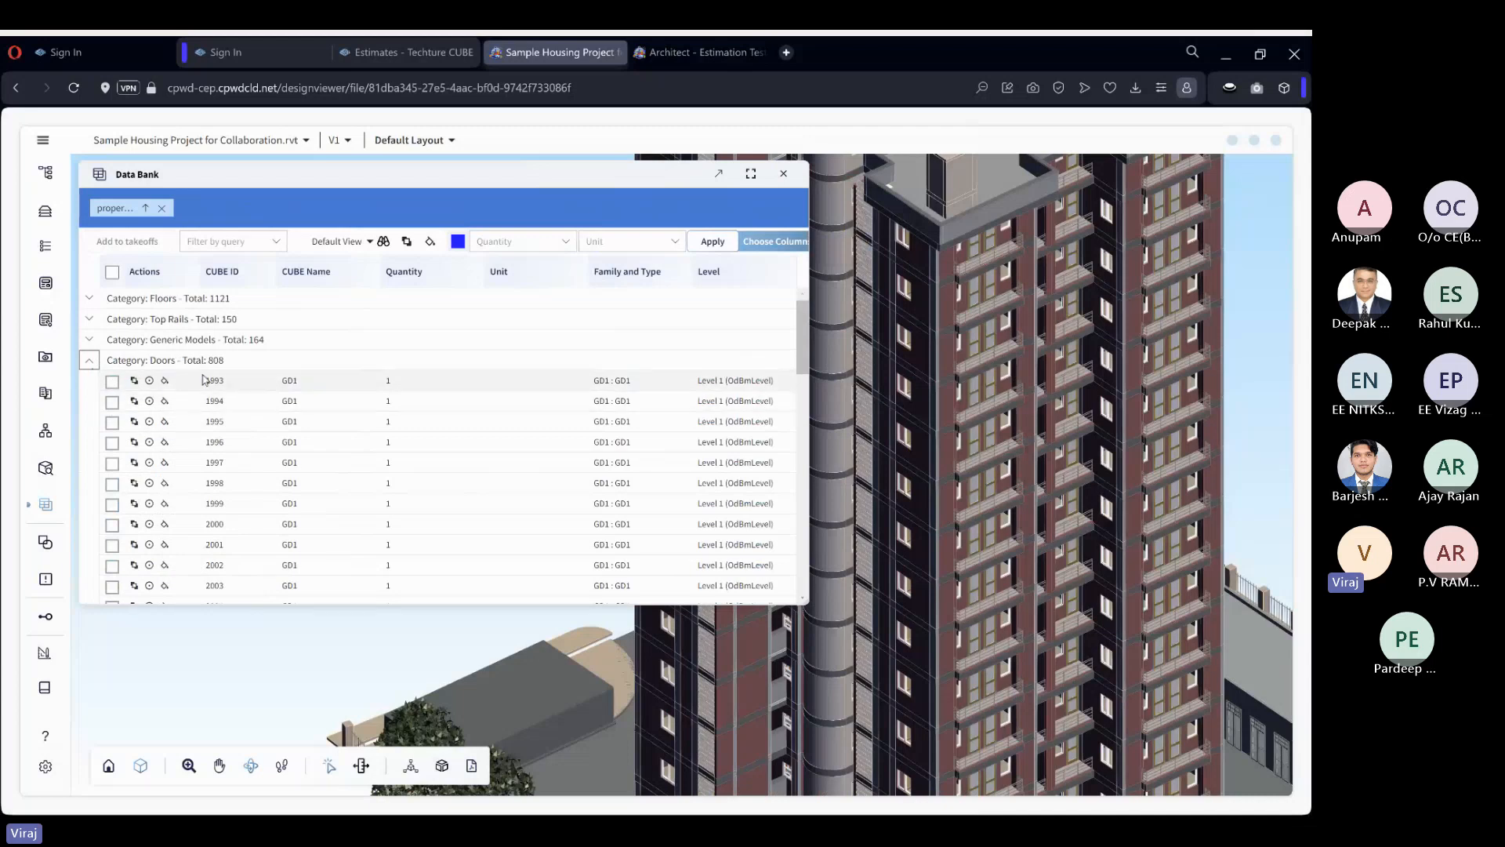
pyautogui.scroll(-2, 330, 459)
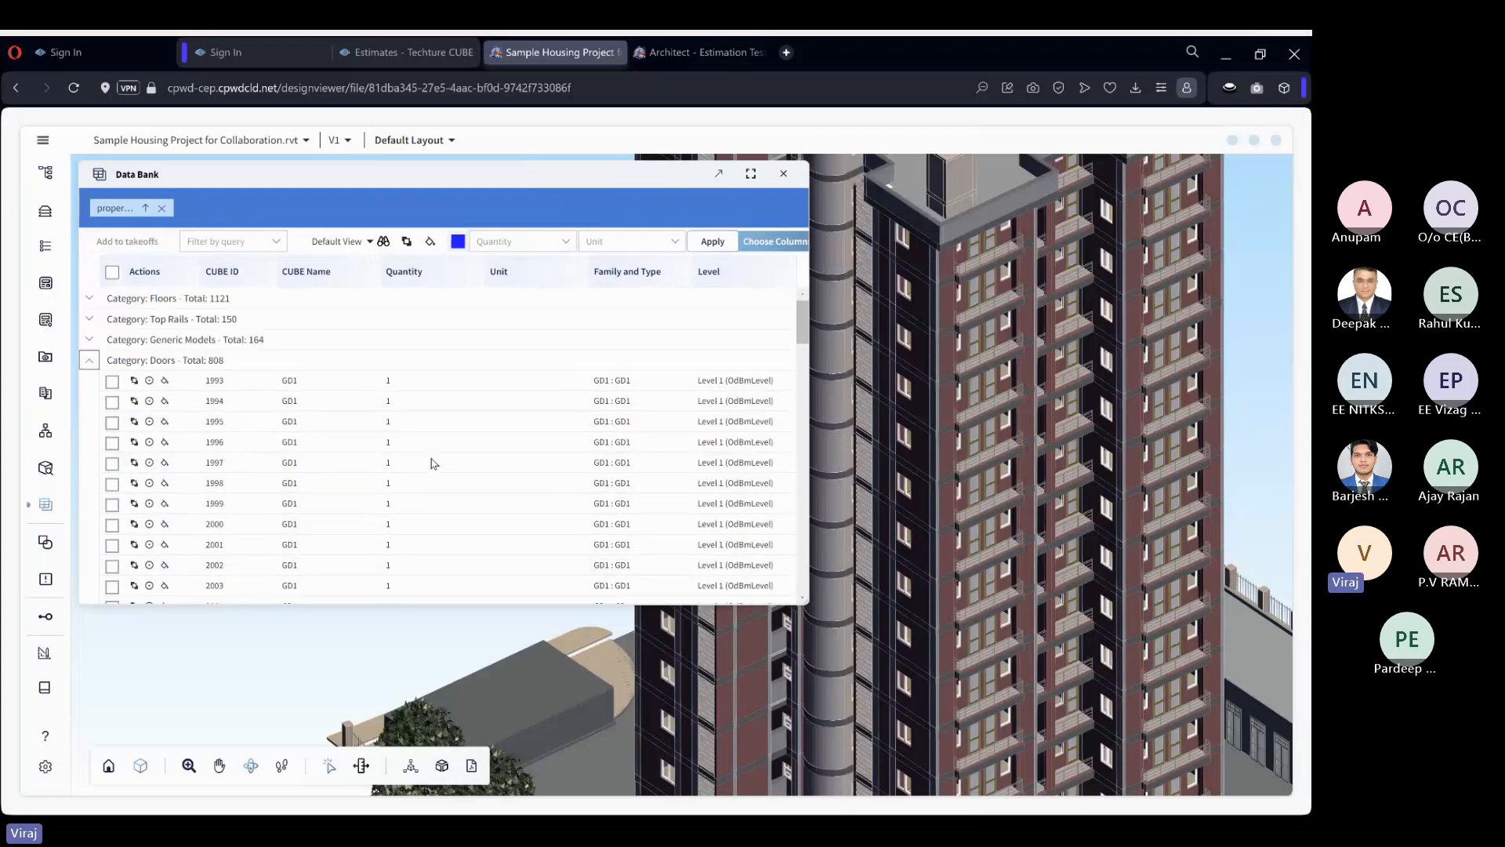
pyautogui.click(89, 360)
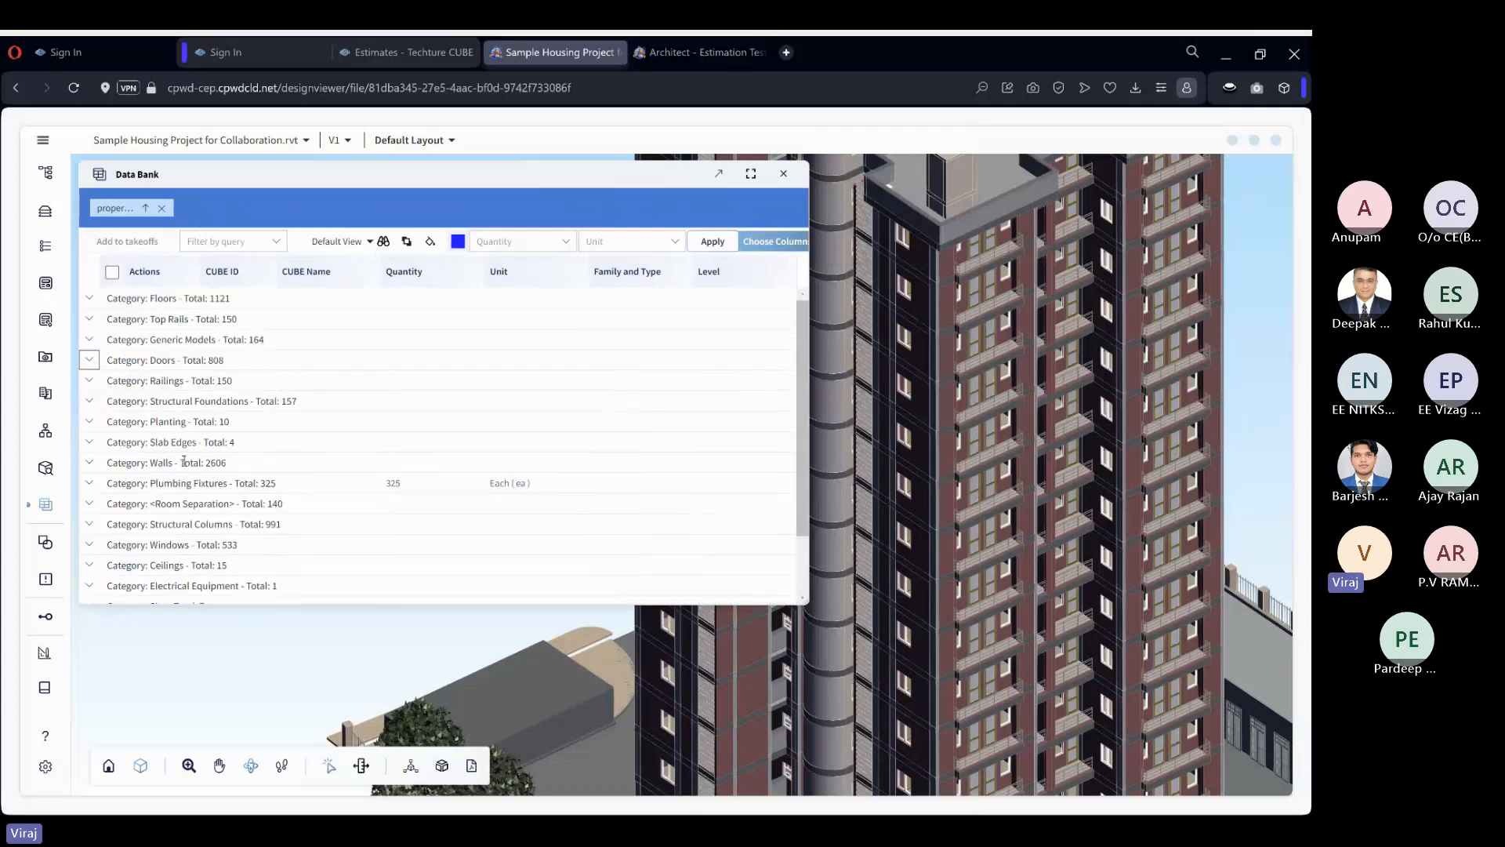
pyautogui.click(91, 403)
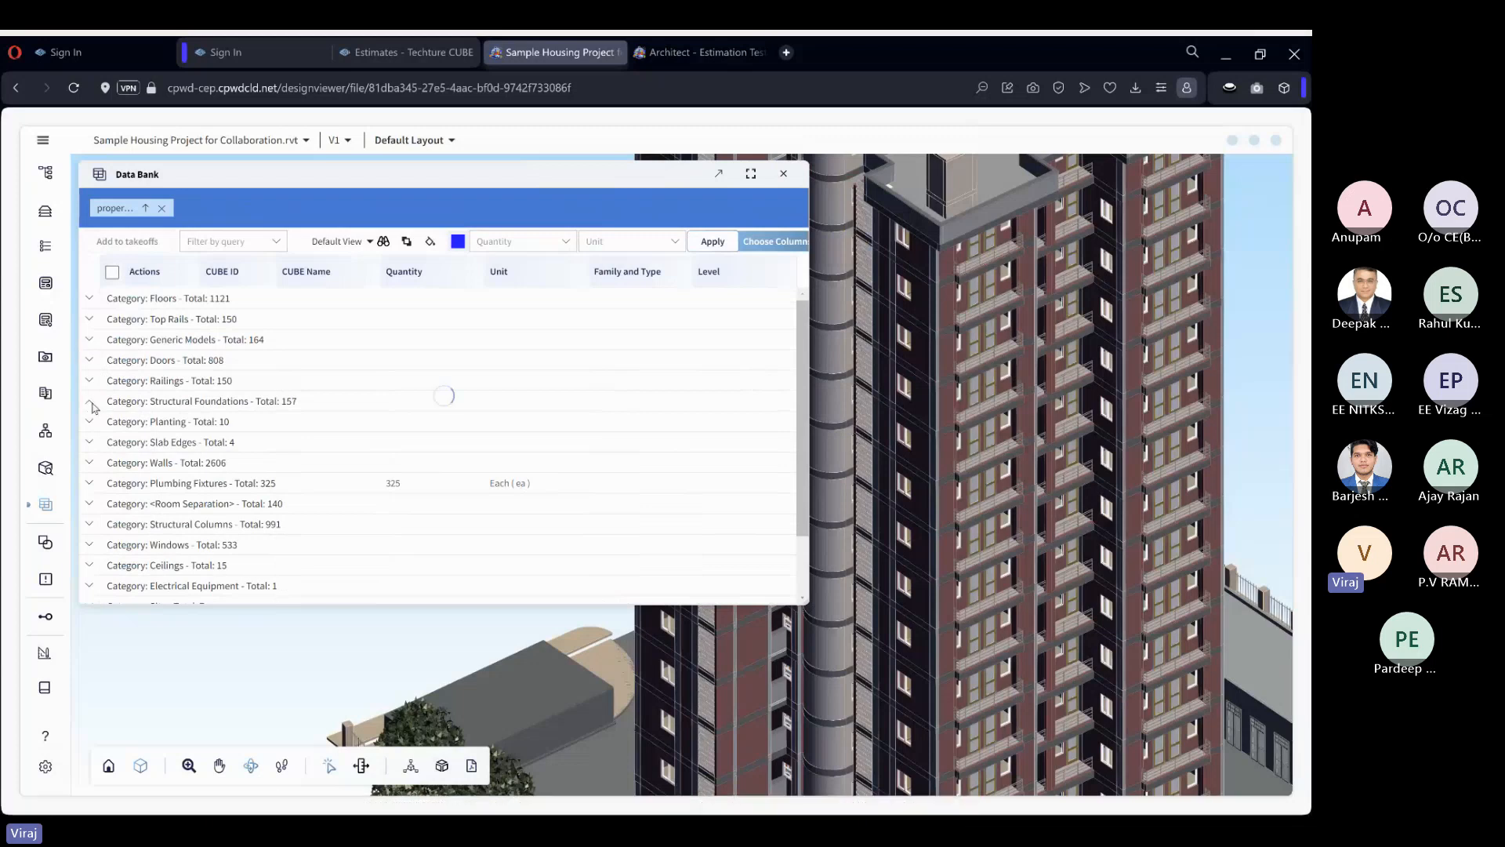
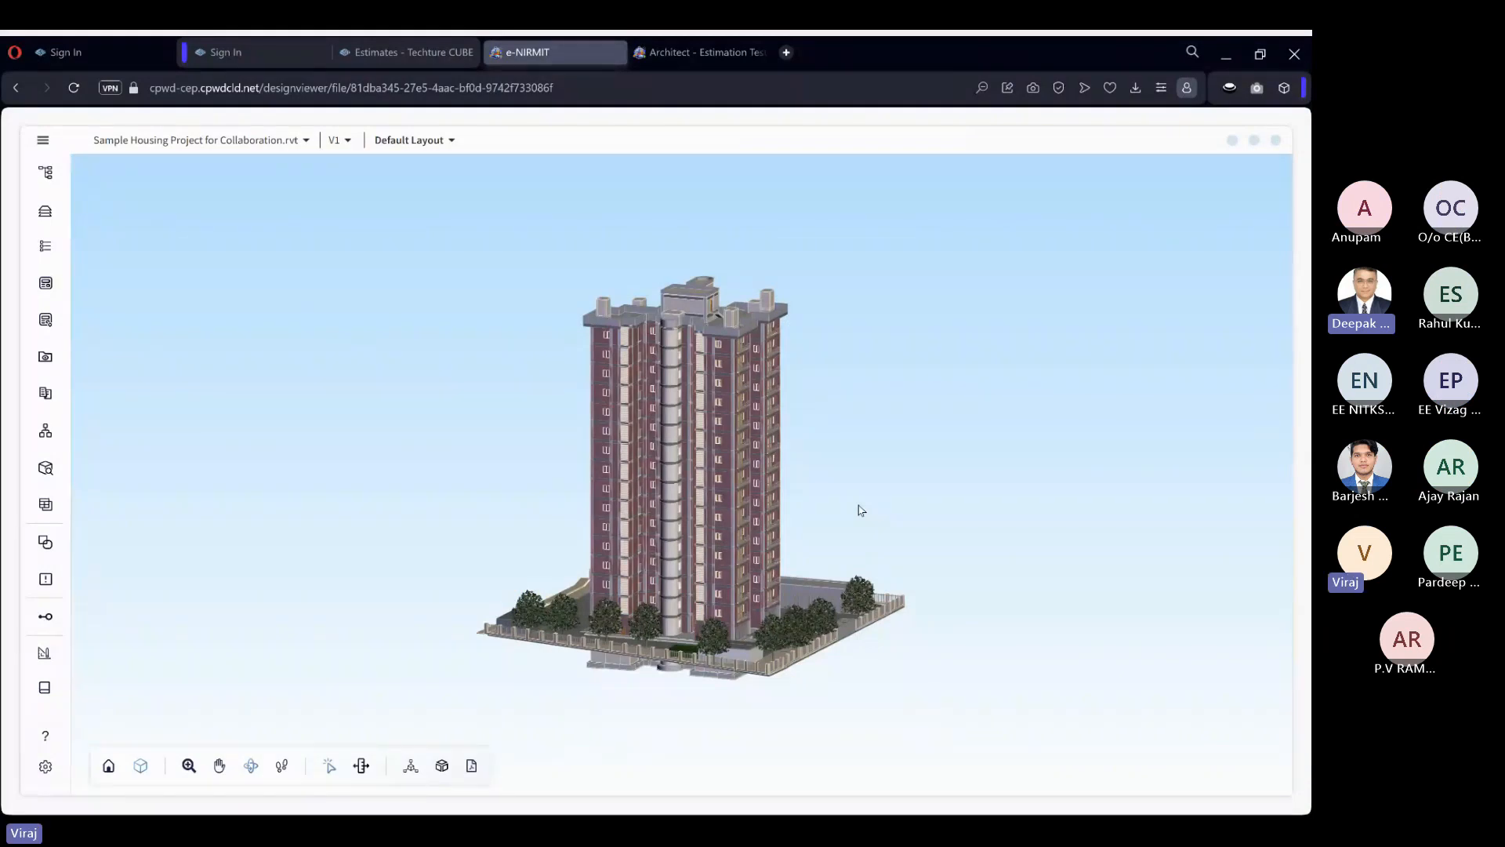
# Open the Data Bank, enlarge it, and group its elements by Level.
pyautogui.moveTo(865, 478); pyautogui.dragTo(844, 484)
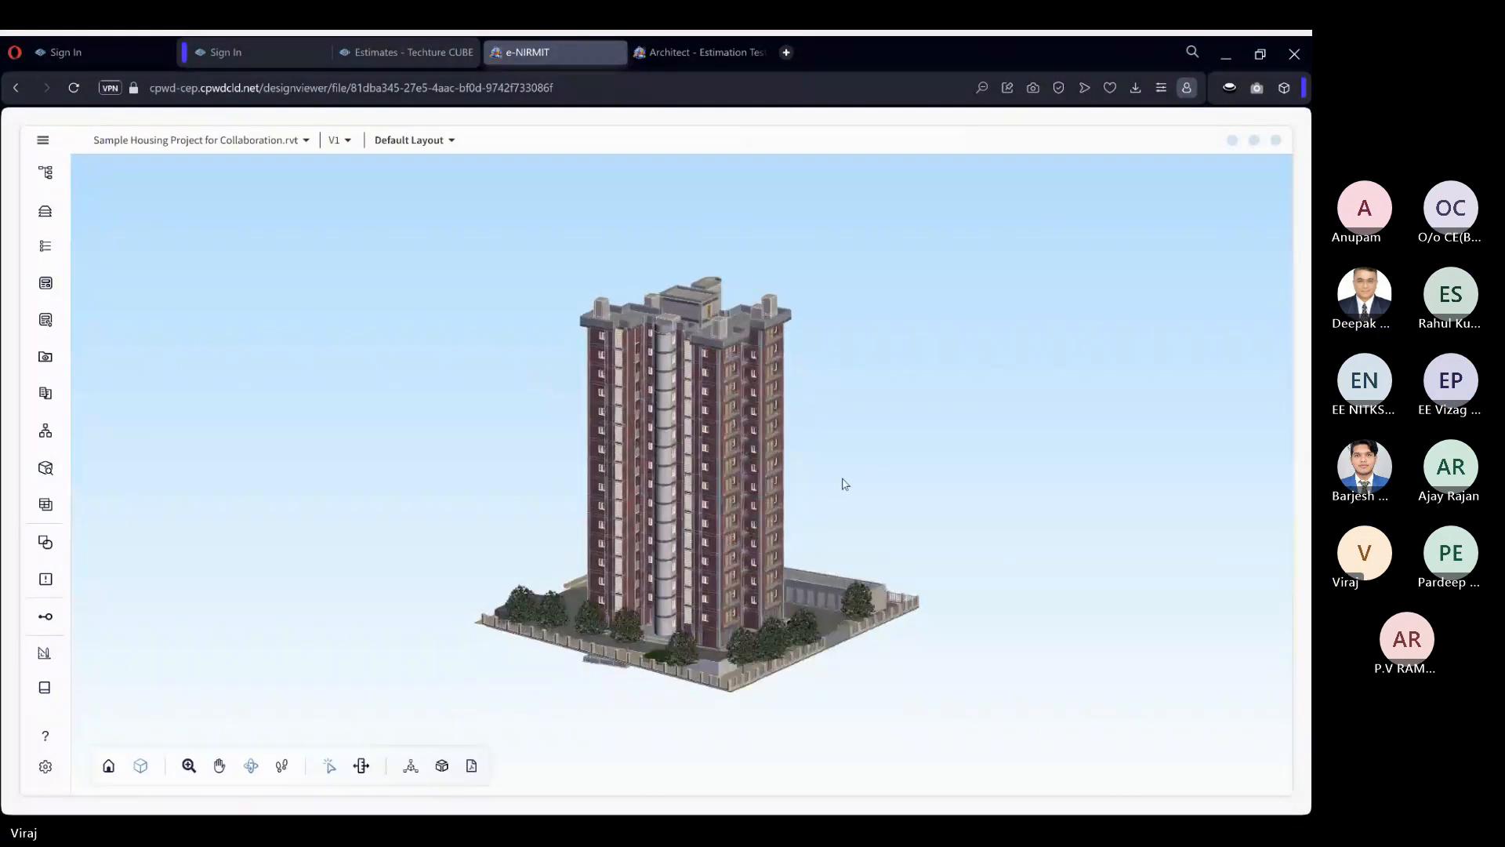
pyautogui.click(46, 504)
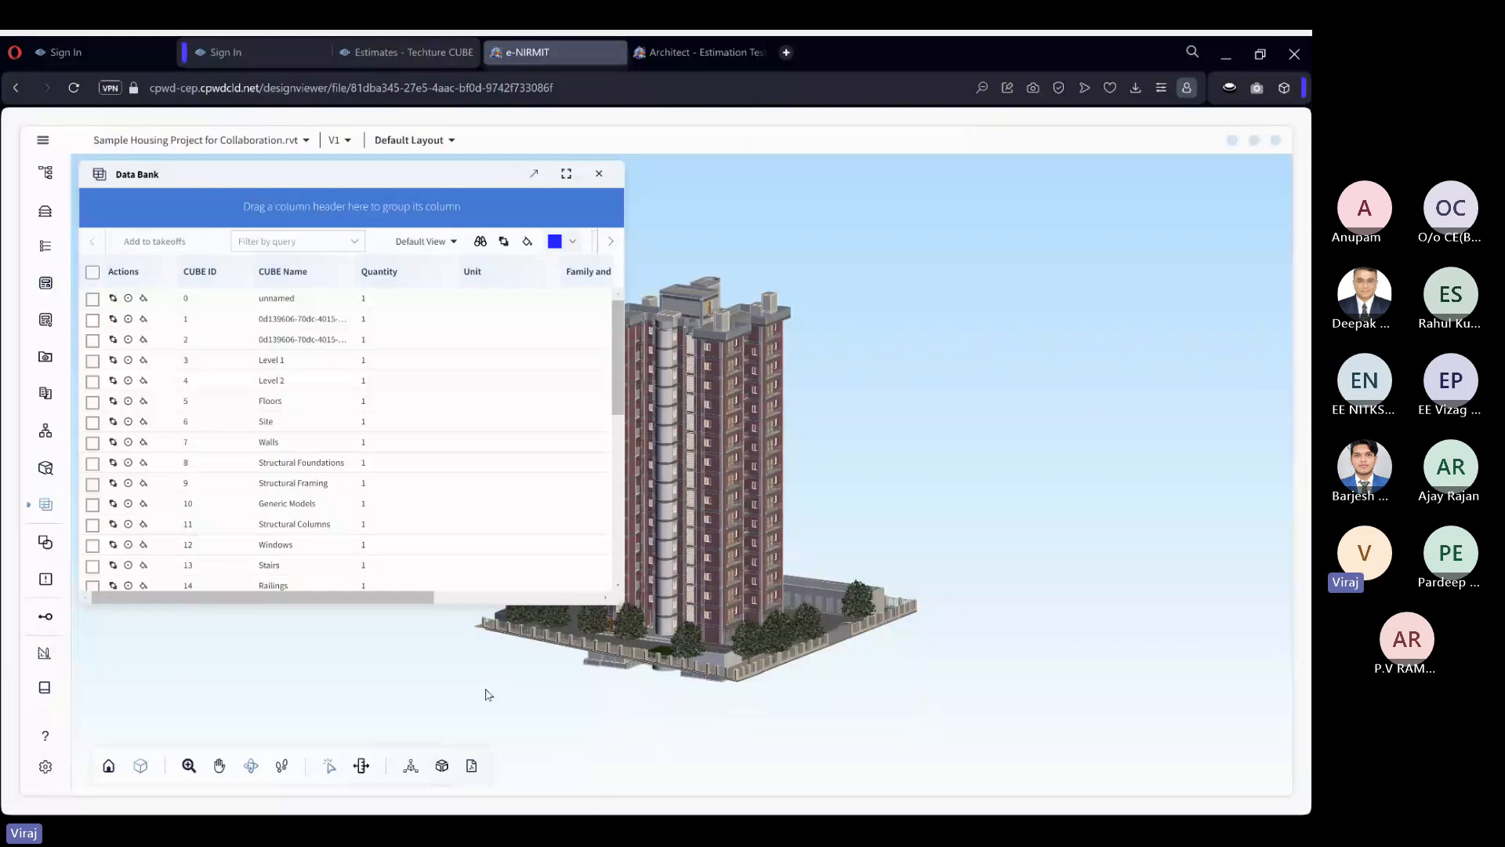
pyautogui.moveTo(628, 605); pyautogui.dragTo(862, 659)
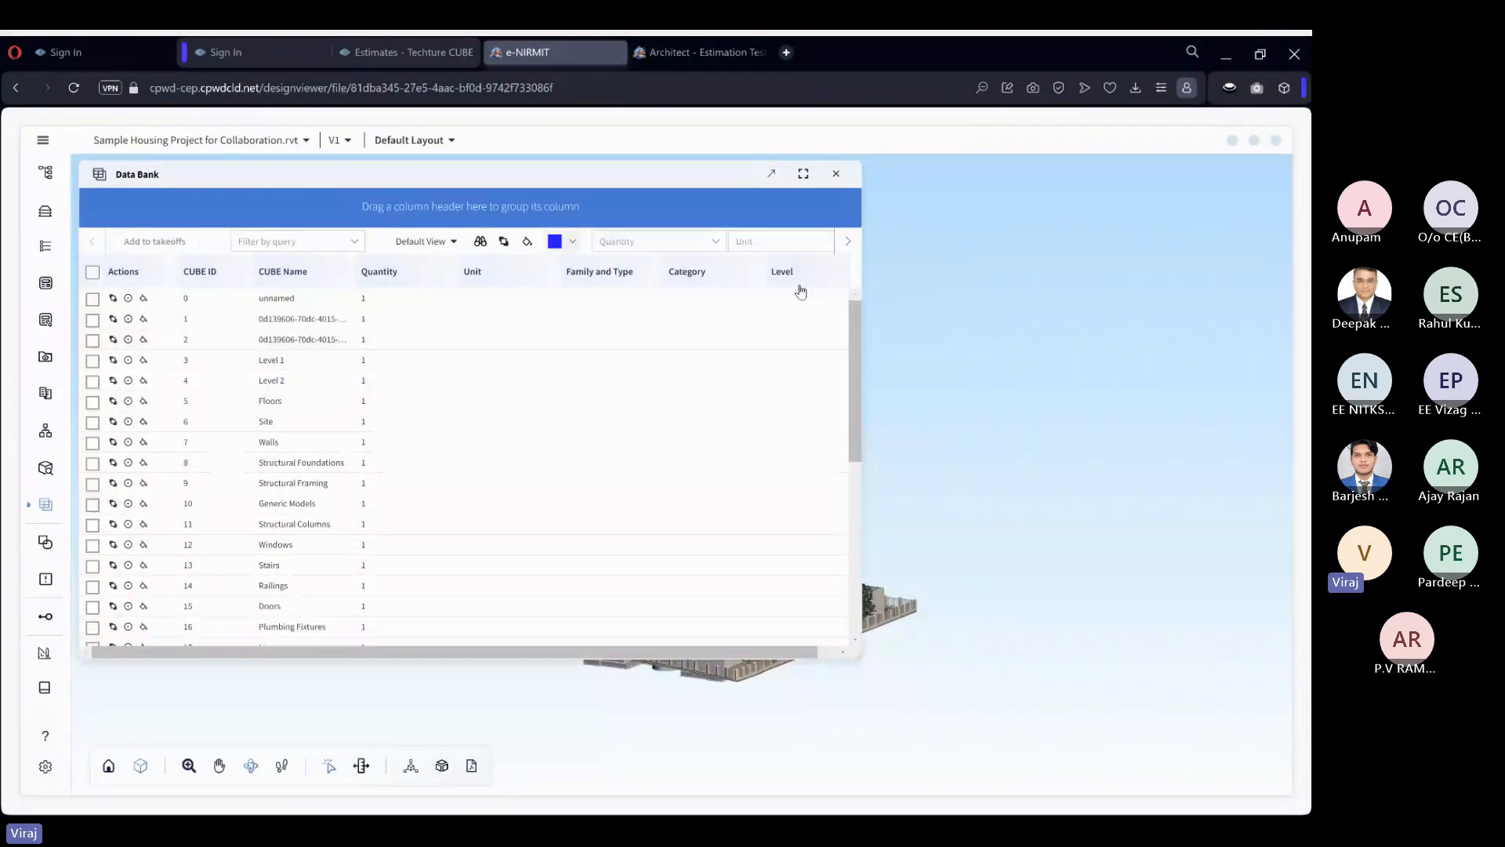
pyautogui.moveTo(784, 281); pyautogui.dragTo(455, 212)
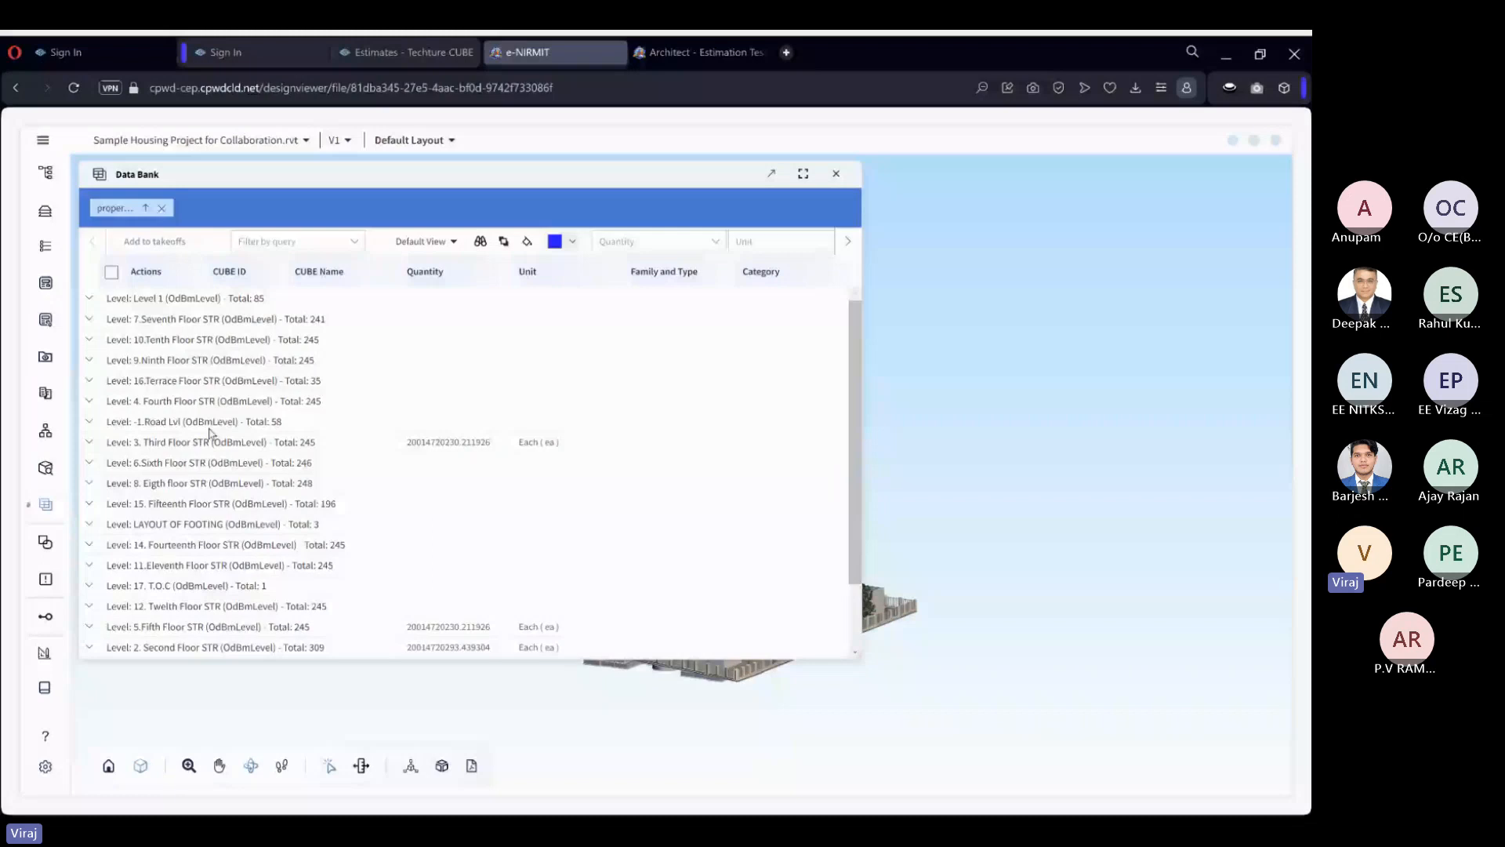
# Expand the Fourth Floor STR level and dock the Data Bank beside the model.
pyautogui.click(93, 401)
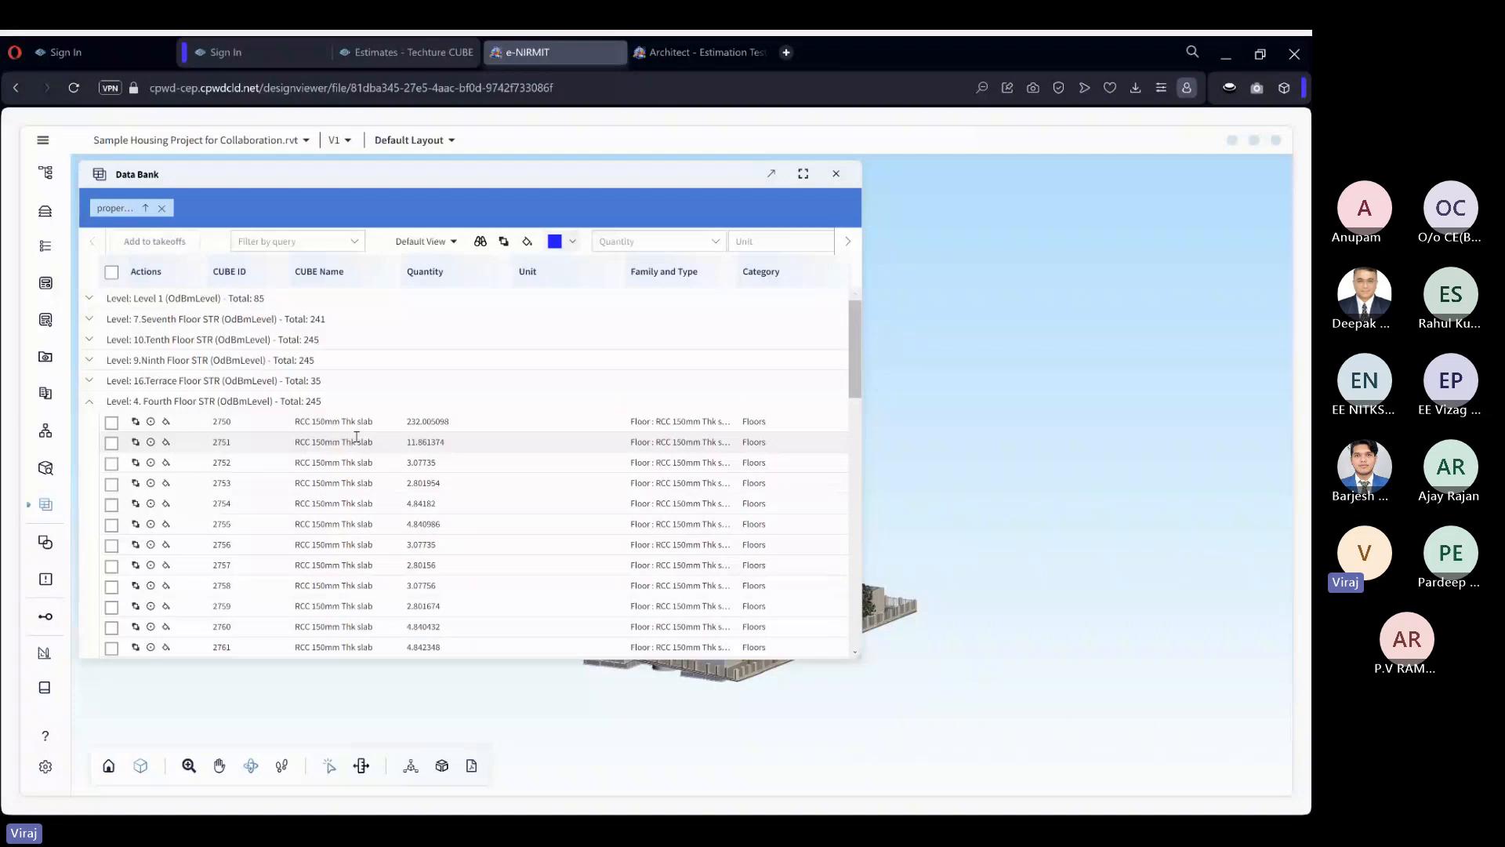
pyautogui.moveTo(601, 182); pyautogui.dragTo(659, 491)
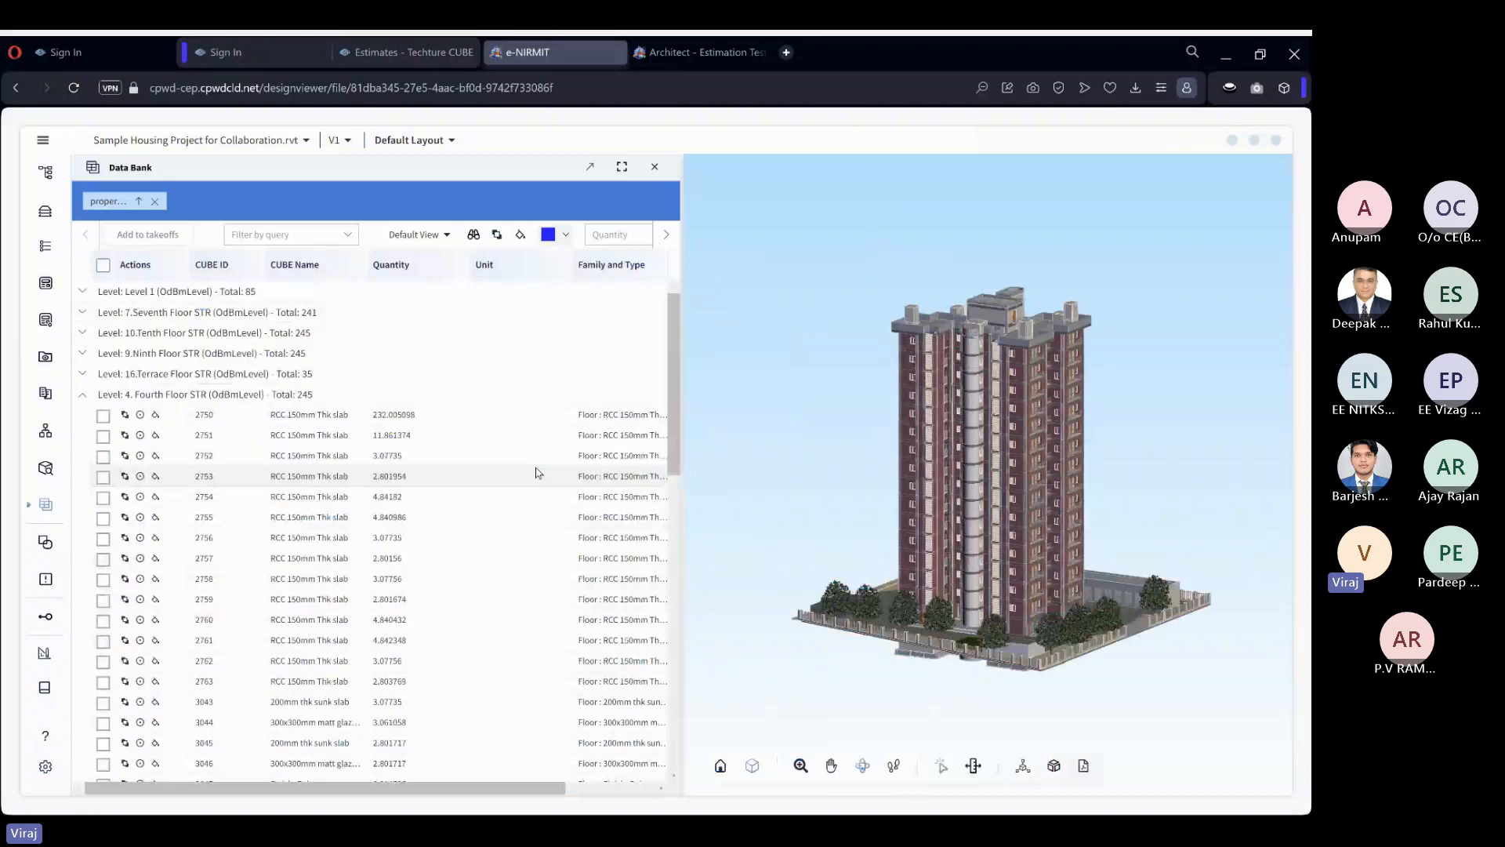
pyautogui.scroll(2, 810, 519)
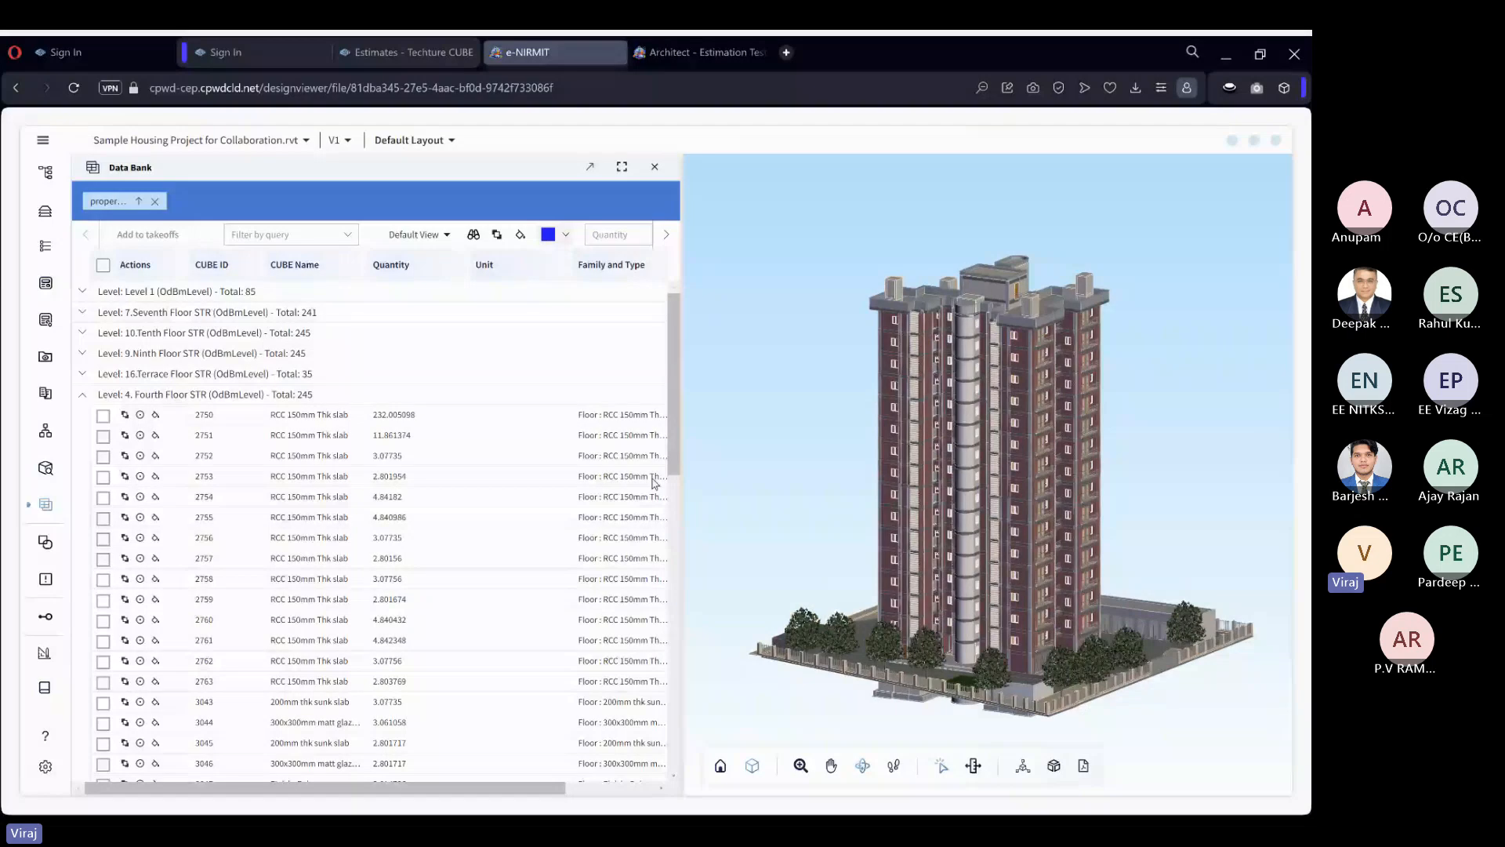
# Select the Fourth Floor RCC 150mm Thk slab with CUBE ID 2750 to locate it in the model, and deselect it.
pyautogui.click(103, 416)
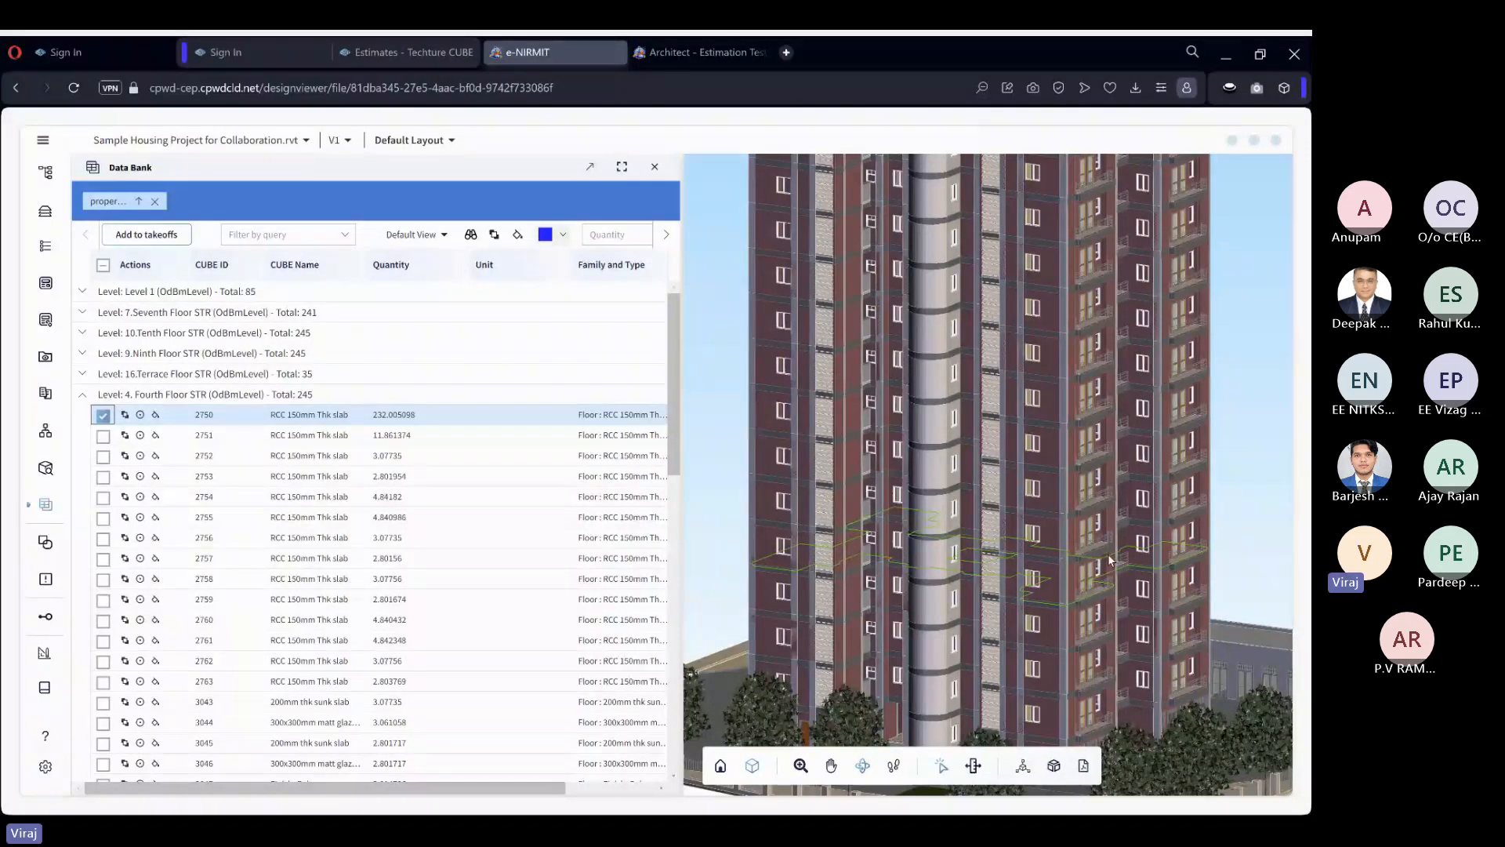
pyautogui.scroll(-2, 1110, 560)
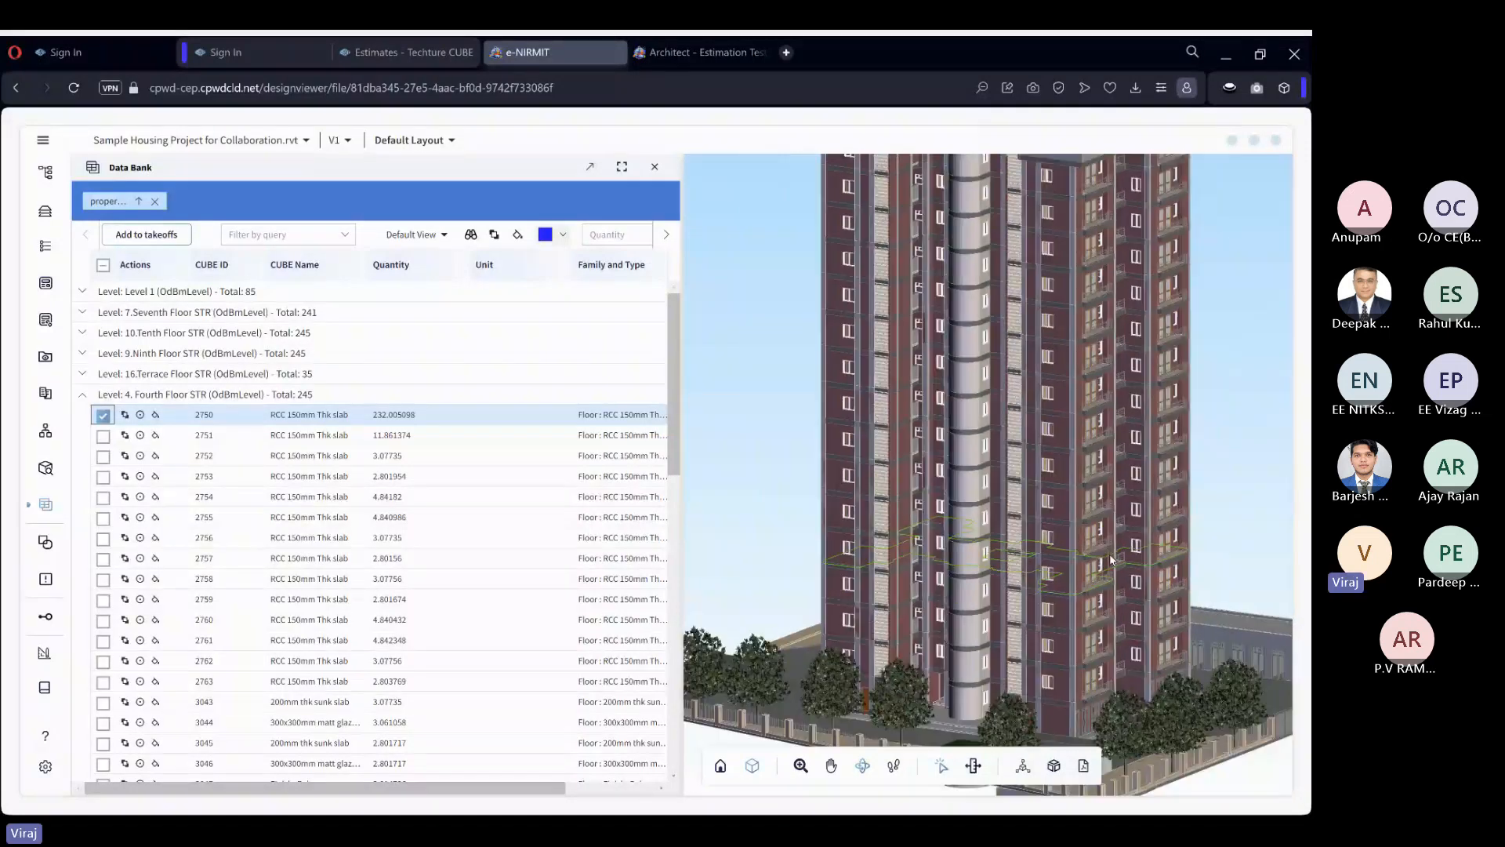
pyautogui.click(103, 415)
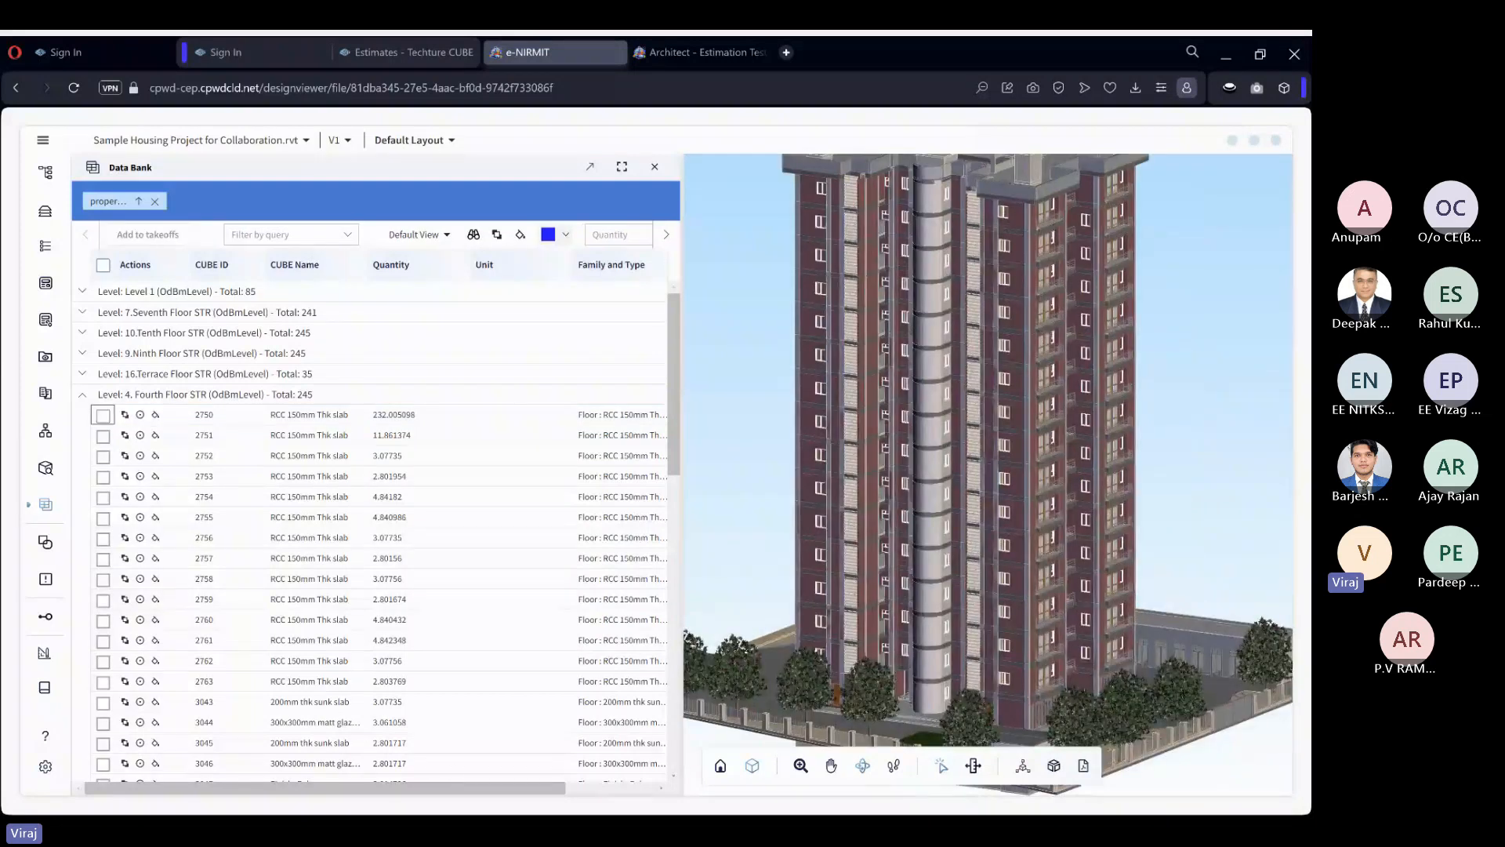
# Switch the model to XRay display and select slab 2750 to examine its position in the building.
pyautogui.click(754, 767)
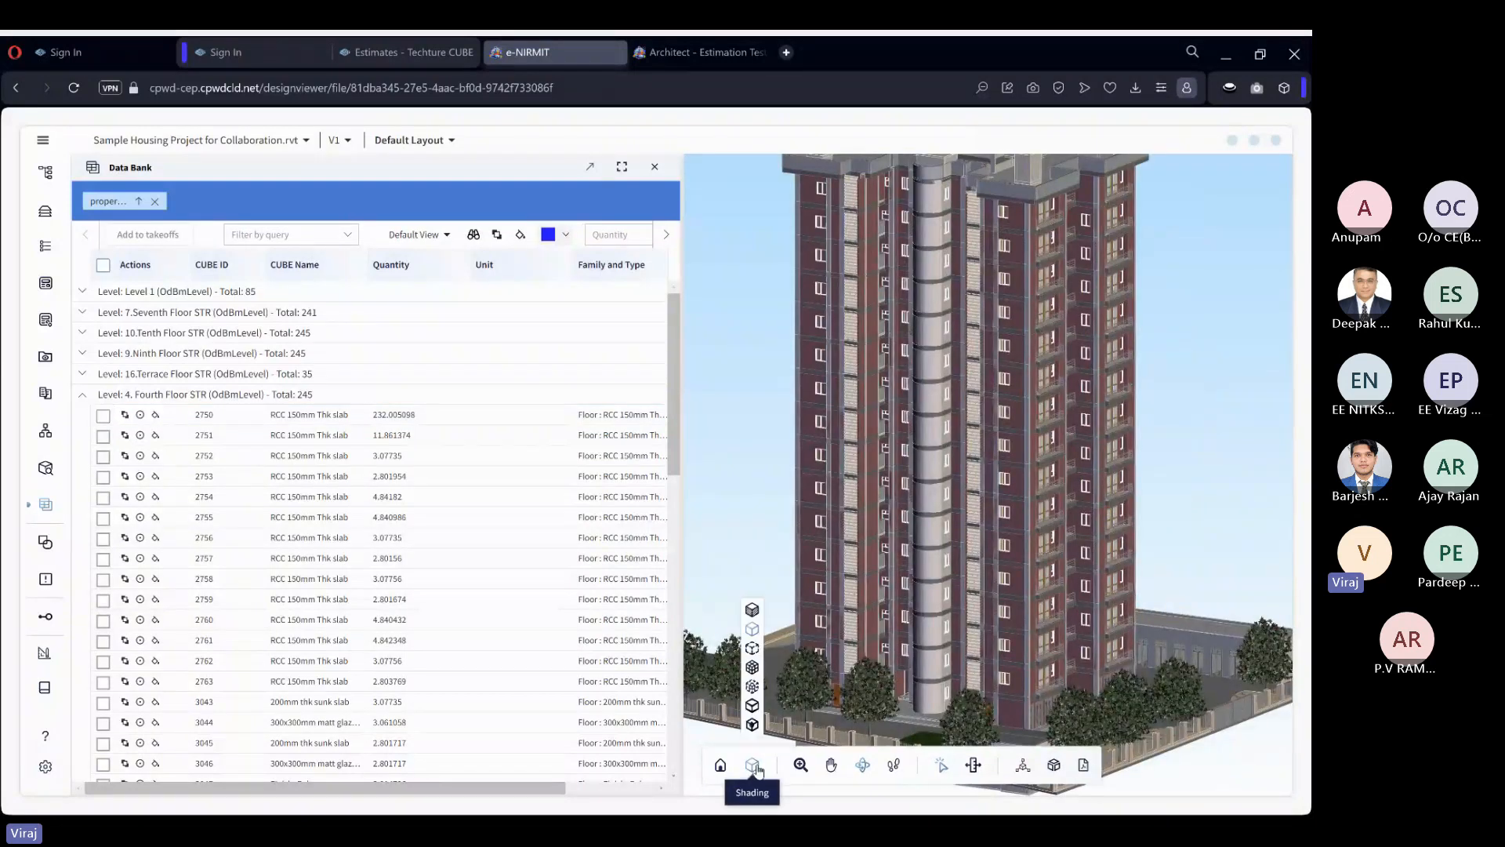
pyautogui.click(753, 686)
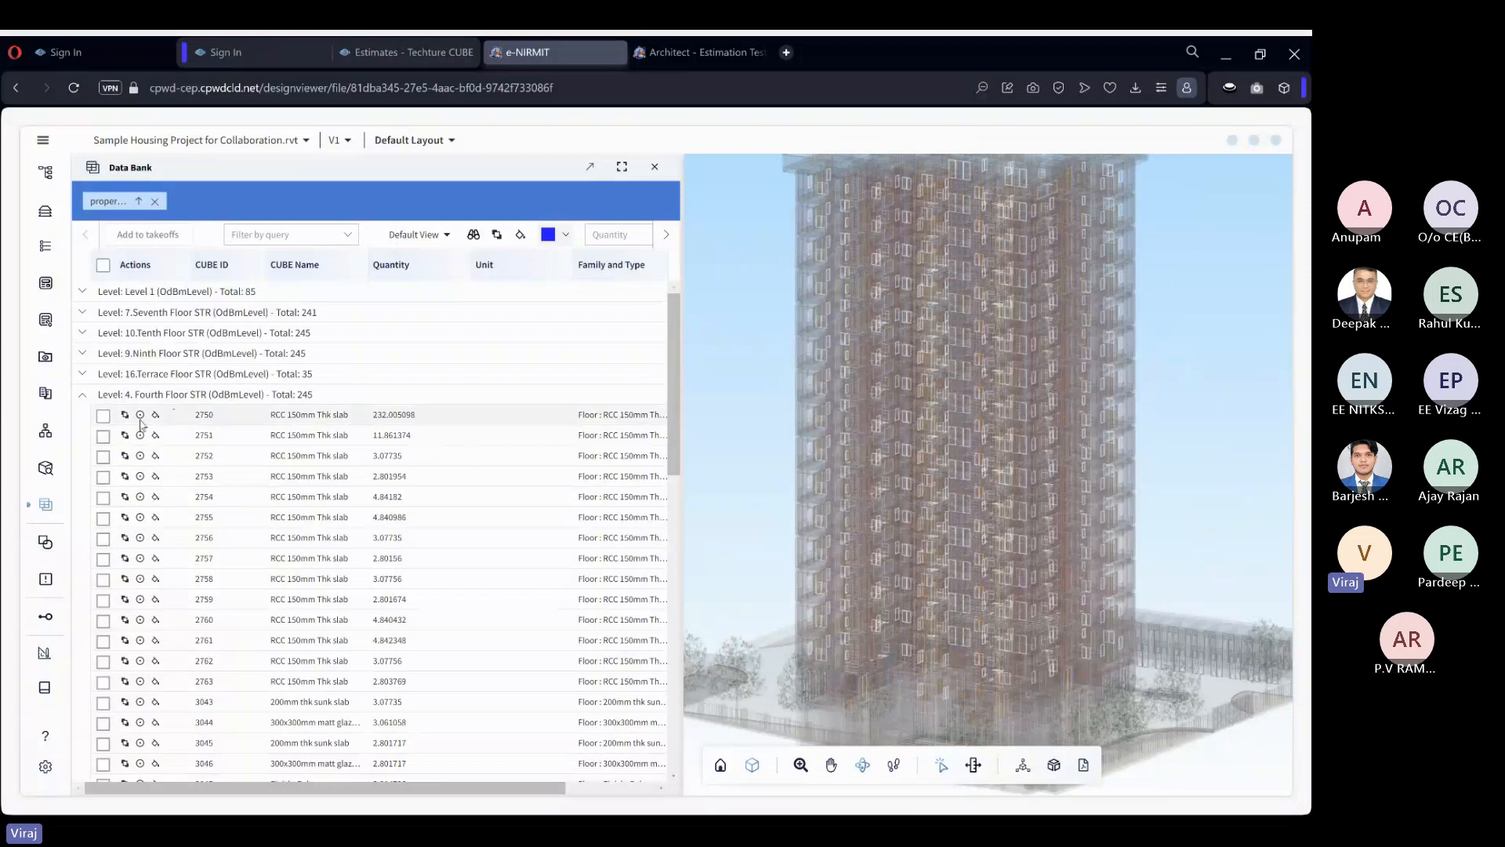
pyautogui.click(104, 417)
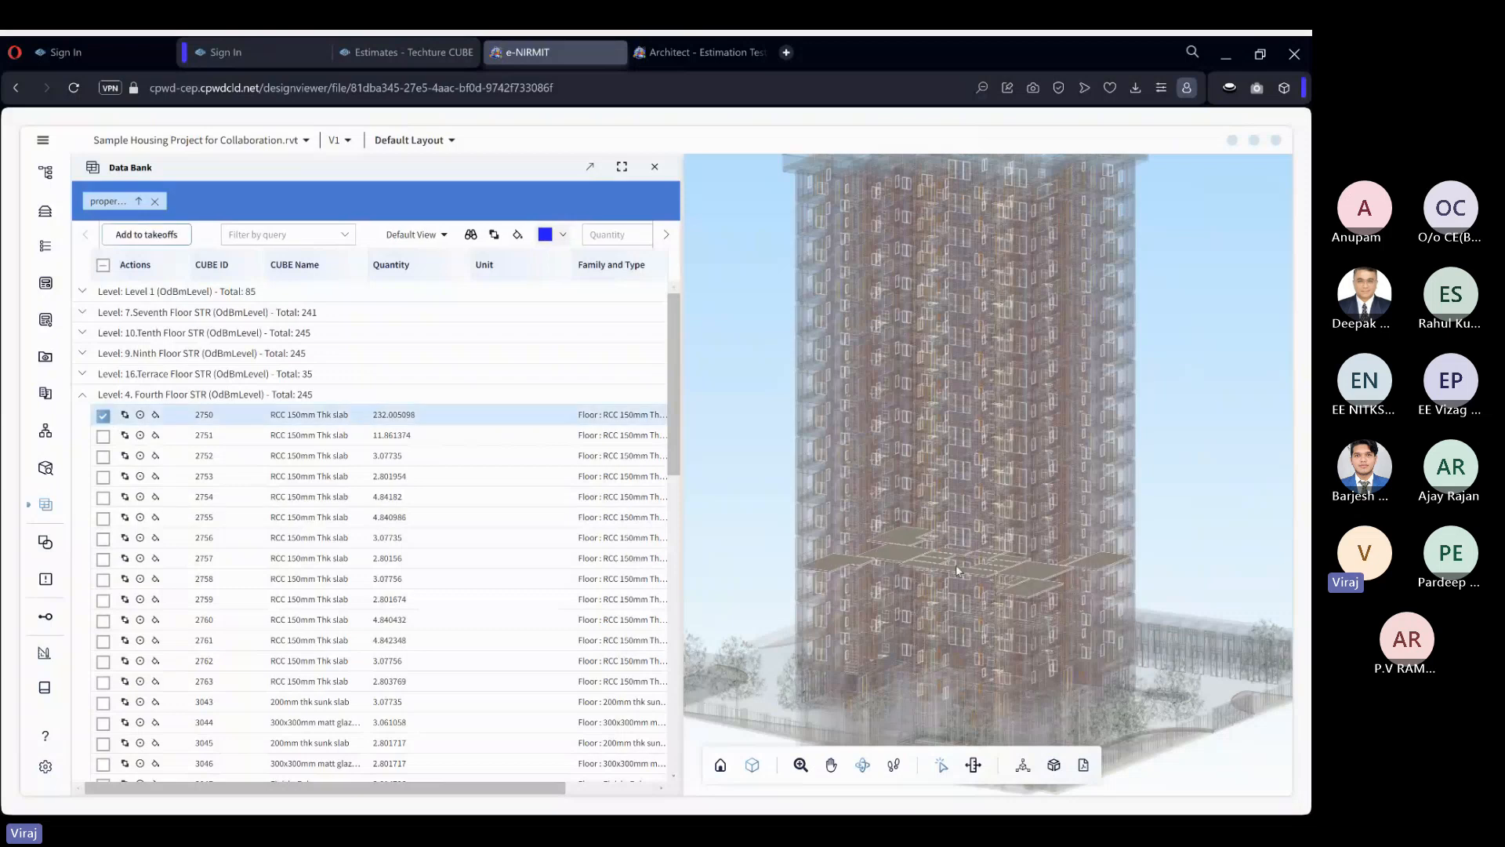
pyautogui.scroll(5, 958, 570)
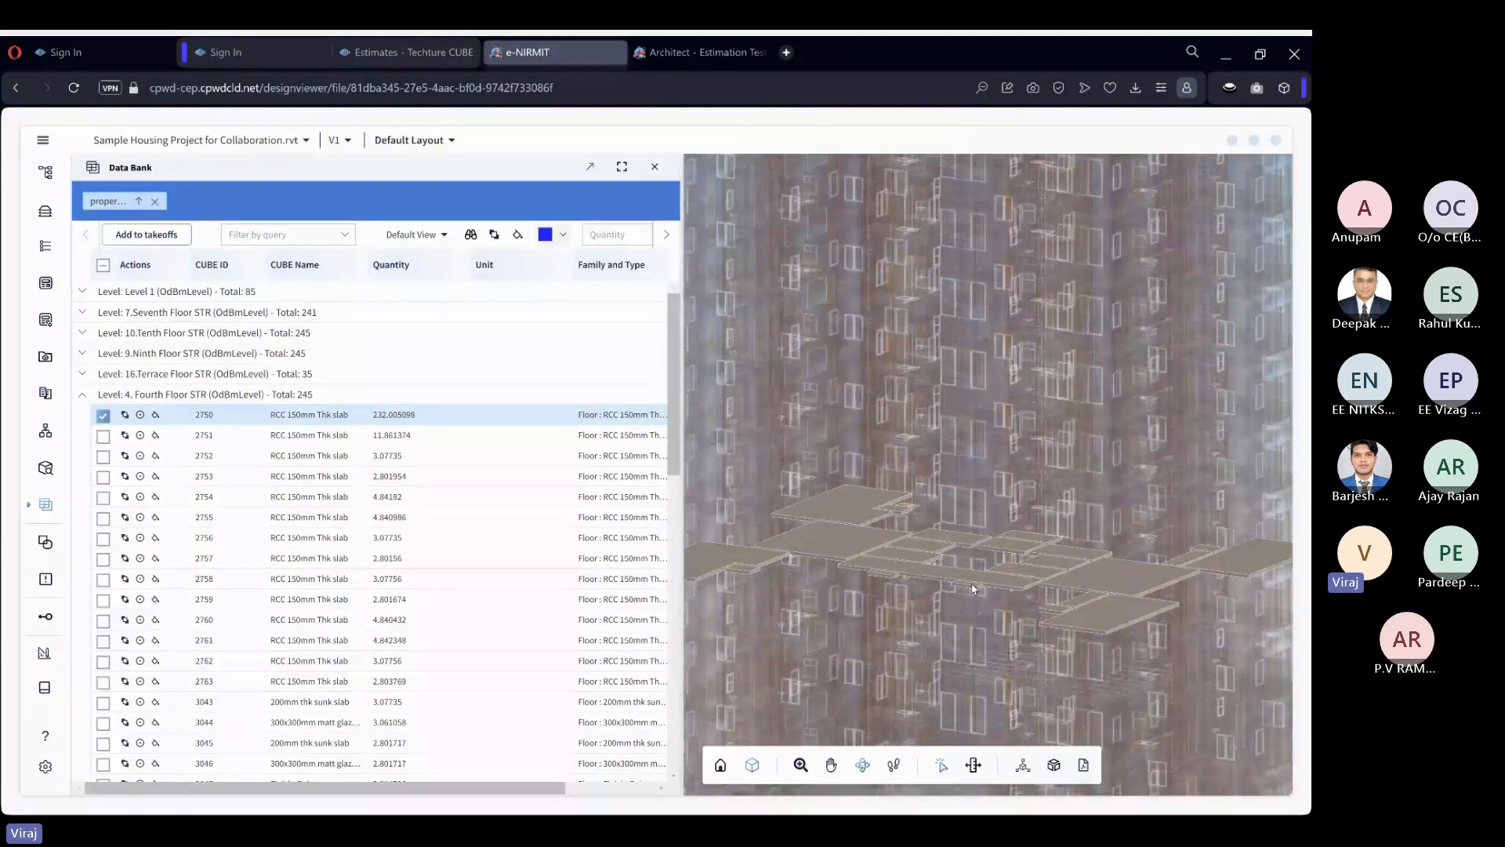
pyautogui.scroll(-5, 972, 589)
pyautogui.scroll(3, 892, 543)
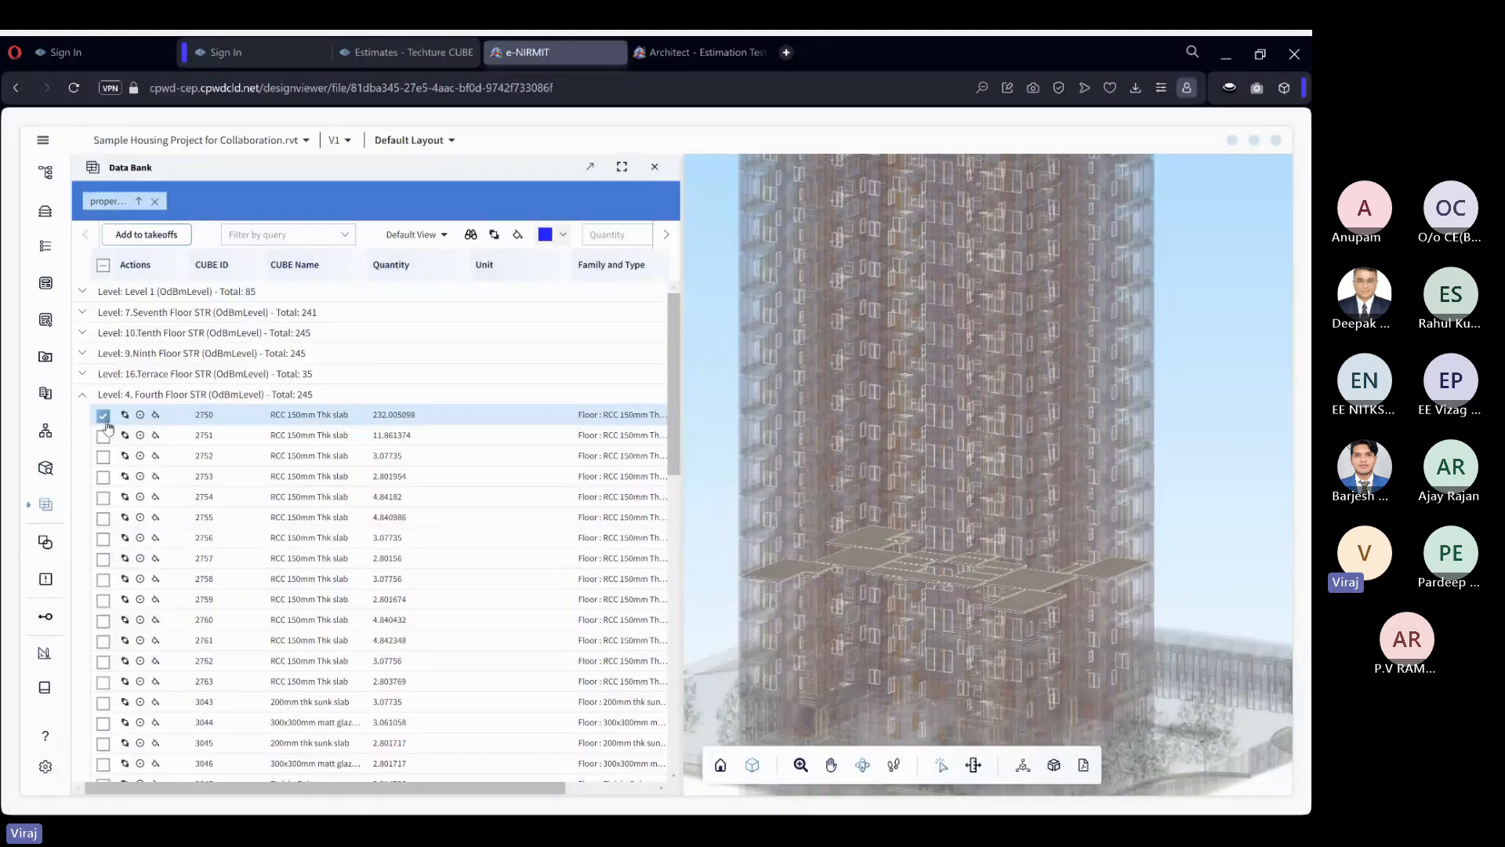
# Replace the selection with slab 2751, examine it in the XRay model, and deselect it.
pyautogui.click(104, 417)
pyautogui.click(104, 436)
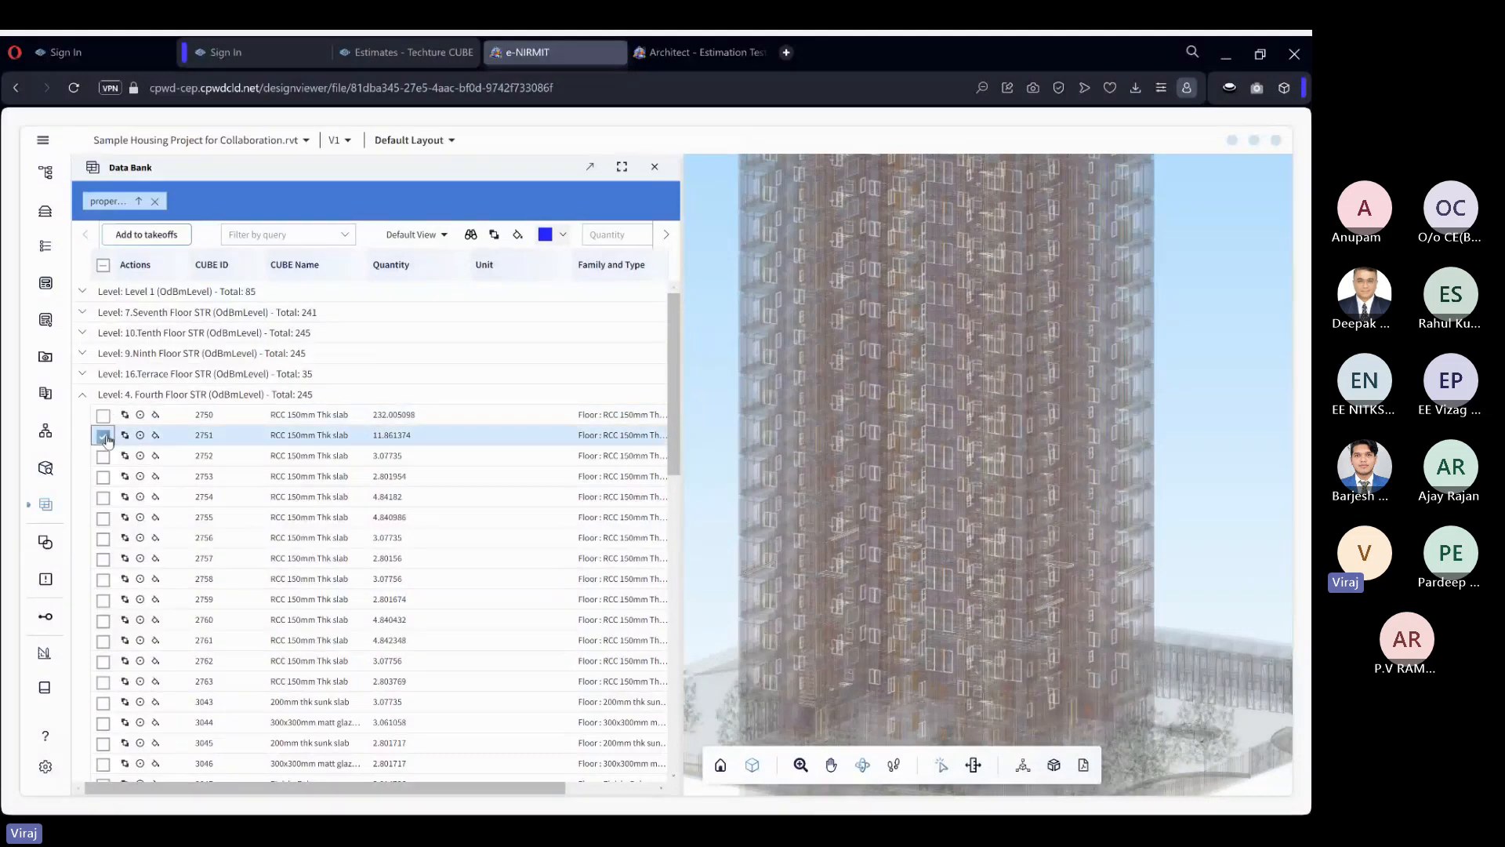
pyautogui.scroll(3, 770, 561)
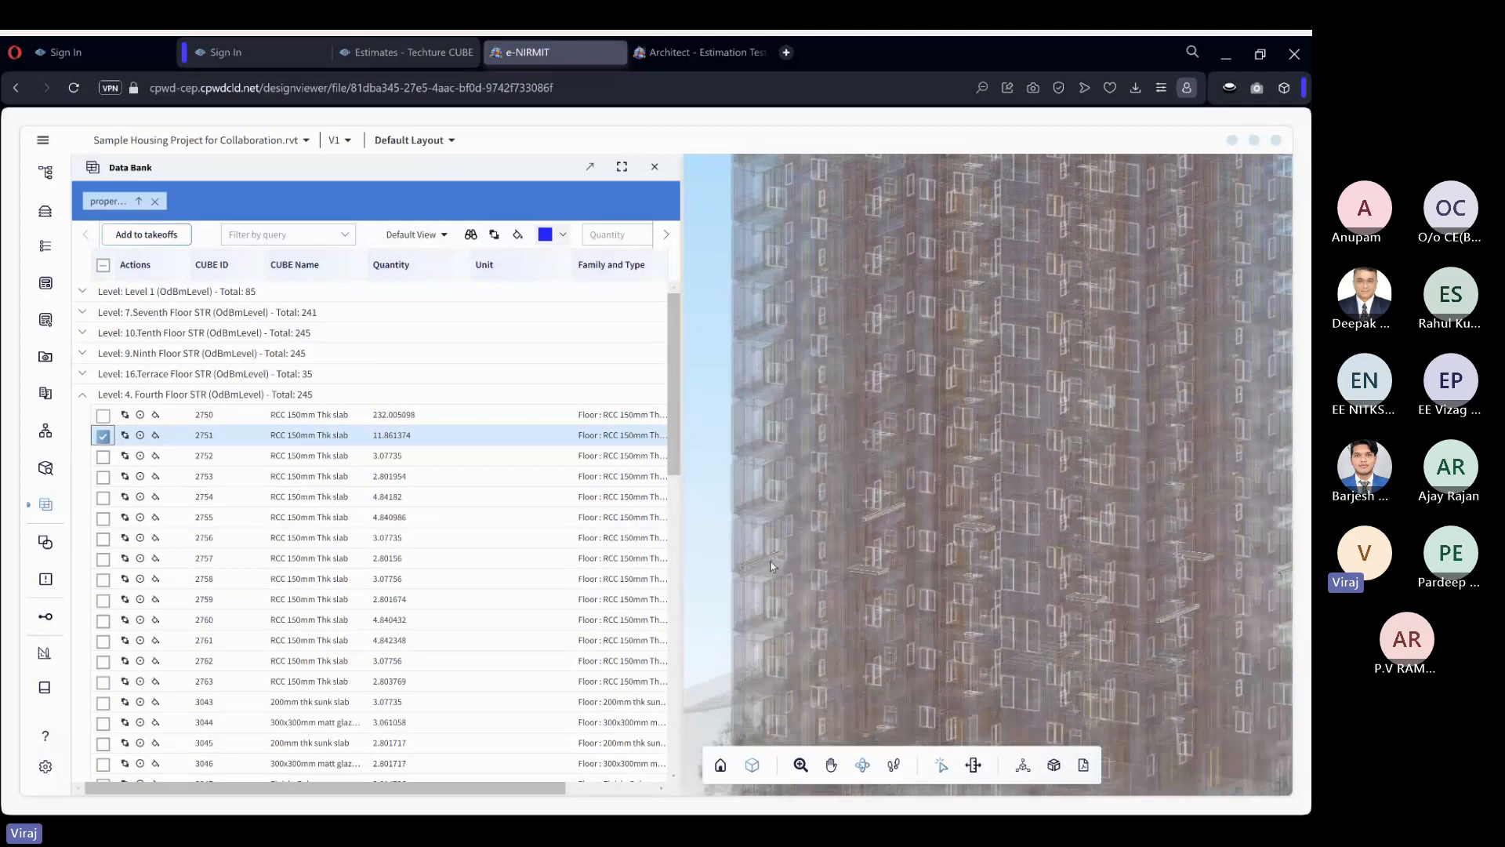
pyautogui.scroll(-3, 921, 558)
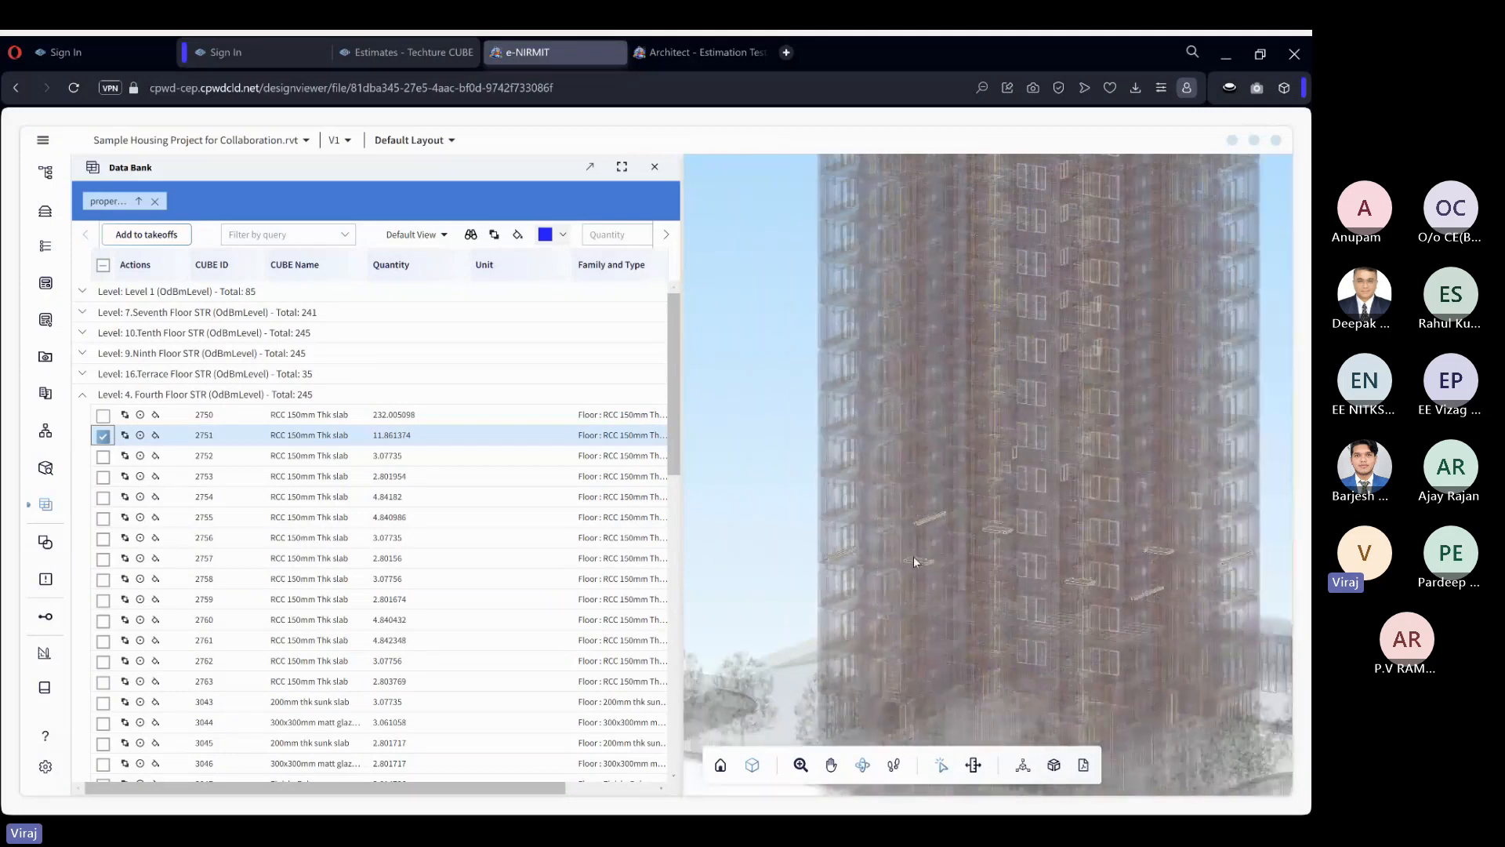
pyautogui.click(102, 436)
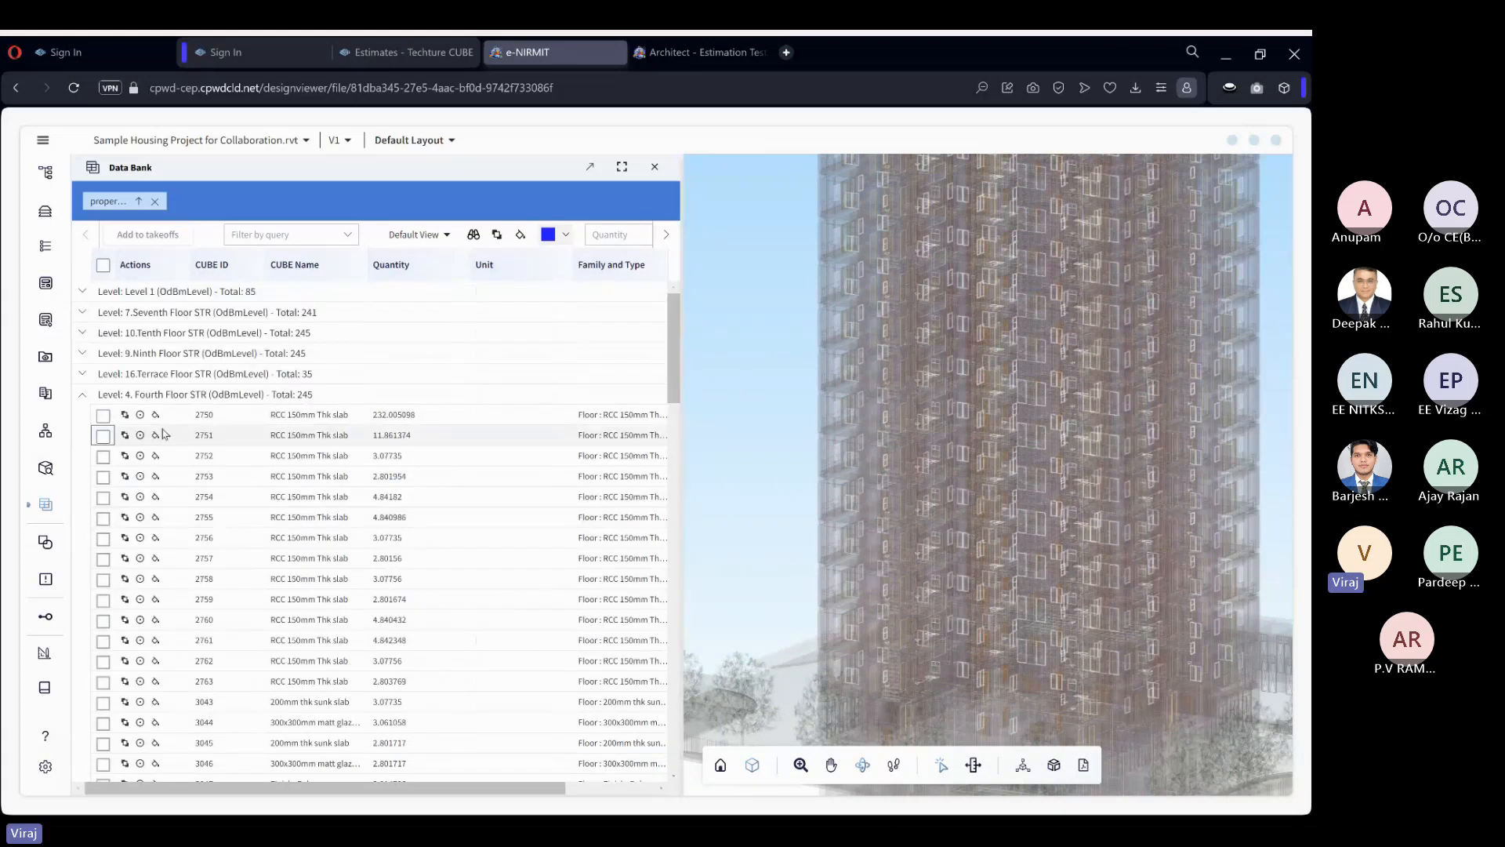
# Collapse the Fourth Floor level, expand the Ninth Floor STR level, and select slab 2820 to locate it in the model.
pyautogui.click(82, 395)
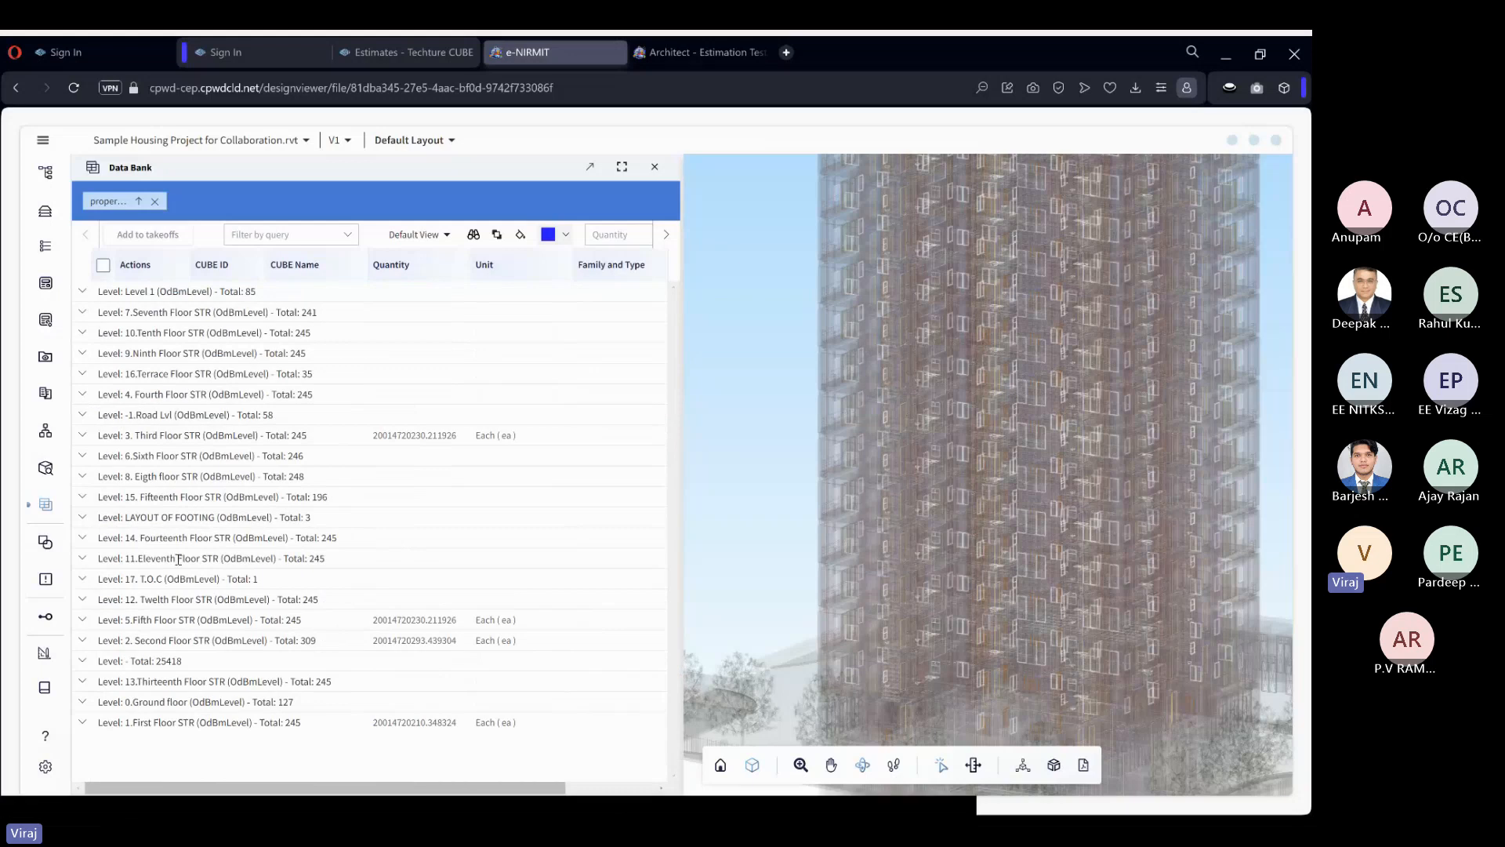
pyautogui.click(84, 354)
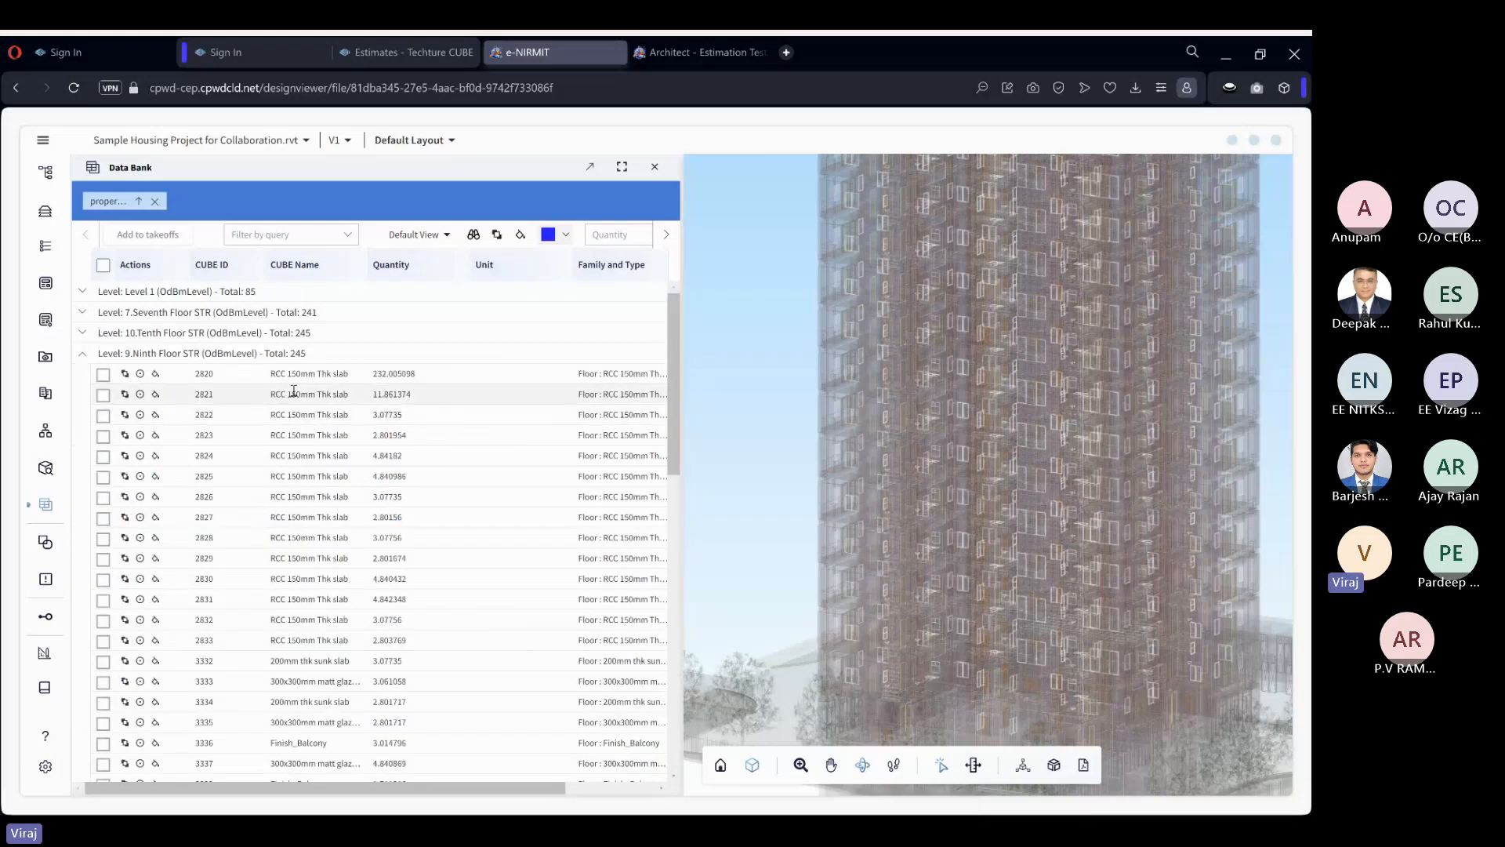
pyautogui.click(103, 374)
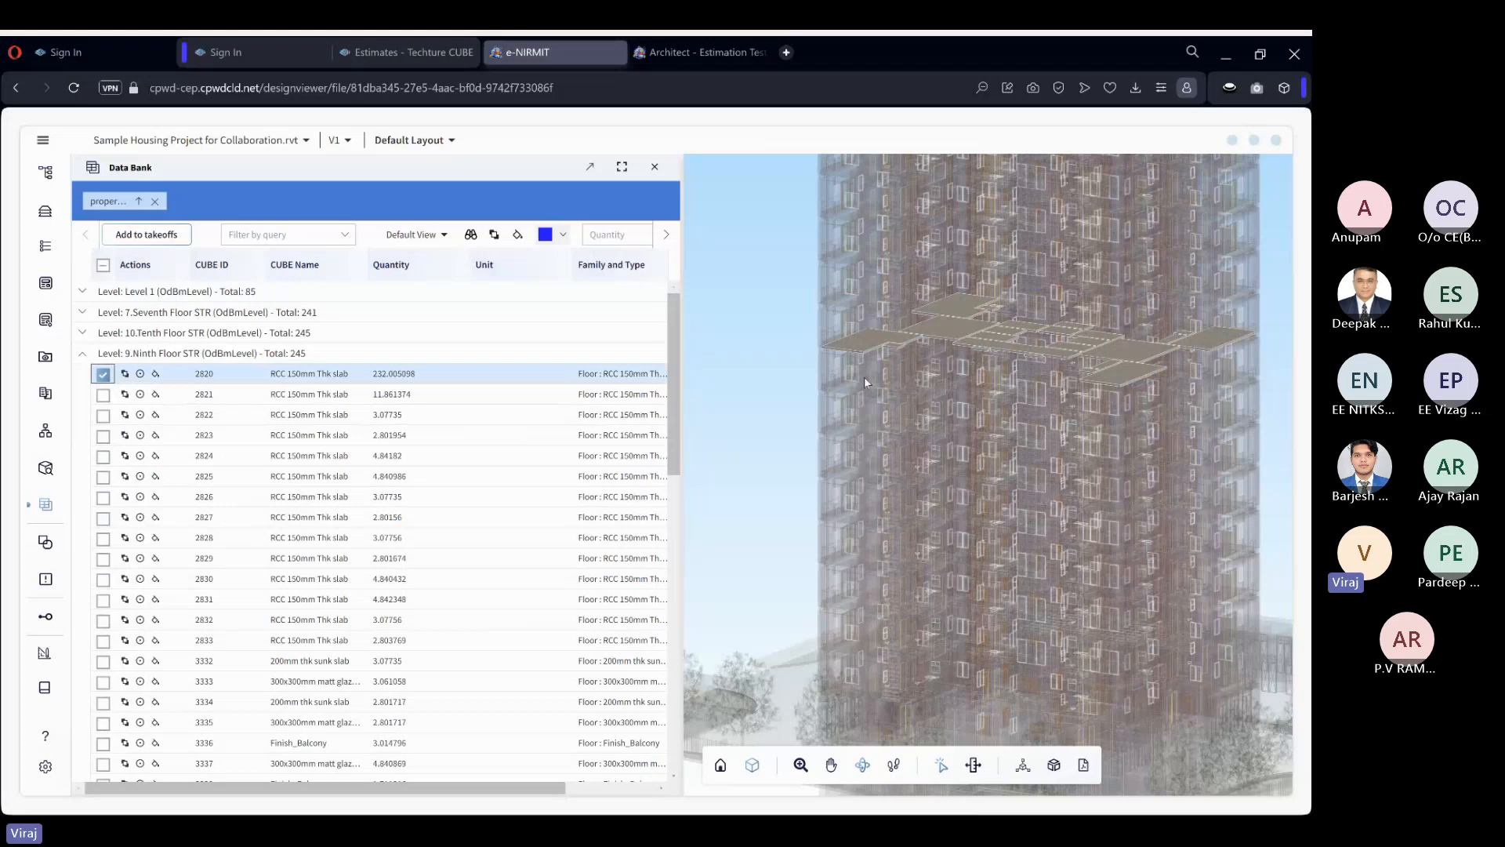
# Return the model to Shaded display, then deselect slab 2820 and collapse the Ninth Floor level.
pyautogui.click(801, 494)
pyautogui.click(753, 765)
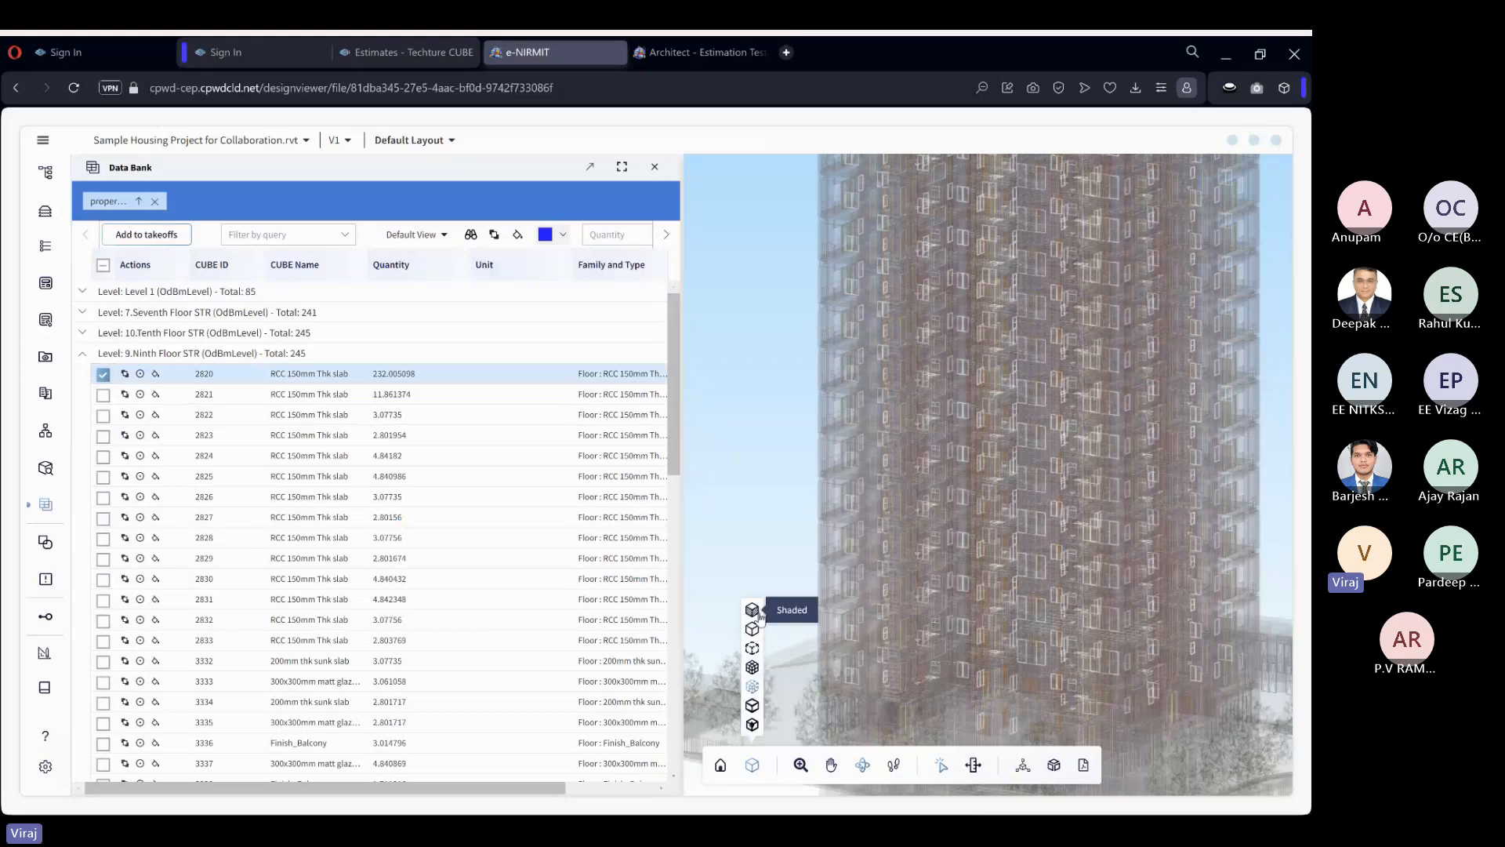
pyautogui.click(757, 611)
pyautogui.scroll(-4, 1113, 416)
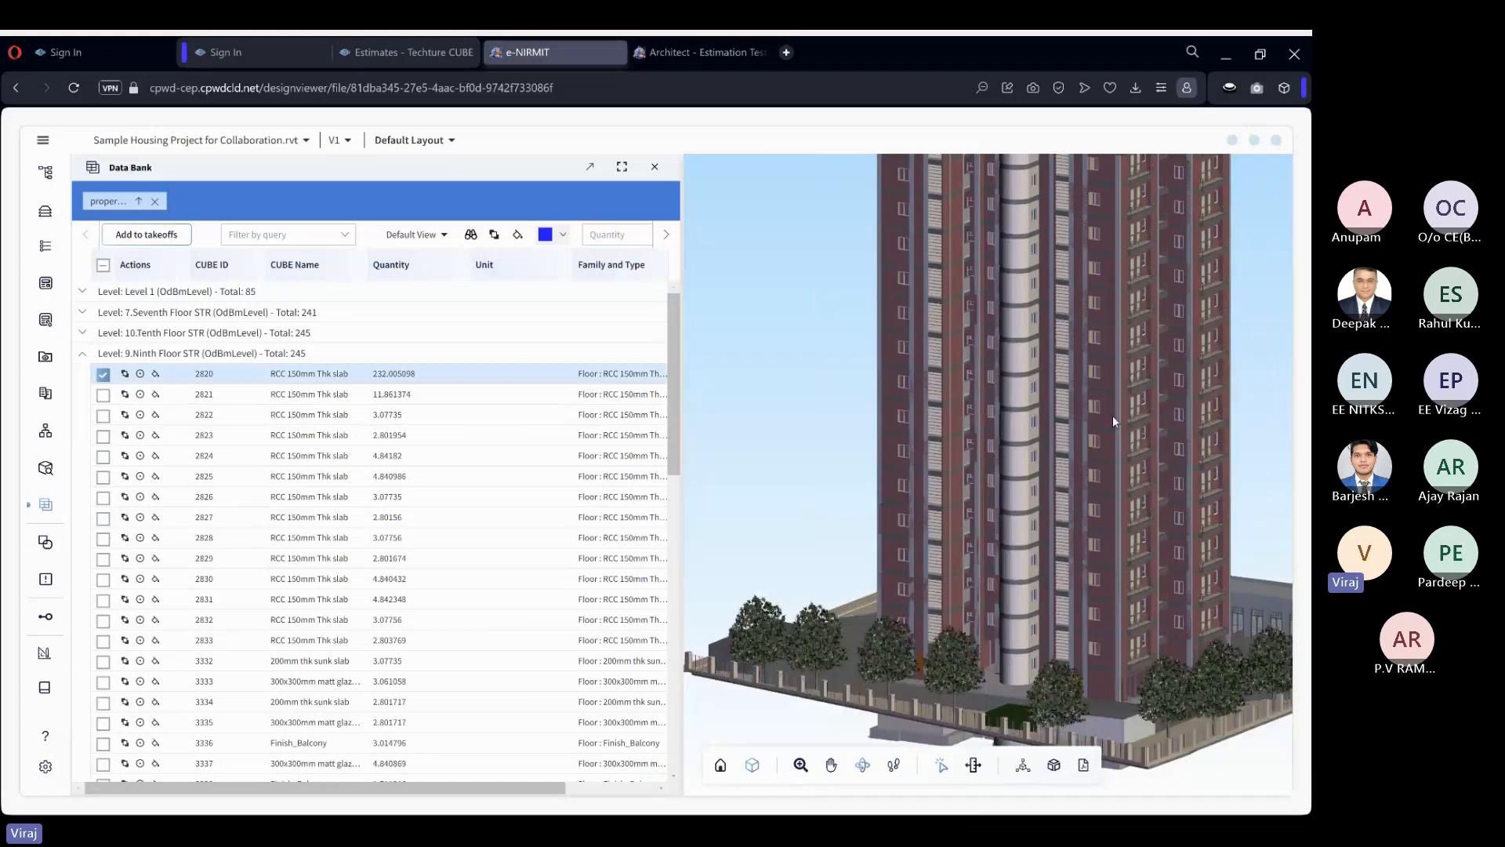
pyautogui.moveTo(1116, 251); pyautogui.dragTo(1087, 336)
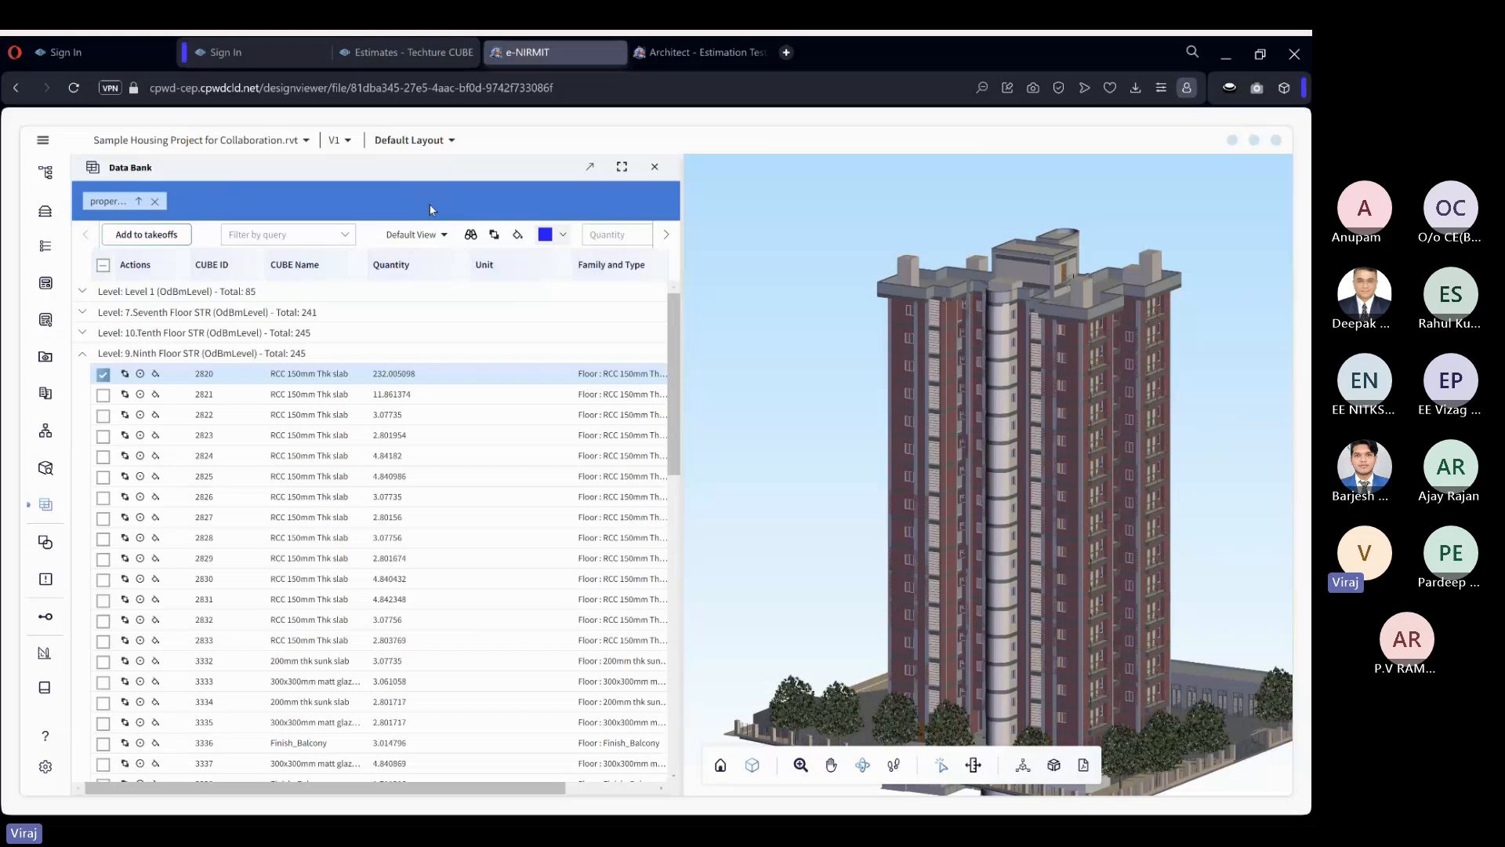
pyautogui.click(102, 375)
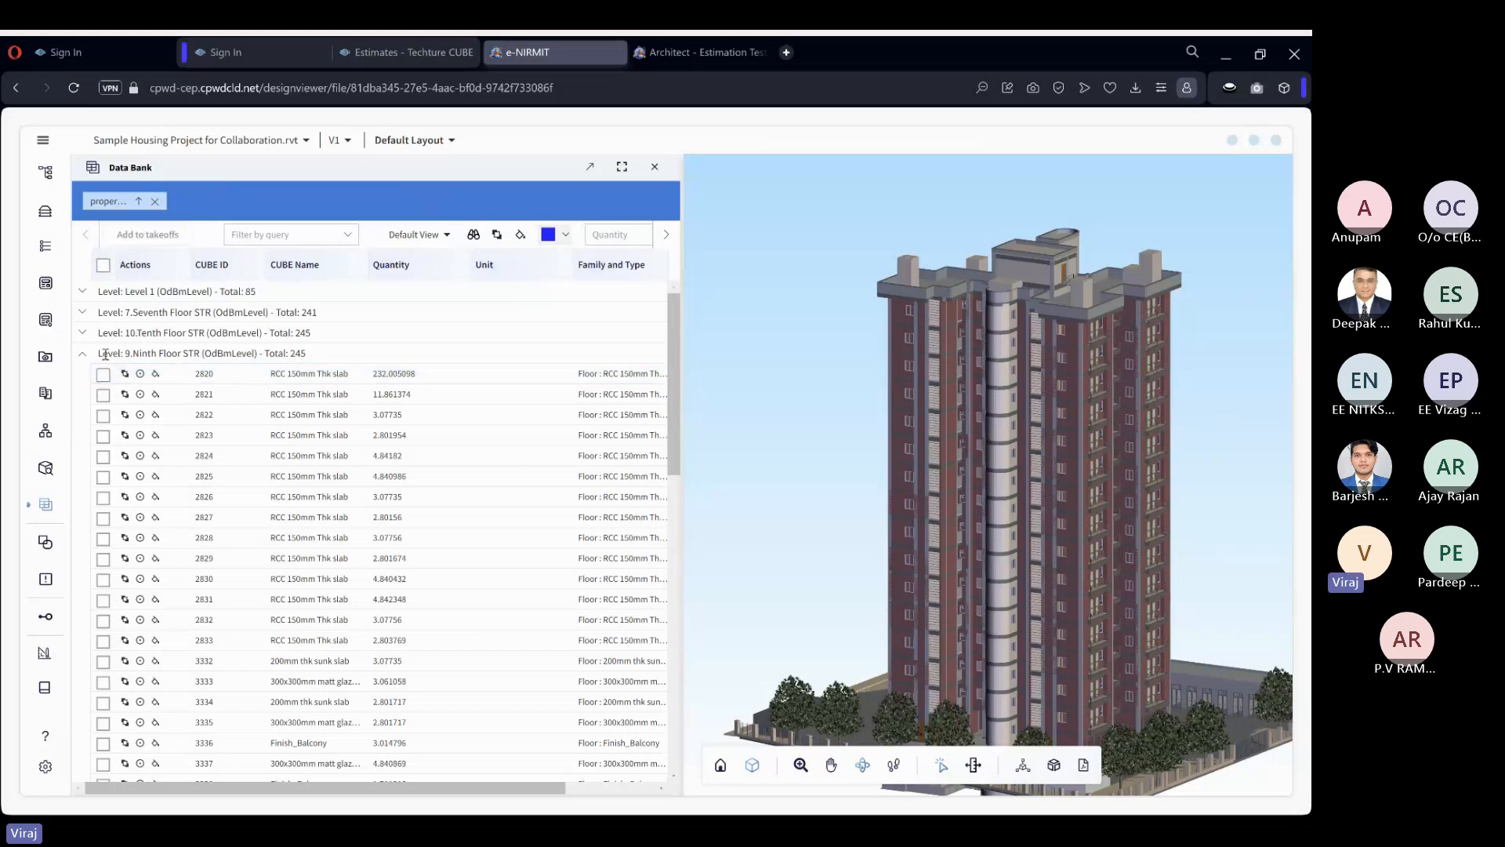
pyautogui.click(83, 353)
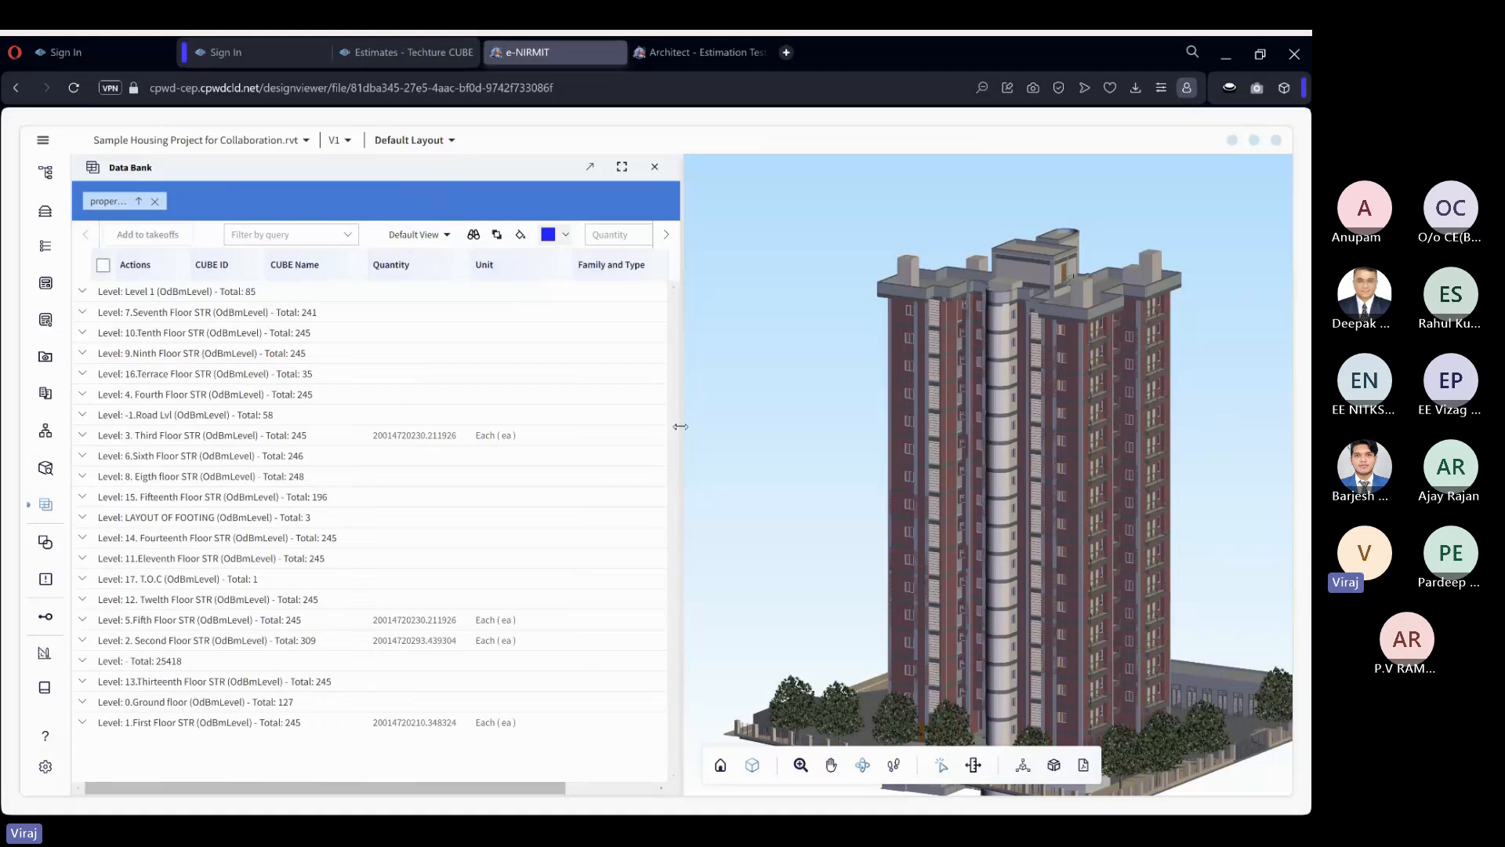
# Widen the Data Bank, add Category as a second grouping under Level, and expand the Fourth Floor to review its categories.
pyautogui.moveTo(681, 427); pyautogui.dragTo(809, 424)
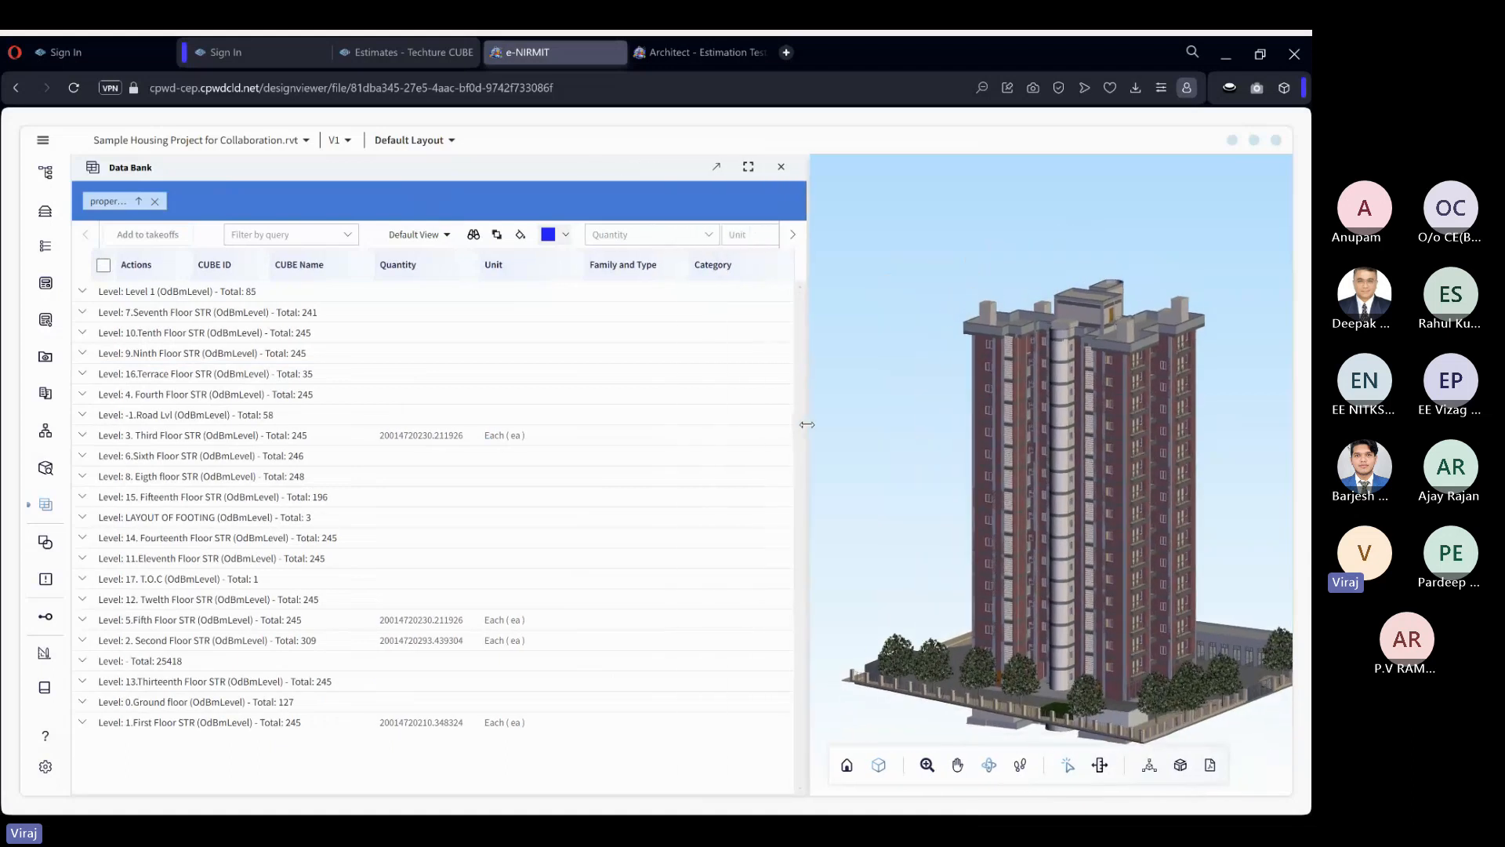
pyautogui.moveTo(726, 271); pyautogui.dragTo(219, 202)
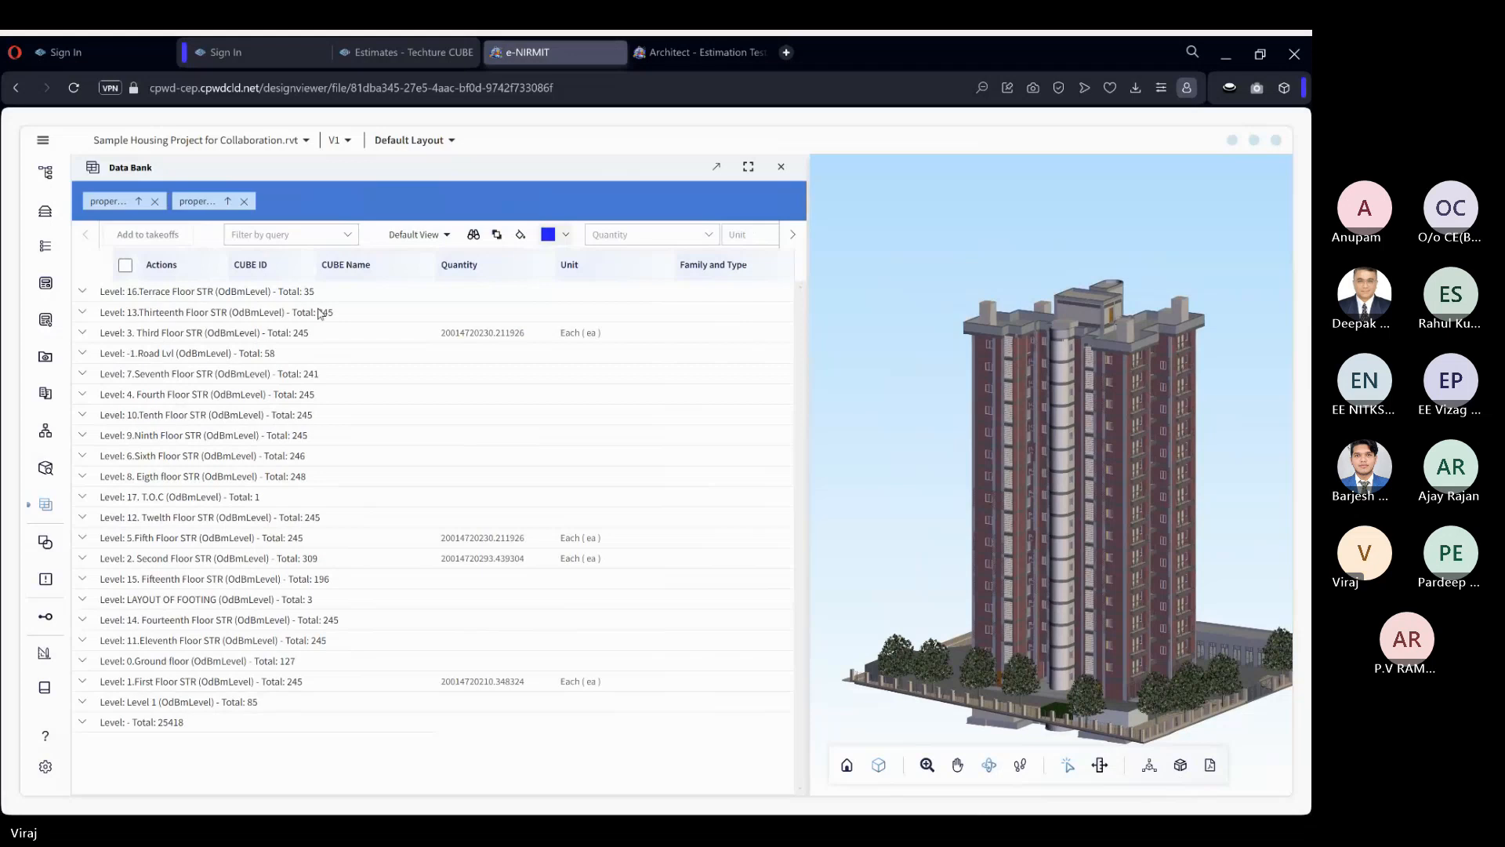
pyautogui.click(83, 395)
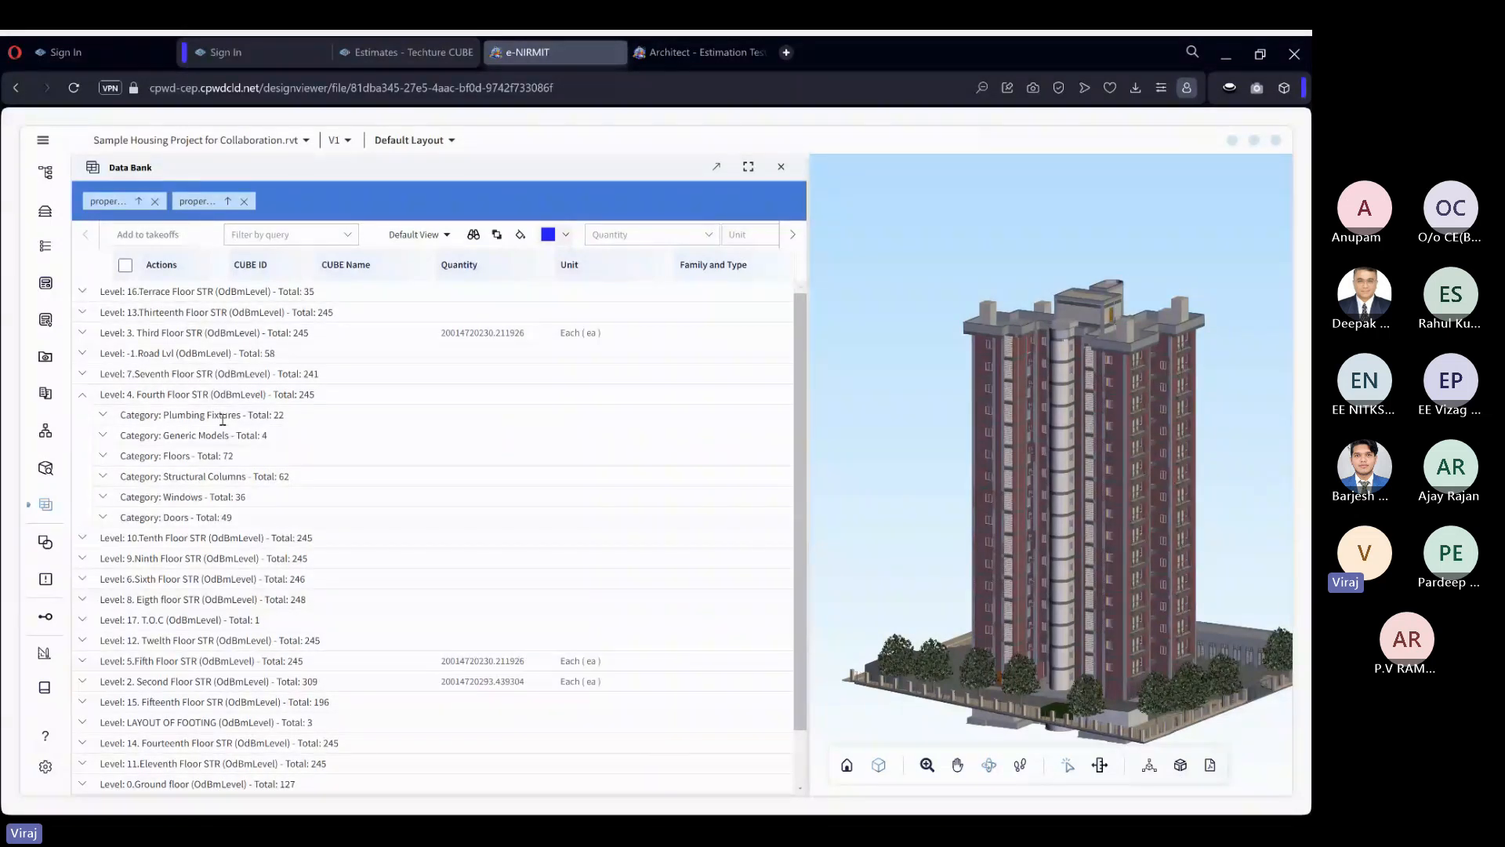
# Remove both groupings and regroup the Data Bank elements by Category and, within it, by Level.
pyautogui.click(244, 201)
pyautogui.click(157, 202)
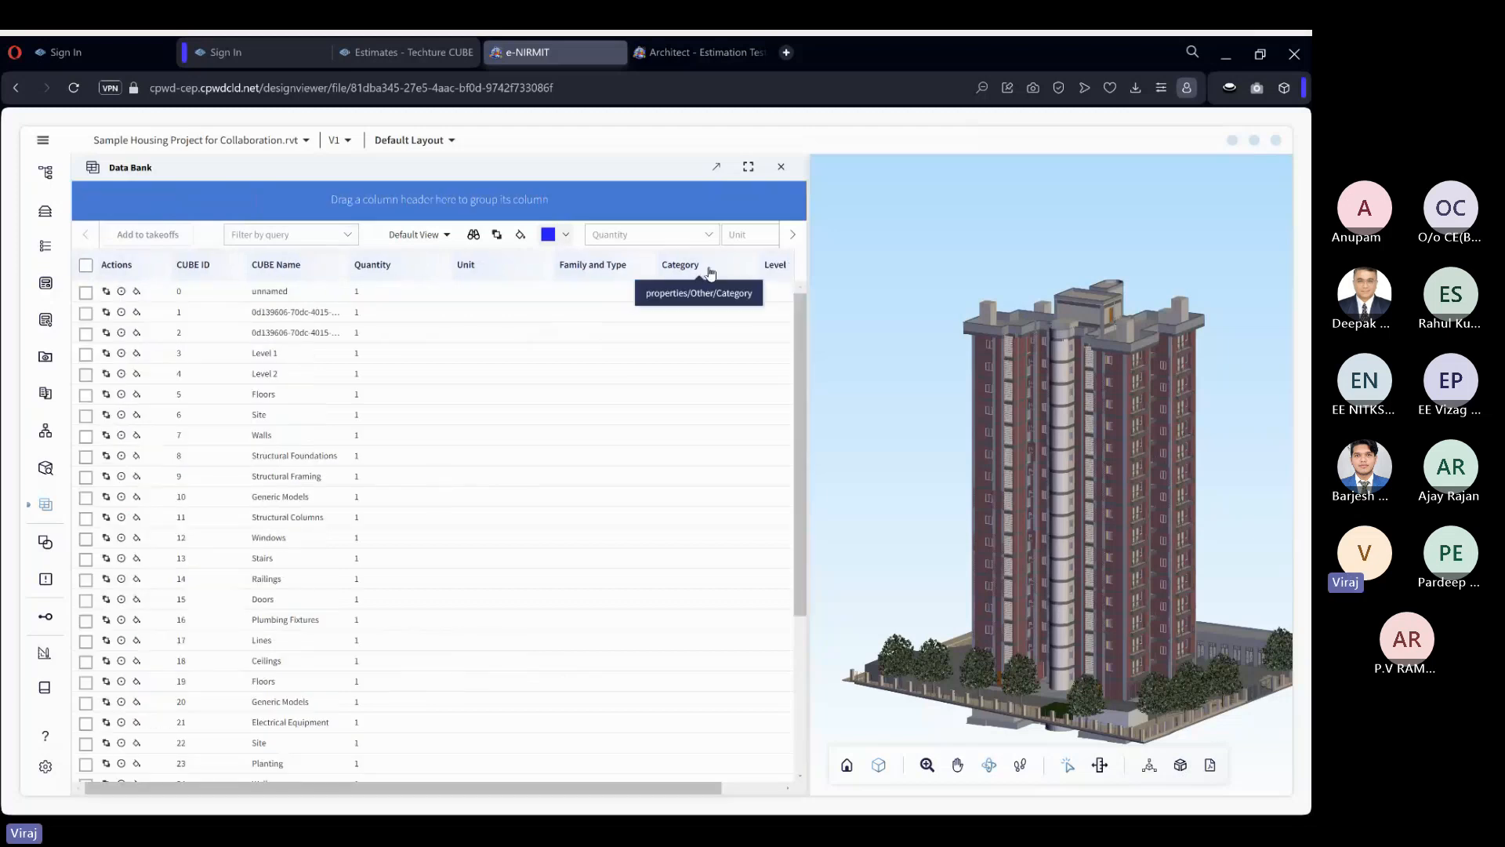
pyautogui.moveTo(700, 266); pyautogui.dragTo(388, 208)
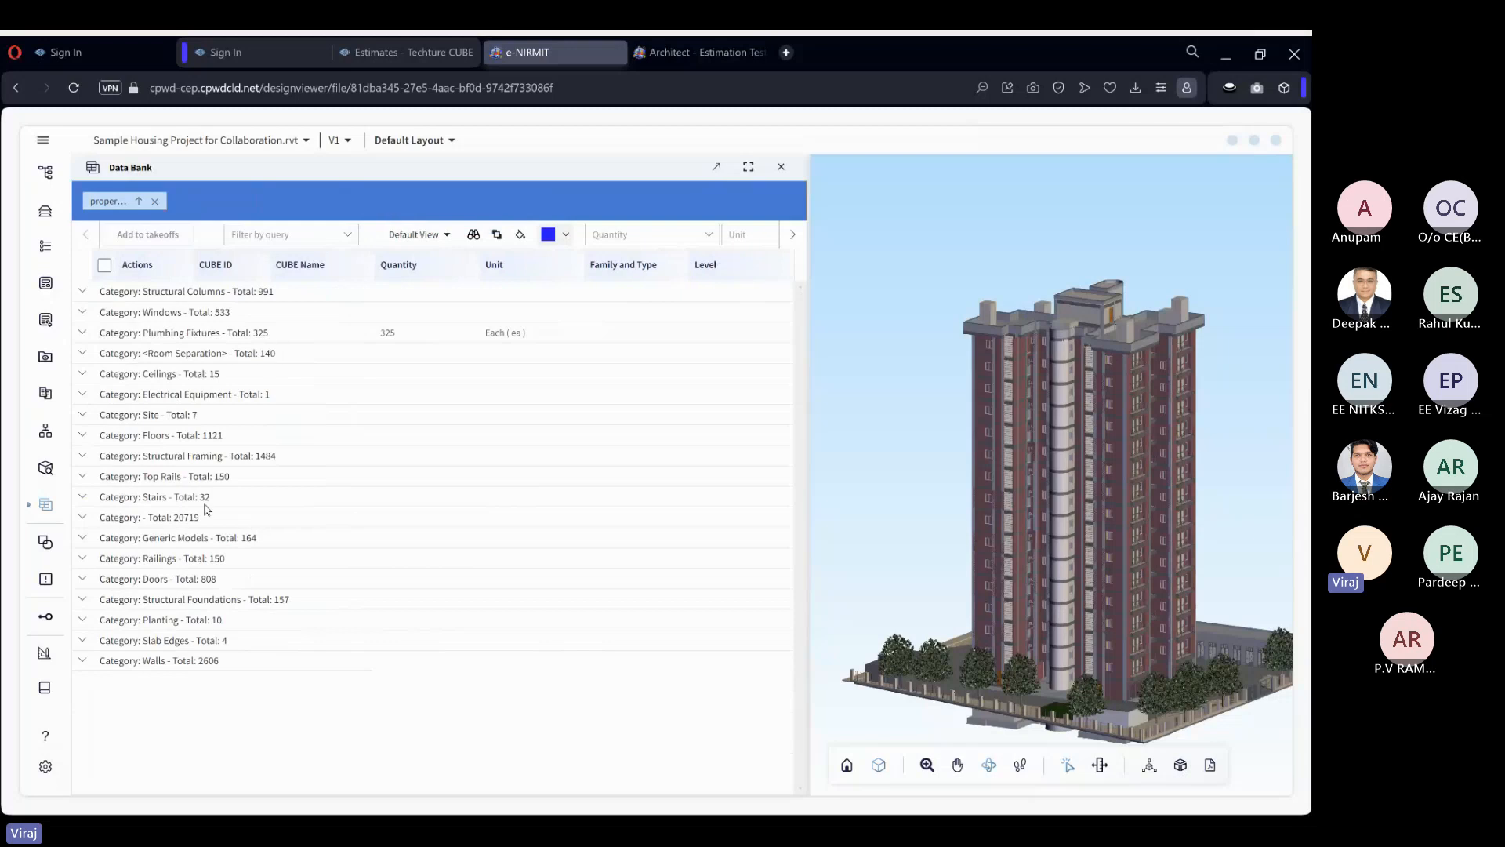
pyautogui.moveTo(705, 271); pyautogui.dragTo(266, 199)
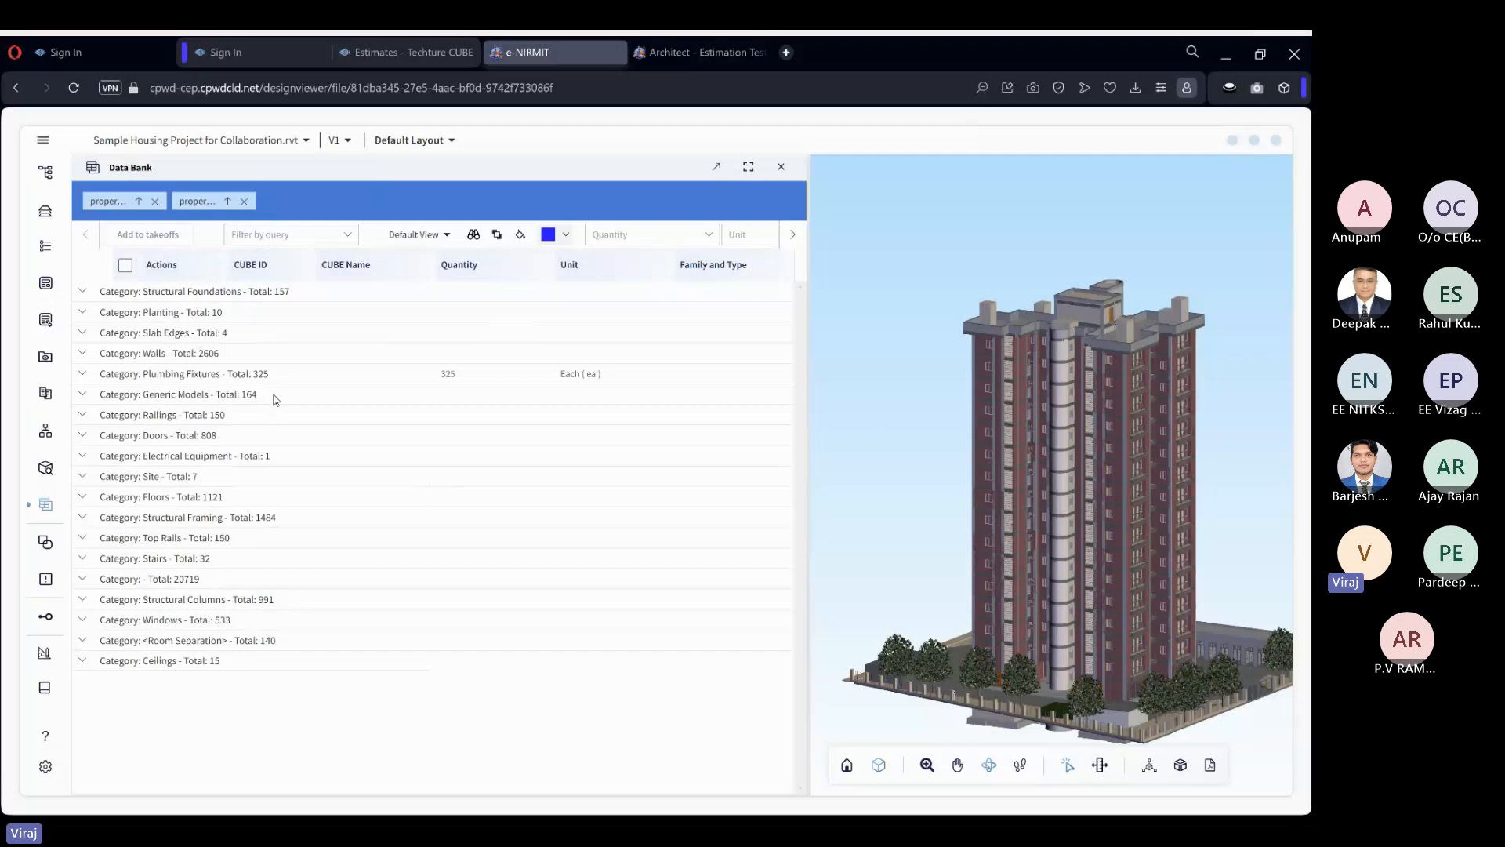
# Expand the Plumbing Fixtures category and its Second Floor STR level to examine the individual fixtures.
pyautogui.click(83, 375)
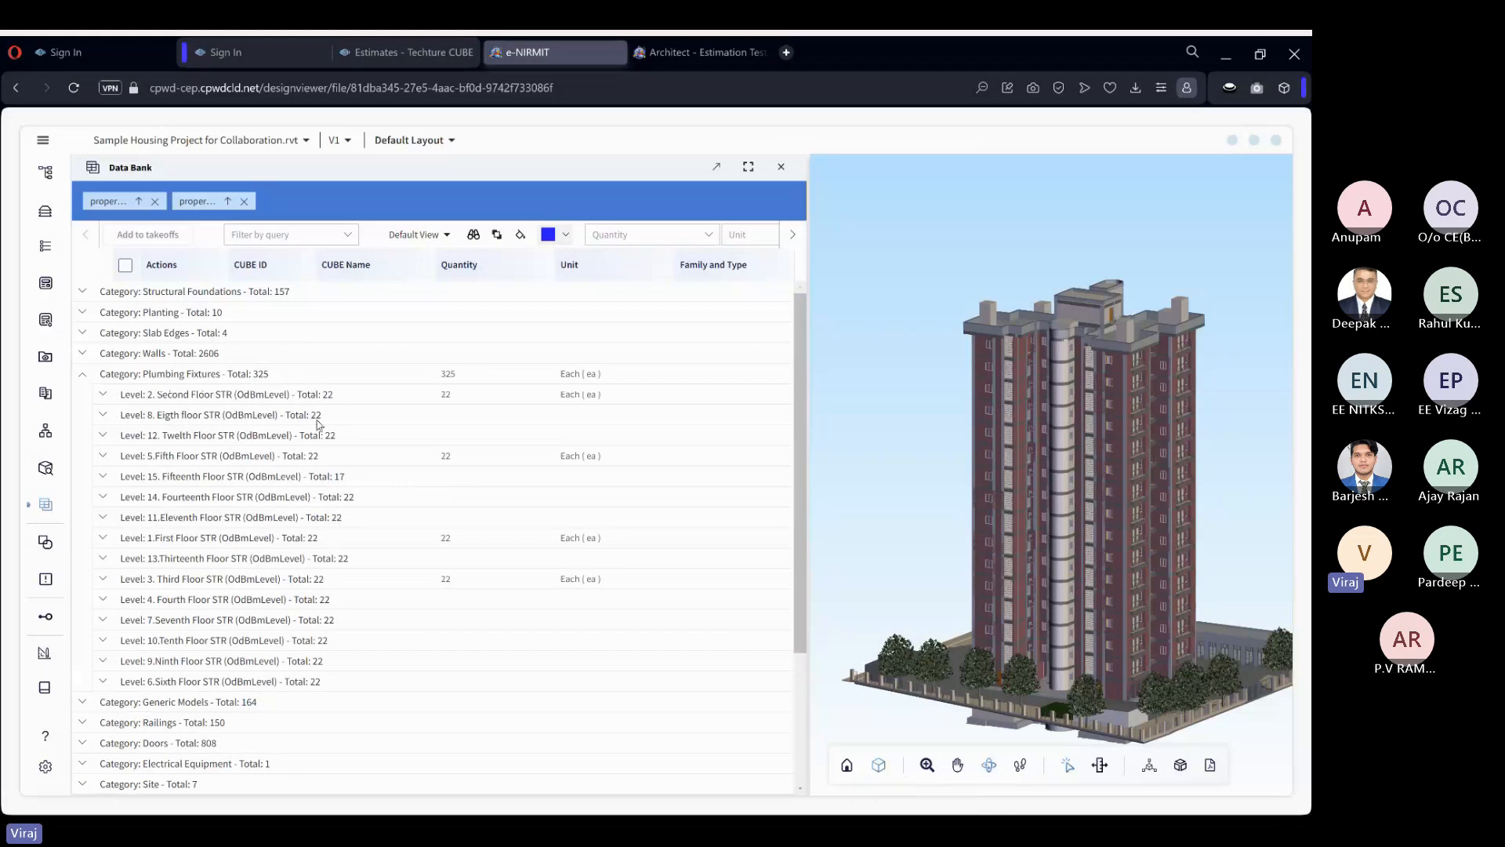
pyautogui.click(105, 394)
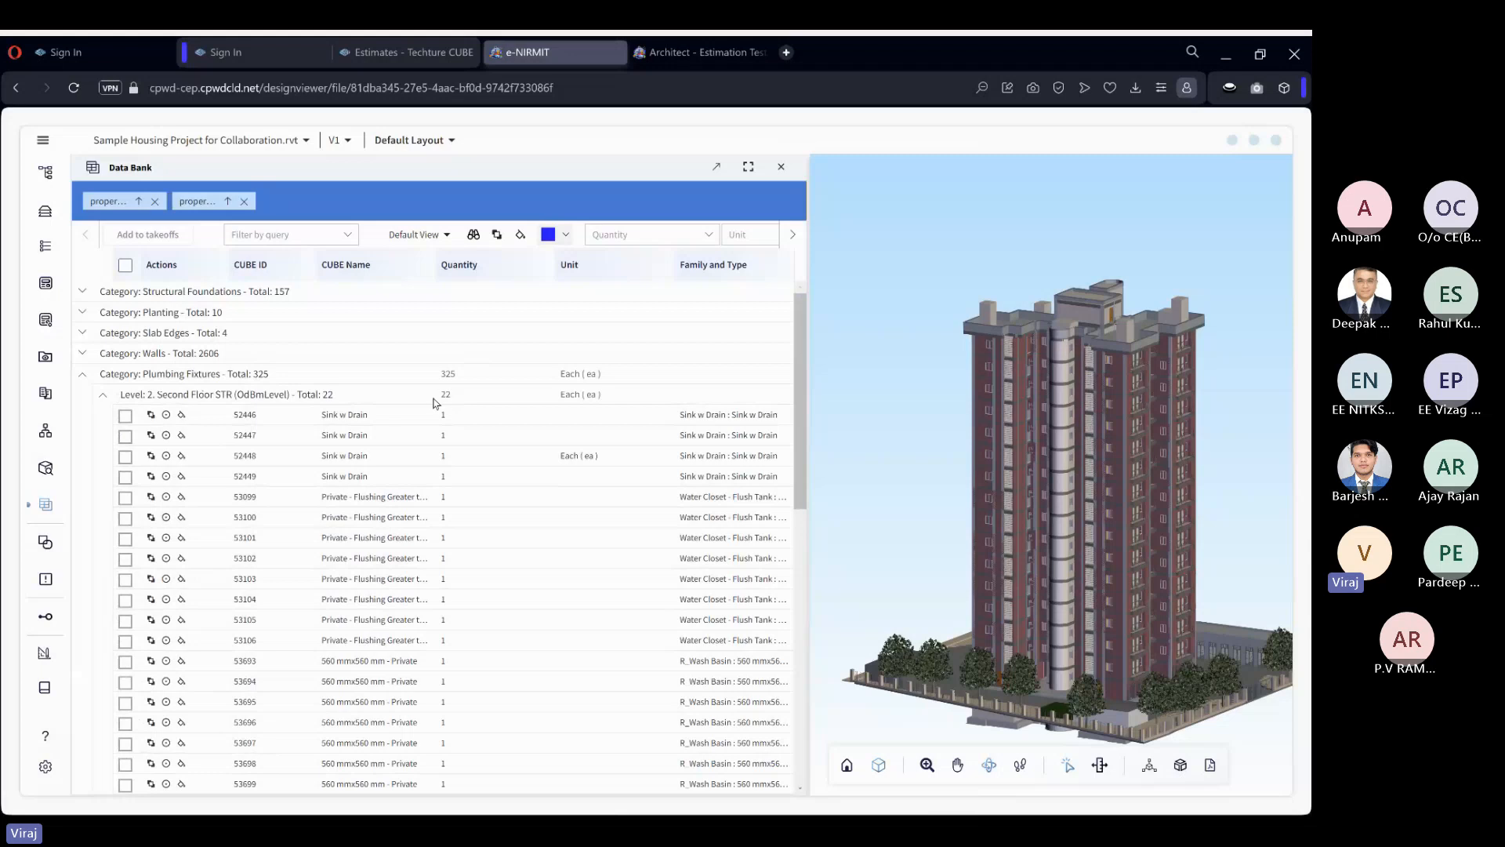
# Switch the model to a transparent display and select sink 52447 to locate it in the building.
pyautogui.click(880, 765)
pyautogui.click(879, 687)
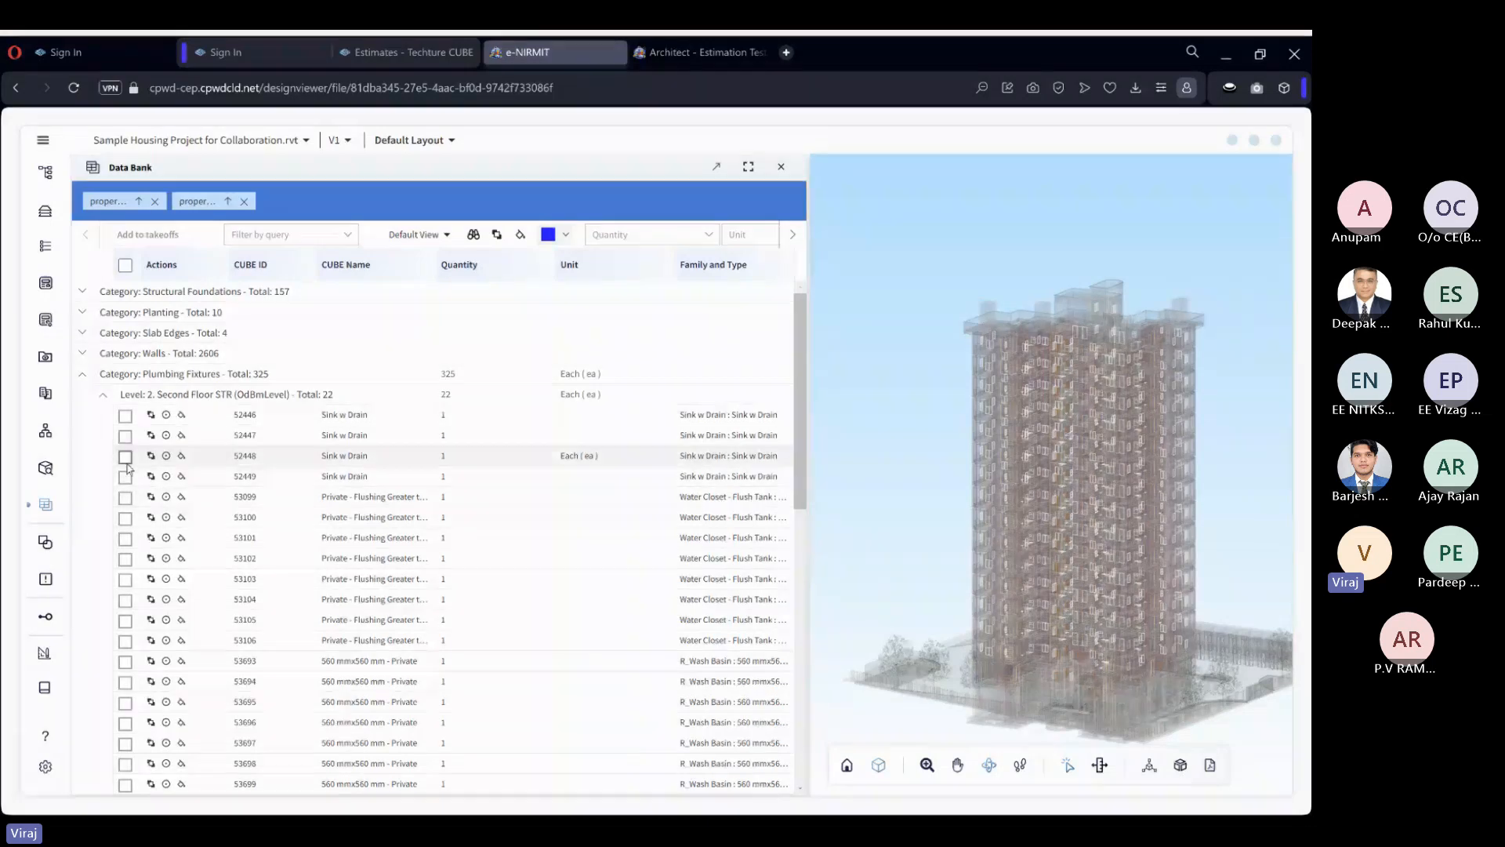
pyautogui.click(125, 436)
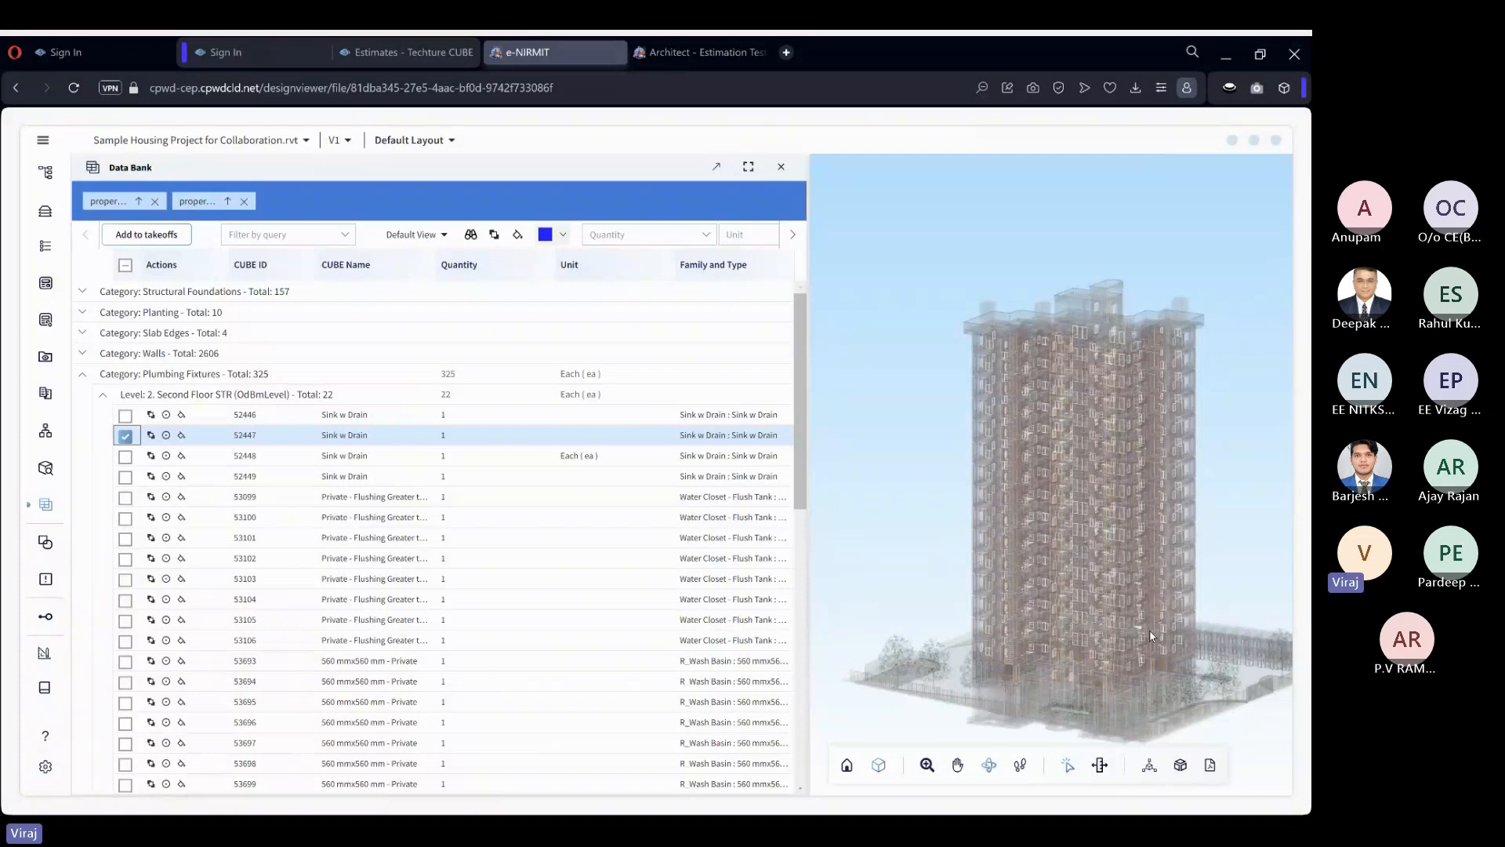
pyautogui.scroll(5, 1150, 629)
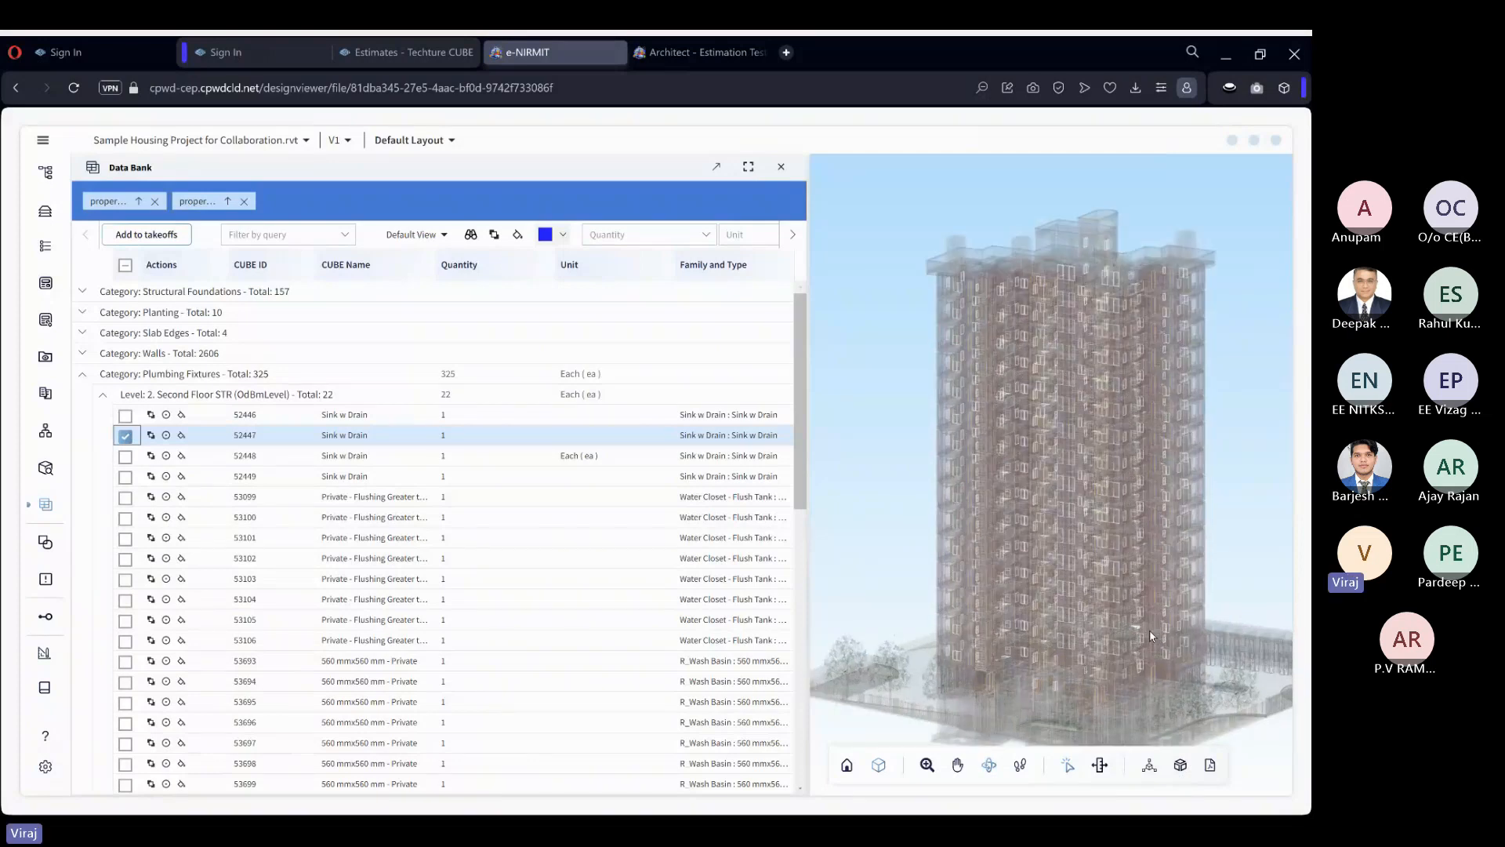
pyautogui.scroll(5, 1150, 628)
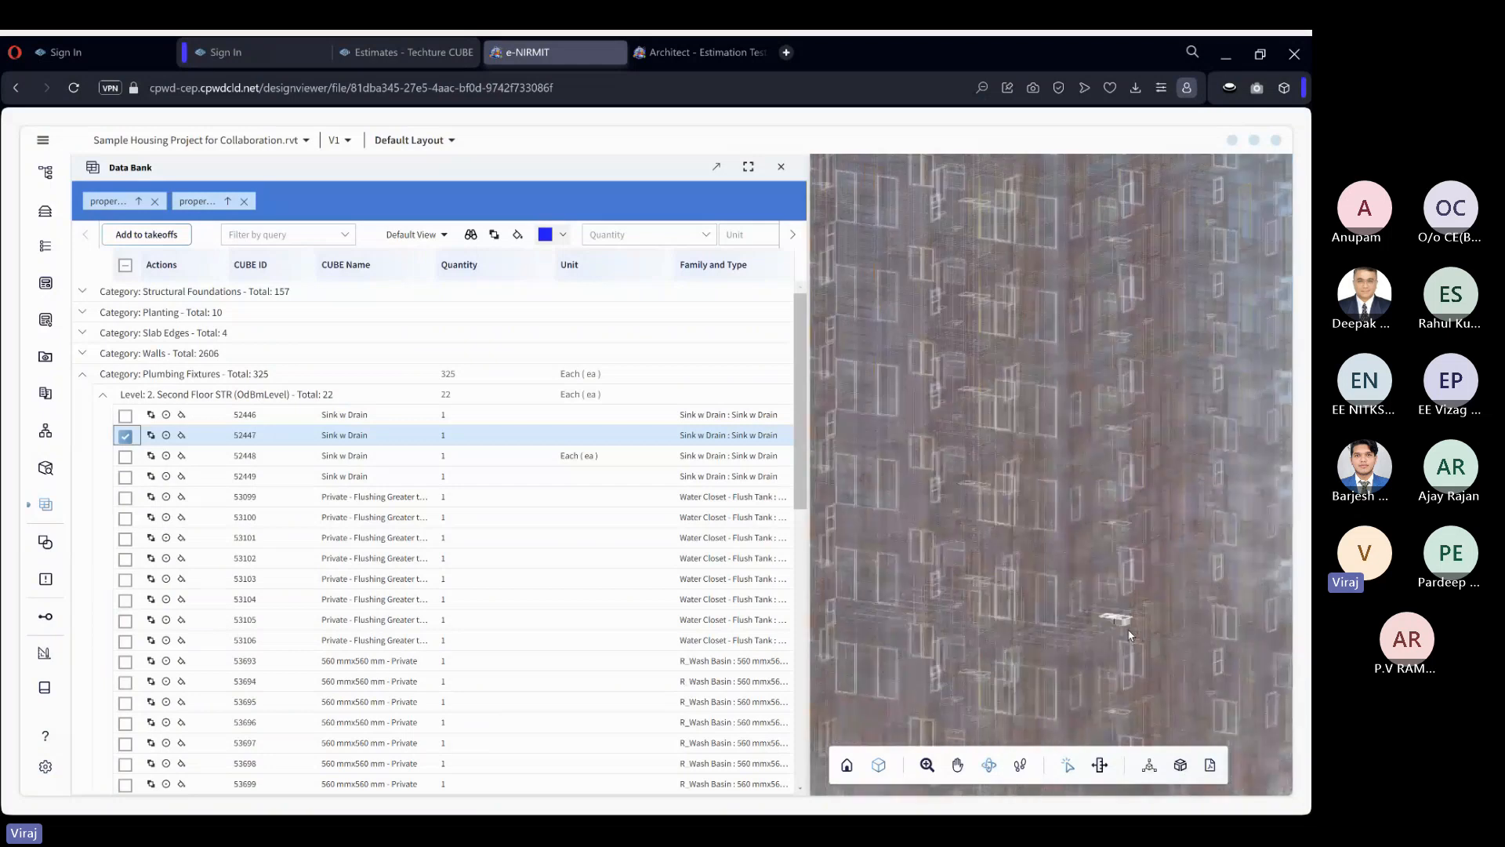
pyautogui.scroll(-10, 1126, 625)
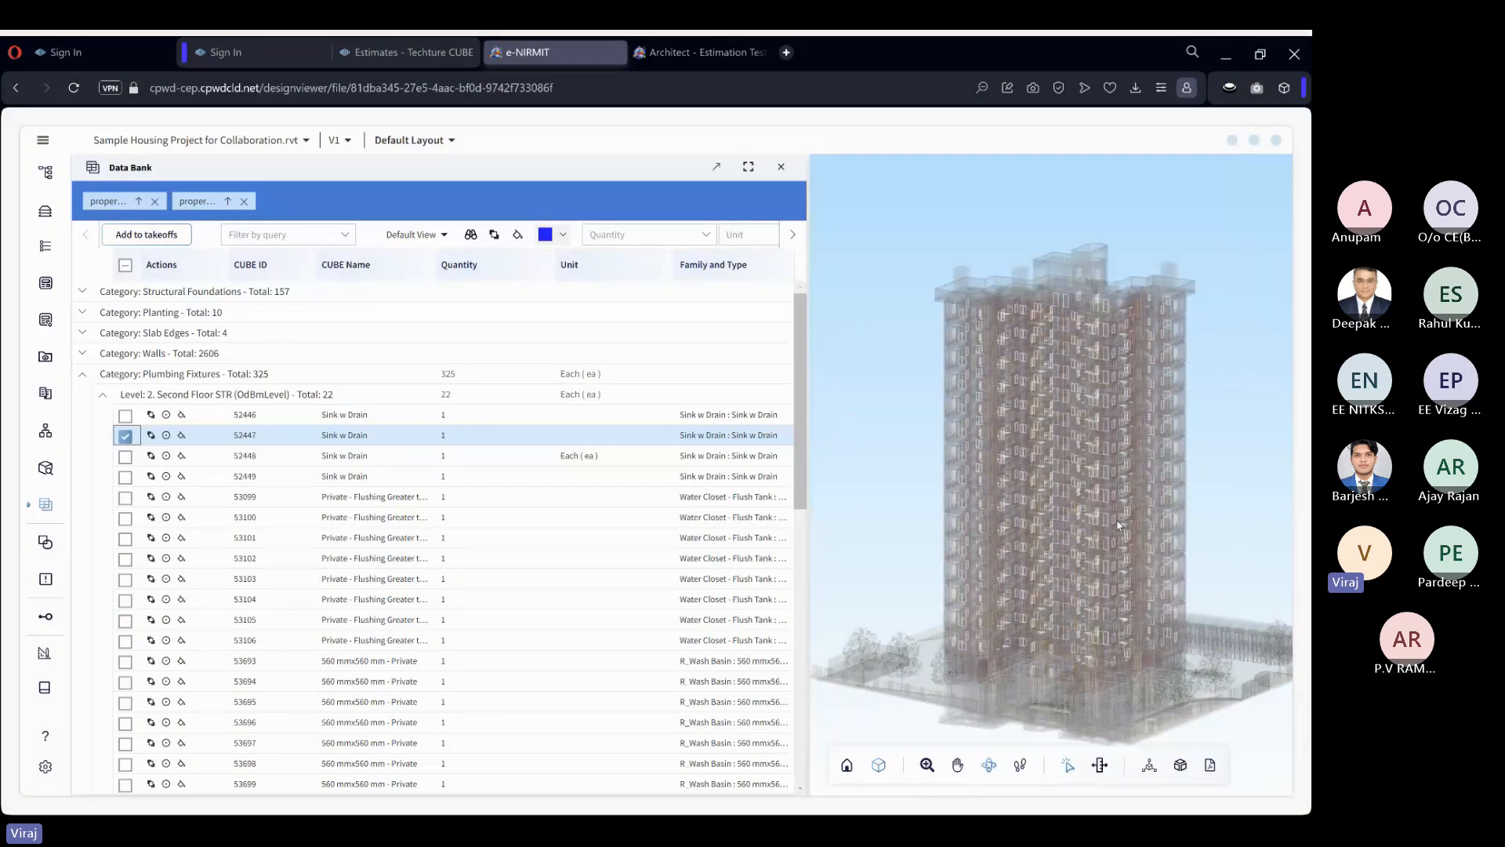
pyautogui.scroll(2, 1130, 615)
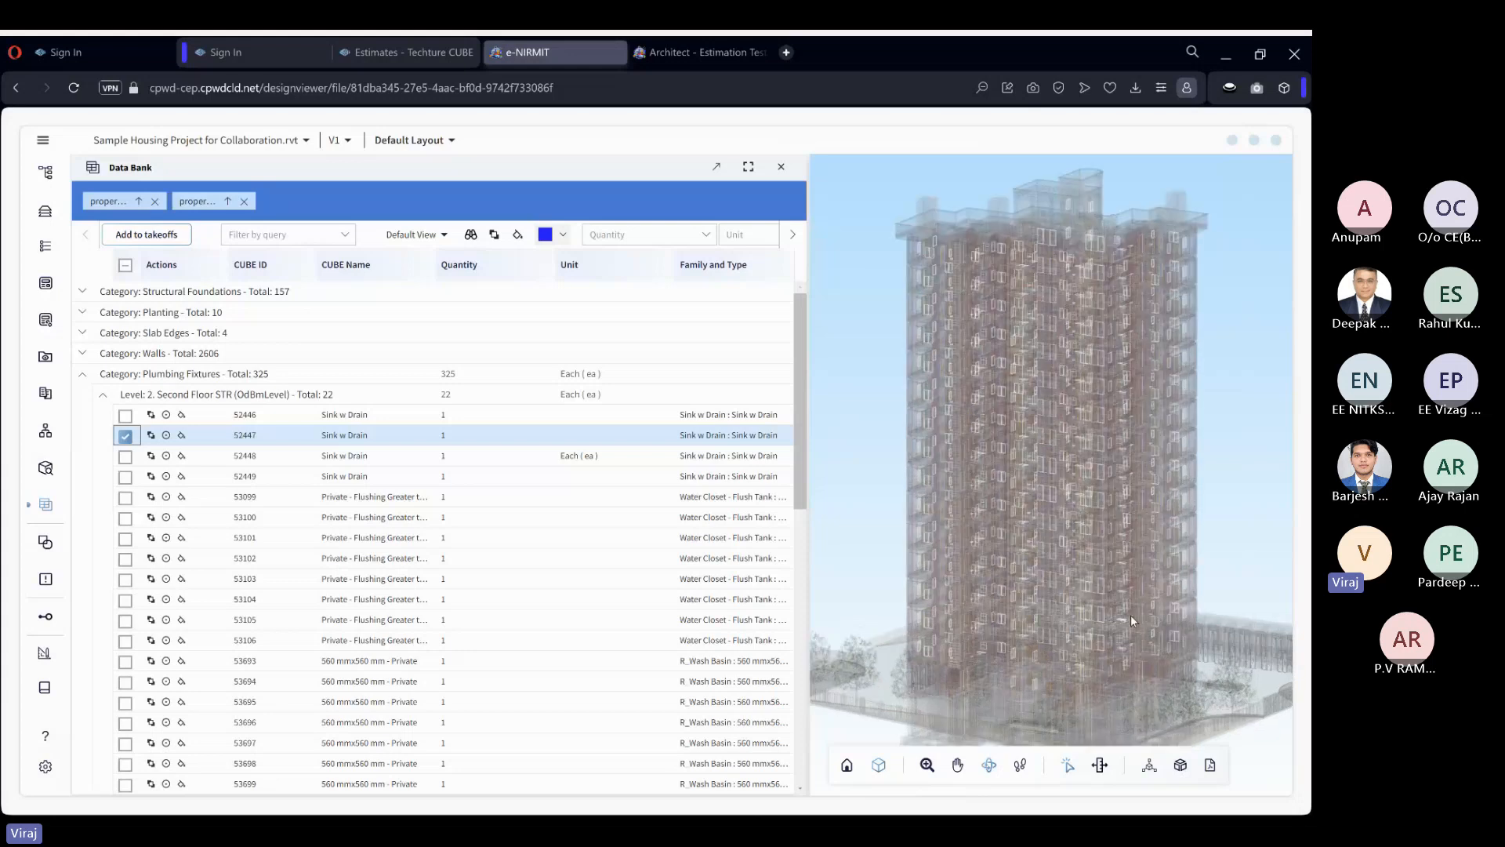
# Focus the view on sink 52447 and examine where it sits within the tower.
pyautogui.click(167, 437)
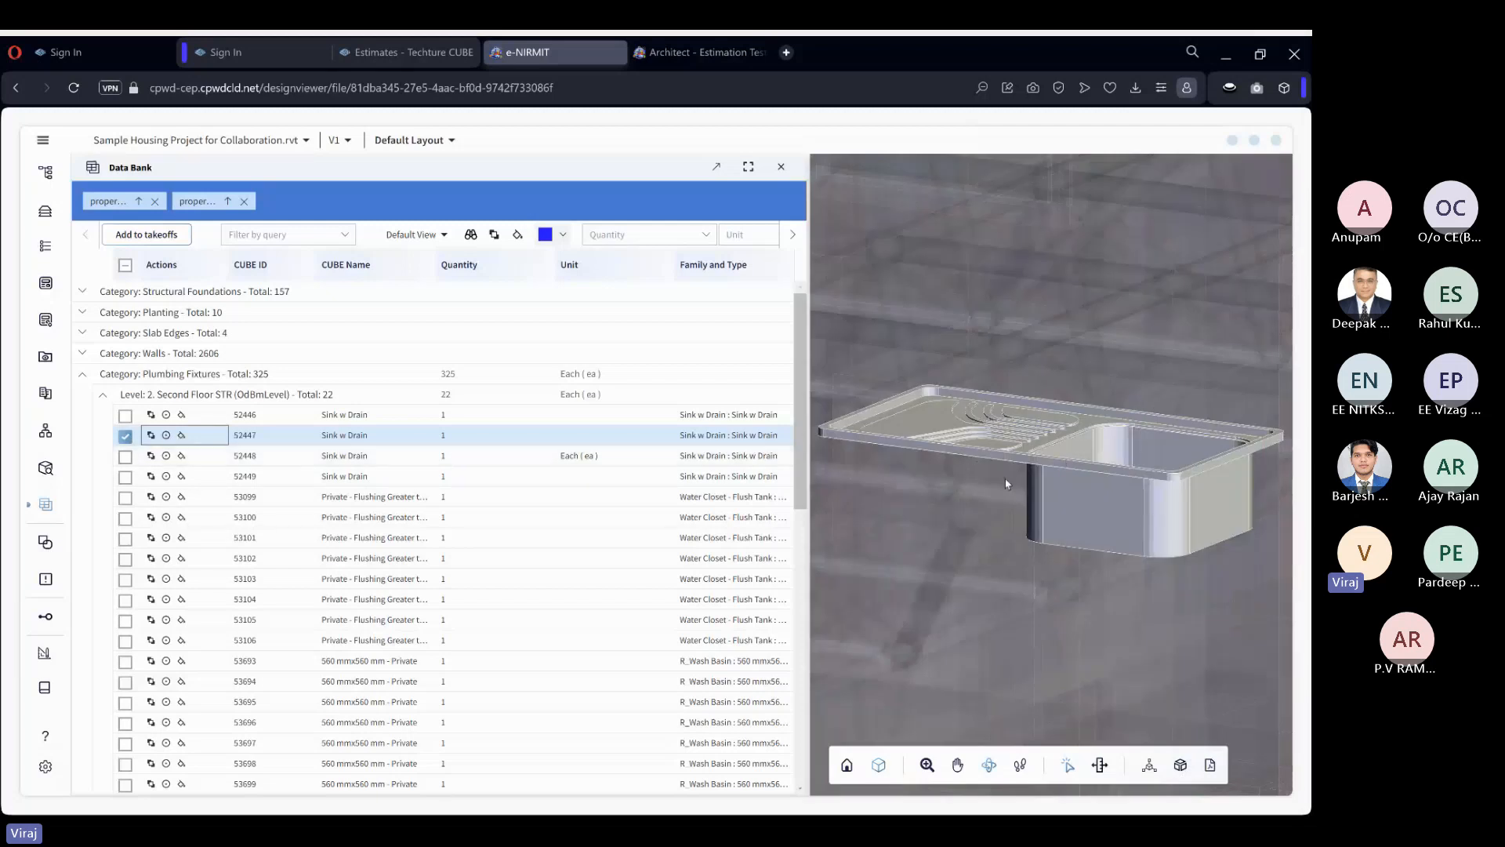
pyautogui.scroll(-1, 1037, 498)
pyautogui.scroll(-2, 1037, 499)
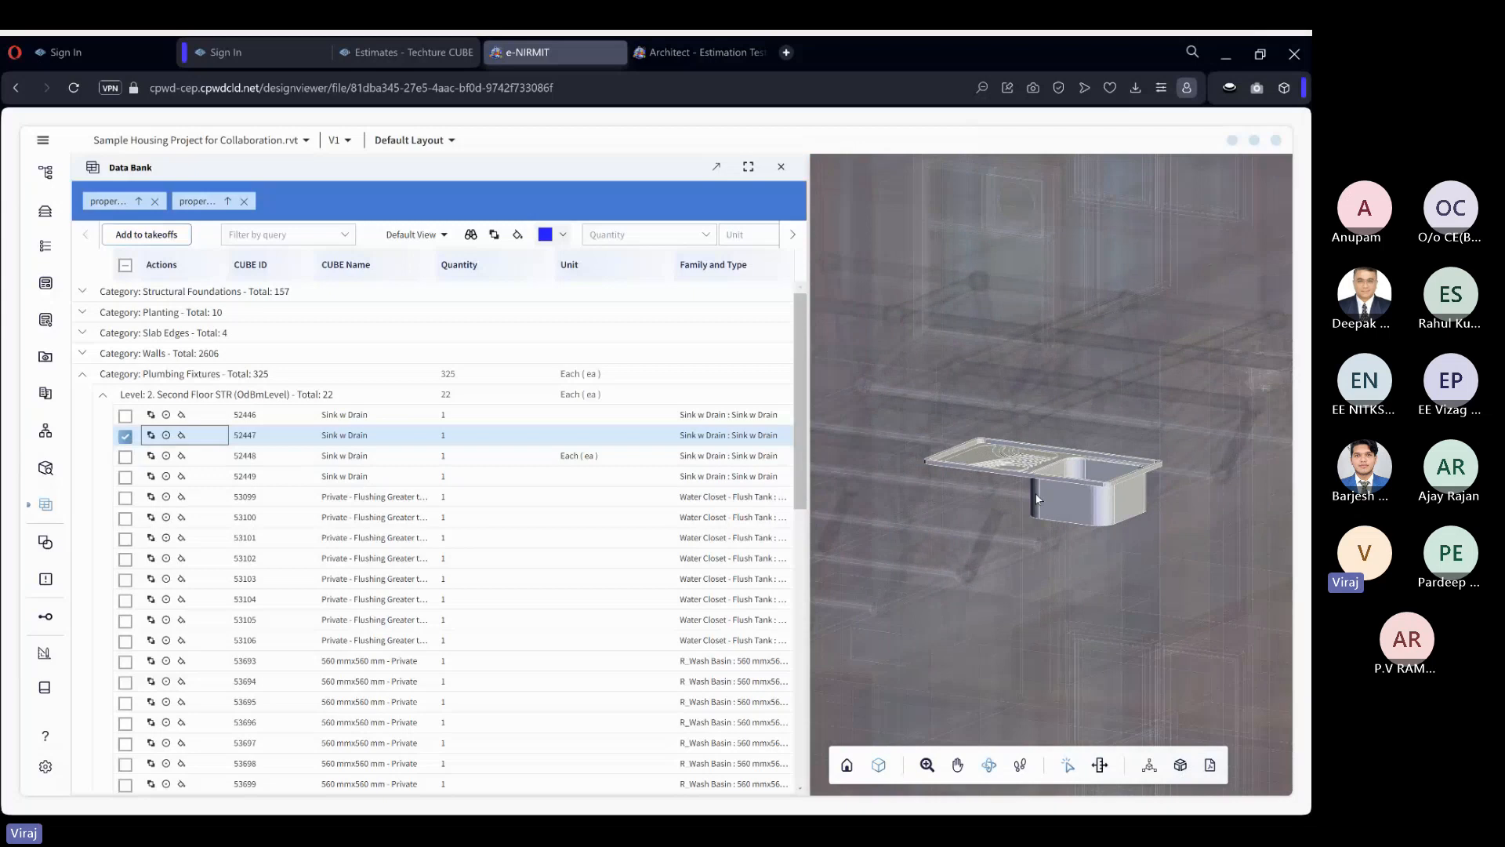
pyautogui.scroll(-3, 1037, 499)
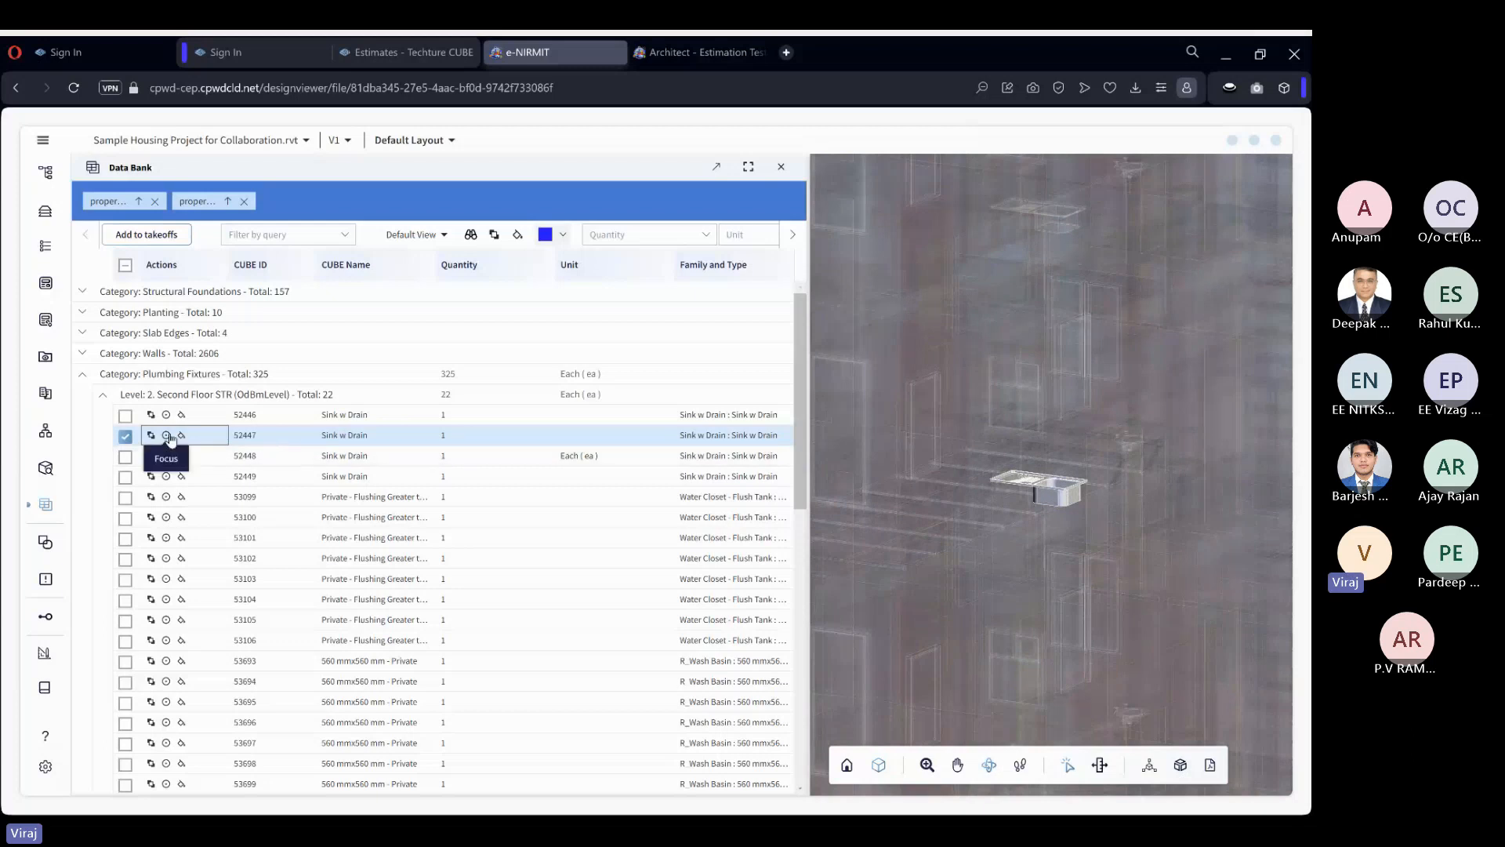
pyautogui.scroll(-3, 1085, 514)
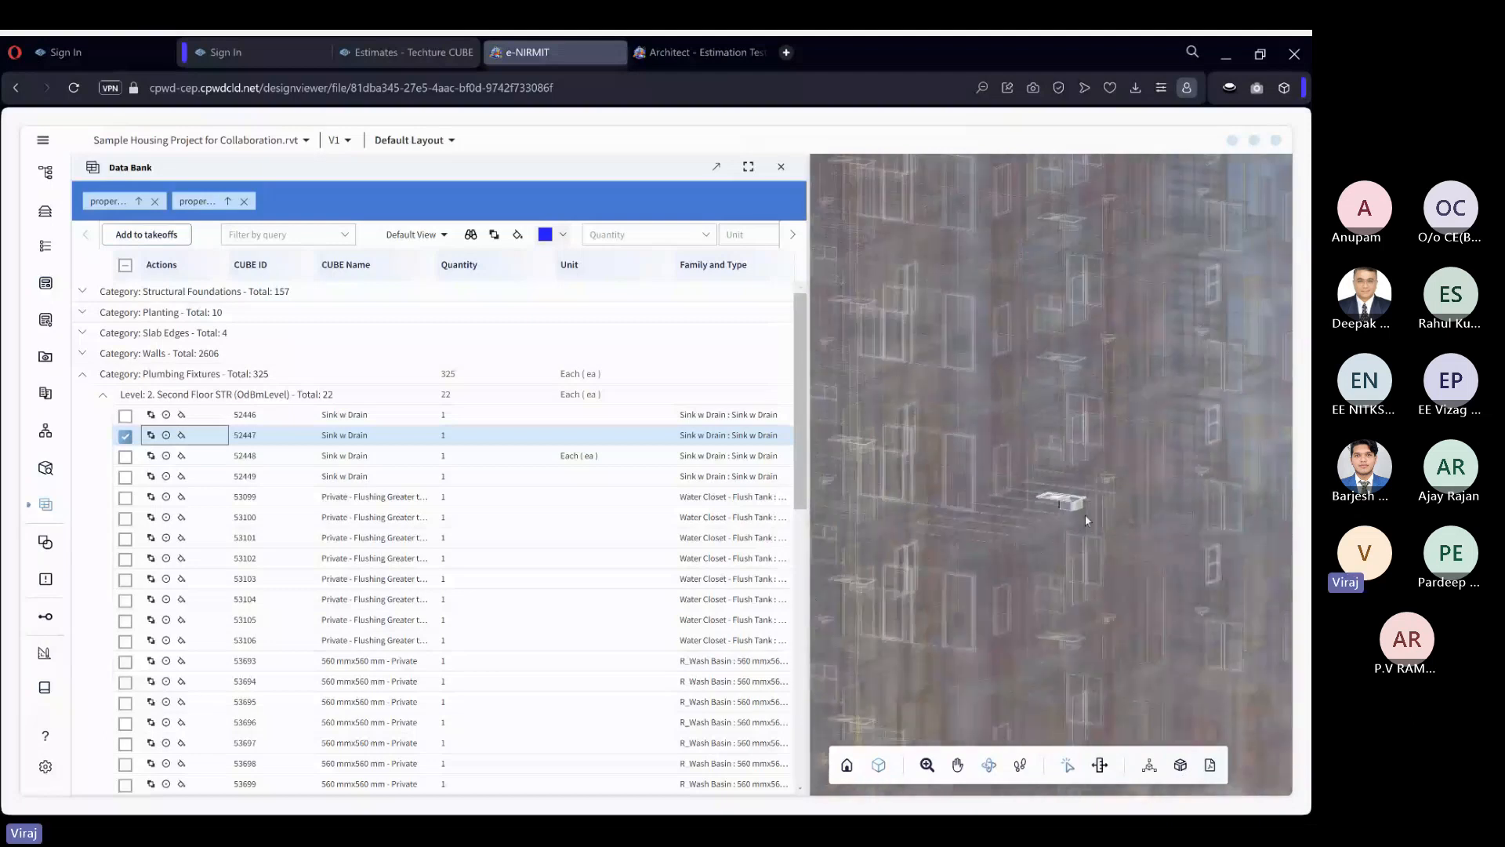
pyautogui.scroll(-3, 1085, 514)
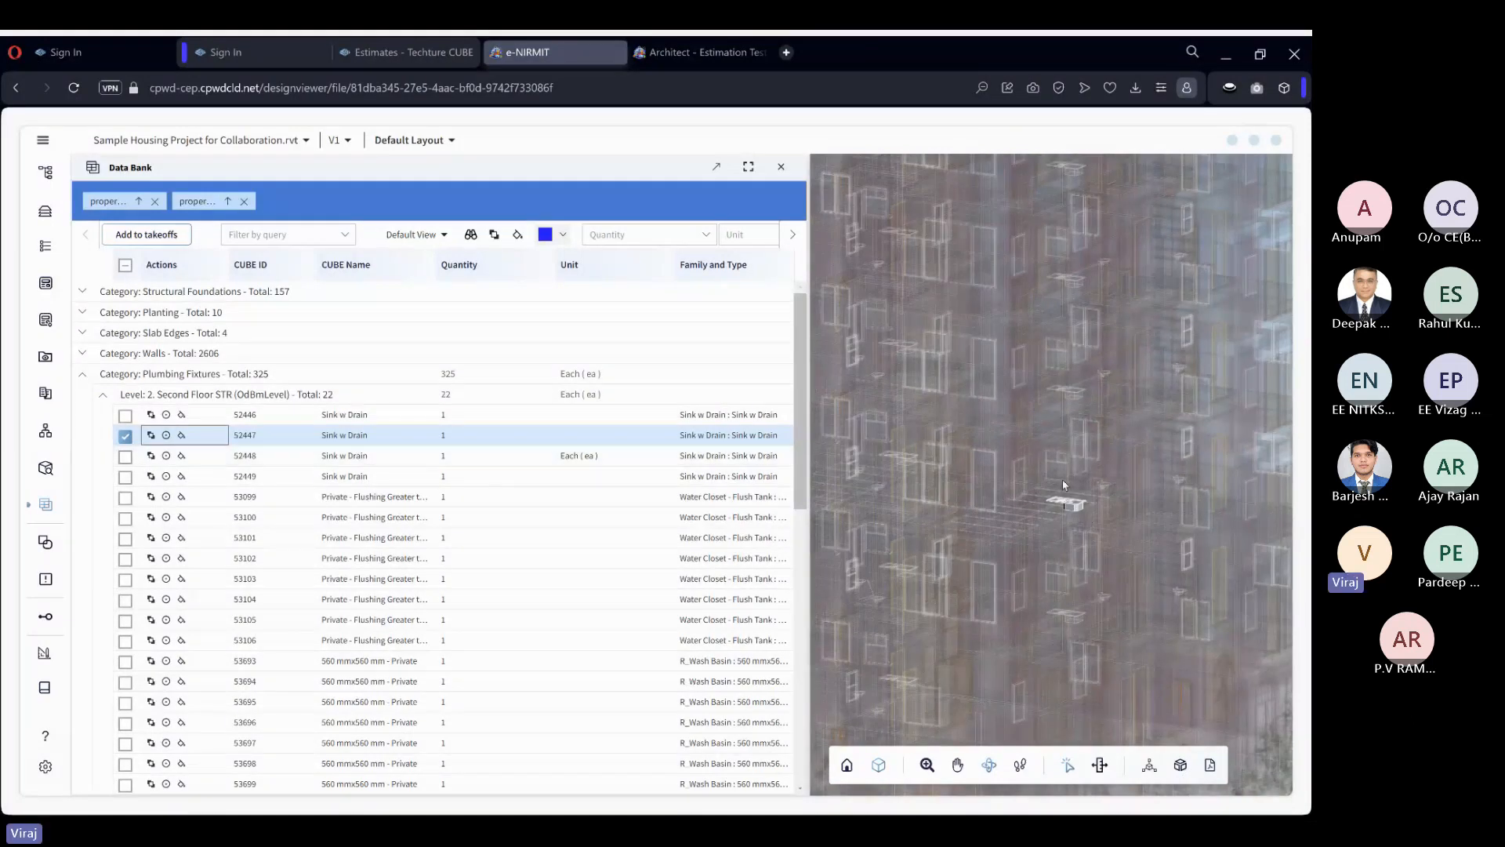
pyautogui.scroll(2, 1064, 485)
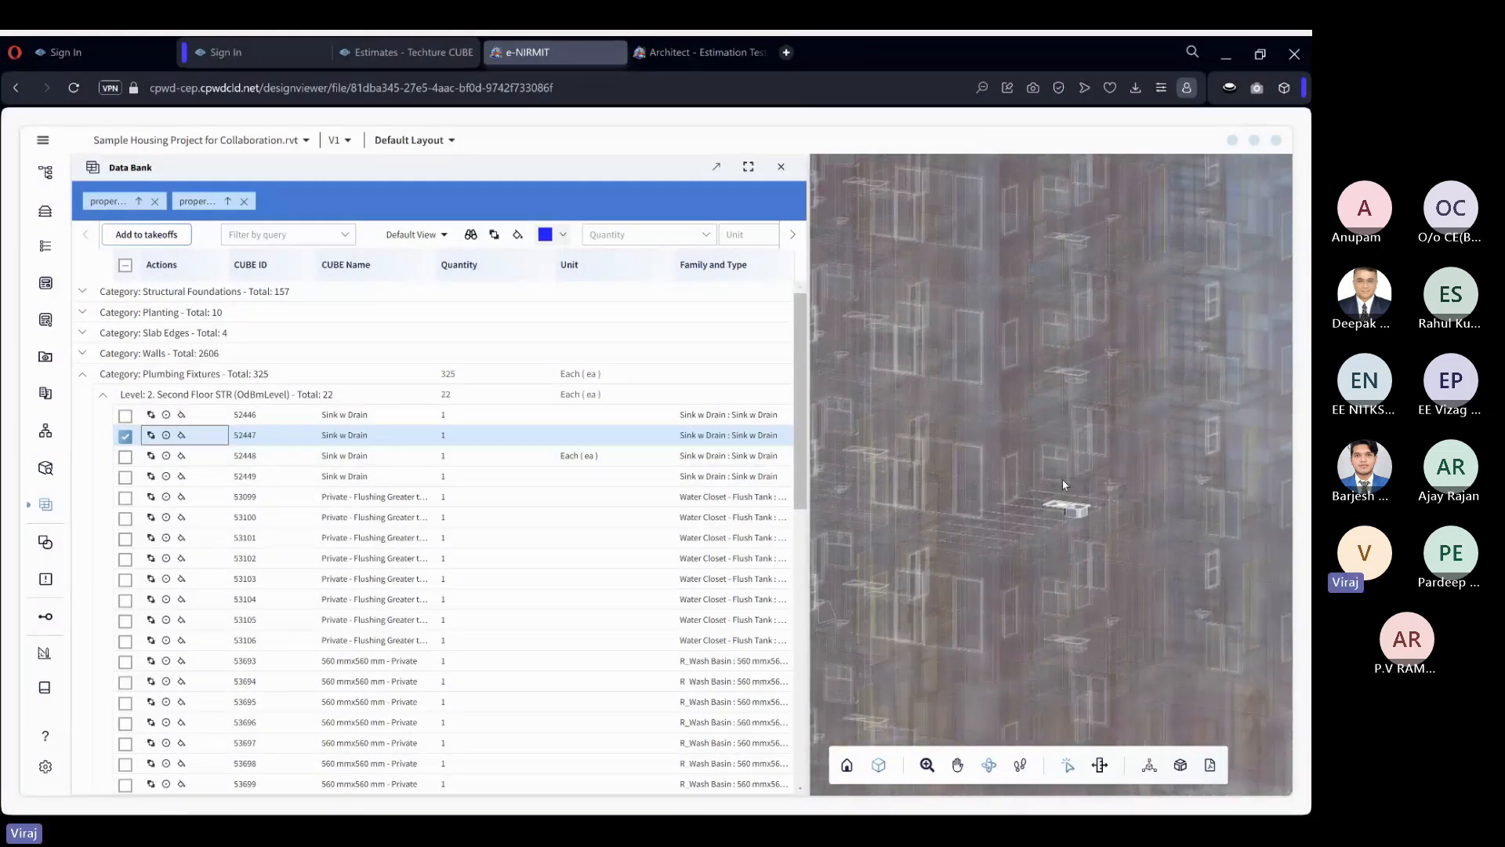
# Add sinks 52448 and 52449 to the selection and focus the view on all three selected sinks.
pyautogui.click(124, 456)
pyautogui.click(125, 478)
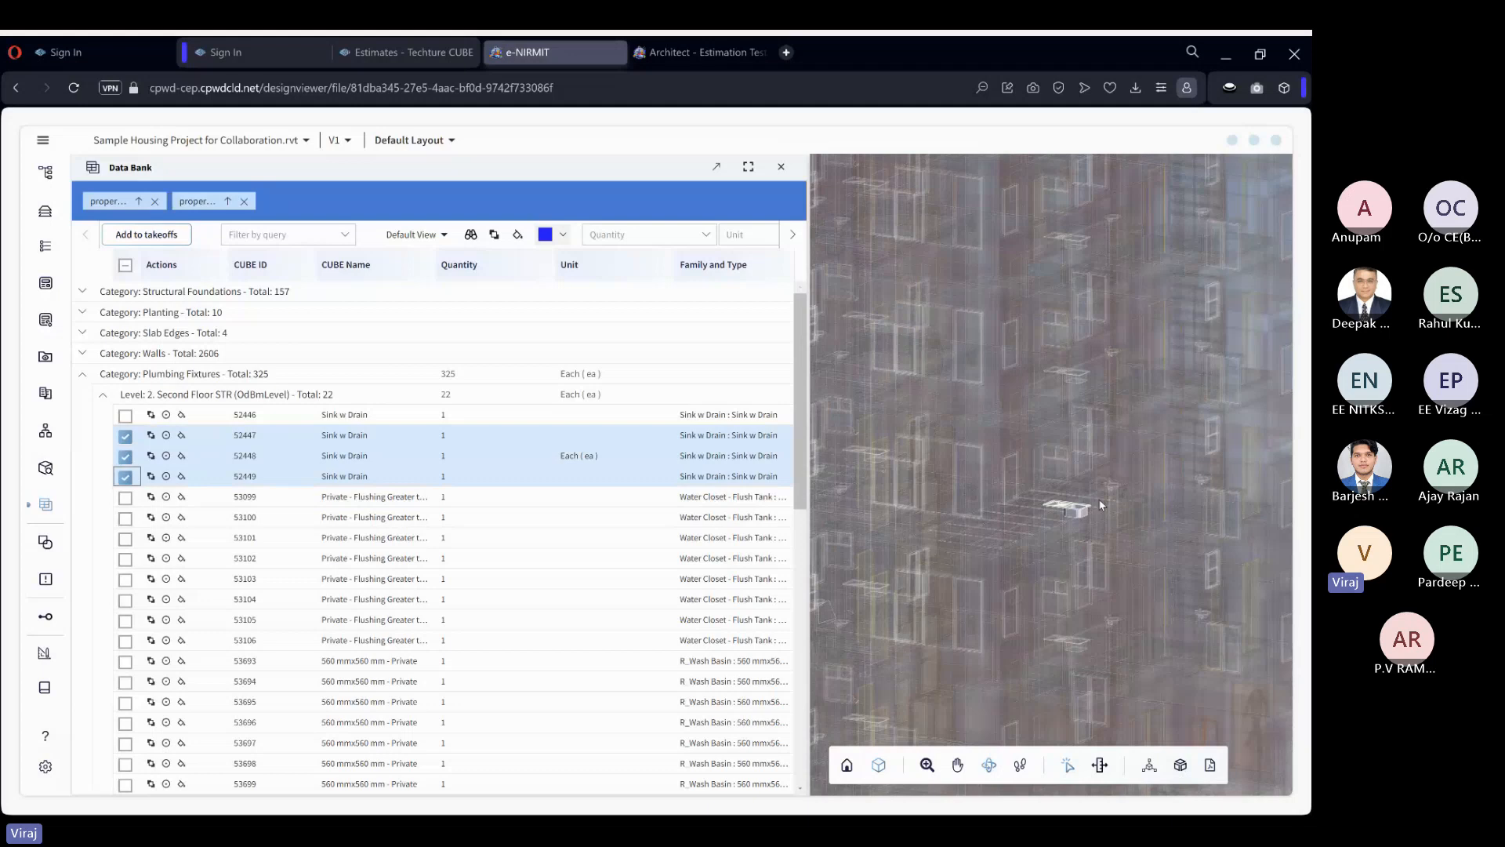
pyautogui.scroll(1, 1032, 407)
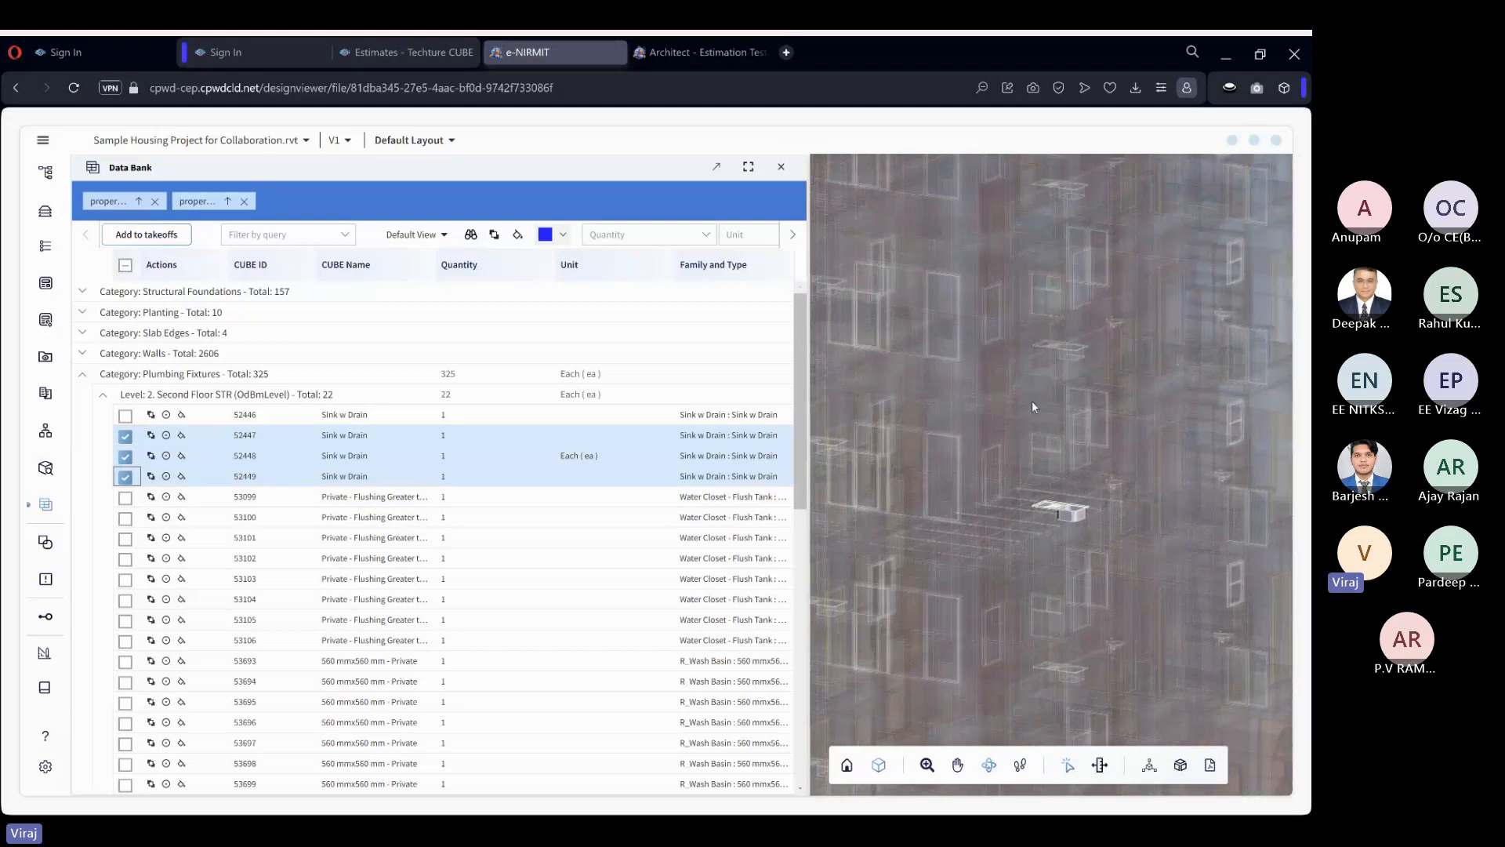
pyautogui.click(167, 437)
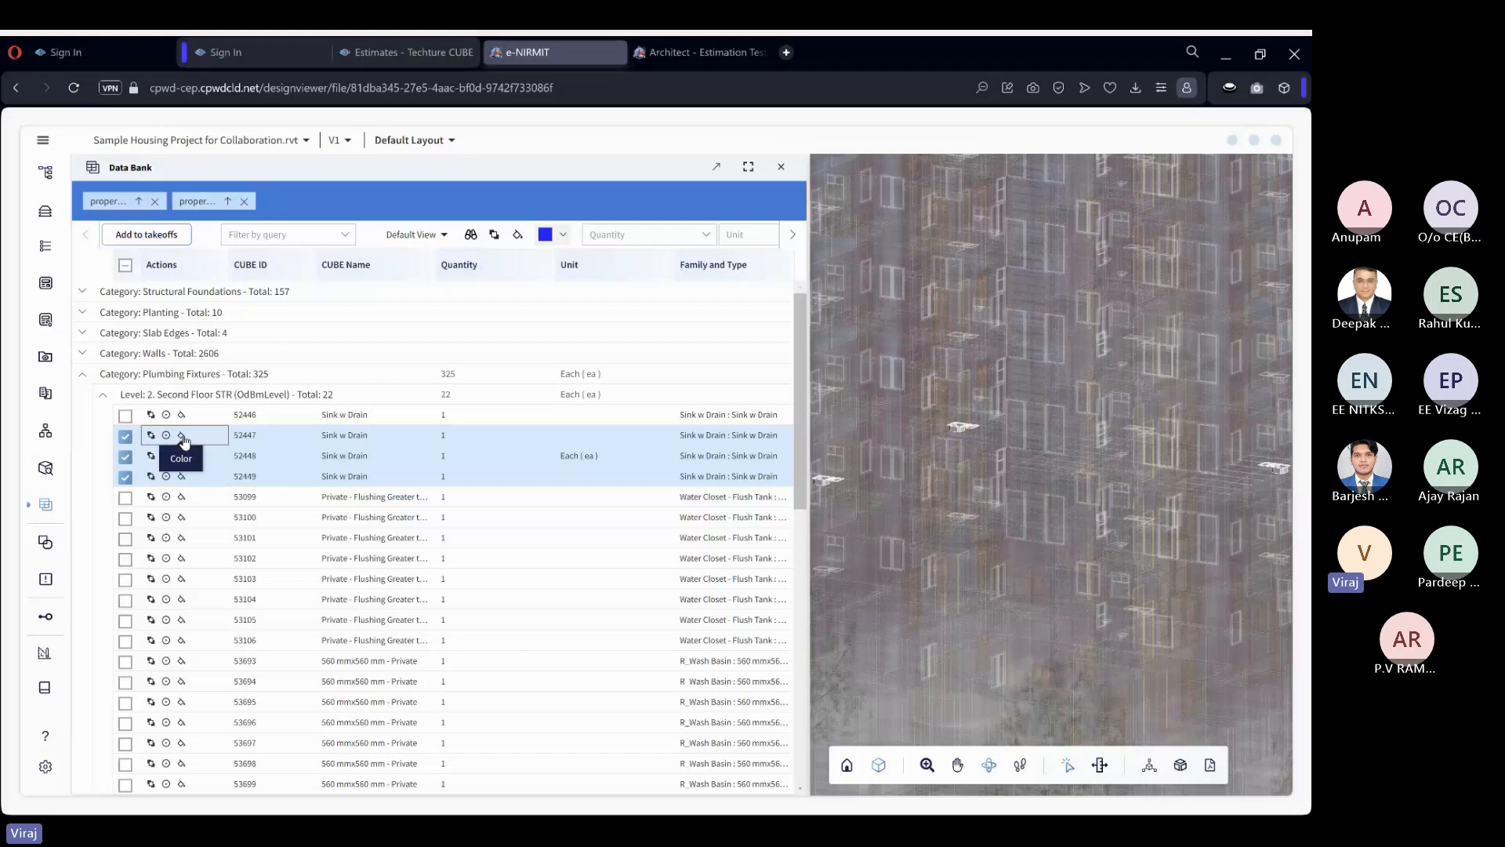
# Color the three selected sinks blue (#0000ff) and isolate them in the model.
pyautogui.click(183, 441)
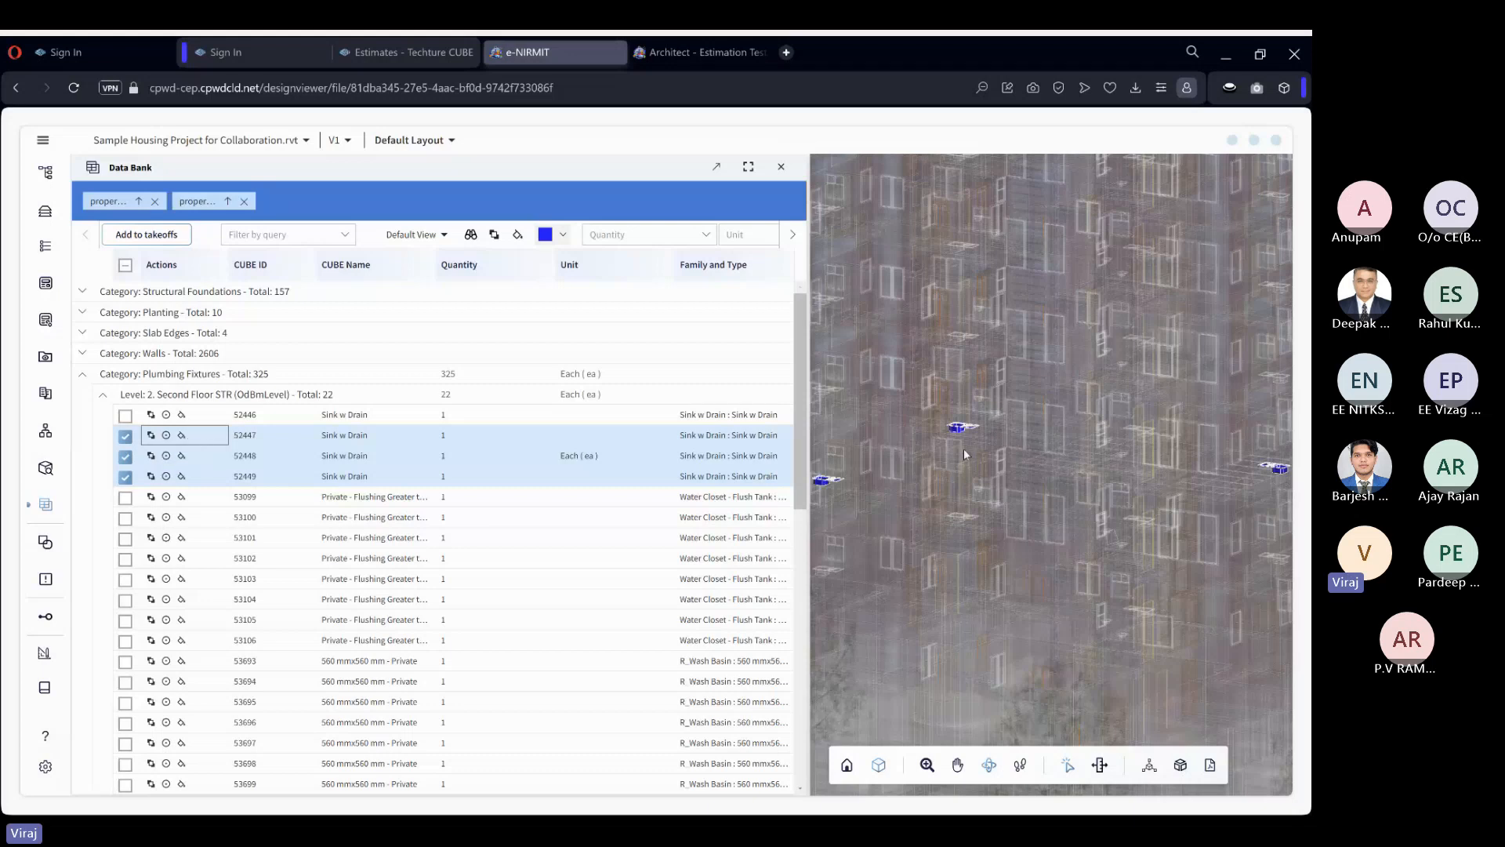
pyautogui.click(564, 235)
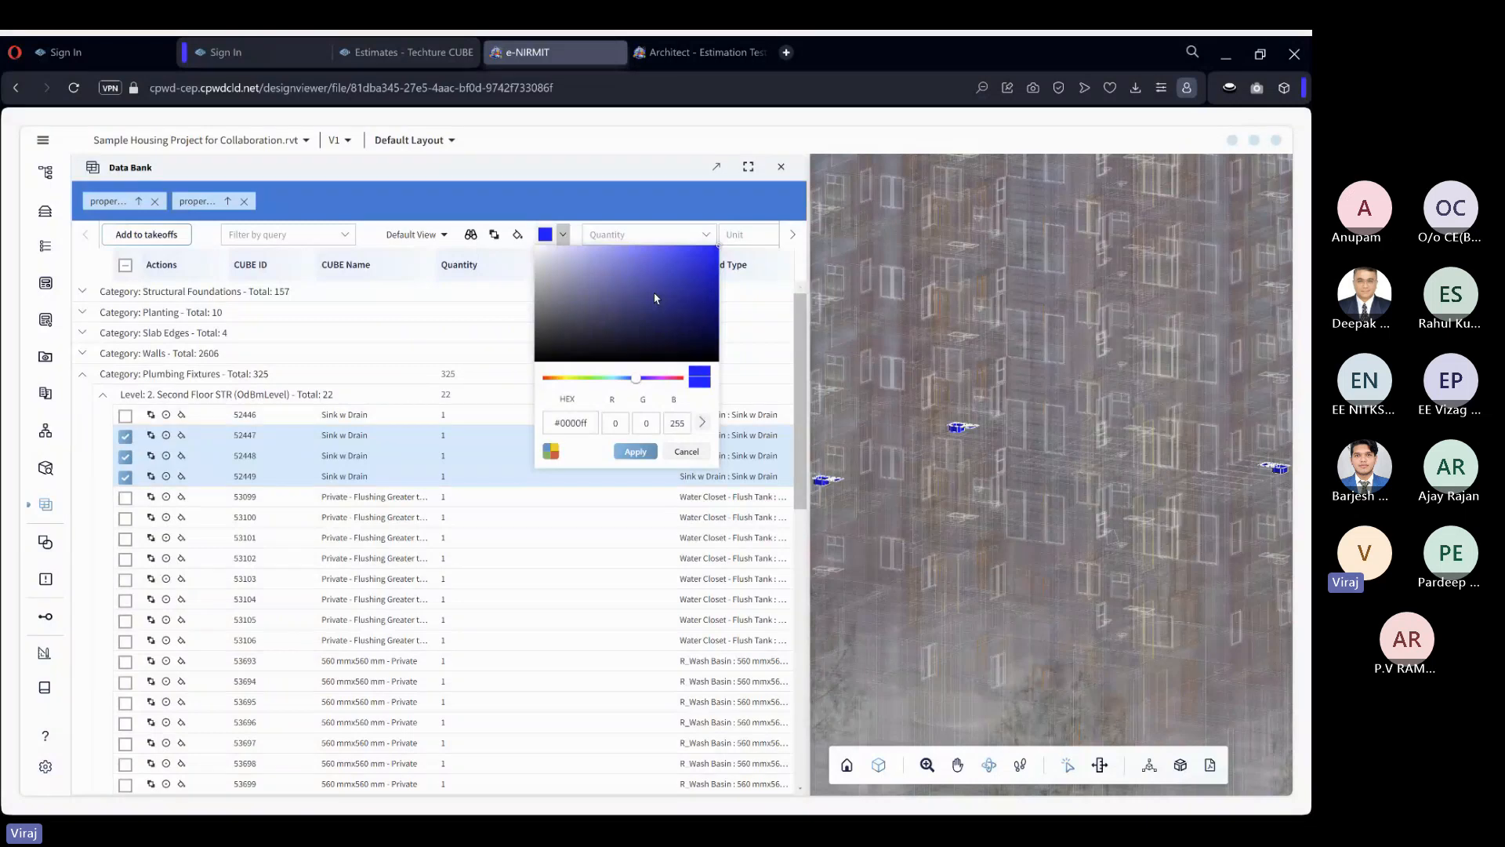
pyautogui.click(567, 243)
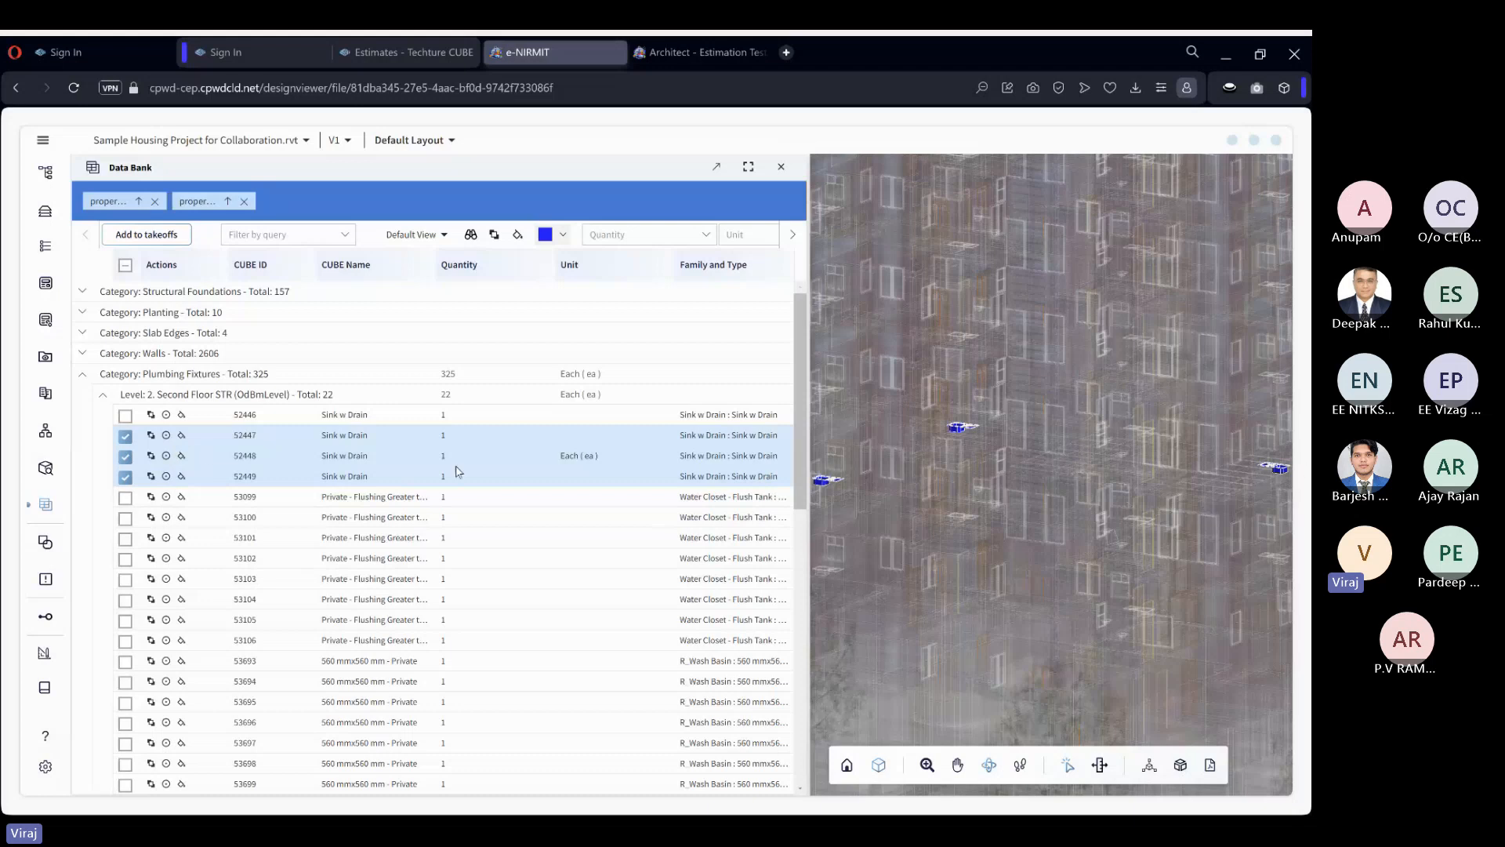
pyautogui.click(151, 438)
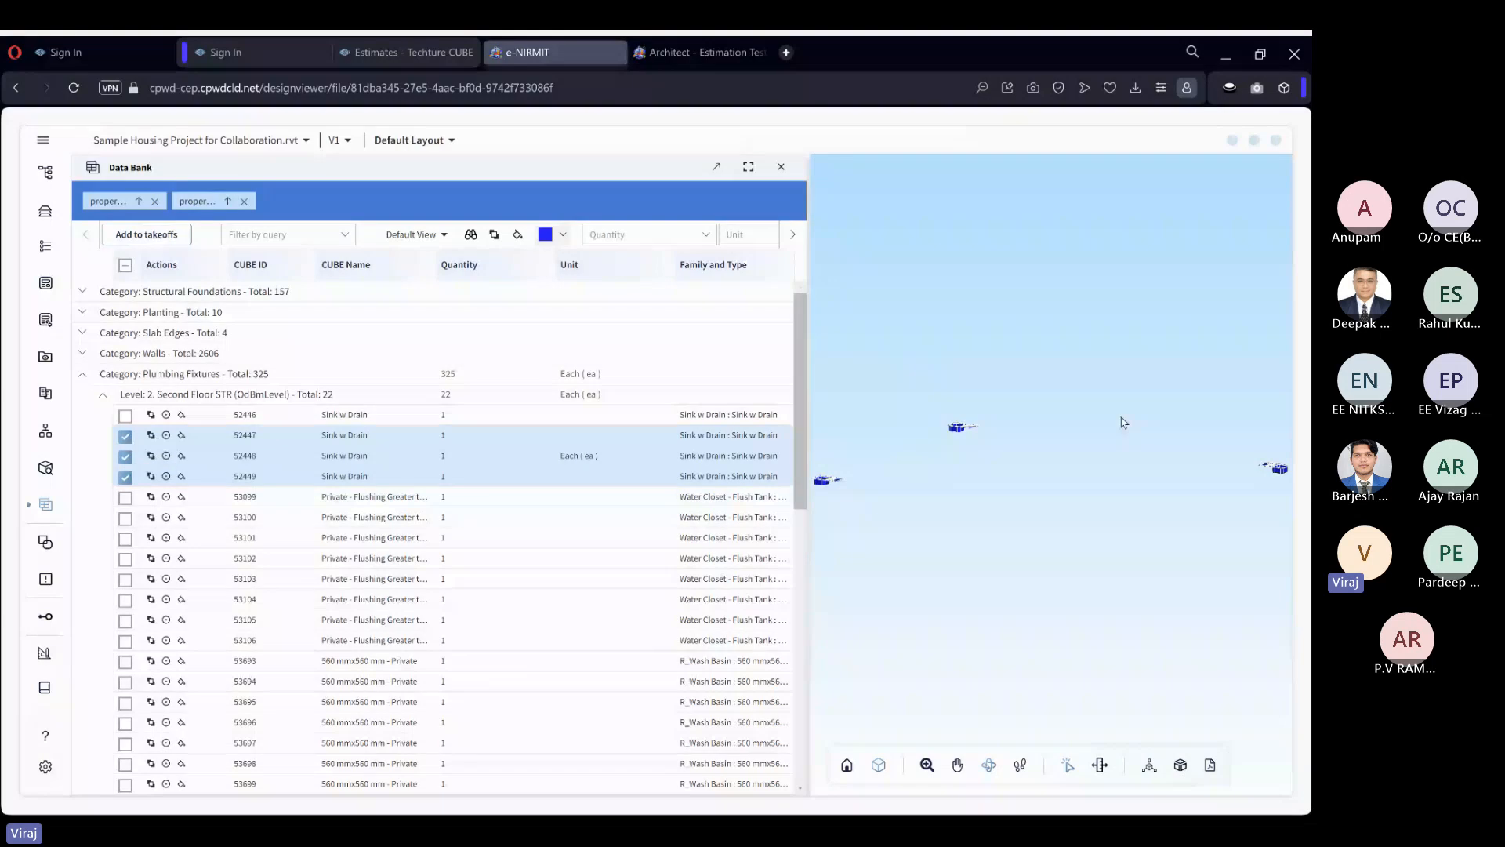
pyautogui.moveTo(1121, 418); pyautogui.dragTo(1213, 555)
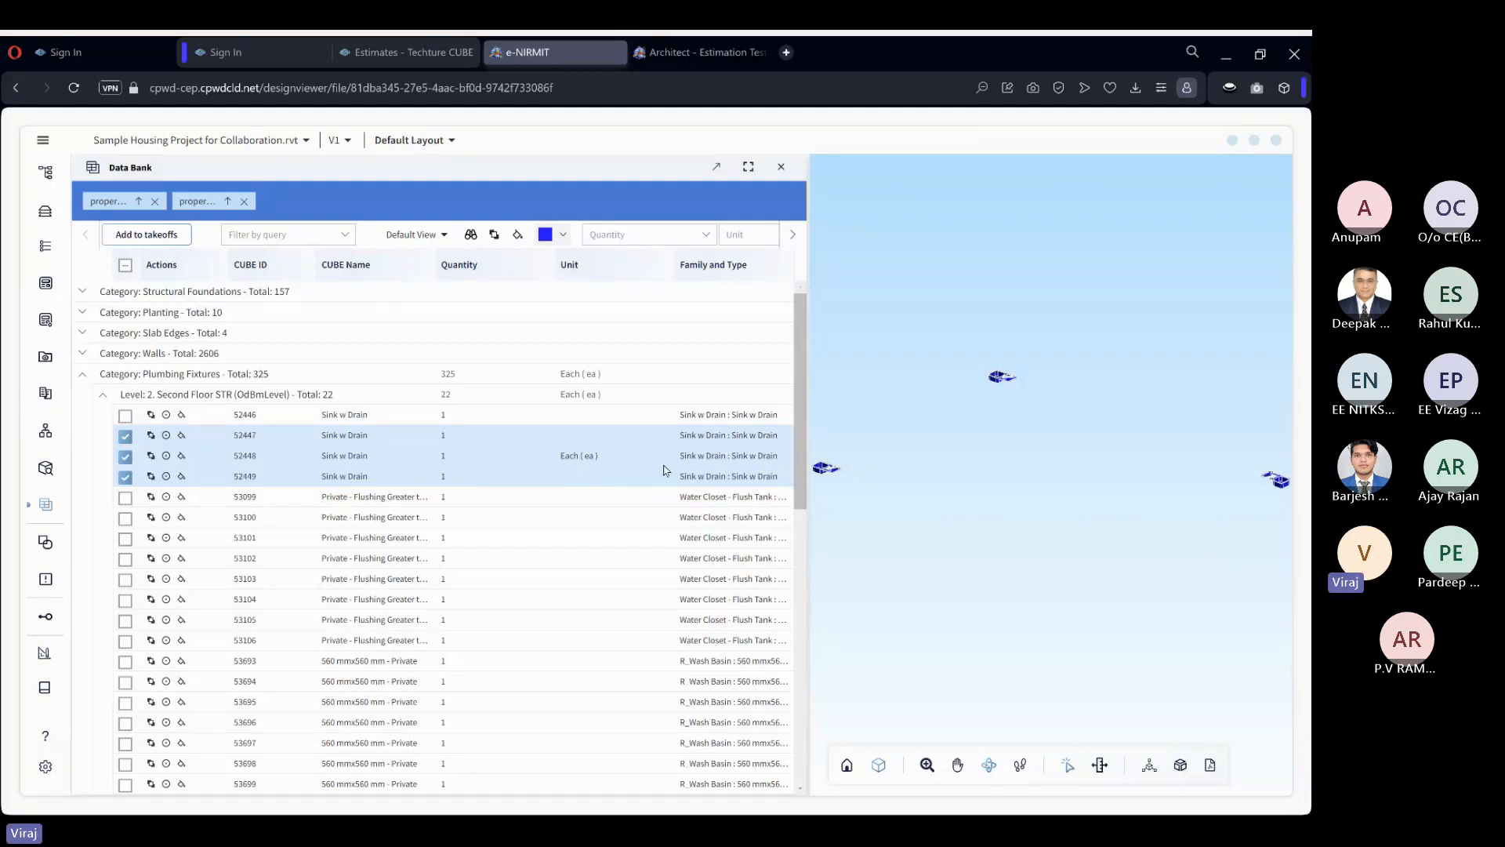
# Collapse the Second Floor STR level and reset the model to its full Shaded display.
pyautogui.click(306, 398)
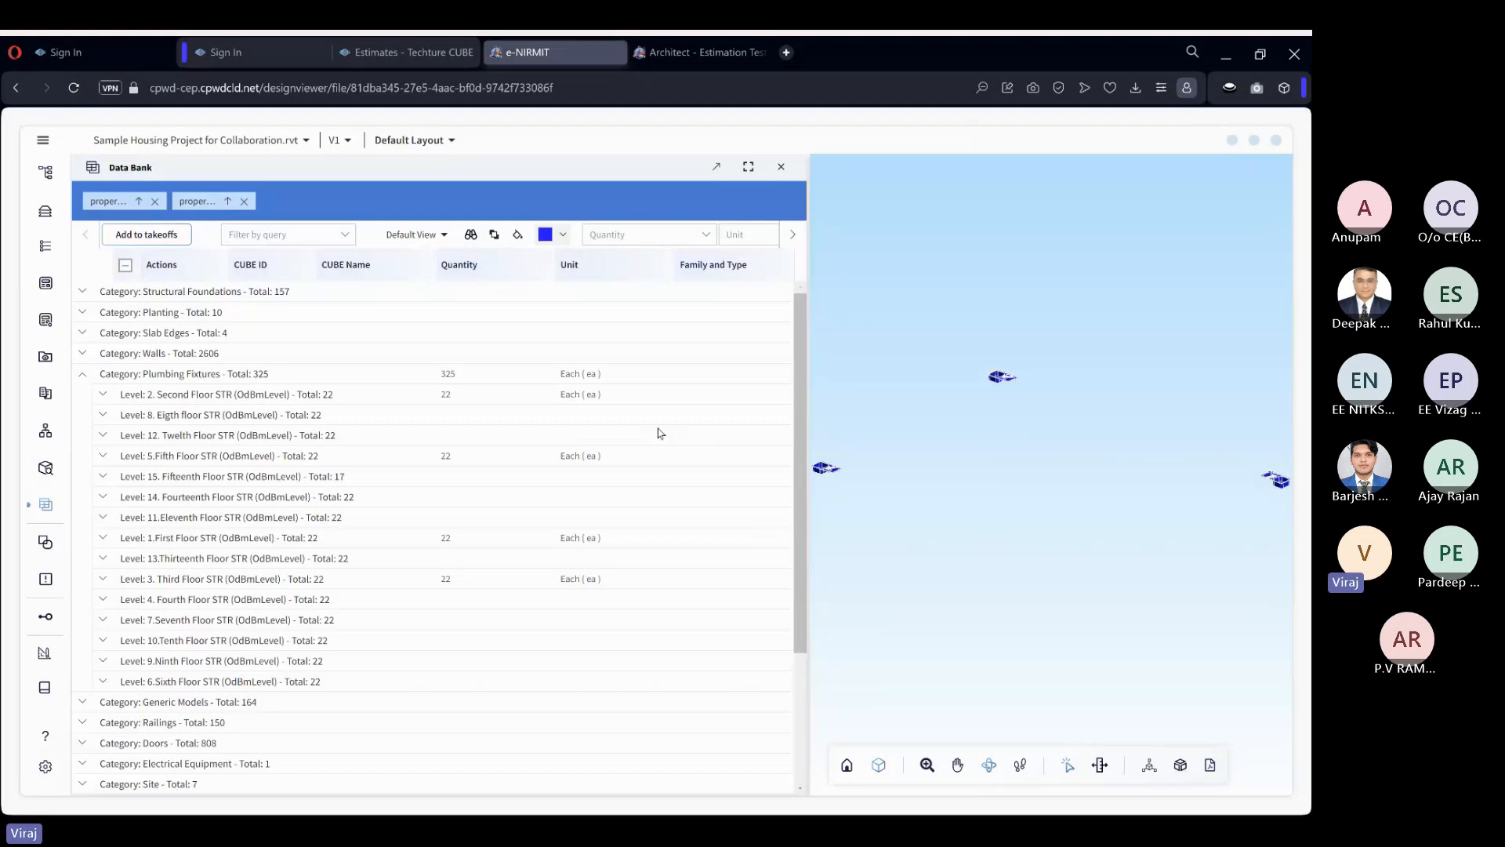
pyautogui.rightClick(1003, 543)
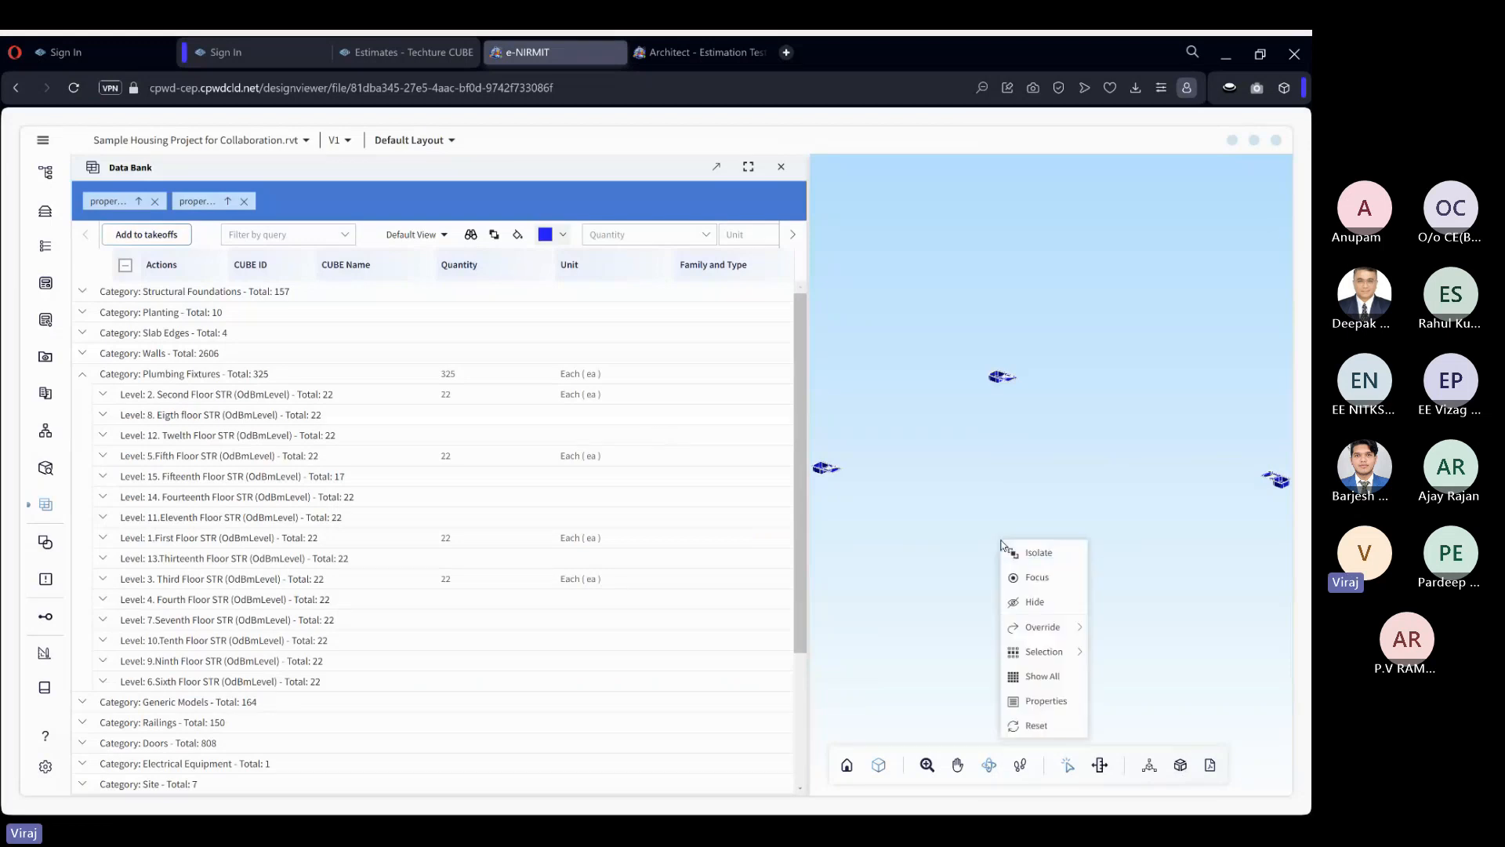
pyautogui.click(1036, 725)
pyautogui.click(879, 765)
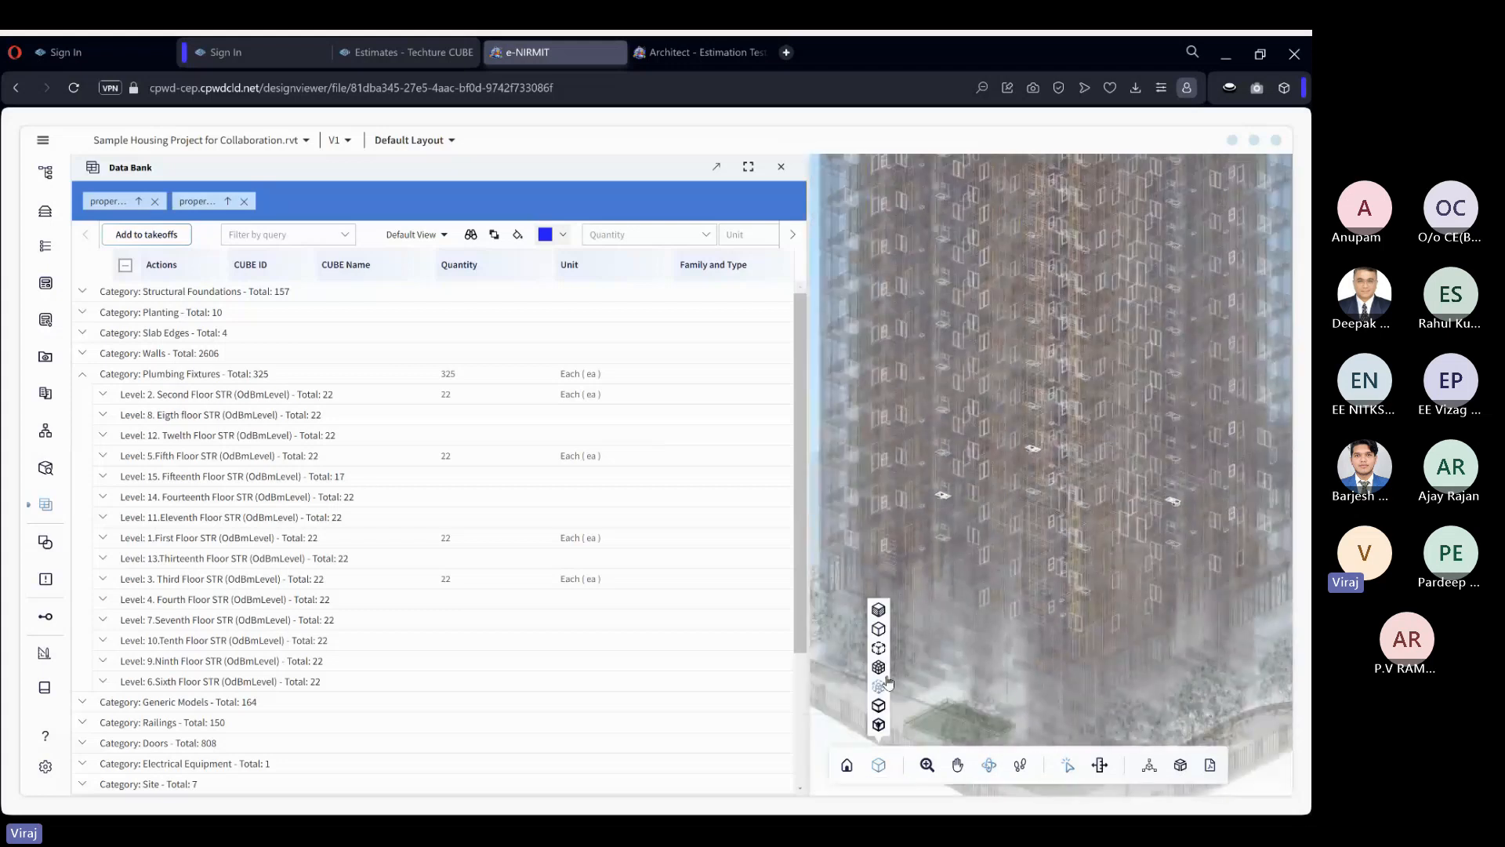
pyautogui.click(879, 686)
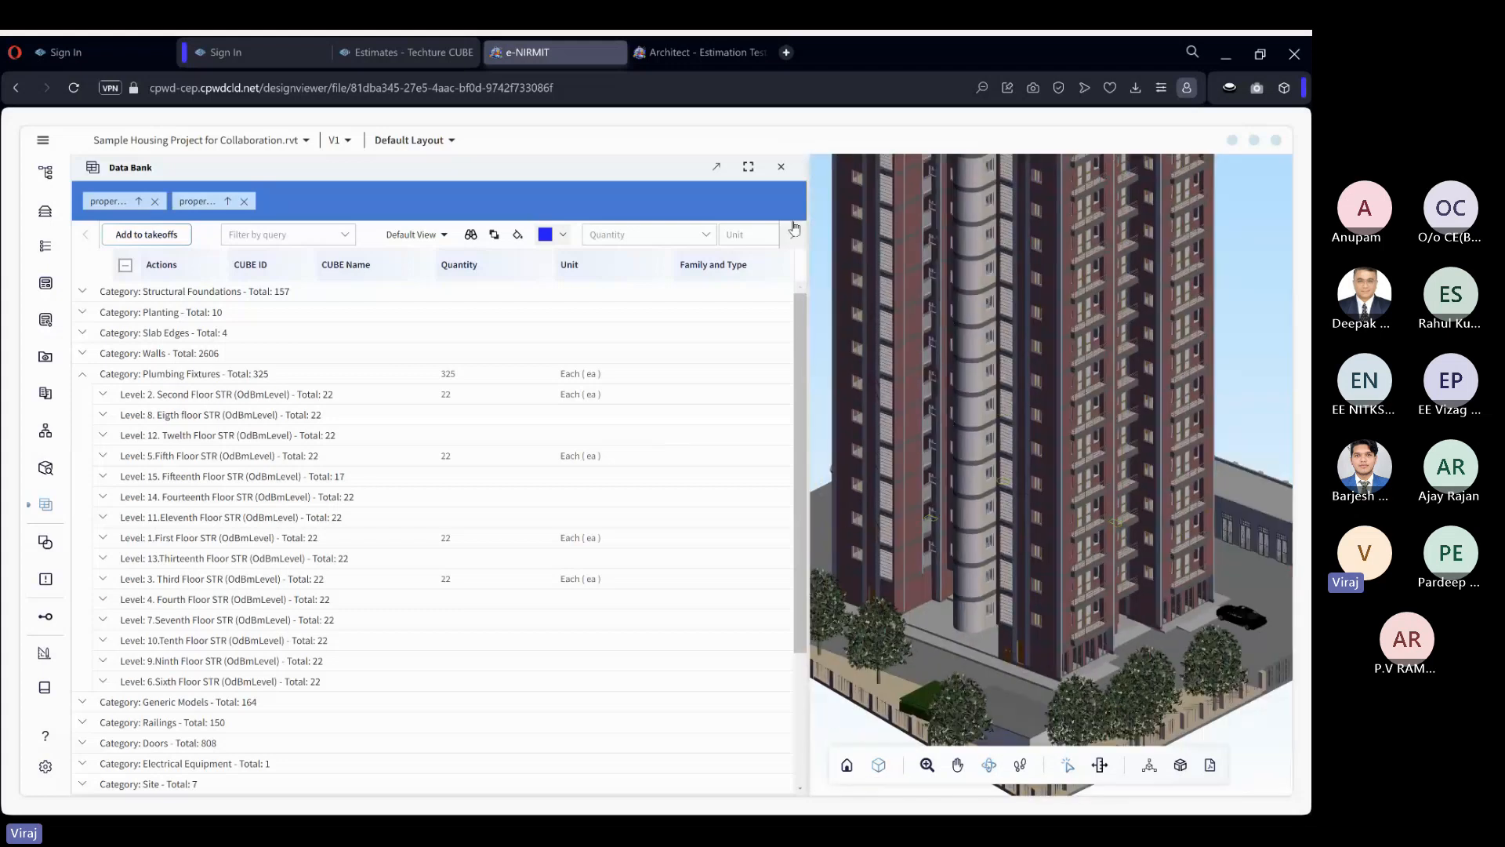
# Close the Data Bank and create a new model query.
pyautogui.click(781, 167)
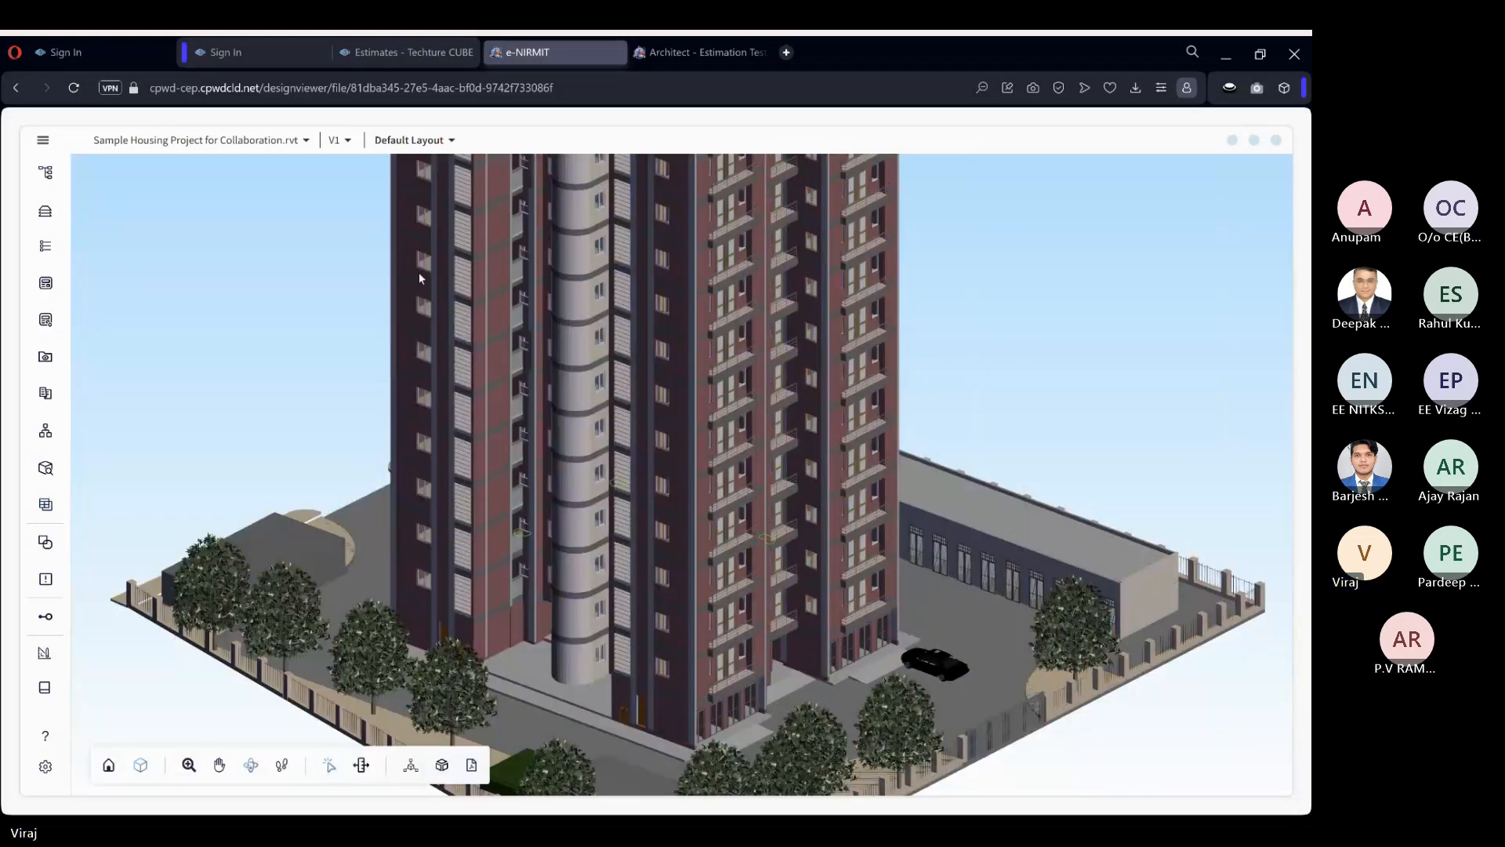
pyautogui.moveTo(287, 308); pyautogui.dragTo(402, 323)
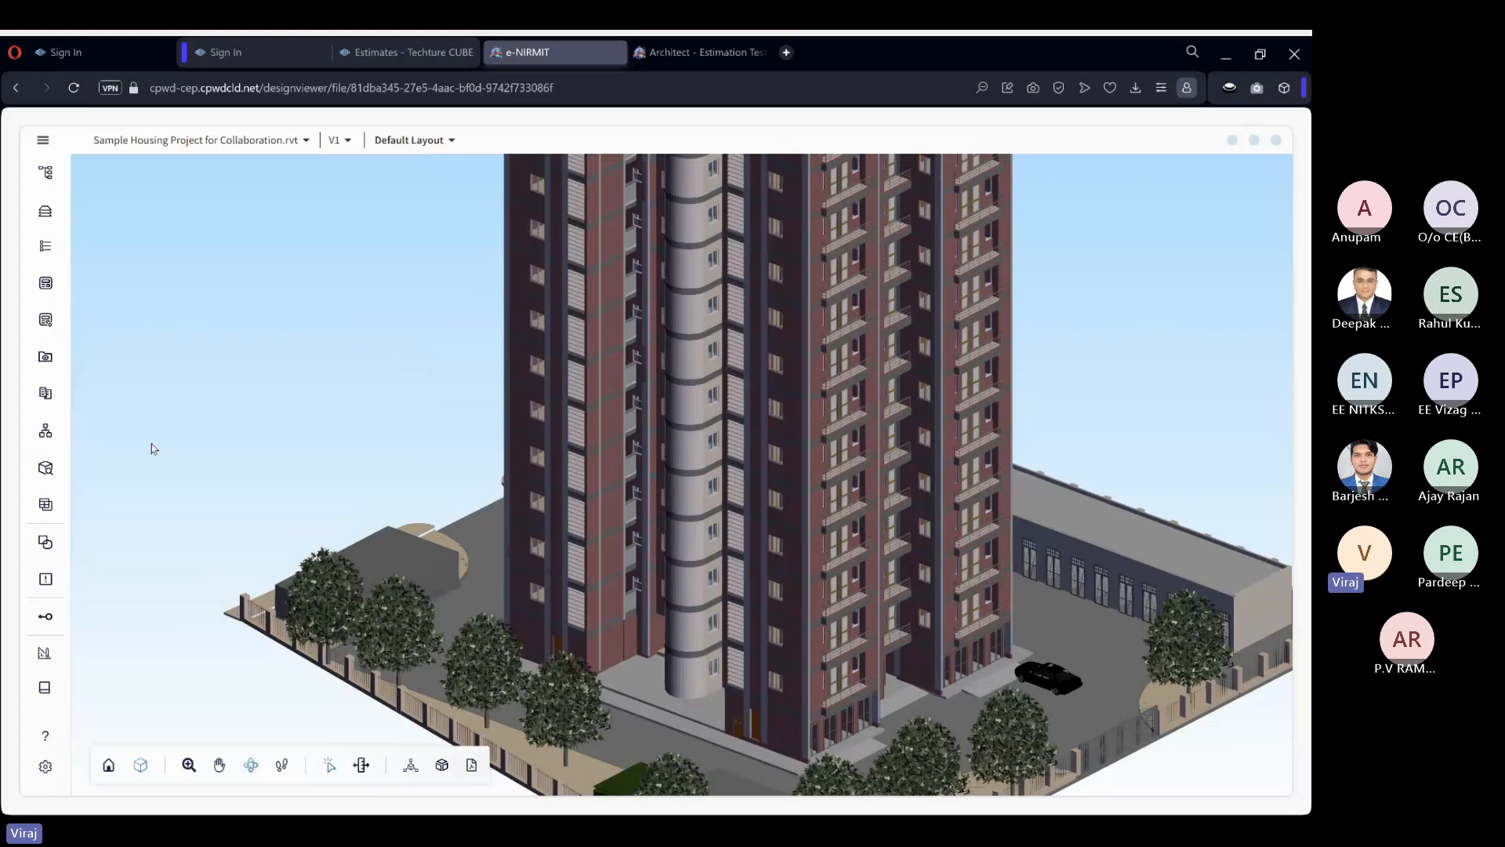
pyautogui.click(45, 469)
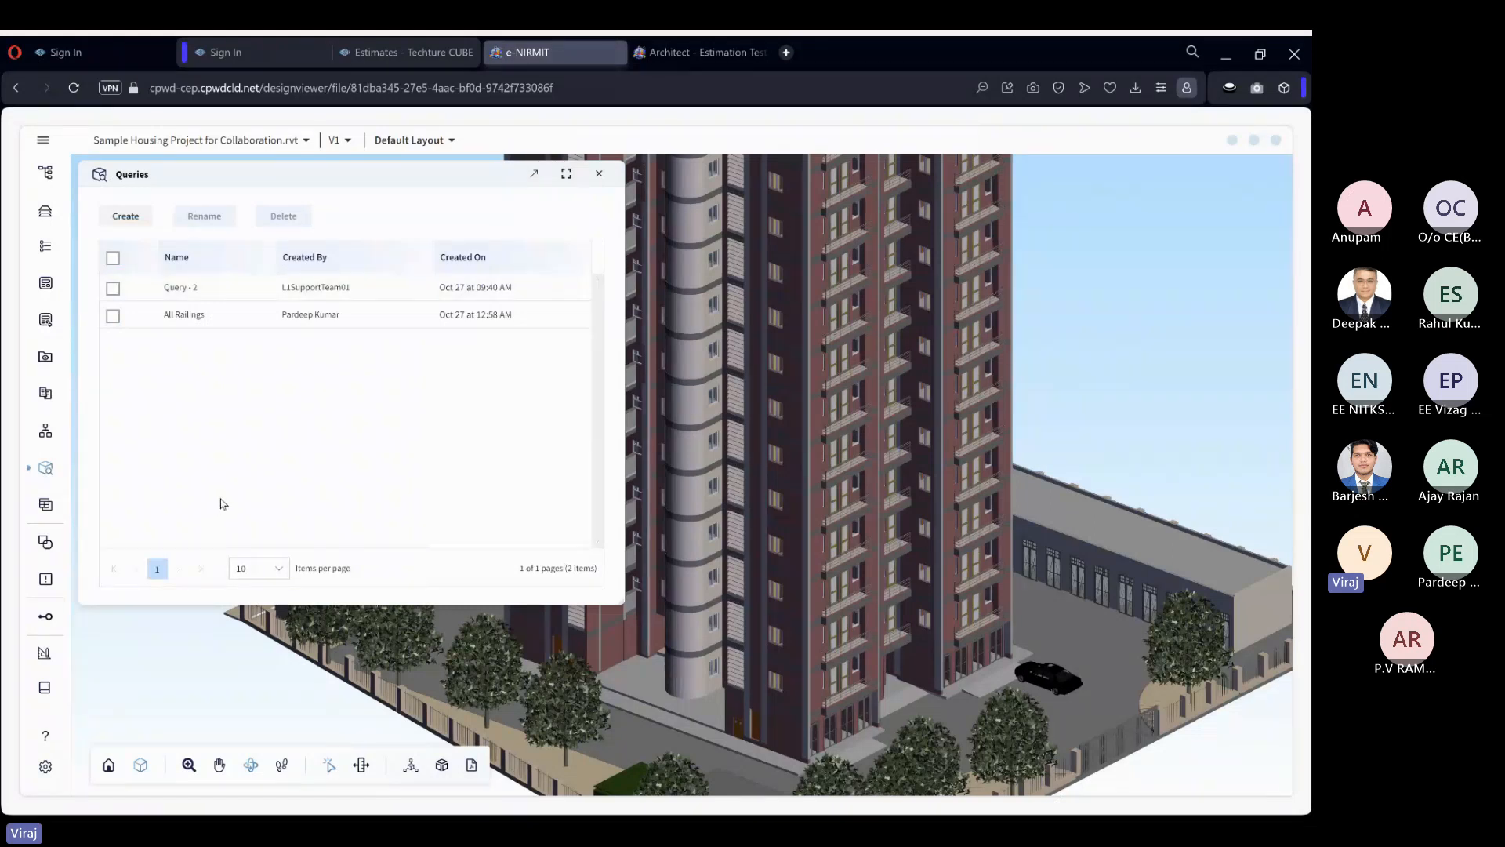
pyautogui.click(141, 218)
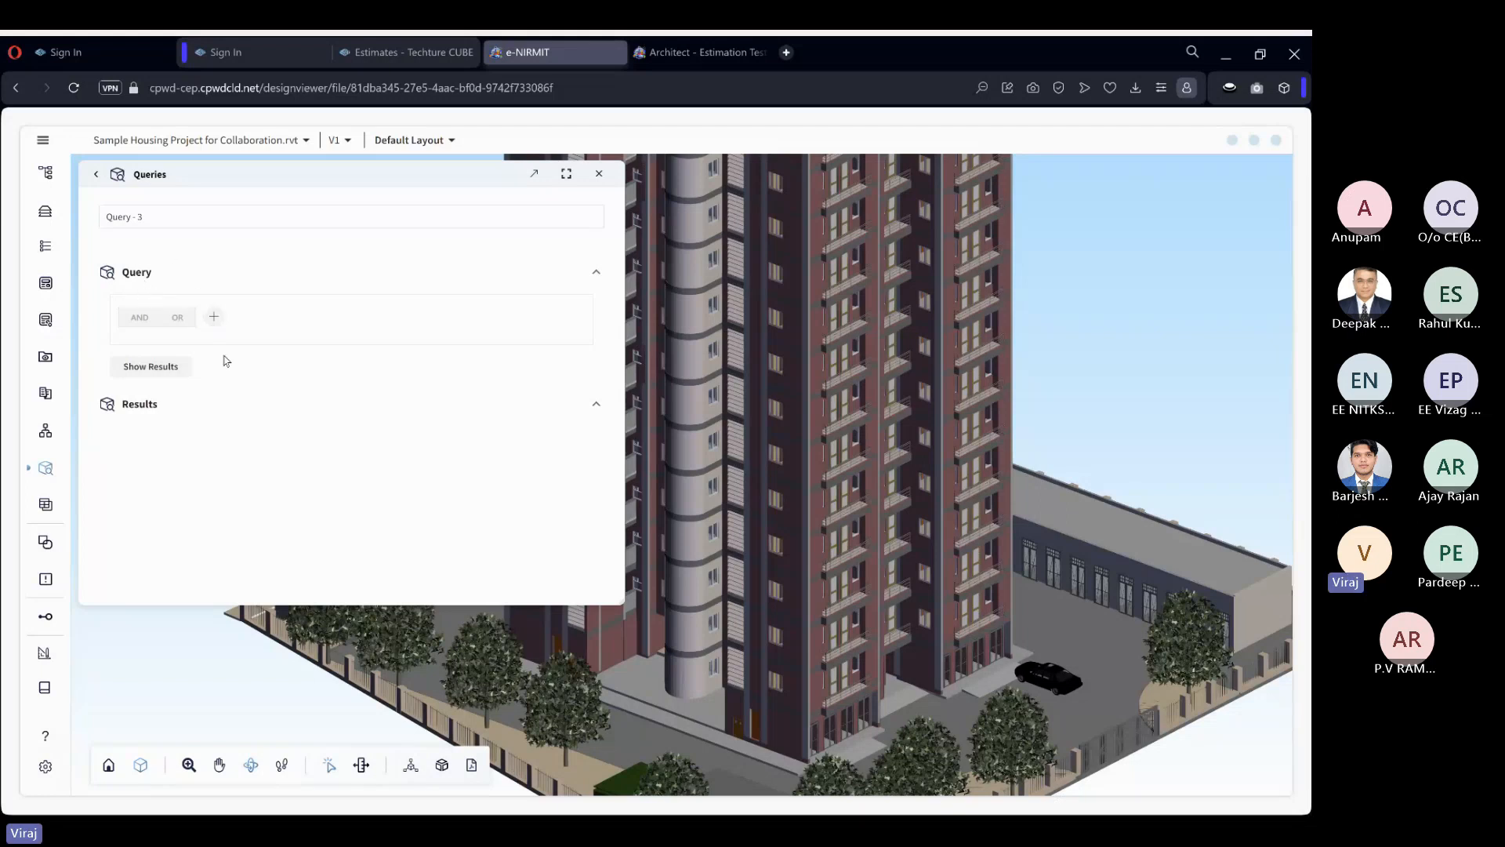
# Add a condition to the query with Category as its field and Equal as its operator.
pyautogui.click(212, 319)
pyautogui.click(229, 340)
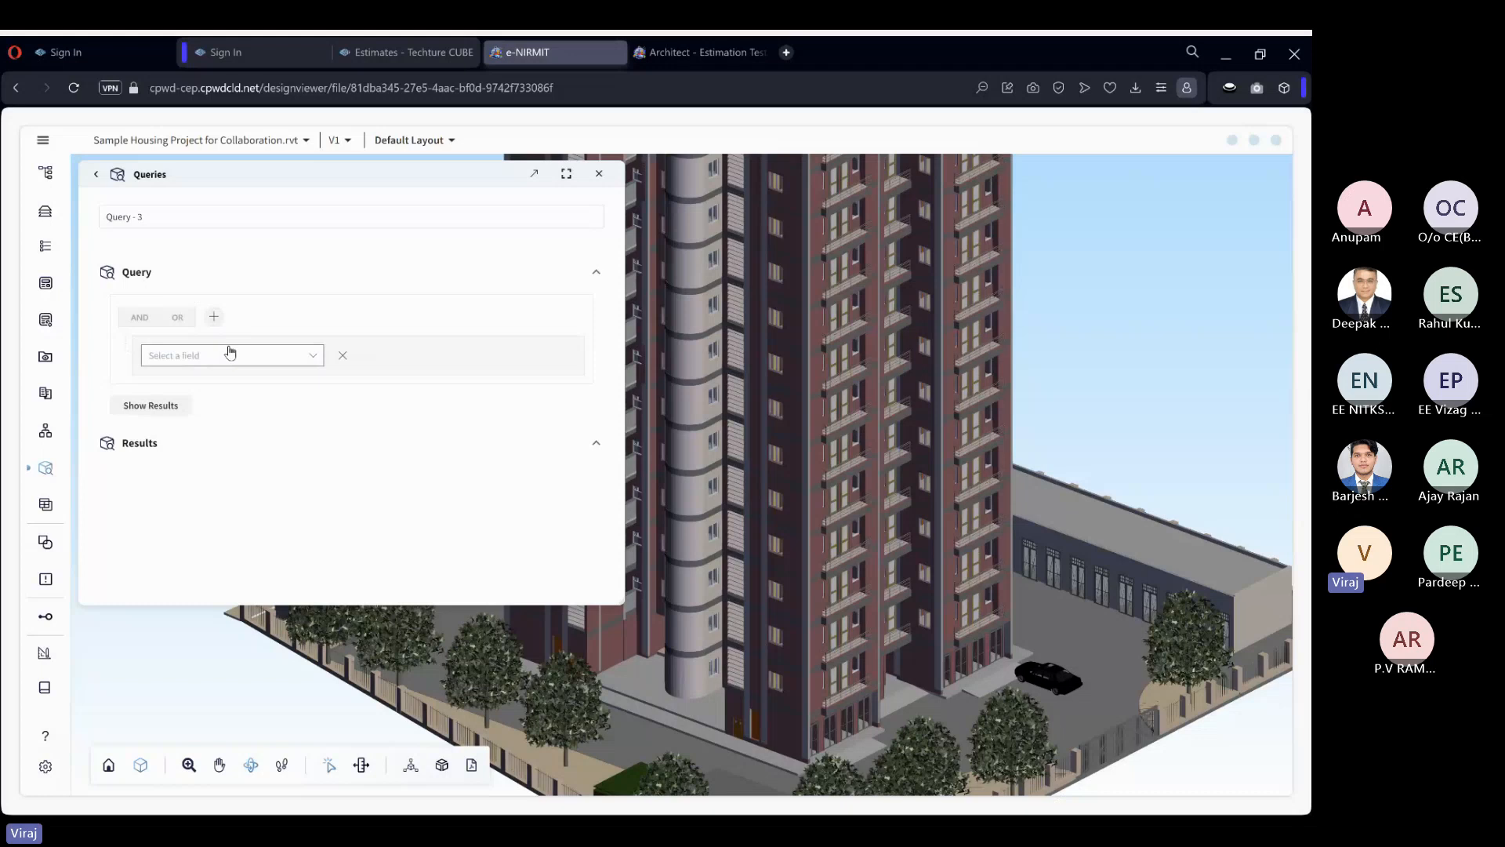
pyautogui.click(230, 357)
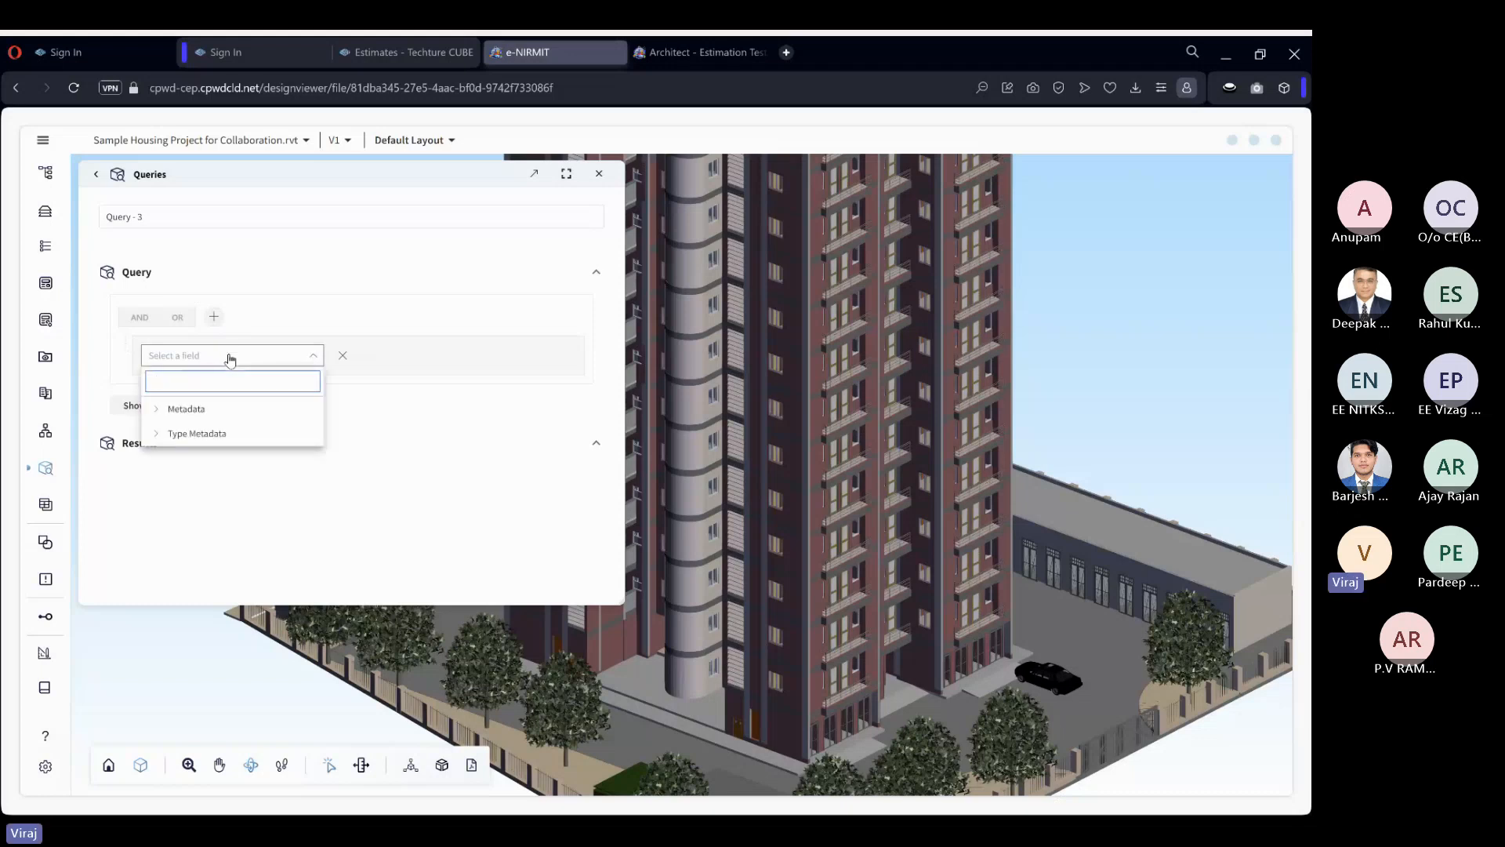
pyautogui.write('categ')
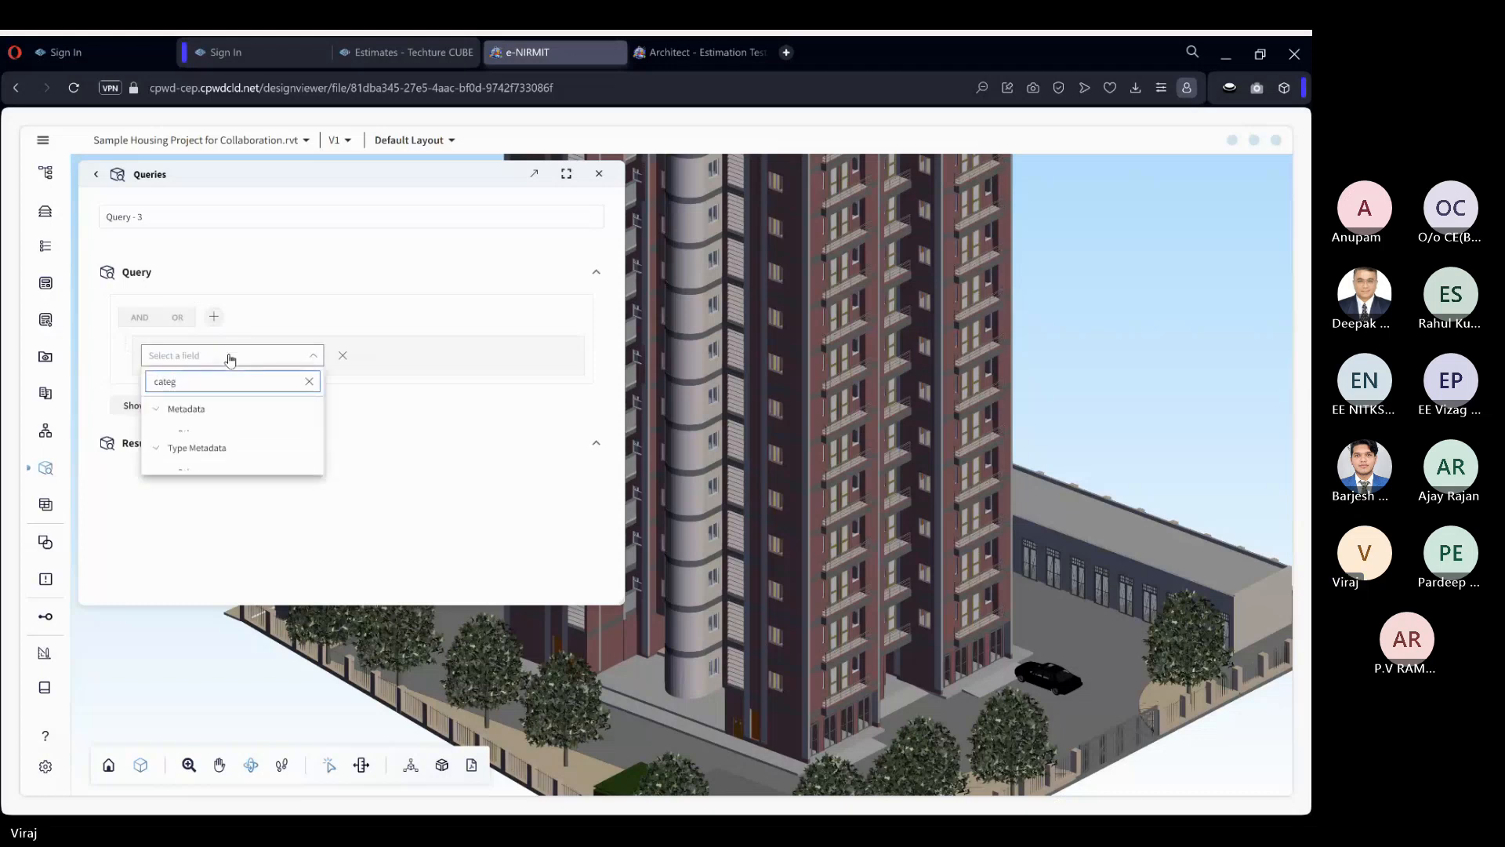
pyautogui.click(231, 461)
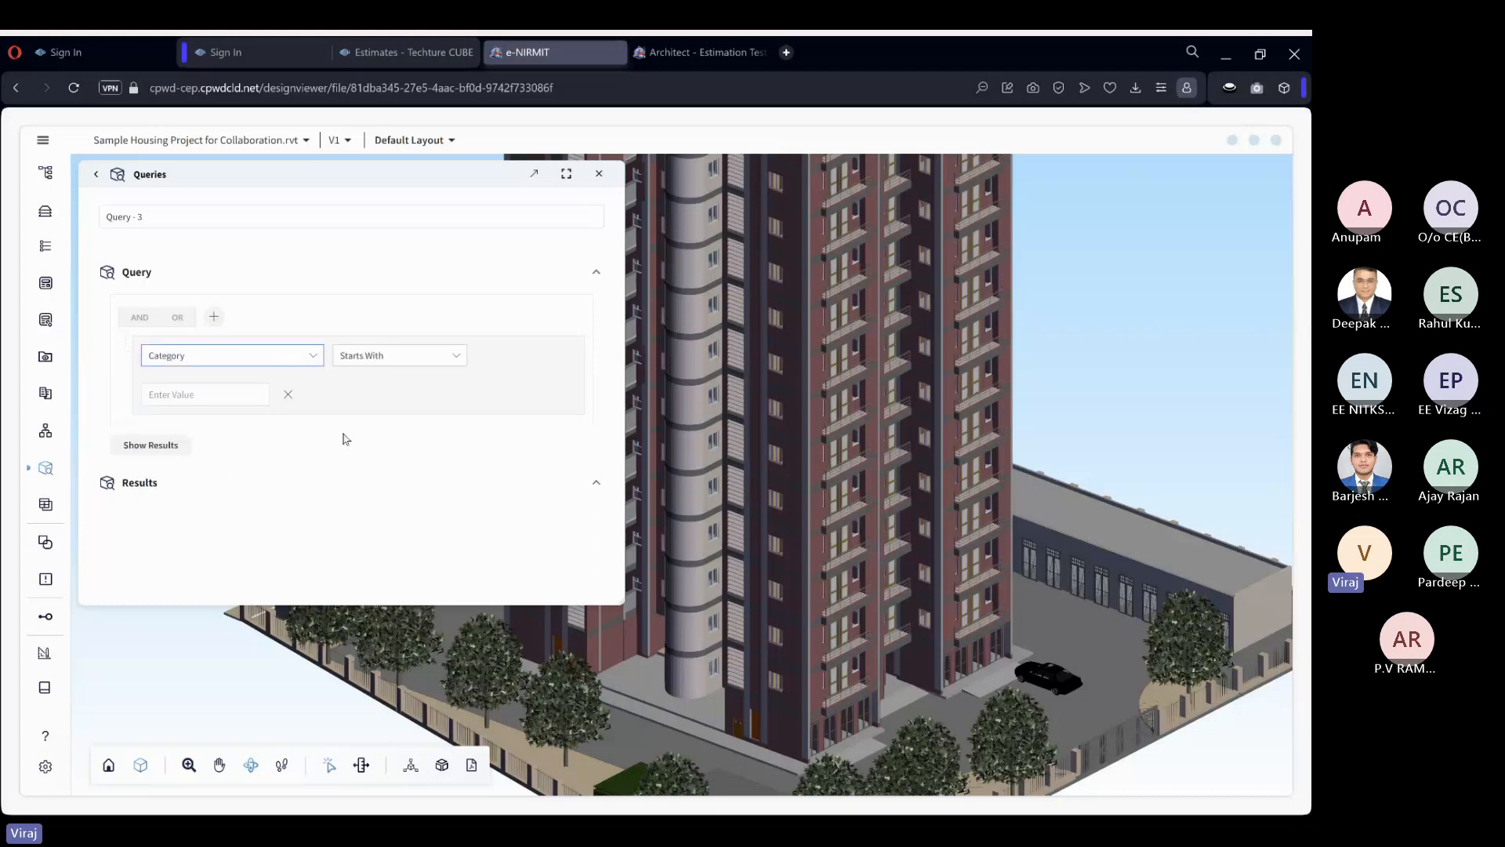
pyautogui.click(365, 367)
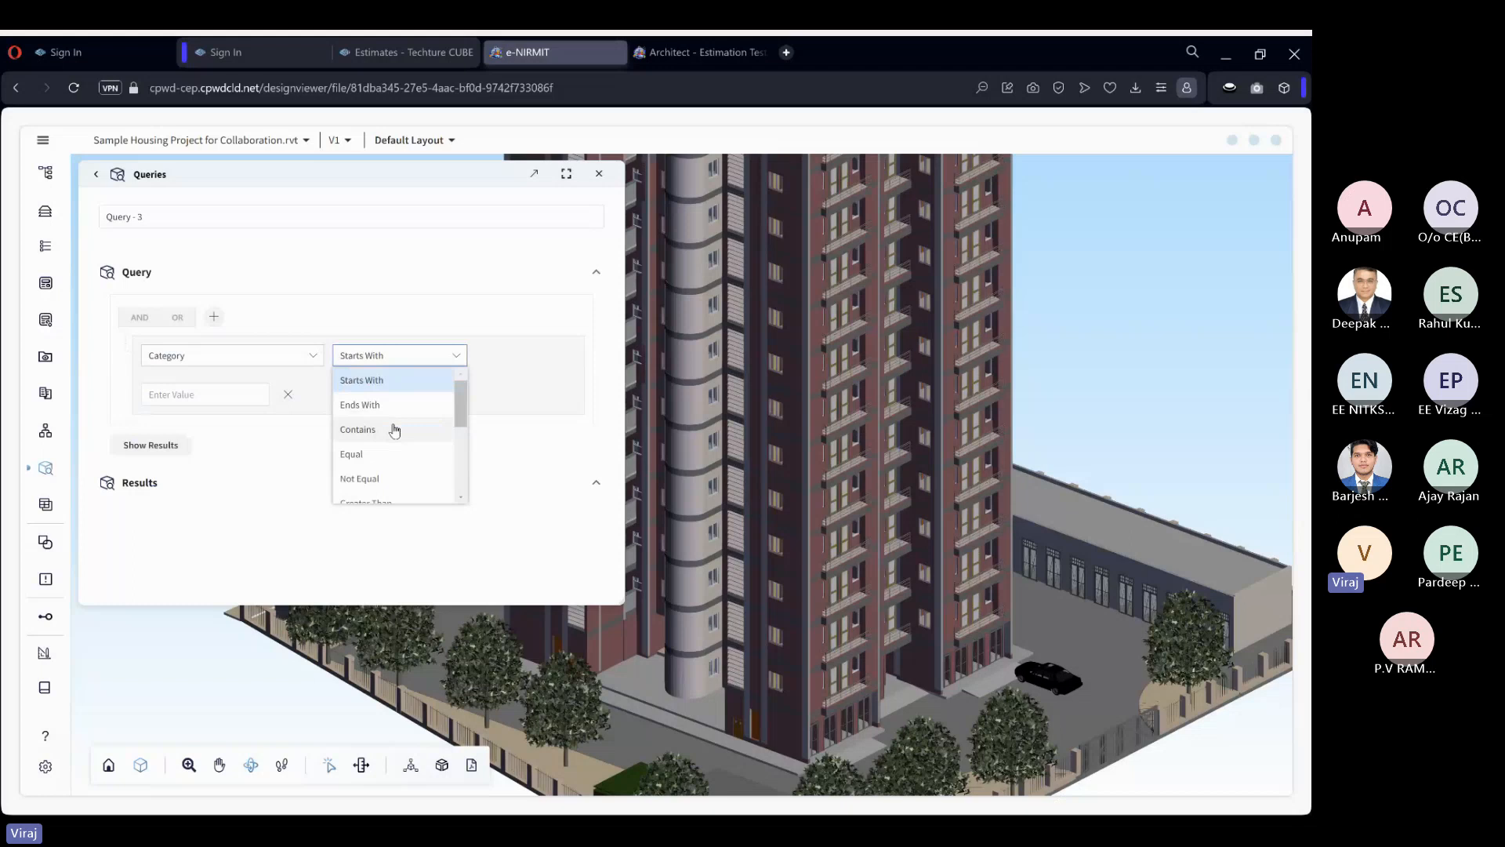
pyautogui.click(396, 451)
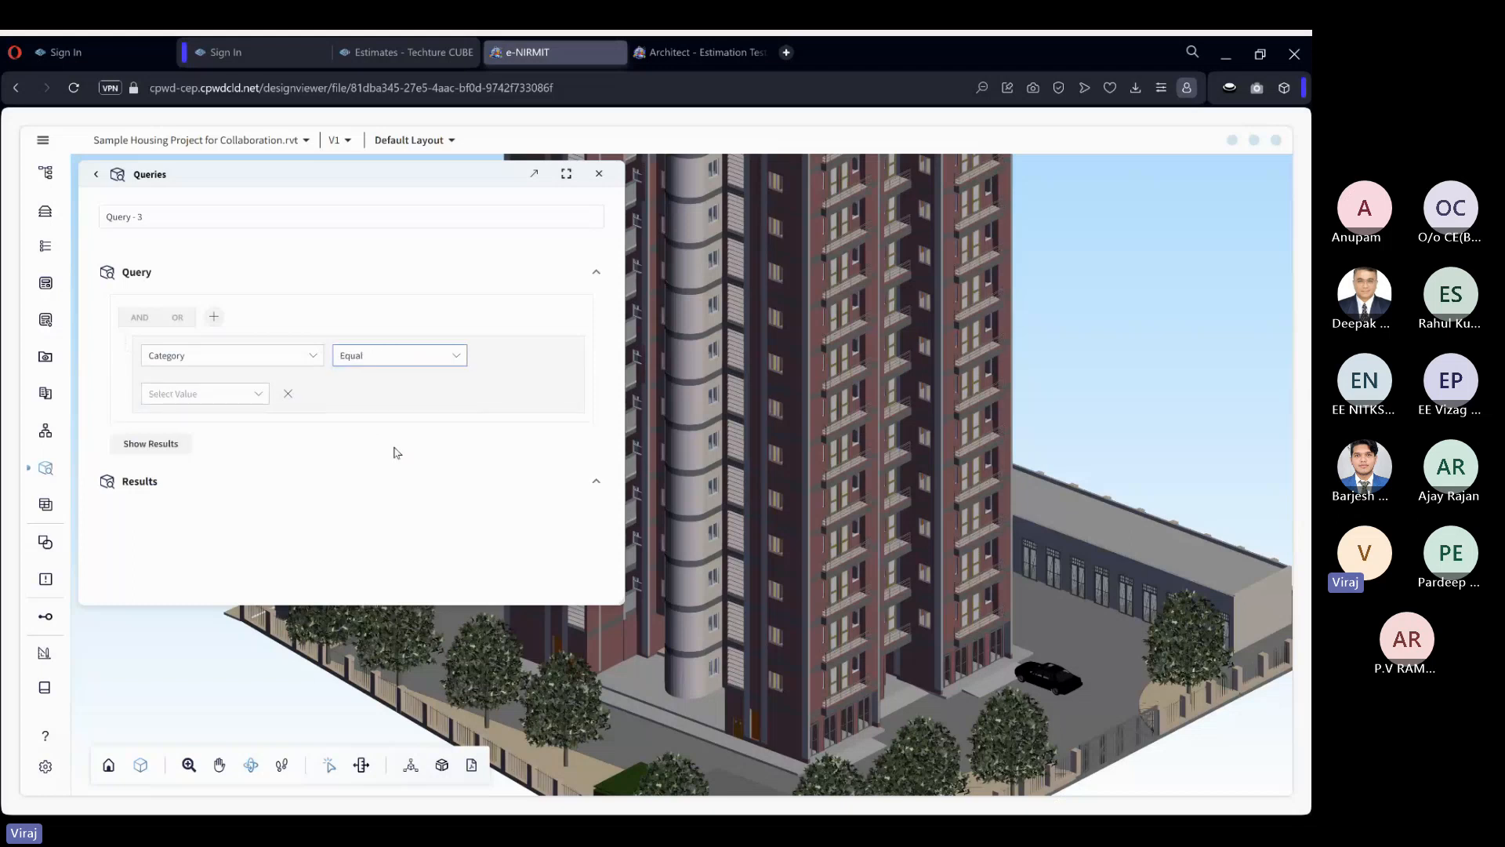
# Set the Category condition's value to Floors.
pyautogui.click(261, 394)
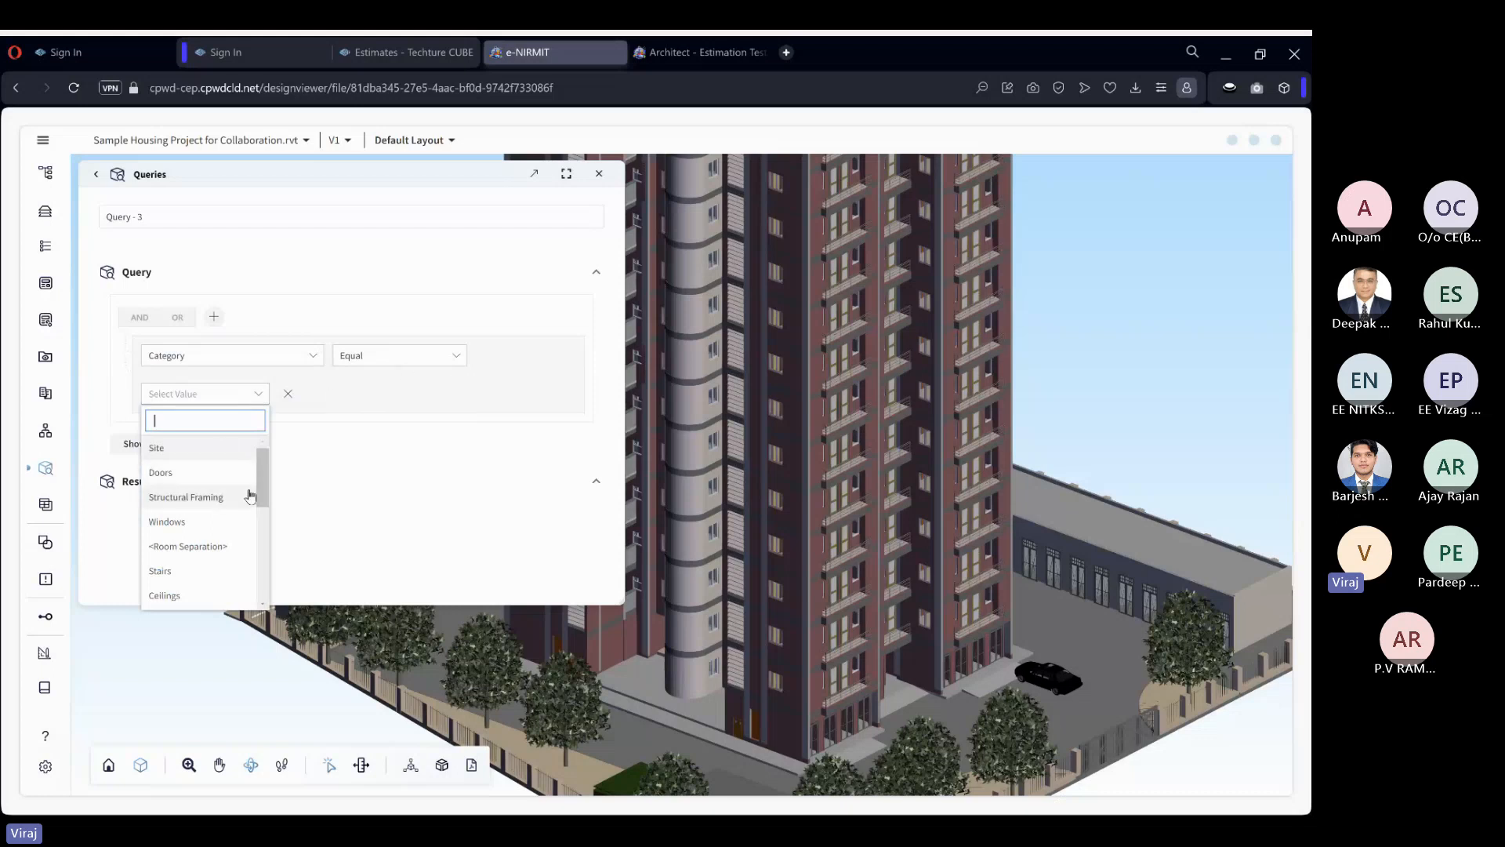
pyautogui.scroll(-2, 250, 498)
pyautogui.scroll(2, 251, 499)
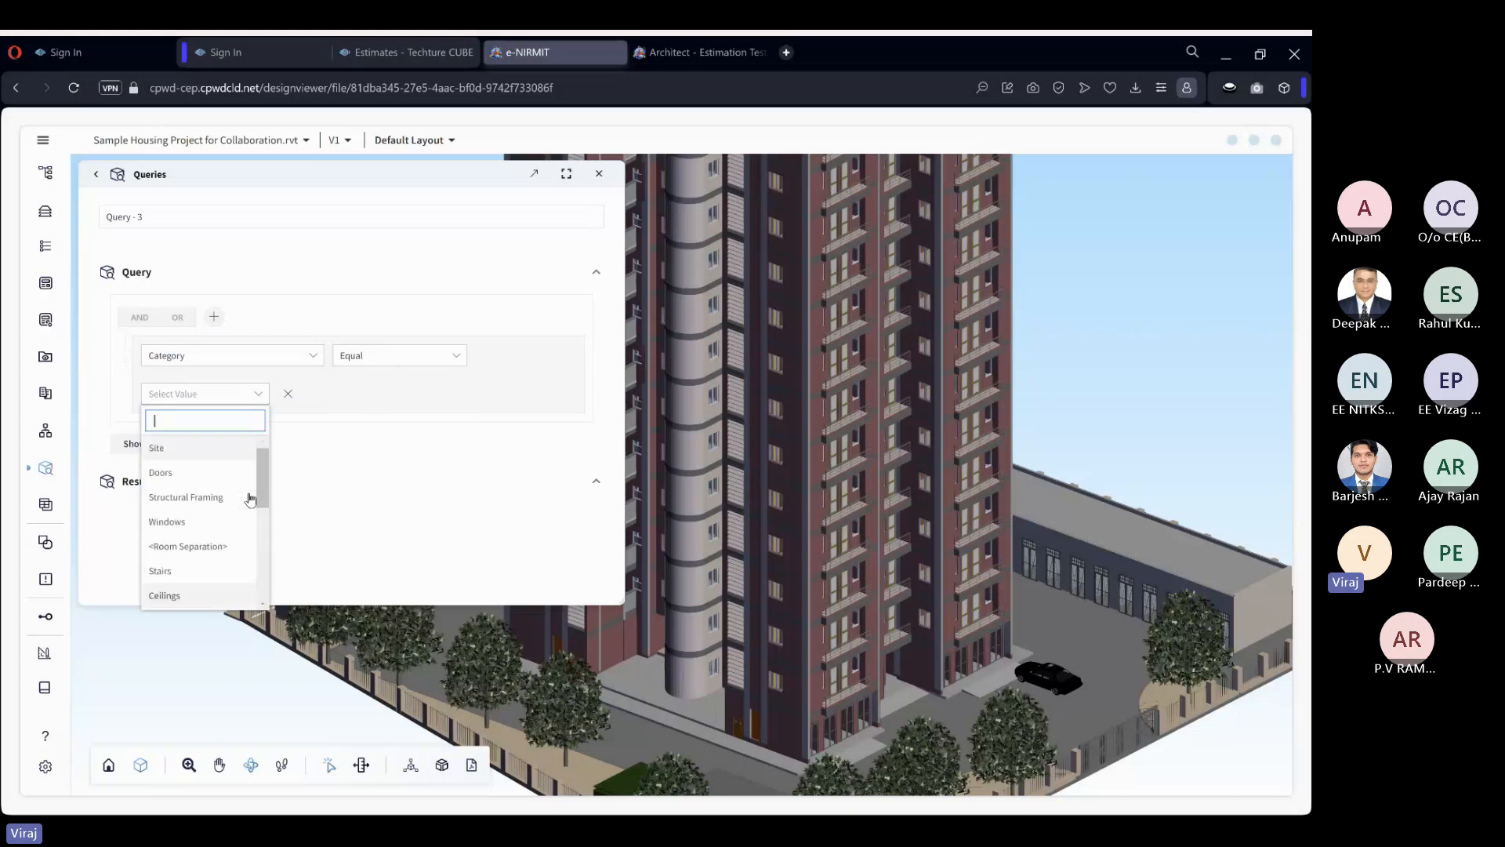
pyautogui.write('flo')
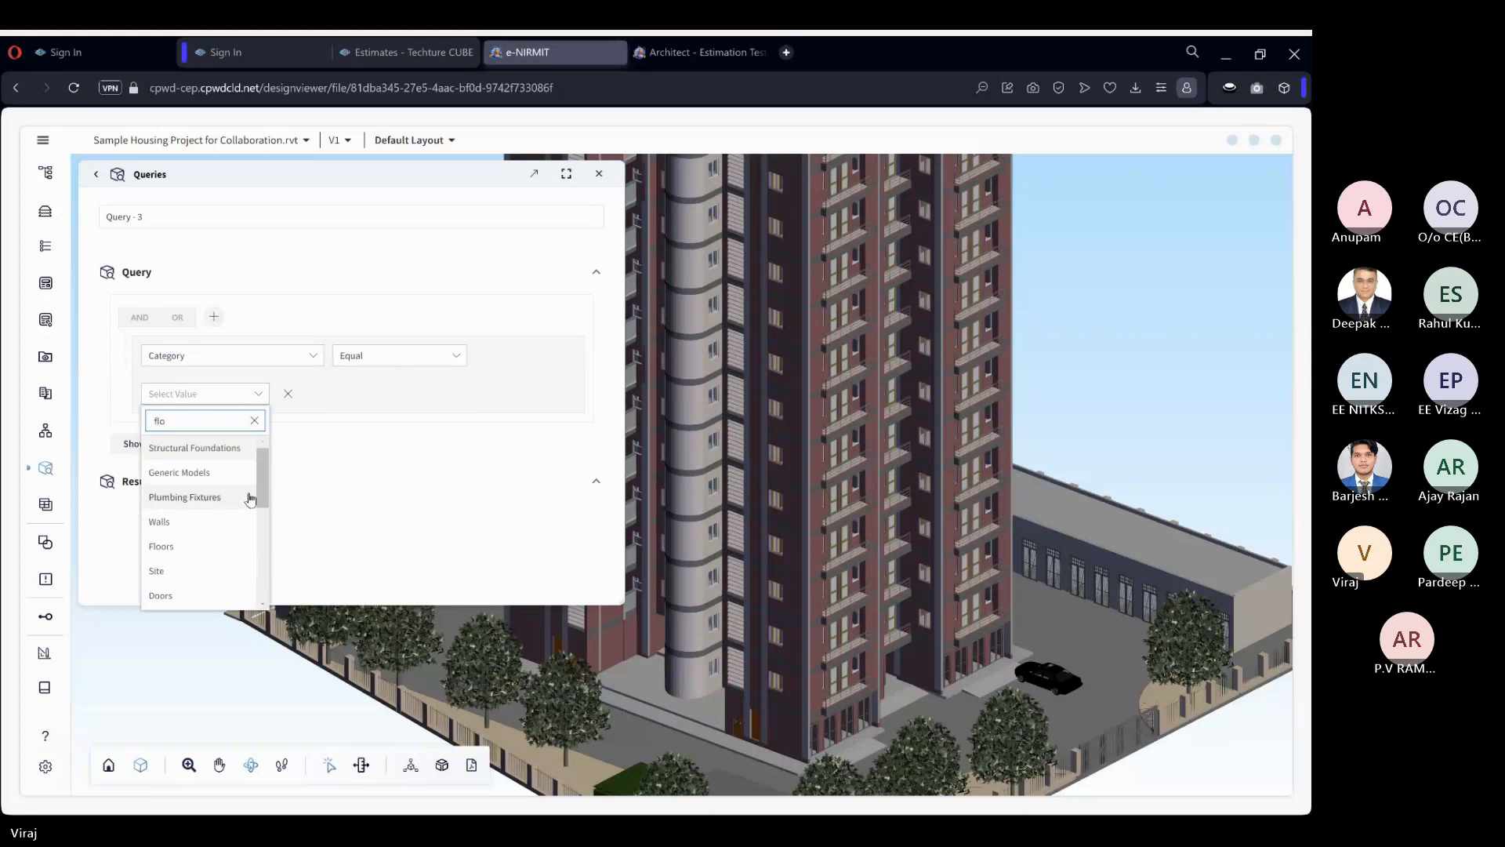
pyautogui.write('or')
pyautogui.click(195, 549)
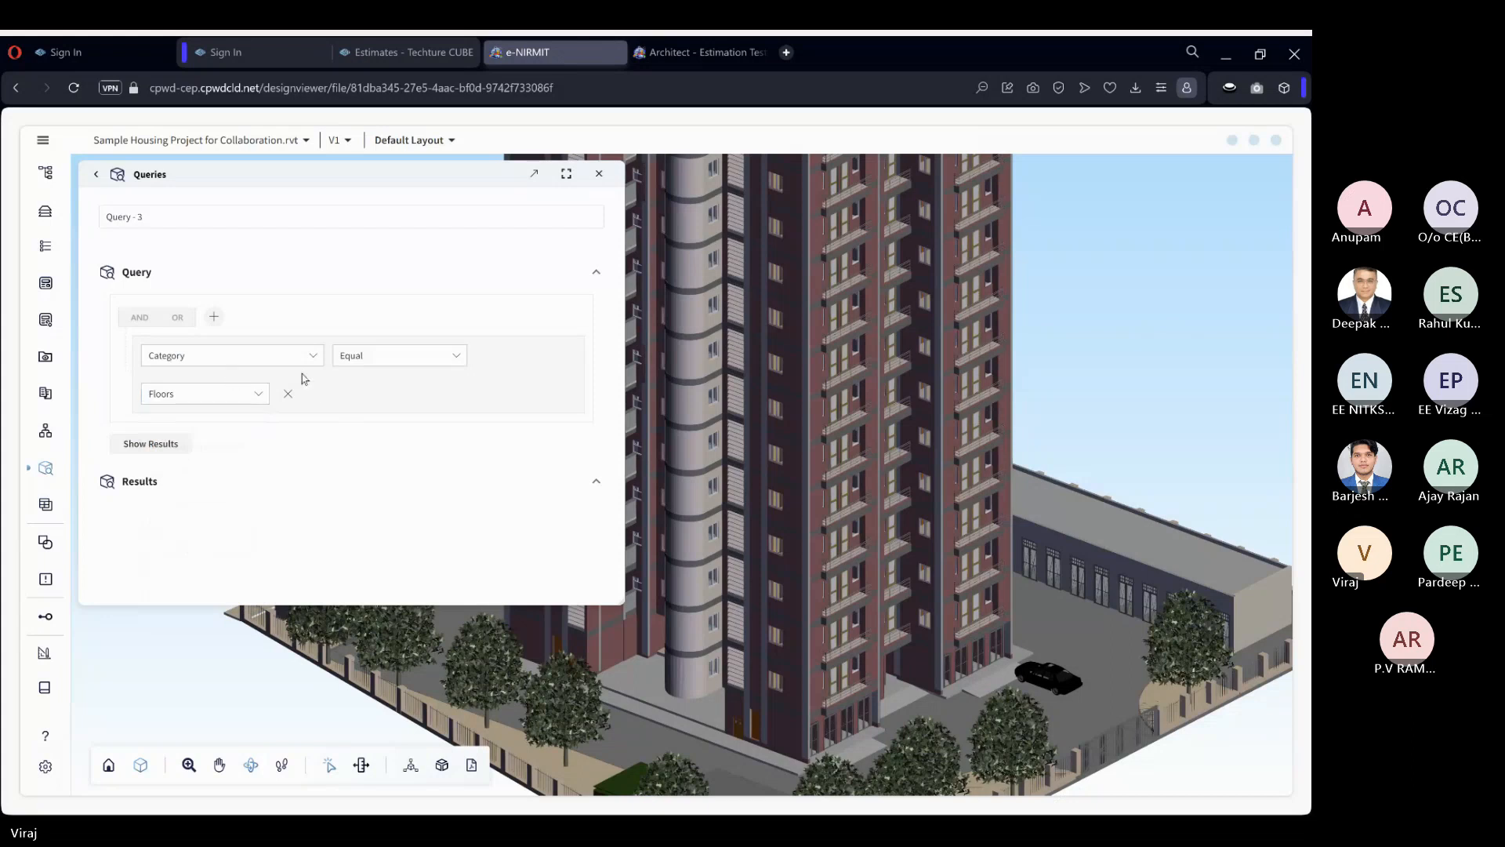
# Show the results of the Floors query and examine the matching elements in the results table and the model.
pyautogui.click(165, 443)
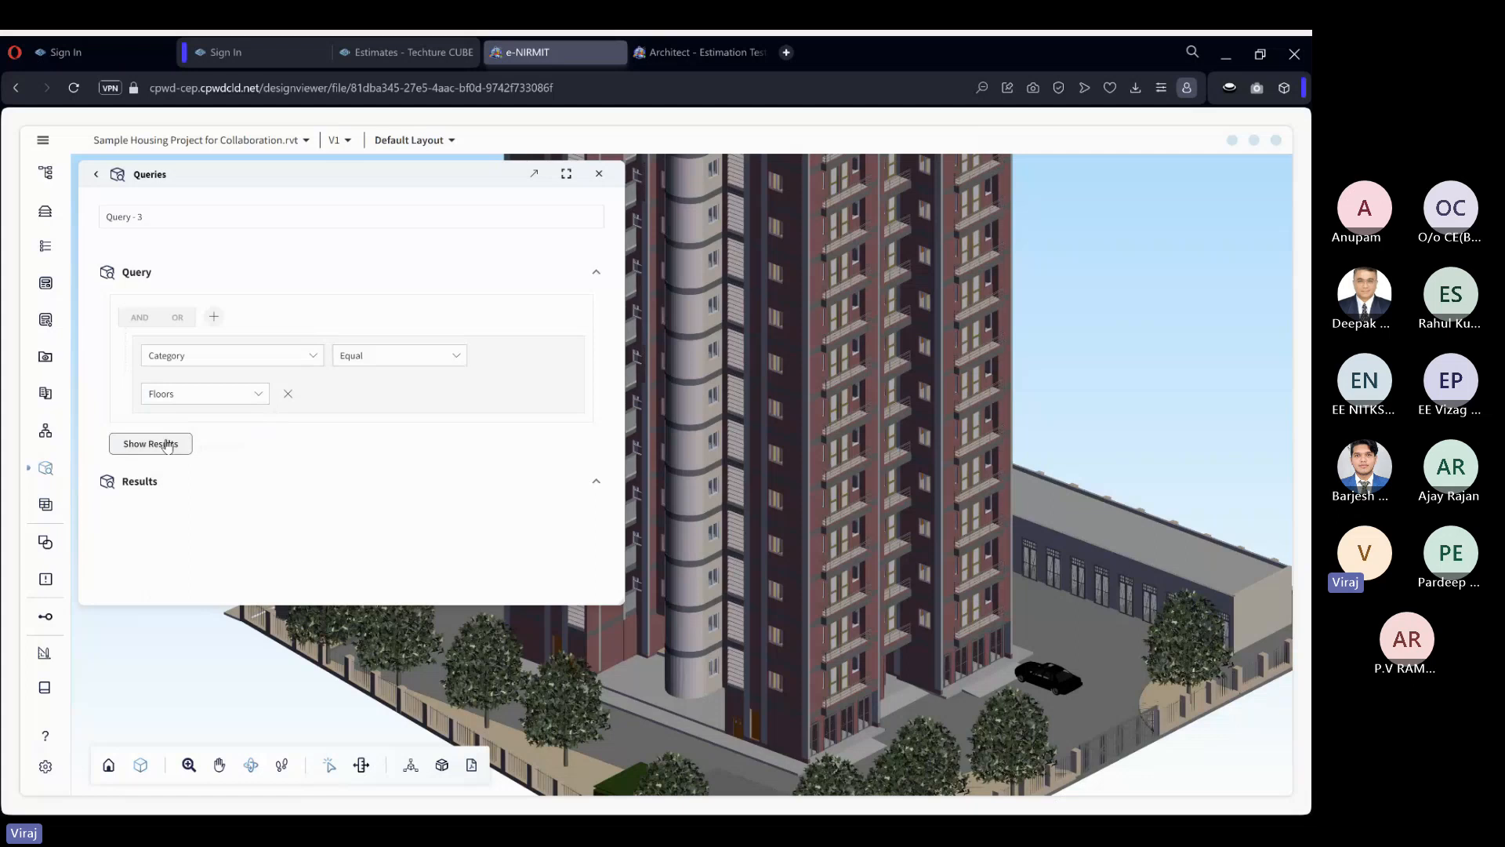
pyautogui.click(167, 445)
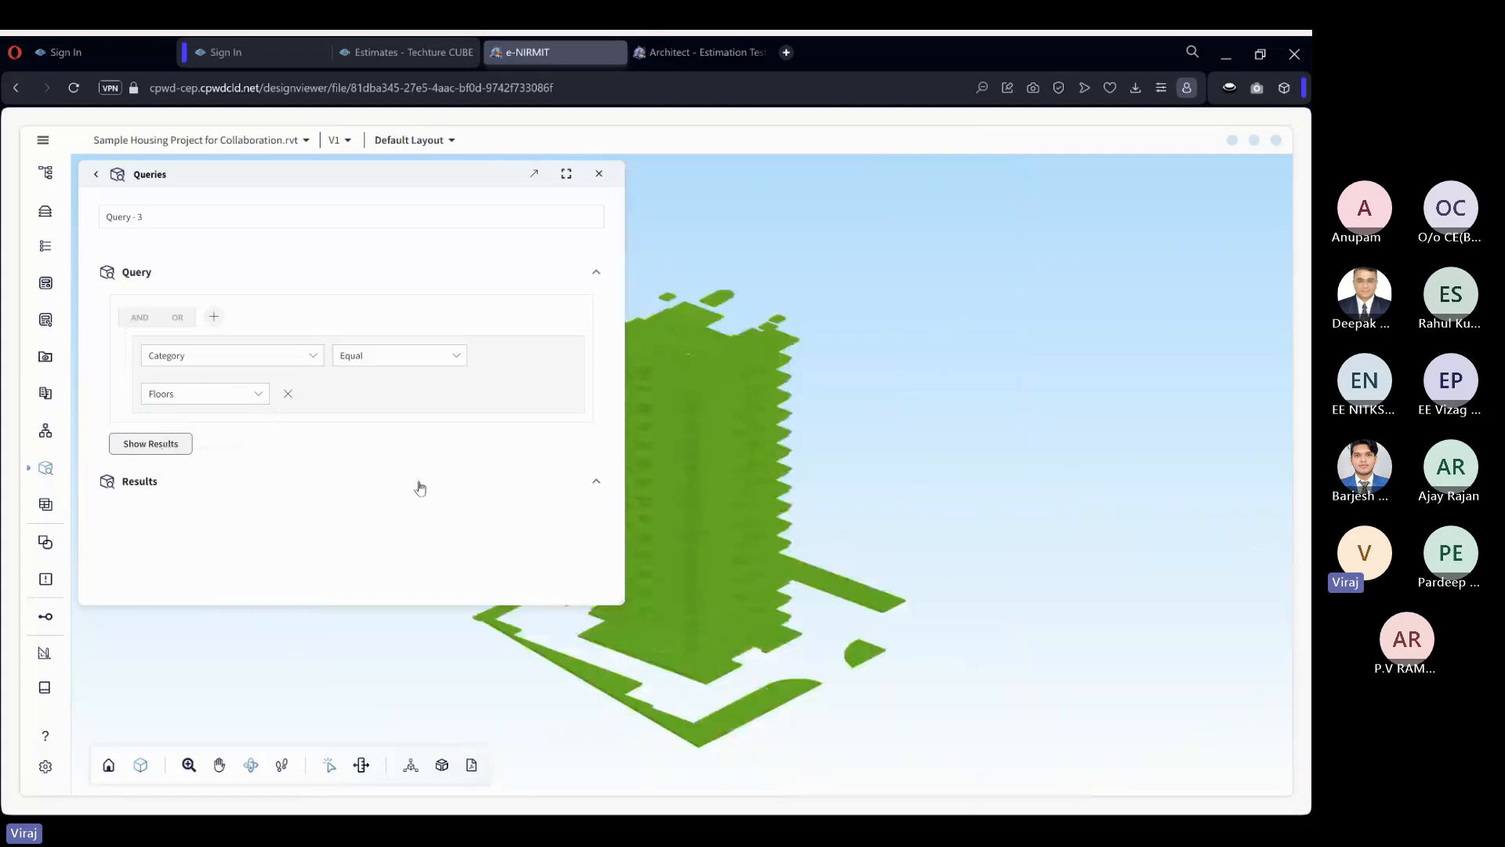
pyautogui.moveTo(1118, 551); pyautogui.dragTo(1110, 512)
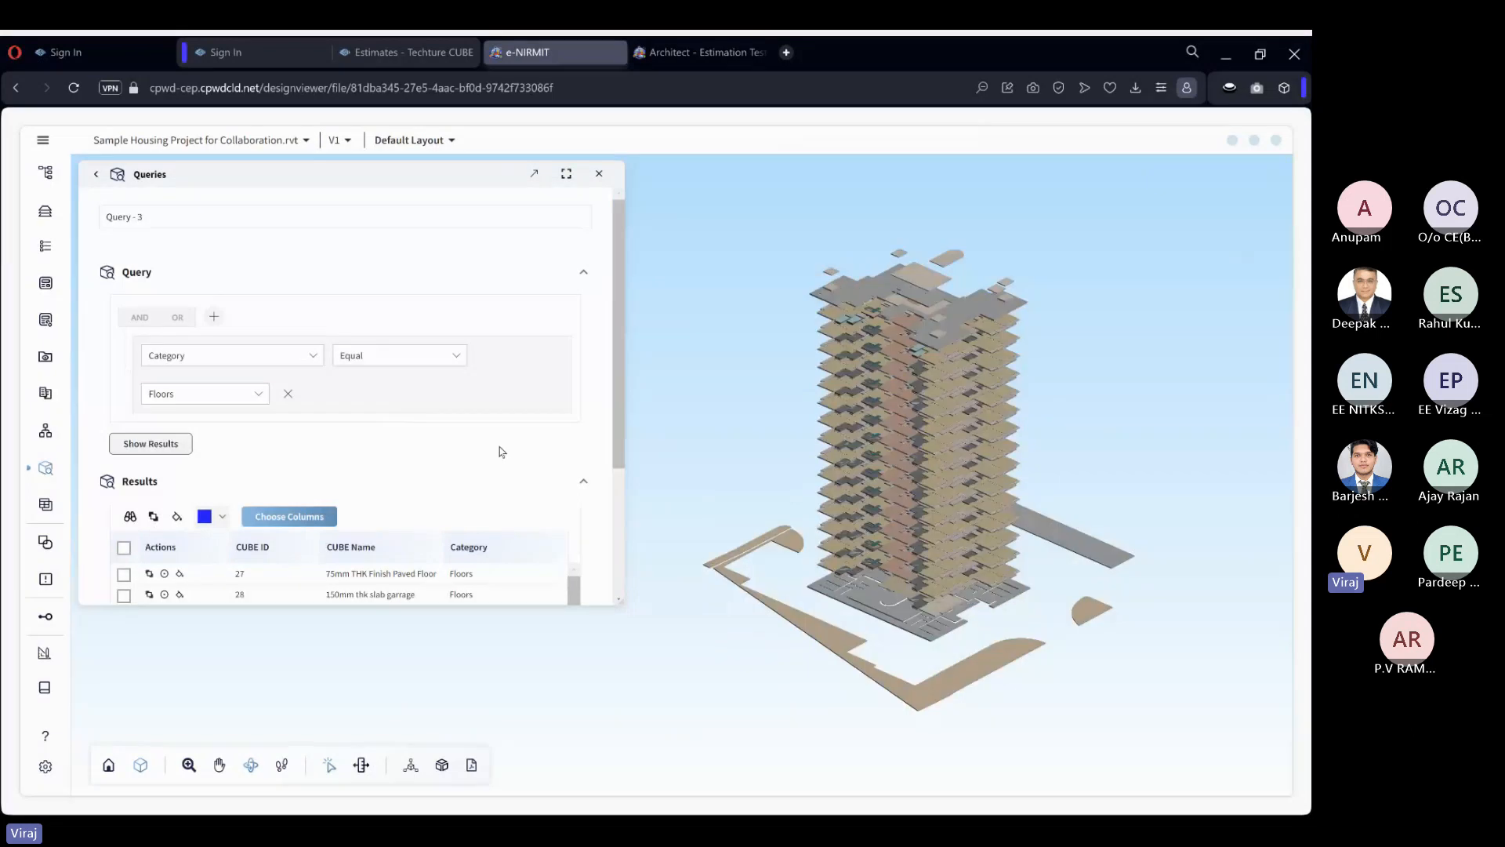
pyautogui.scroll(-2, 416, 461)
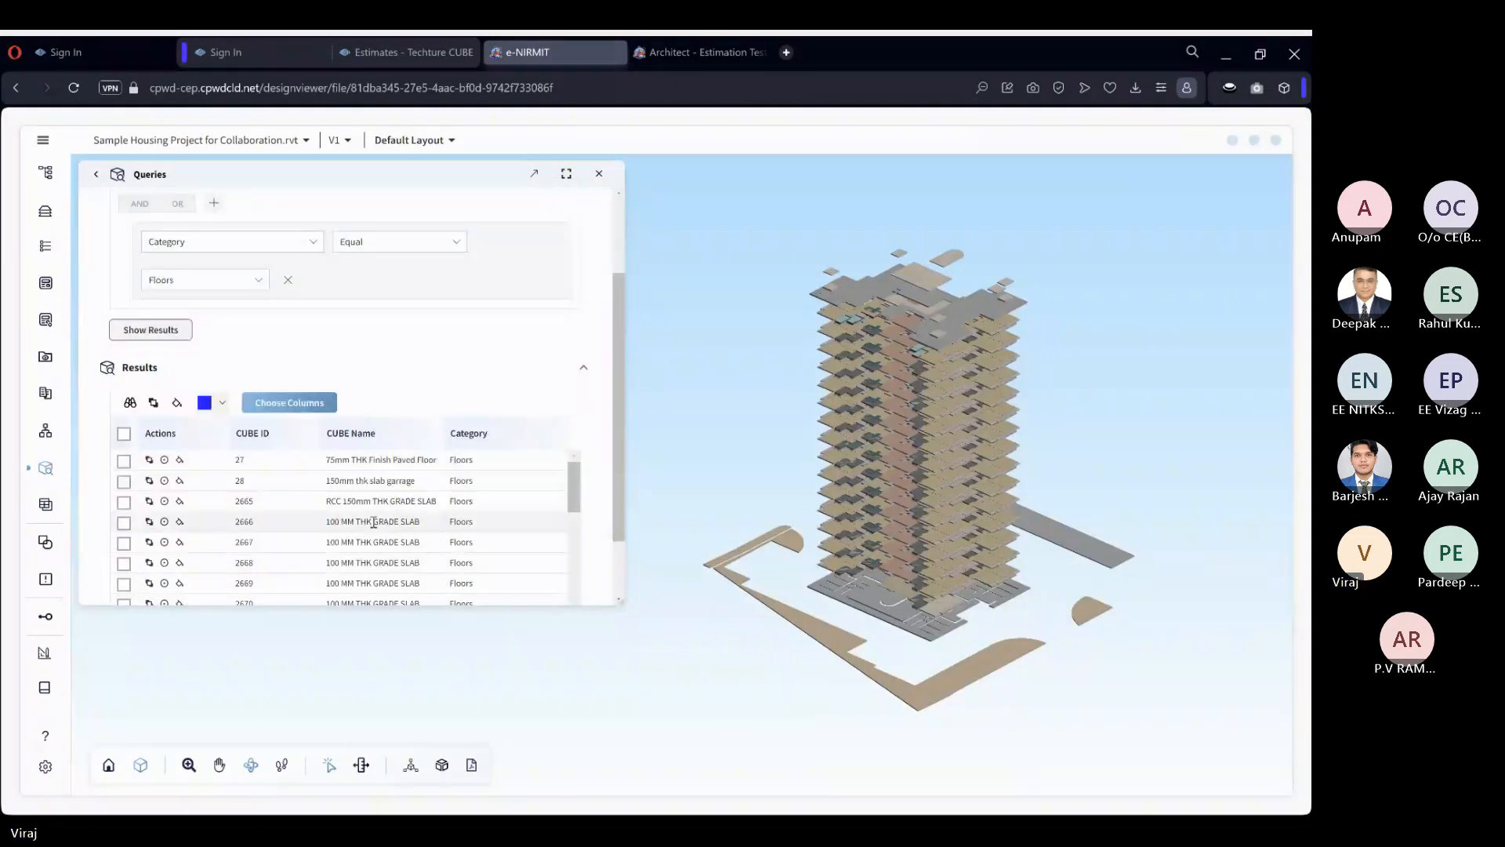
pyautogui.scroll(3, 1166, 421)
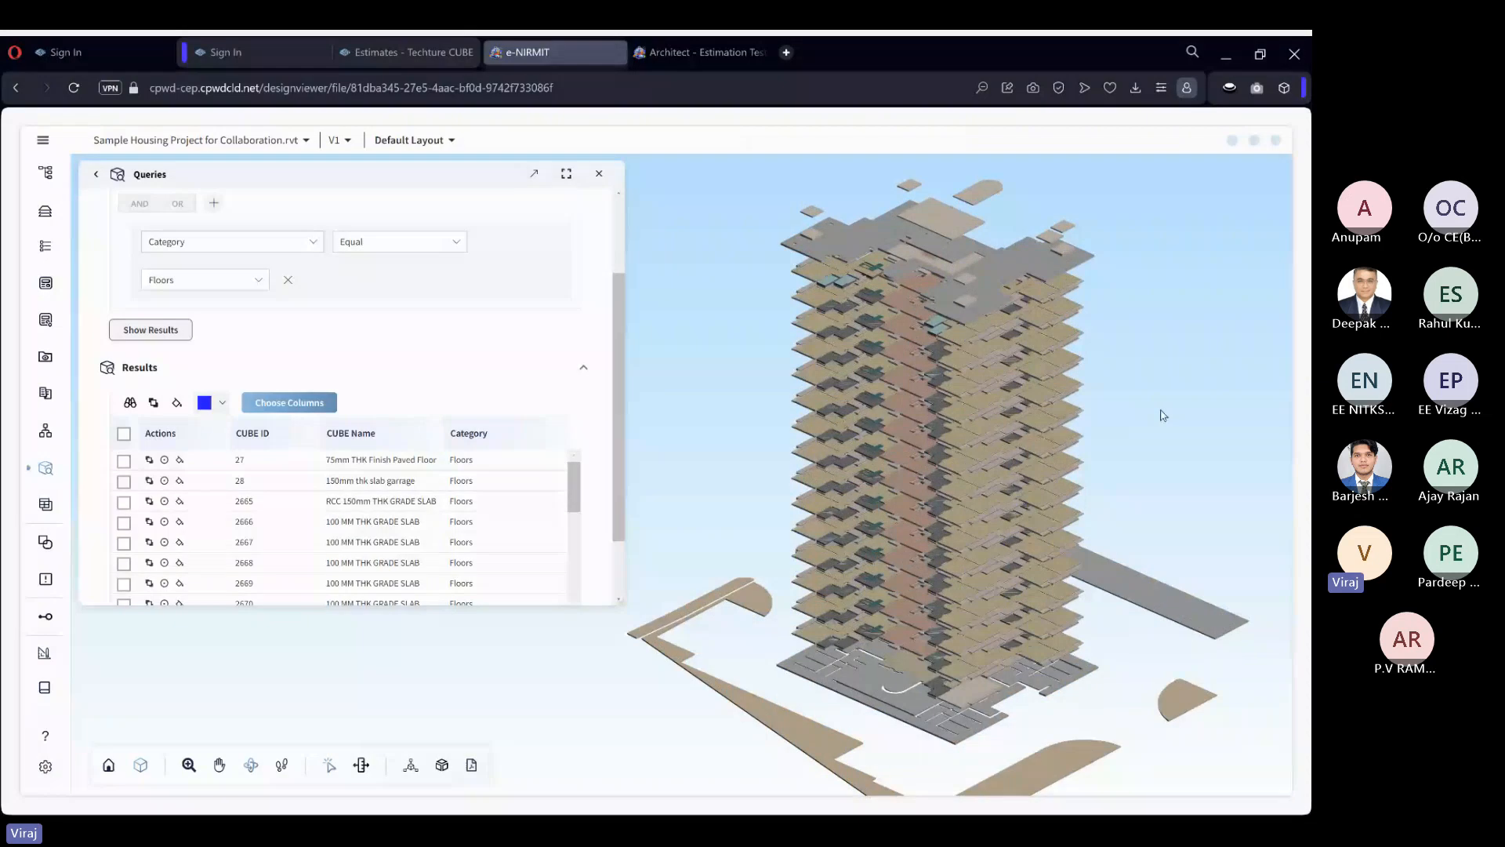
pyautogui.moveTo(1164, 416); pyautogui.dragTo(1168, 429)
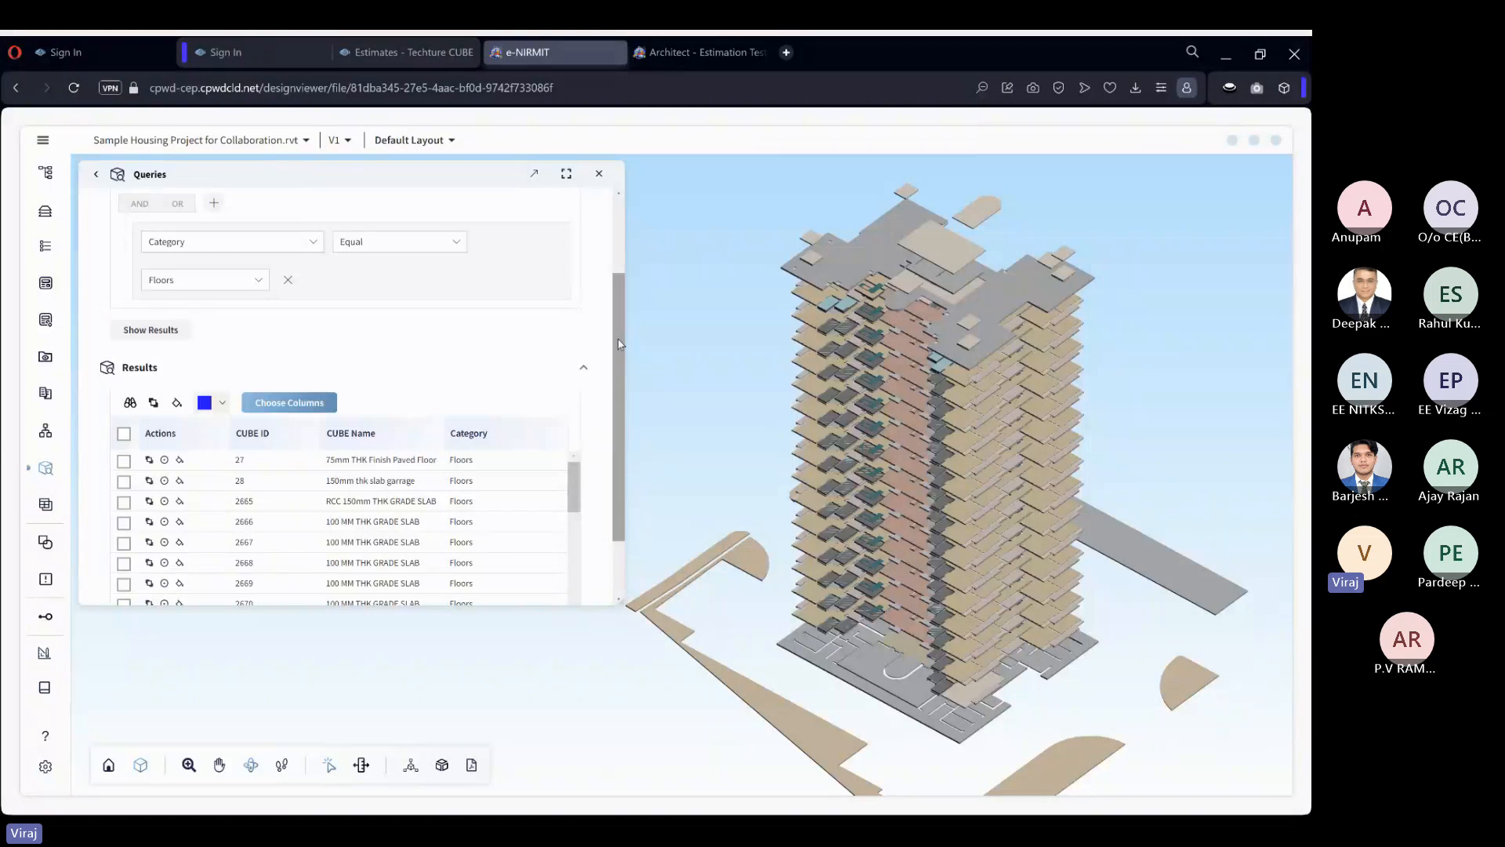
# Add a second condition combined with OR: Category Equal Structural Framing.
pyautogui.scroll(1, 270, 331)
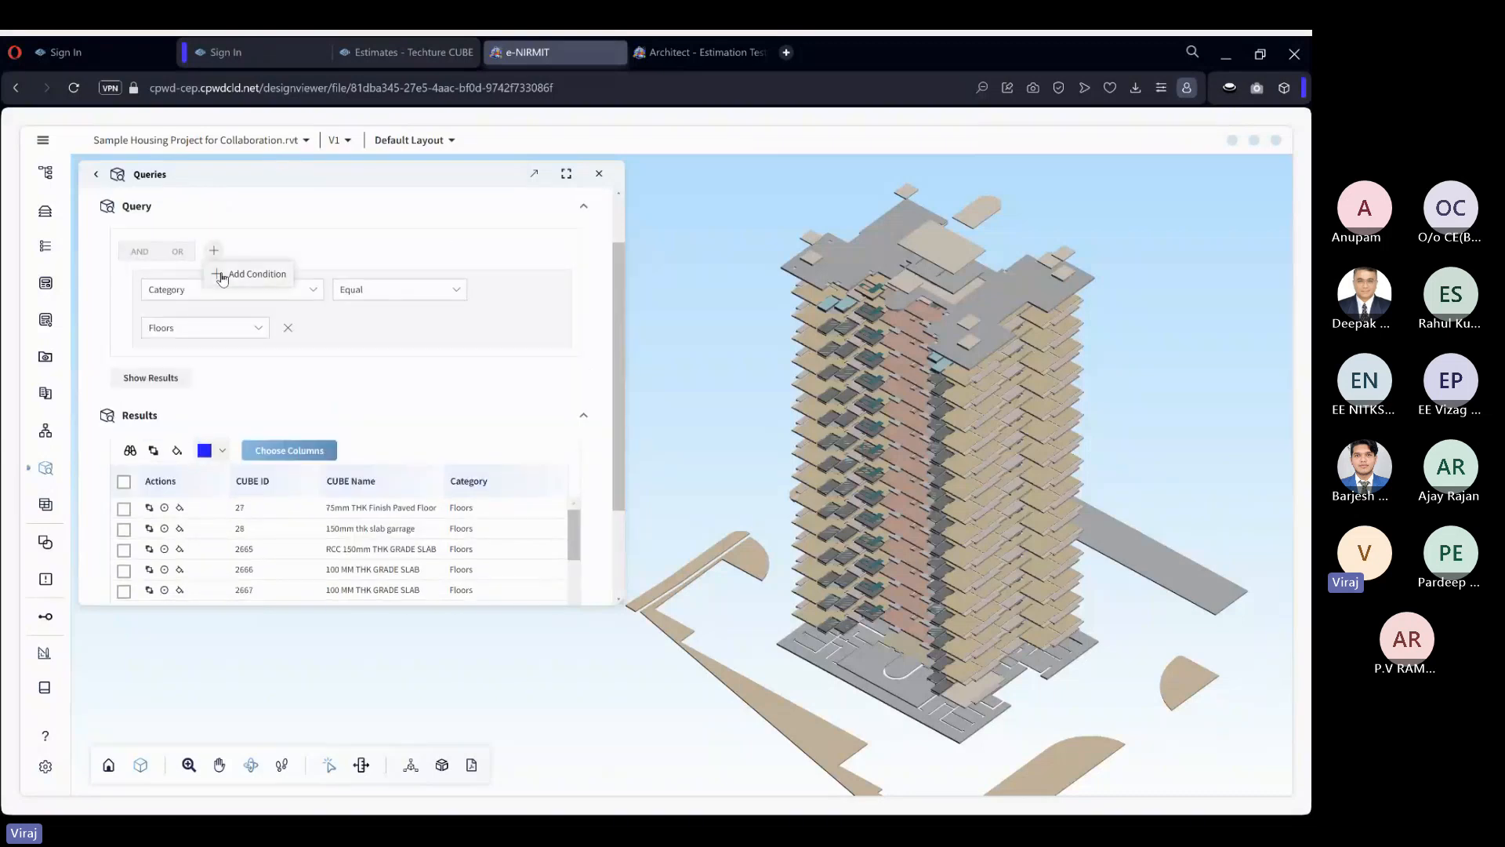
pyautogui.click(222, 275)
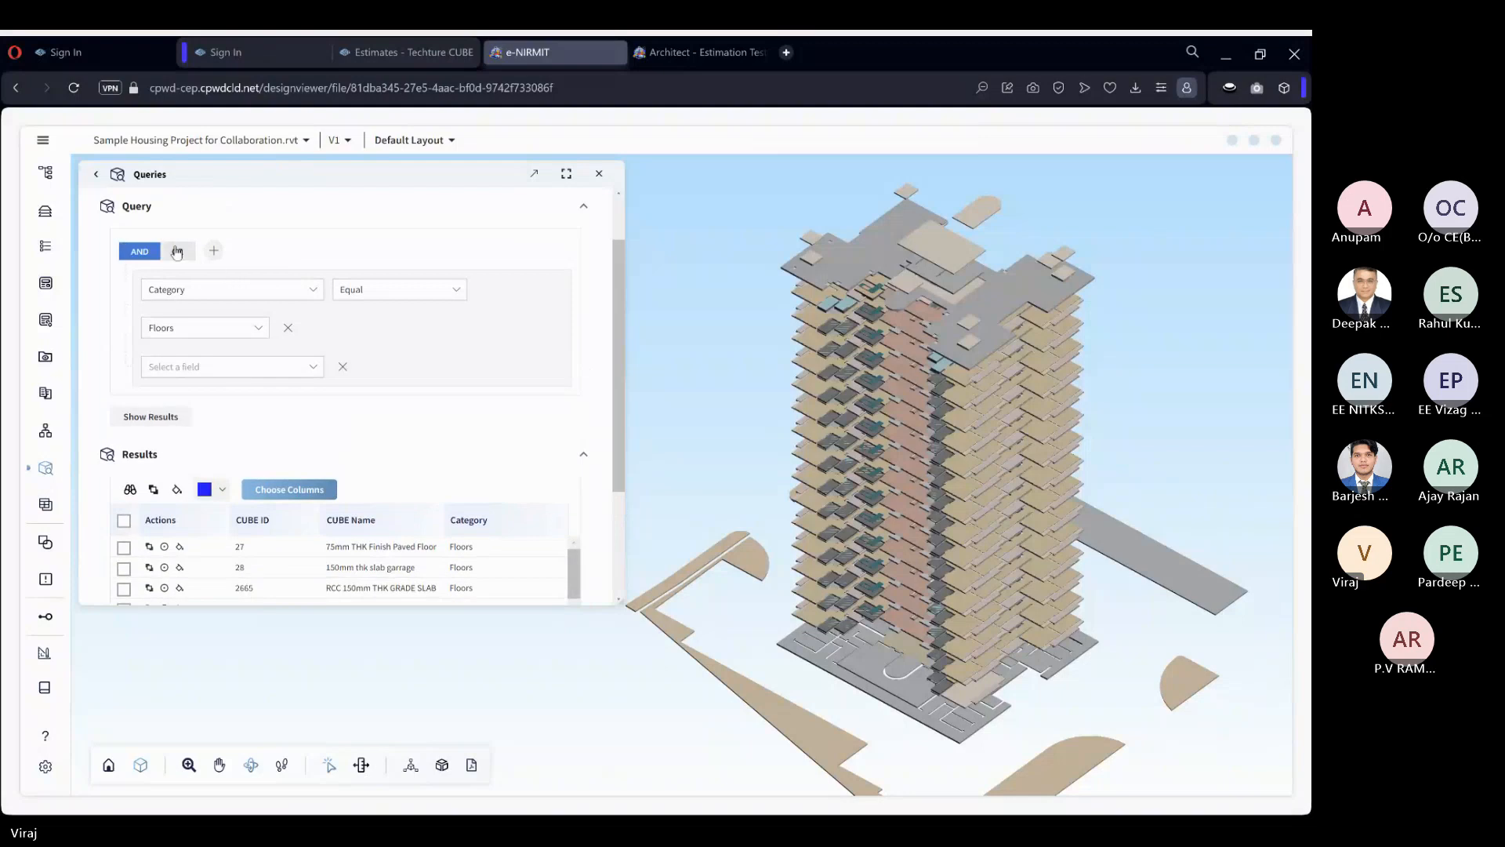
pyautogui.click(177, 251)
pyautogui.click(227, 366)
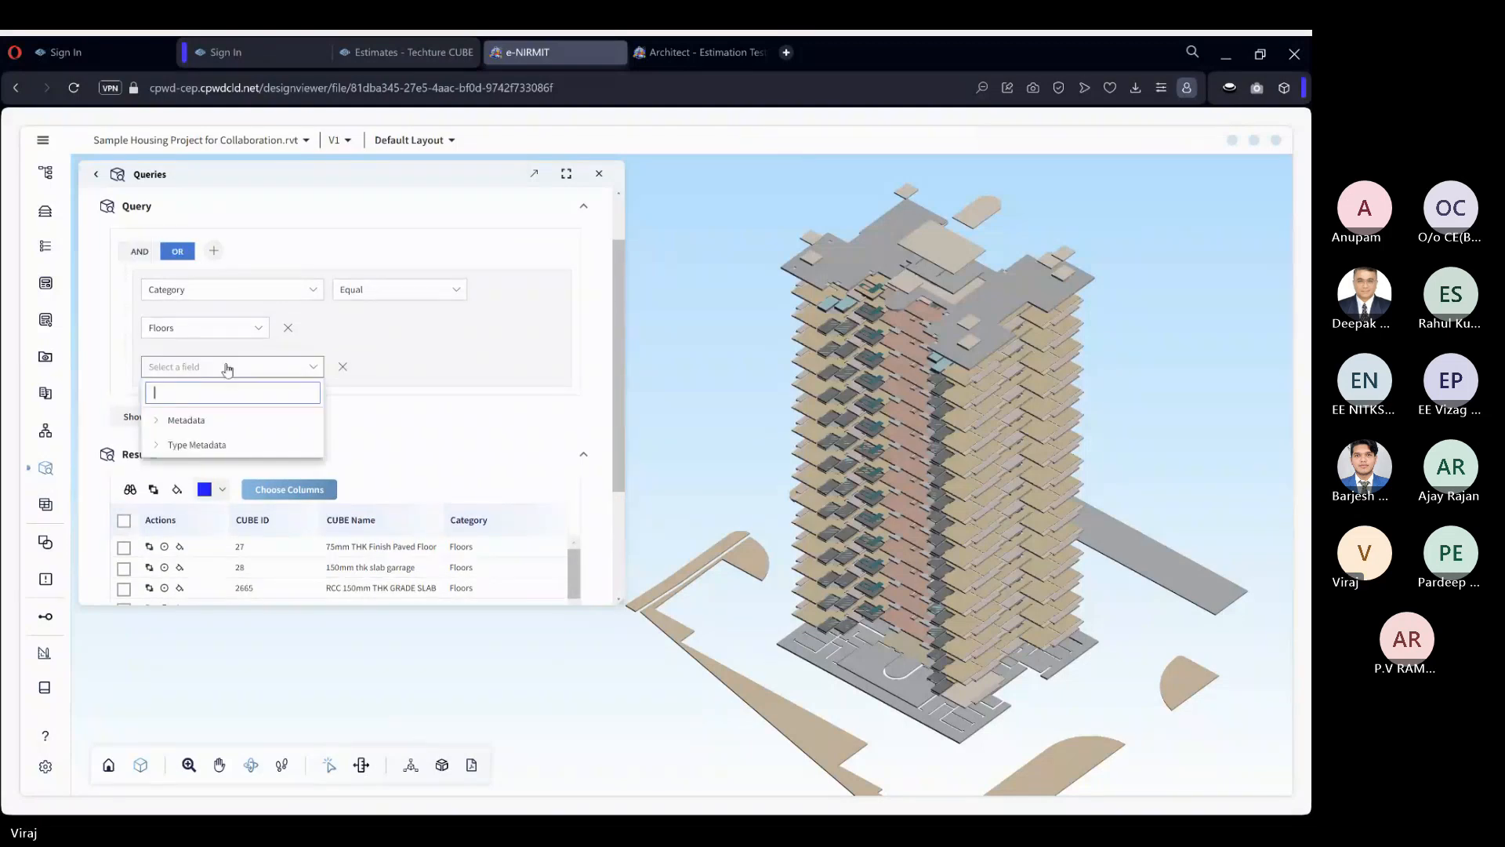
pyautogui.write('ct')
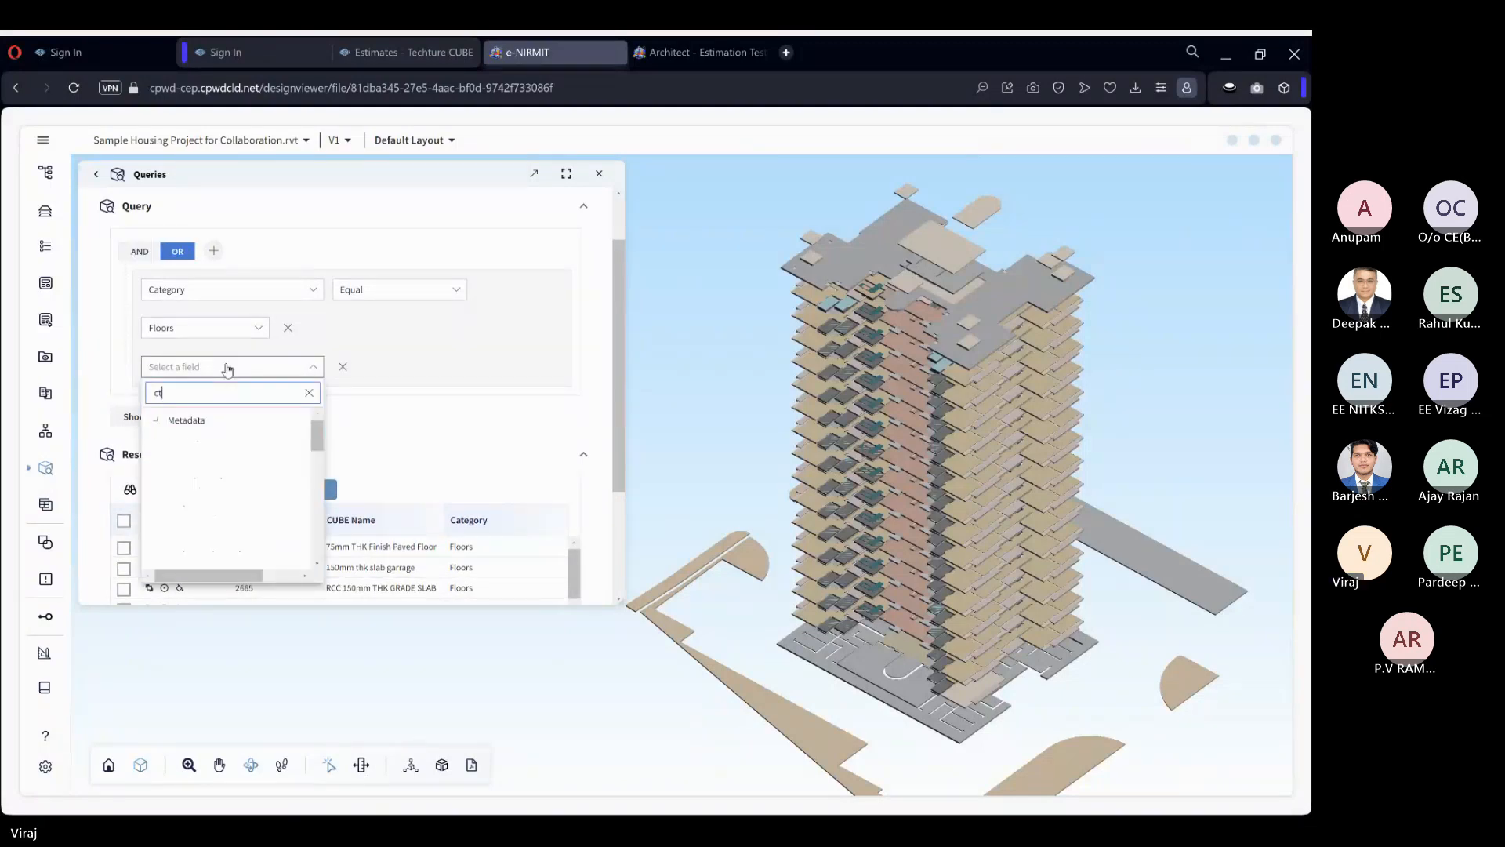
pyautogui.press('BackSpace')
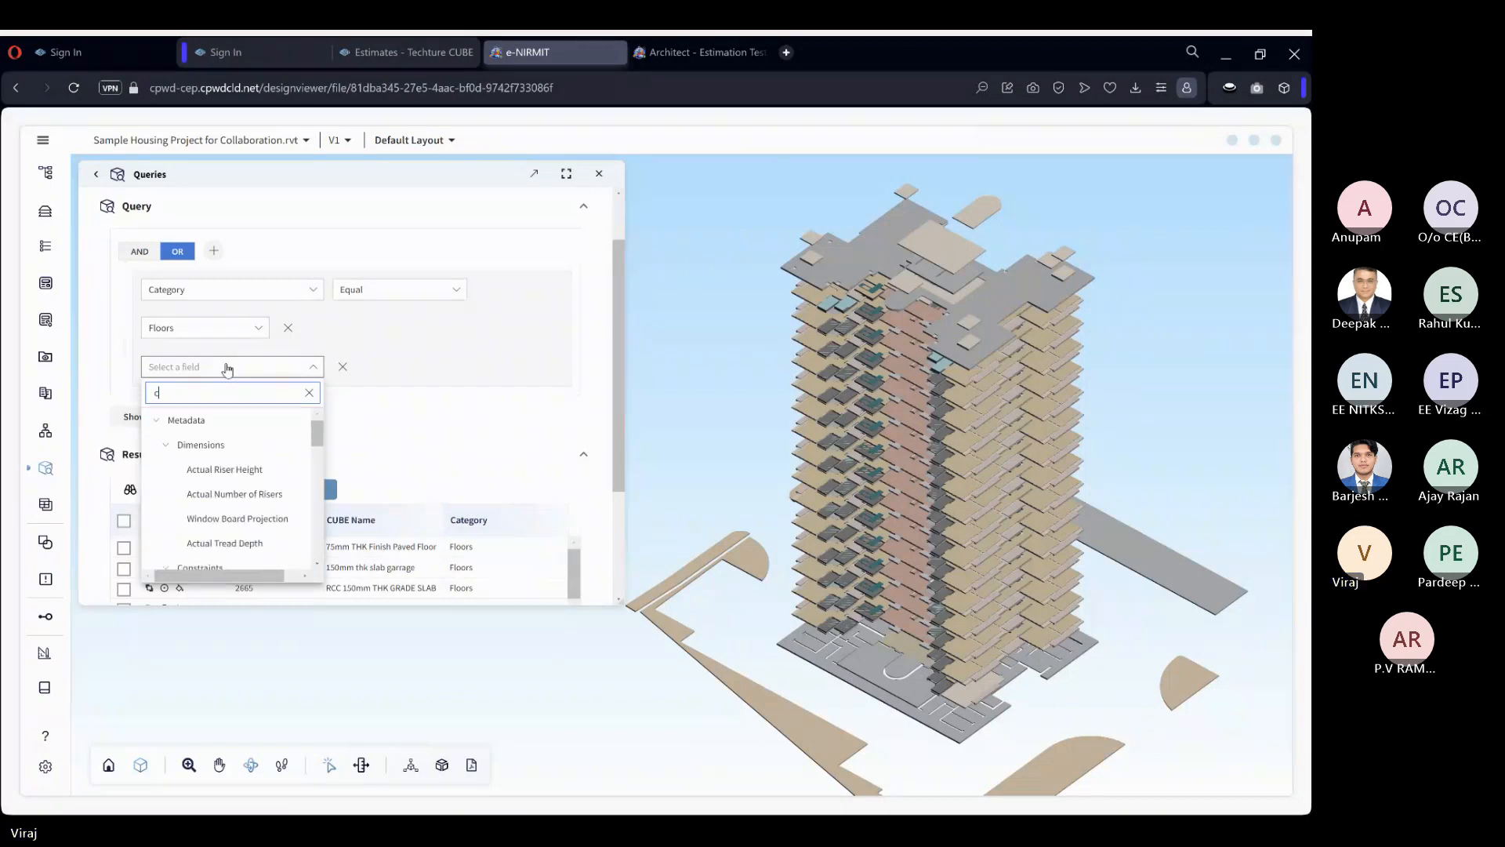
pyautogui.write('ate')
pyautogui.click(217, 482)
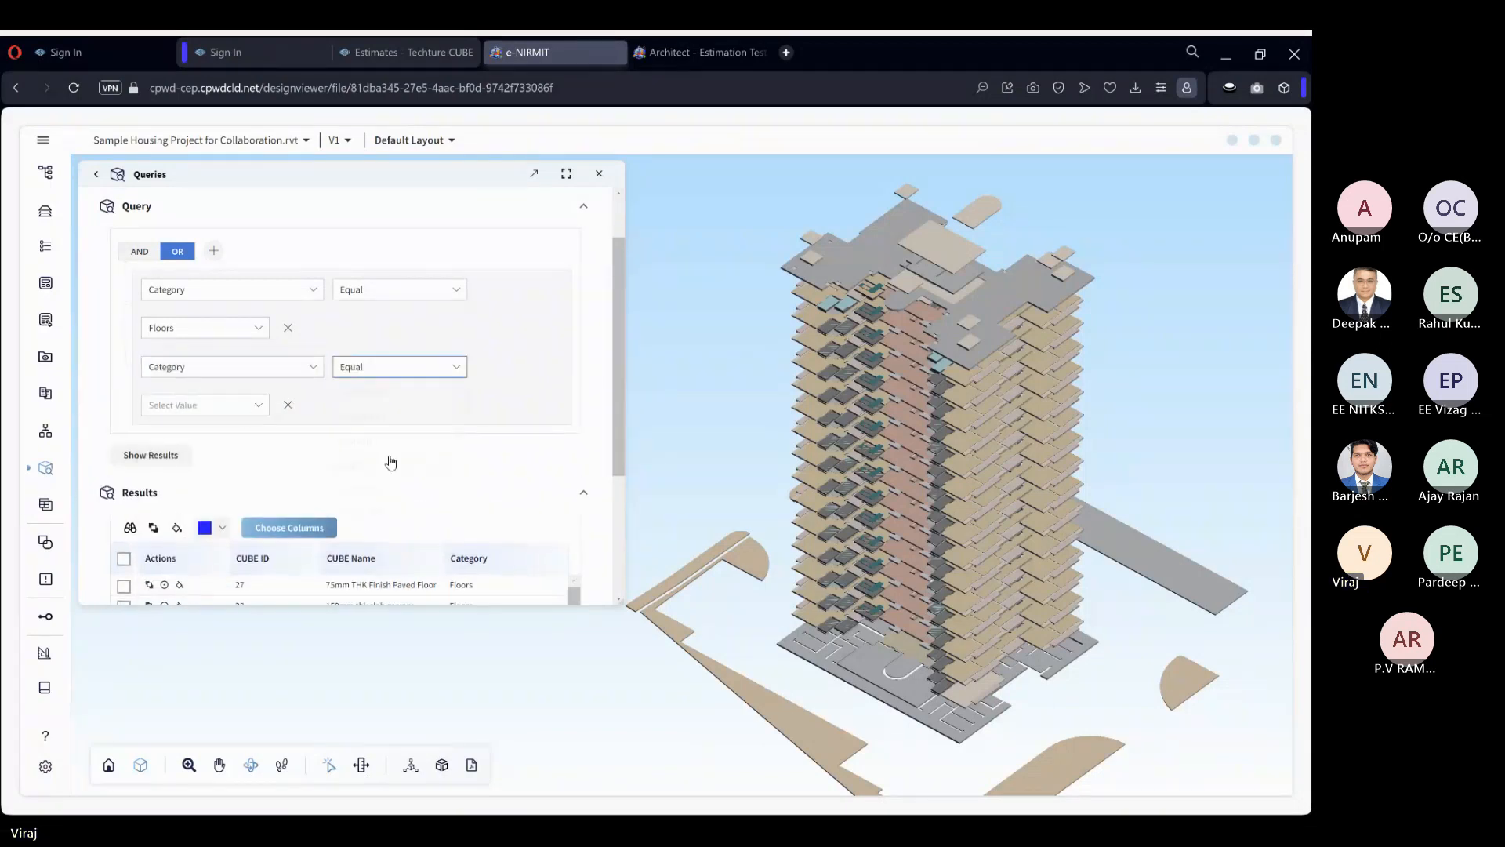
pyautogui.click(239, 413)
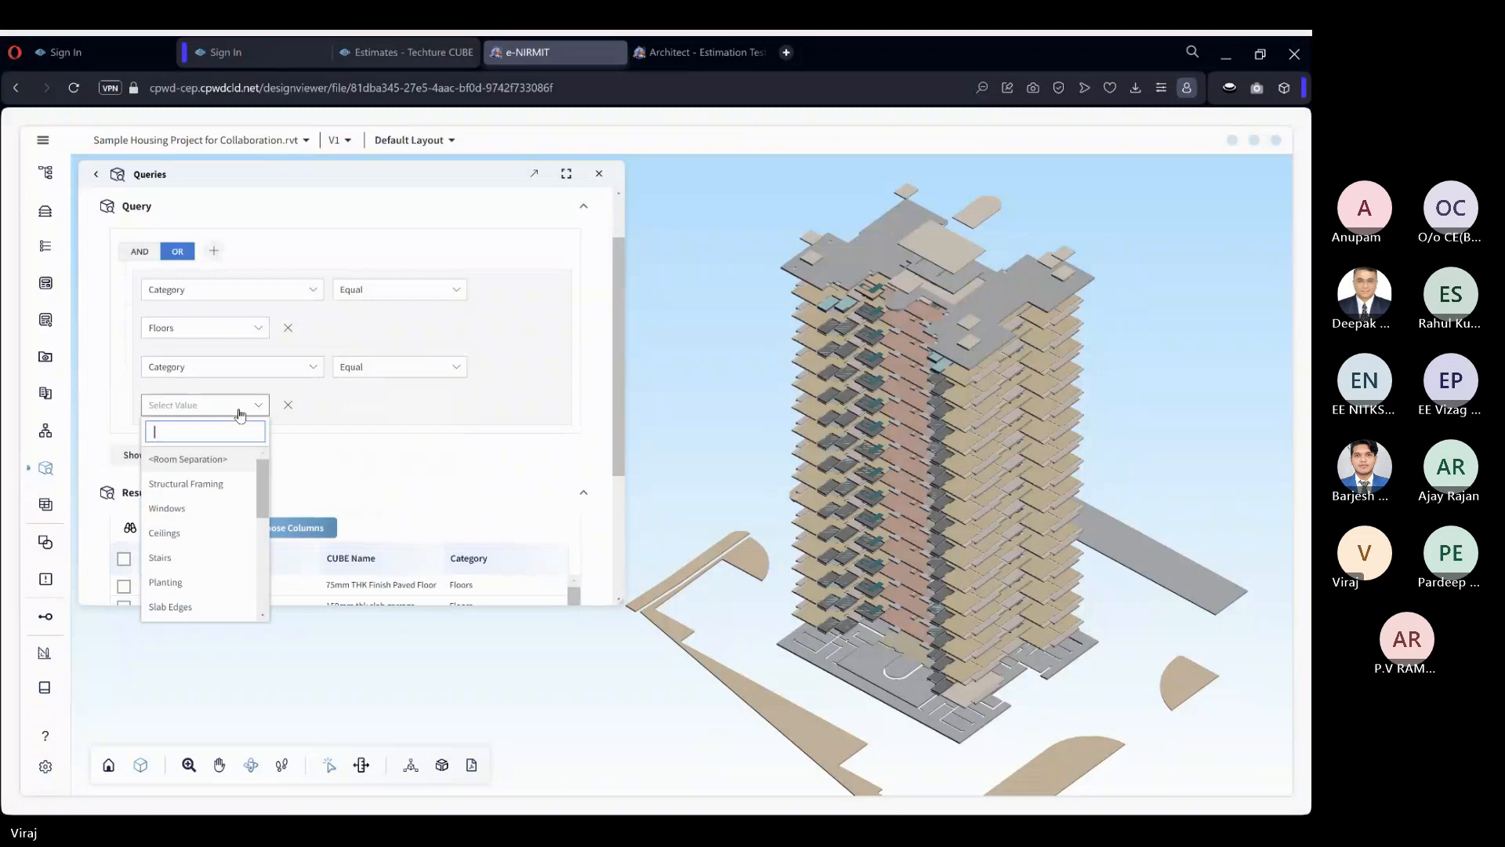
pyautogui.click(235, 484)
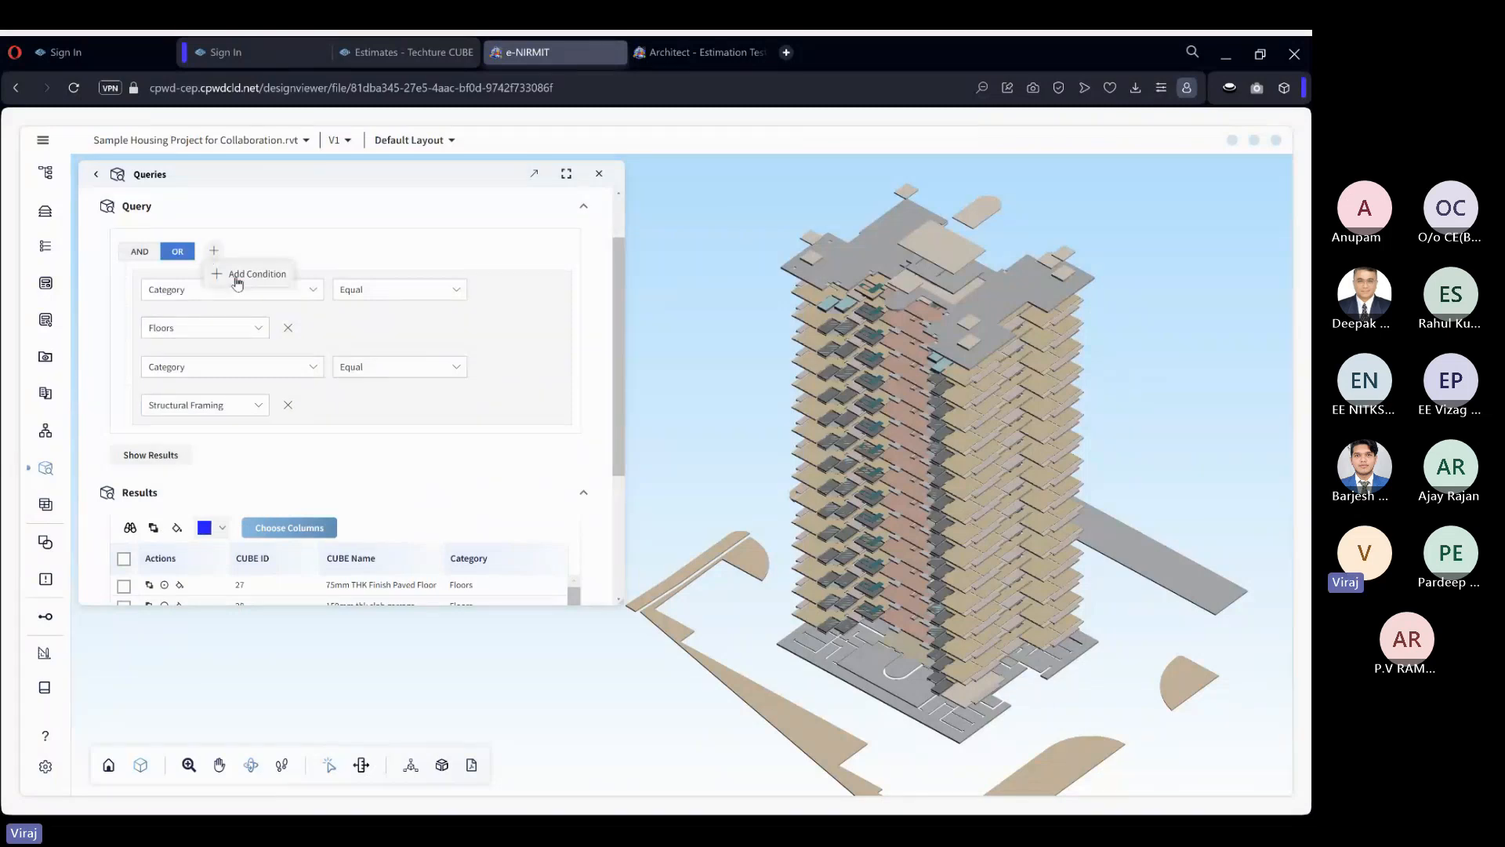
# Add a third condition to the OR group: Category Equal Structural Columns.
pyautogui.click(213, 251)
pyautogui.click(230, 451)
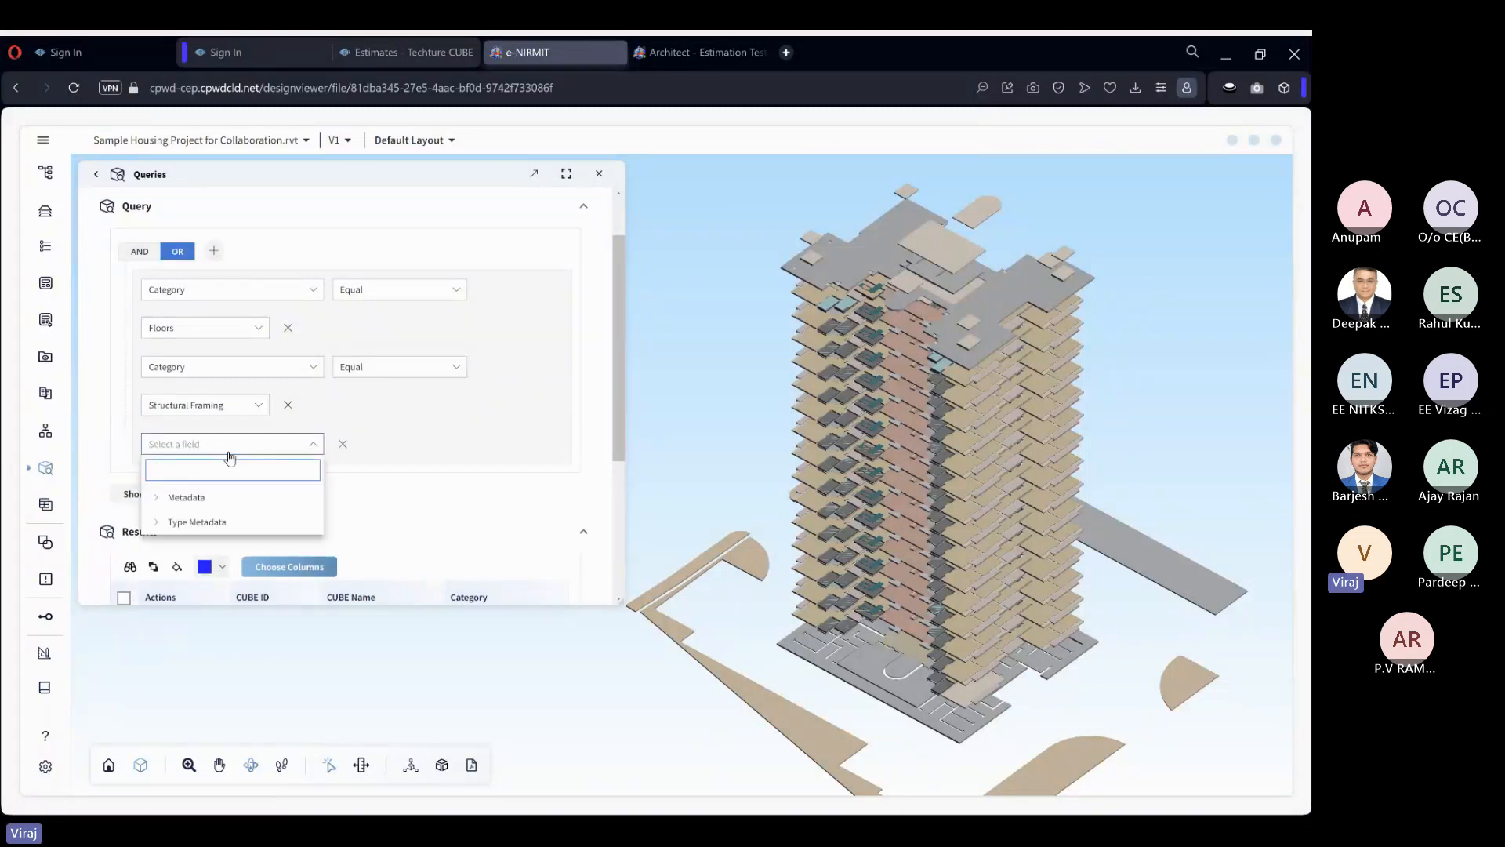
pyautogui.write('cs')
pyautogui.press('BackSpace')
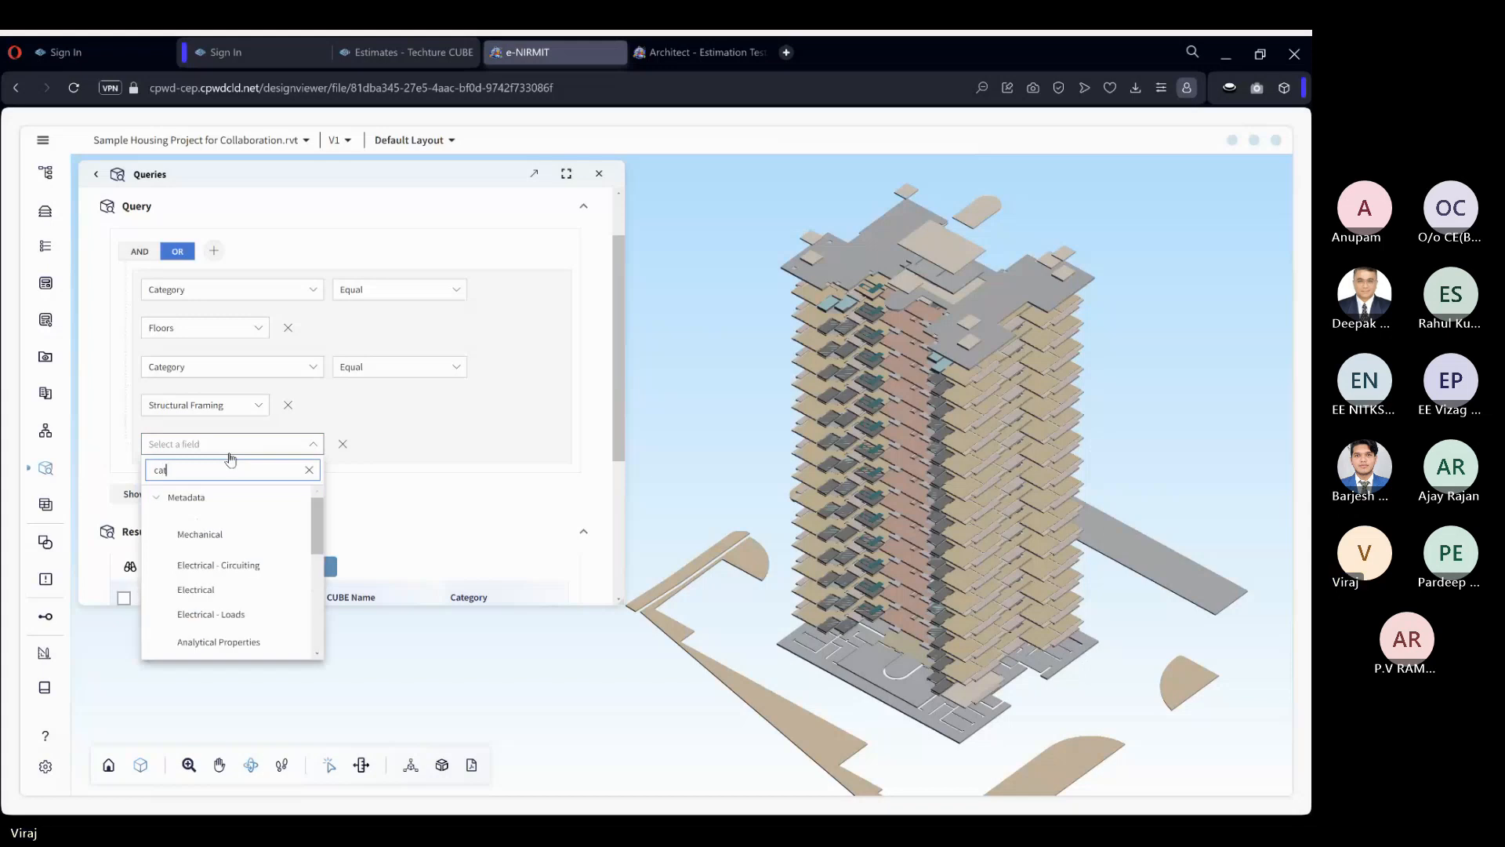
pyautogui.write('ate')
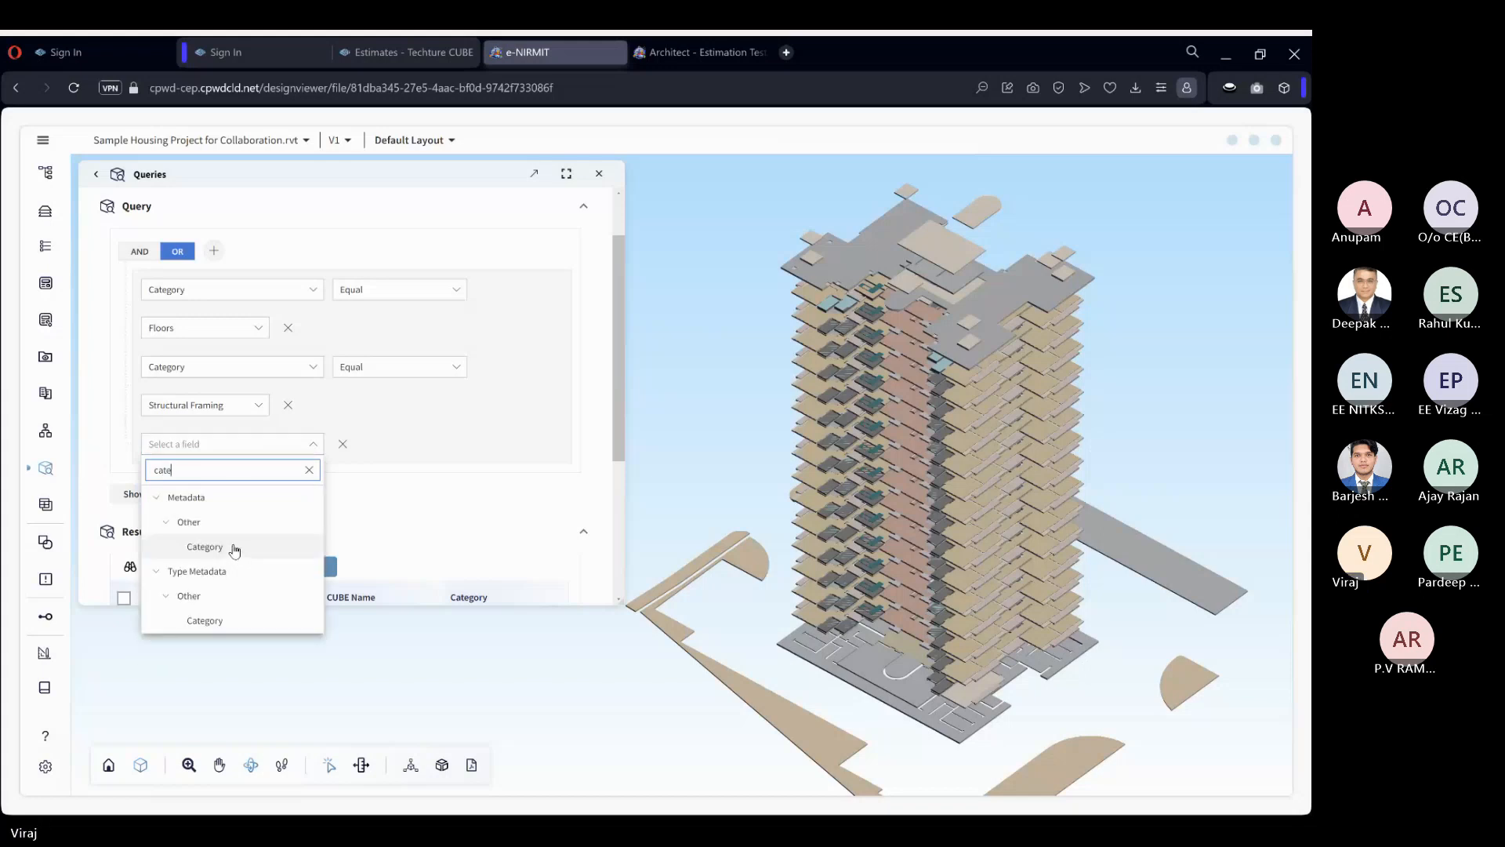
pyautogui.click(234, 547)
pyautogui.click(427, 444)
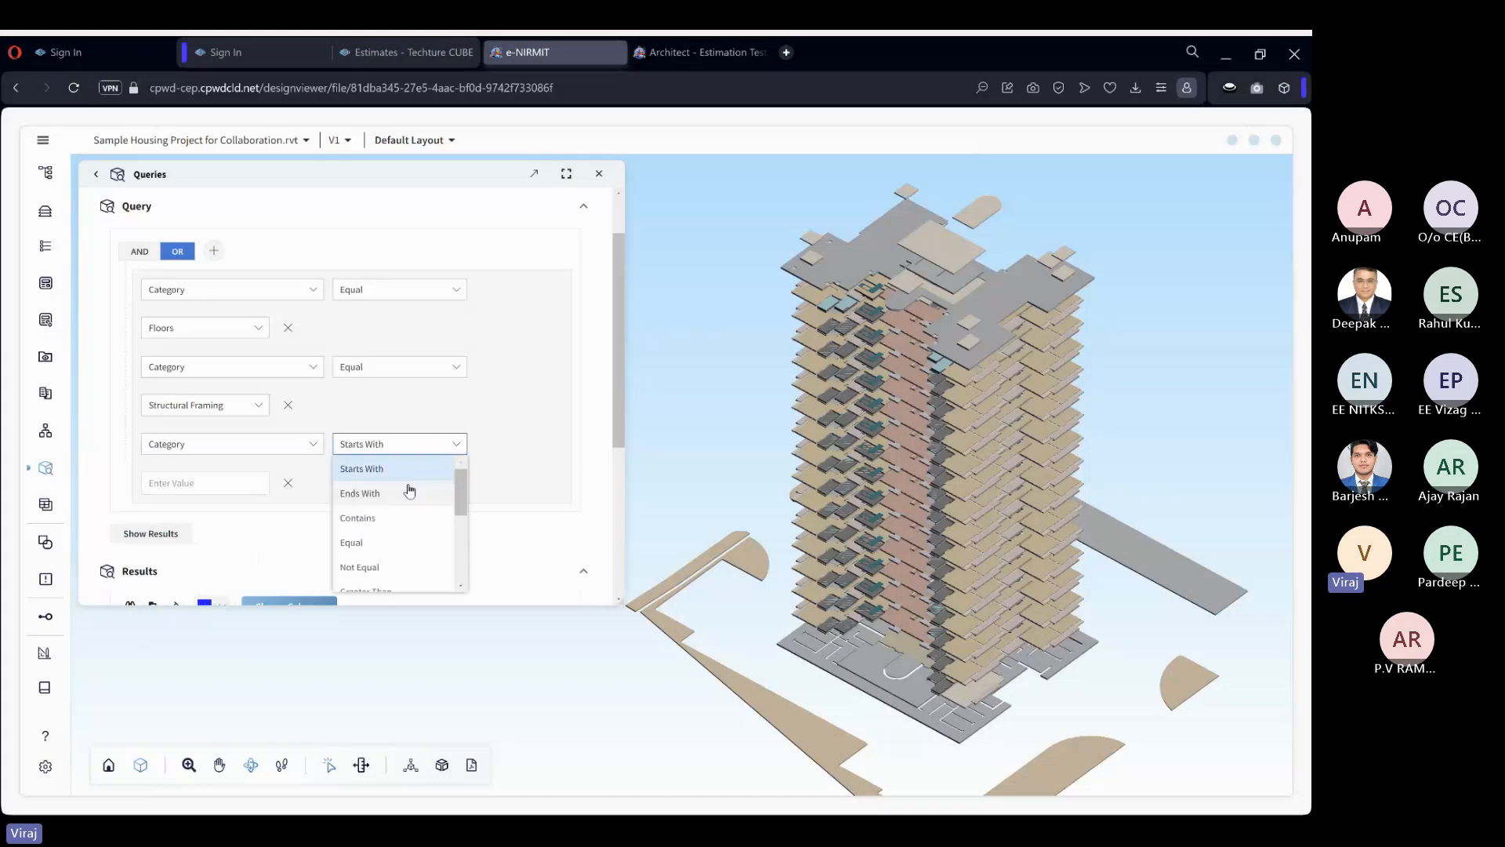
pyautogui.click(393, 542)
pyautogui.click(233, 483)
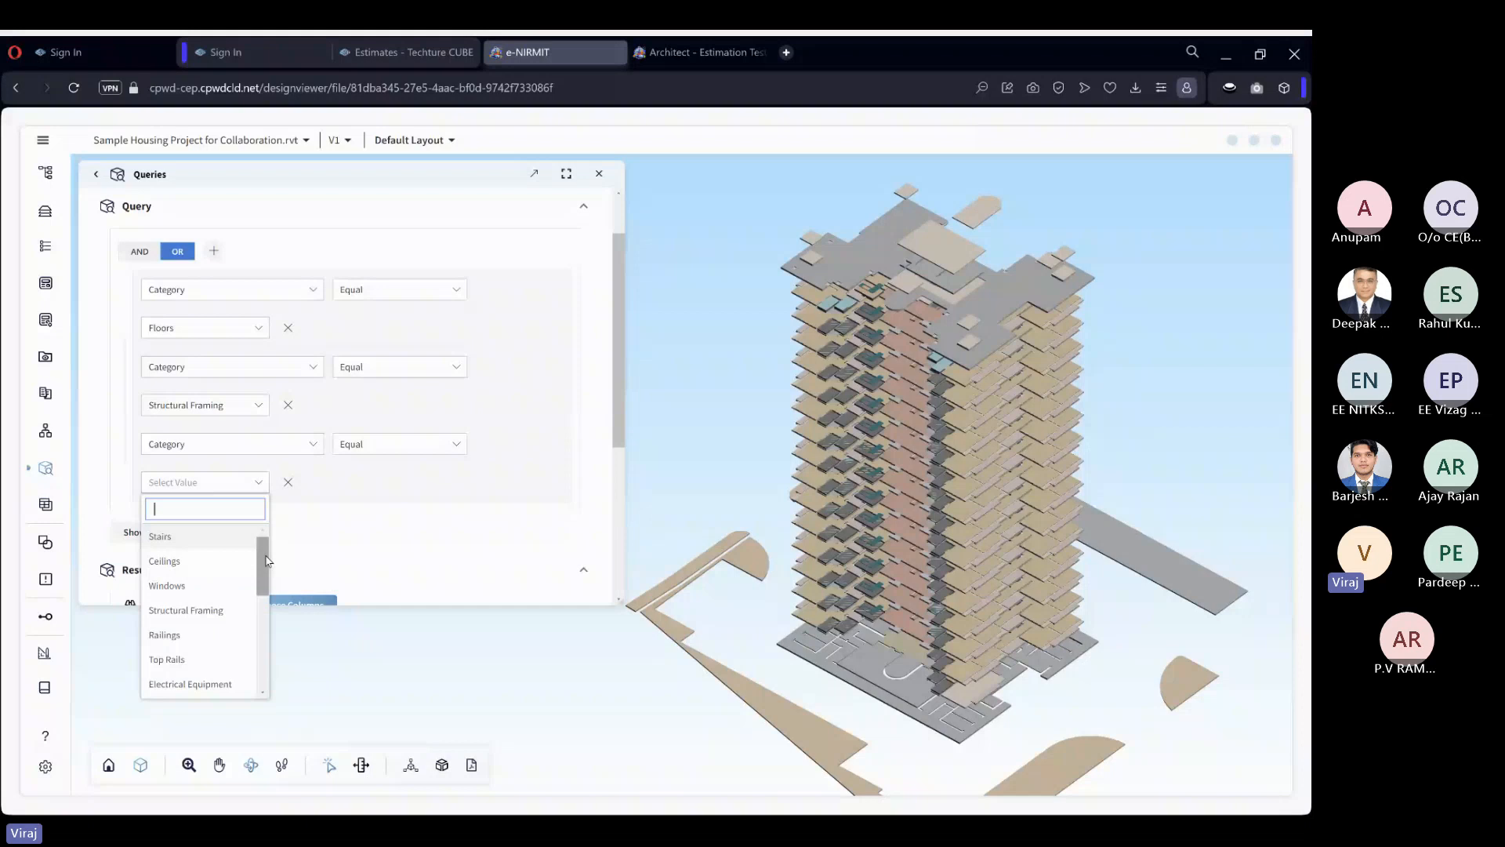
pyautogui.moveTo(266, 560); pyautogui.dragTo(260, 595)
pyautogui.click(196, 612)
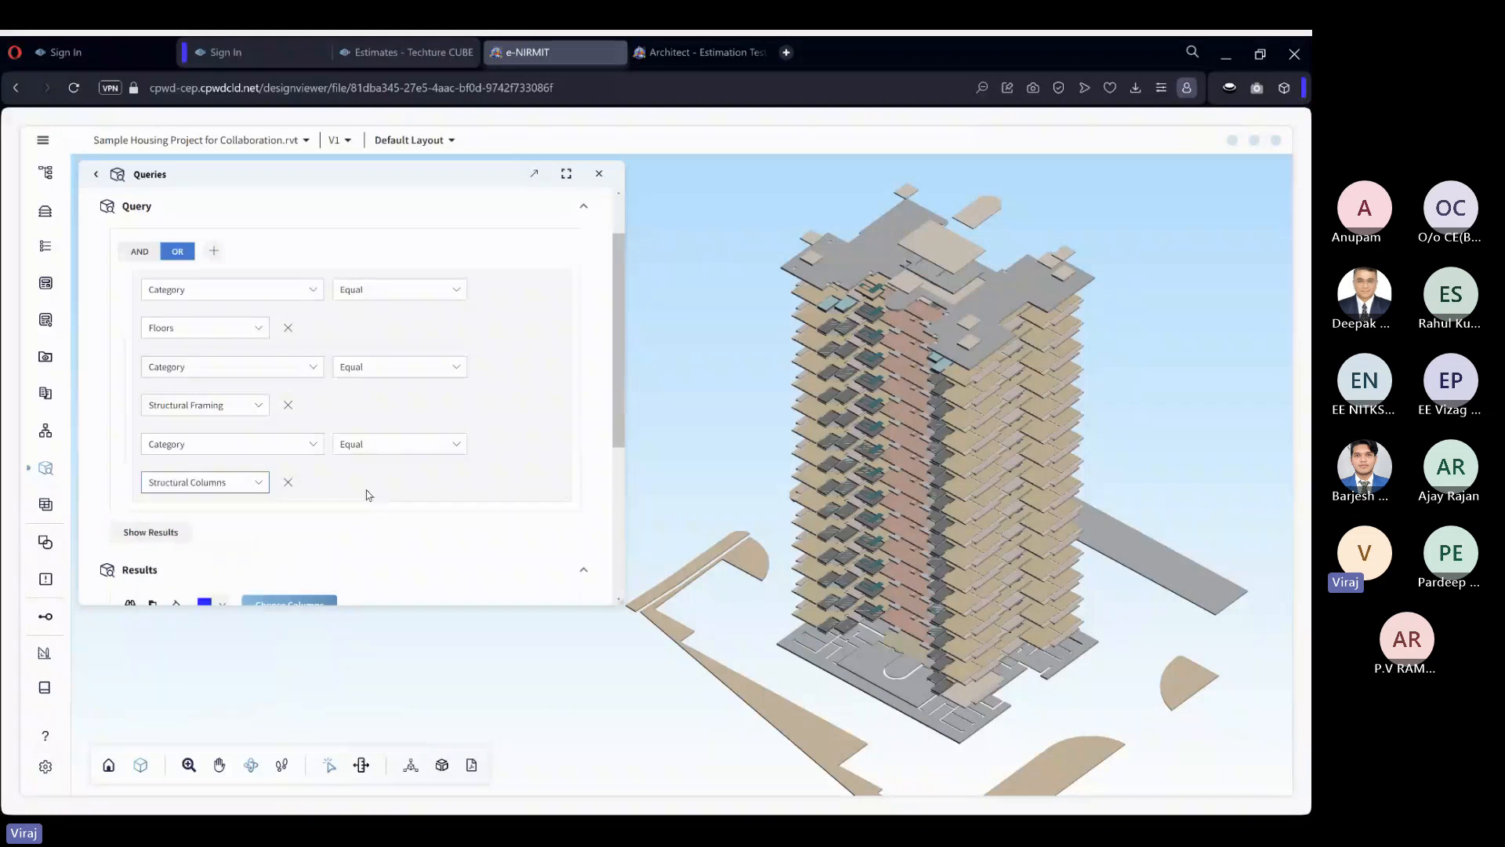
# Show the results of the three-condition query and inspect the floors, framing and columns in the model.
pyautogui.click(185, 533)
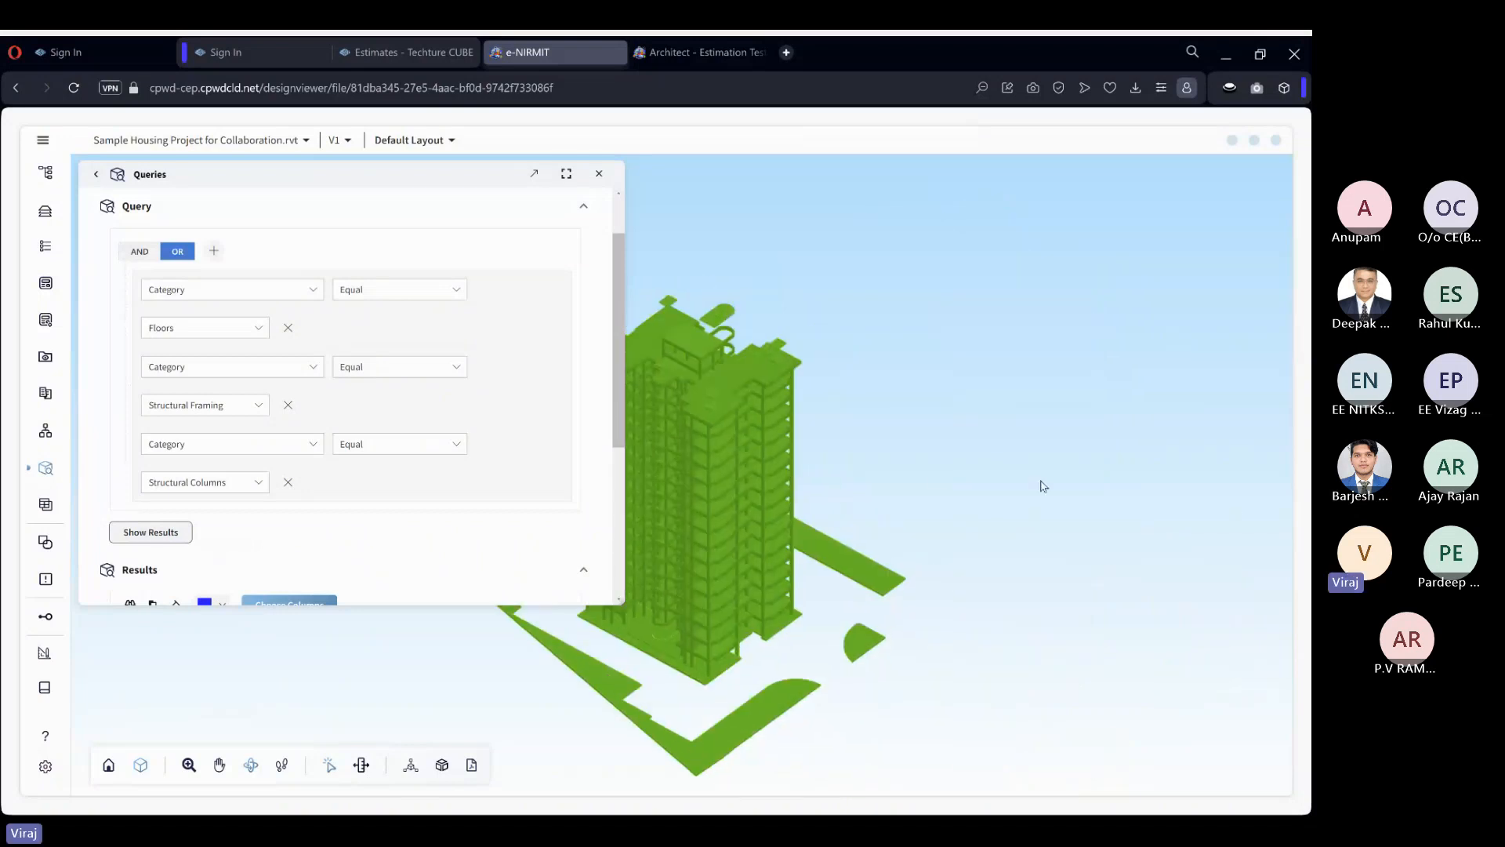
pyautogui.click(893, 502)
pyautogui.moveTo(893, 501); pyautogui.dragTo(1055, 465)
pyautogui.scroll(10, 807, 368)
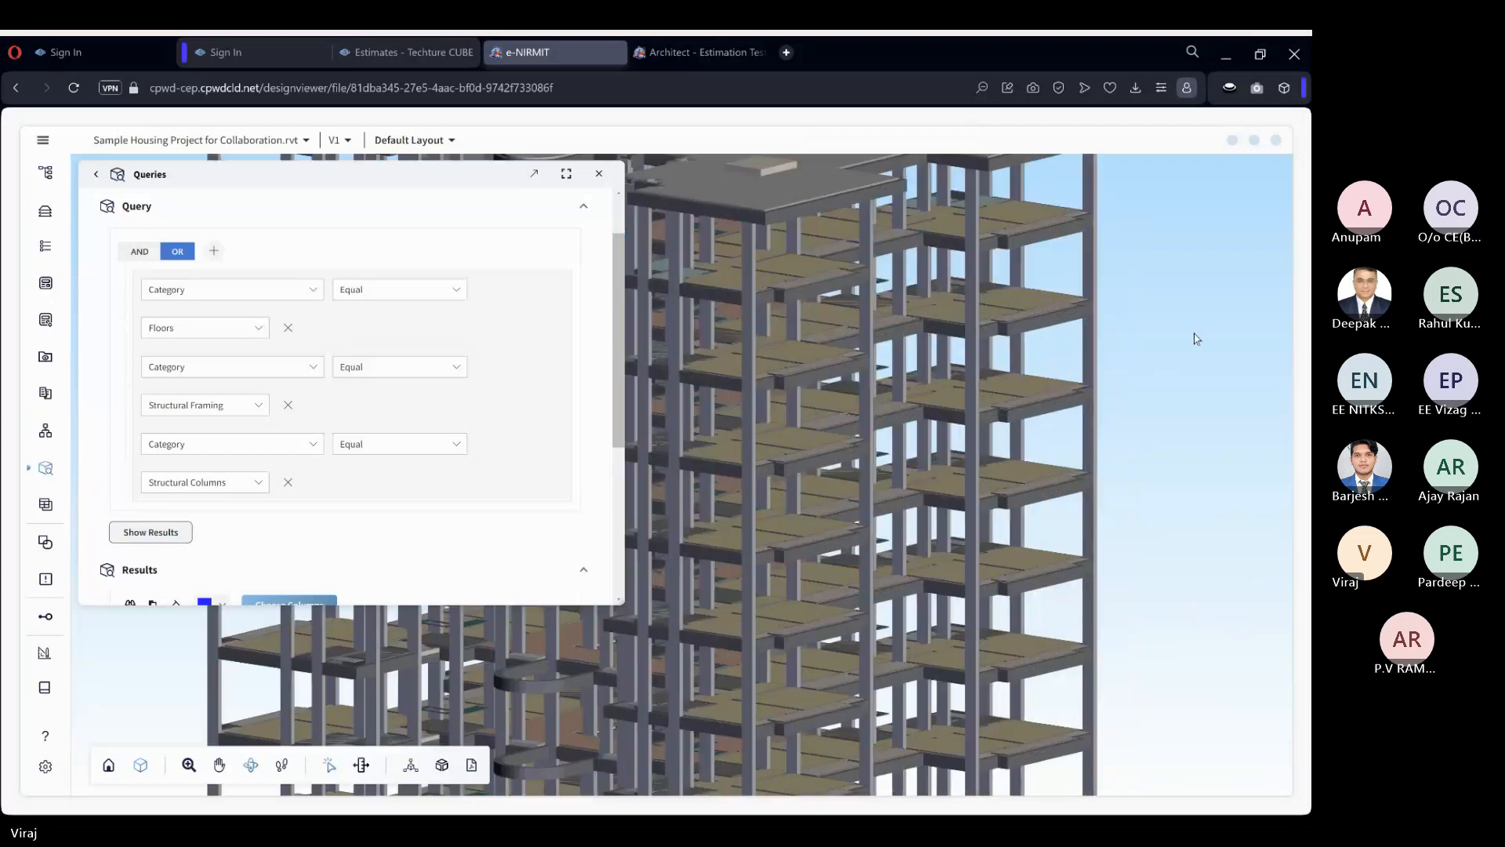
pyautogui.moveTo(1137, 348); pyautogui.dragTo(1159, 353)
pyautogui.scroll(-4, 1159, 353)
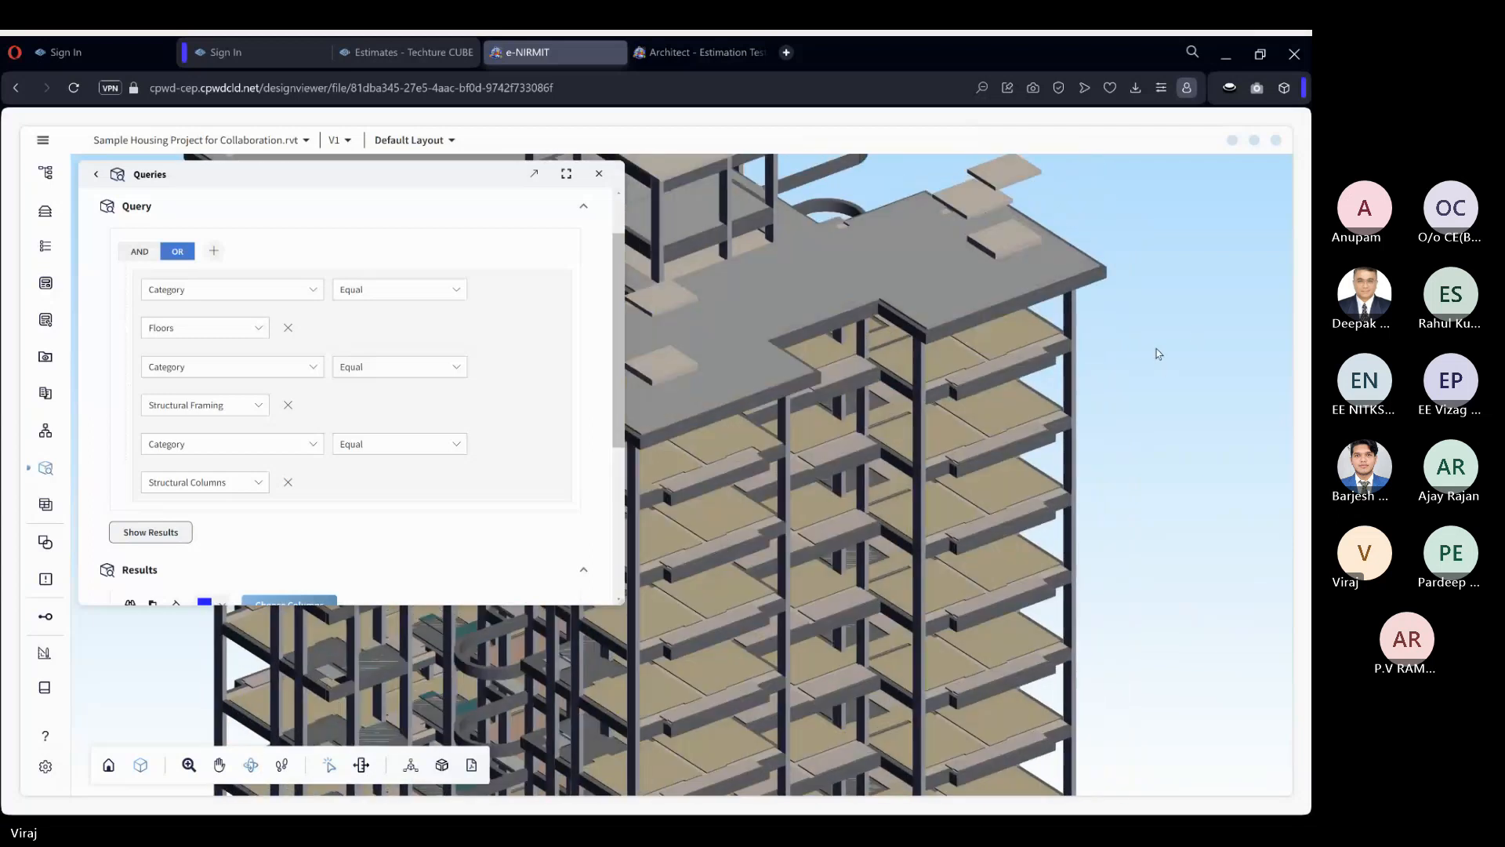
pyautogui.moveTo(1140, 430); pyautogui.dragTo(1237, 416)
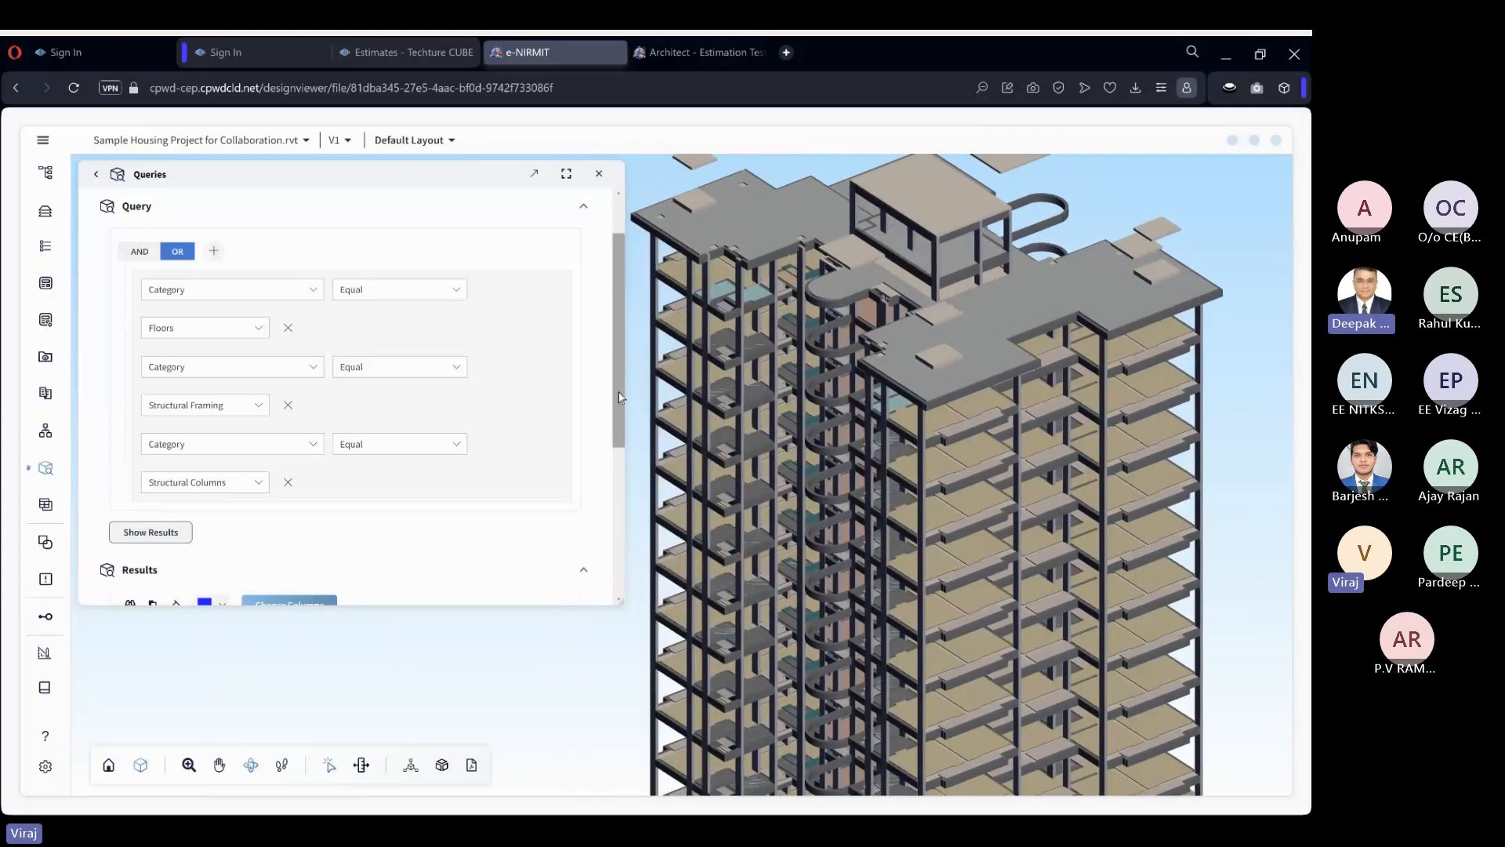
pyautogui.moveTo(618, 393); pyautogui.dragTo(627, 380)
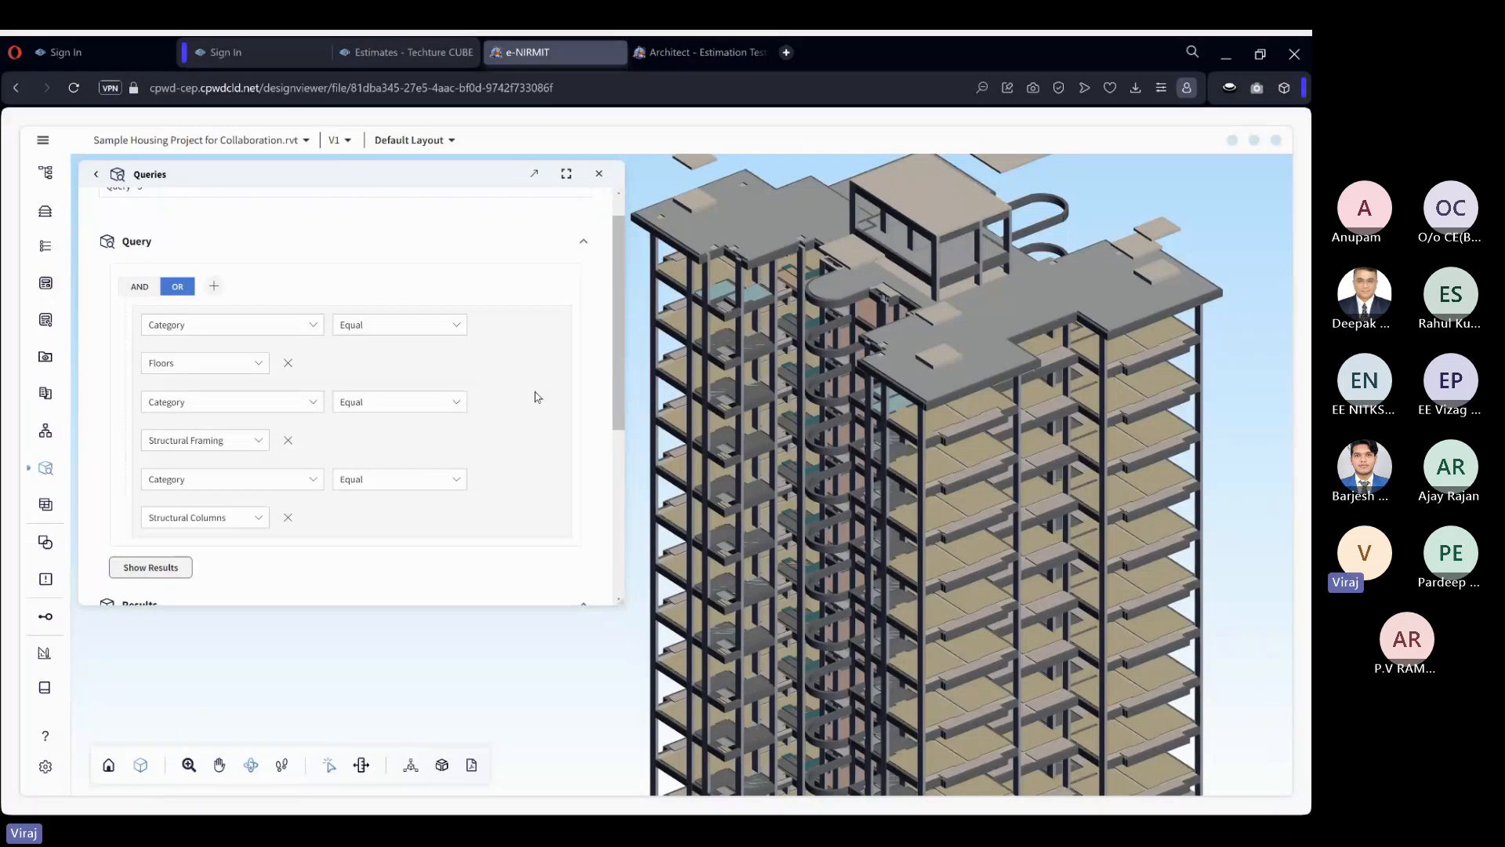
# Dock the Queries window beside the model and open the element metadata docked below it.
pyautogui.moveTo(443, 200); pyautogui.dragTo(660, 490)
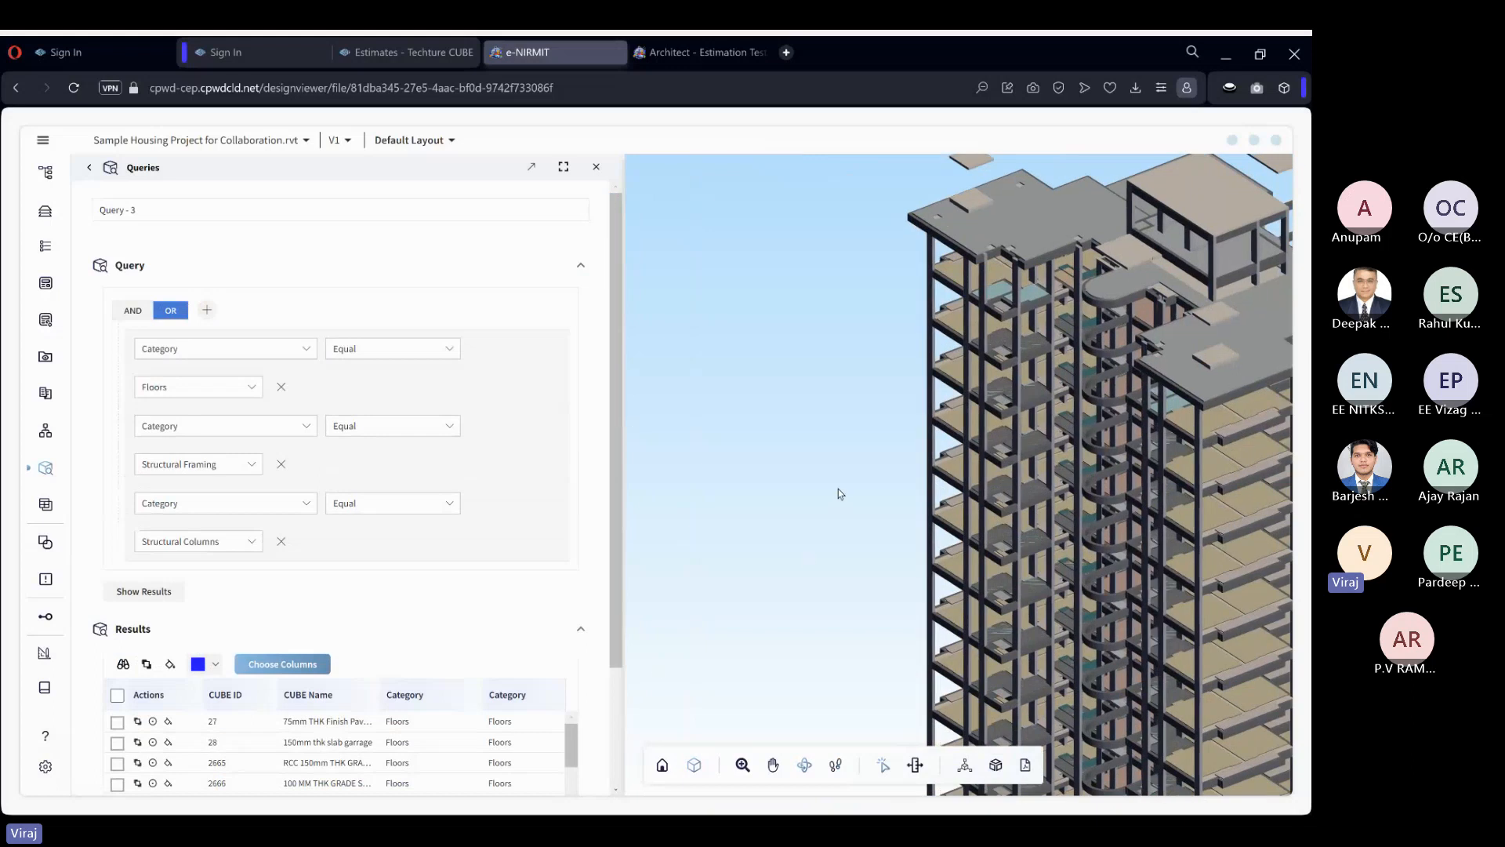
pyautogui.click(45, 283)
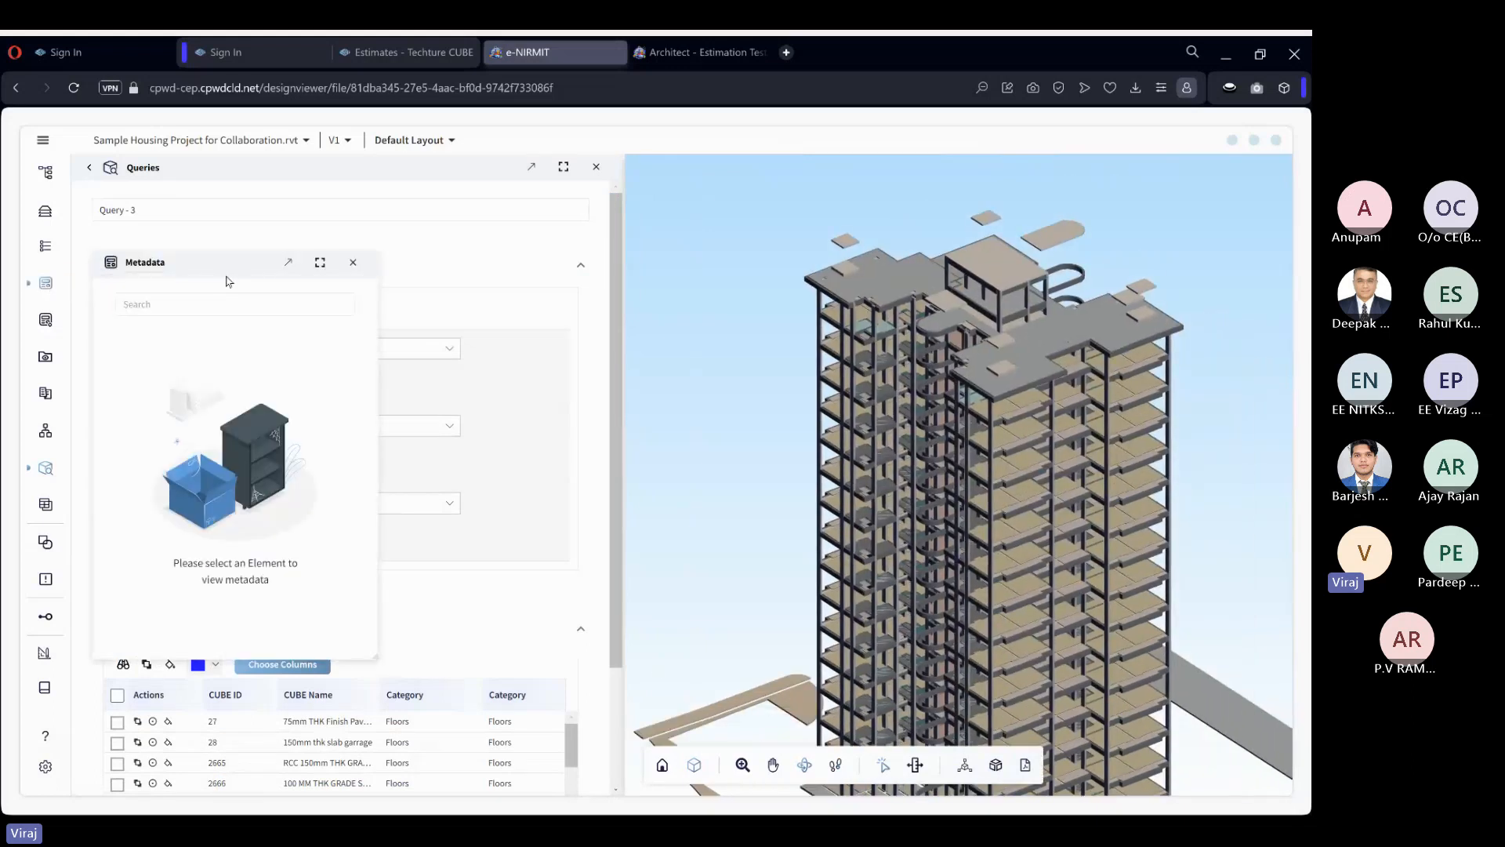
pyautogui.moveTo(228, 280); pyautogui.dragTo(389, 436)
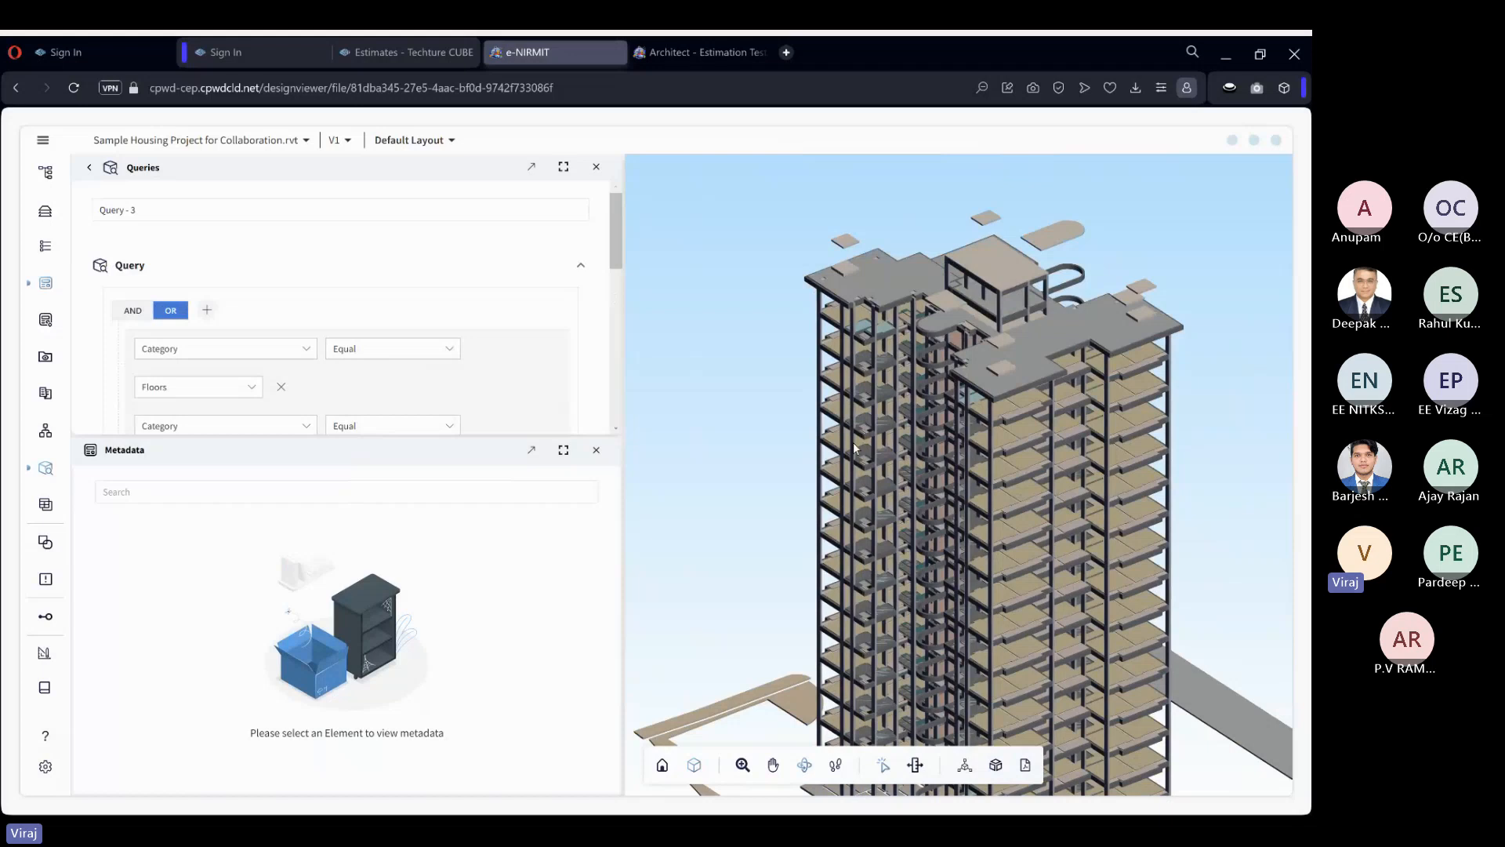
# Select a column on the tower's facade, examine its metadata from Dimensions through Elements, and clear the selection.
pyautogui.doubleClick(854, 448)
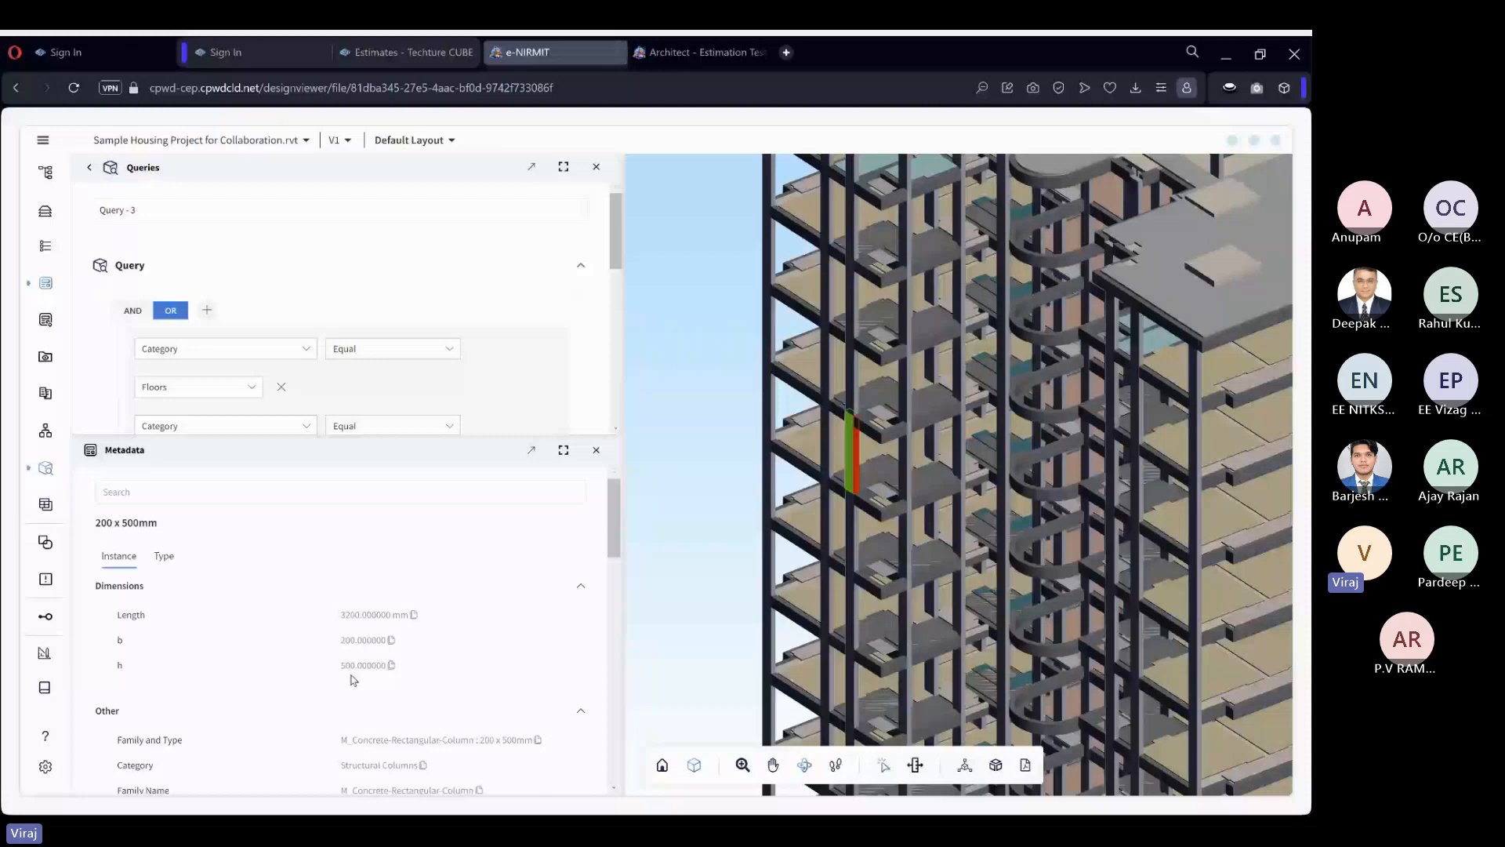
pyautogui.click(613, 603)
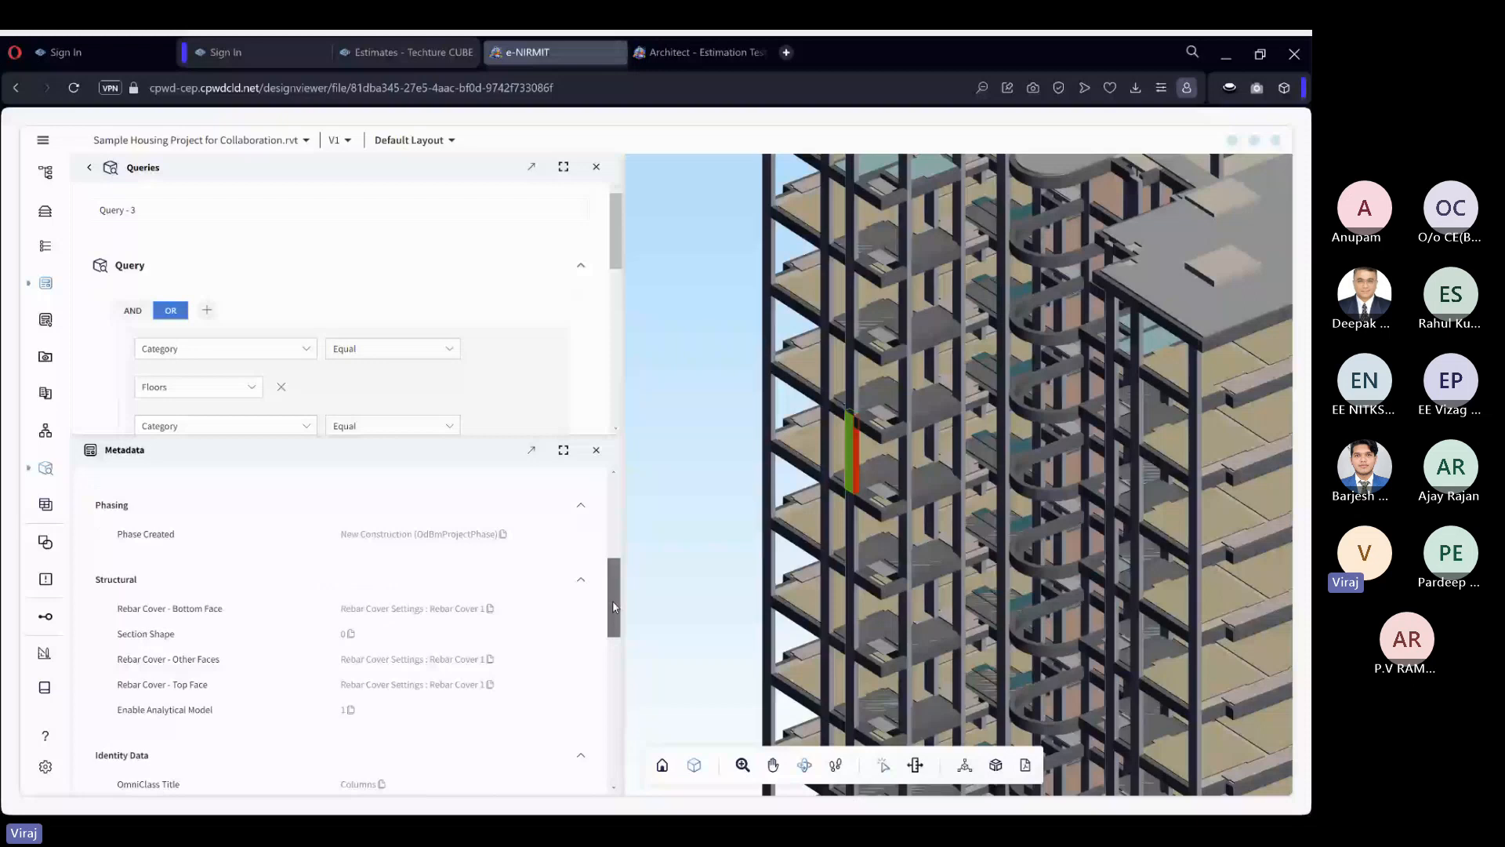
pyautogui.moveTo(613, 600); pyautogui.dragTo(486, 741)
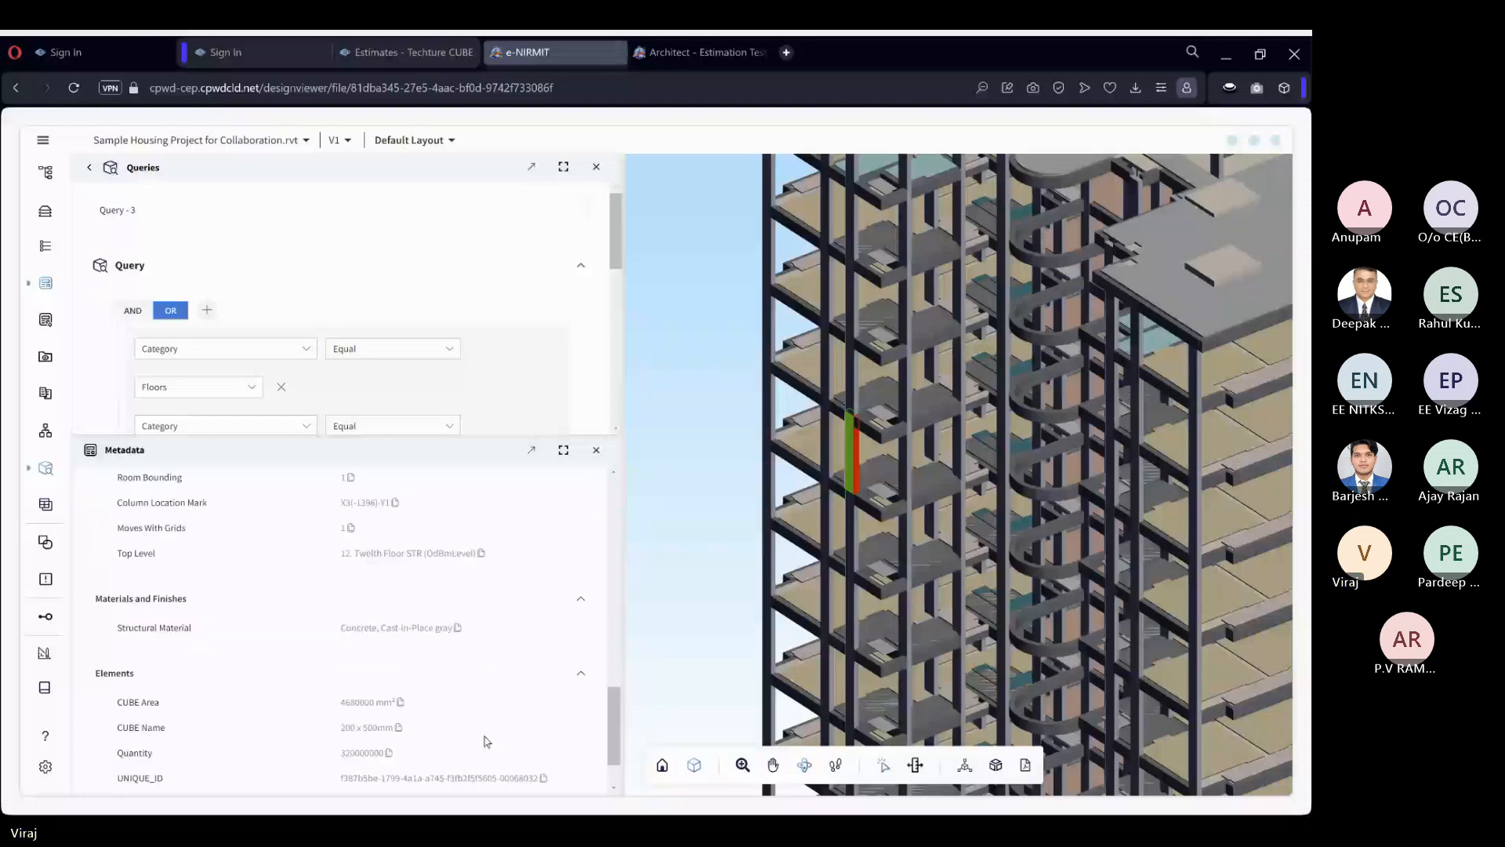
pyautogui.scroll(-1, 619, 741)
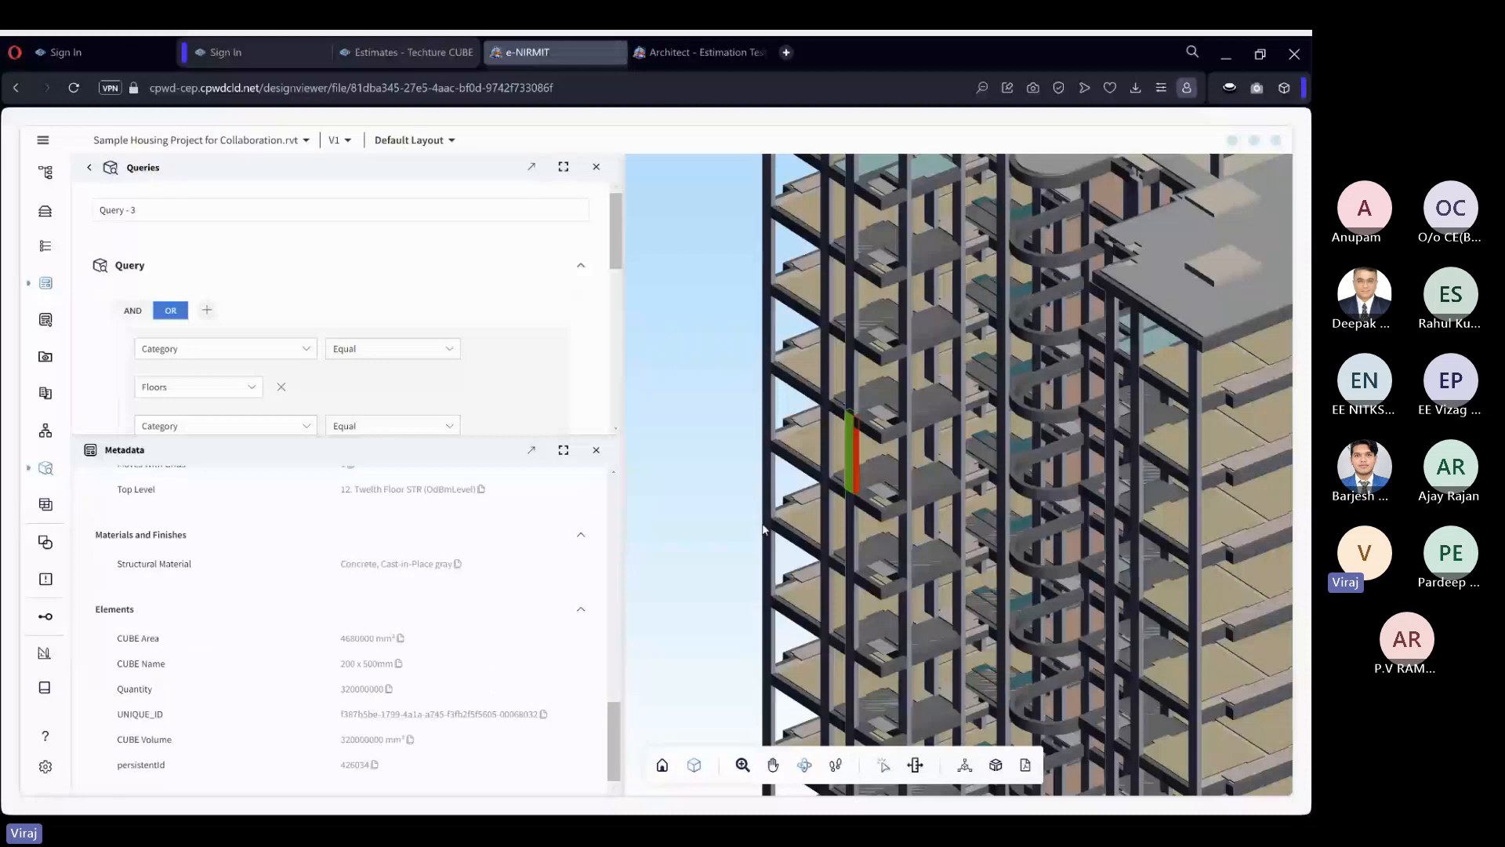
pyautogui.click(699, 425)
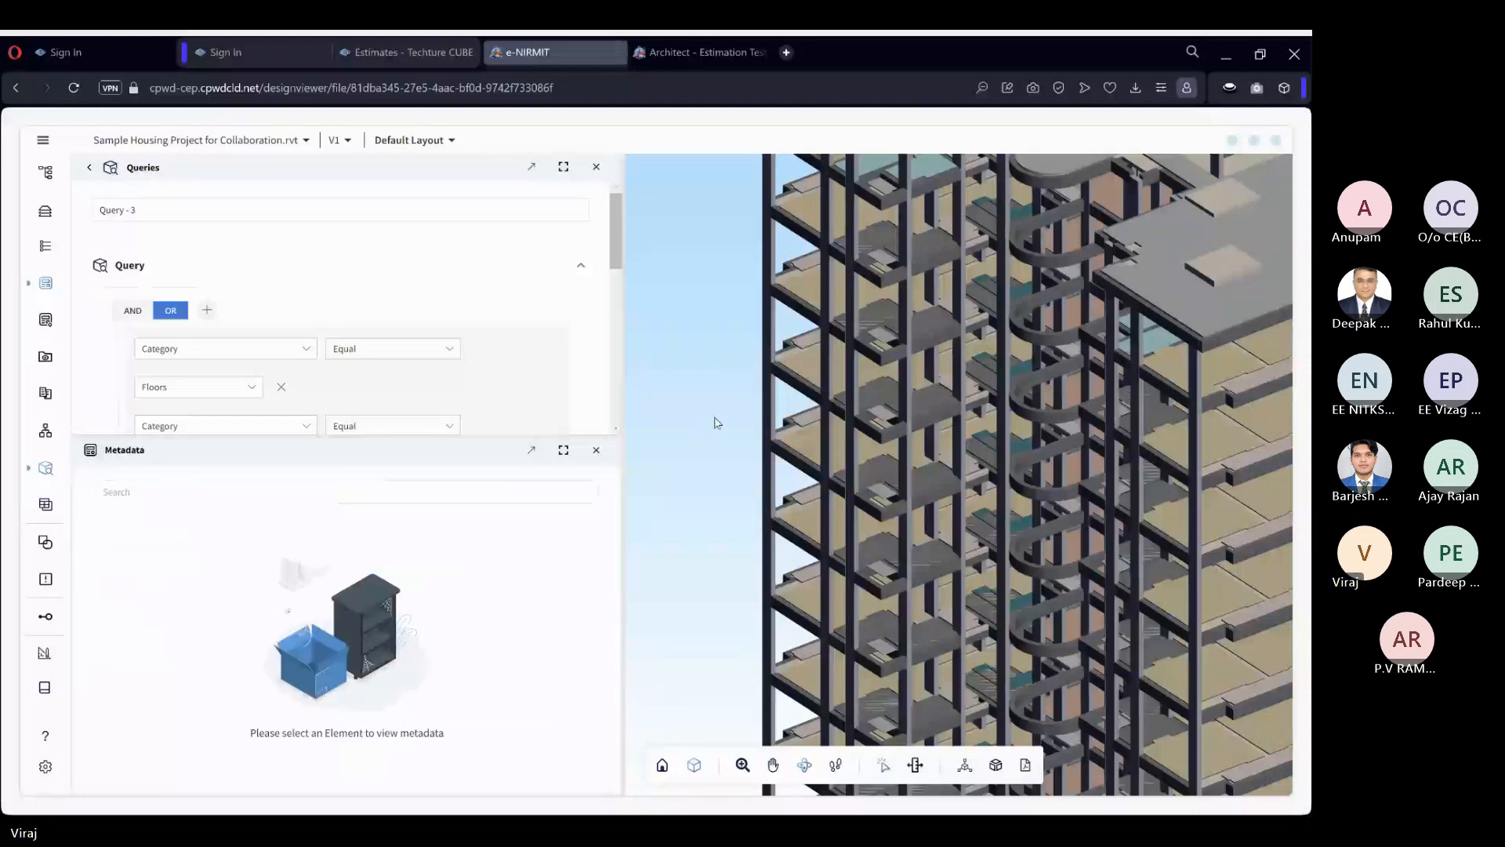
pyautogui.scroll(-2, 718, 423)
pyautogui.scroll(-2, 721, 424)
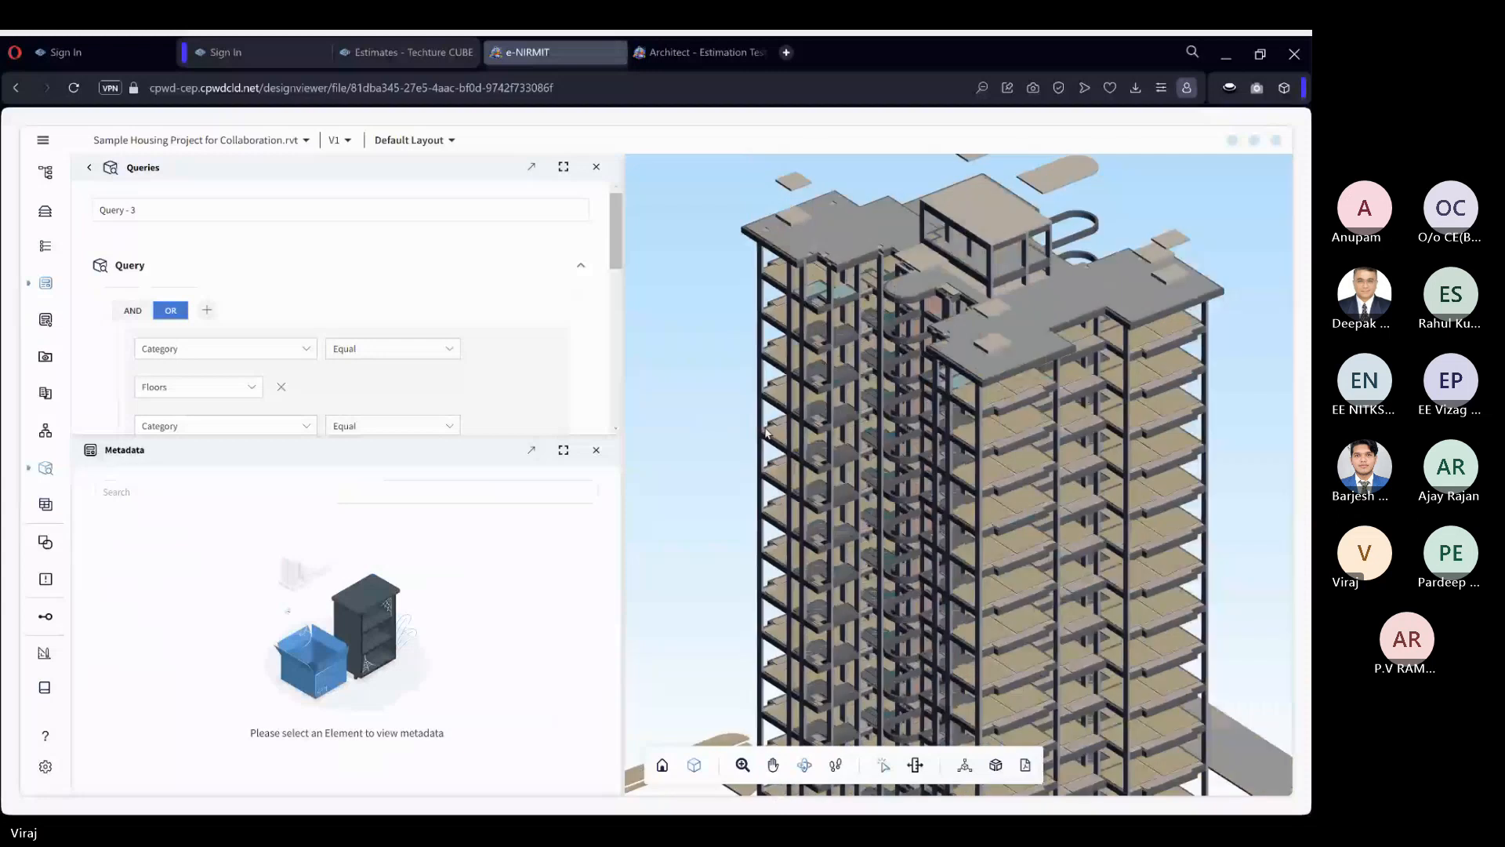
pyautogui.moveTo(1227, 561); pyautogui.dragTo(1227, 463)
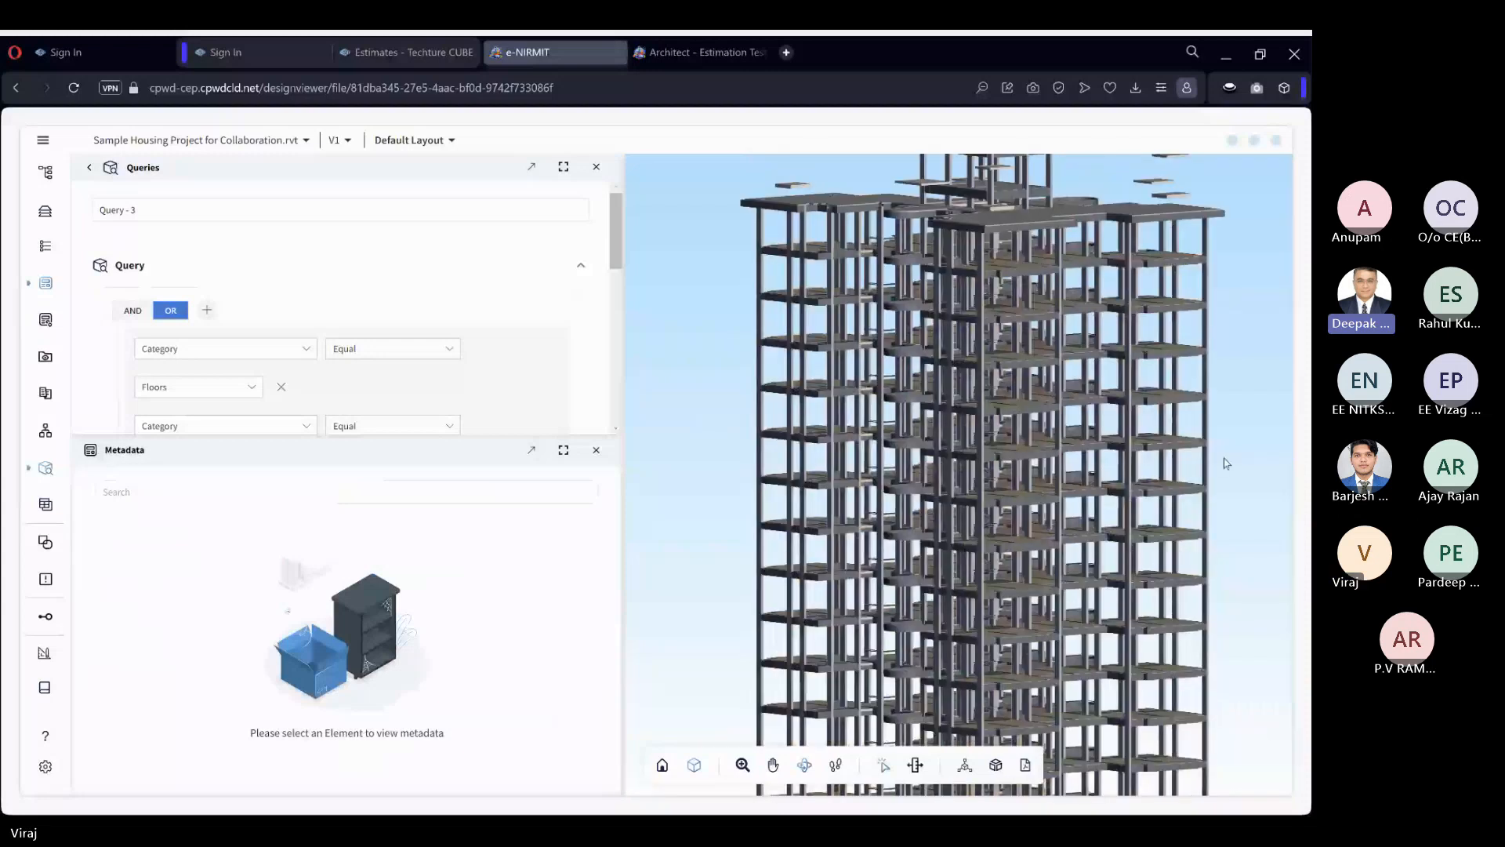
pyautogui.scroll(-1, 1223, 463)
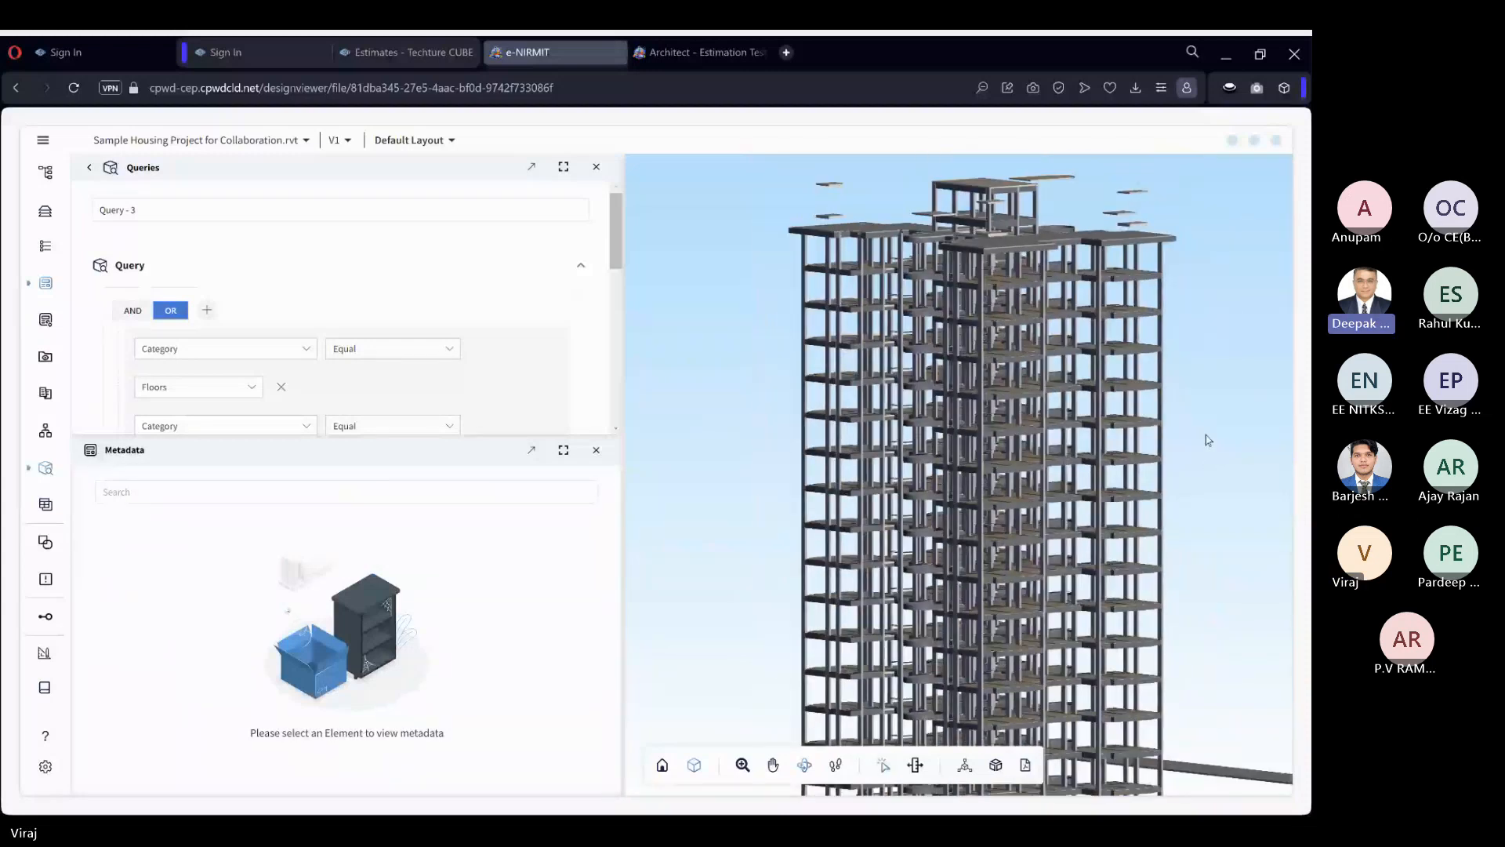
pyautogui.moveTo(1206, 436); pyautogui.dragTo(1213, 441)
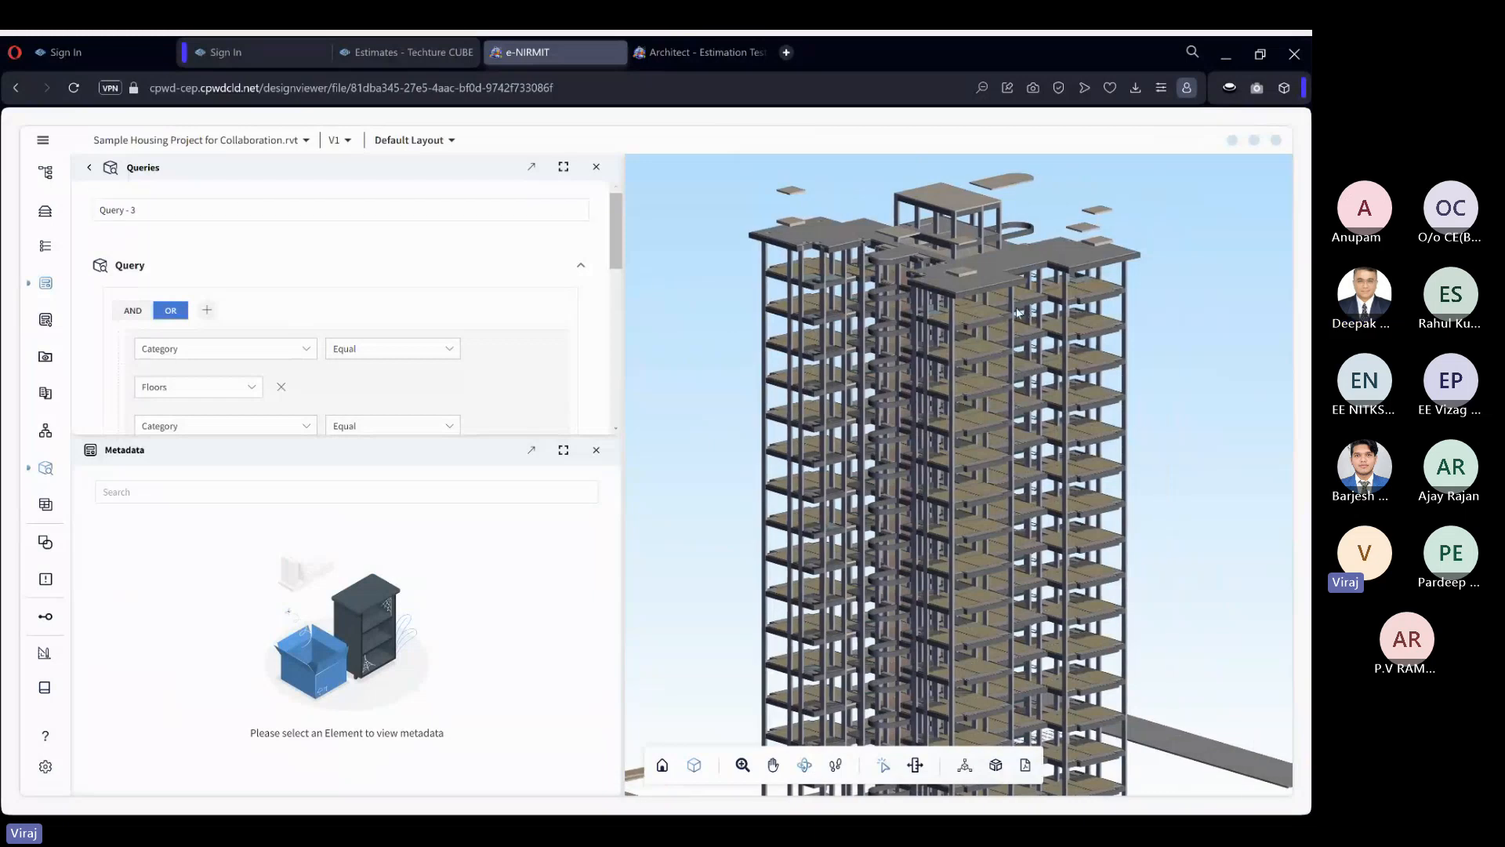
# Open the model's layers, dock them together with the metadata, and look through the category list.
pyautogui.click(47, 214)
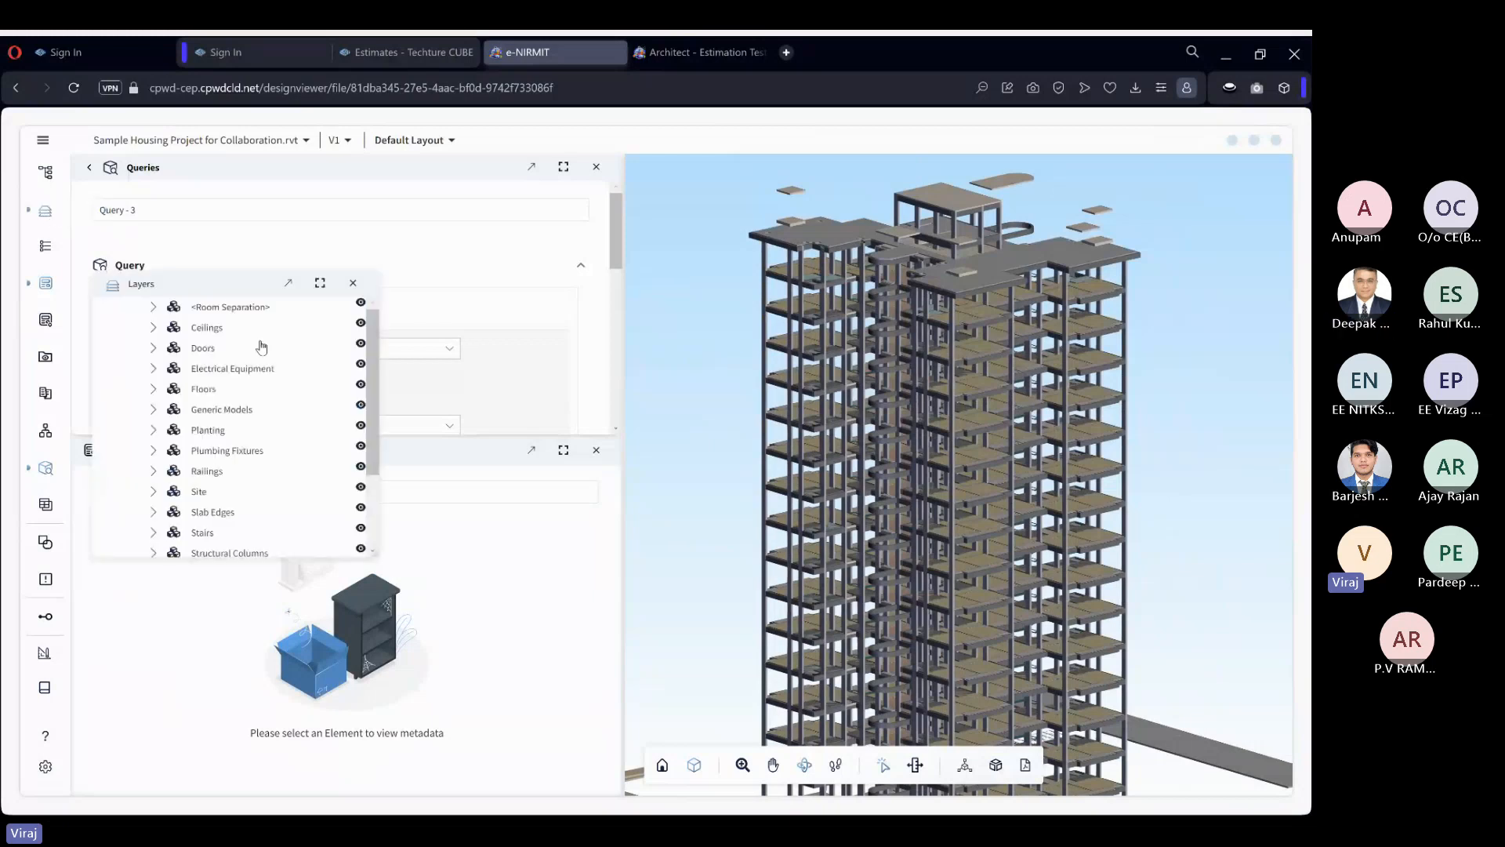
pyautogui.moveTo(207, 284); pyautogui.dragTo(350, 638)
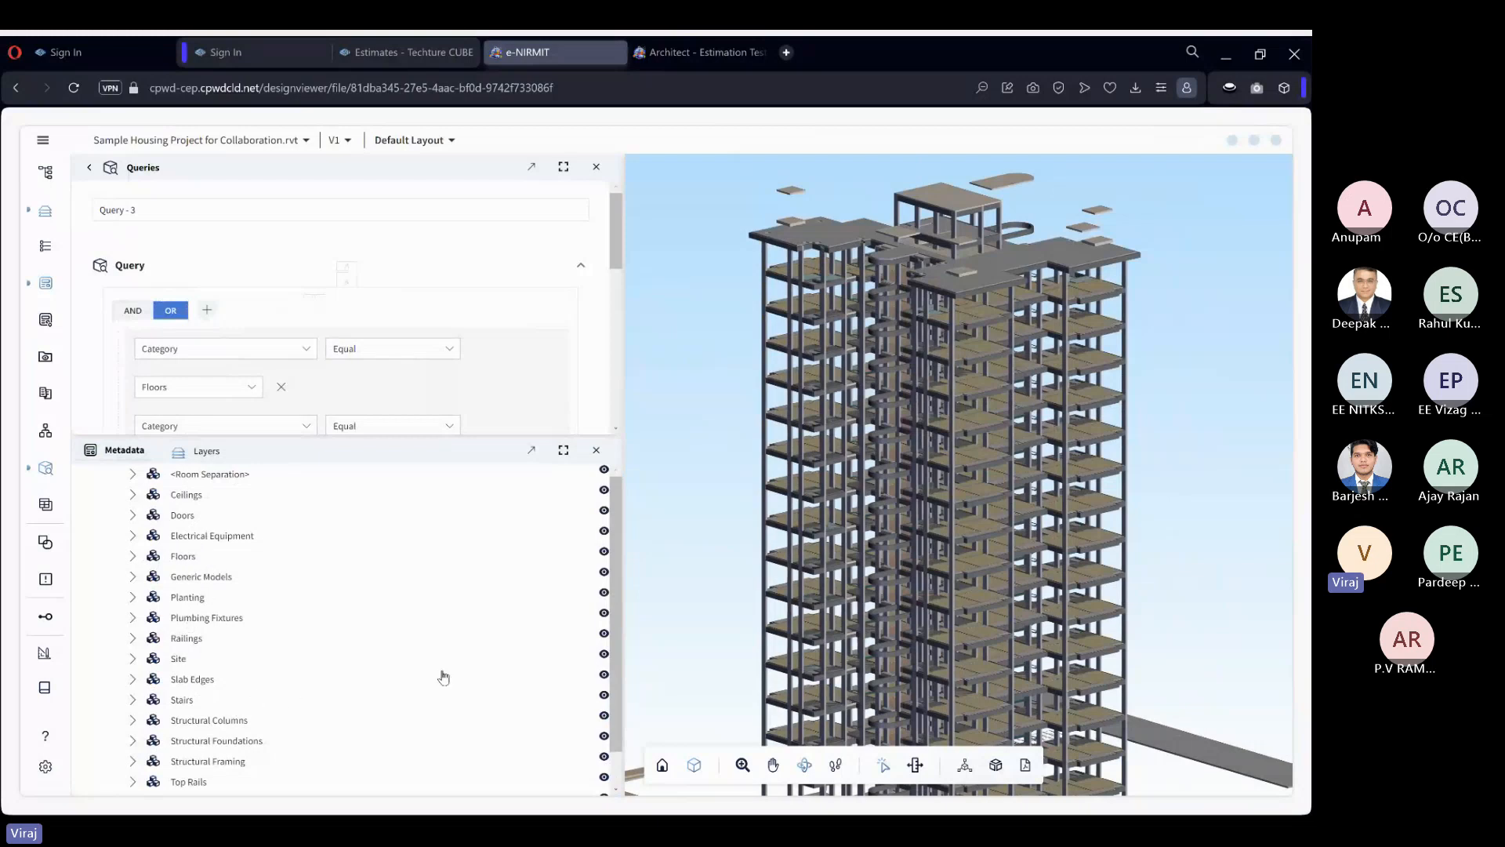
pyautogui.scroll(-1, 613, 639)
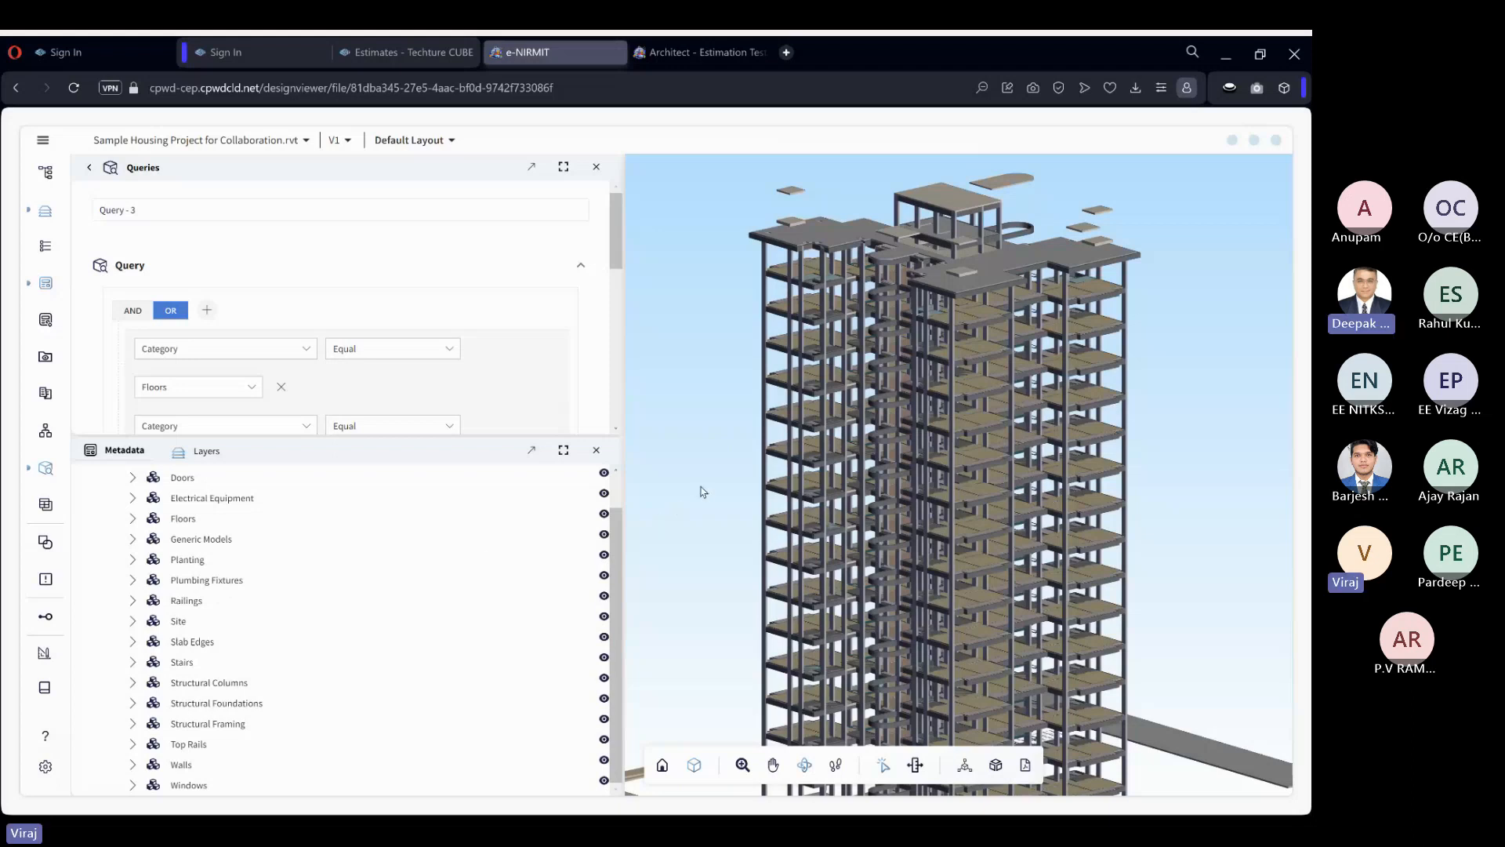
# Reset the model so that the query filter is removed and the complete building is displayed.
pyautogui.rightClick(686, 544)
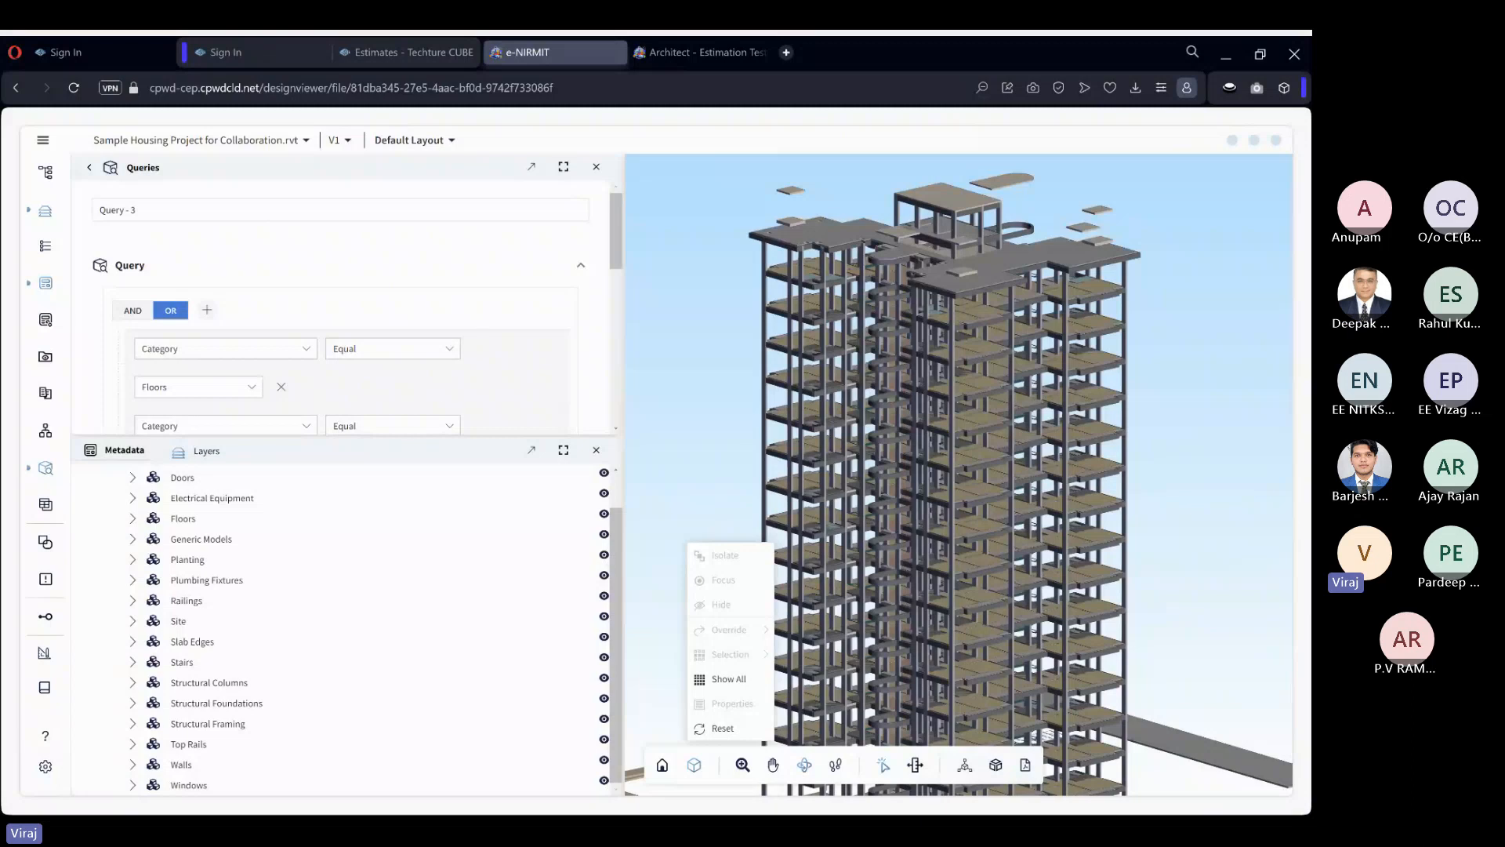
pyautogui.click(691, 472)
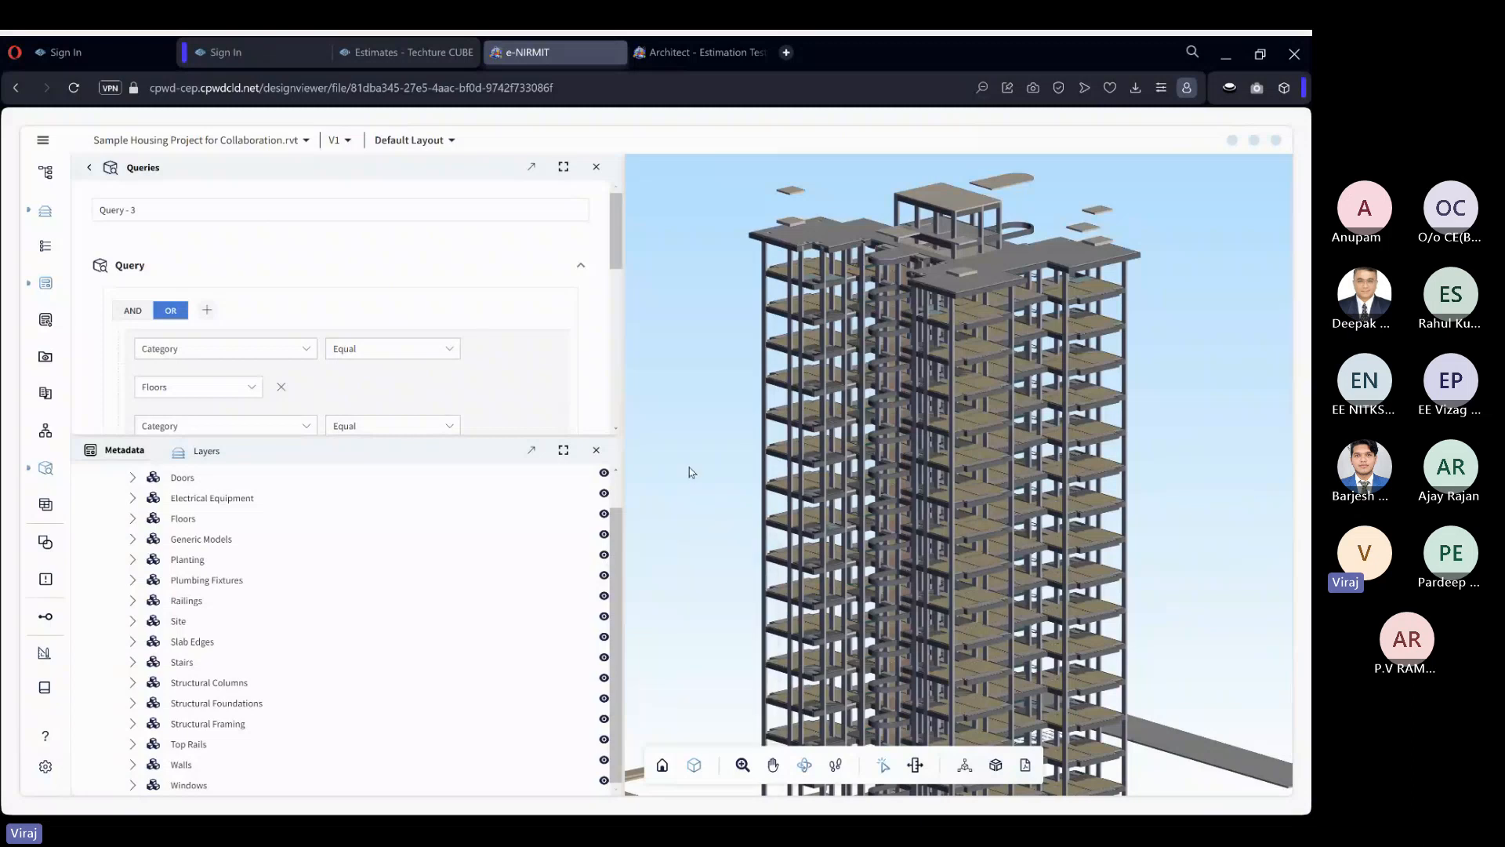
pyautogui.rightClick(639, 513)
pyautogui.click(669, 699)
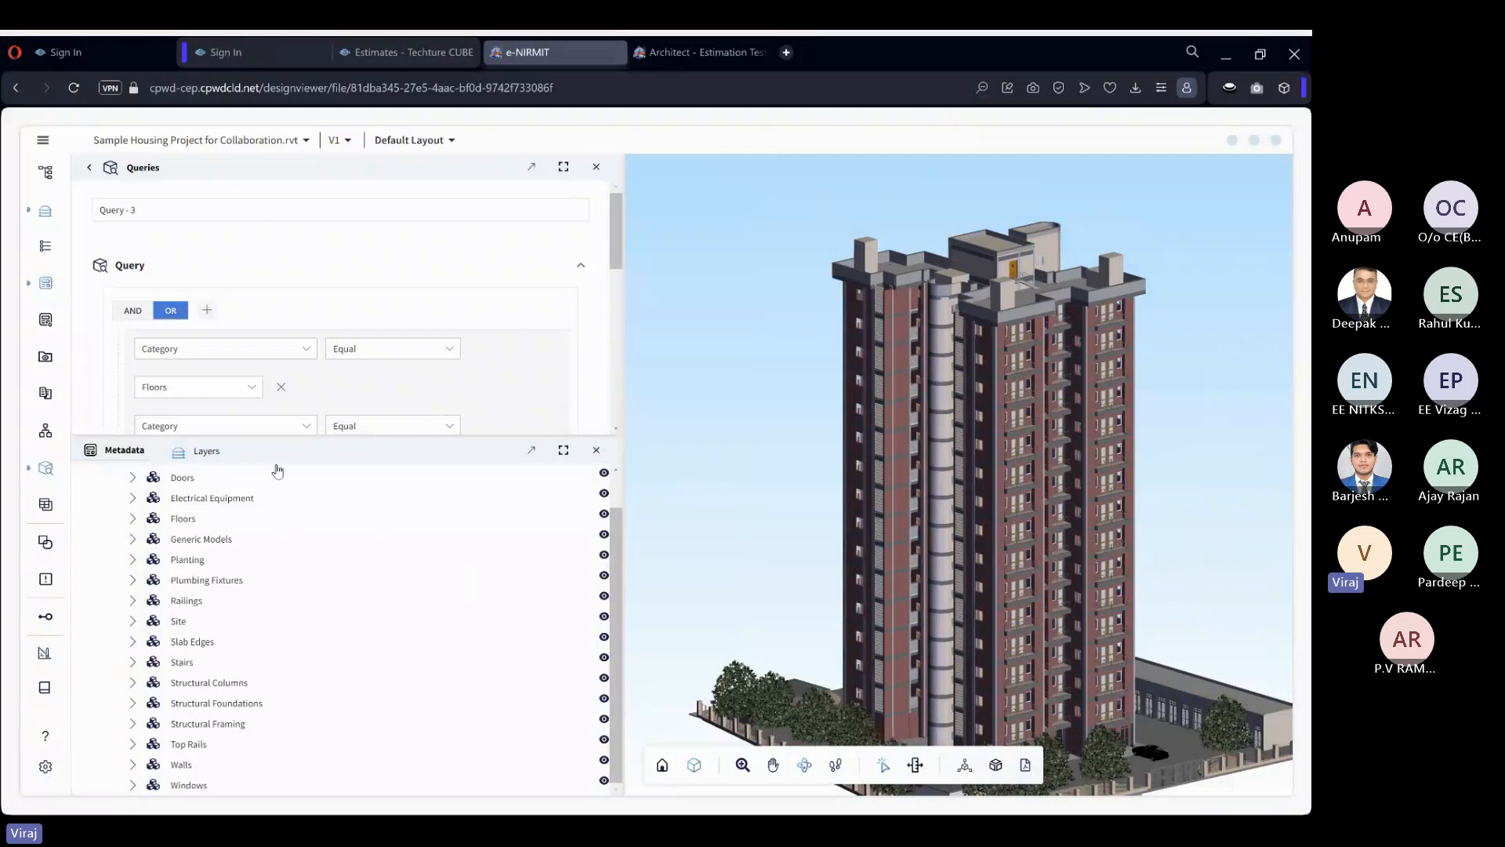
# Hide the Walls, Top Rails, Stairs, Floors, Electrical Equipment and Windows layers and inspect the remaining building elements up close.
pyautogui.scroll(2, 238, 504)
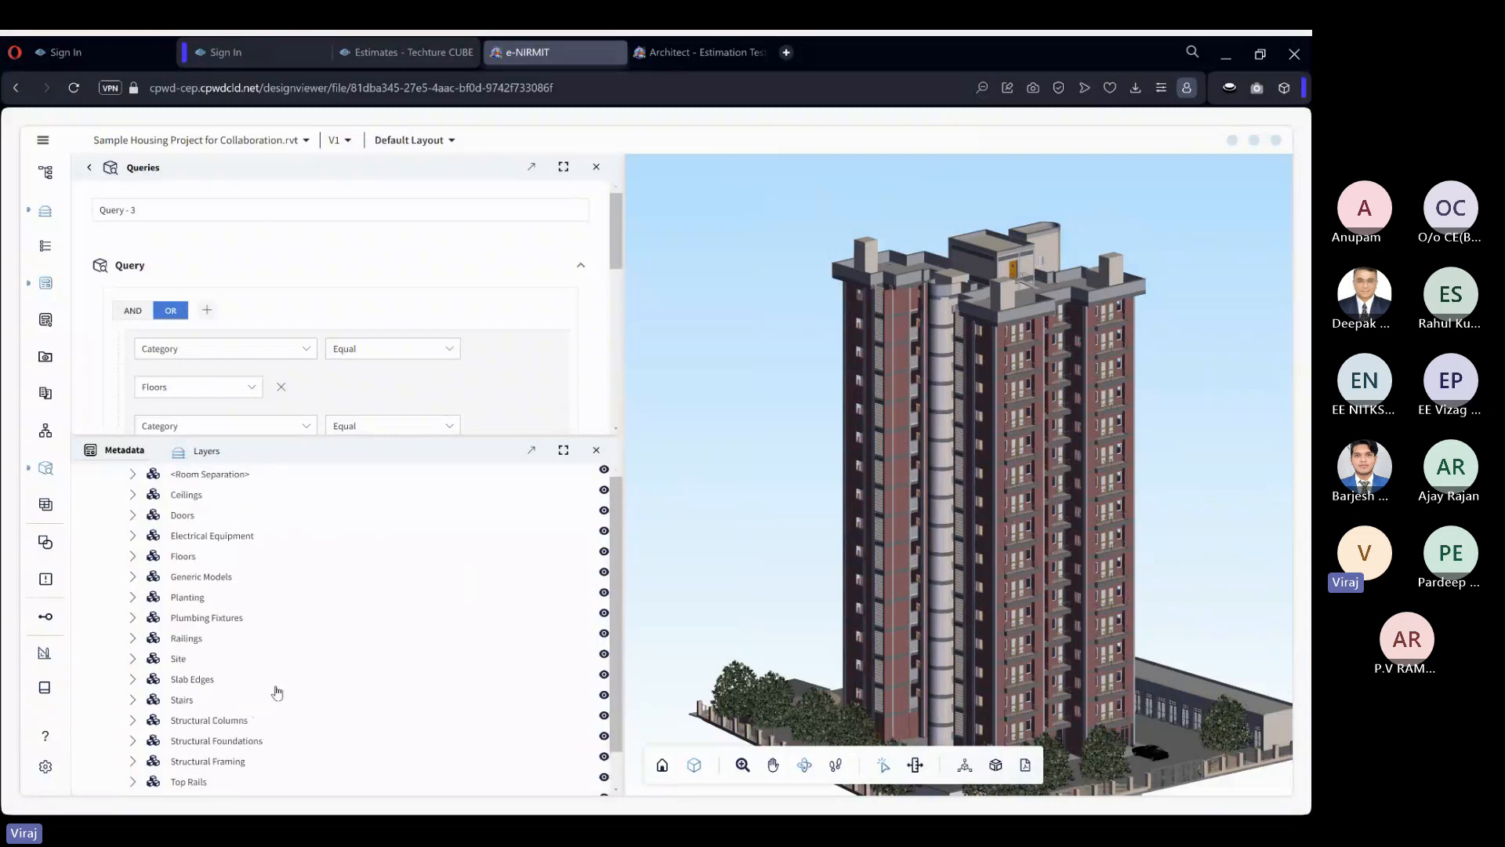
pyautogui.scroll(-2, 468, 654)
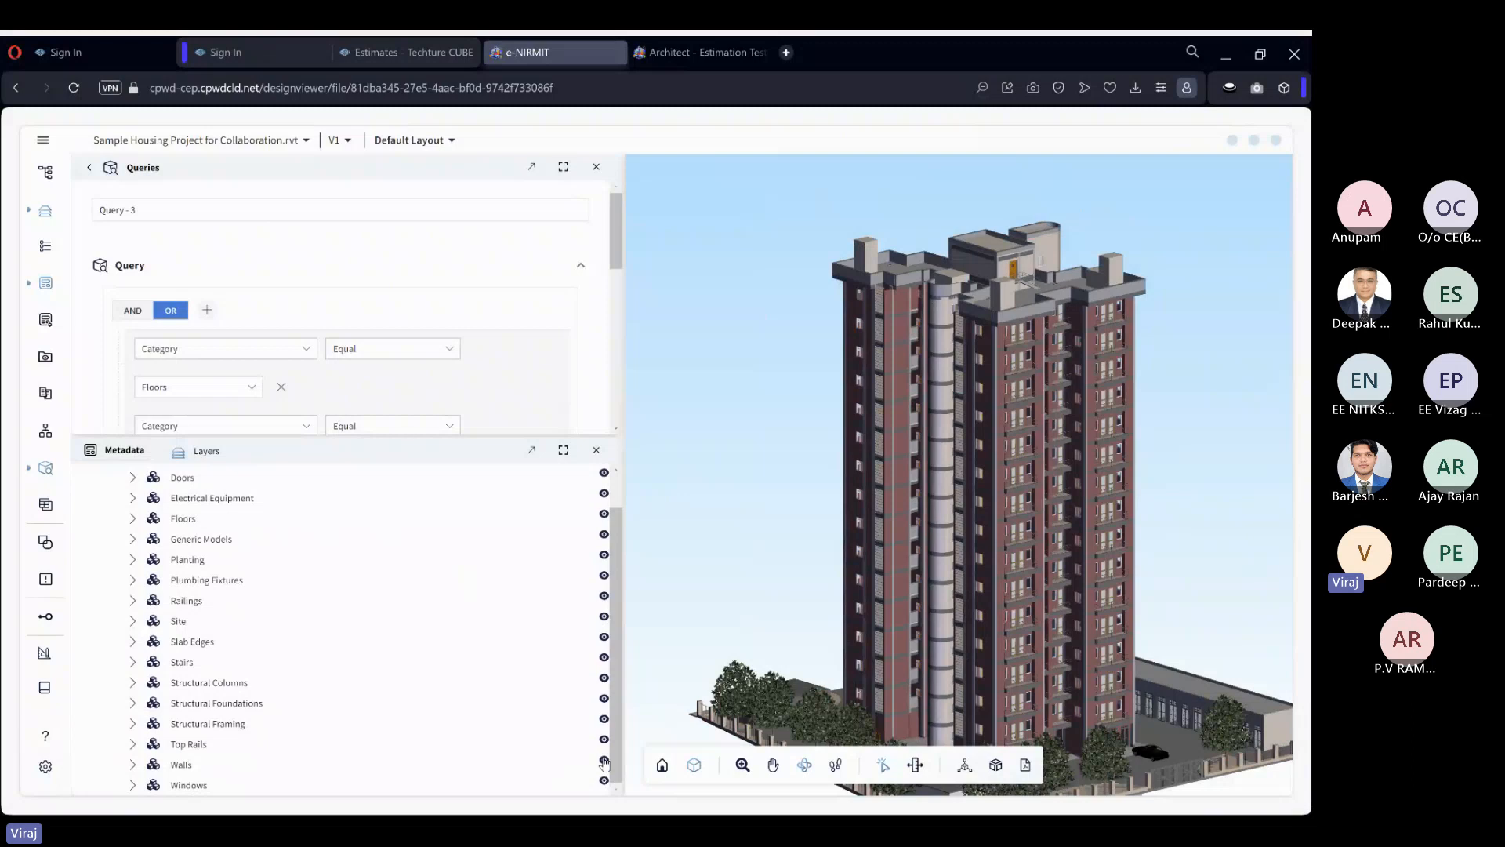
pyautogui.click(604, 761)
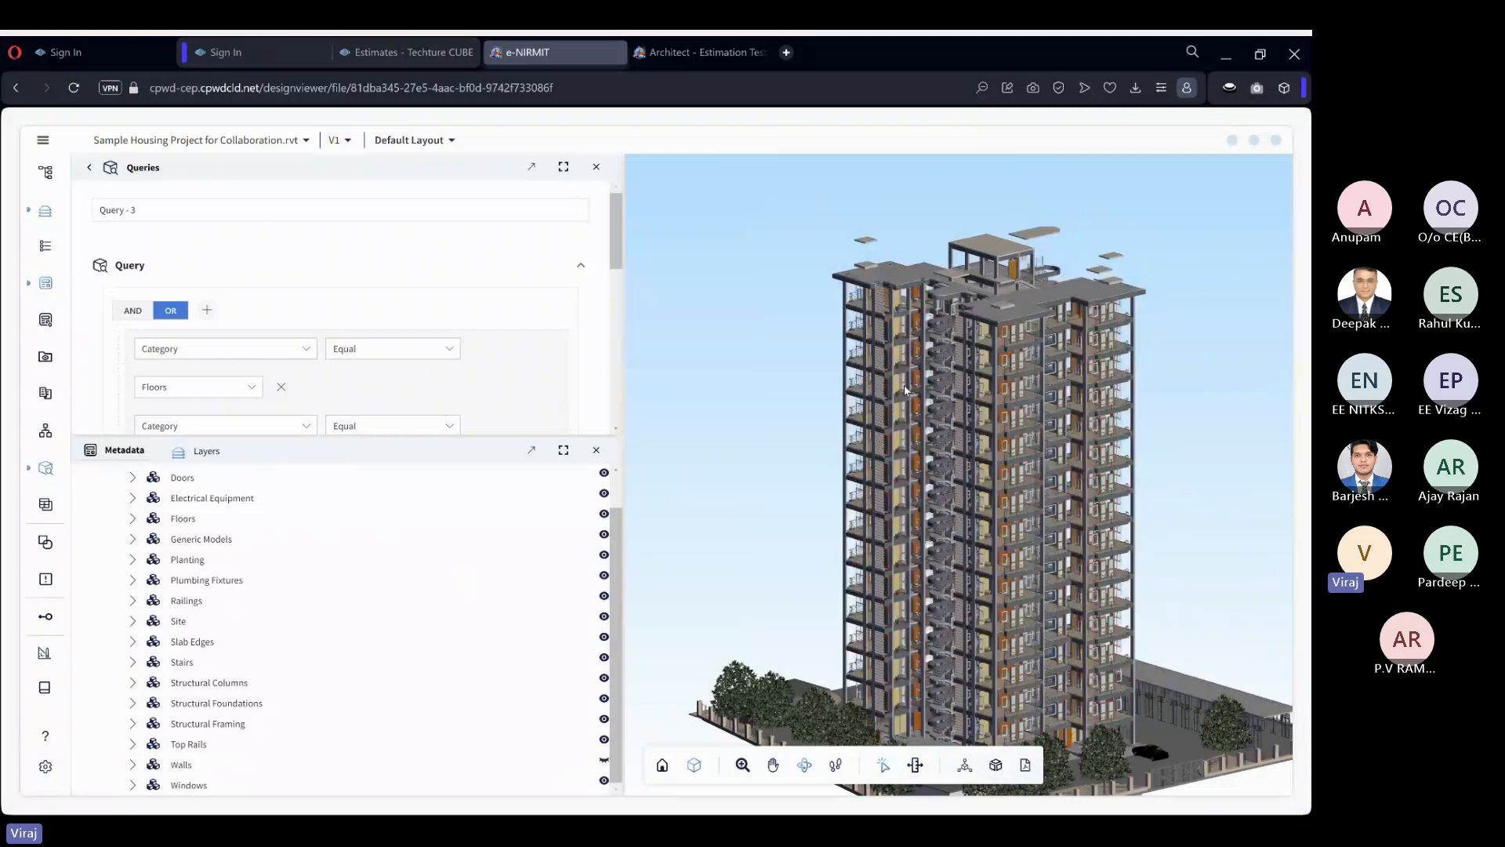
pyautogui.click(604, 740)
pyautogui.click(604, 658)
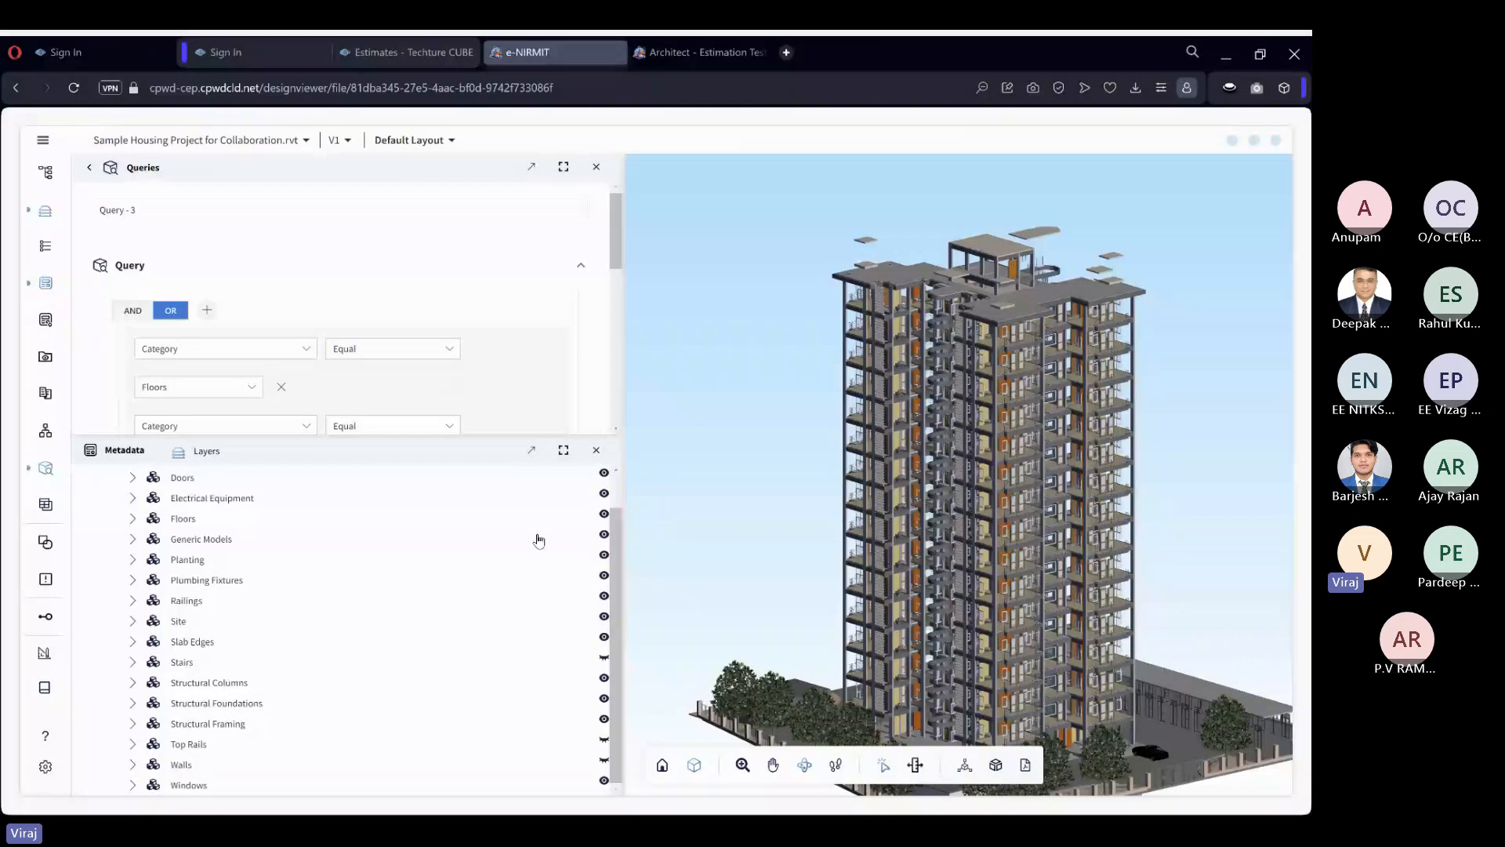
pyautogui.click(605, 515)
pyautogui.click(605, 496)
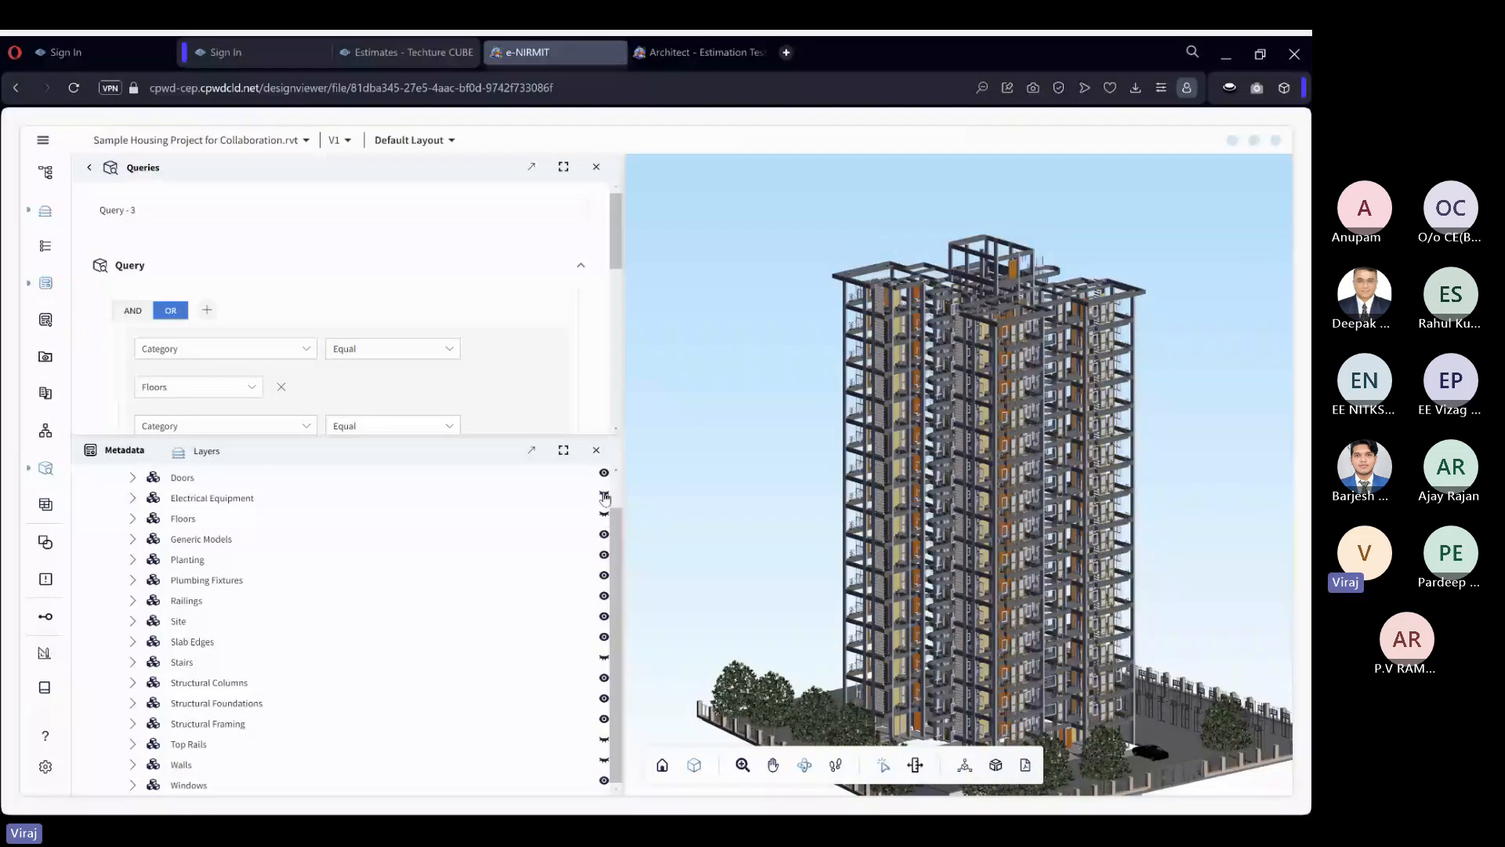
pyautogui.click(604, 780)
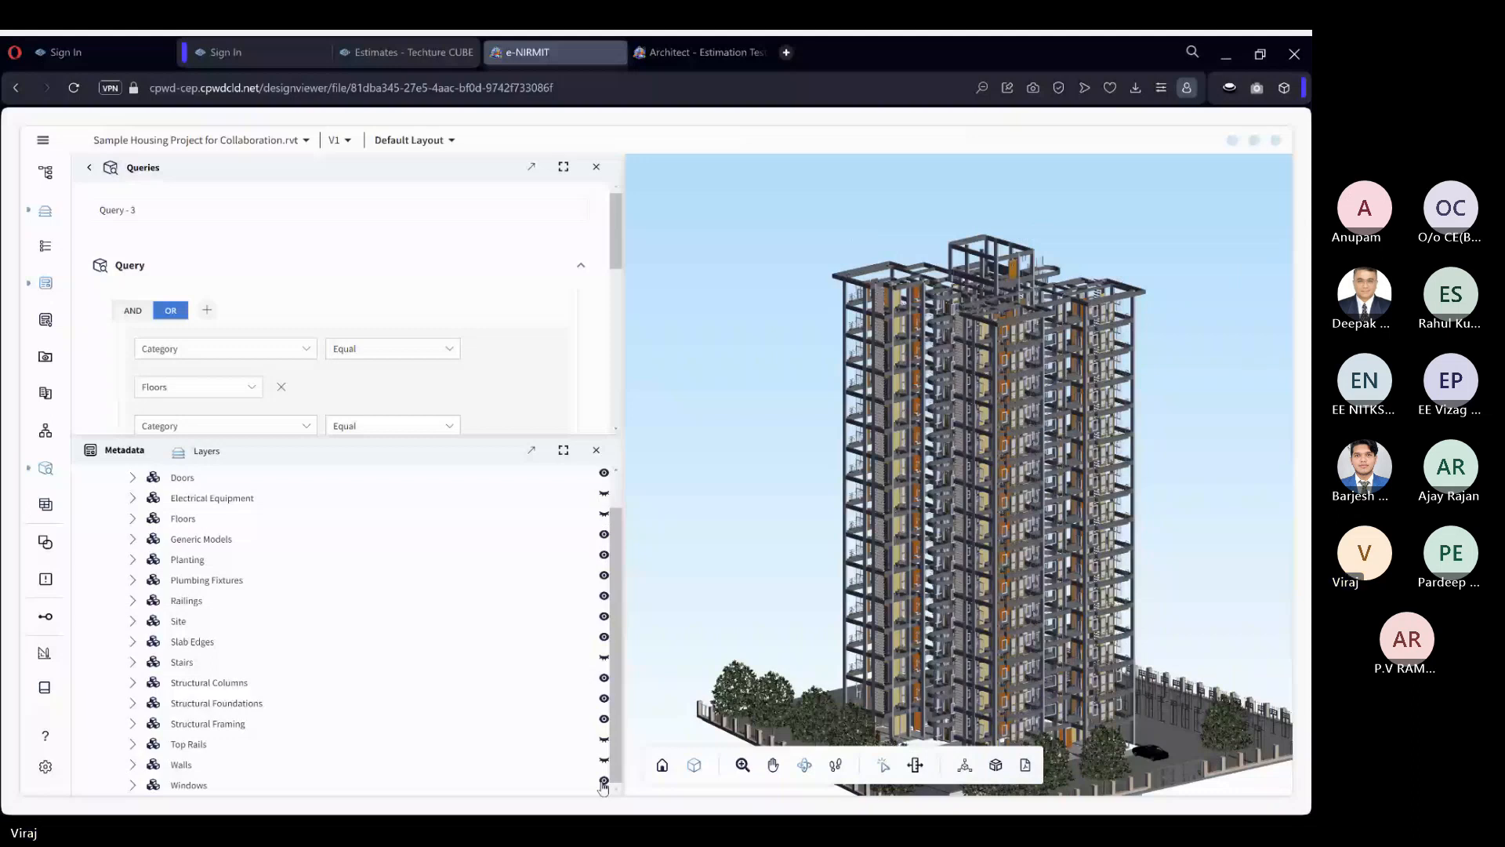
pyautogui.scroll(5, 1075, 525)
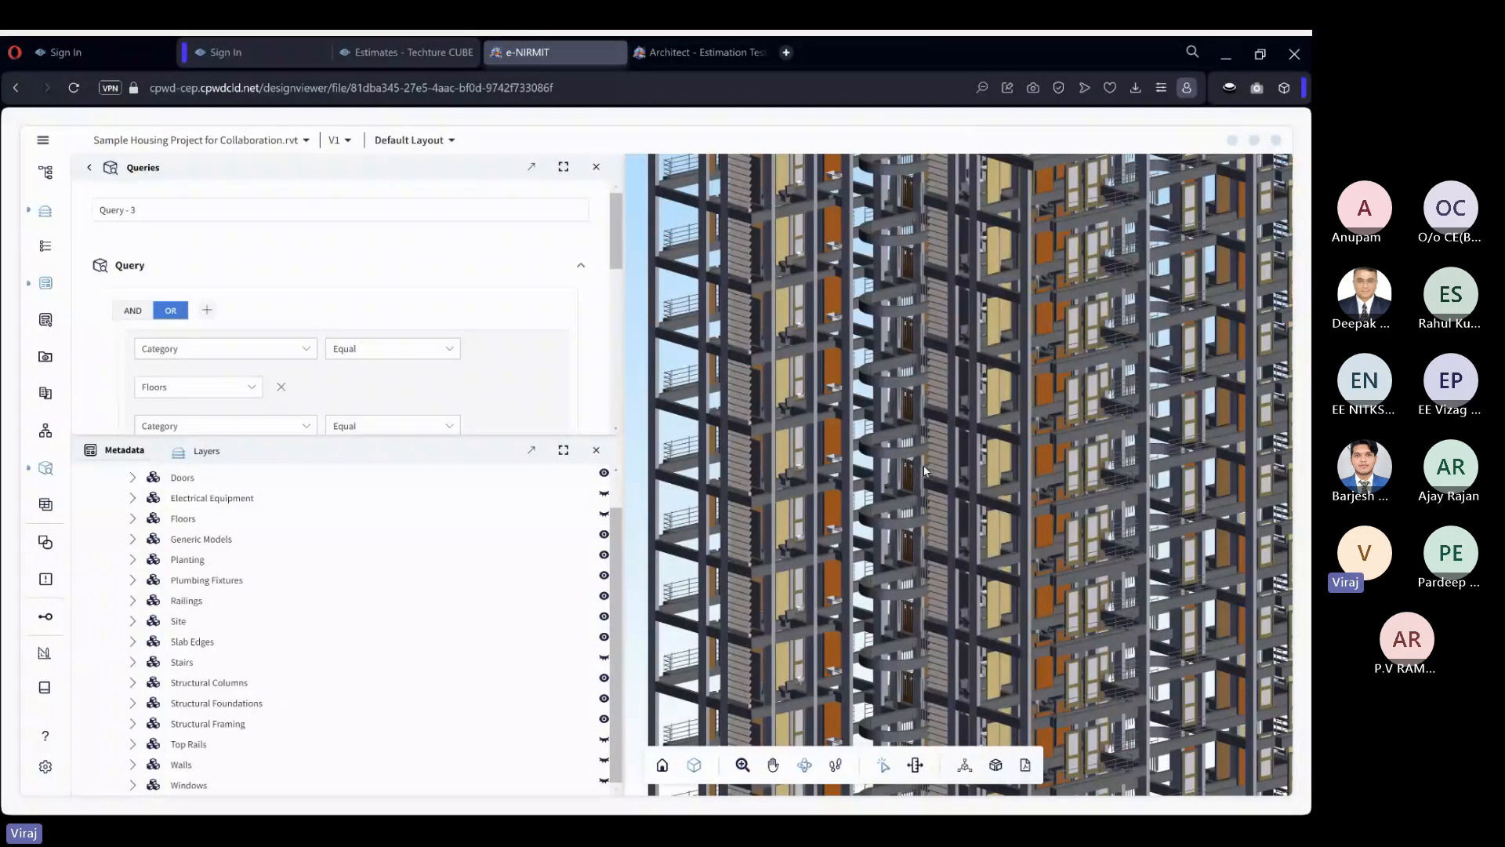
pyautogui.moveTo(925, 470); pyautogui.dragTo(864, 444)
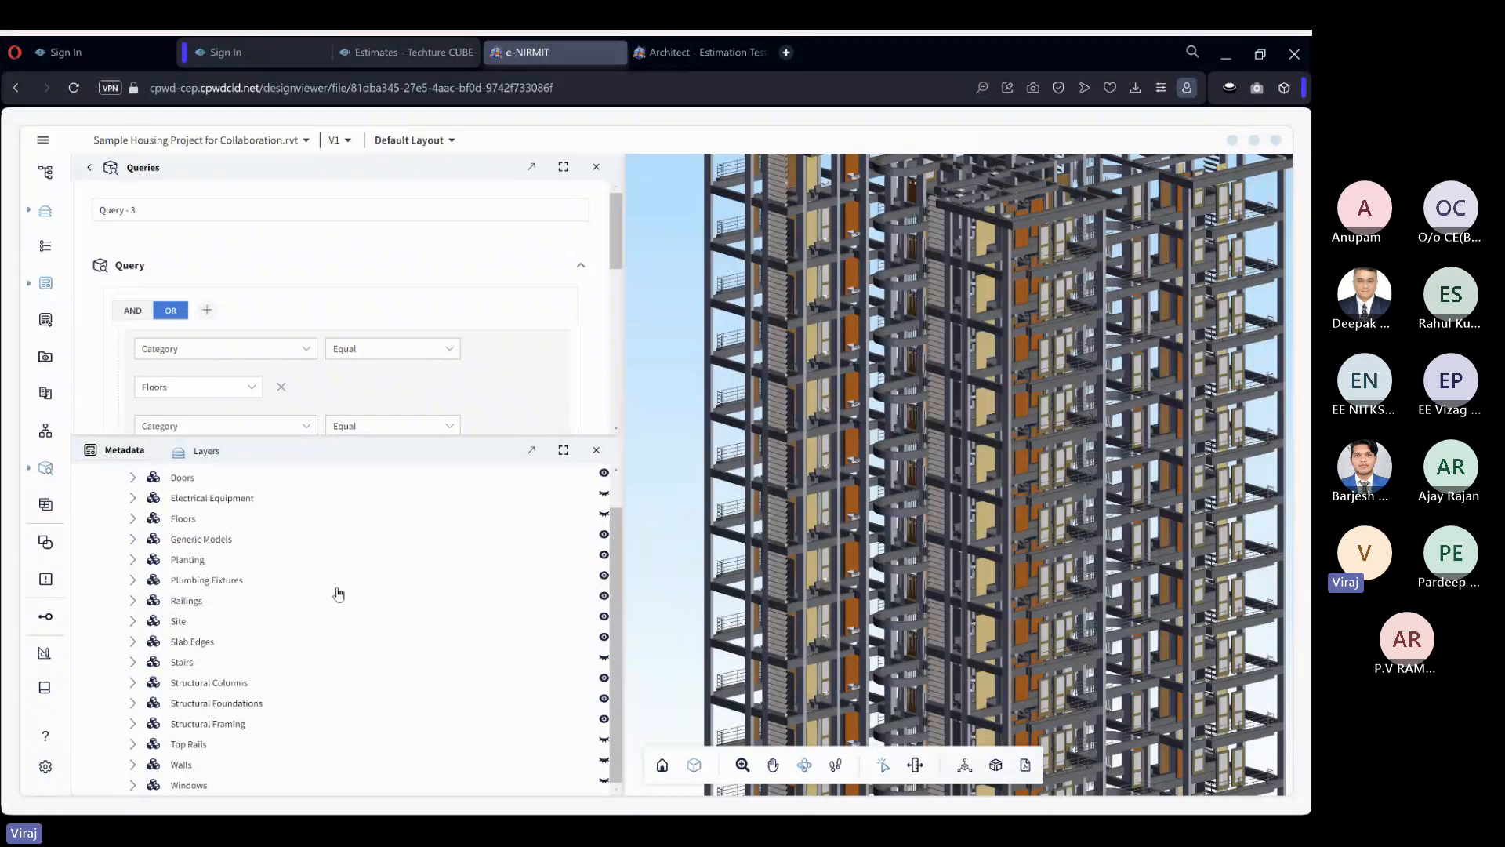
# Reset the model to restore all hidden layers, and close the docked Metadata and Layers group.
pyautogui.rightClick(651, 585)
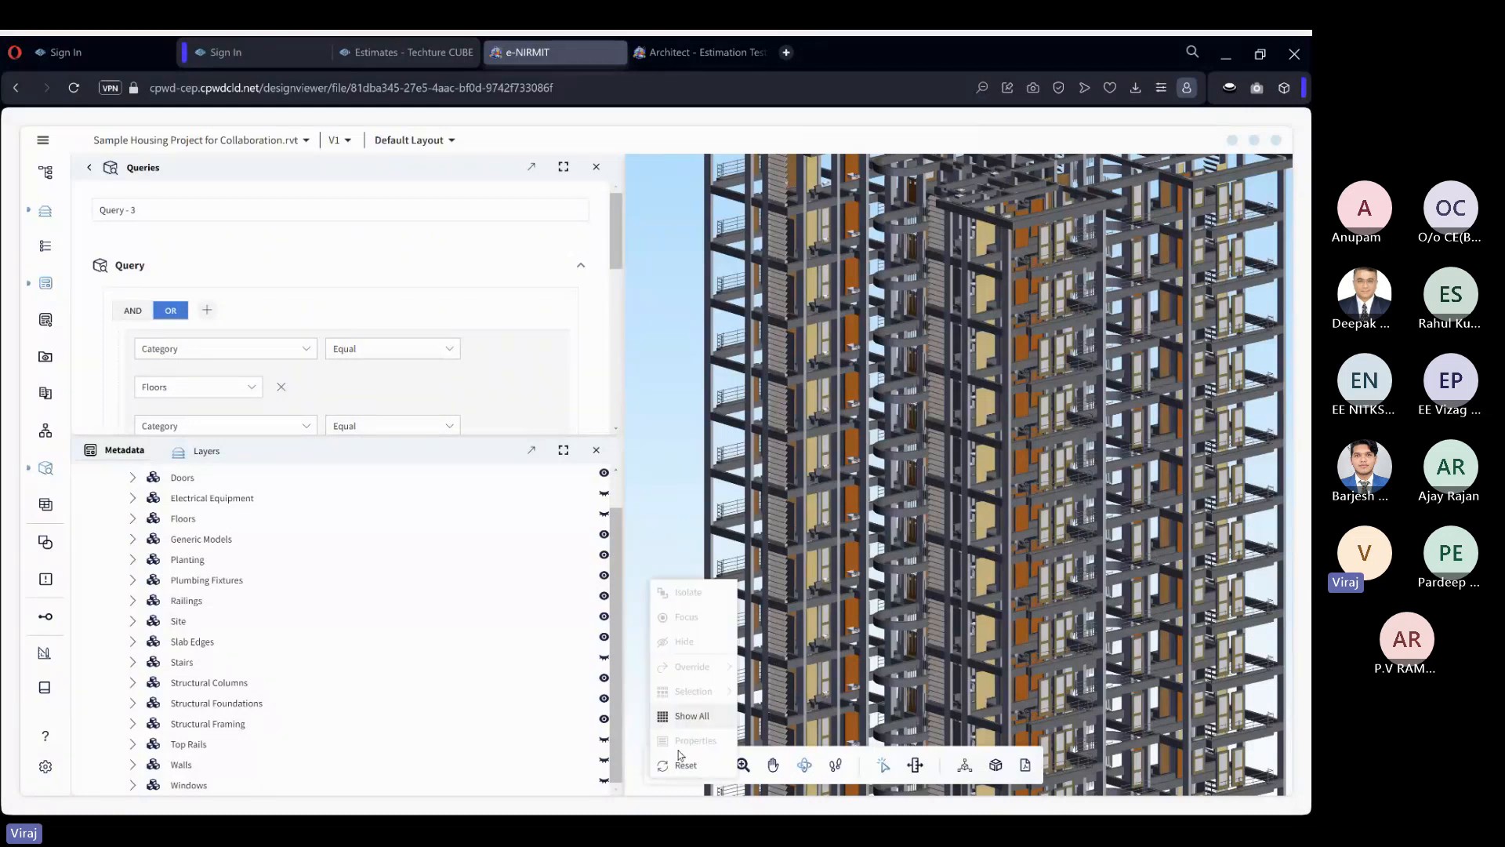
pyautogui.click(682, 767)
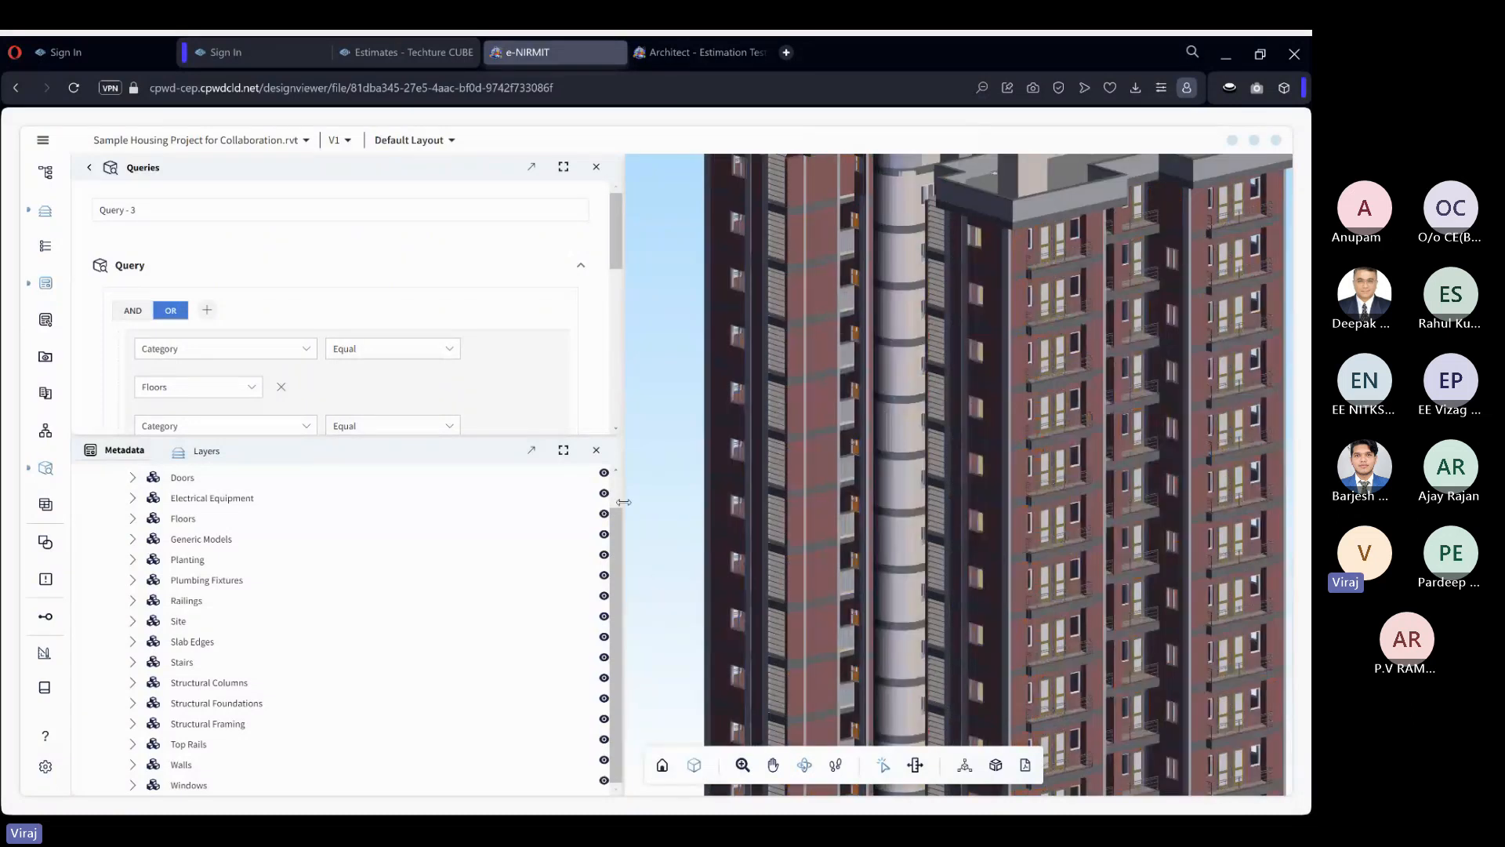
pyautogui.click(596, 450)
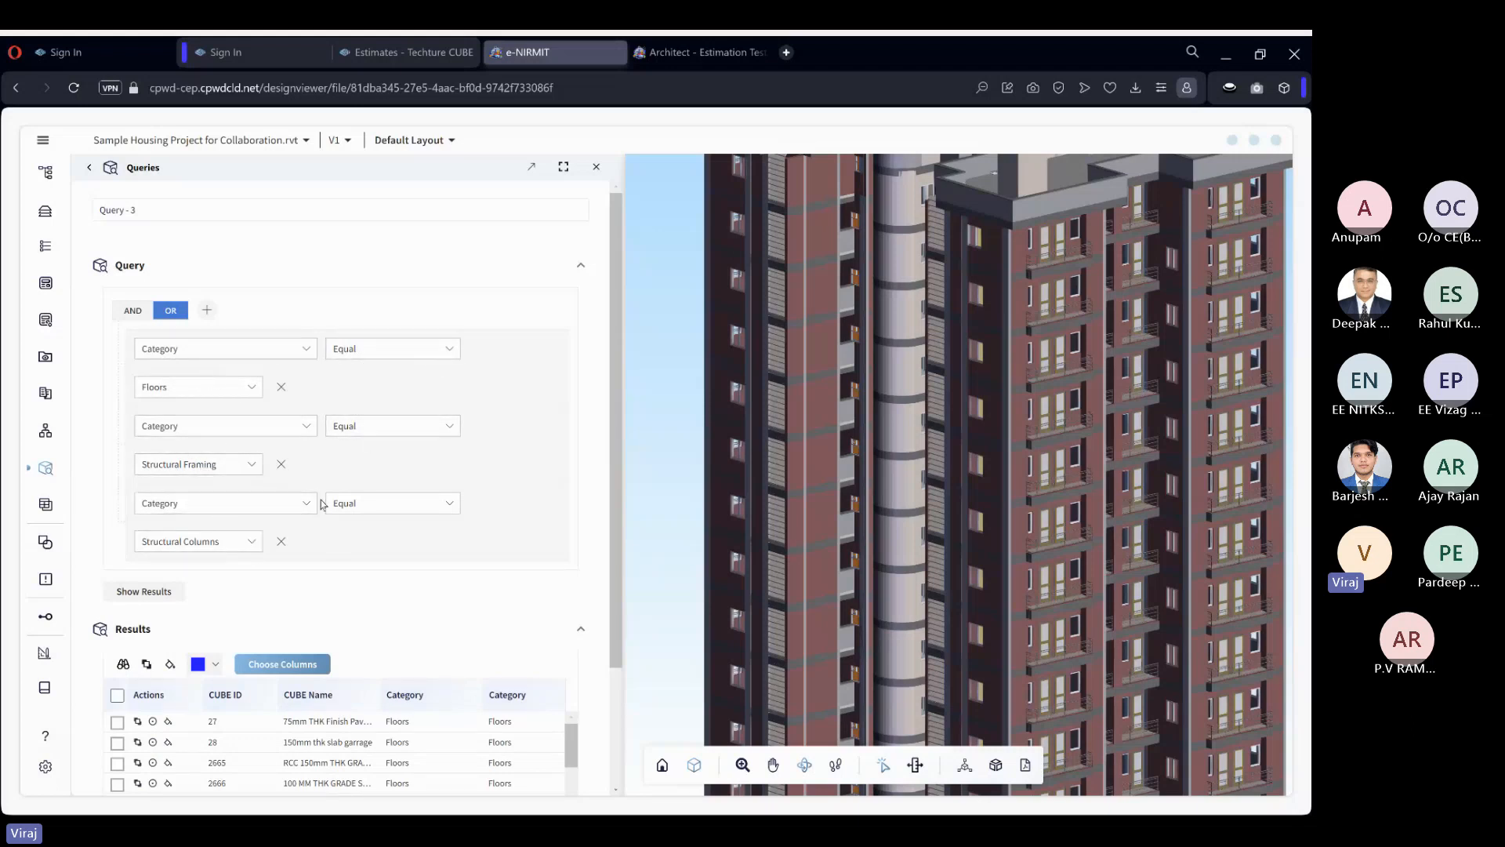
# Return to the list of saved queries and reopen Query - 3 to view its elements in the model.
pyautogui.click(93, 171)
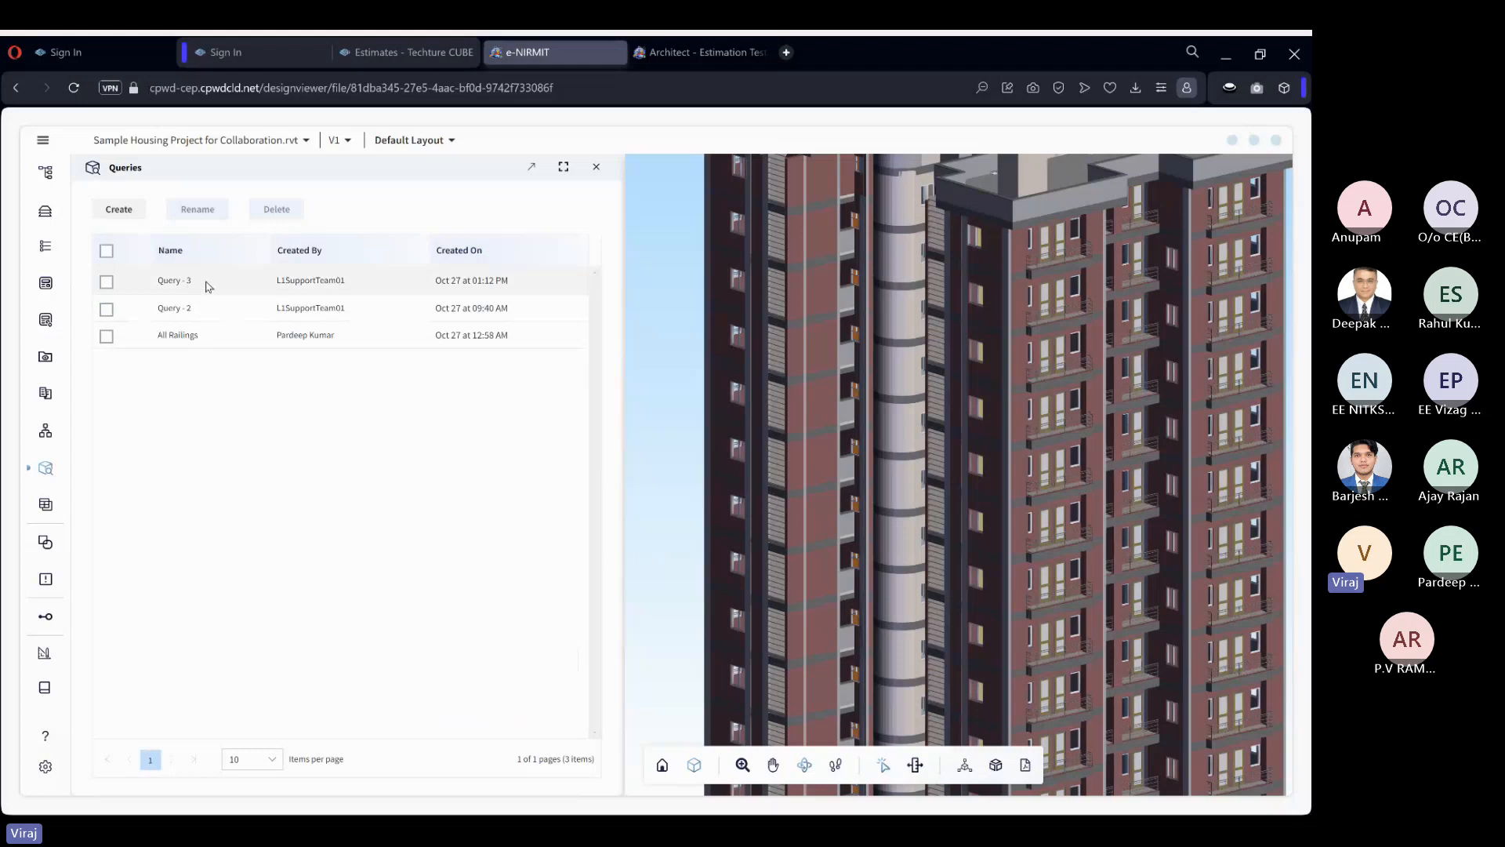
pyautogui.click(309, 282)
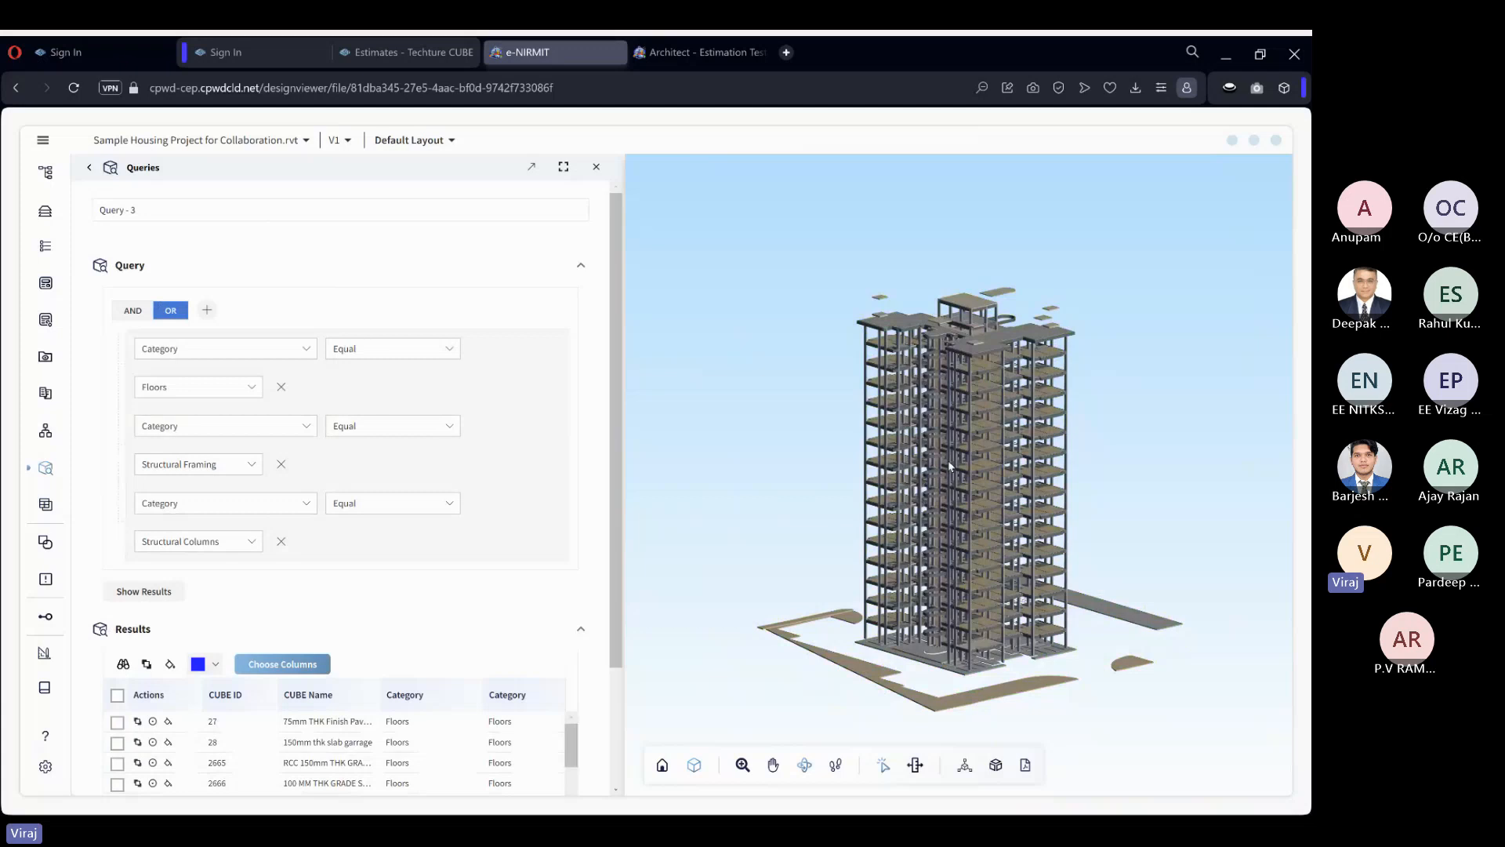
# Go back to the saved queries list and reset the model to display the full building.
pyautogui.click(90, 167)
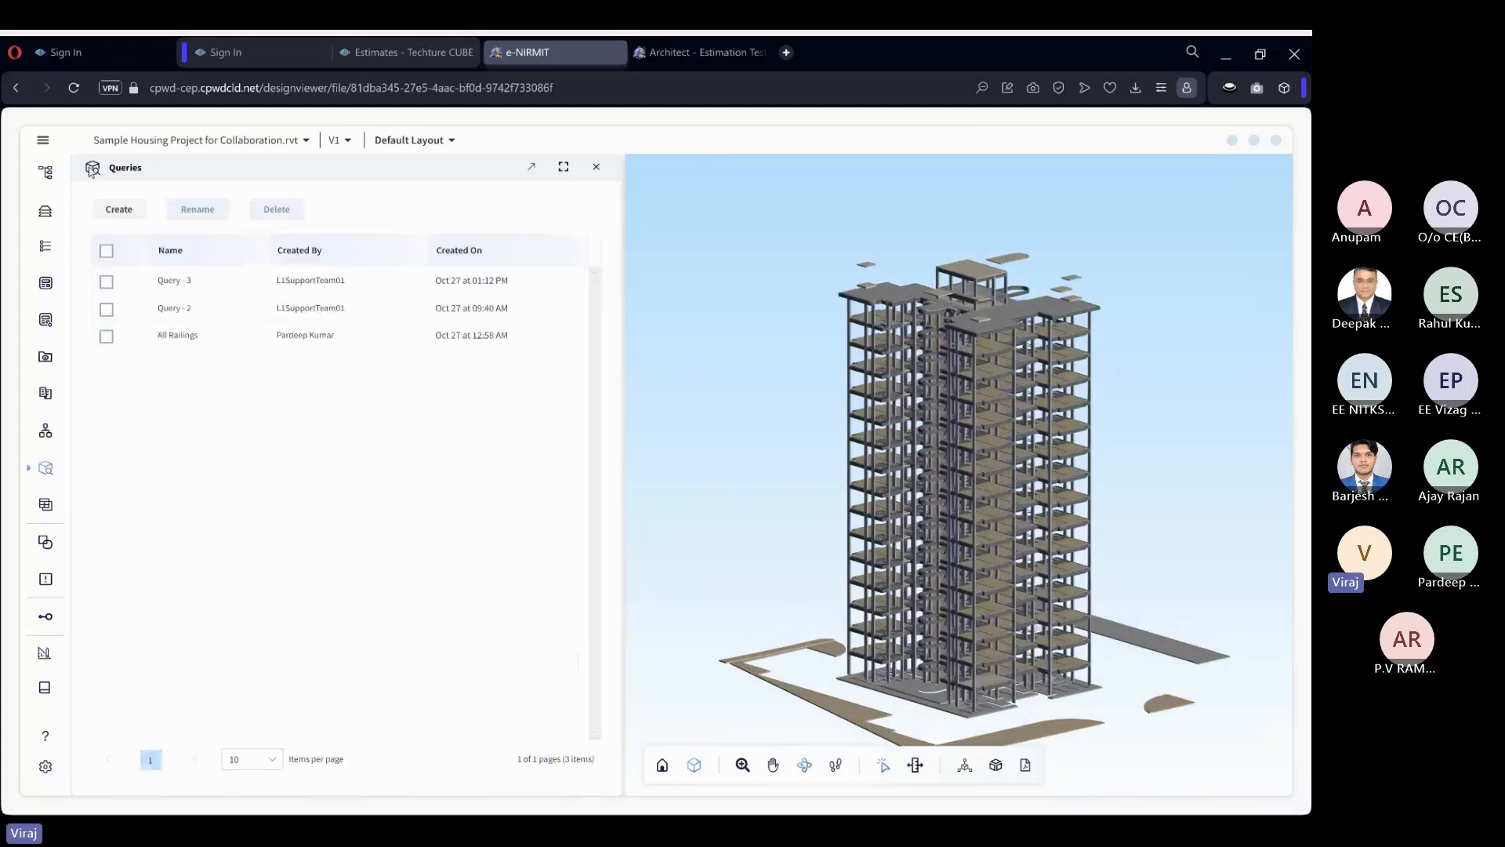
pyautogui.rightClick(780, 368)
pyautogui.click(815, 552)
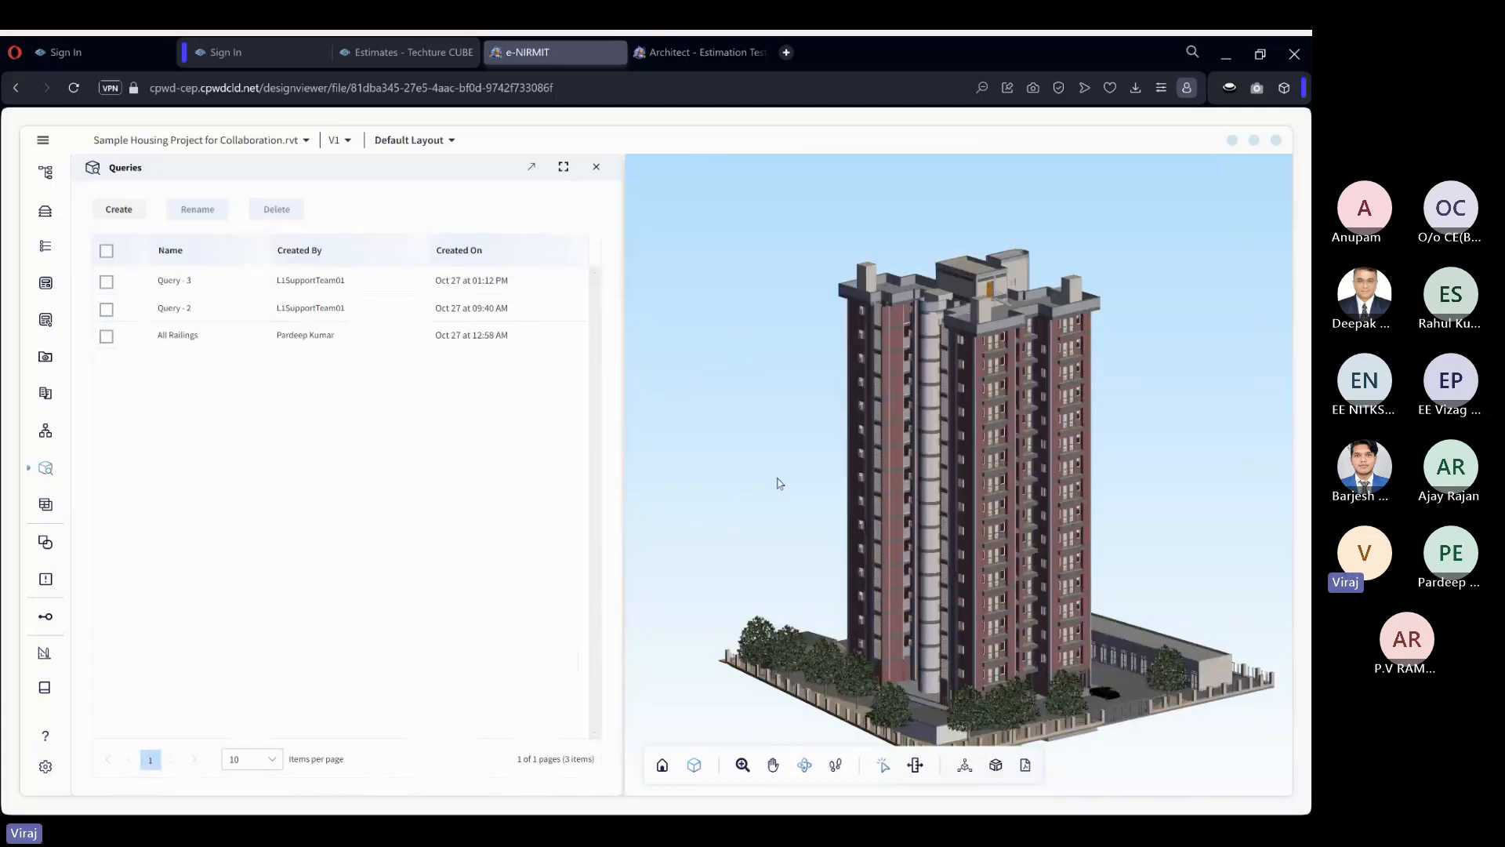
# Create a new query with the condition that the metadata Category equals Floors.
pyautogui.click(119, 209)
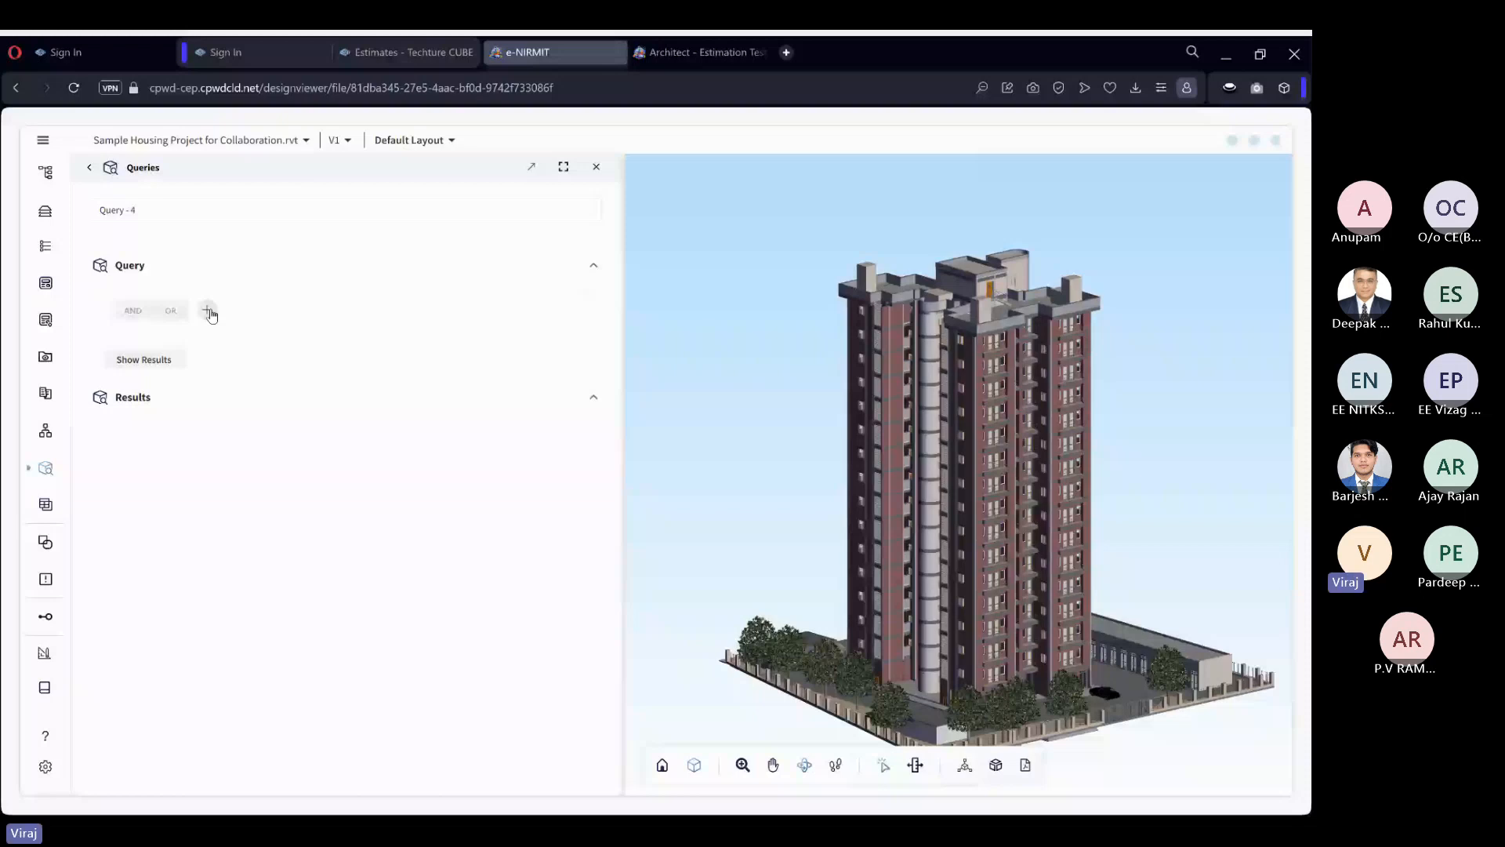
pyautogui.click(208, 311)
pyautogui.write('cate')
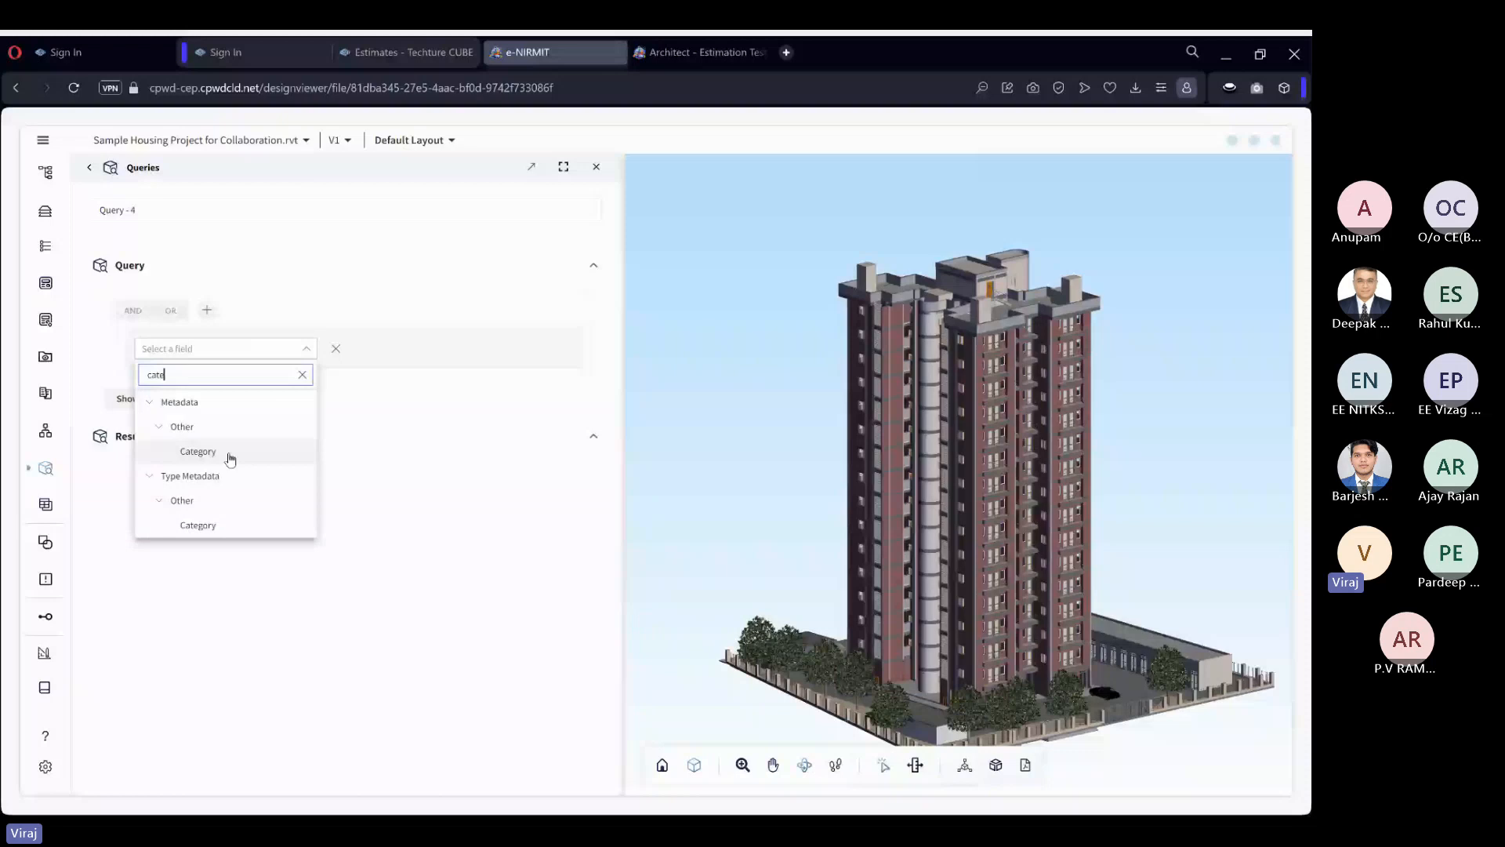
pyautogui.click(230, 459)
pyautogui.click(349, 370)
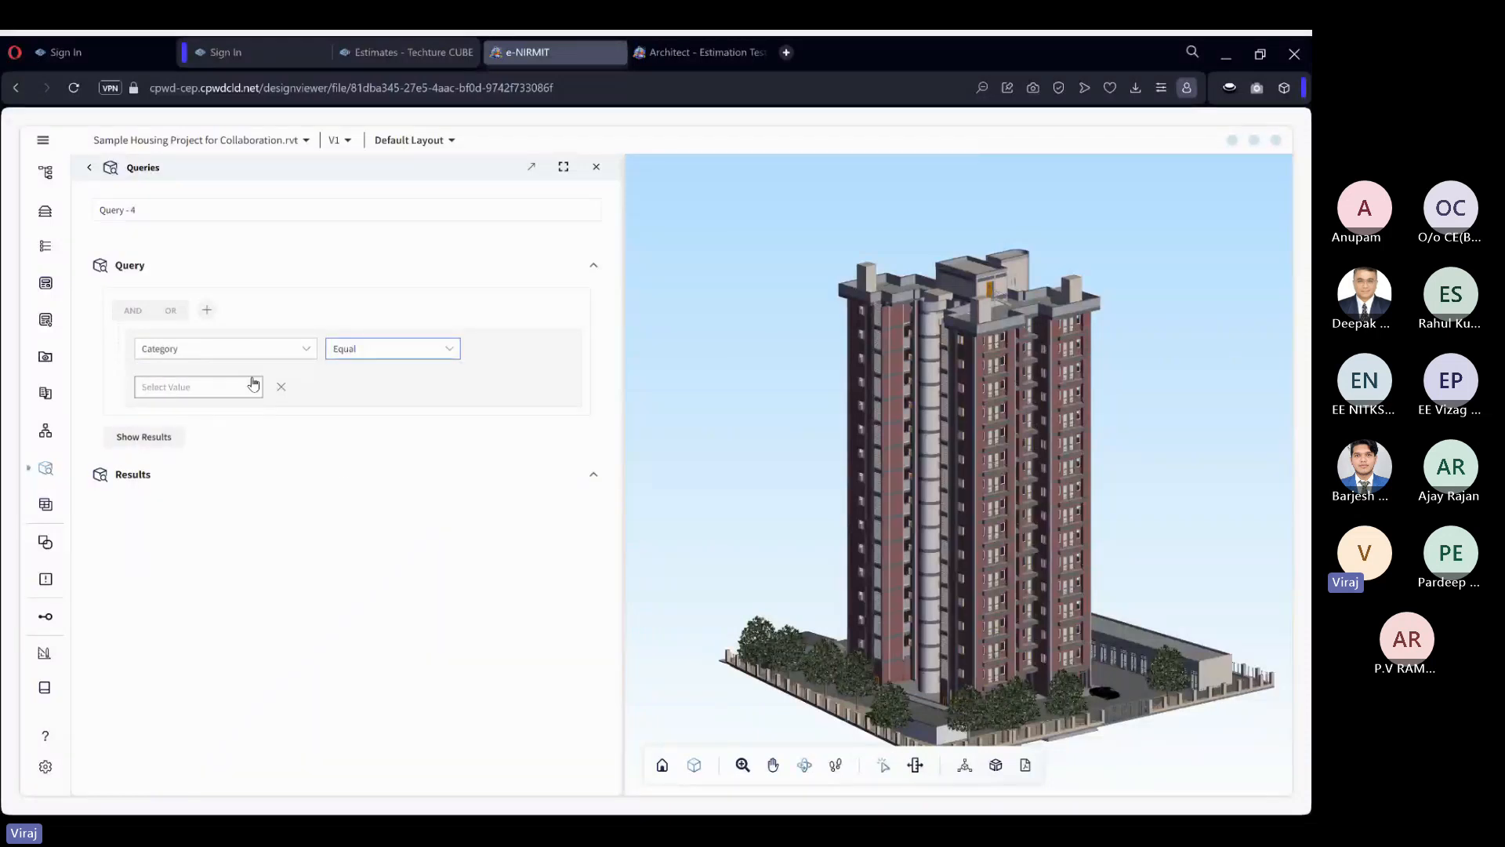
pyautogui.click(252, 384)
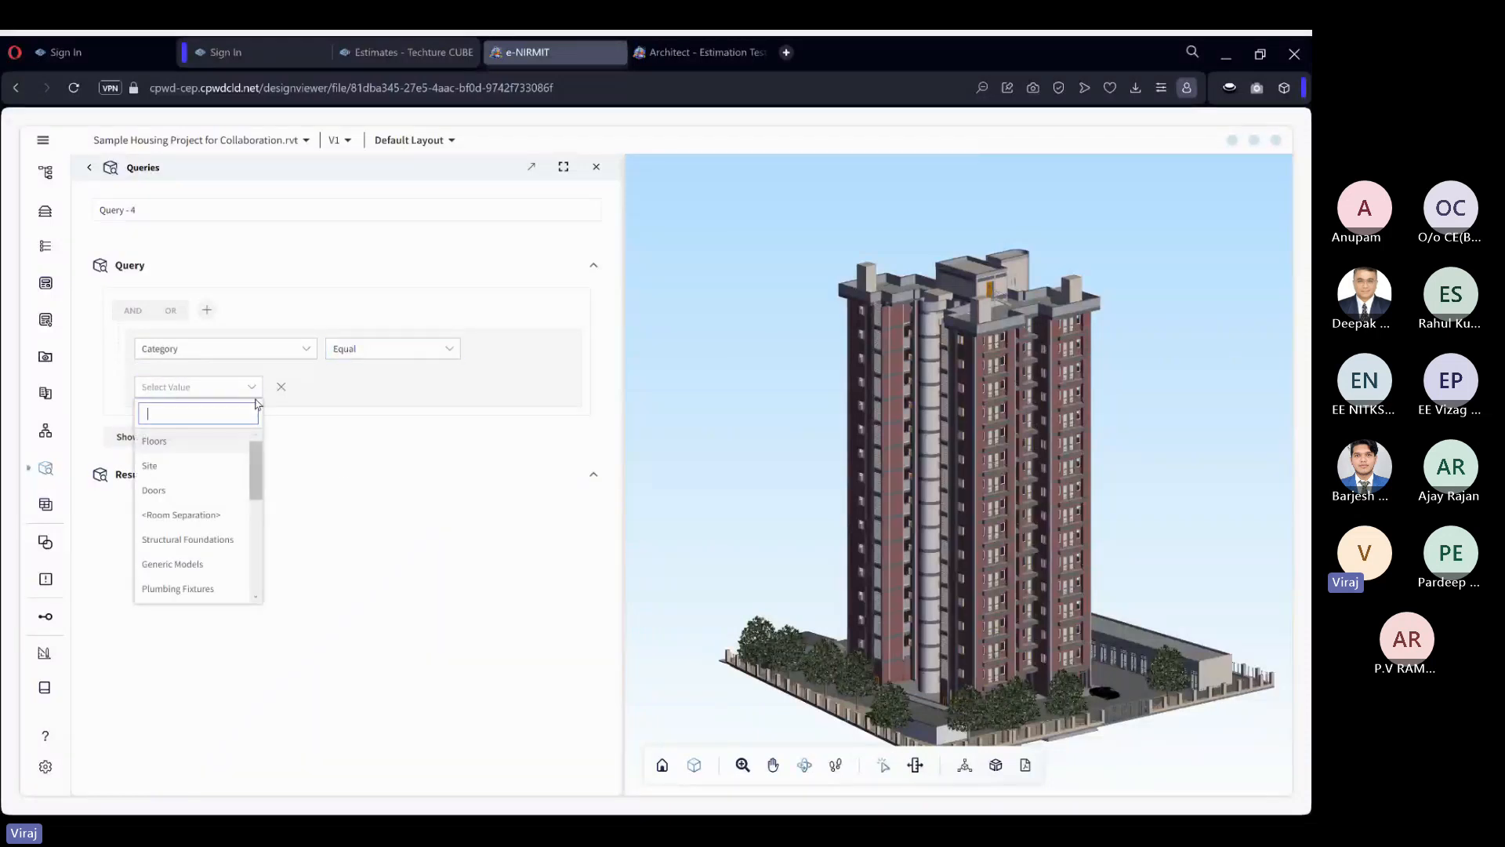
pyautogui.click(219, 436)
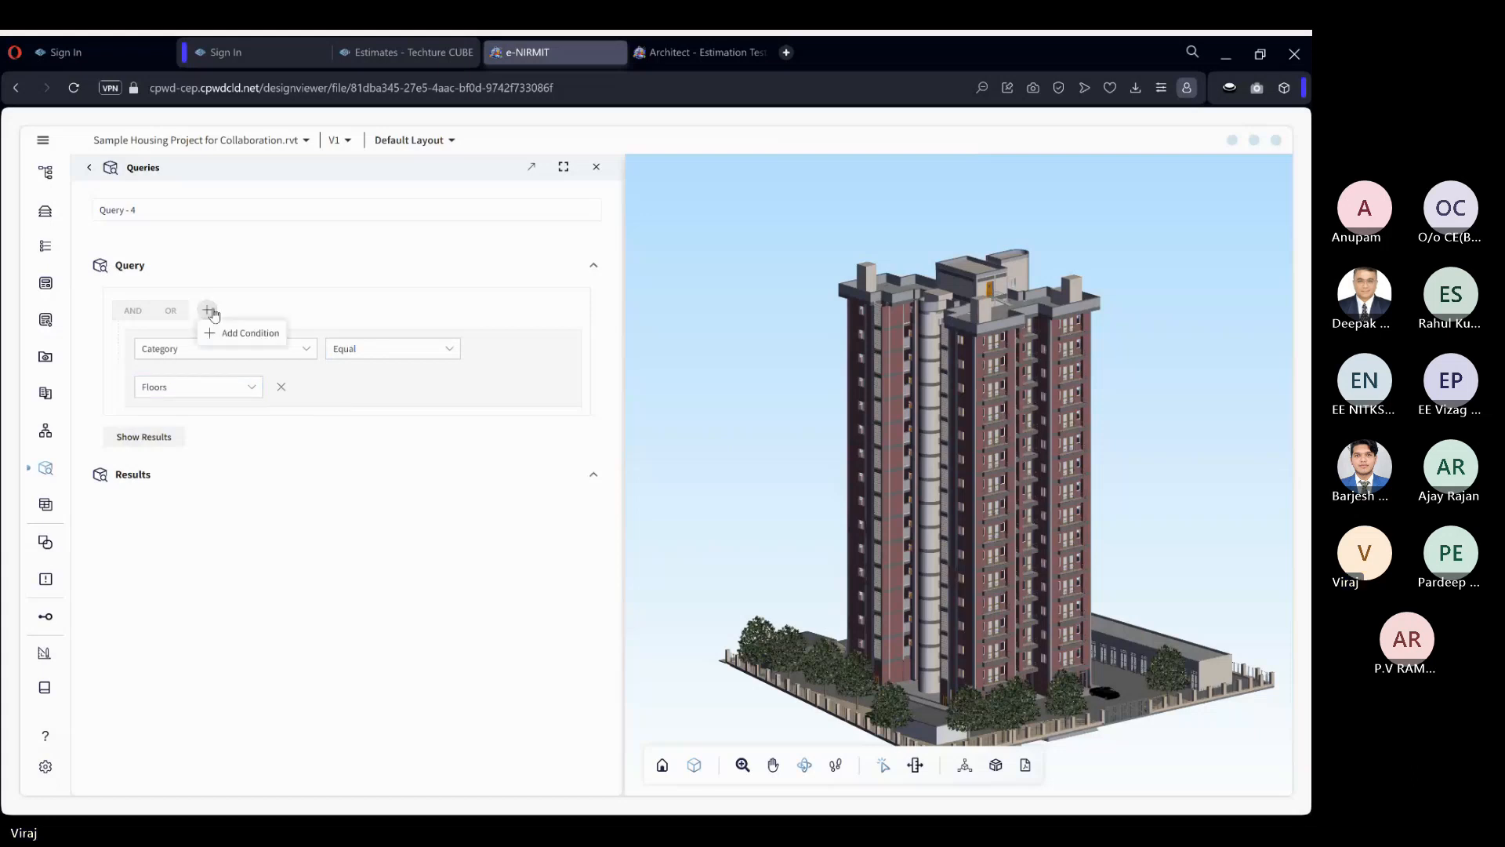
# Add a second condition on the metadata dimension Thickness, combined with AND.
pyautogui.click(229, 333)
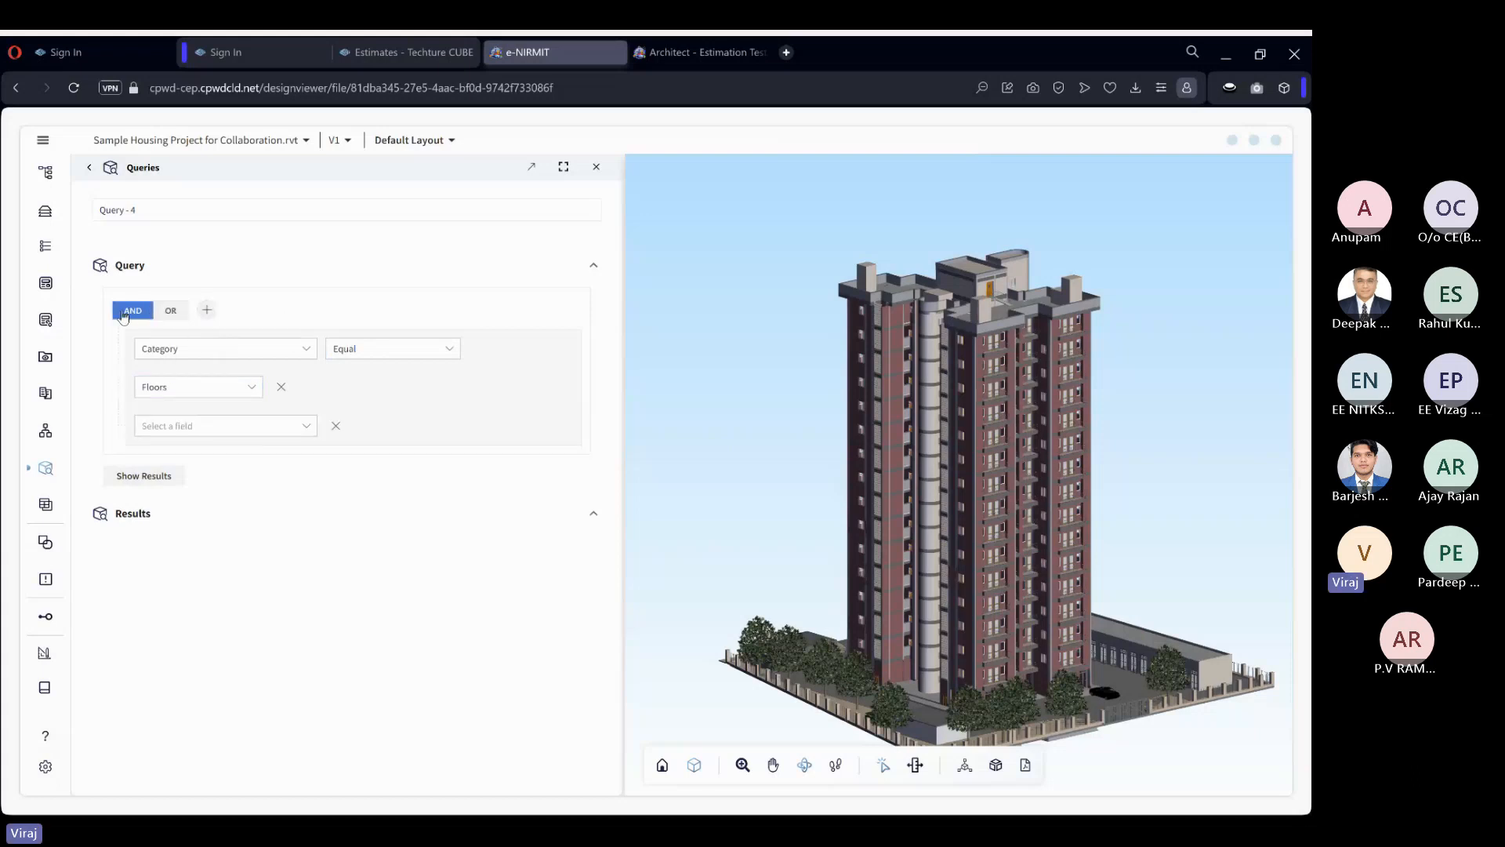
pyautogui.click(196, 426)
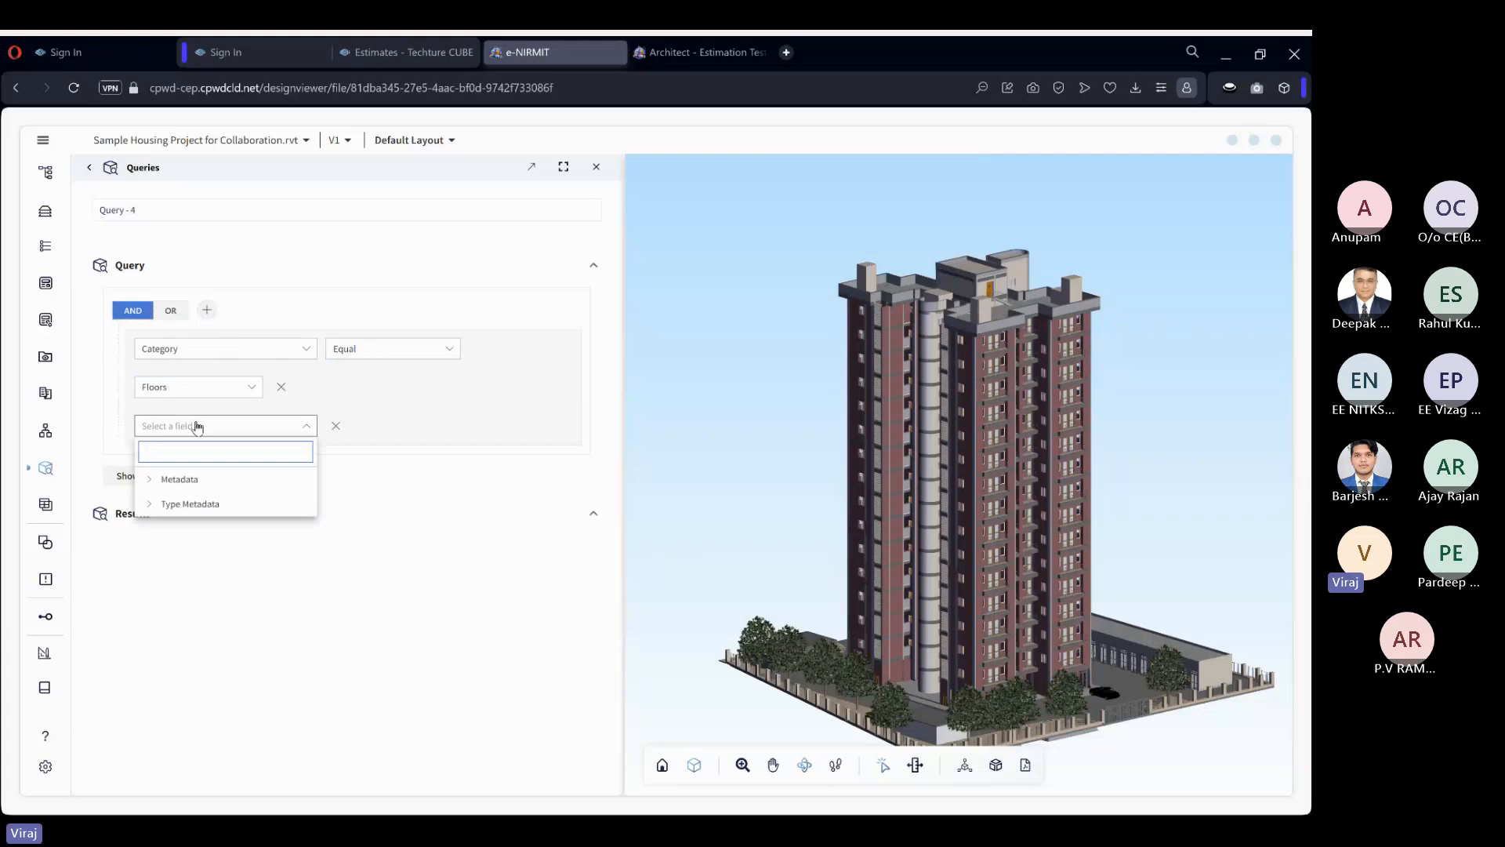
pyautogui.write('thi')
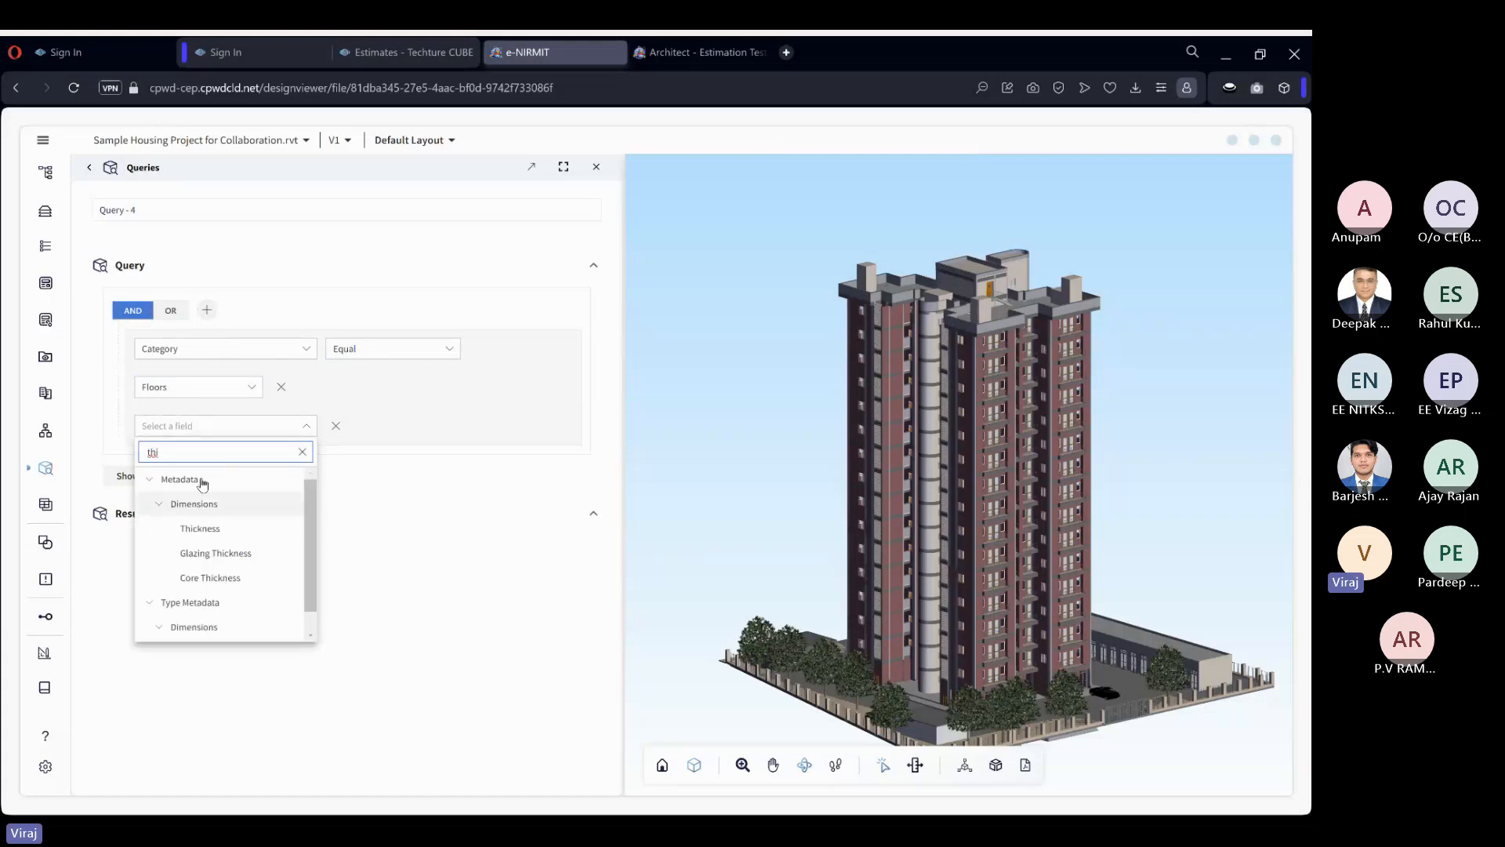
pyautogui.click(202, 529)
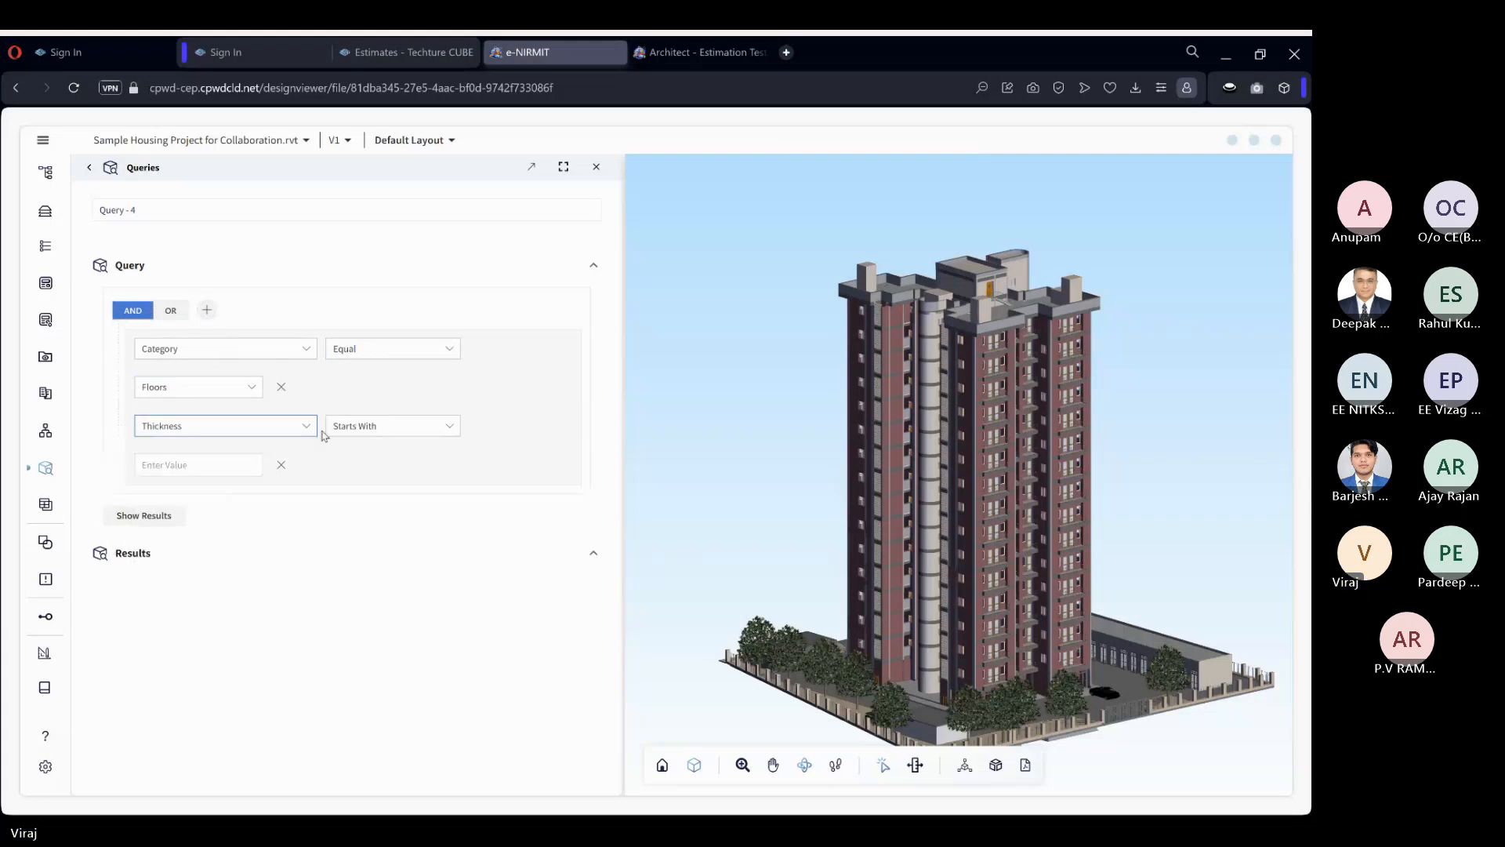
pyautogui.click(355, 430)
pyautogui.click(417, 645)
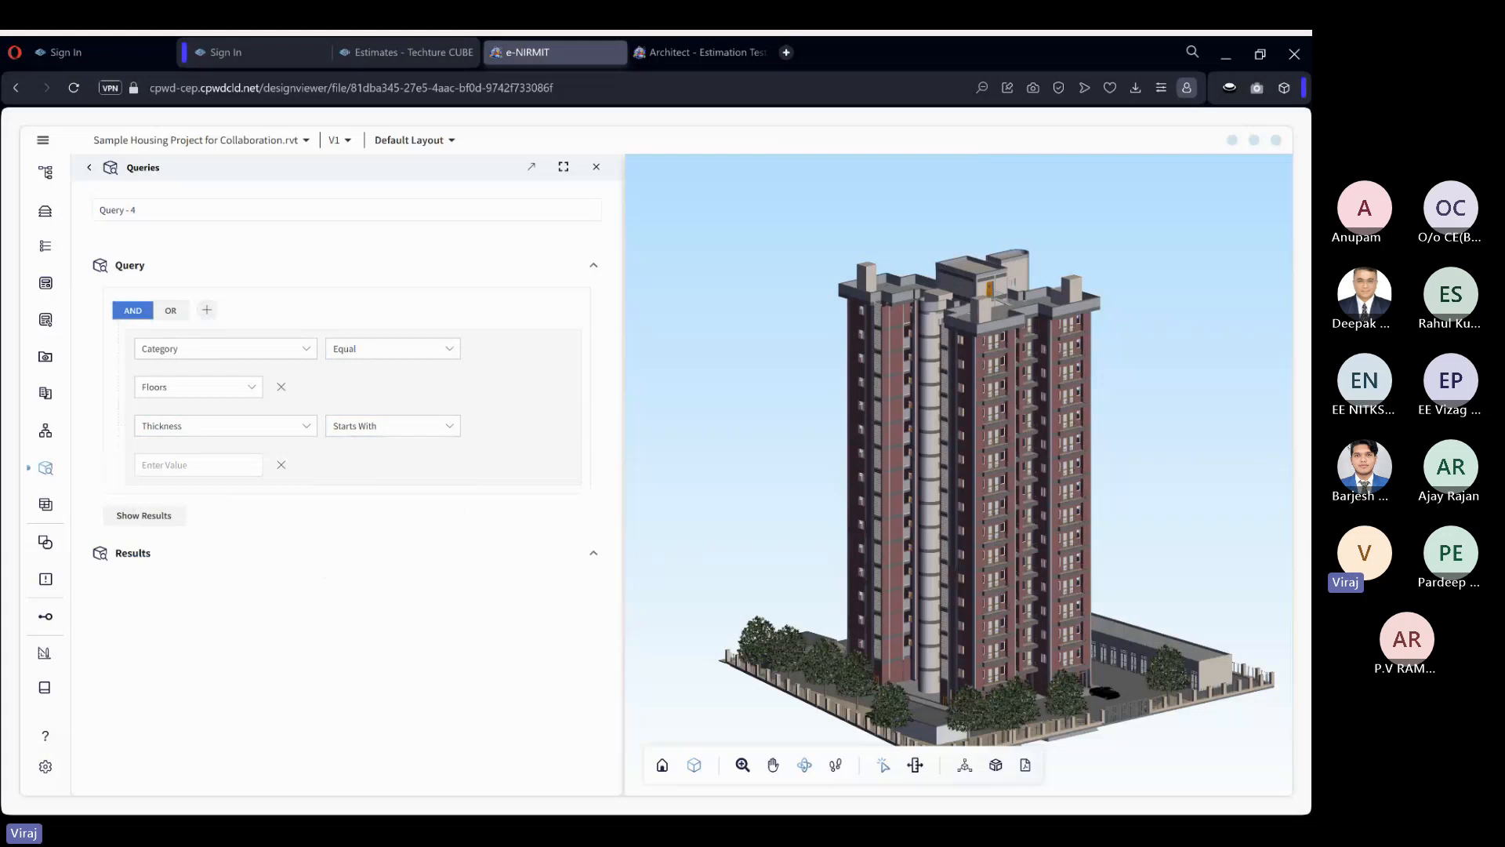
pyautogui.click(396, 425)
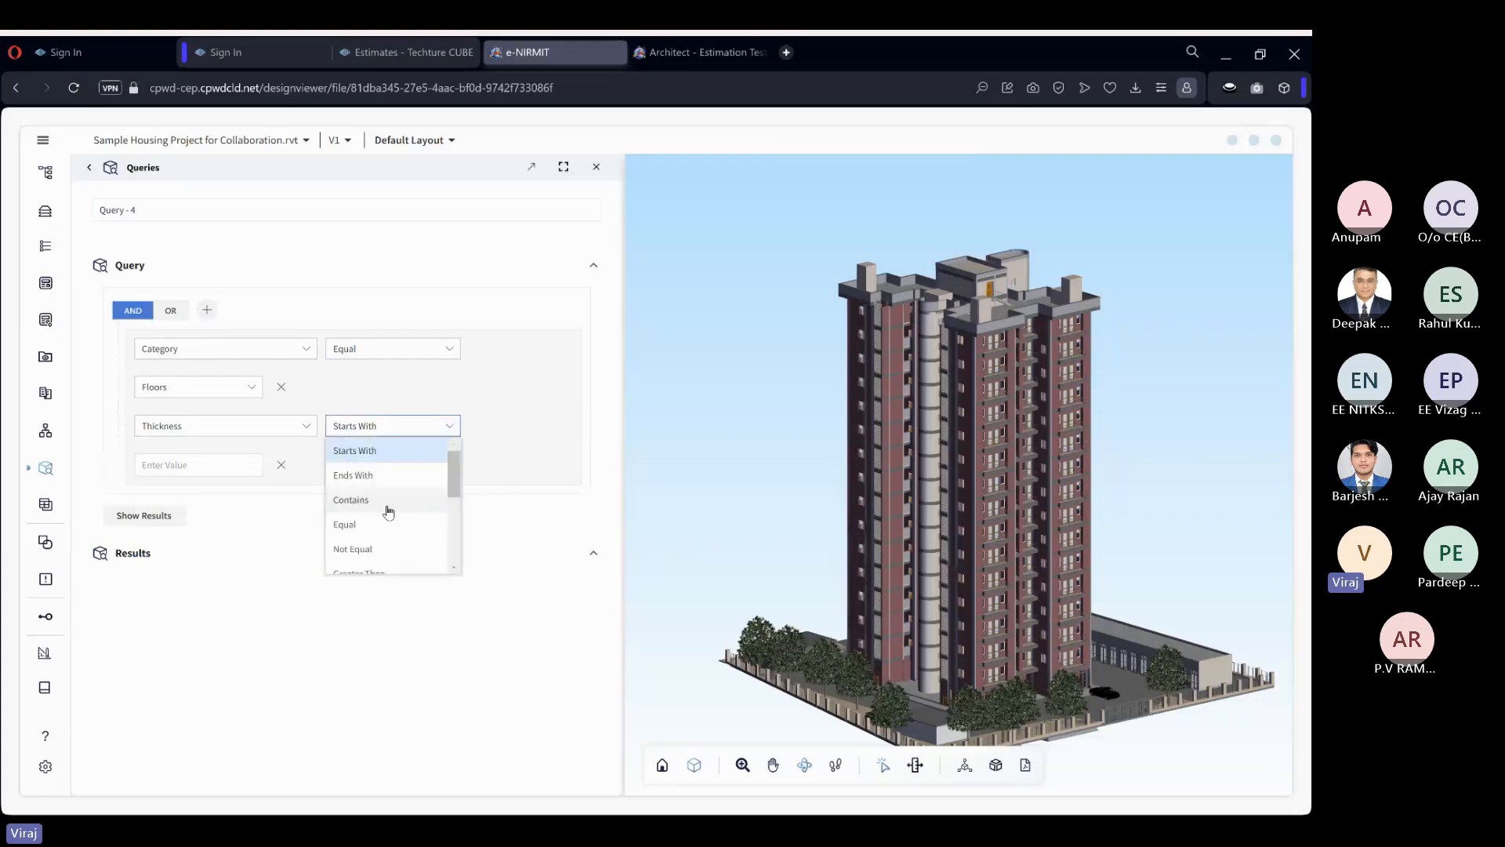
pyautogui.scroll(-1, 389, 512)
pyautogui.scroll(-1, 388, 502)
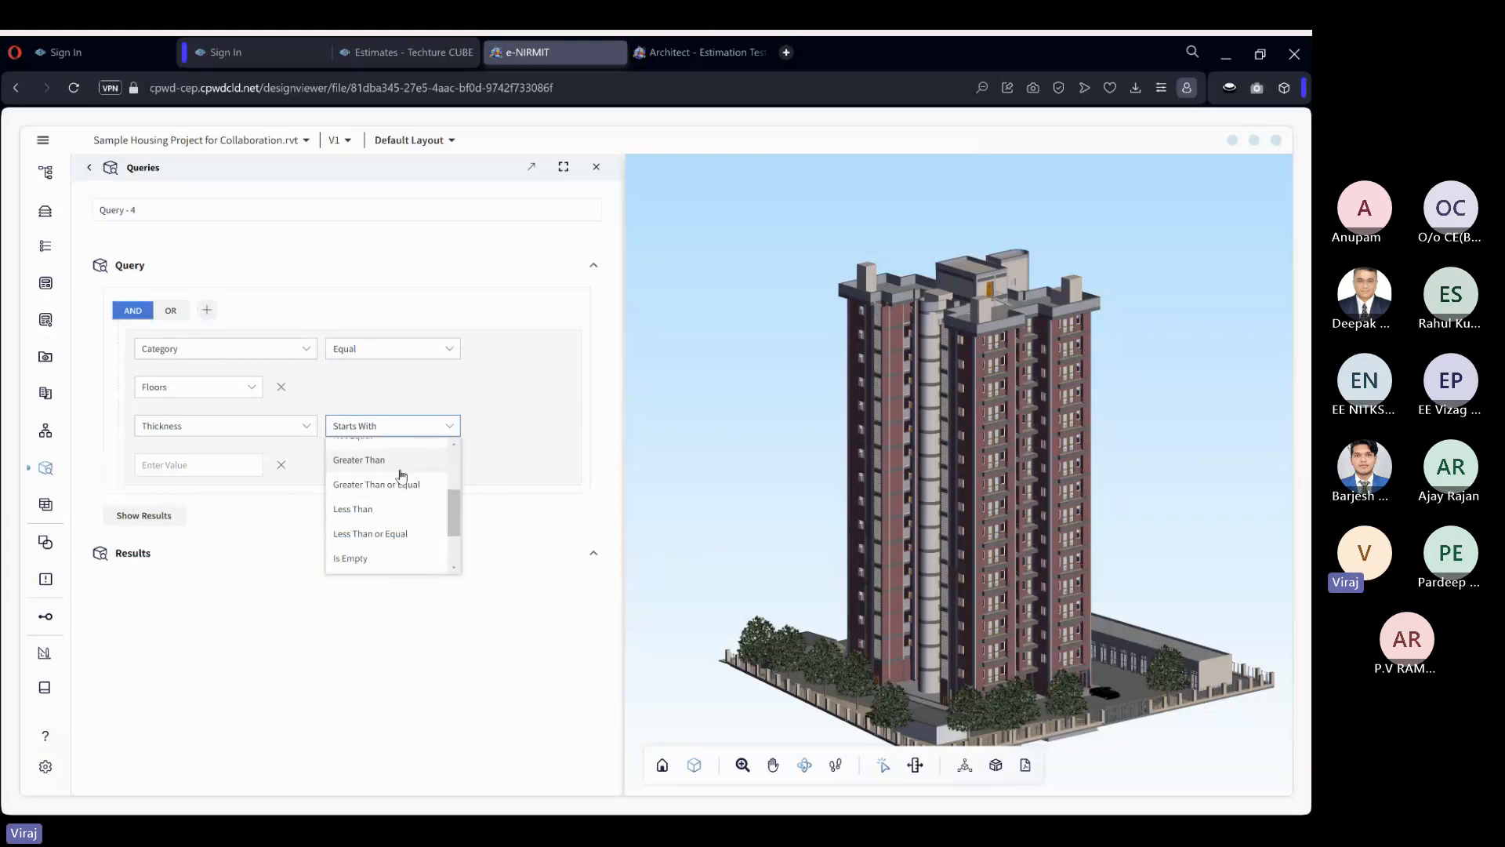
pyautogui.click(731, 448)
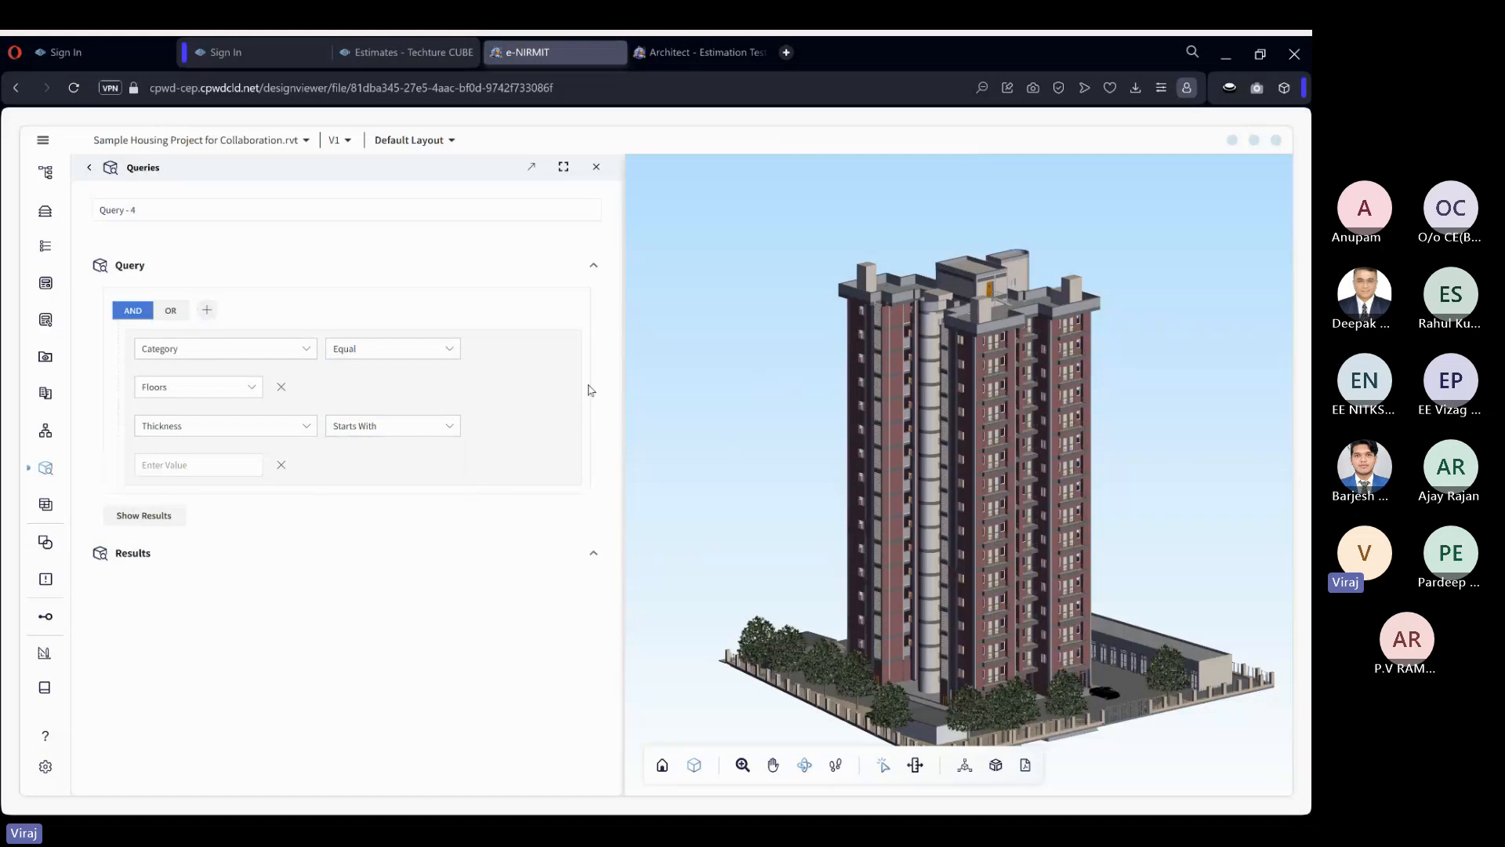
# Try the Thickness condition with the operator Greater Than and the value 100.
pyautogui.click(411, 429)
pyautogui.scroll(-2, 396, 514)
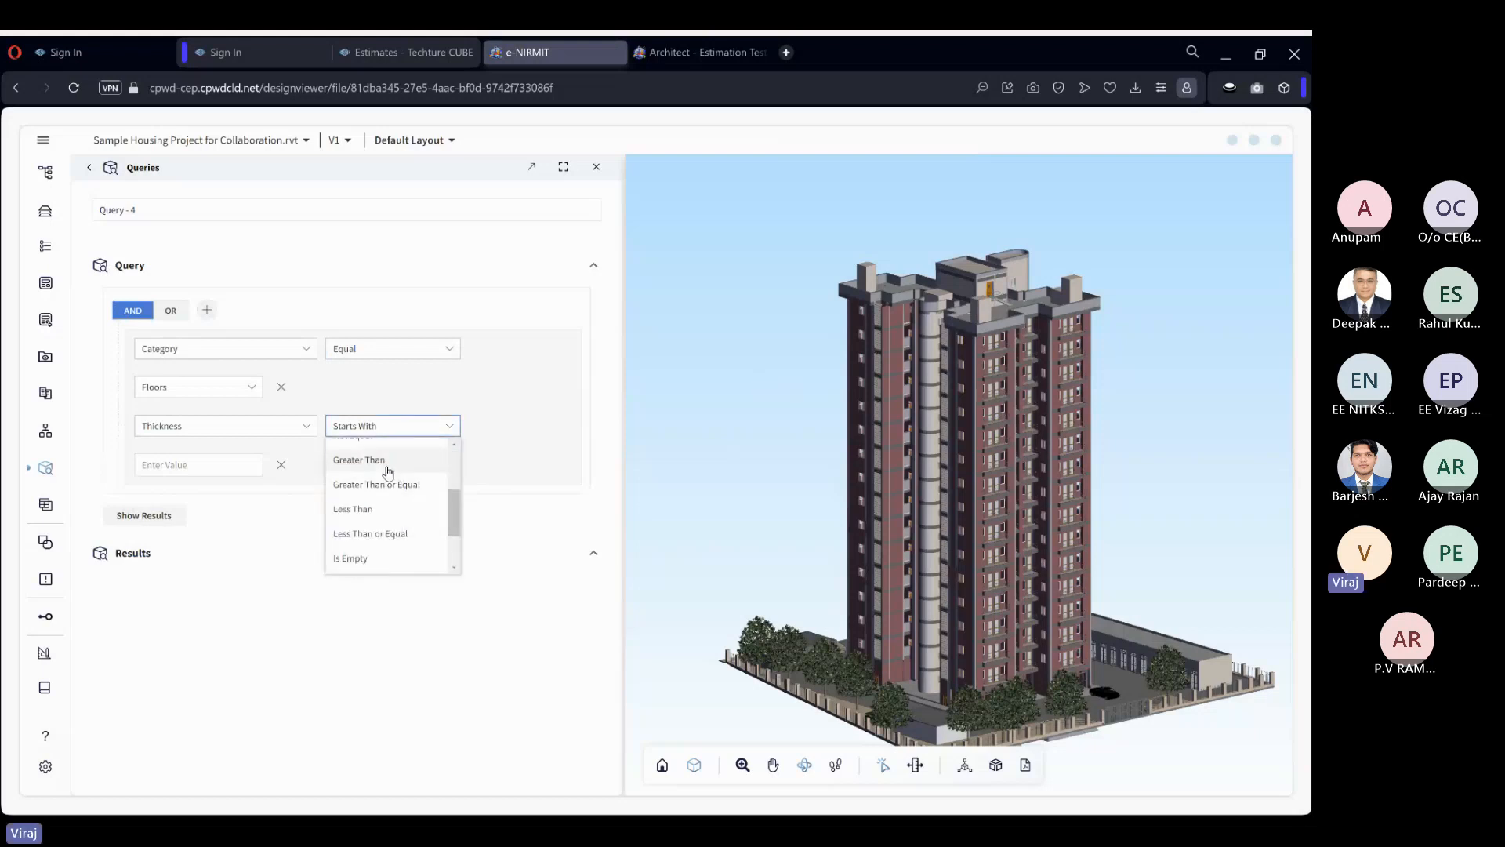
pyautogui.click(379, 462)
pyautogui.click(204, 464)
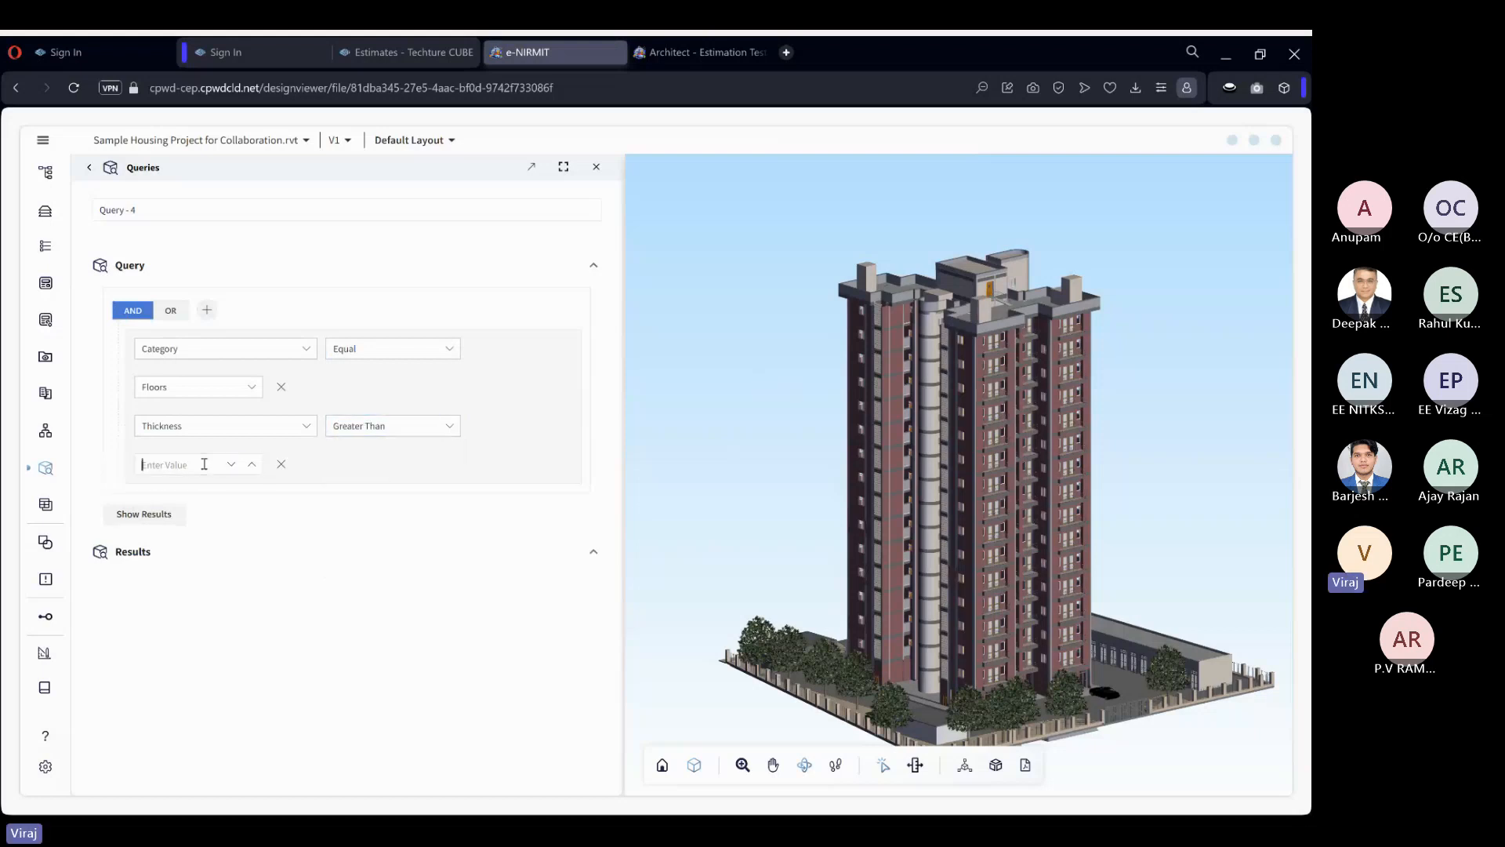
pyautogui.write('1')
pyautogui.click(363, 468)
pyautogui.doubleClick(213, 466)
pyautogui.write('100')
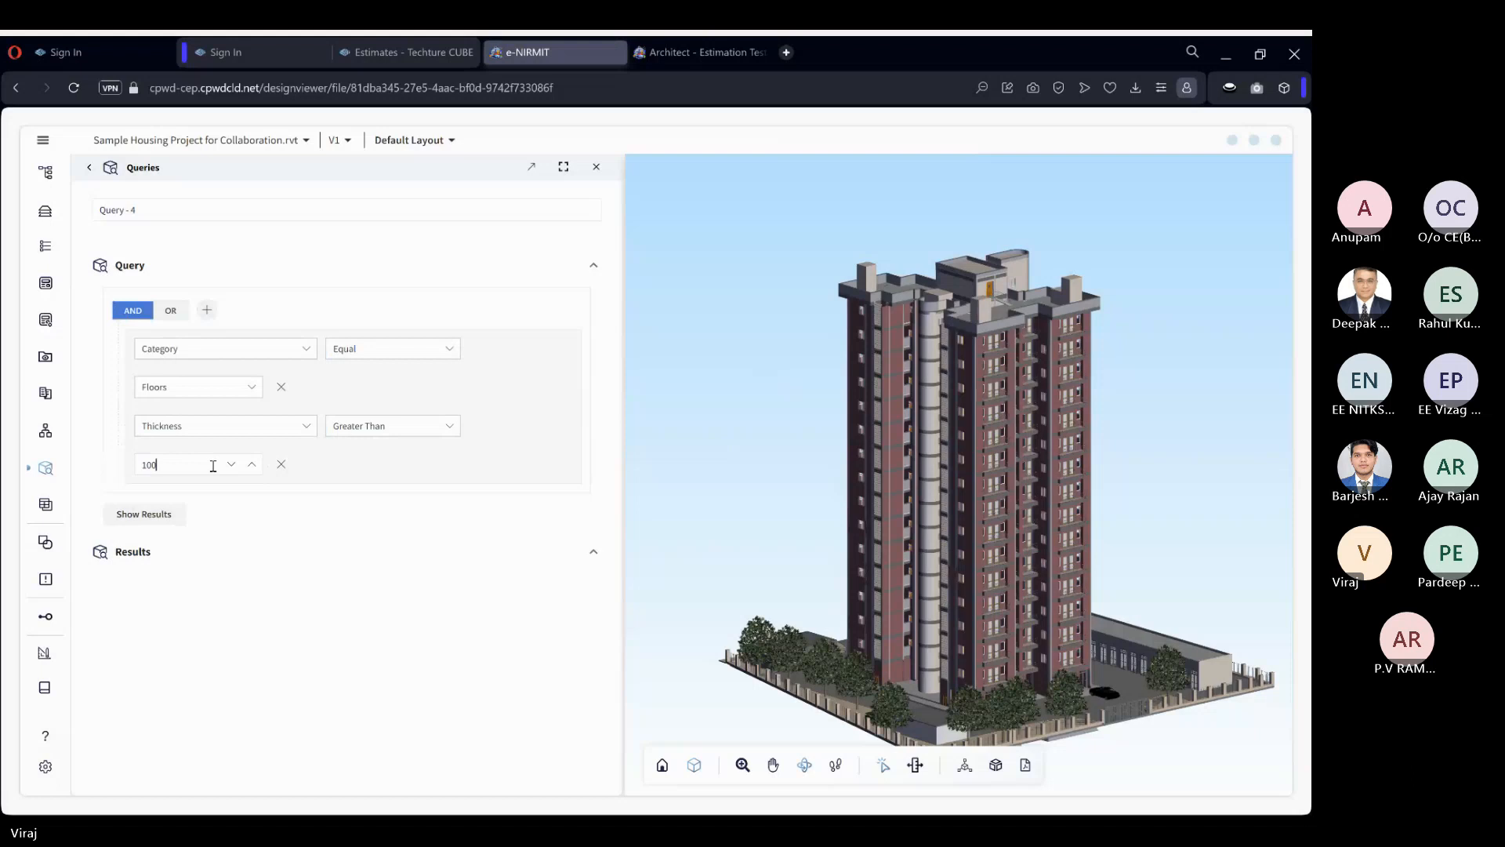
pyautogui.press('BackSpace')
pyautogui.press('BackSpace')
# Set the Thickness condition to Contains 100 and show the matching floor slabs in the model.
pyautogui.click(352, 429)
pyautogui.click(370, 488)
pyautogui.click(186, 466)
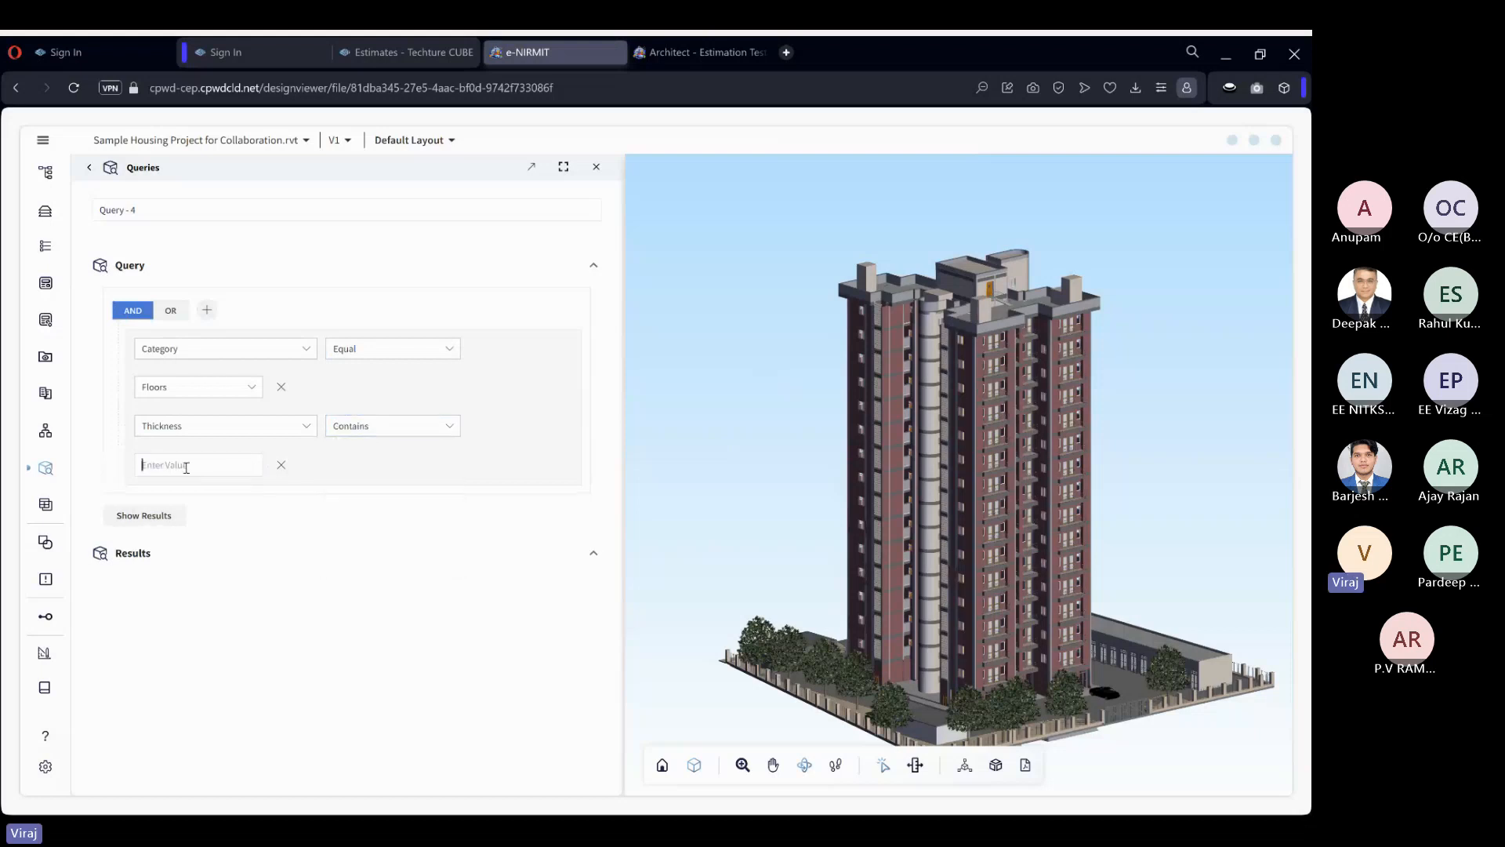
pyautogui.write('100')
pyautogui.click(163, 516)
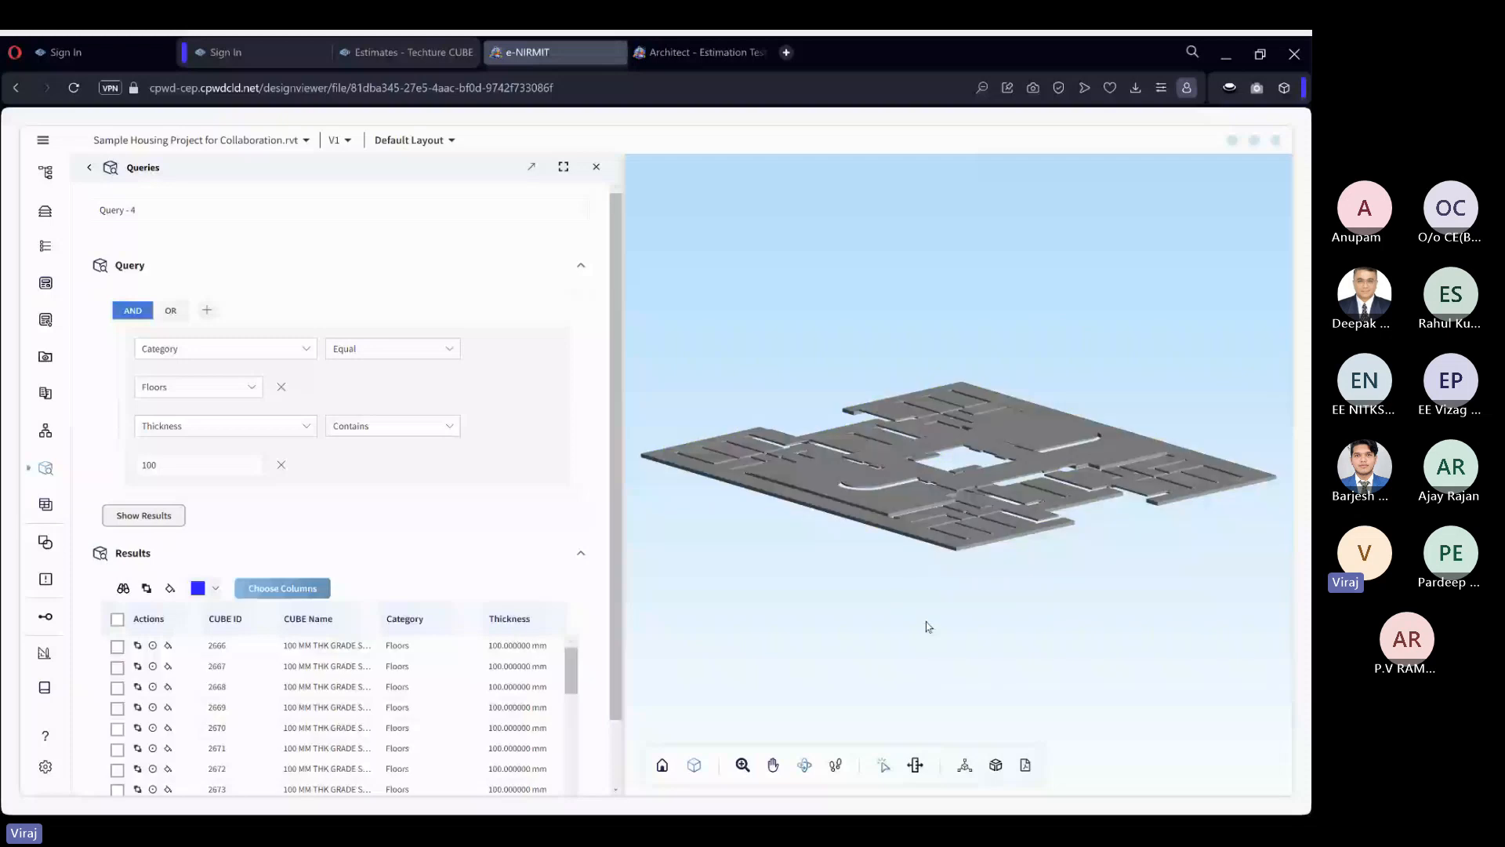
pyautogui.scroll(3, 903, 471)
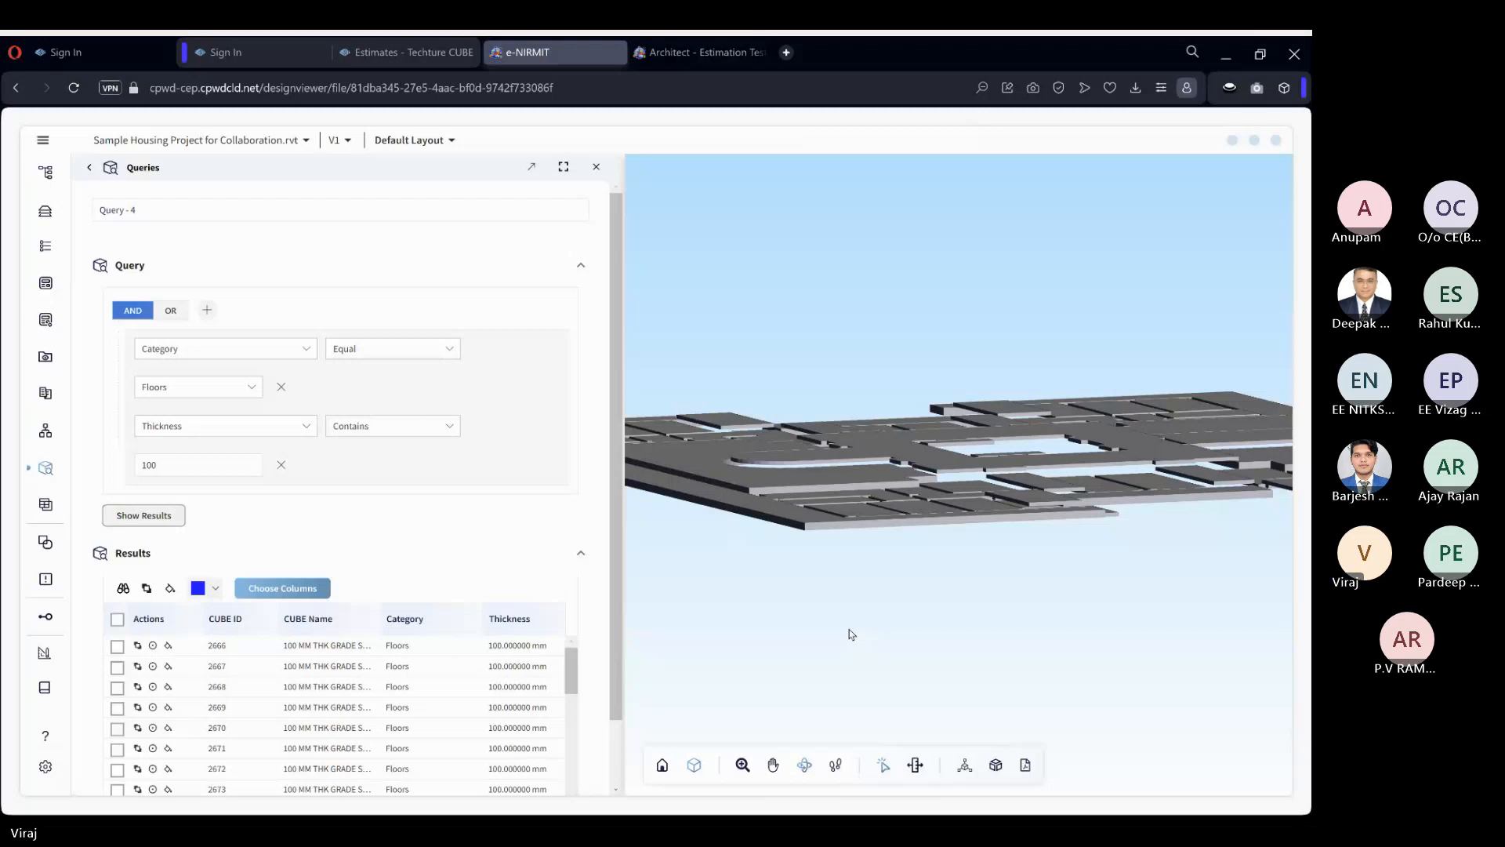
# Close the Queries view and reset the model to bring back the full building.
pyautogui.click(599, 171)
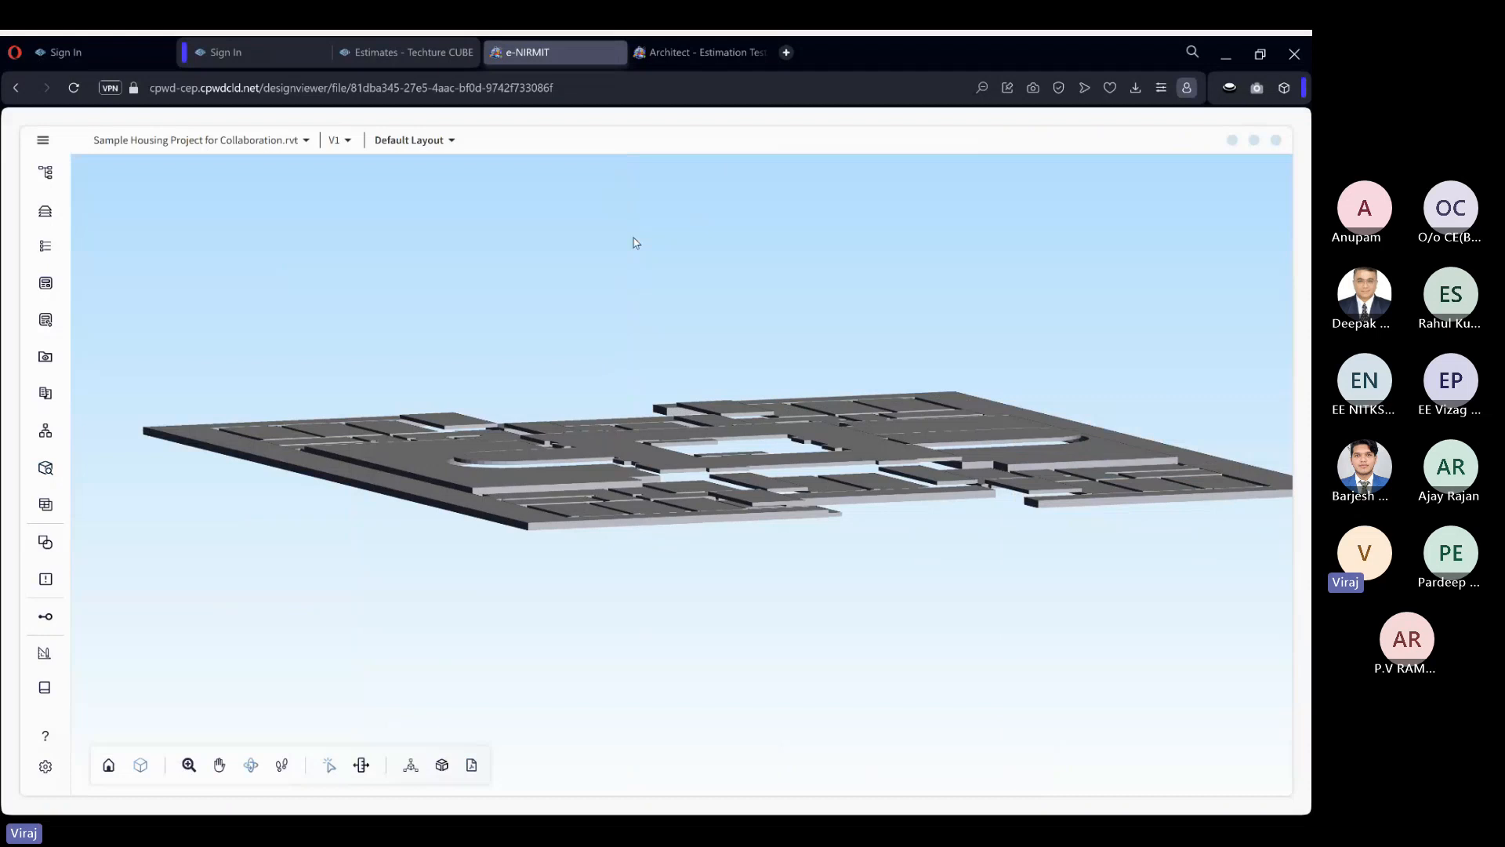
pyautogui.rightClick(797, 609)
pyautogui.click(834, 790)
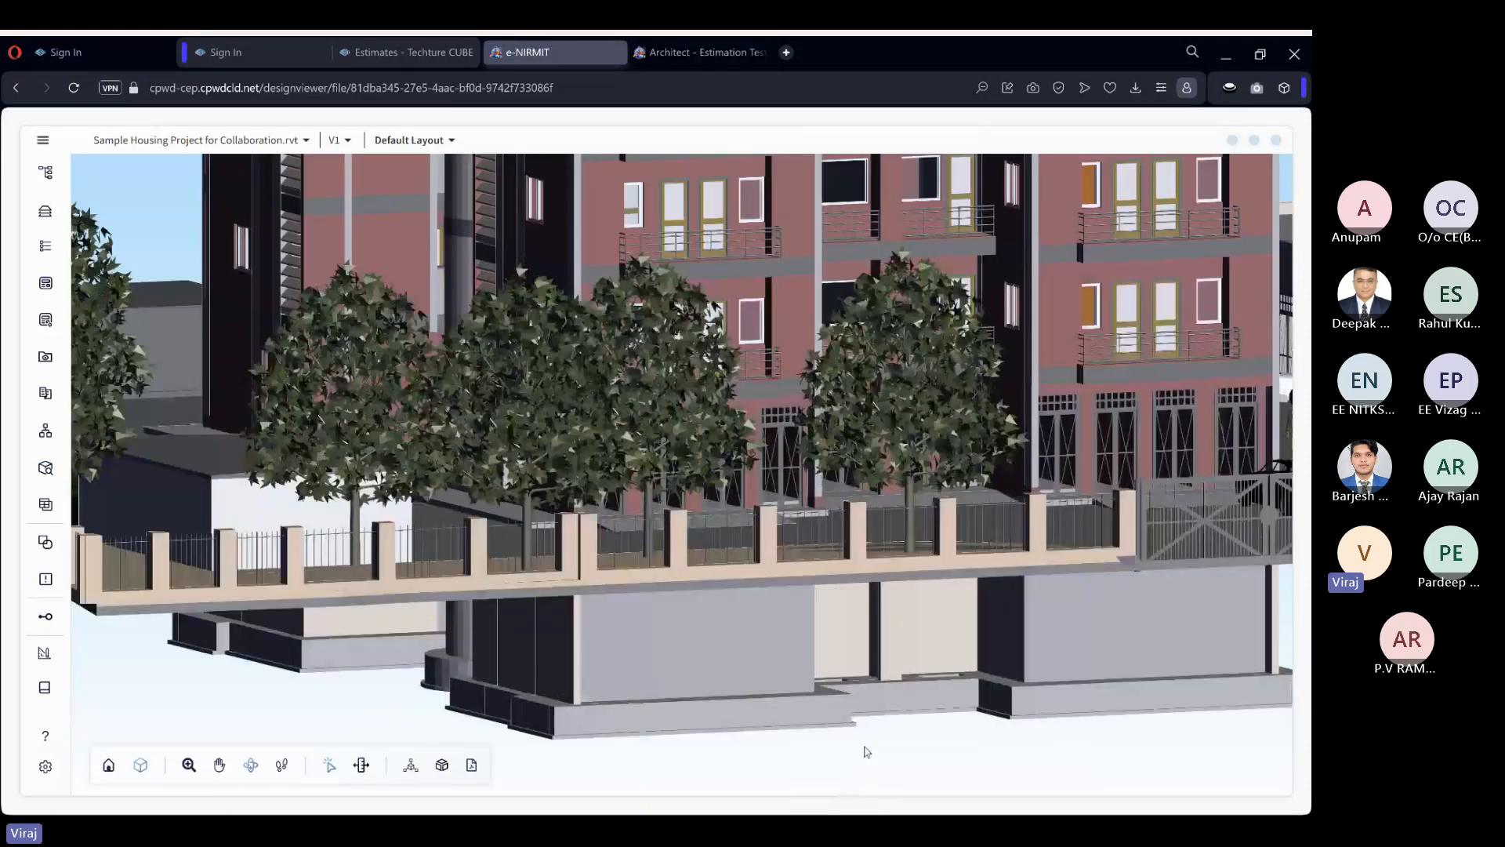
pyautogui.scroll(-2, 317, 255)
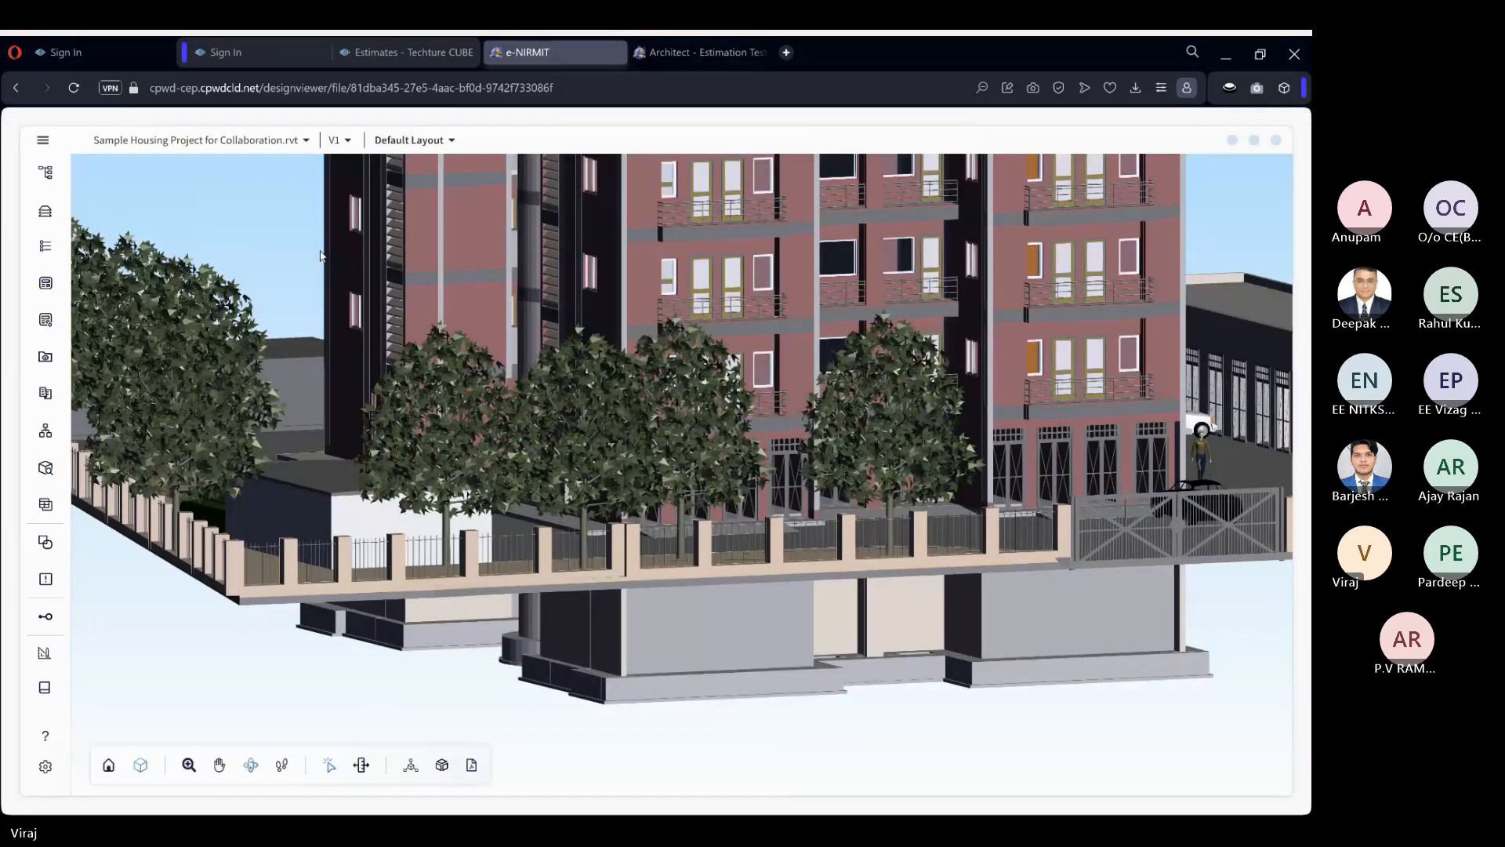
pyautogui.moveTo(292, 235); pyautogui.dragTo(400, 314)
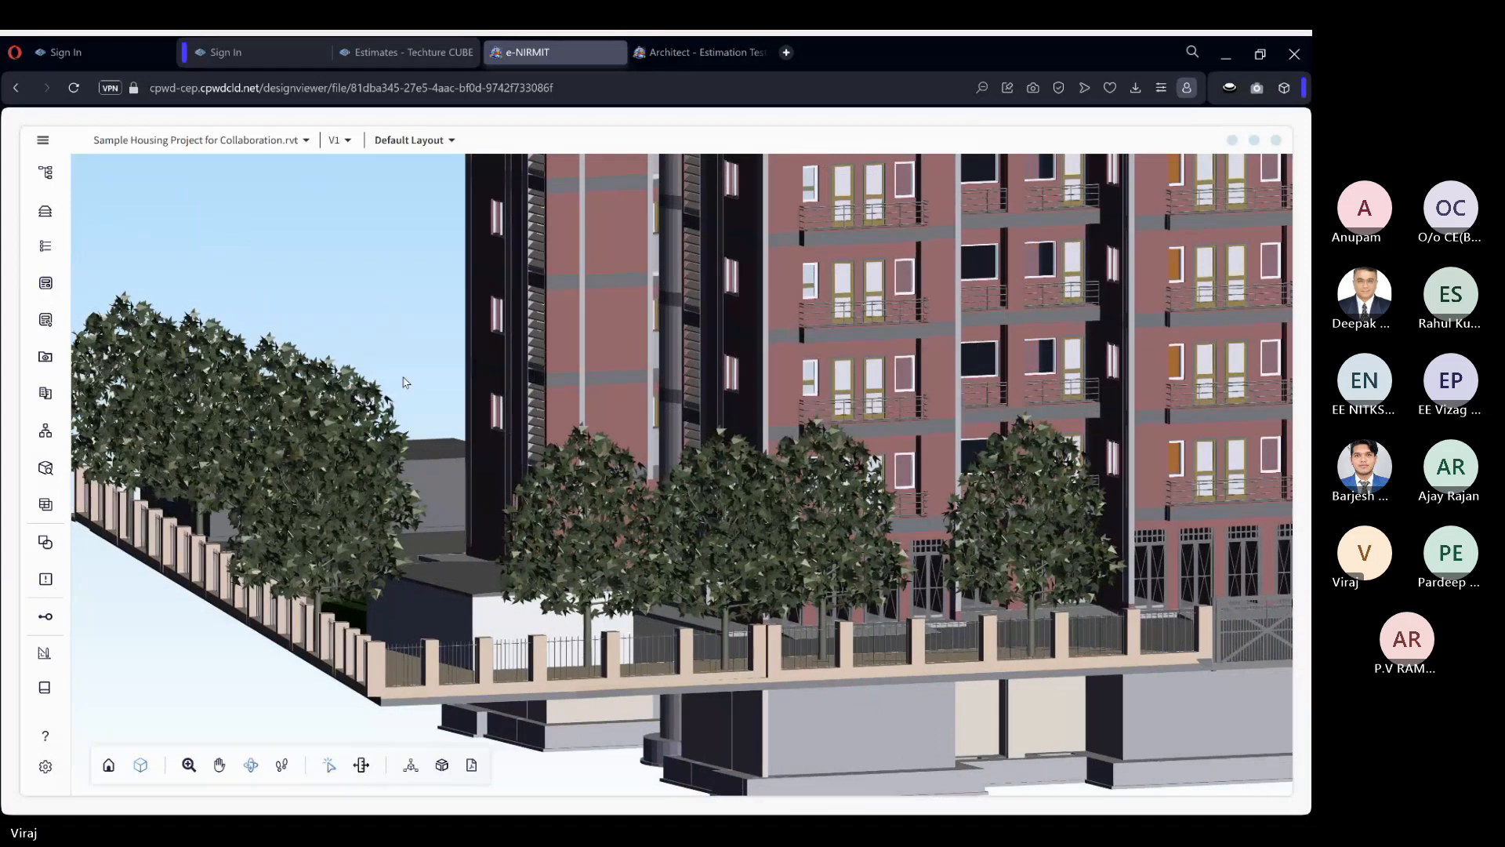
# Open the Data Bank, enlarge its window and group the elements by Category.
pyautogui.click(45, 504)
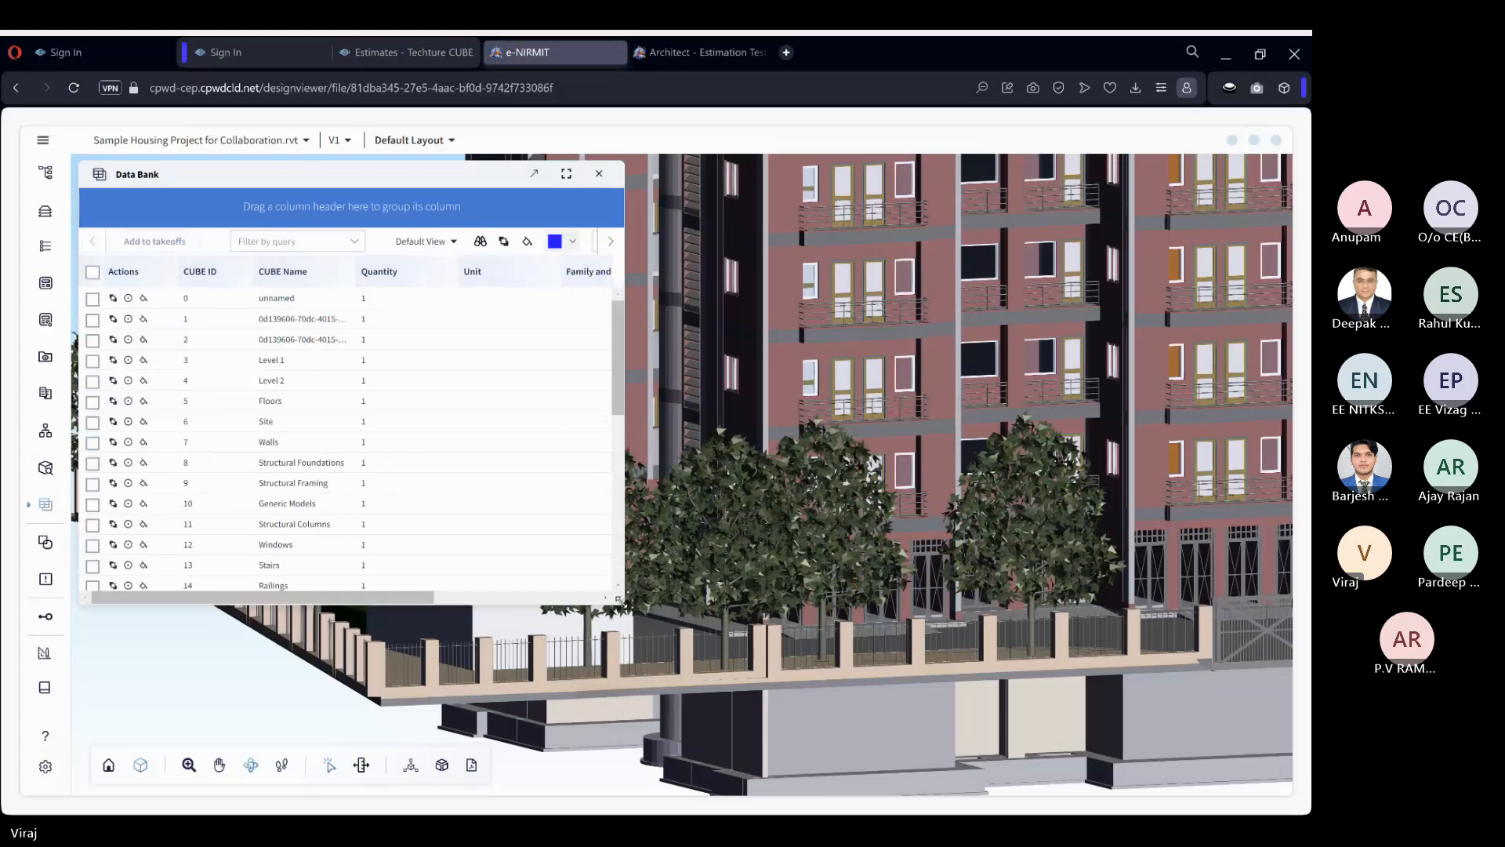
pyautogui.moveTo(618, 599); pyautogui.dragTo(747, 679)
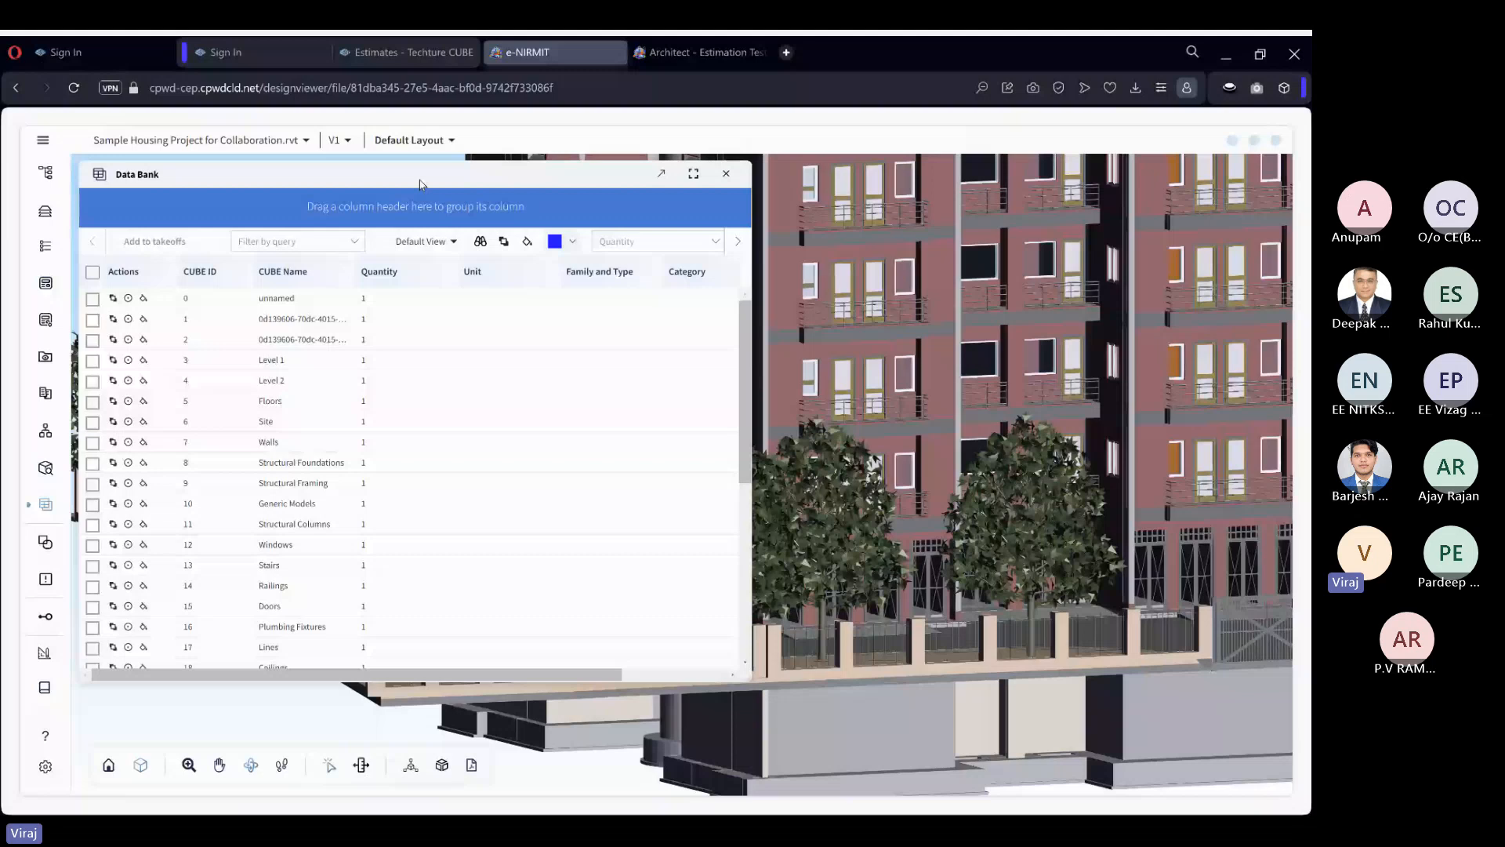
pyautogui.click(504, 241)
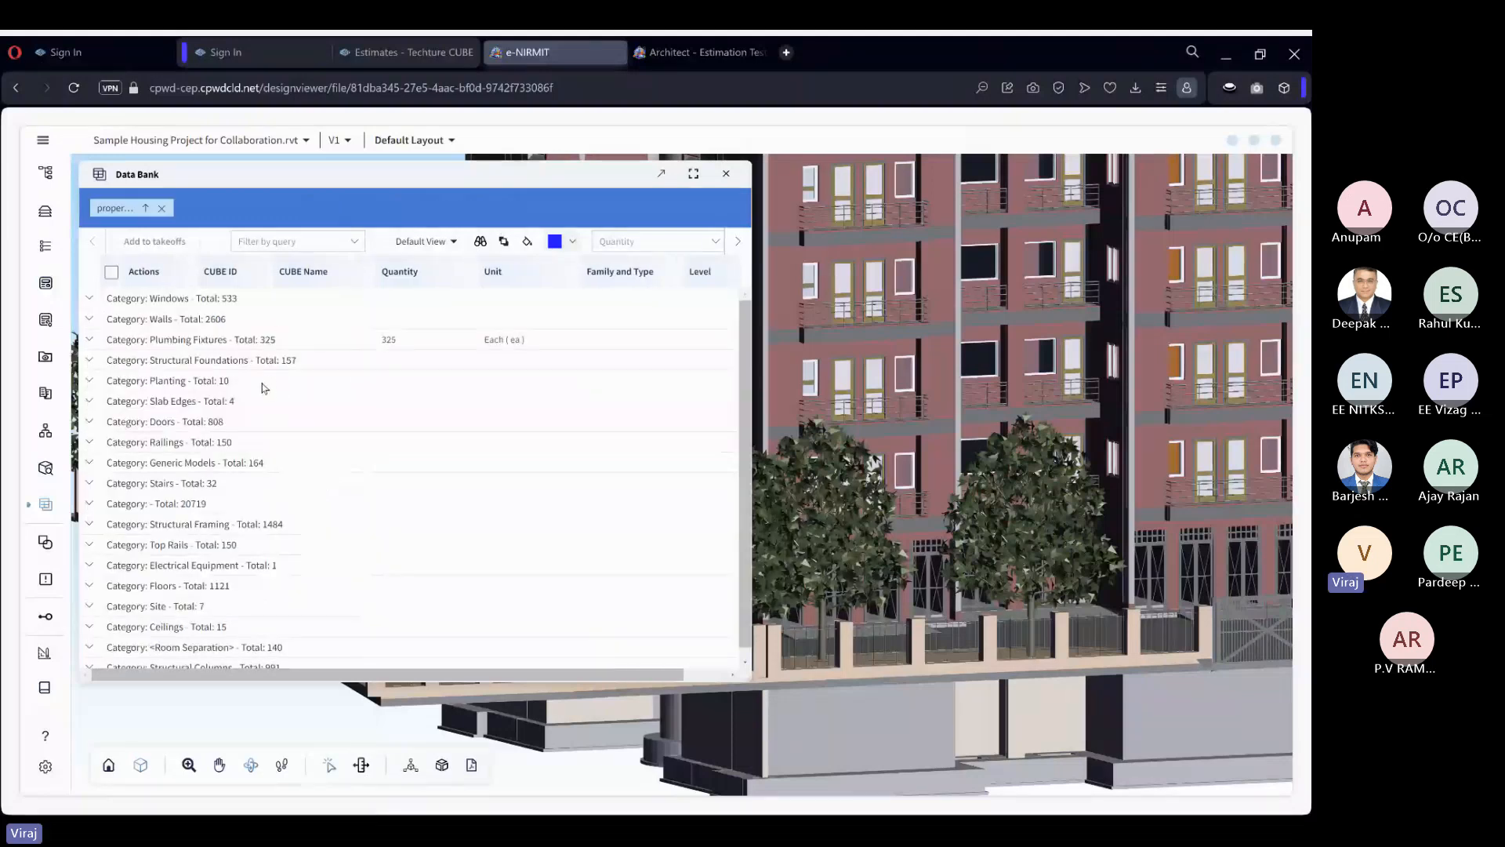
# Subgroup the Data Bank by Family and Type and expand the Water Closet group under Plumbing Fixtures.
pyautogui.click(90, 340)
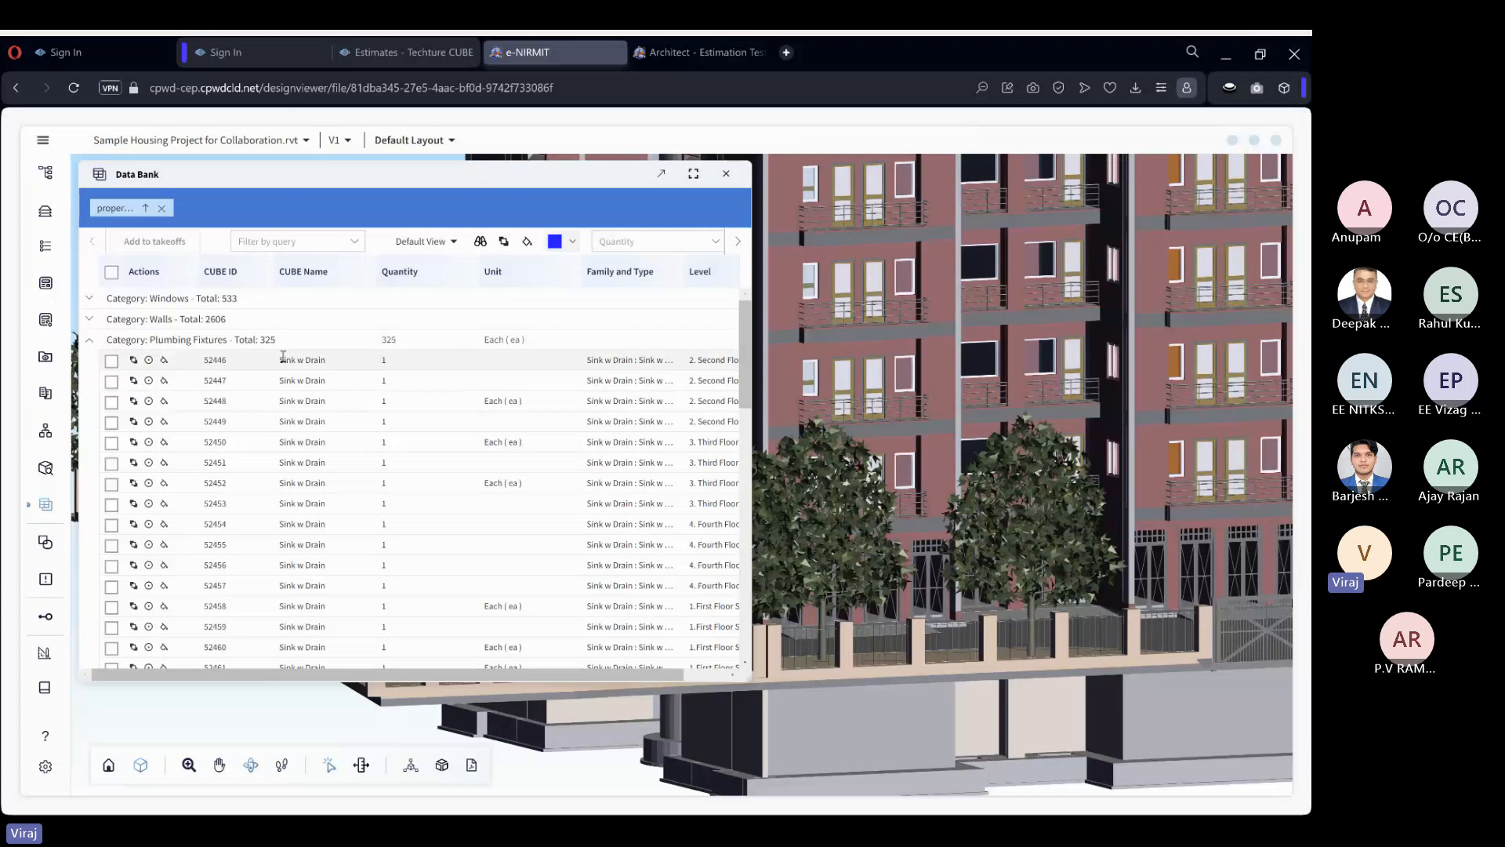
pyautogui.click(89, 342)
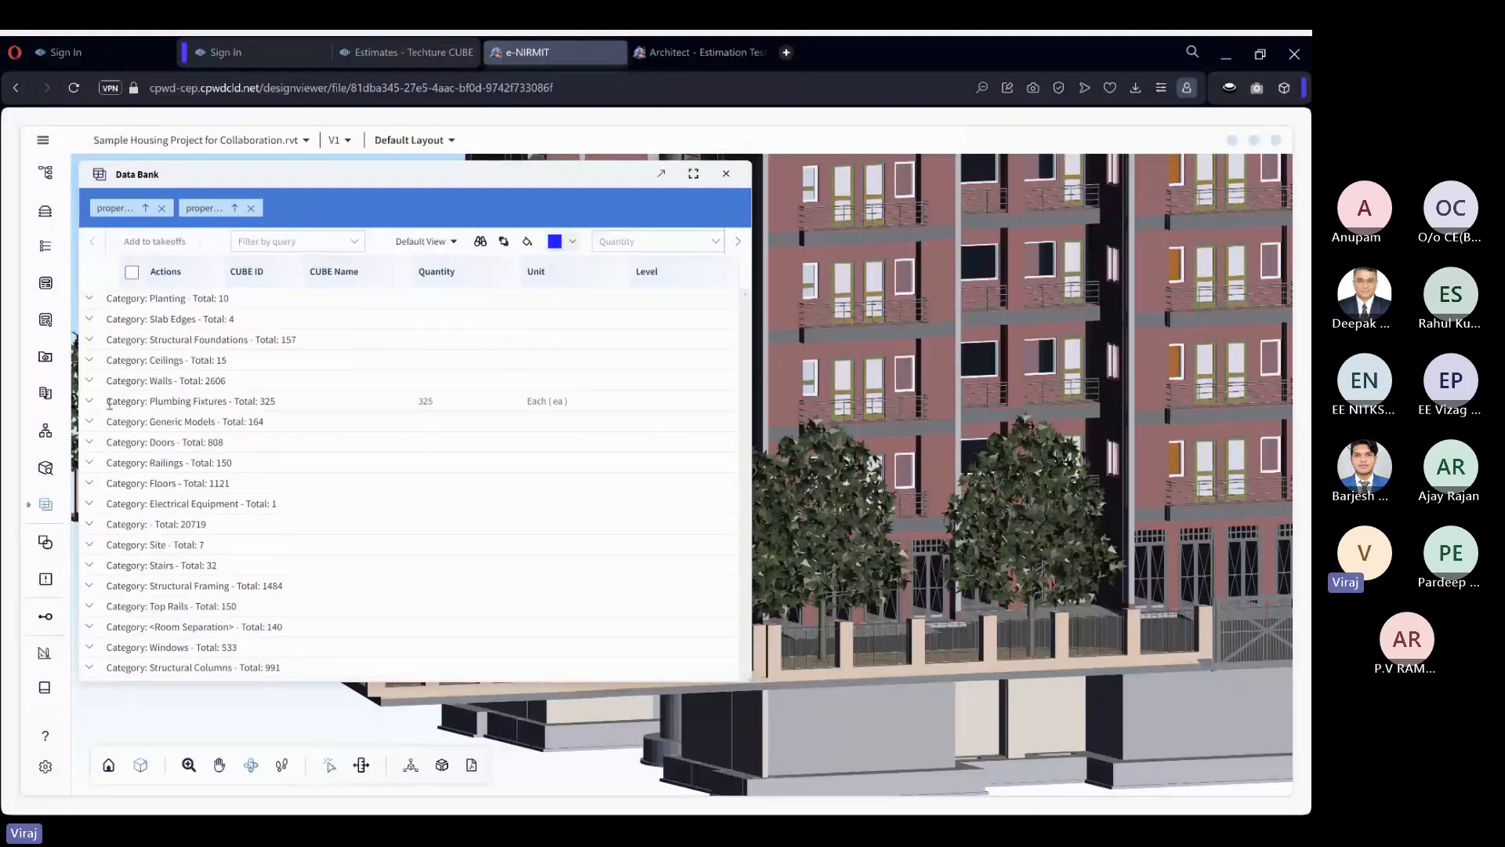
pyautogui.click(92, 403)
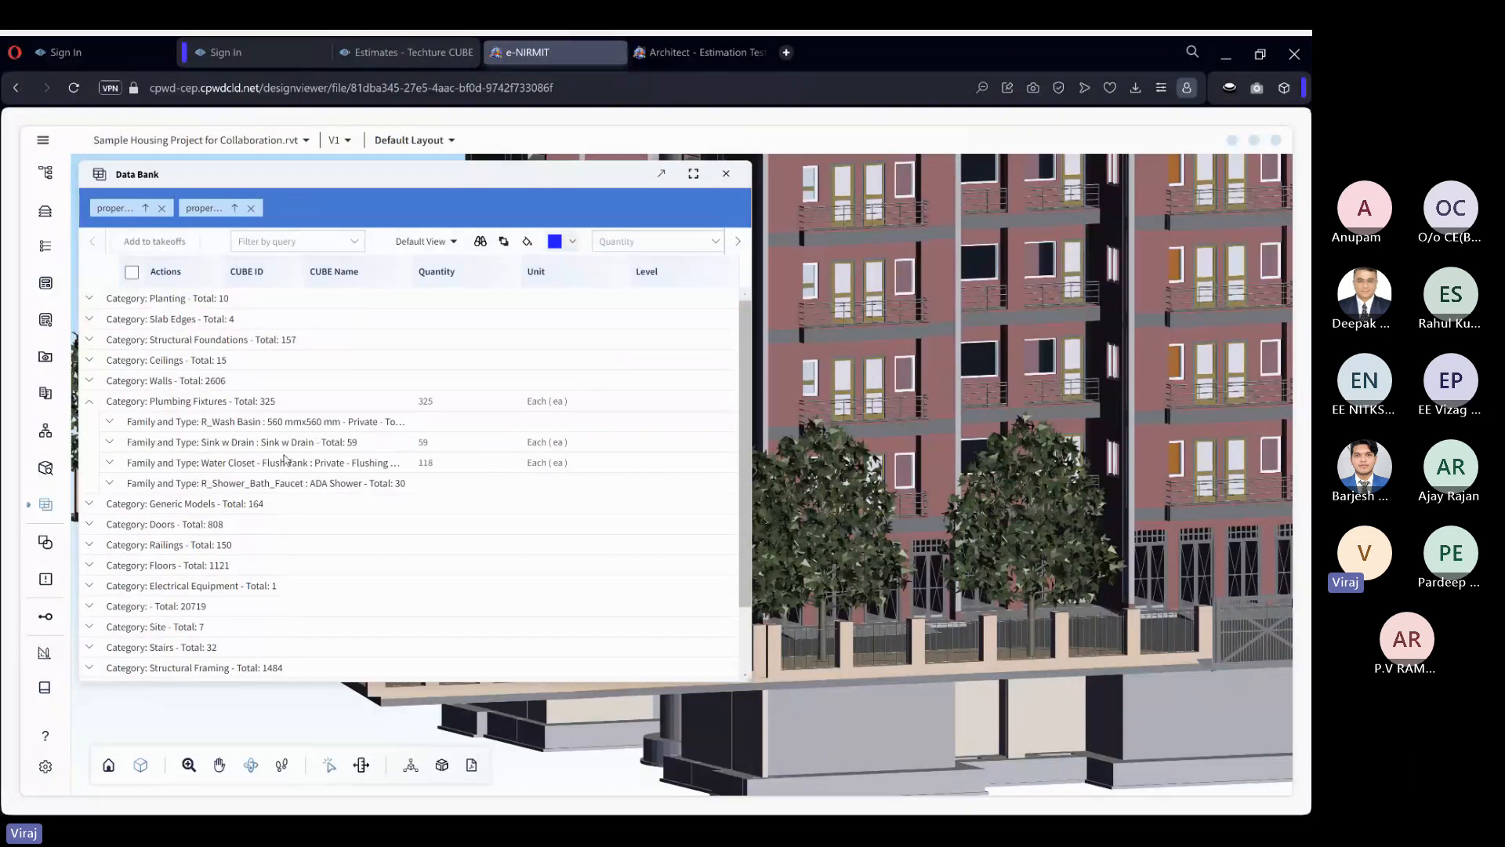
pyautogui.click(111, 466)
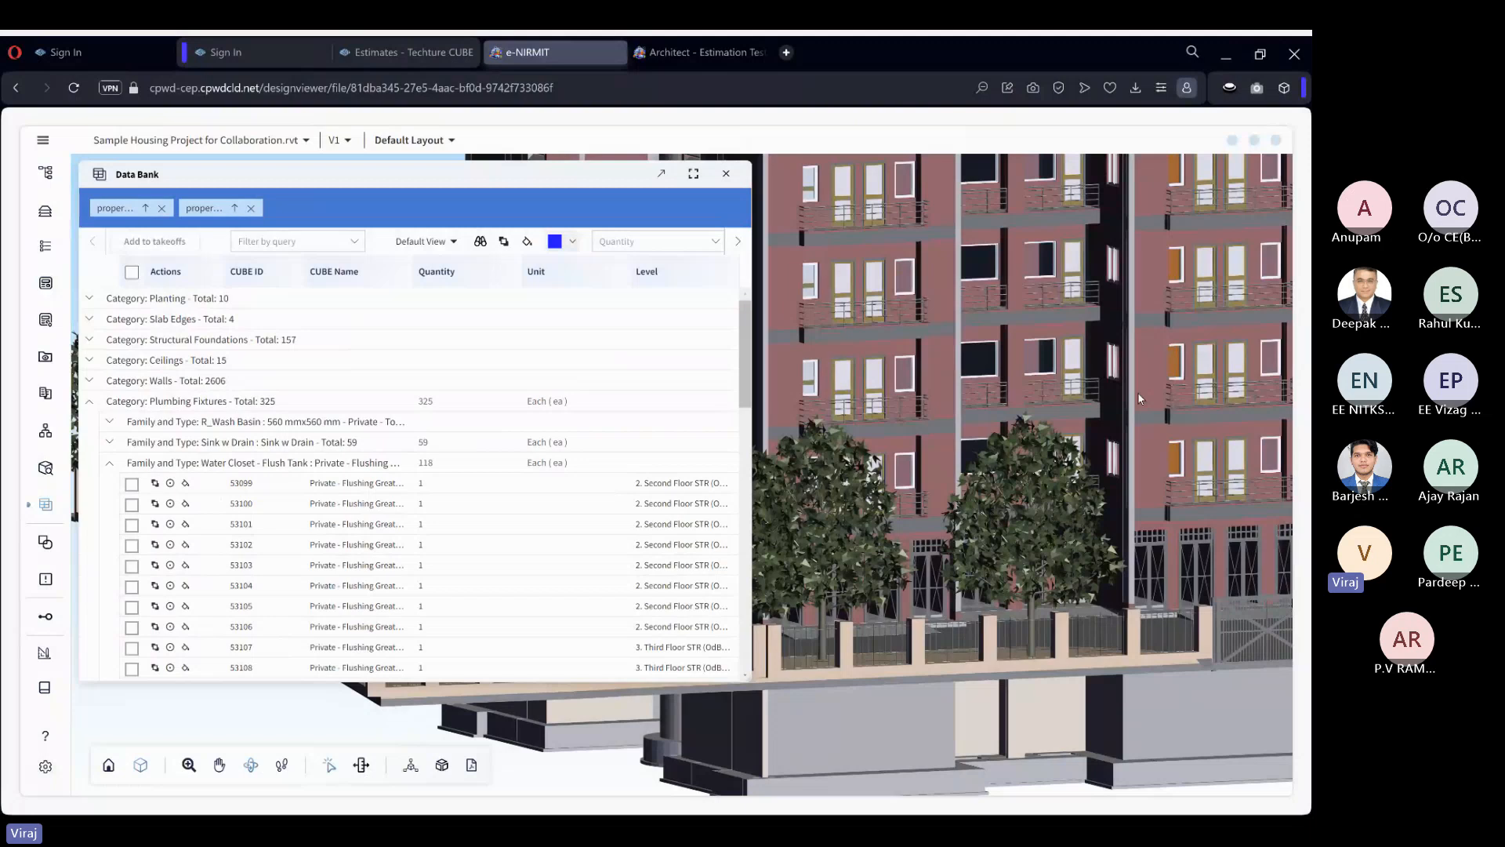
pyautogui.scroll(-5, 1139, 398)
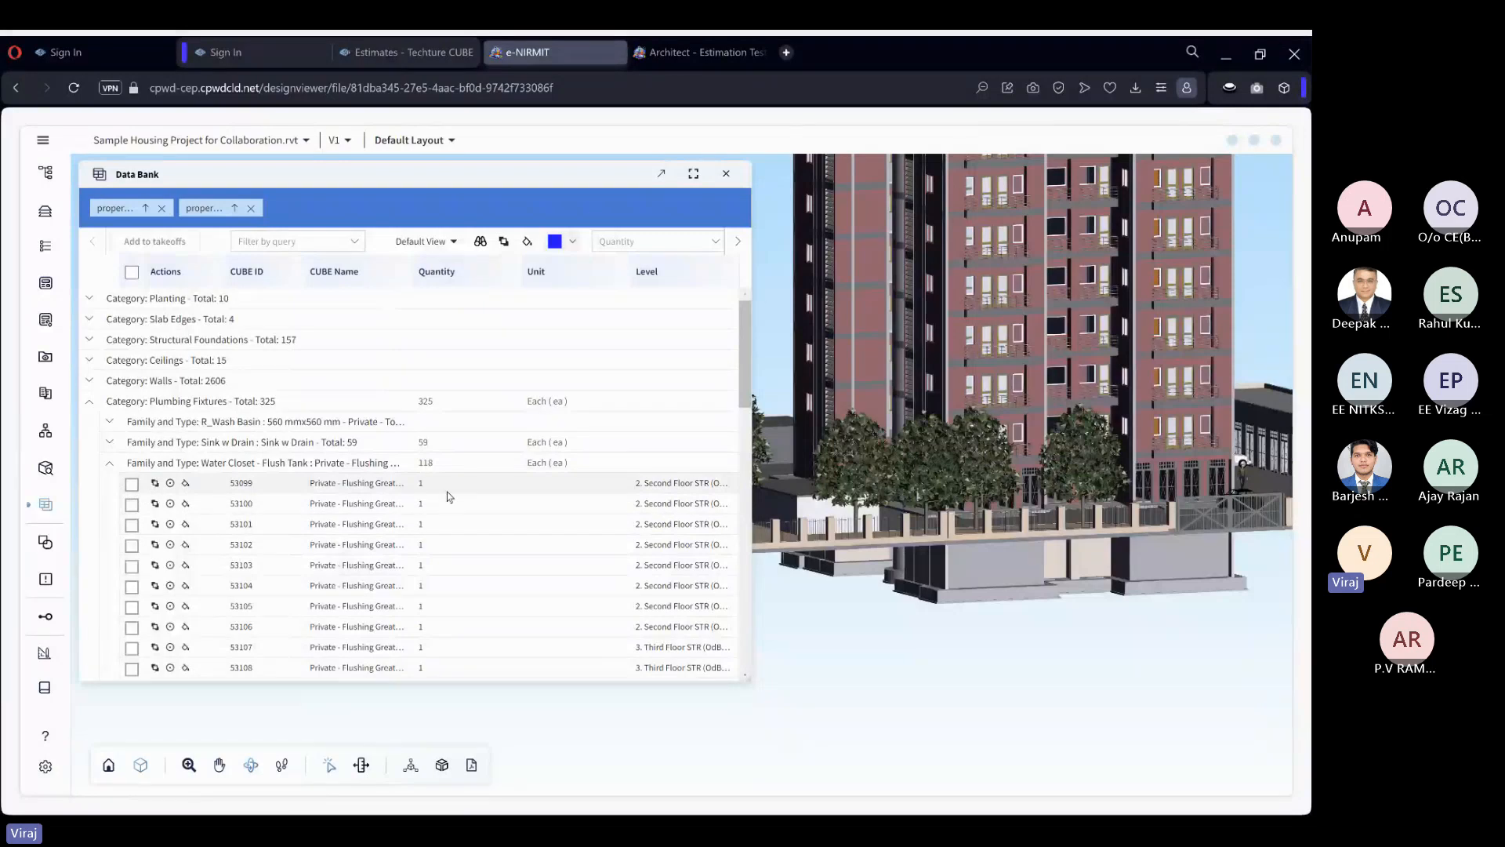
# Assign the unit Each (ea) to the first water closet element, CUBE ID 53099, in the Data Bank.
pyautogui.click(132, 483)
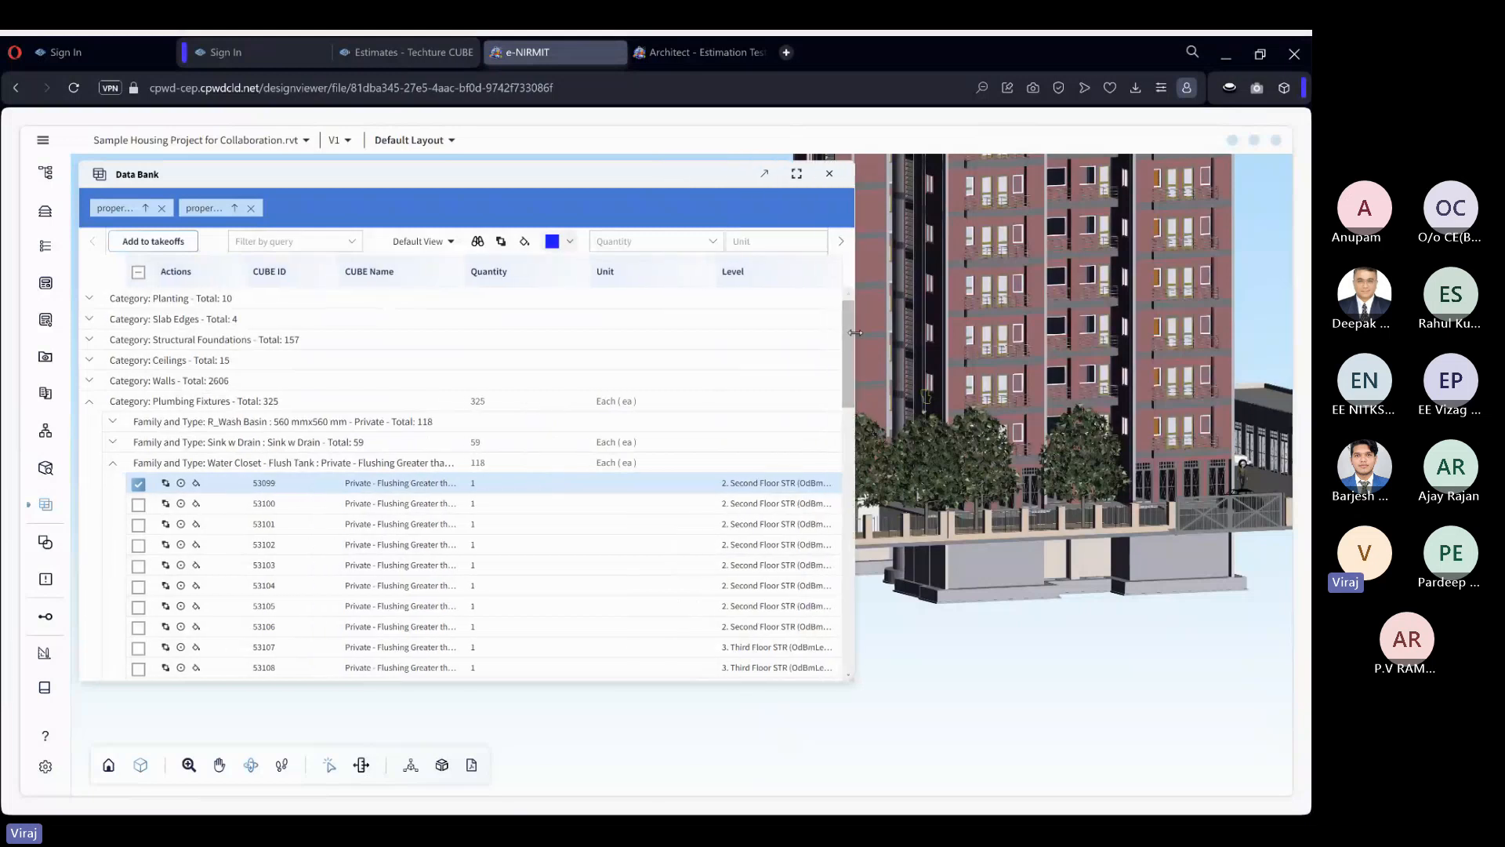
pyautogui.click(776, 246)
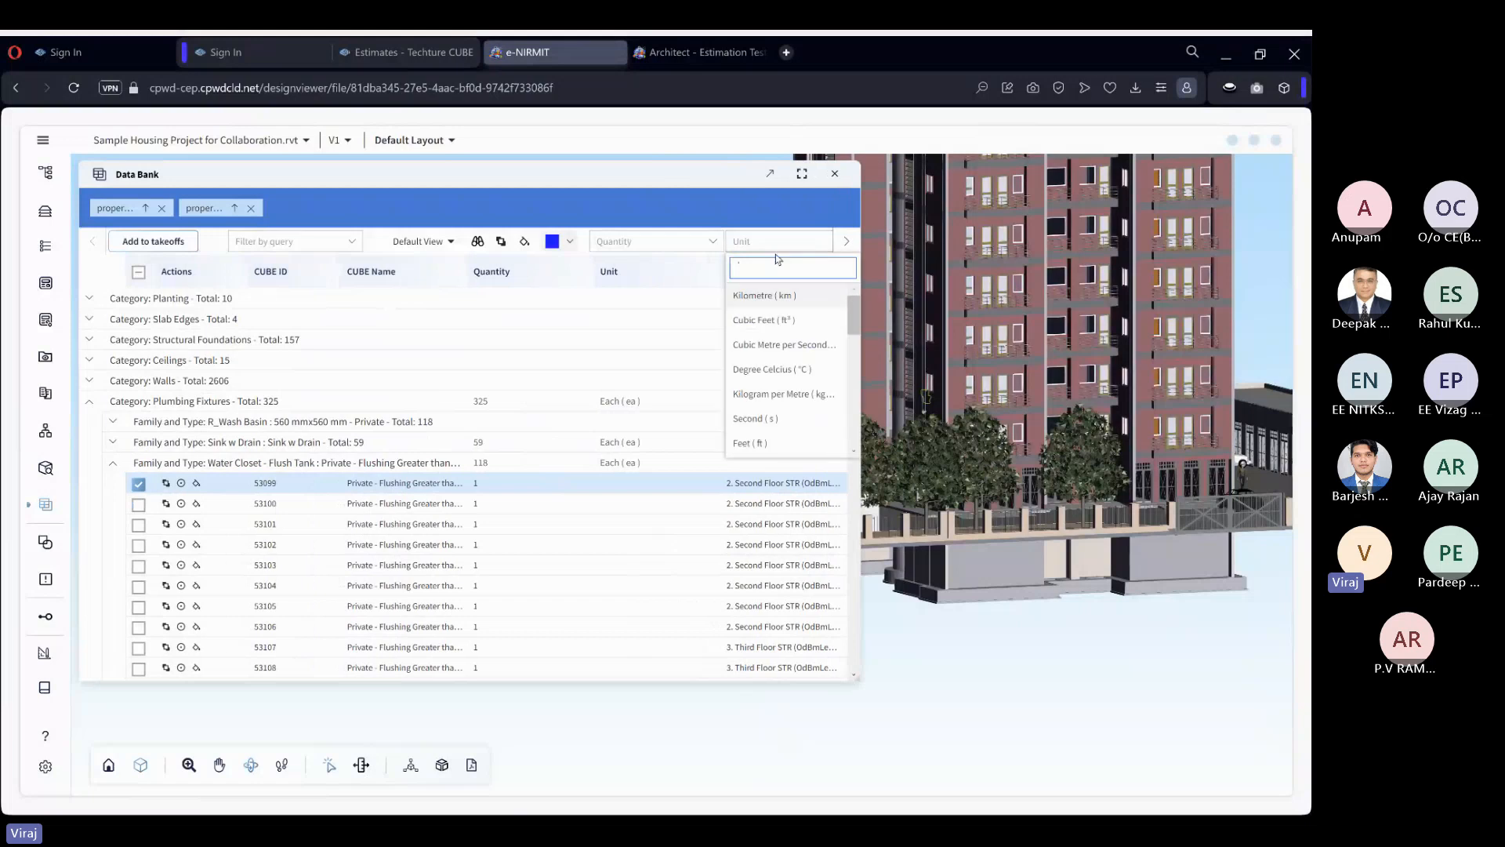
pyautogui.write('each')
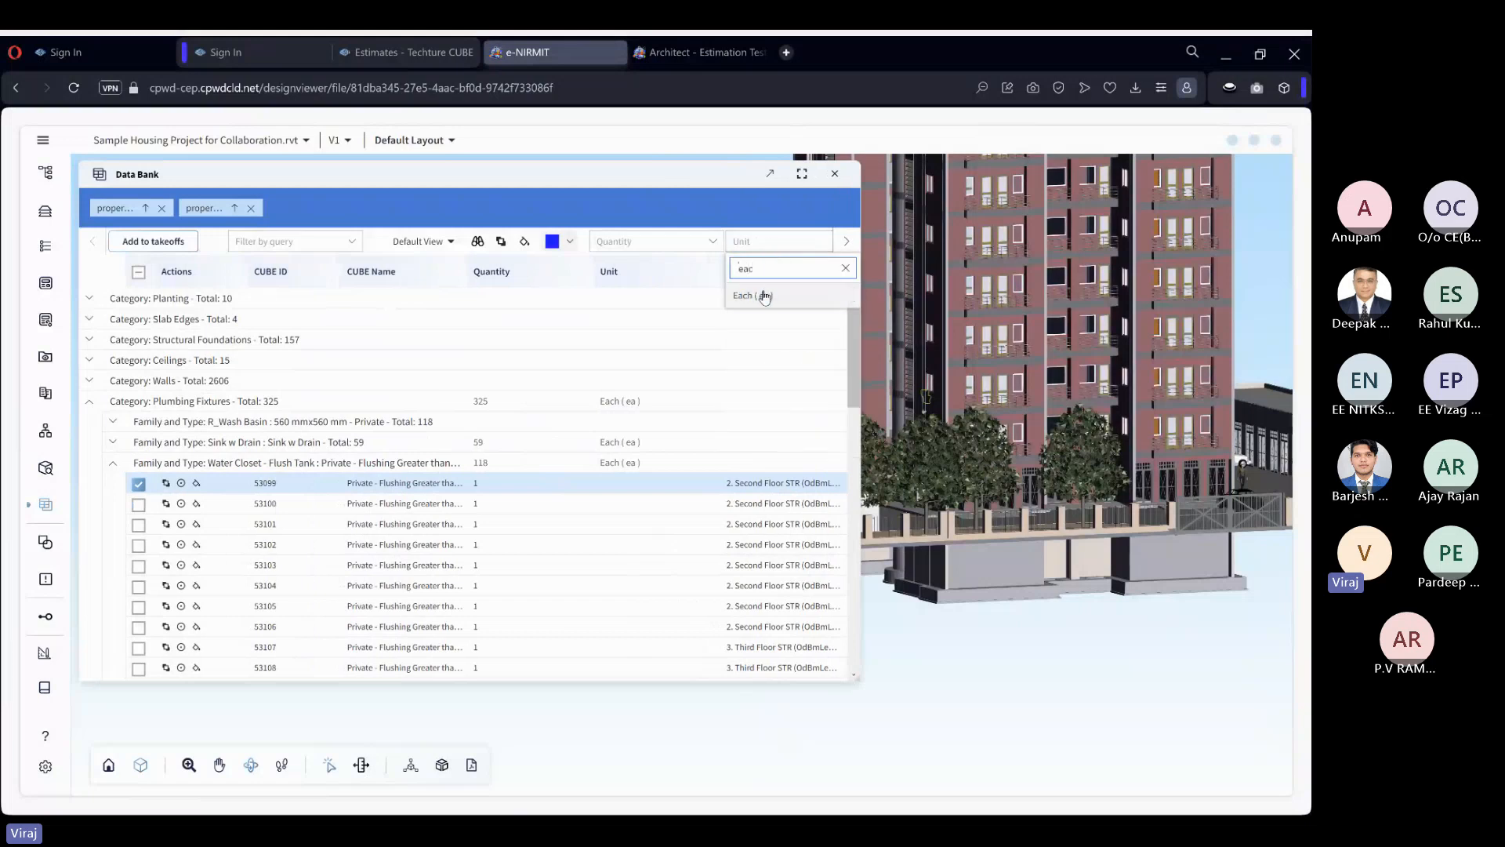
pyautogui.click(766, 296)
pyautogui.moveTo(857, 355); pyautogui.dragTo(1017, 356)
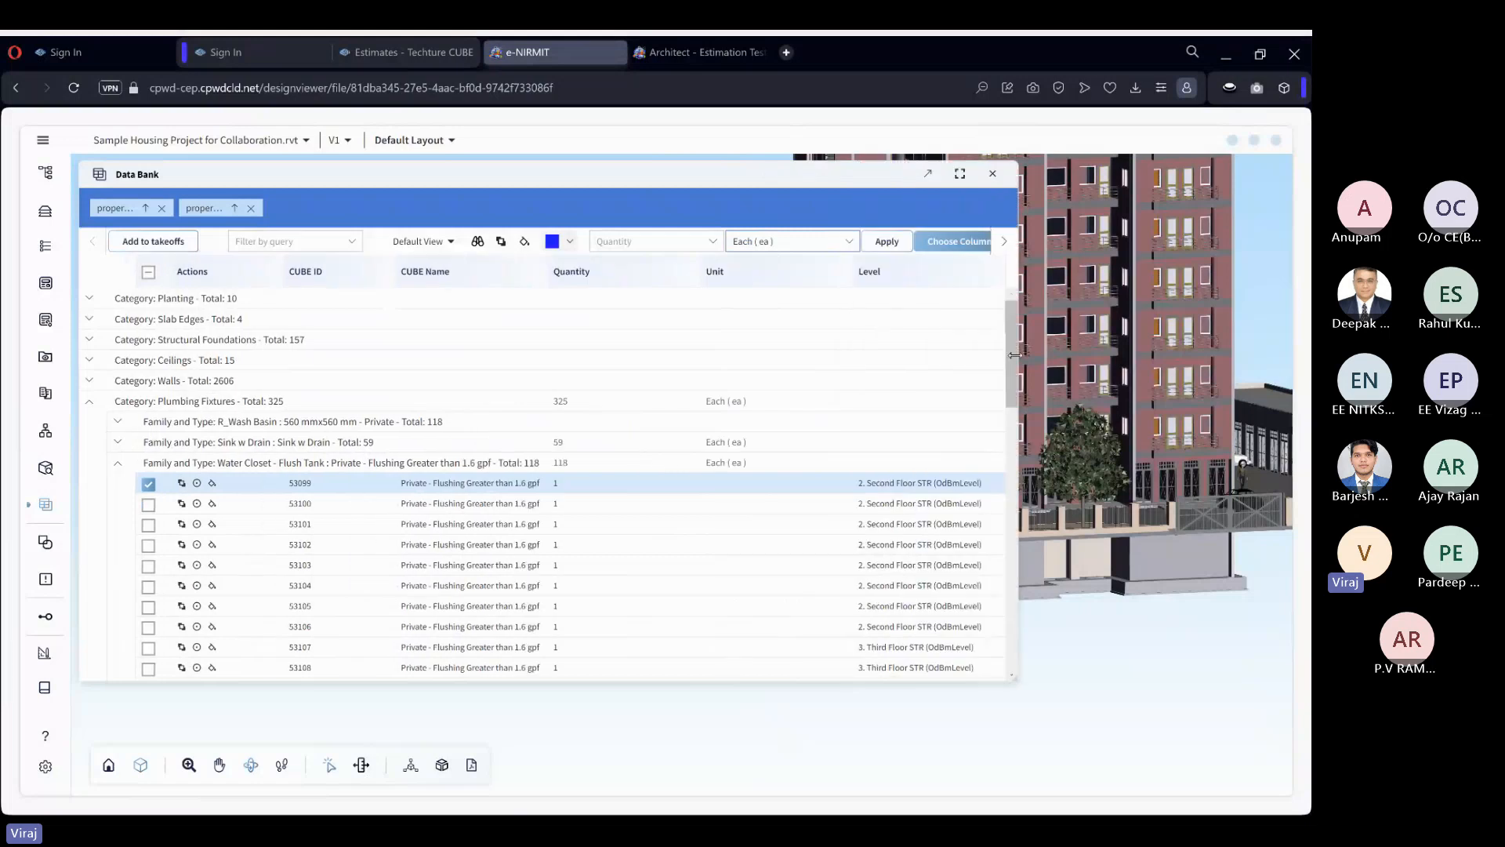
pyautogui.click(890, 242)
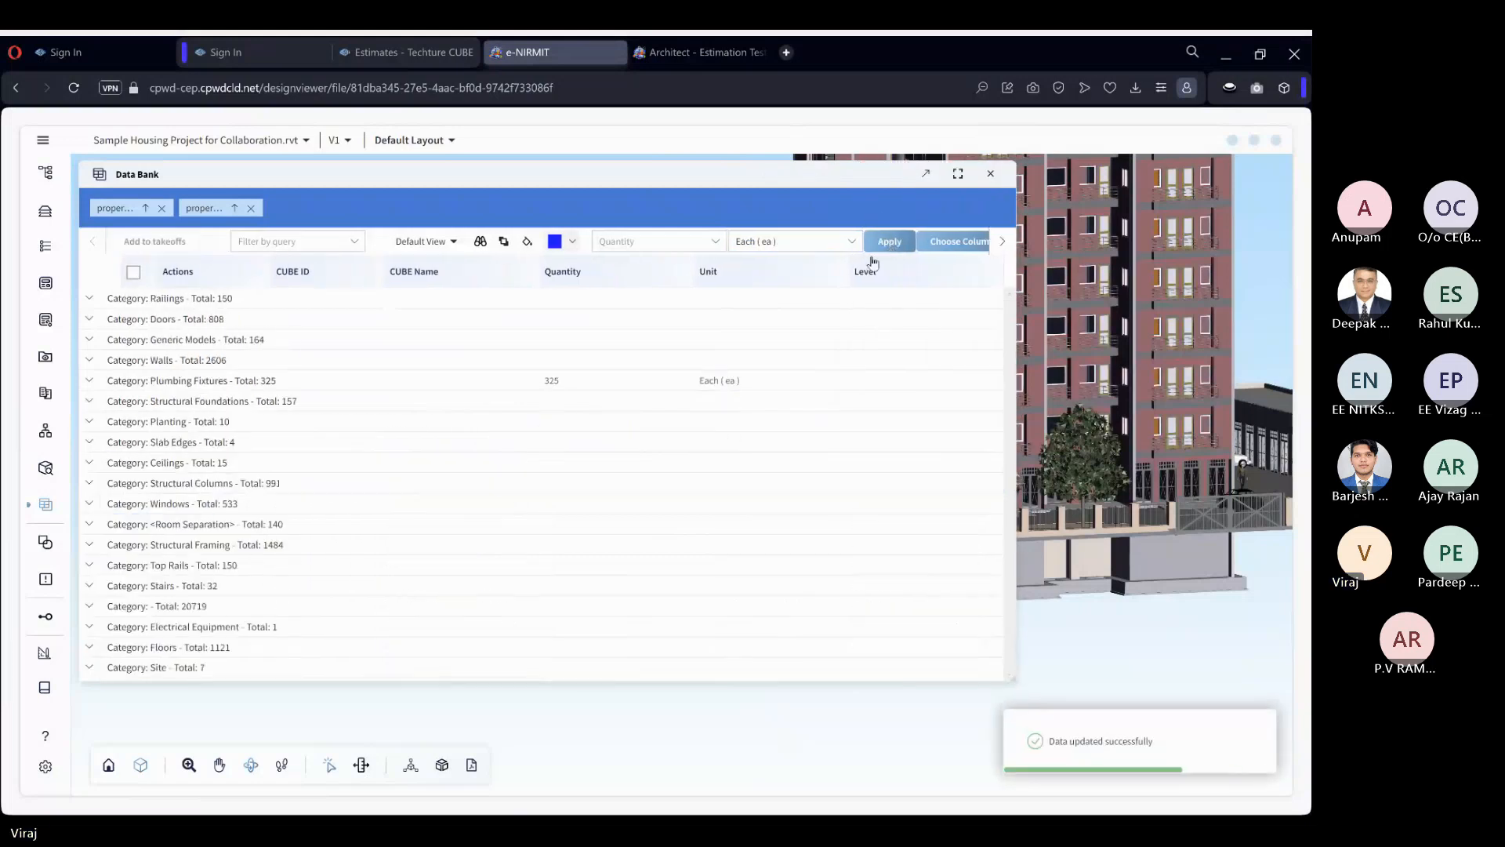
# Expand the Water Closet group under Plumbing Fixtures again and select element 53099.
pyautogui.click(90, 382)
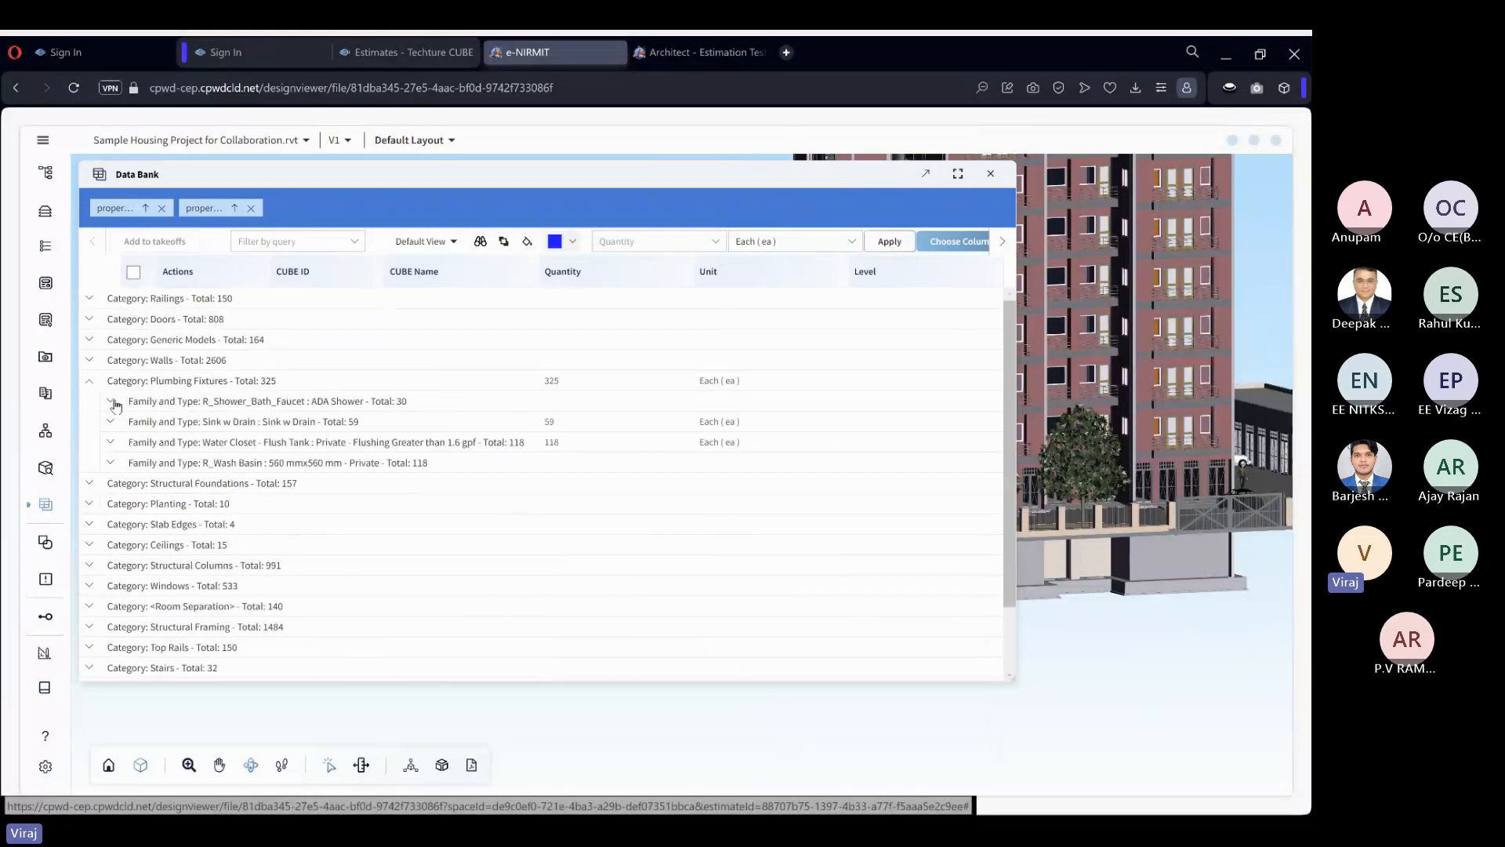
pyautogui.click(116, 445)
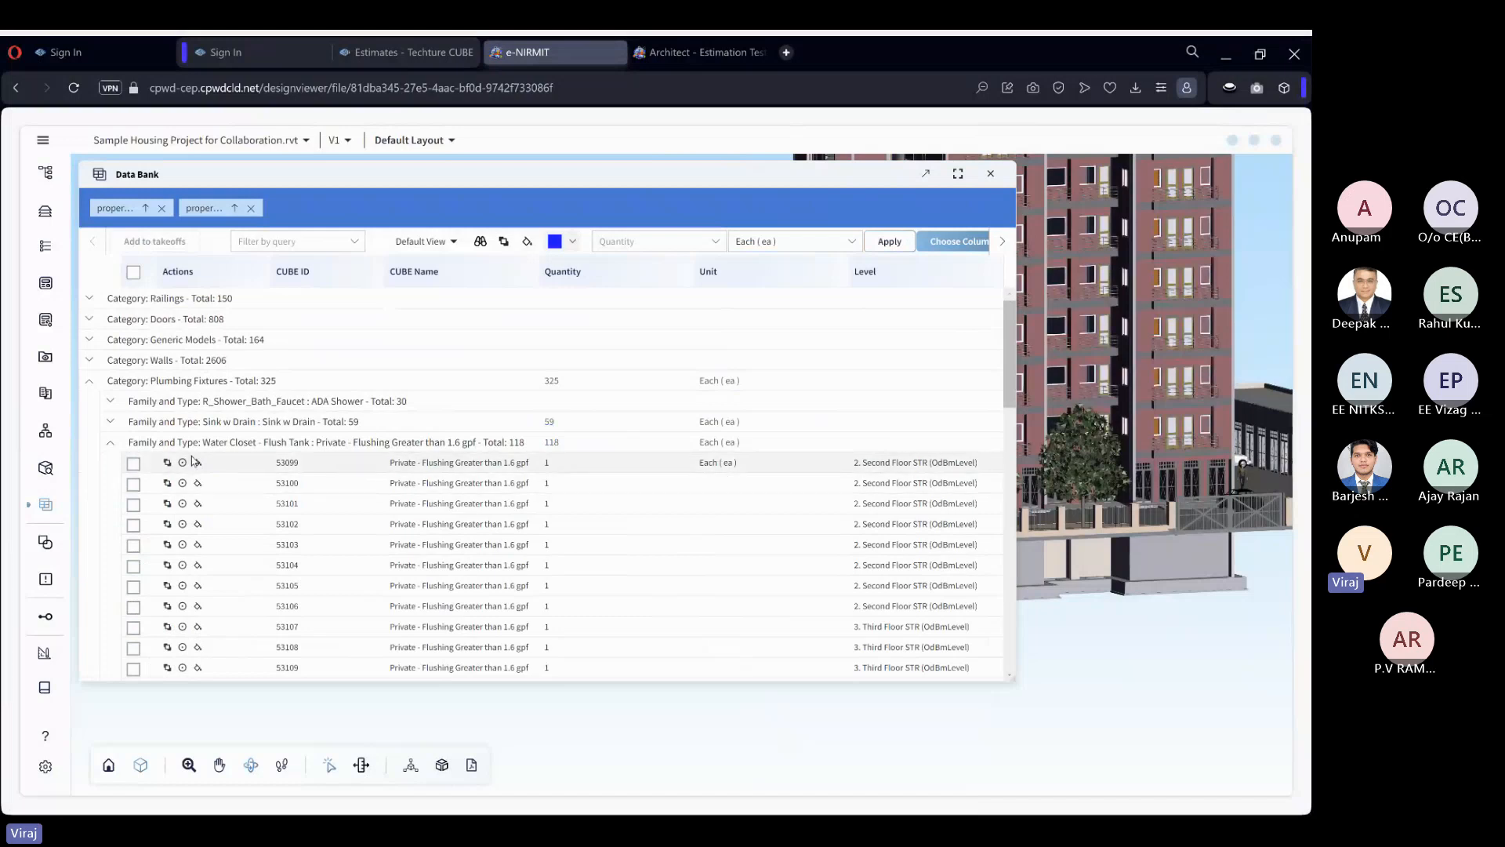
pyautogui.click(134, 463)
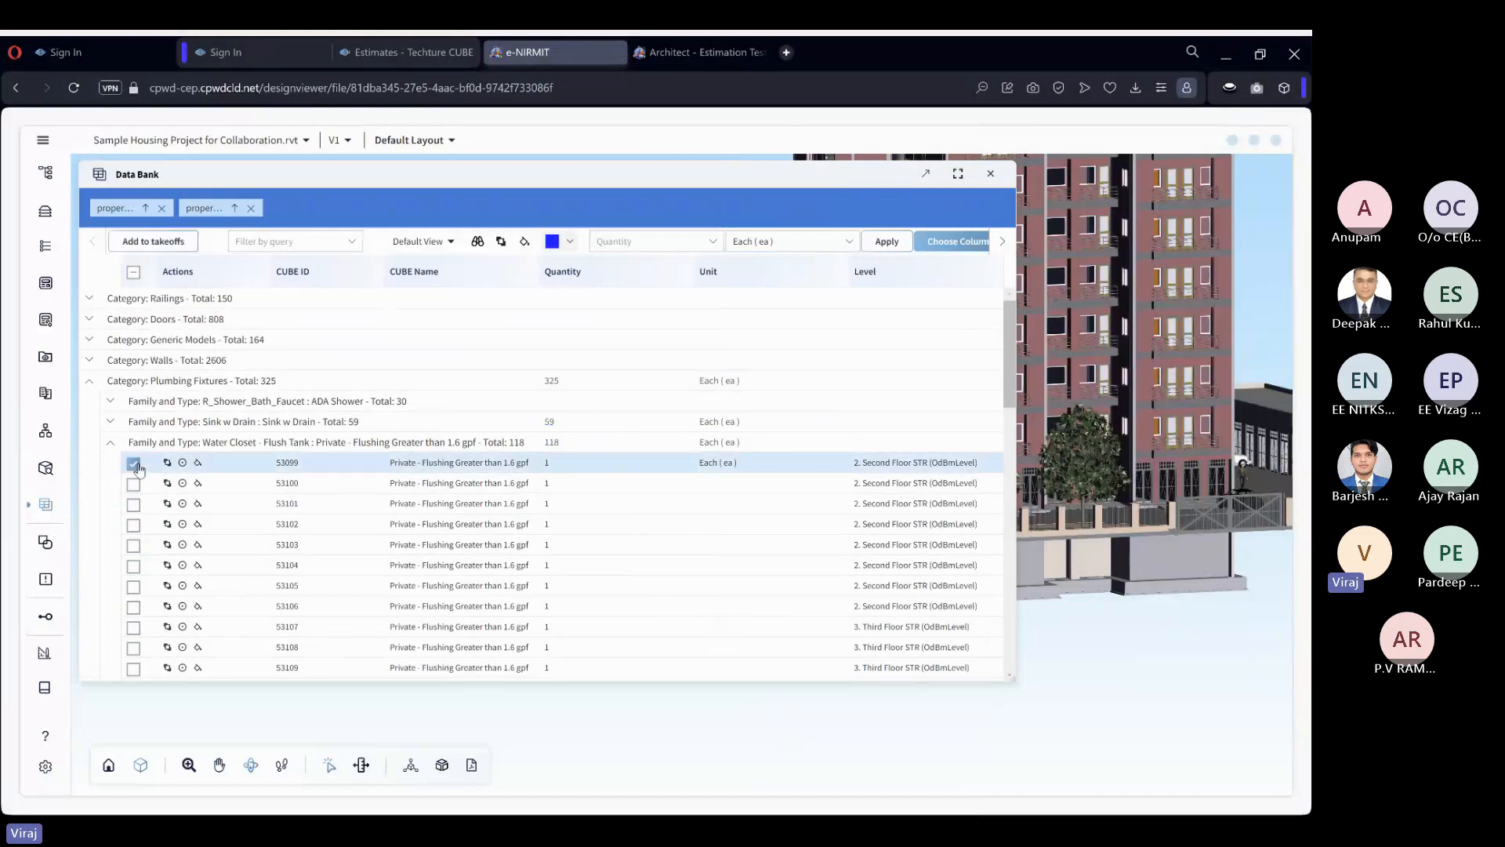
# Create a Count takeoff with Plumbing Fixtures as both name and description, and add the selected water closet to it.
pyautogui.click(184, 245)
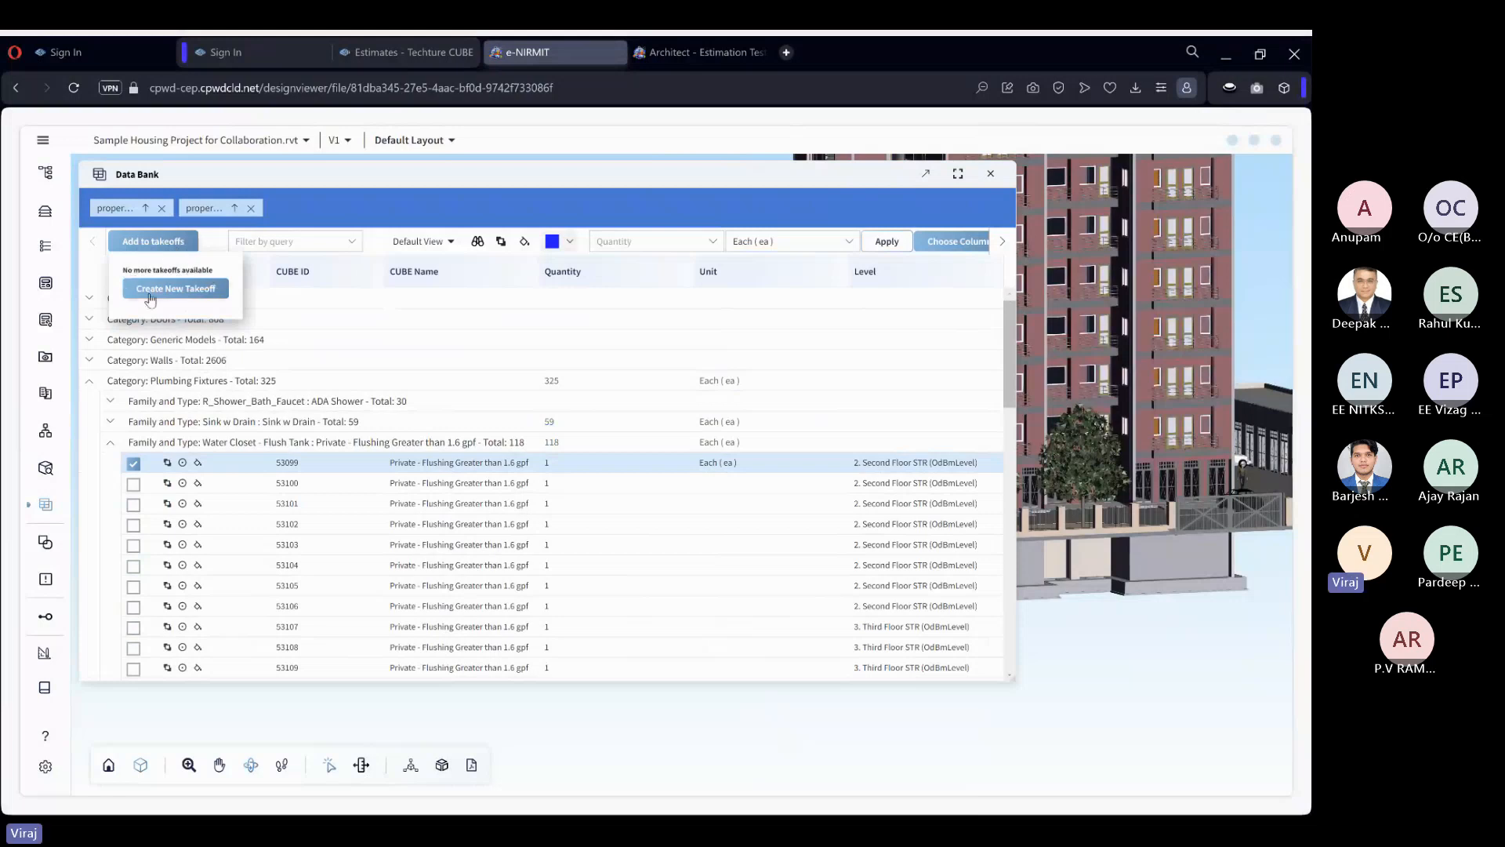
pyautogui.click(205, 295)
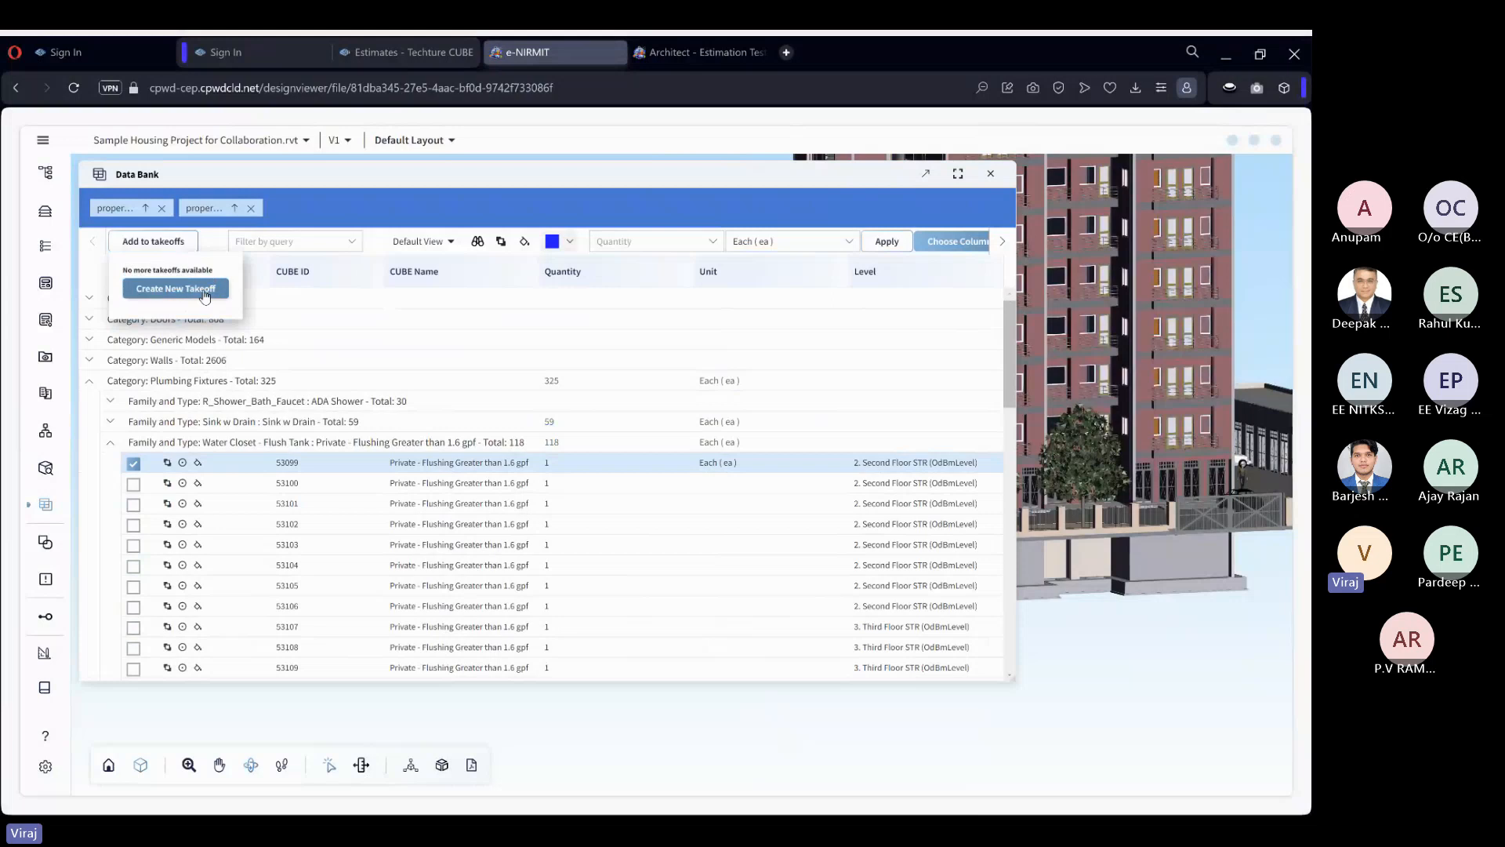
pyautogui.click(615, 411)
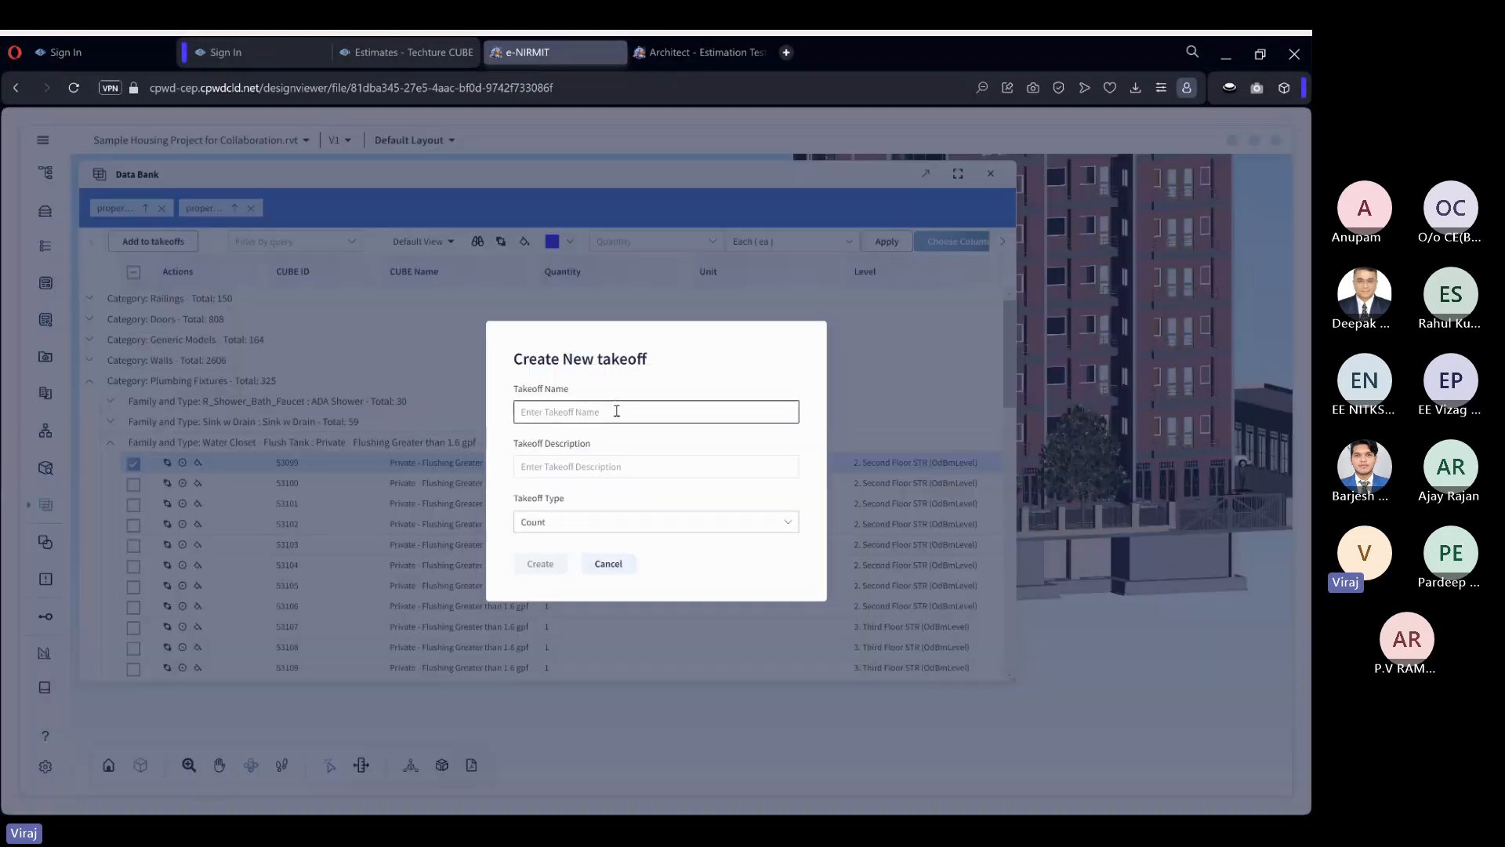
pyautogui.click(584, 524)
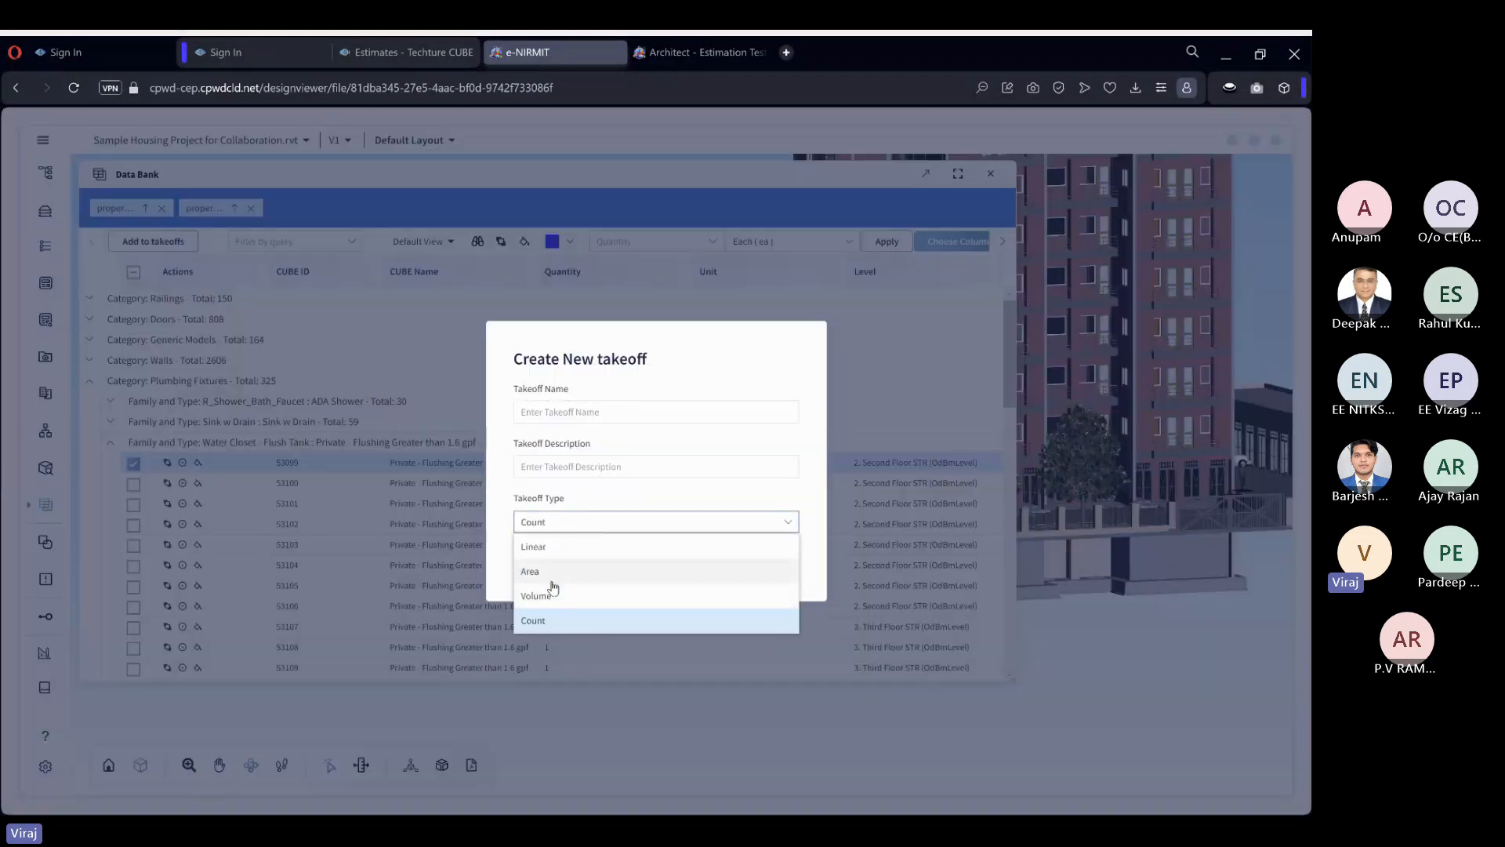
pyautogui.click(578, 524)
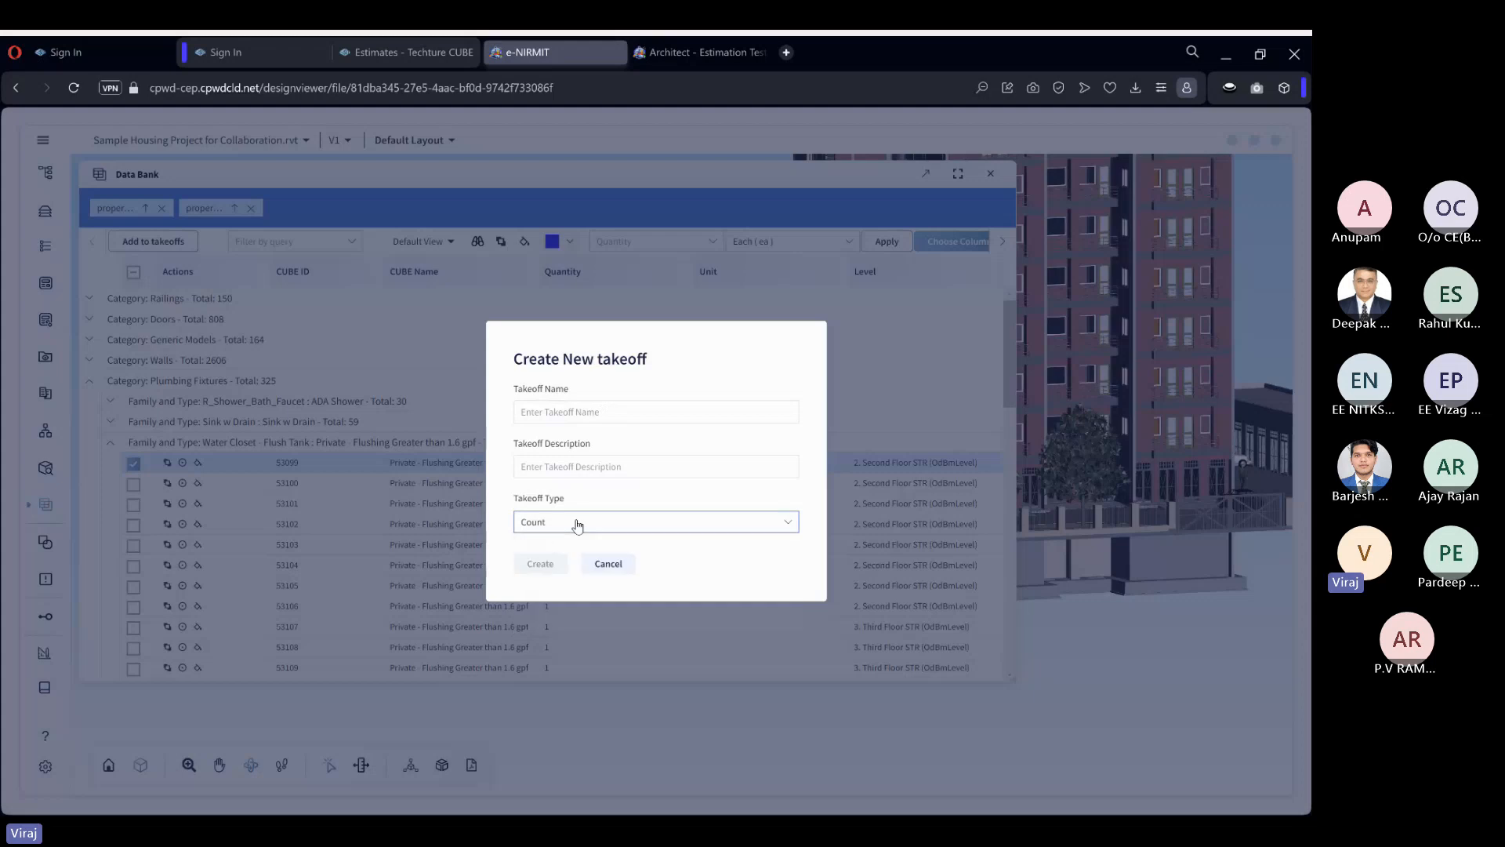
pyautogui.click(601, 408)
pyautogui.write('Pl')
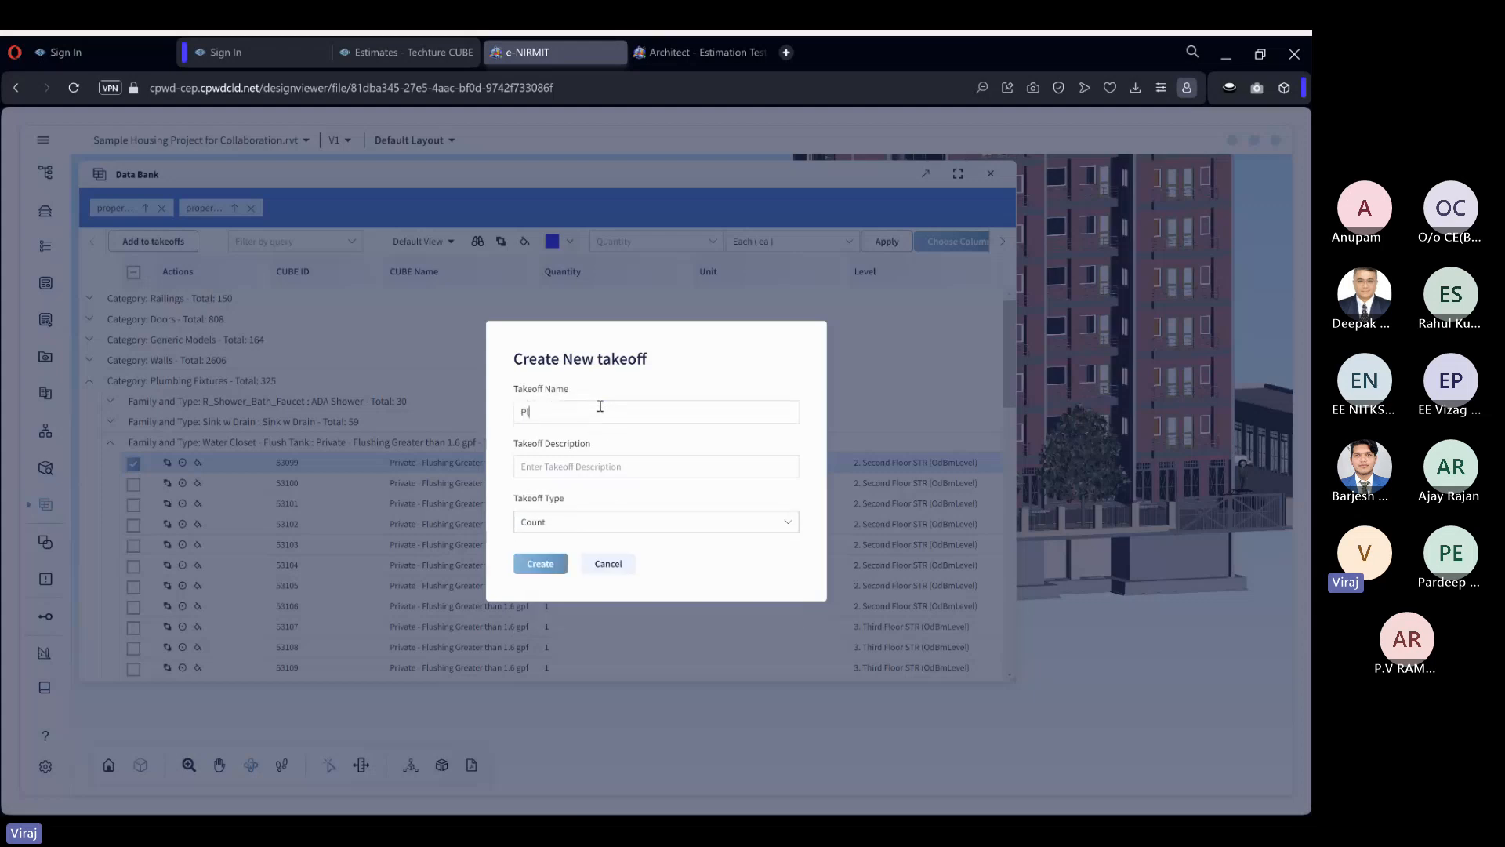
pyautogui.write('umbing Fixtures')
pyautogui.hotkey('ctrl', 'a')
pyautogui.hotkey('ctrl', 'c')
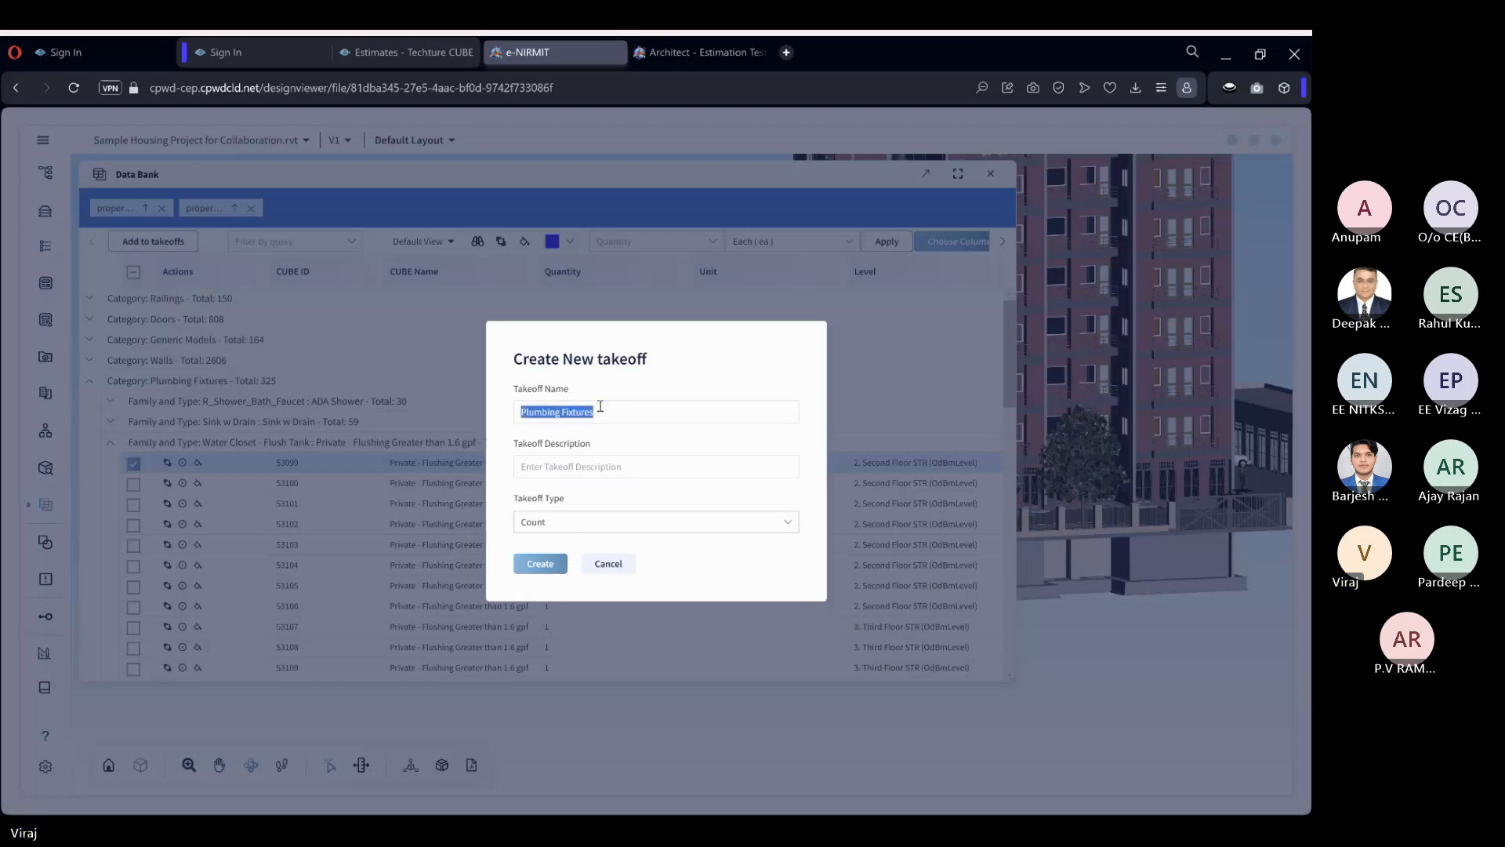
pyautogui.click(594, 466)
pyautogui.hotkey('ctrl', 'v')
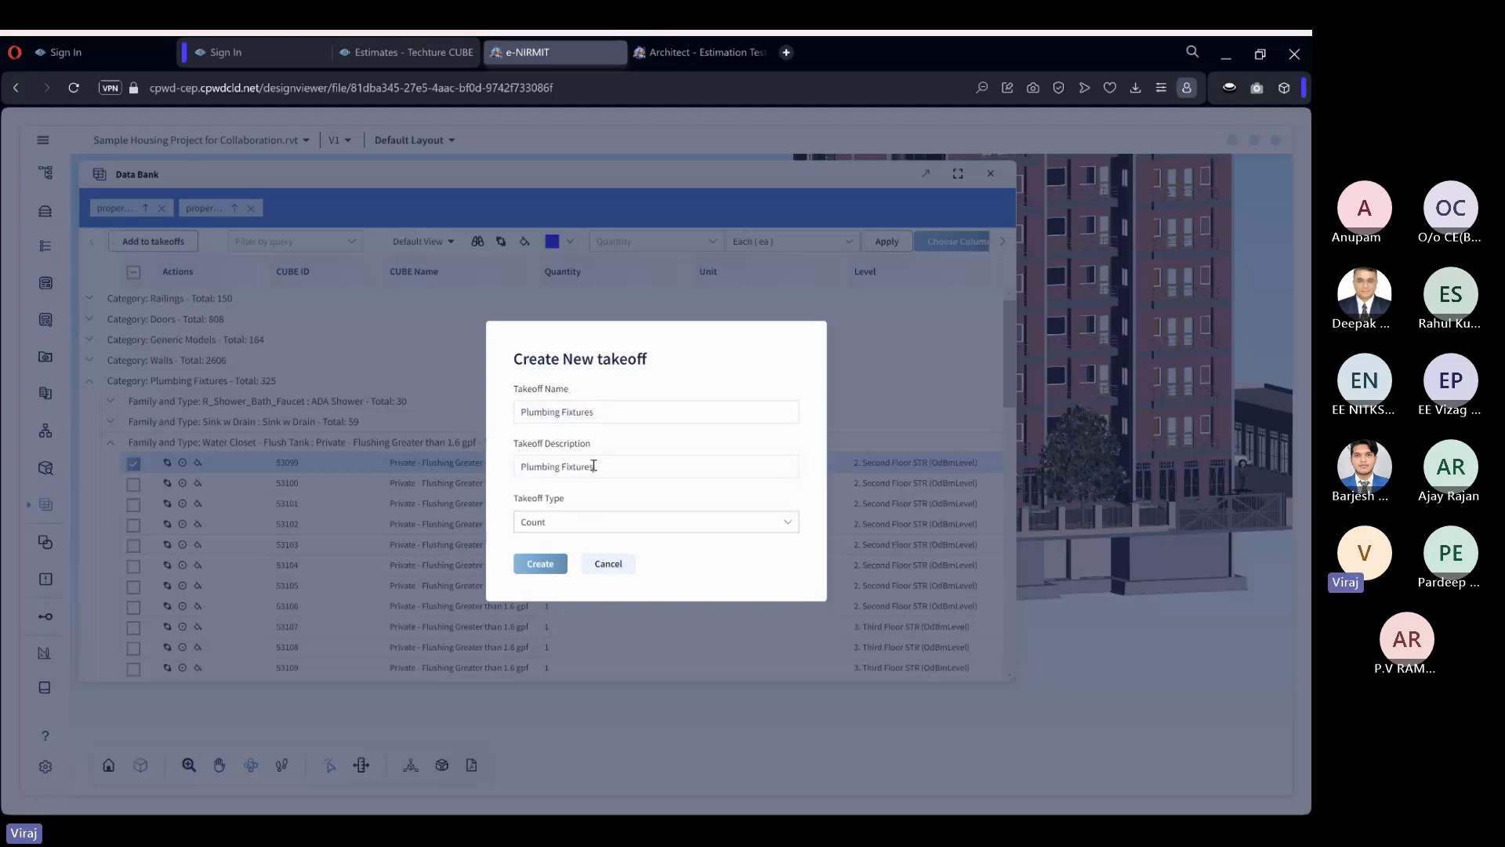
pyautogui.click(541, 564)
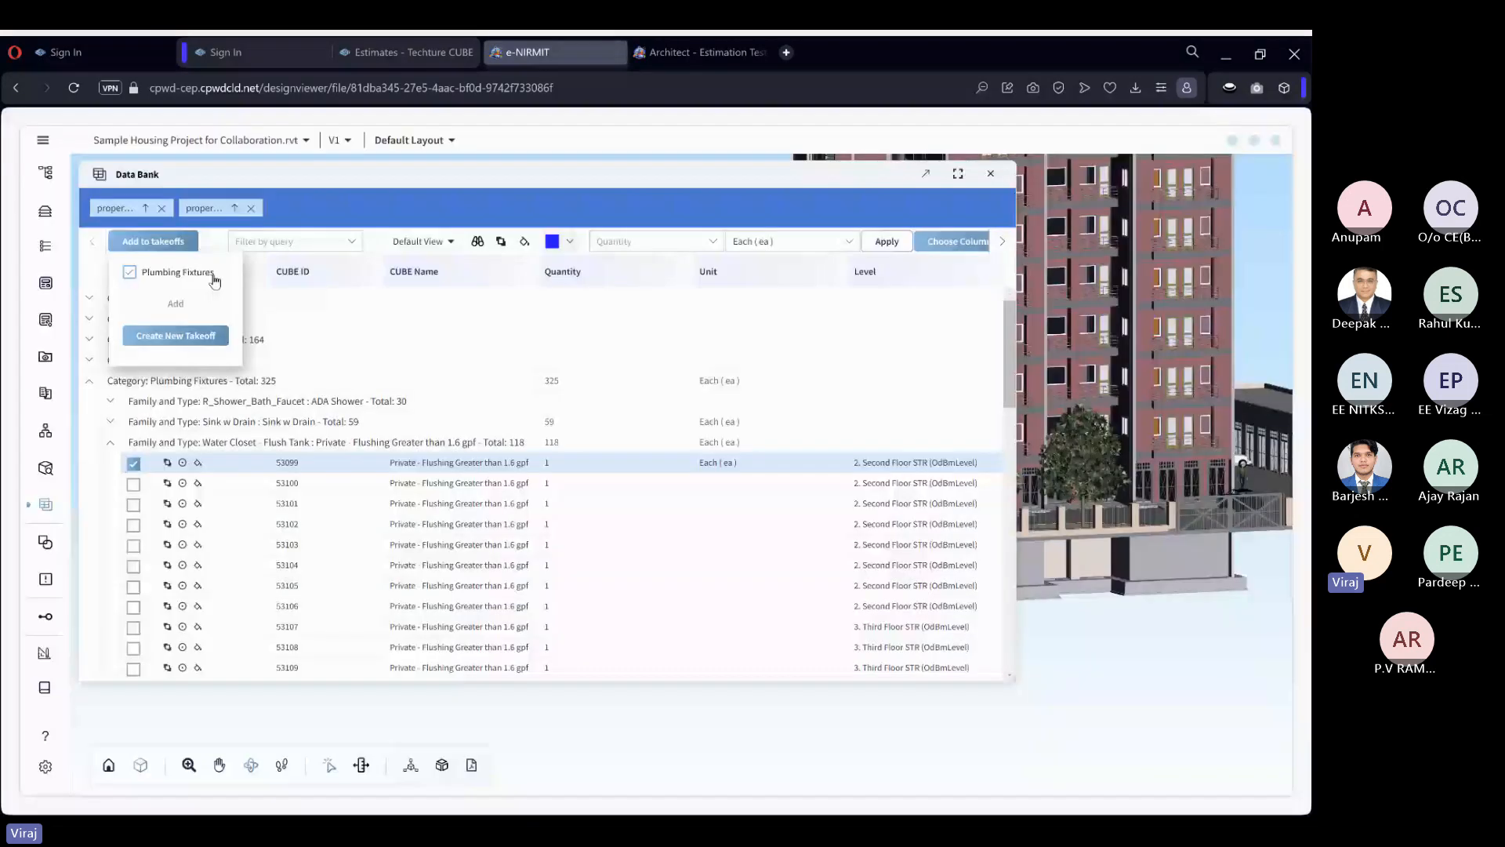
pyautogui.click(213, 276)
pyautogui.click(175, 303)
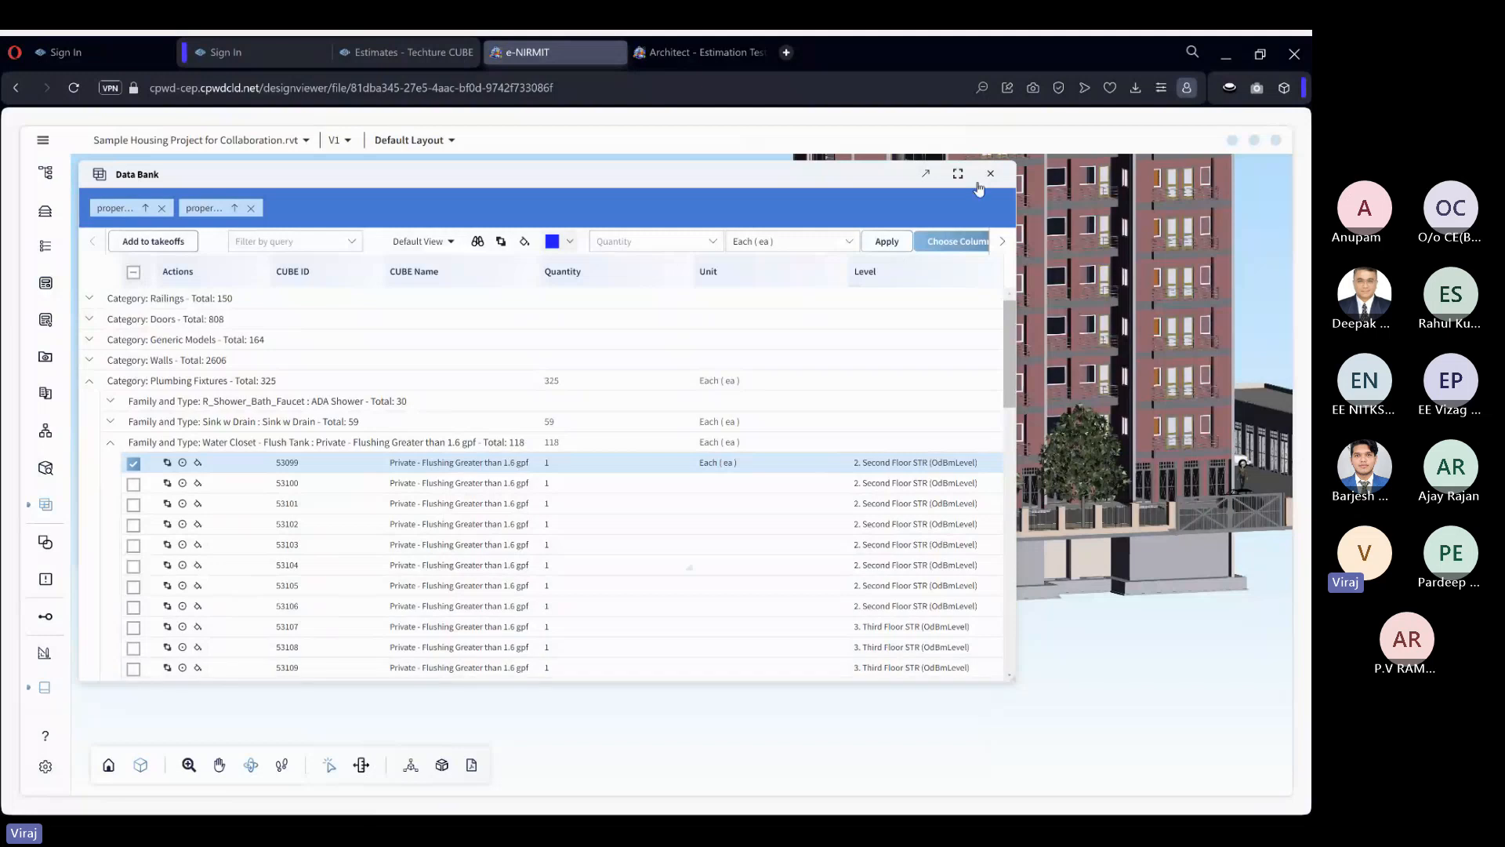
# Dock the Data Bank below the model and the Takeoffs window beside the model view.
pyautogui.moveTo(854, 181); pyautogui.dragTo(687, 512)
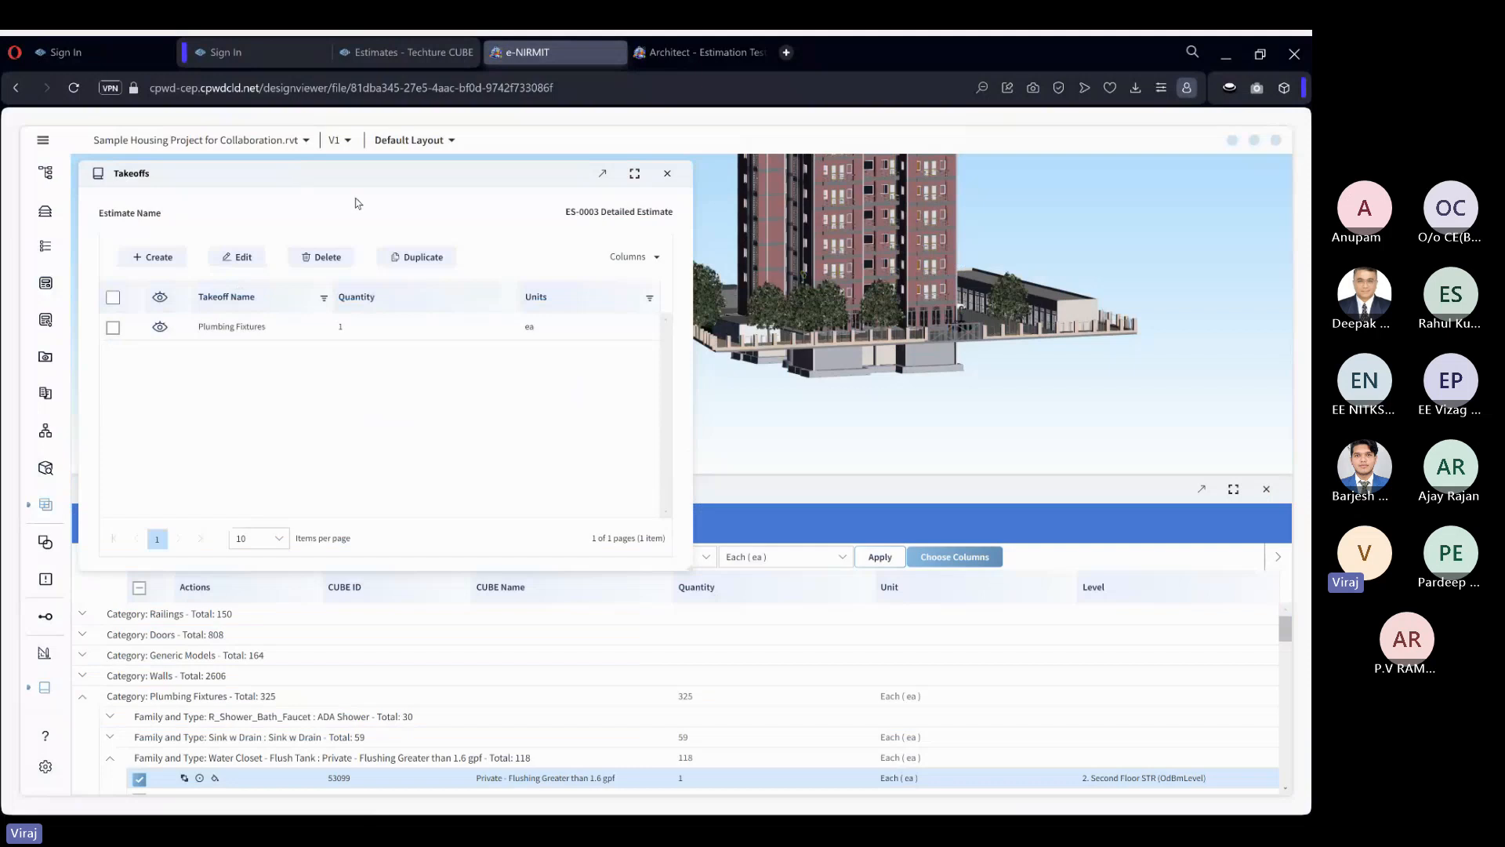
pyautogui.moveTo(354, 202); pyautogui.dragTo(598, 306)
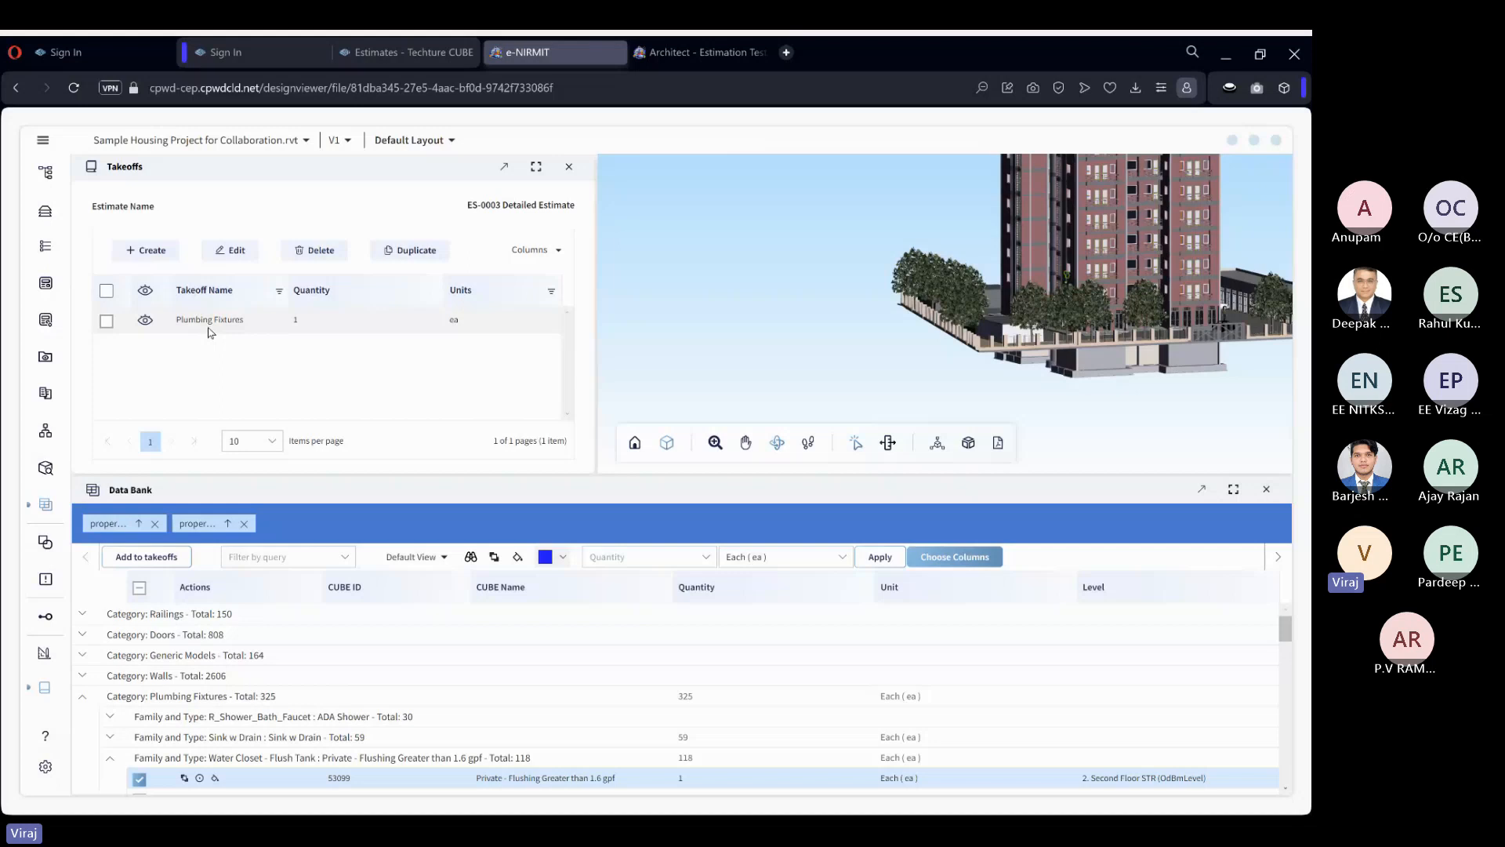
pyautogui.click(159, 560)
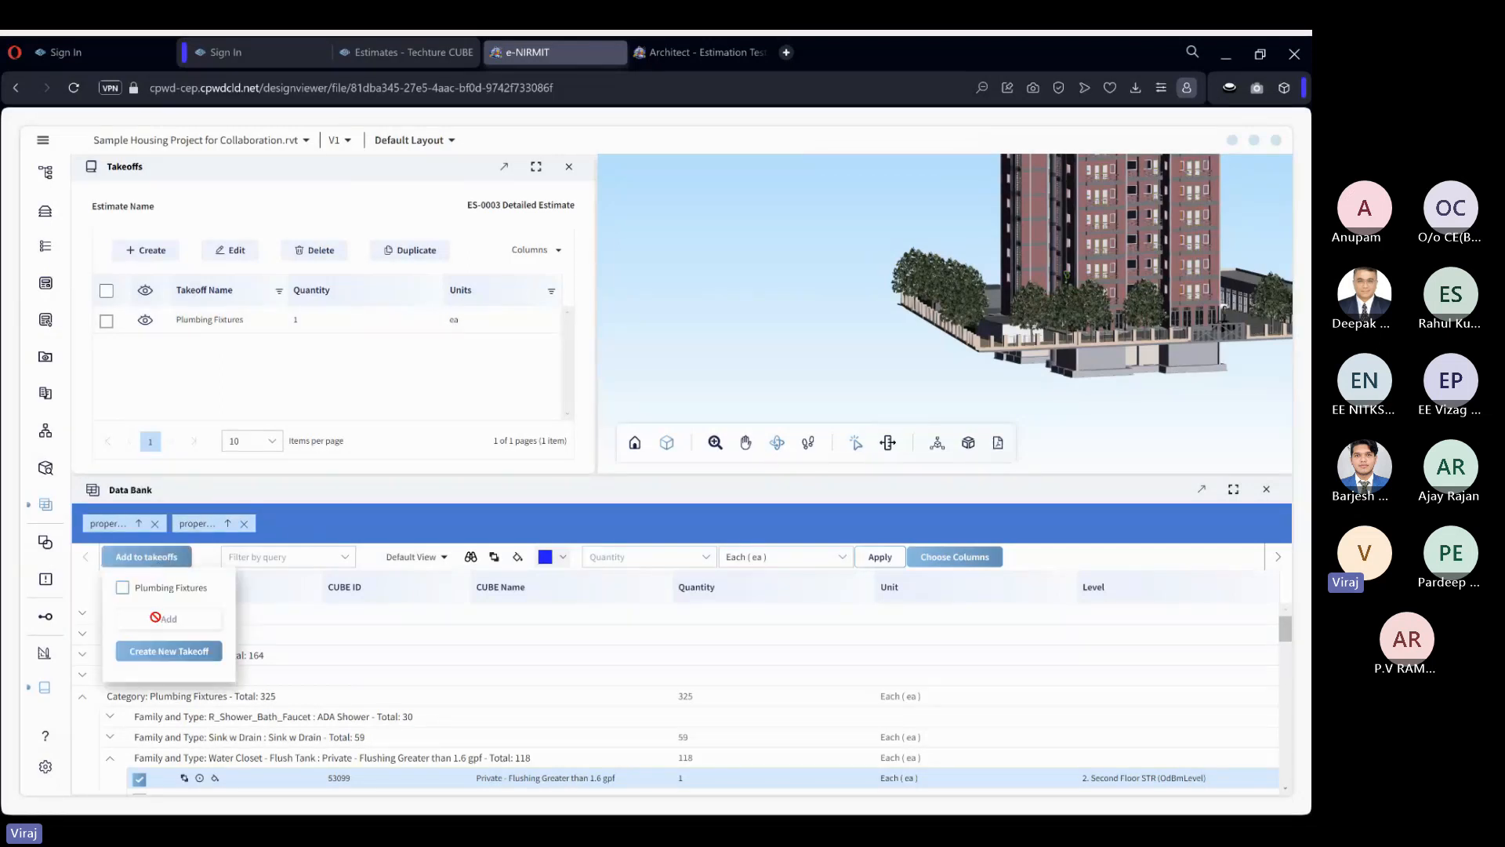
pyautogui.click(171, 558)
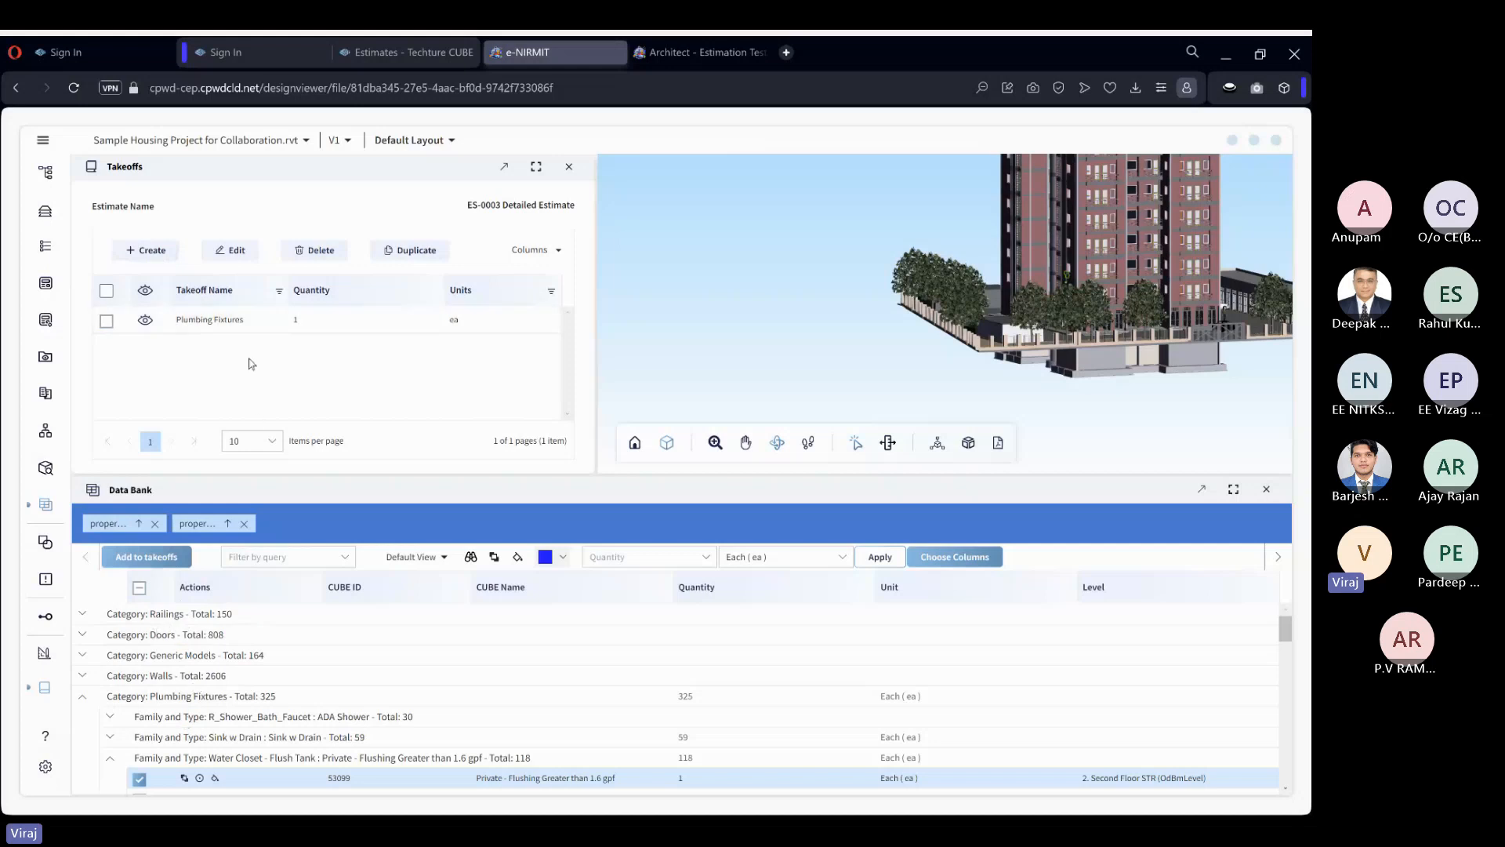
# Open the Plumbing Fixtures takeoff and review its details, measurement entries and unit.
pyautogui.click(228, 319)
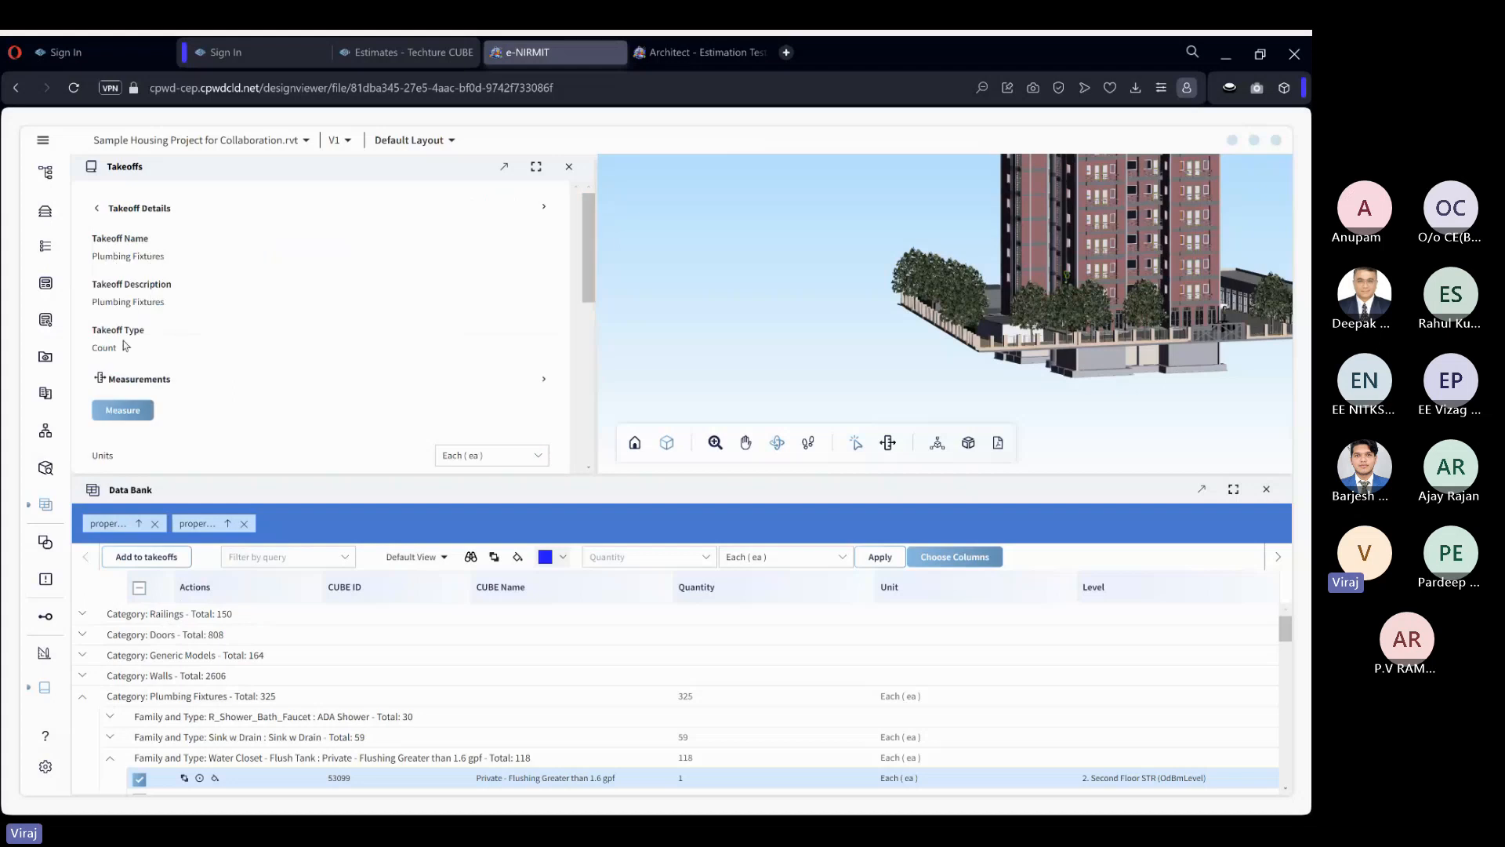
pyautogui.scroll(-2, 235, 353)
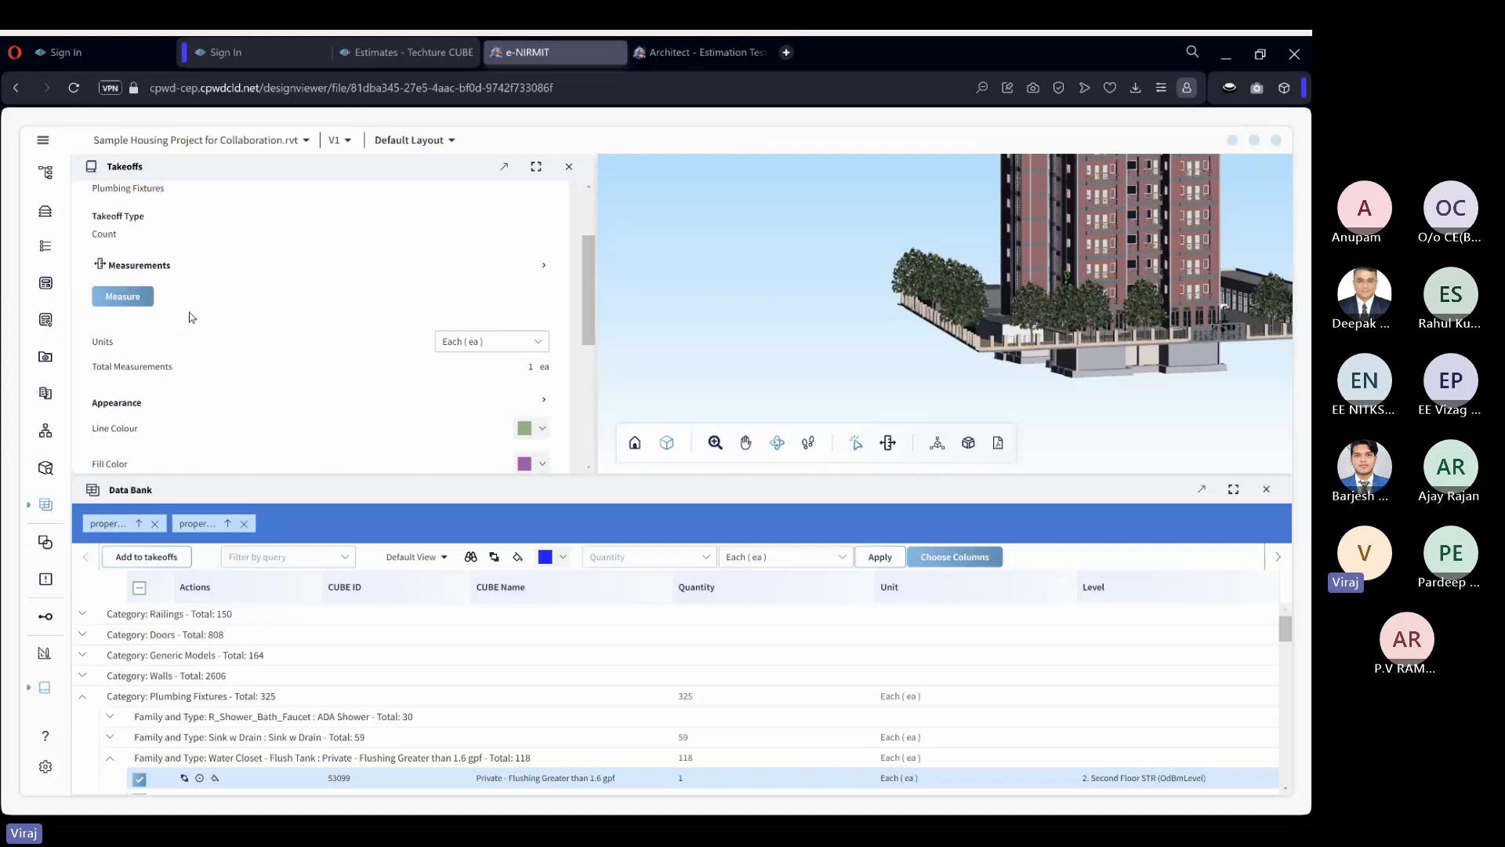
pyautogui.click(148, 300)
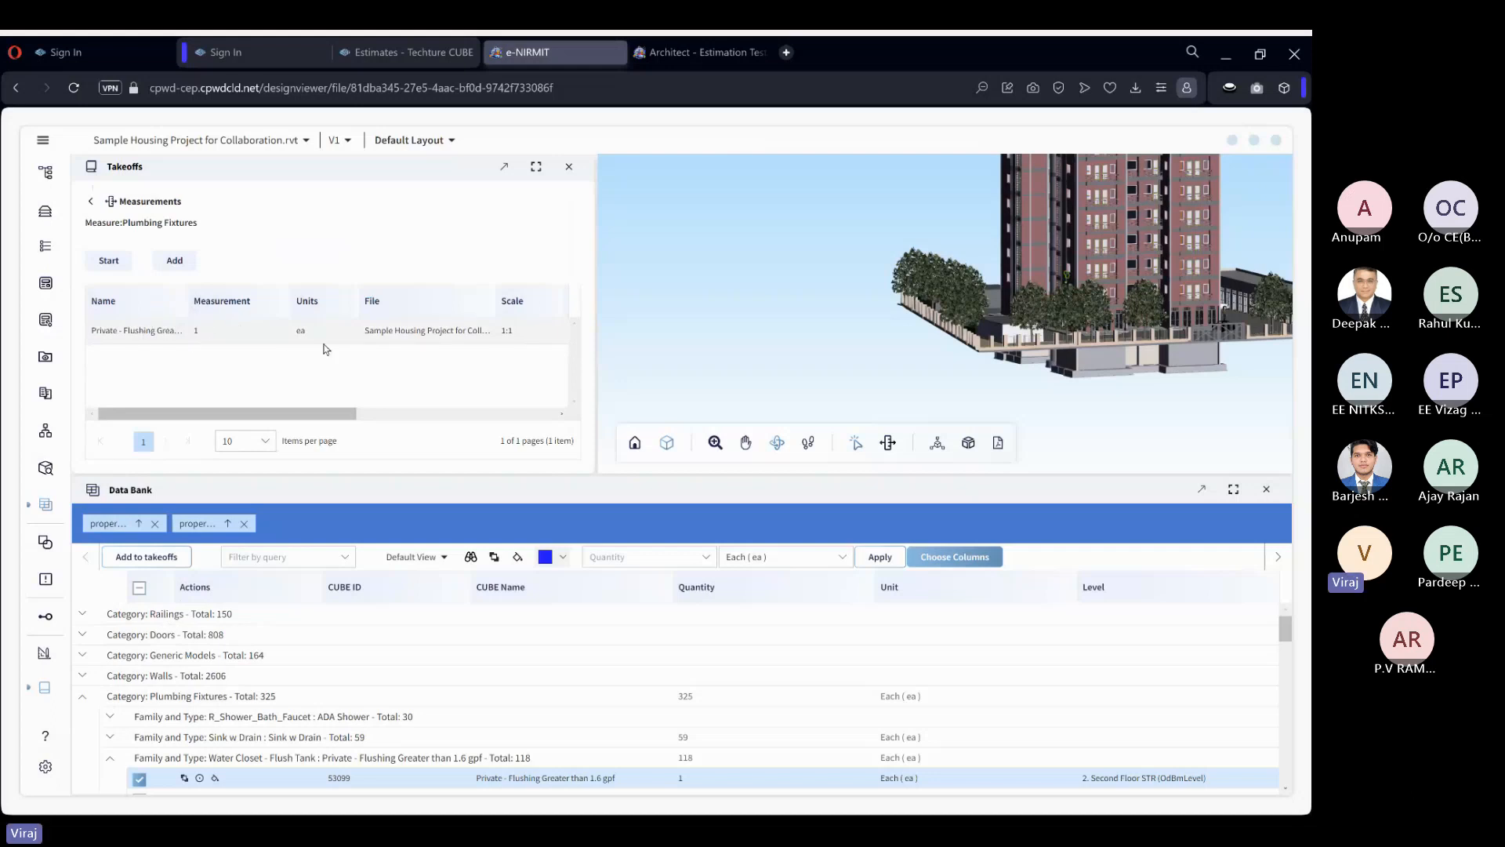
pyautogui.click(91, 201)
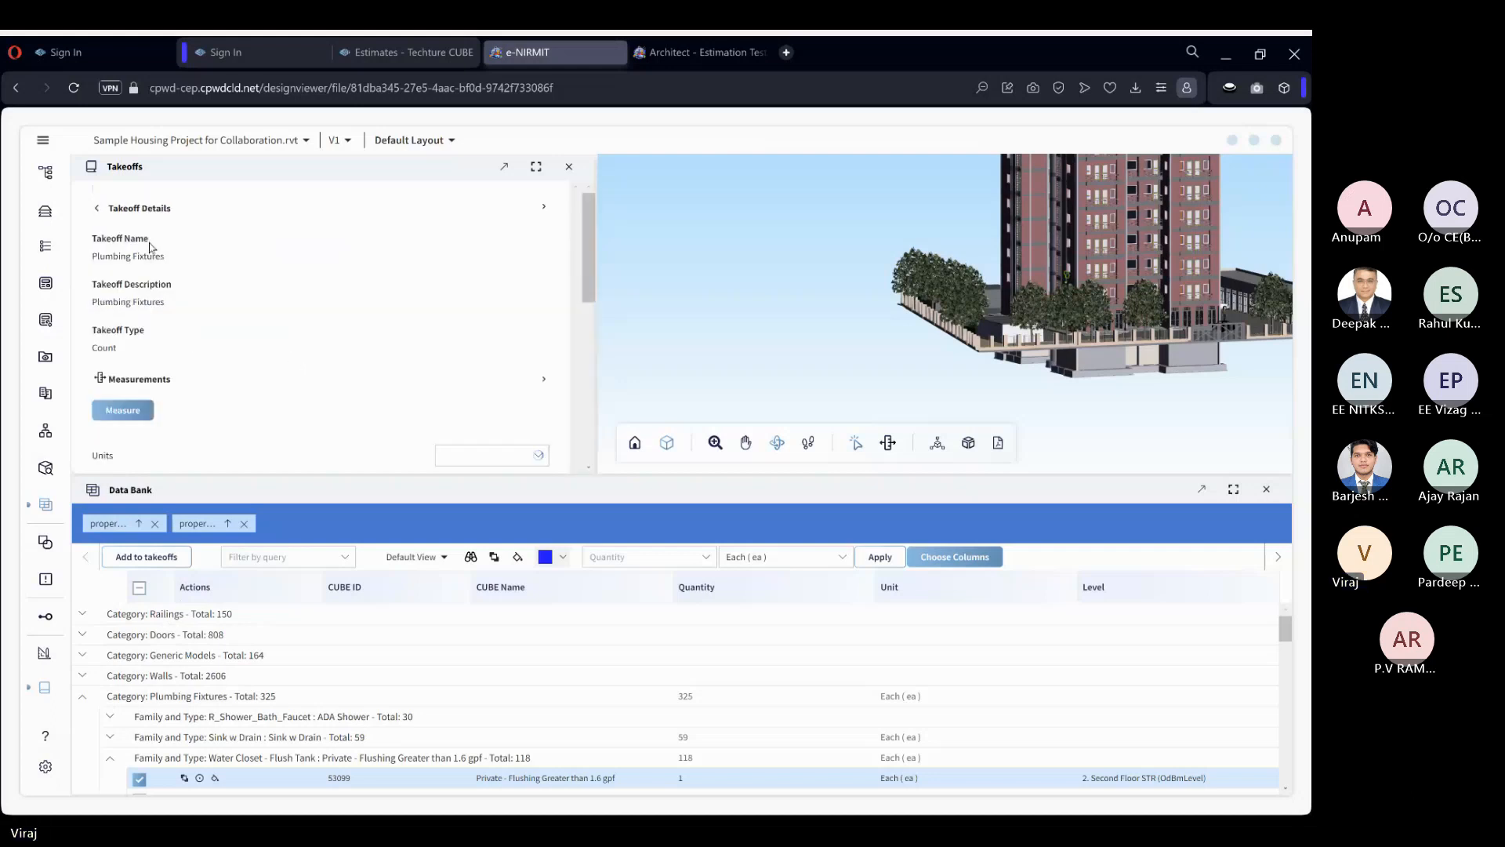
pyautogui.scroll(-2, 326, 299)
pyautogui.scroll(2, 337, 320)
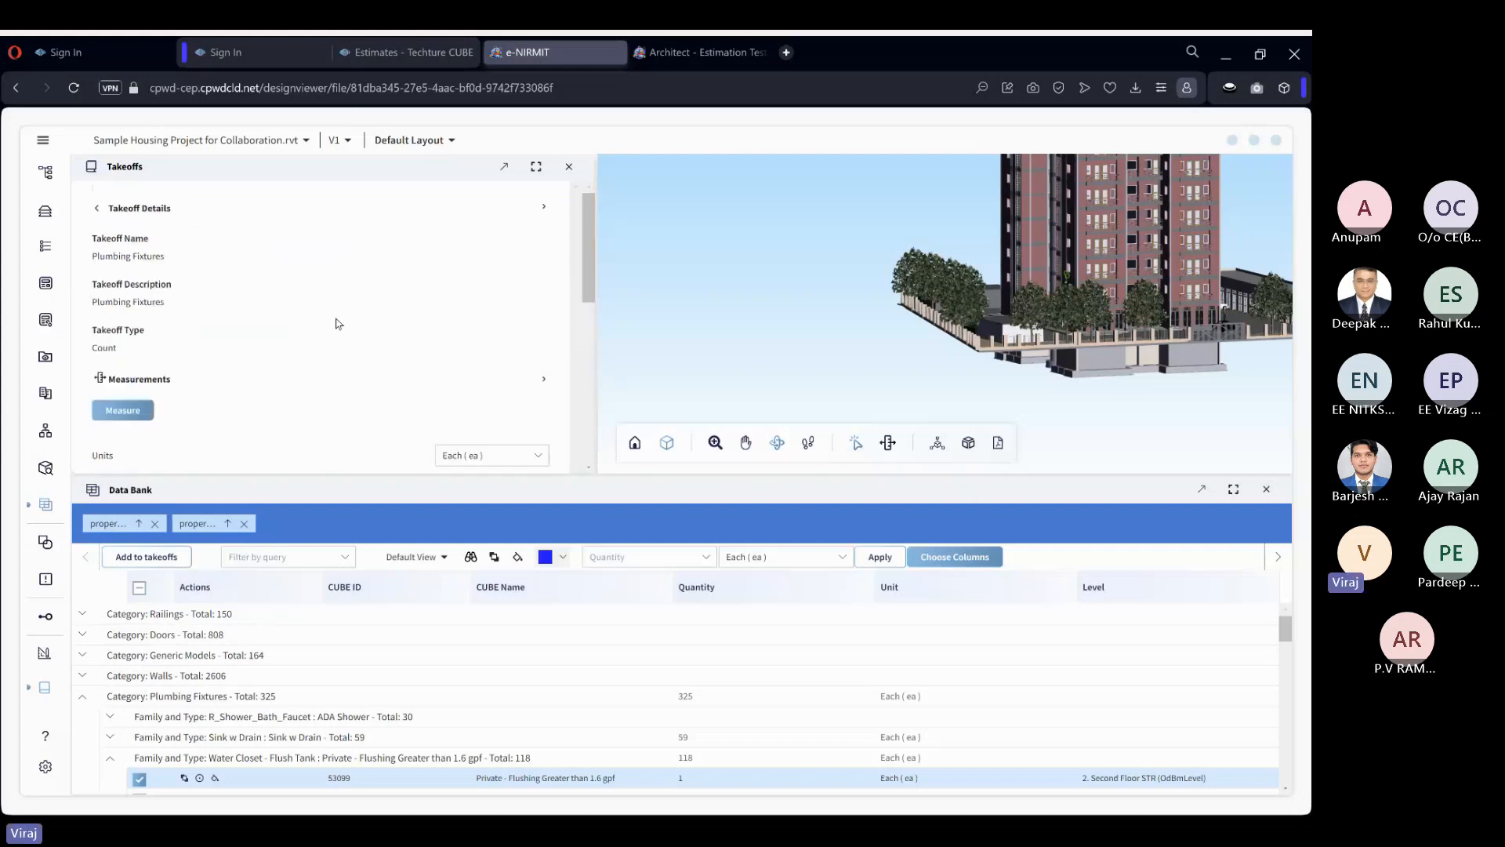
pyautogui.scroll(-2, 339, 323)
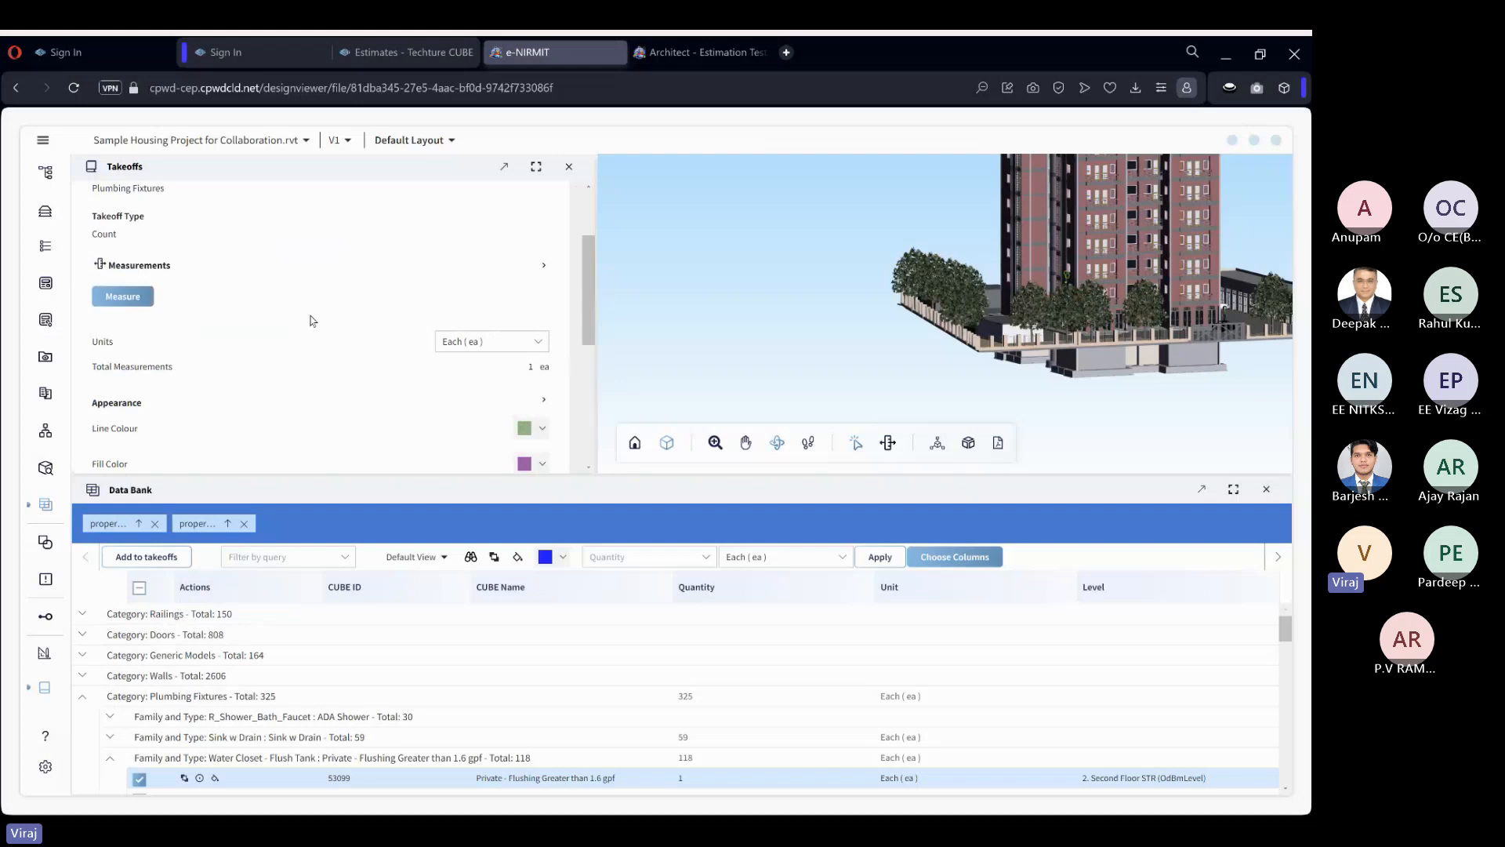
# Deselect water closet 53099 in the Data Bank and apply the unit Each (ea) to element 53100 instead.
pyautogui.scroll(-2, 188, 632)
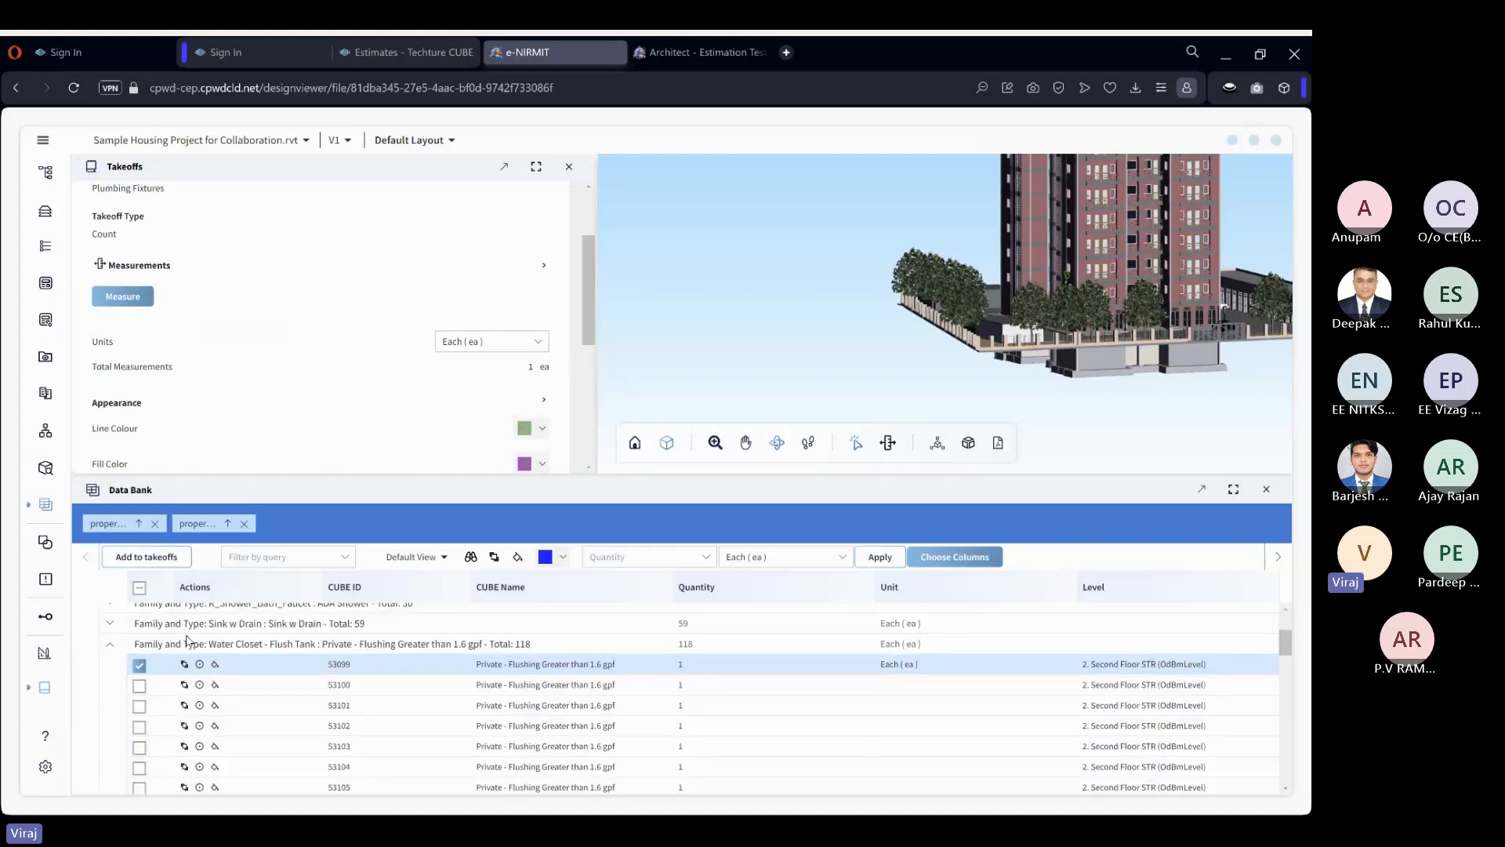
pyautogui.click(139, 665)
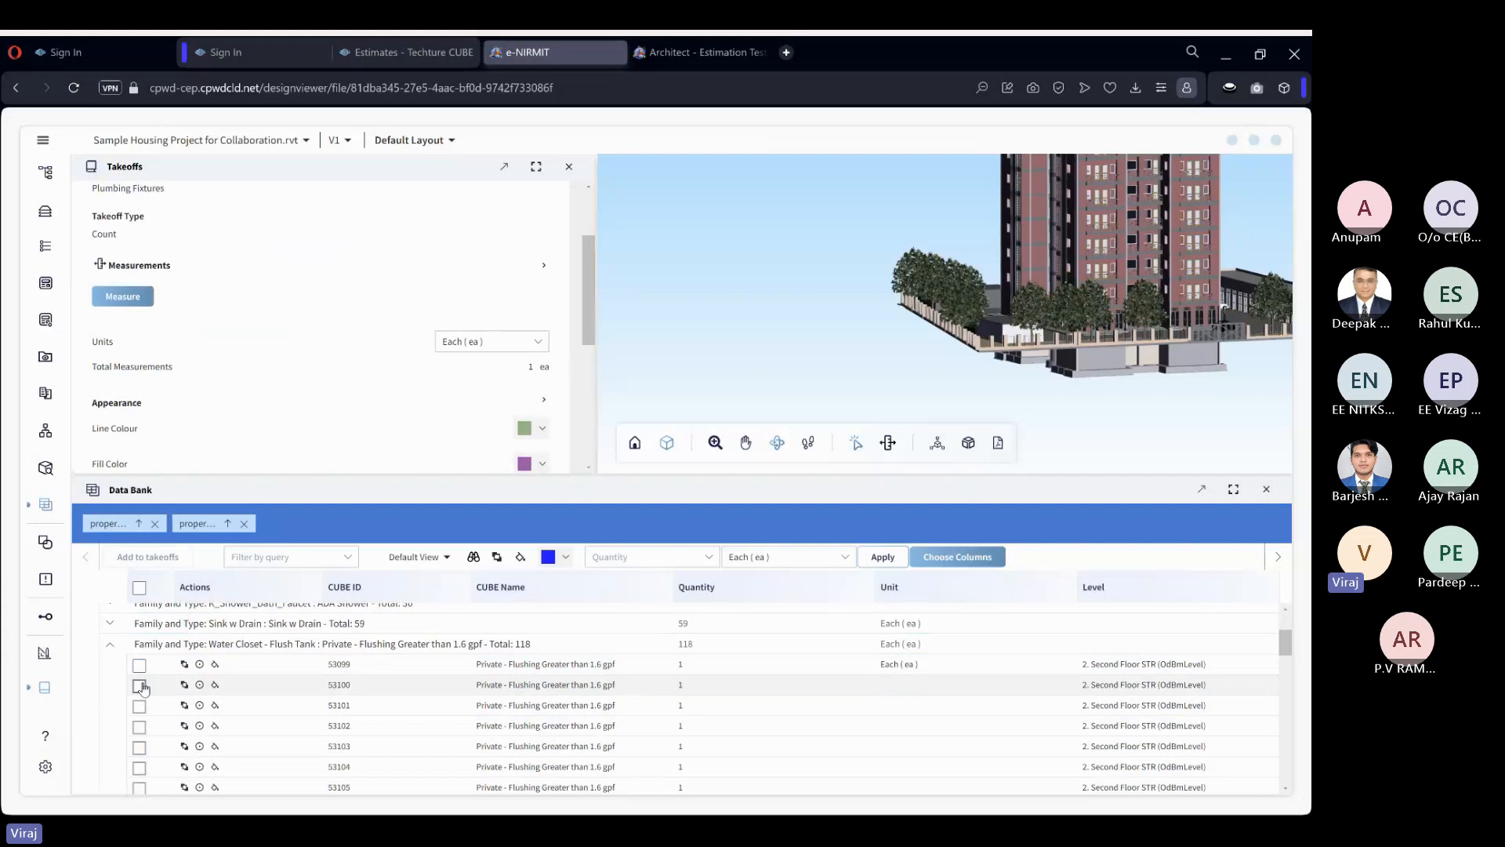
pyautogui.click(140, 685)
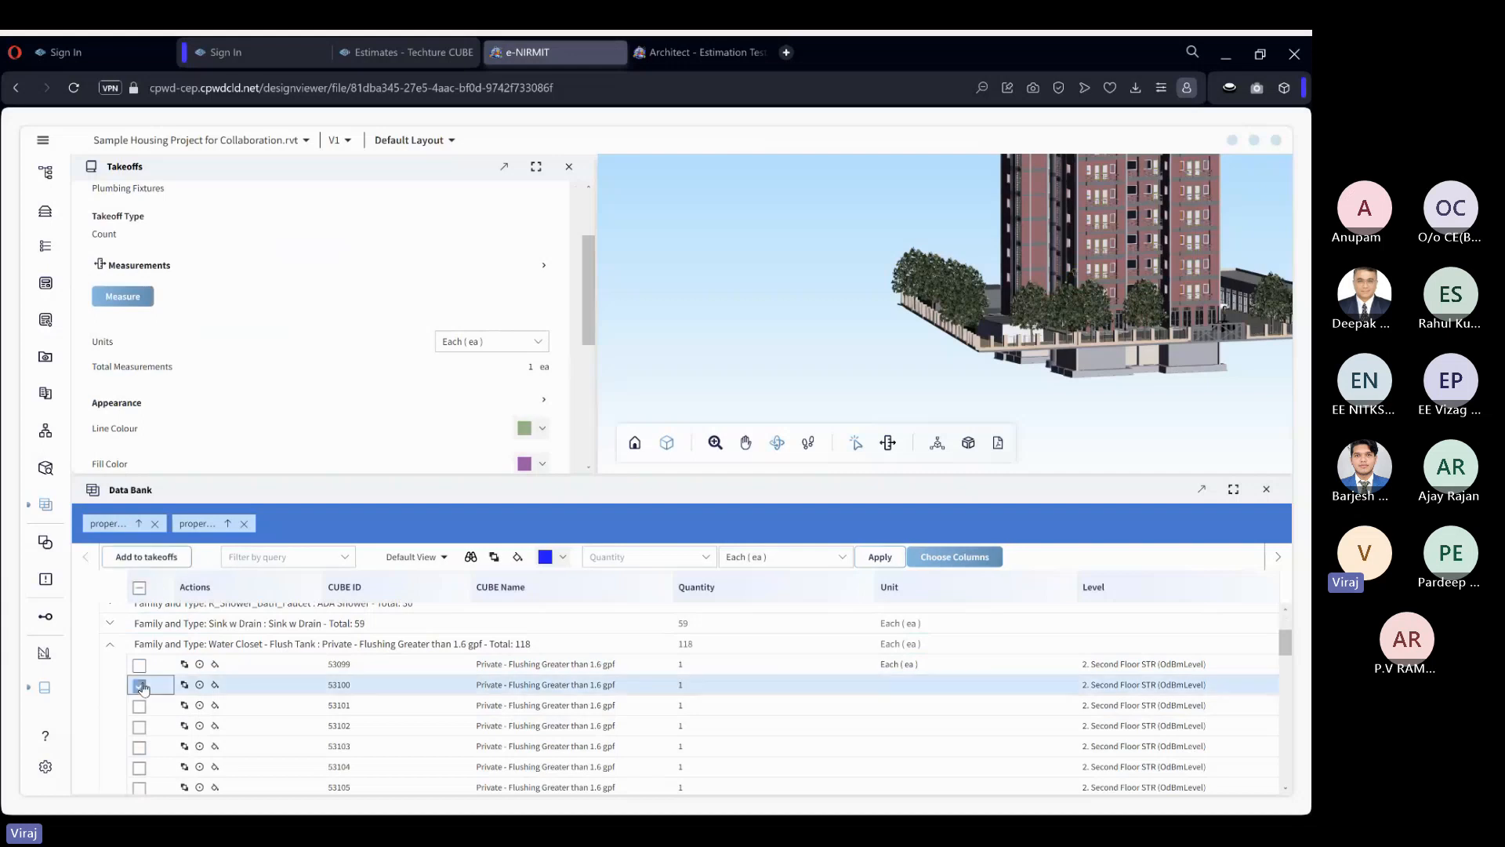
pyautogui.click(897, 562)
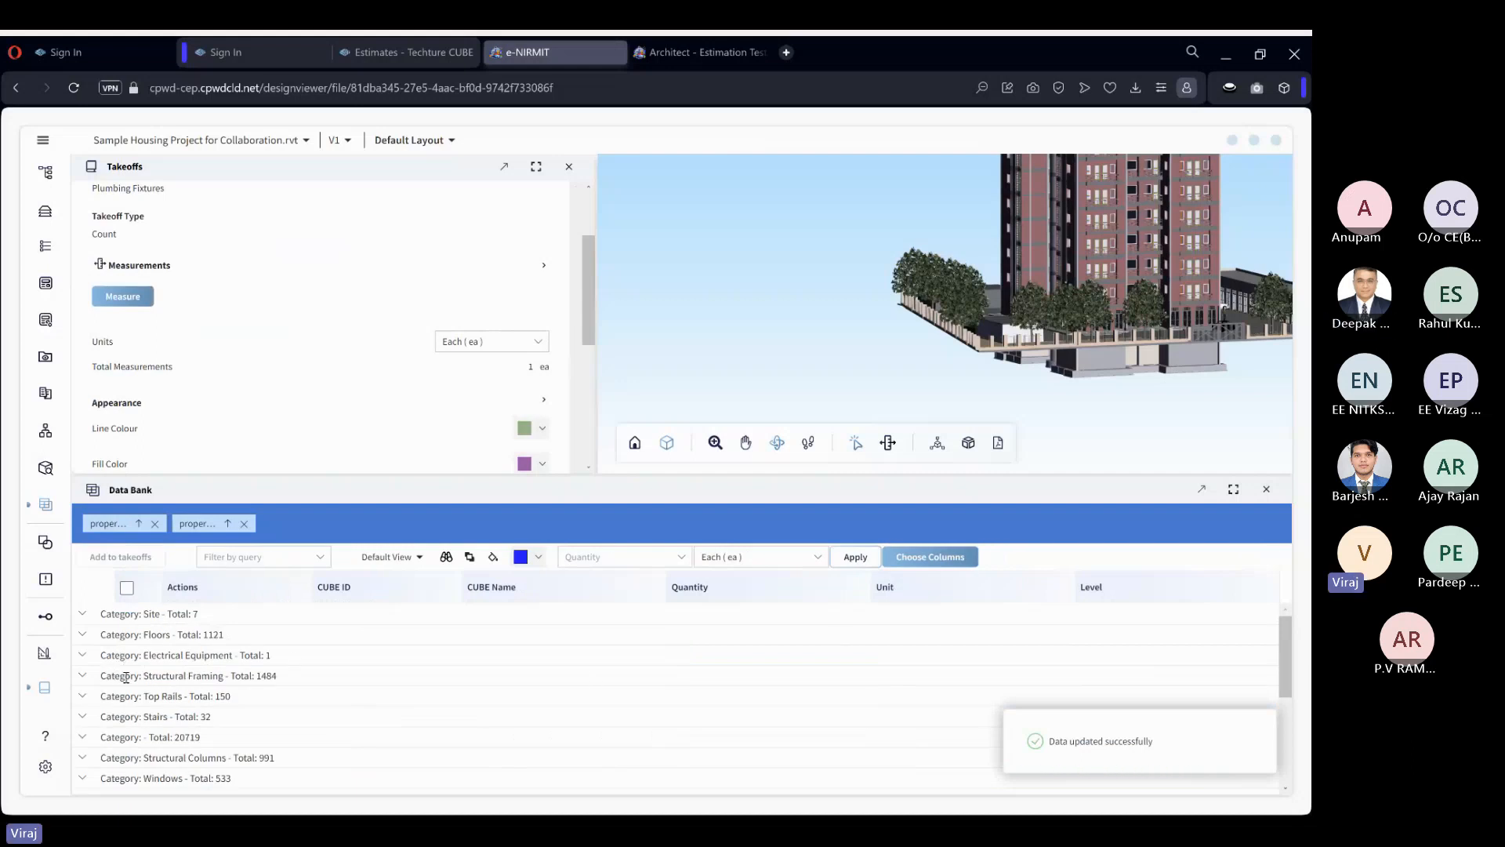
# Apply the unit Each (ea) to wash basins 53710, 53711 and 53712 in the Plumbing Fixtures category of the Data Bank.
pyautogui.scroll(-2, 136, 674)
pyautogui.scroll(2, 136, 675)
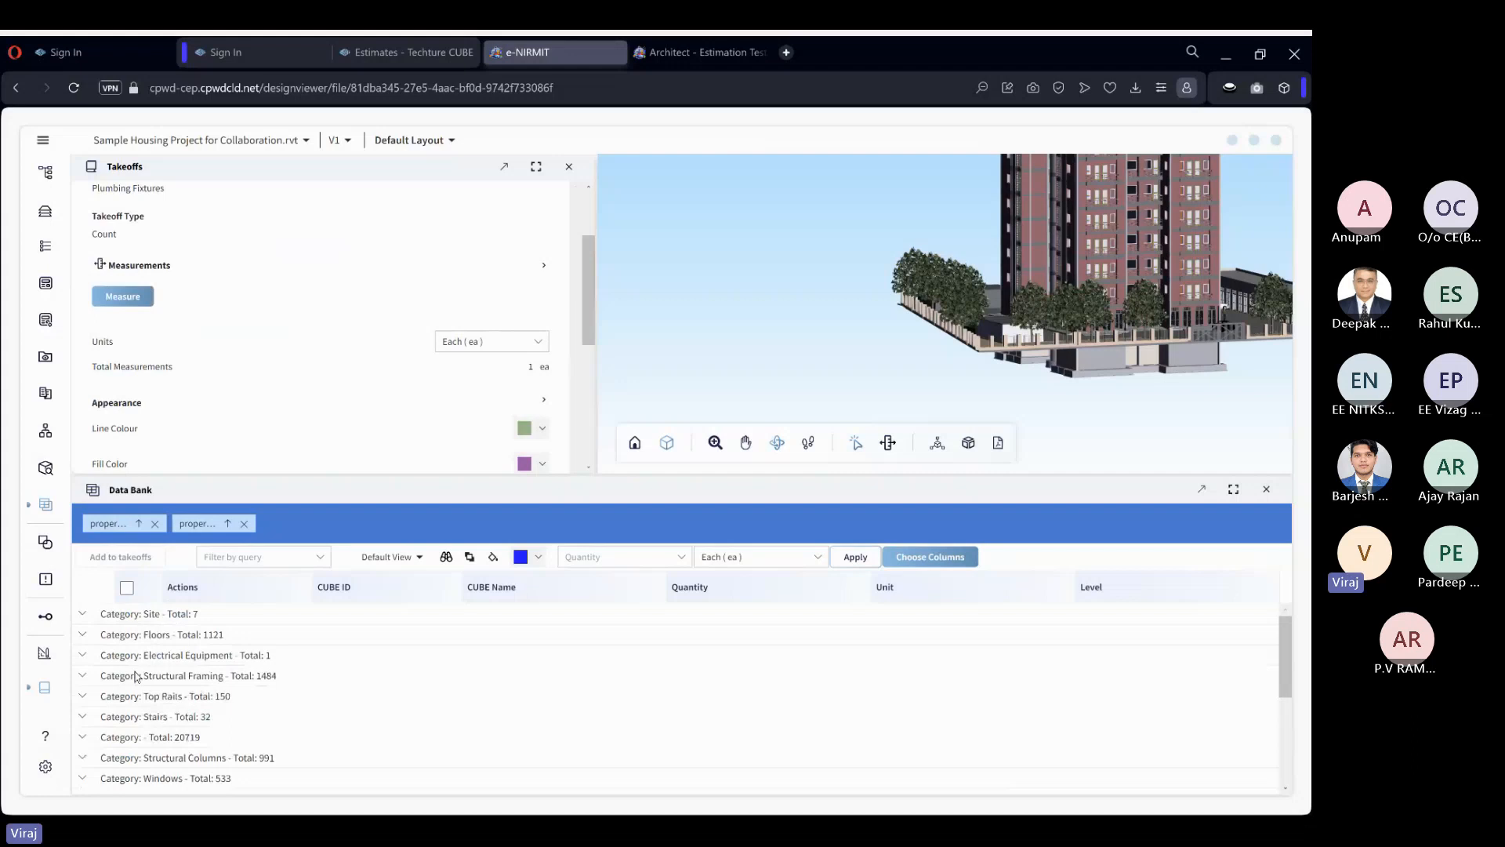
pyautogui.scroll(-2, 136, 676)
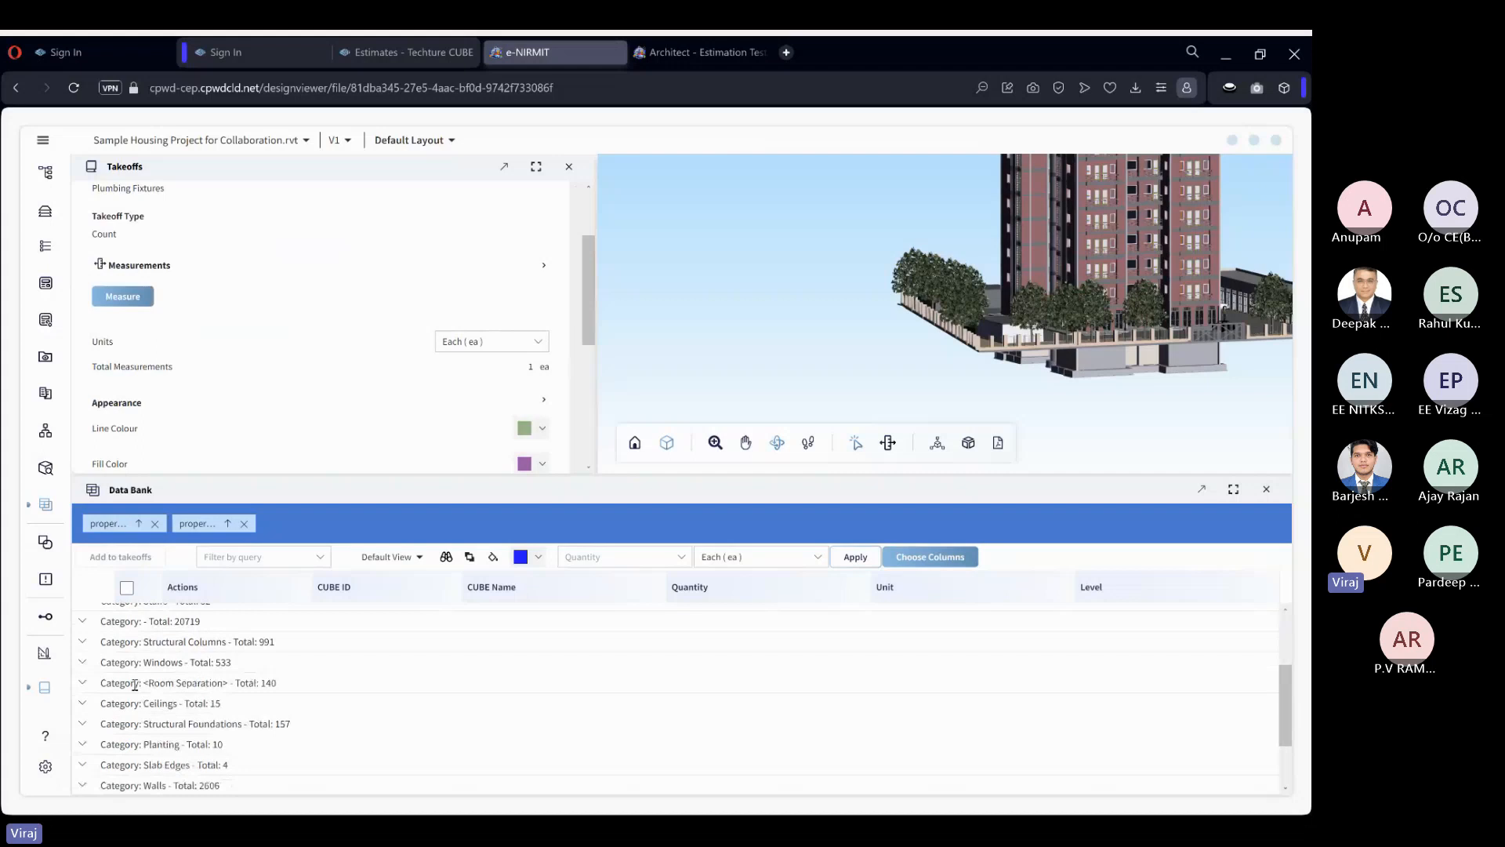
pyautogui.scroll(-3, 125, 686)
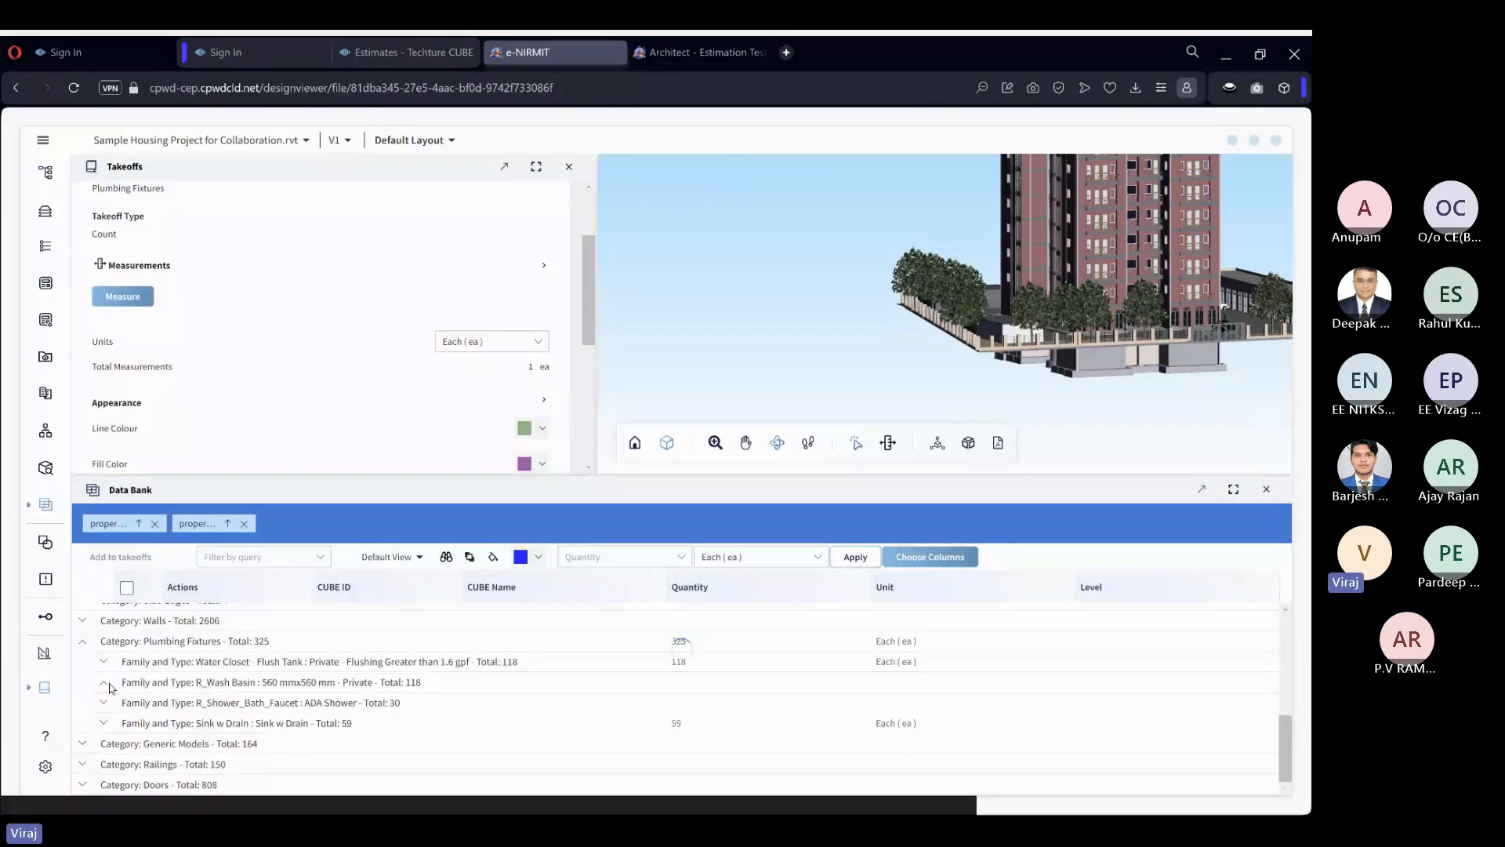
pyautogui.click(107, 685)
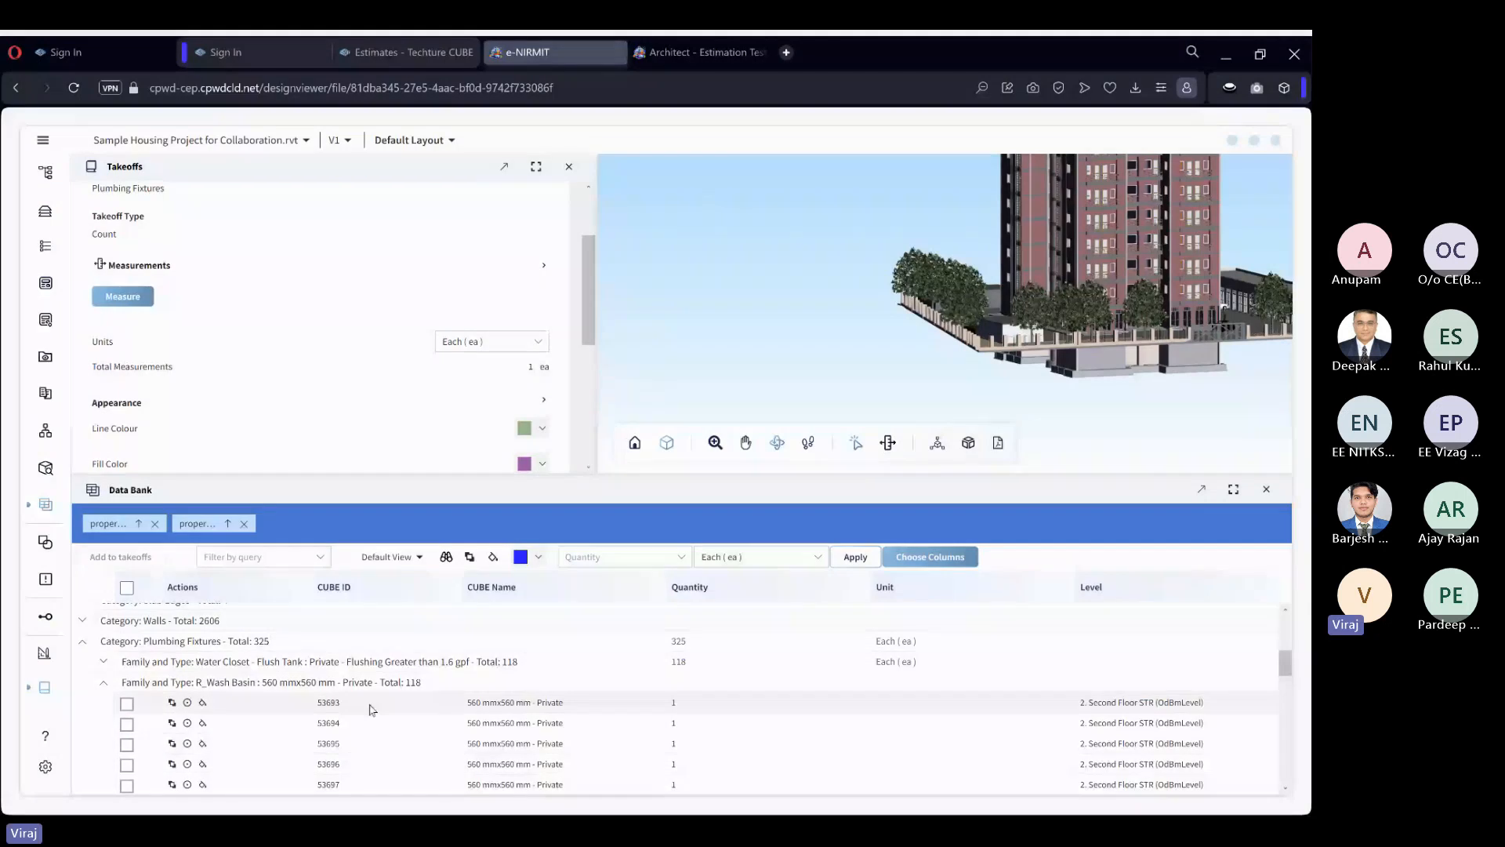
pyautogui.scroll(-1, 375, 712)
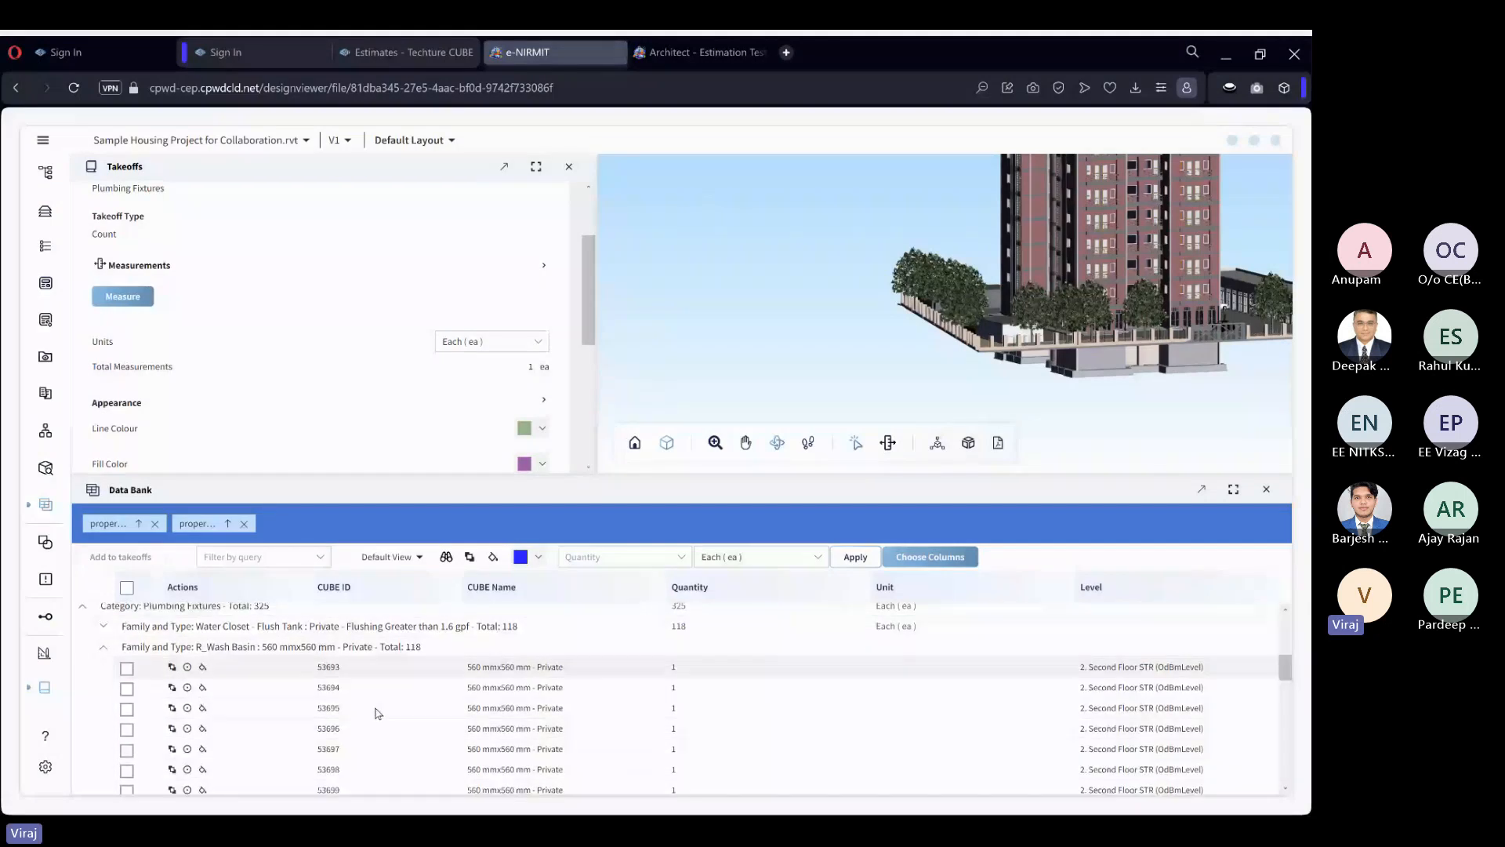
pyautogui.scroll(-2, 378, 713)
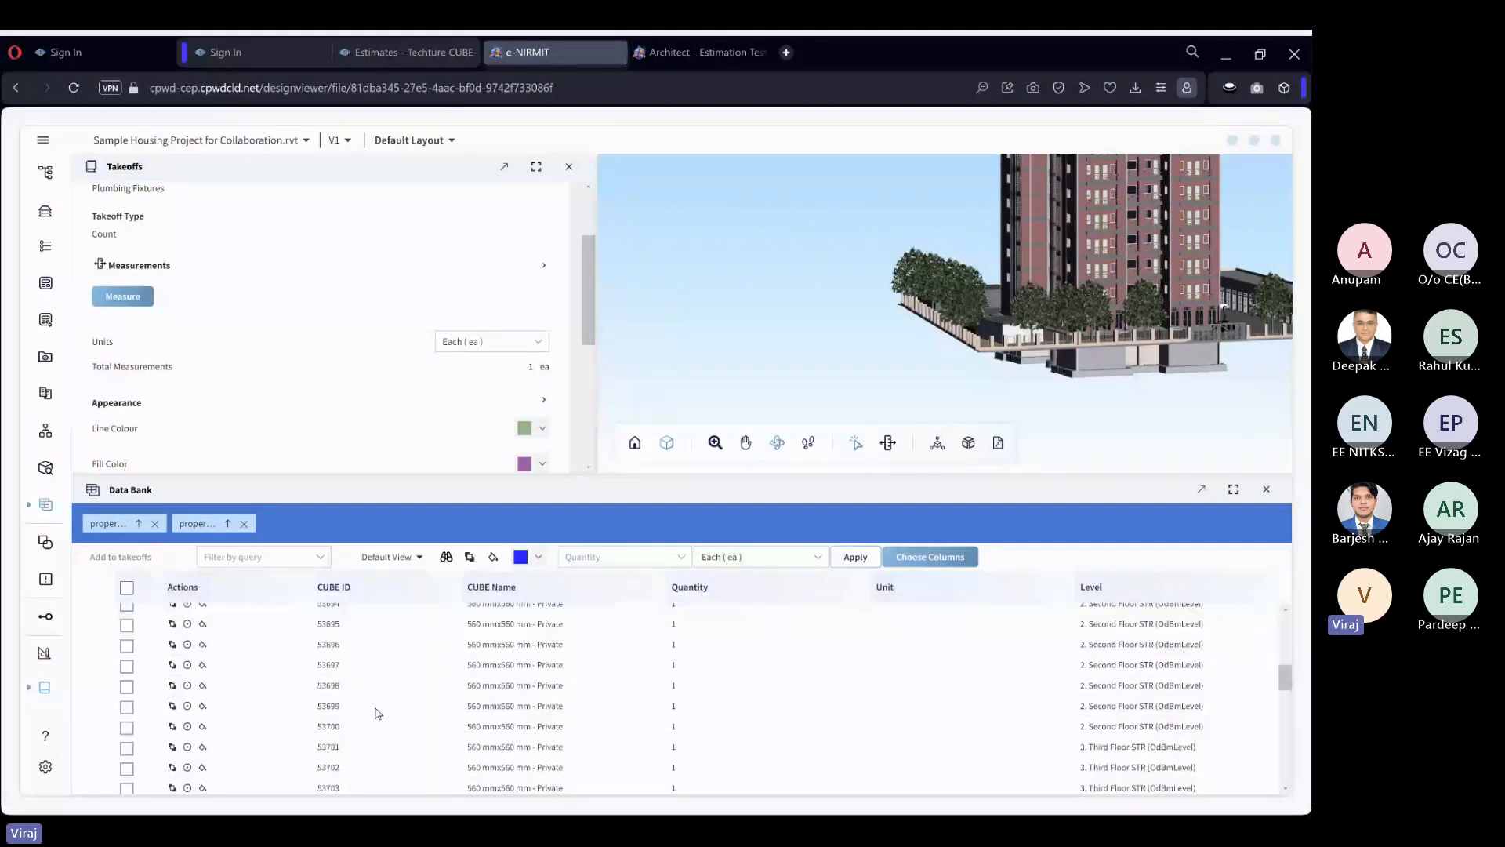
pyautogui.scroll(-5, 378, 713)
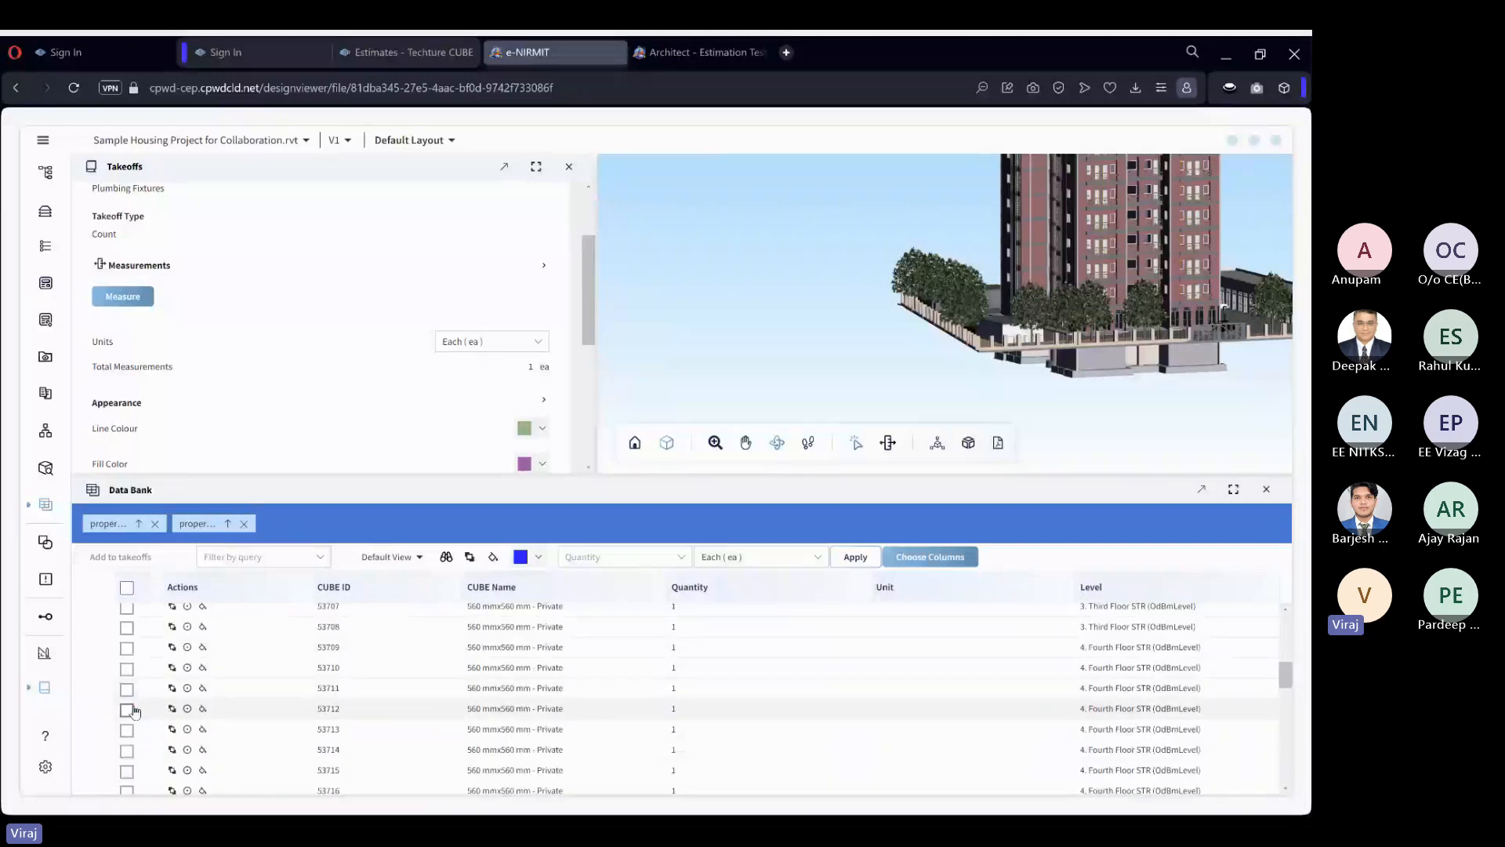
pyautogui.click(126, 708)
pyautogui.click(126, 688)
pyautogui.click(127, 669)
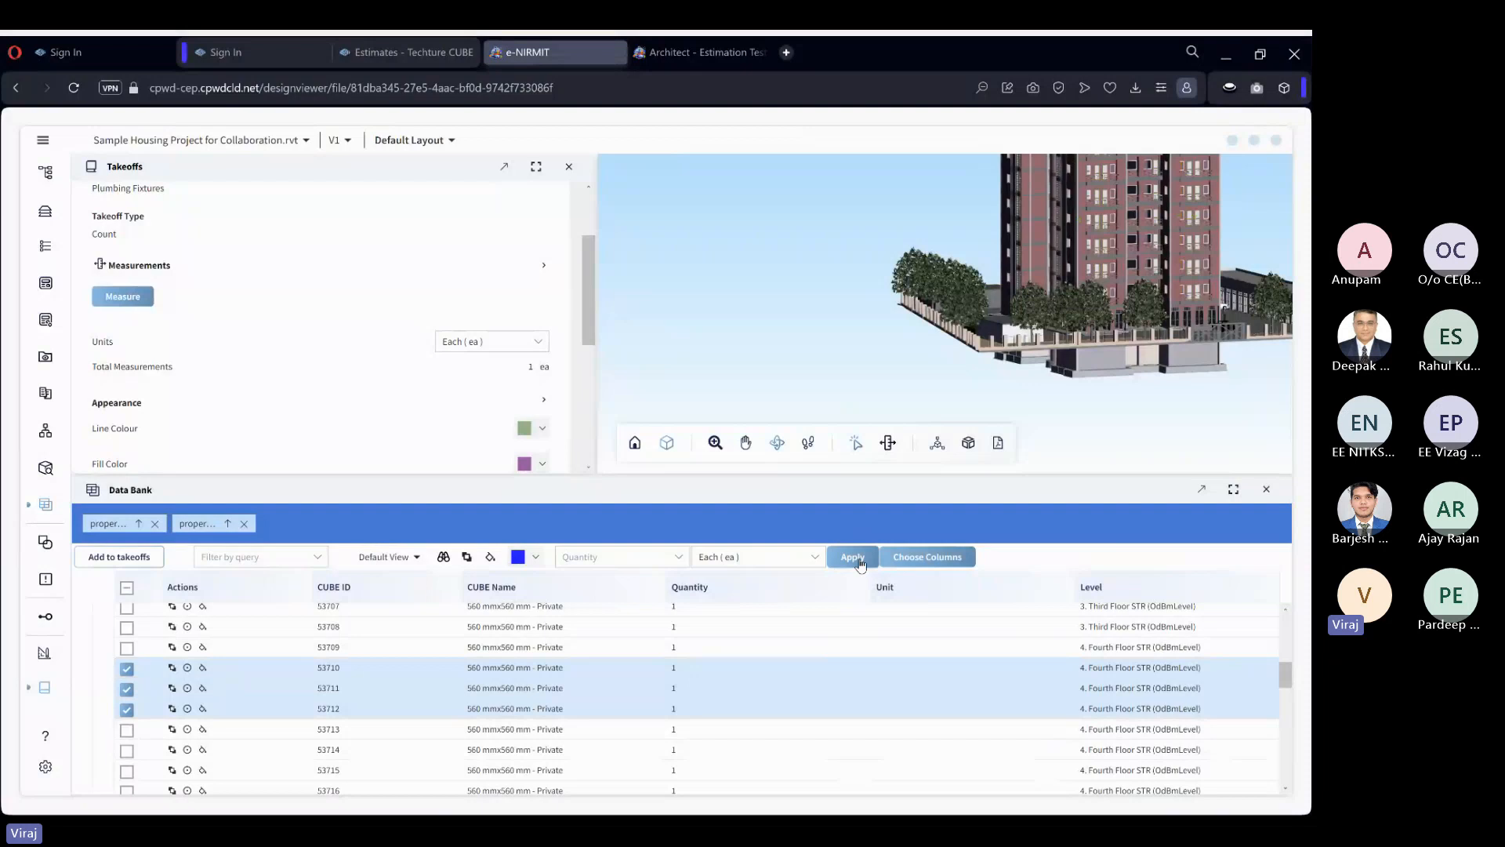
pyautogui.click(860, 561)
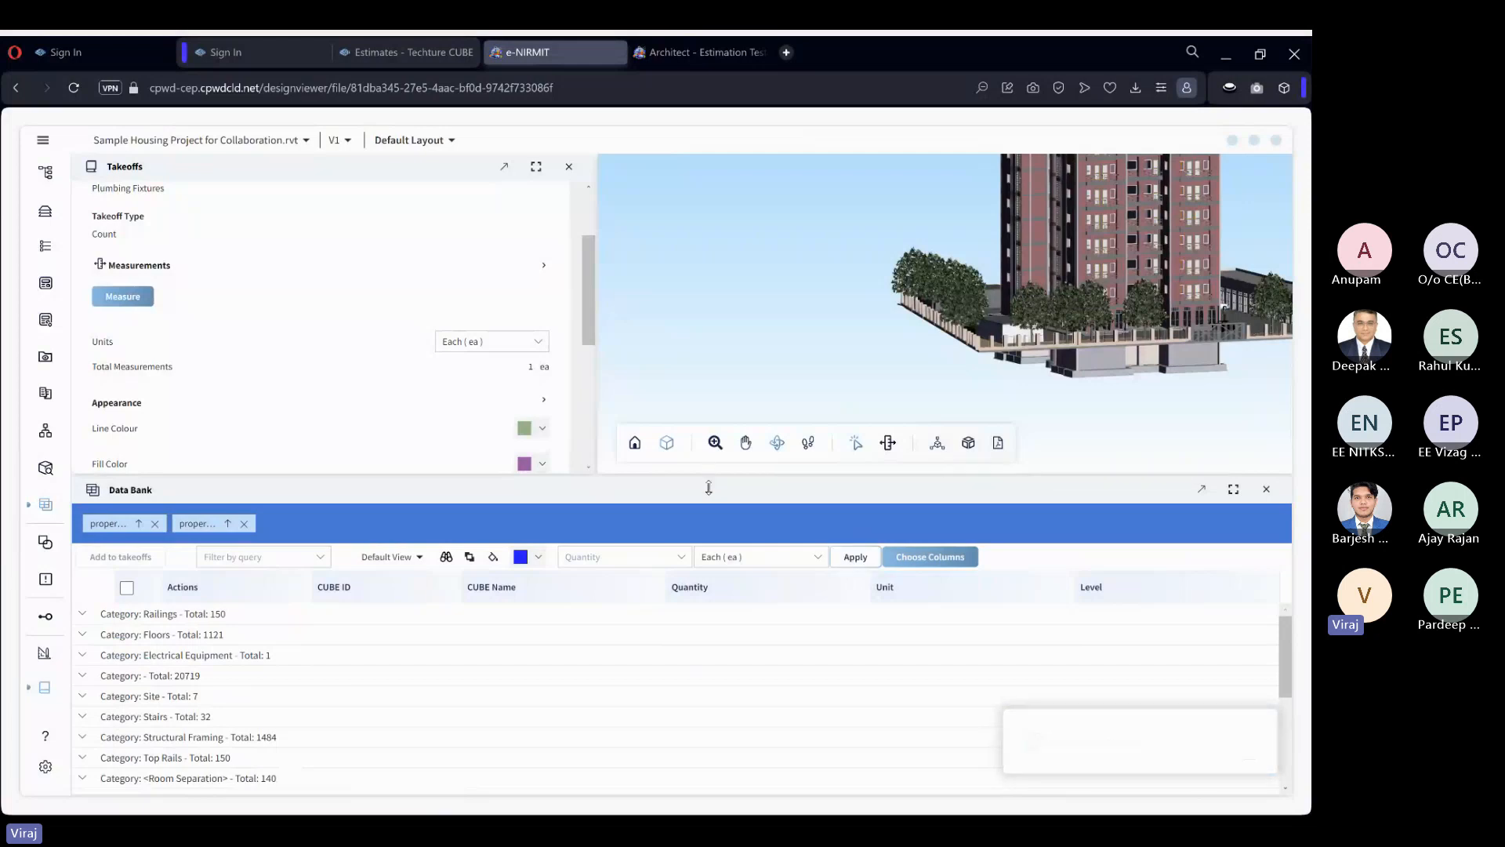
# Give the Takeoffs window more height and try to attach item 17.1.1C, the White Vitreous china Orissa pattern W.C. pan, to the Plumbing Fixtures takeoff.
pyautogui.moveTo(709, 488); pyautogui.dragTo(709, 524)
pyautogui.scroll(2, 594, 245)
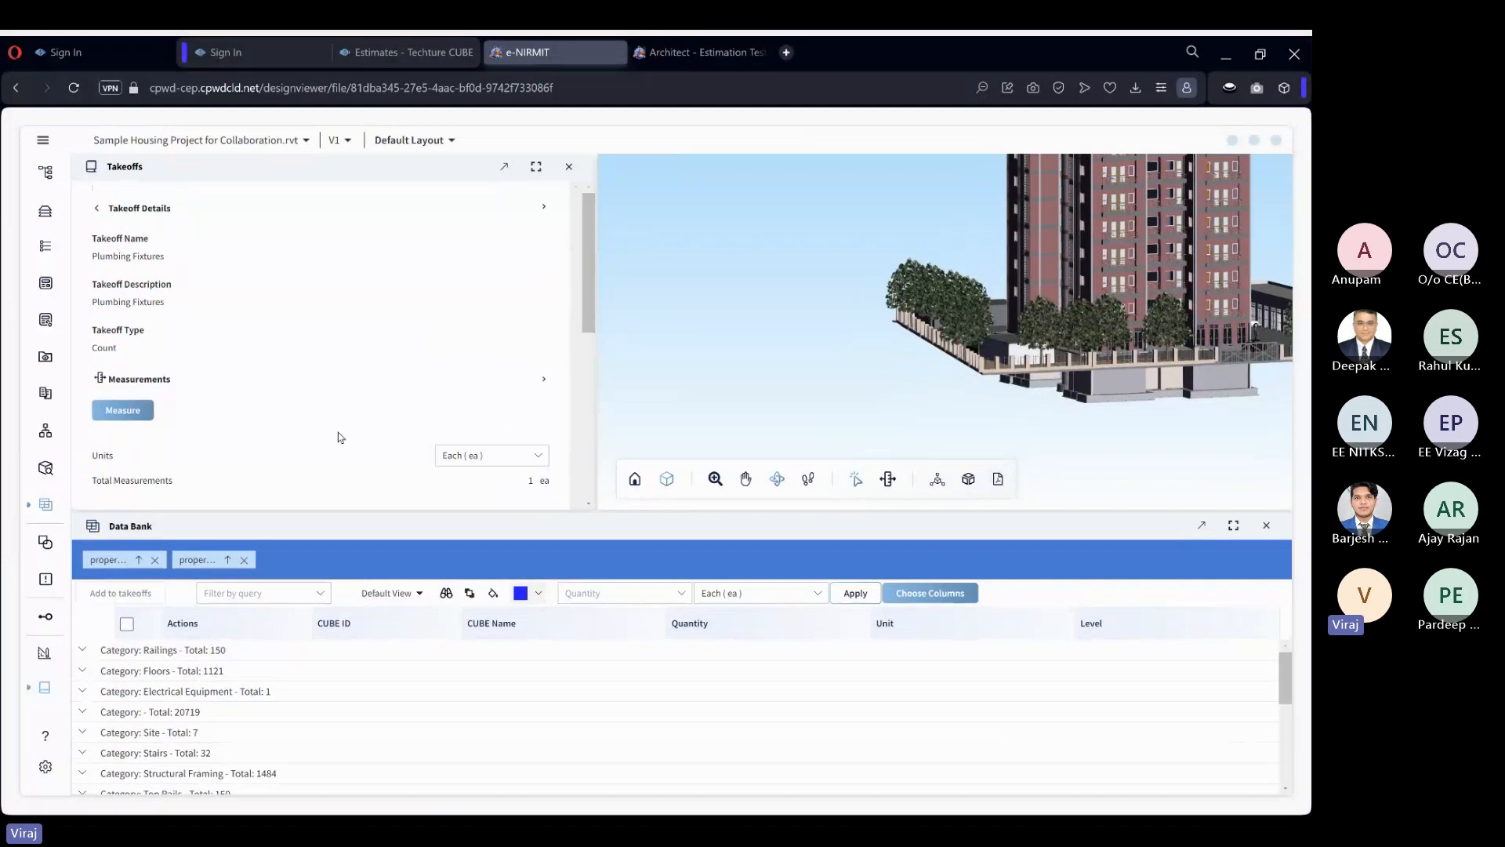
pyautogui.scroll(-5, 338, 437)
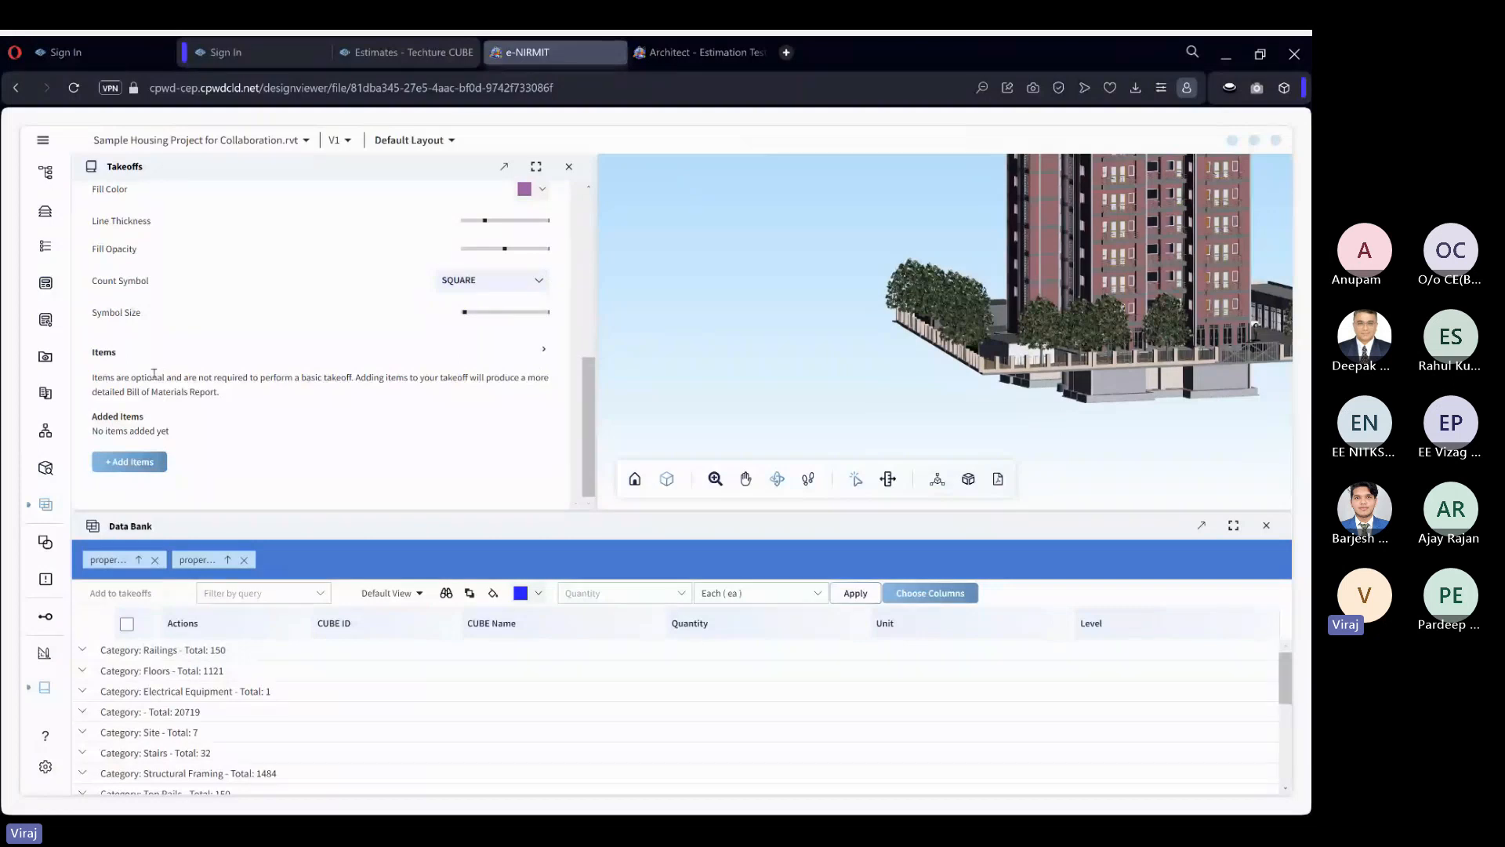
pyautogui.click(126, 462)
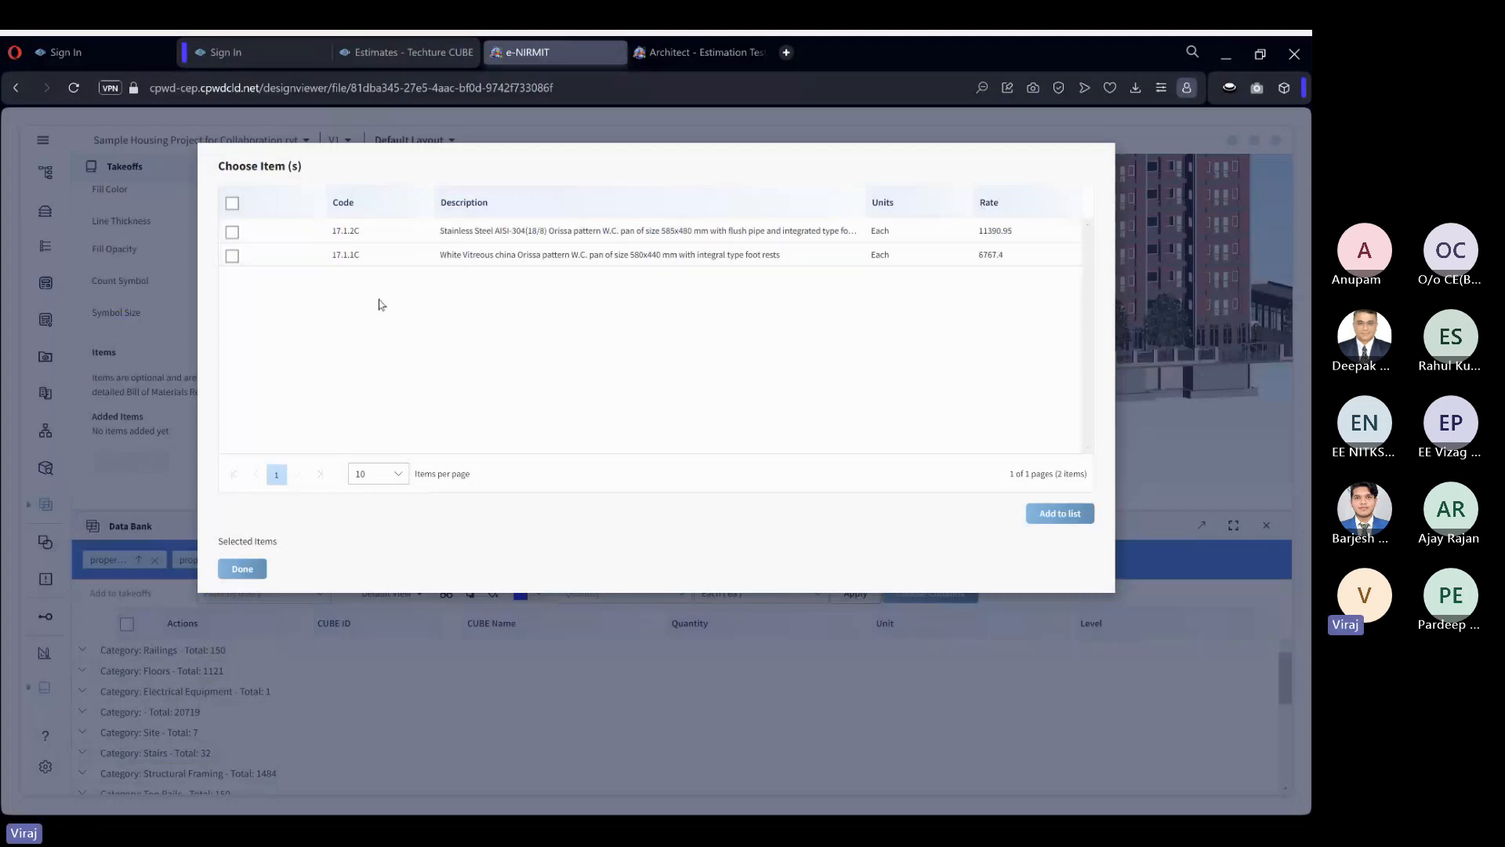
pyautogui.click(232, 256)
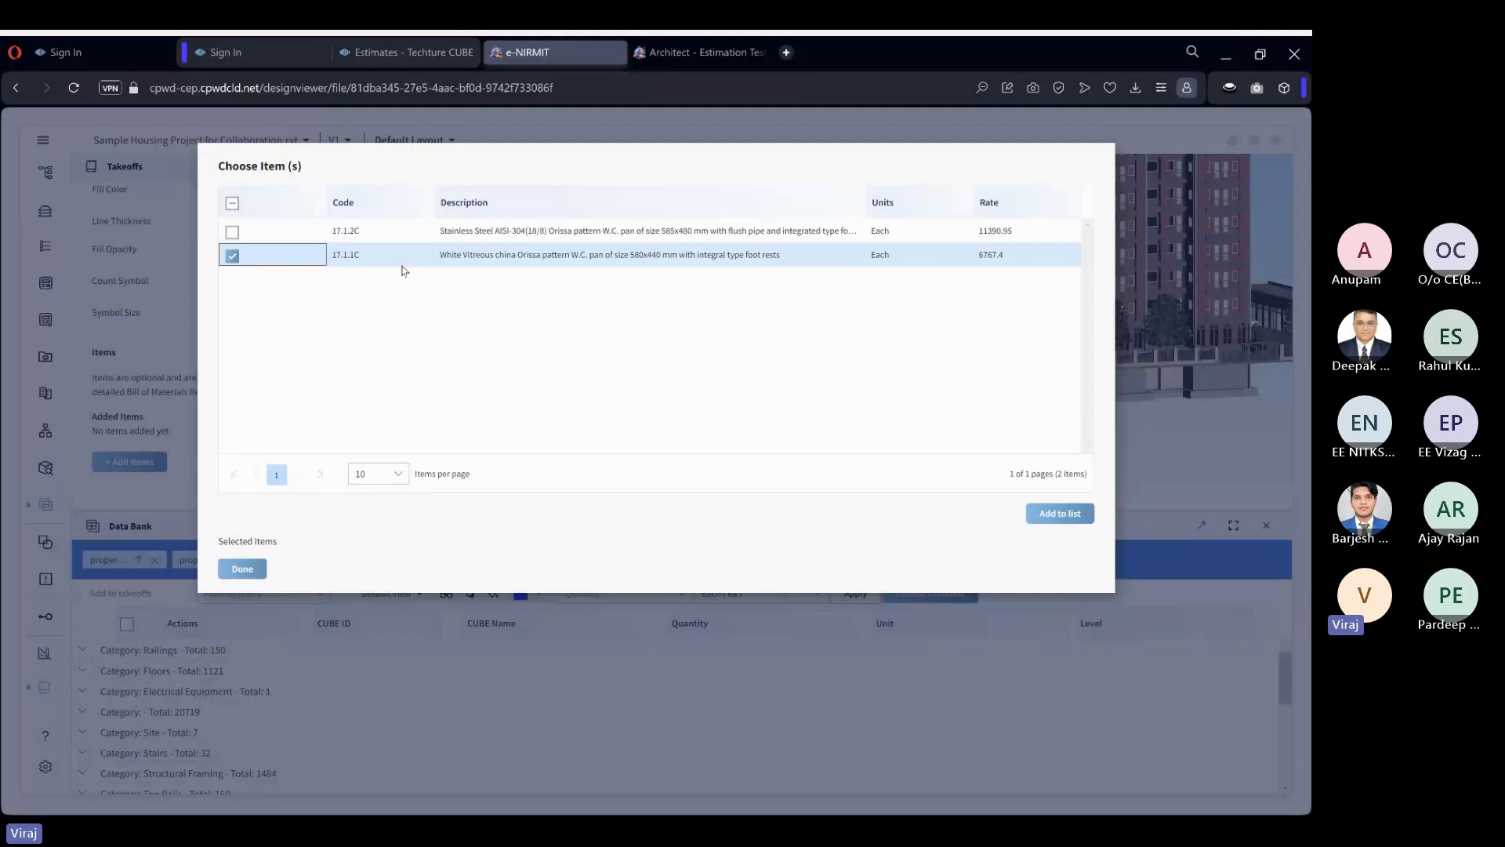
pyautogui.click(244, 570)
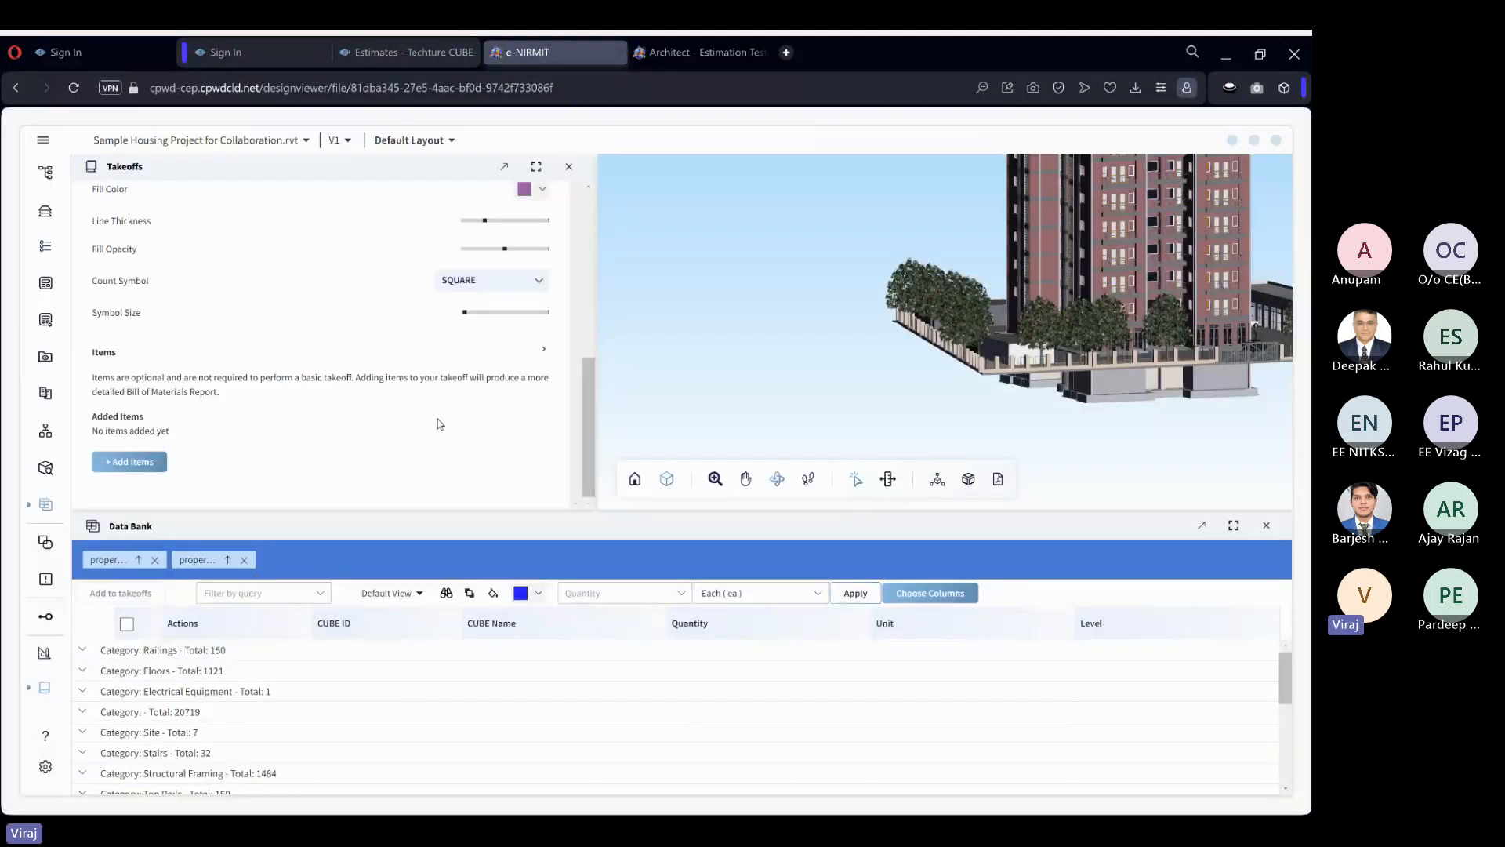
pyautogui.scroll(2, 343, 432)
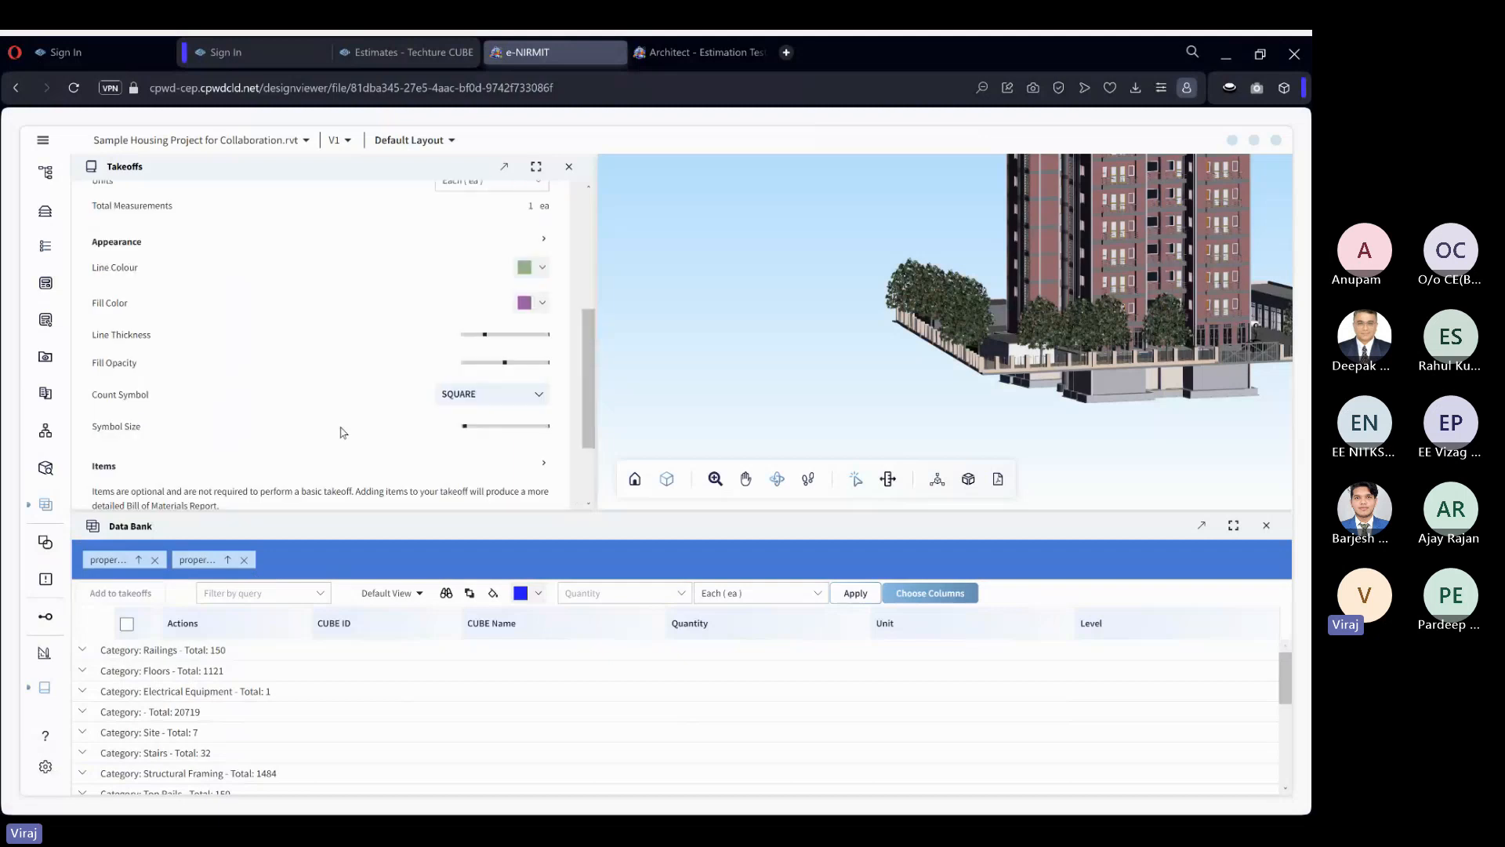
pyautogui.scroll(-2, 361, 420)
pyautogui.scroll(5, 334, 357)
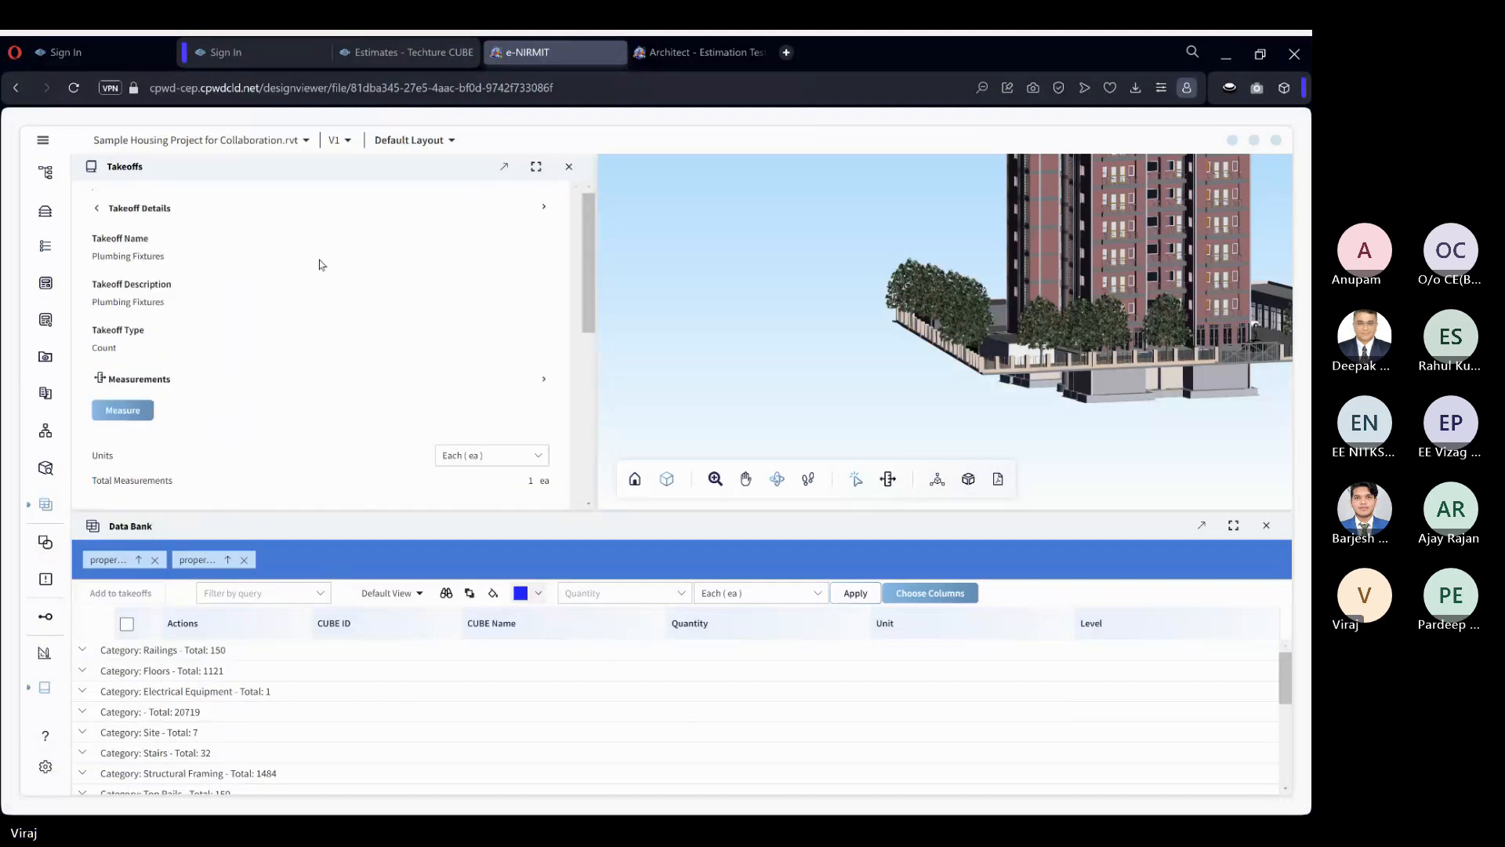
# Reopen the Plumbing Fixtures takeoff and attach item 17.1.1C, the White Vitreous china Orissa pattern W.C. pan, by adding it to the selected items.
pyautogui.click(98, 208)
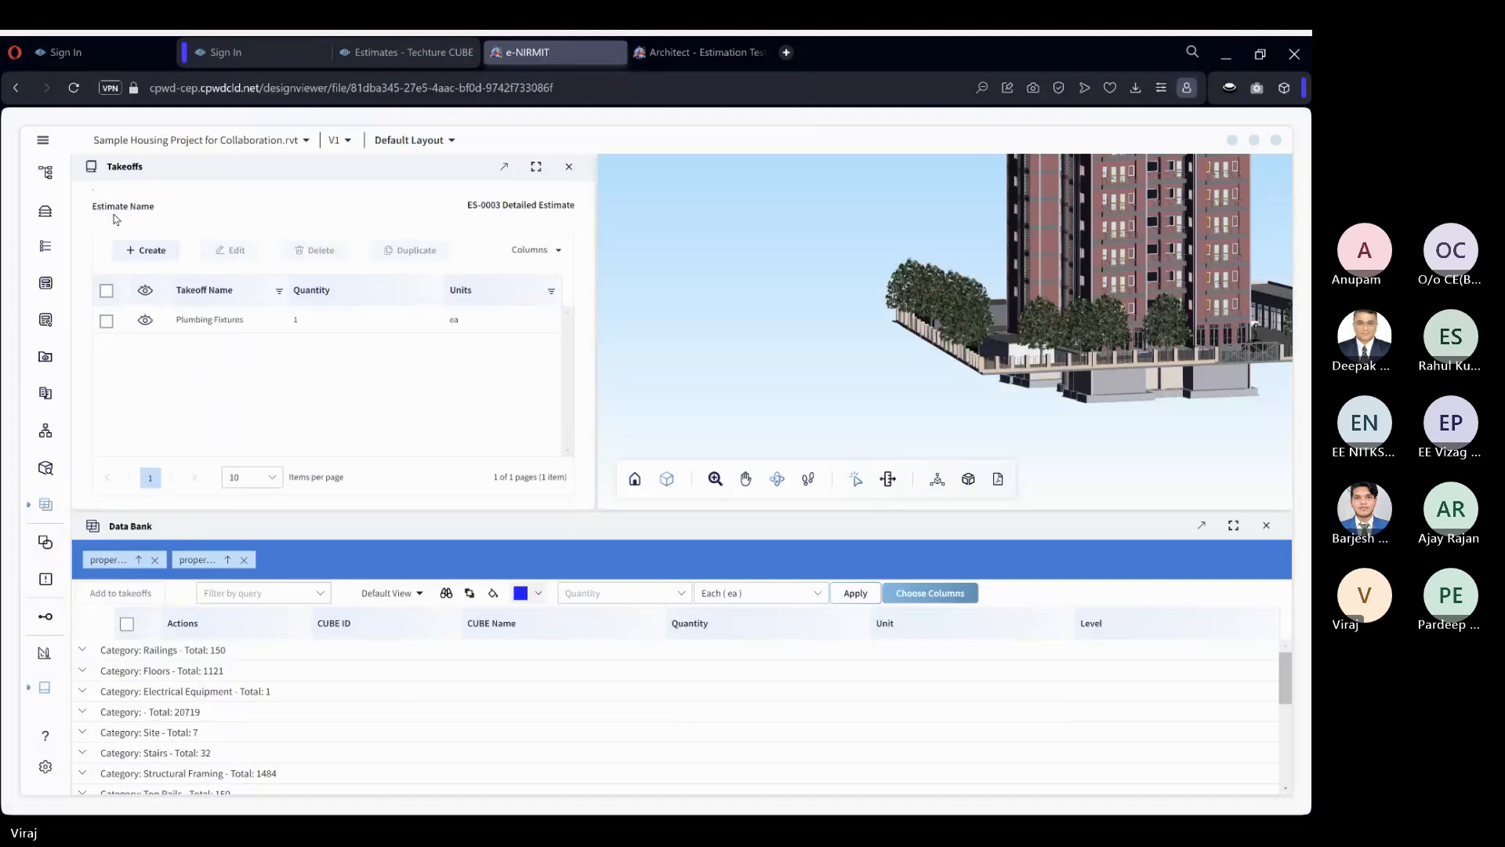
pyautogui.click(326, 319)
pyautogui.scroll(-5, 386, 311)
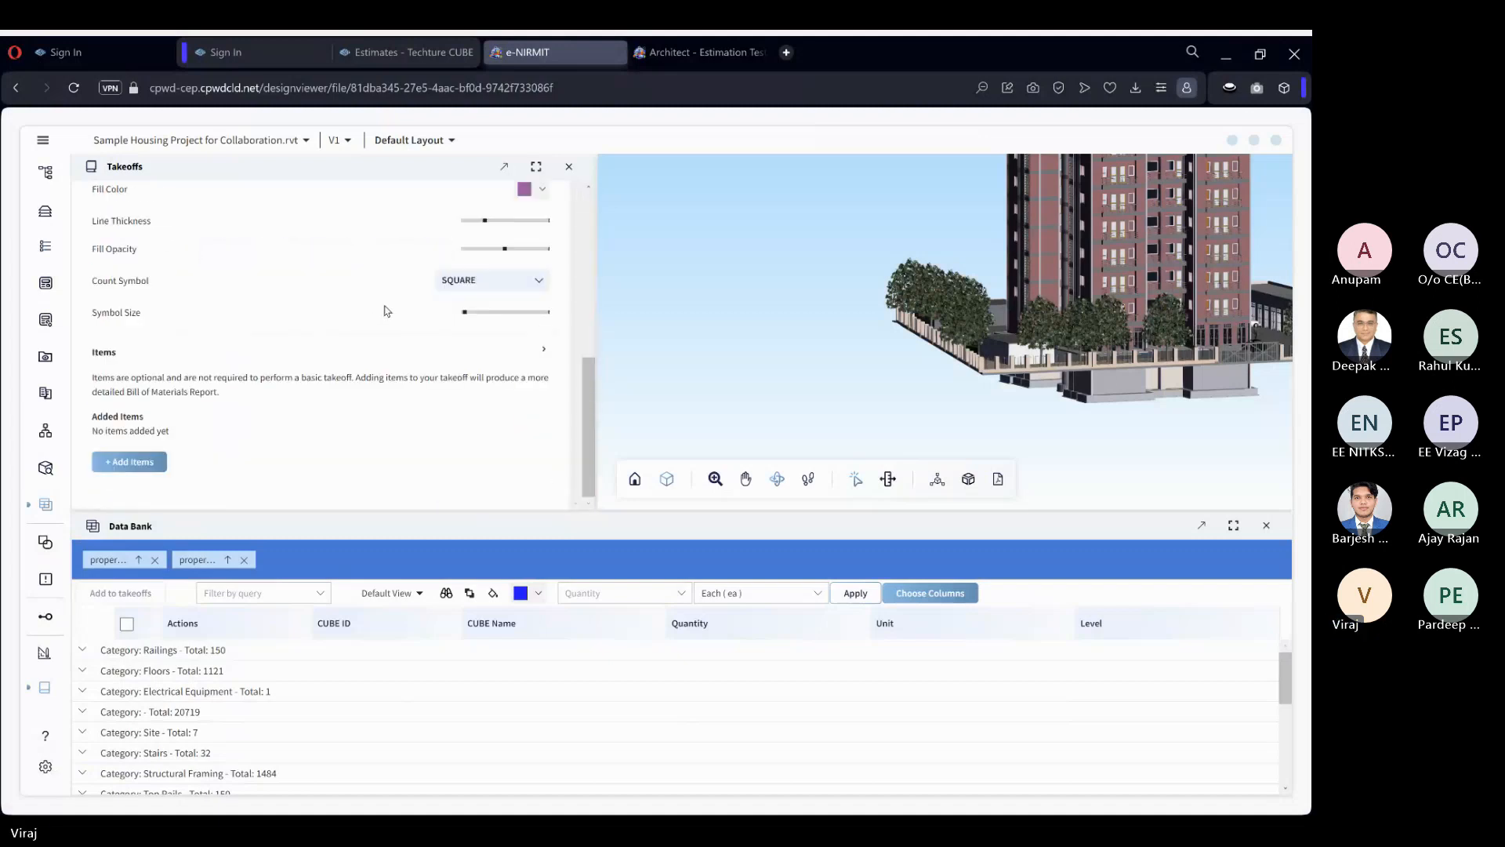
pyautogui.click(133, 462)
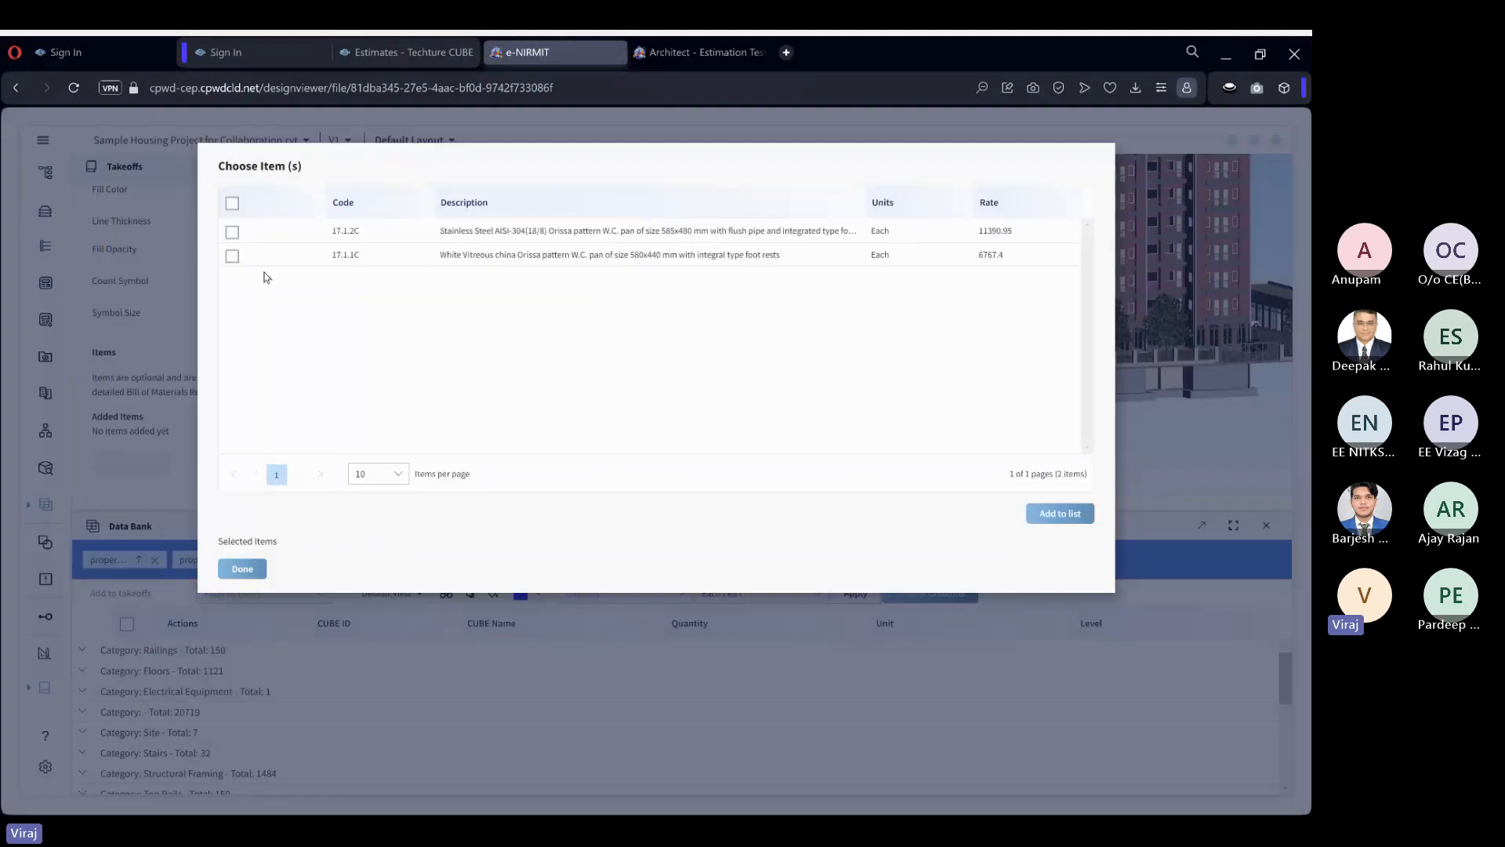
pyautogui.click(232, 256)
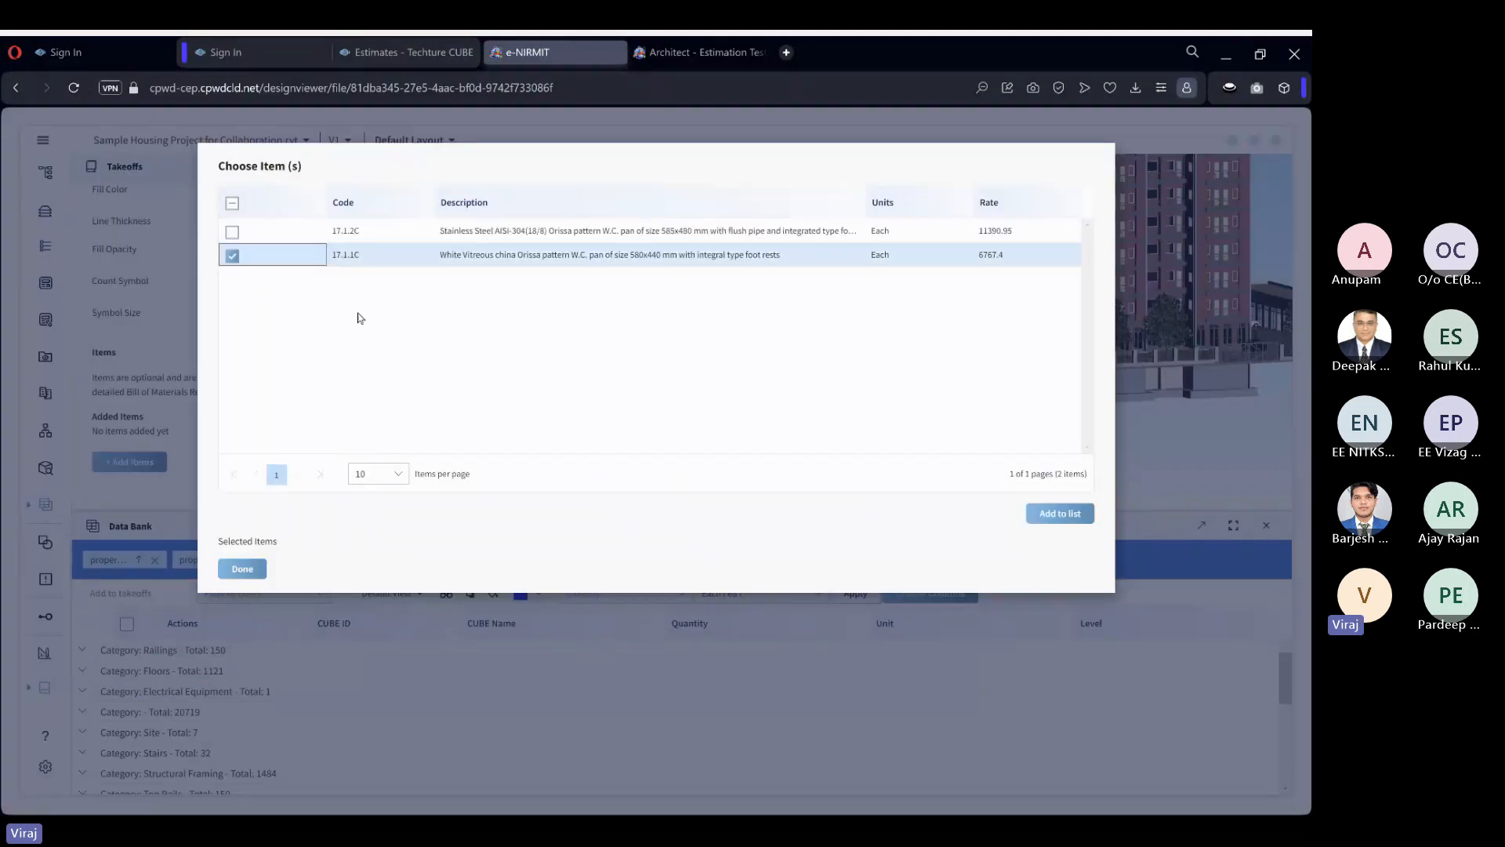
pyautogui.click(1062, 520)
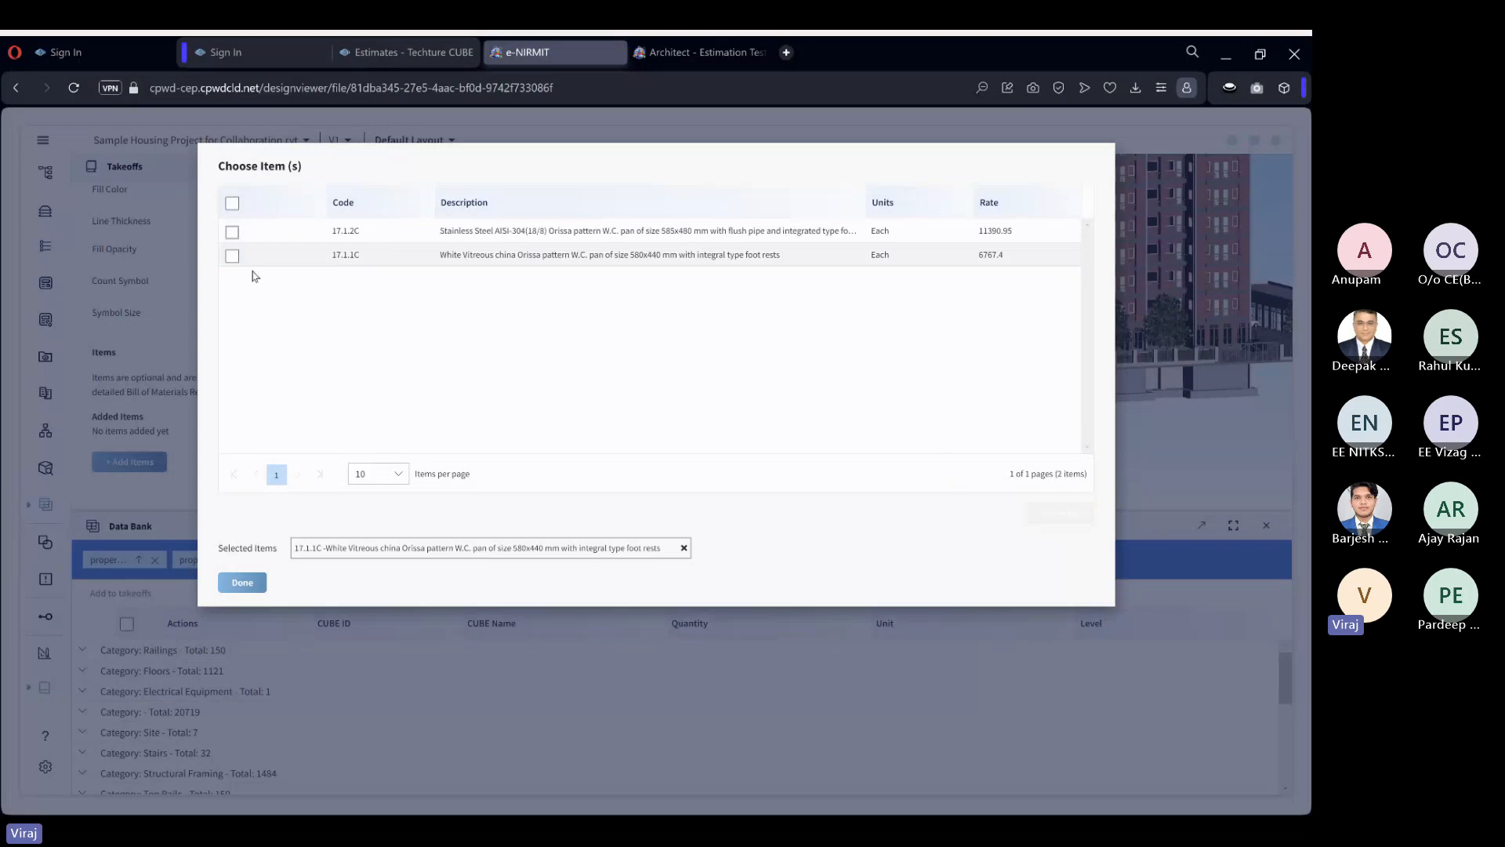
pyautogui.click(239, 583)
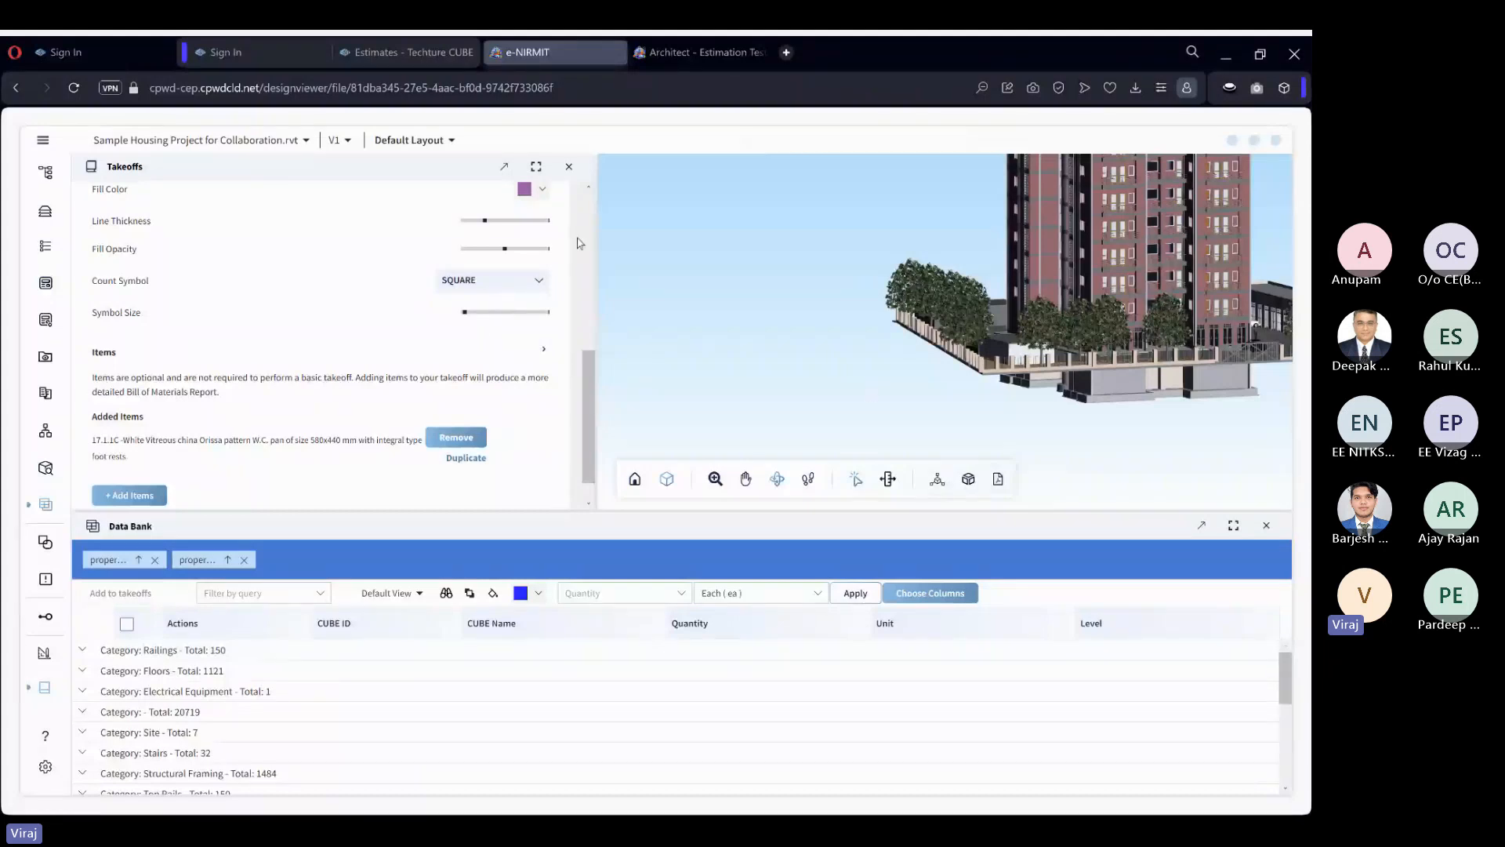
# Review the takeoff's details and added items, and view the list of items available to attach without choosing another.
pyautogui.scroll(5, 504, 334)
pyautogui.scroll(-5, 503, 335)
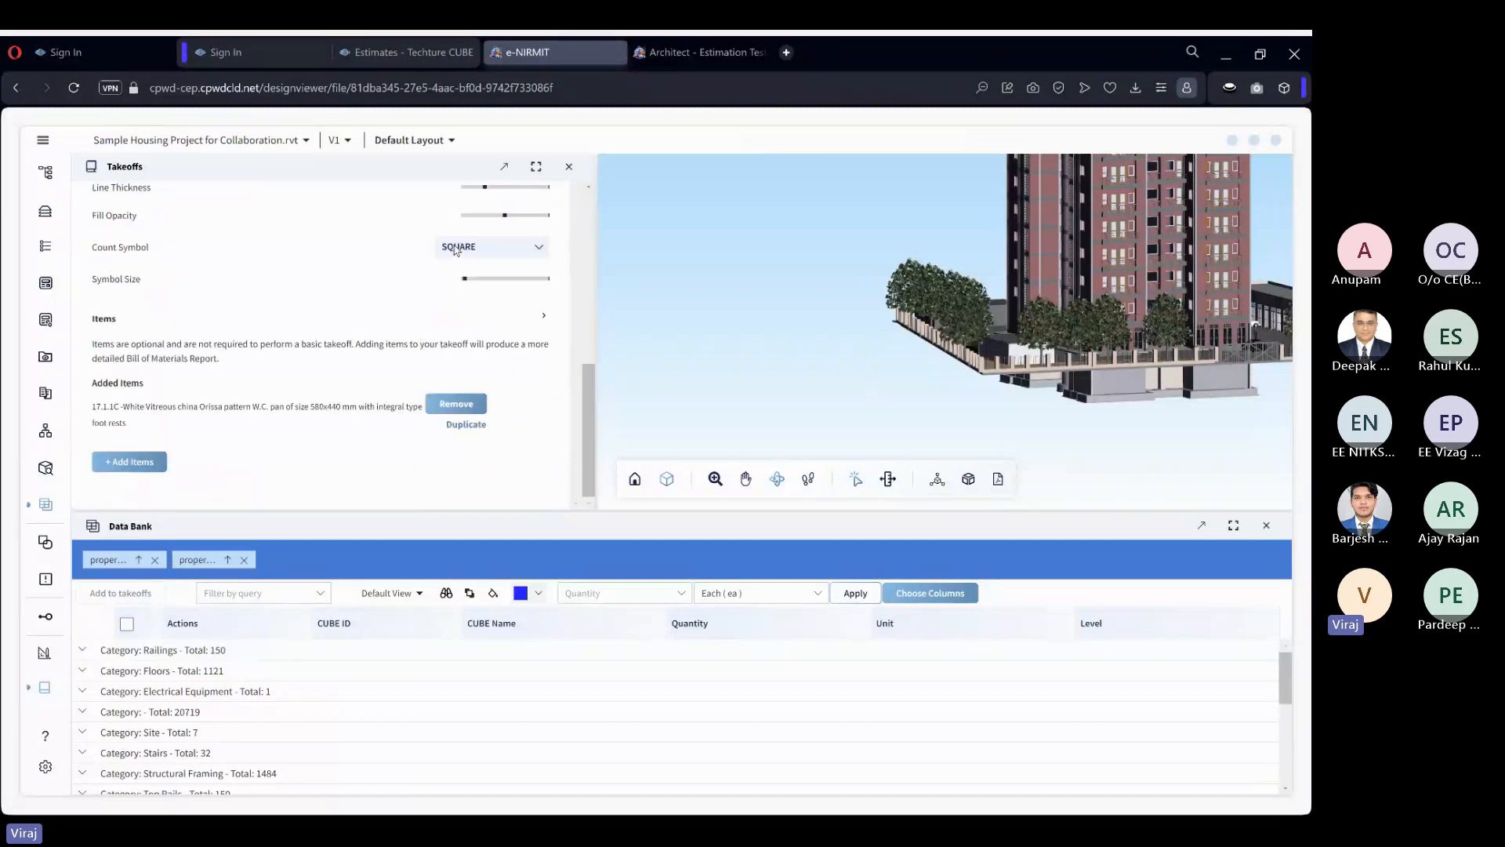
pyautogui.click(150, 461)
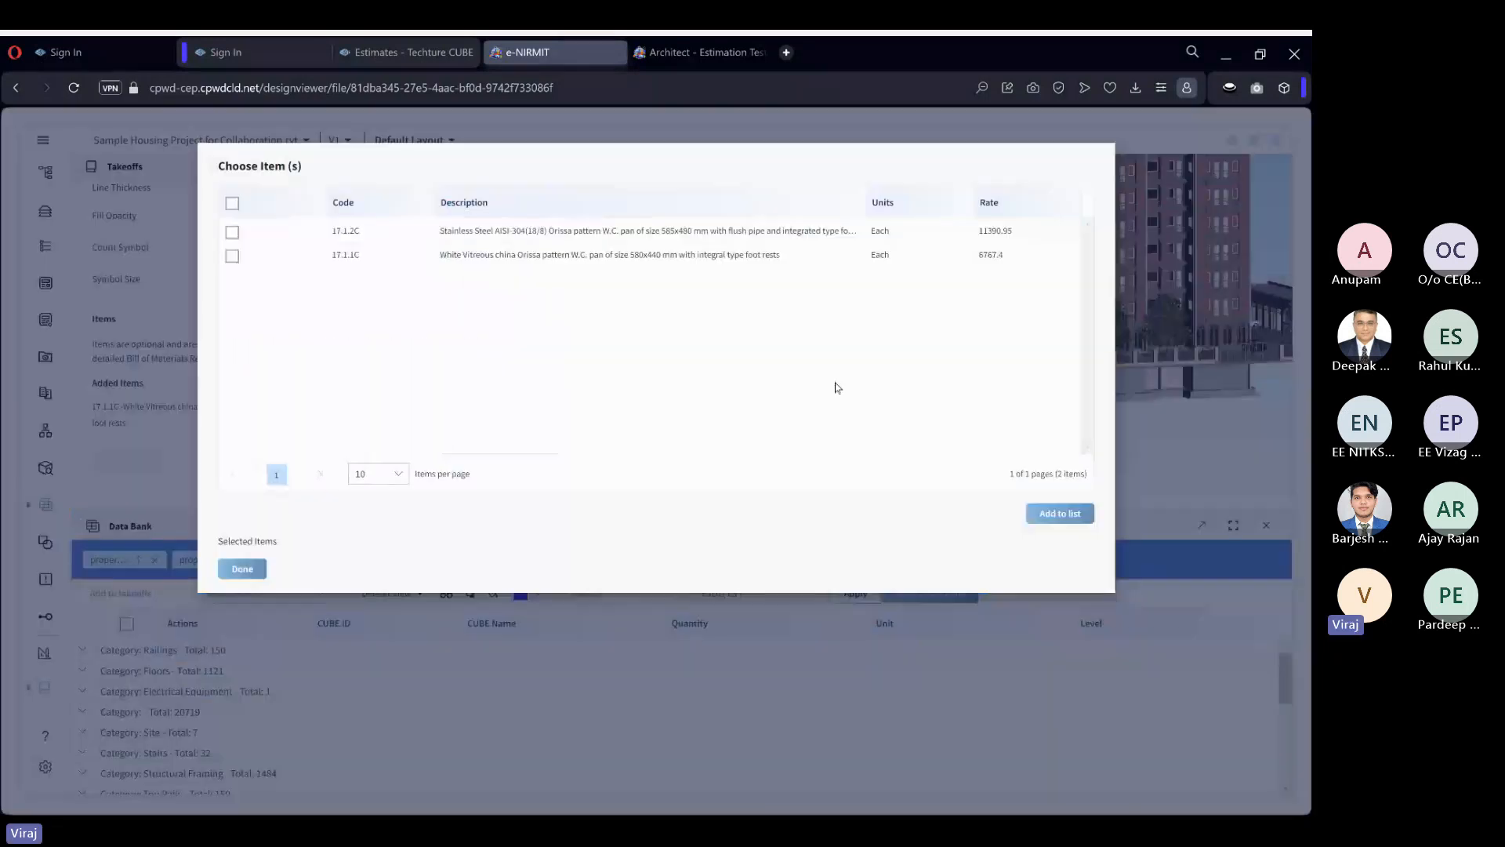
pyautogui.click(239, 569)
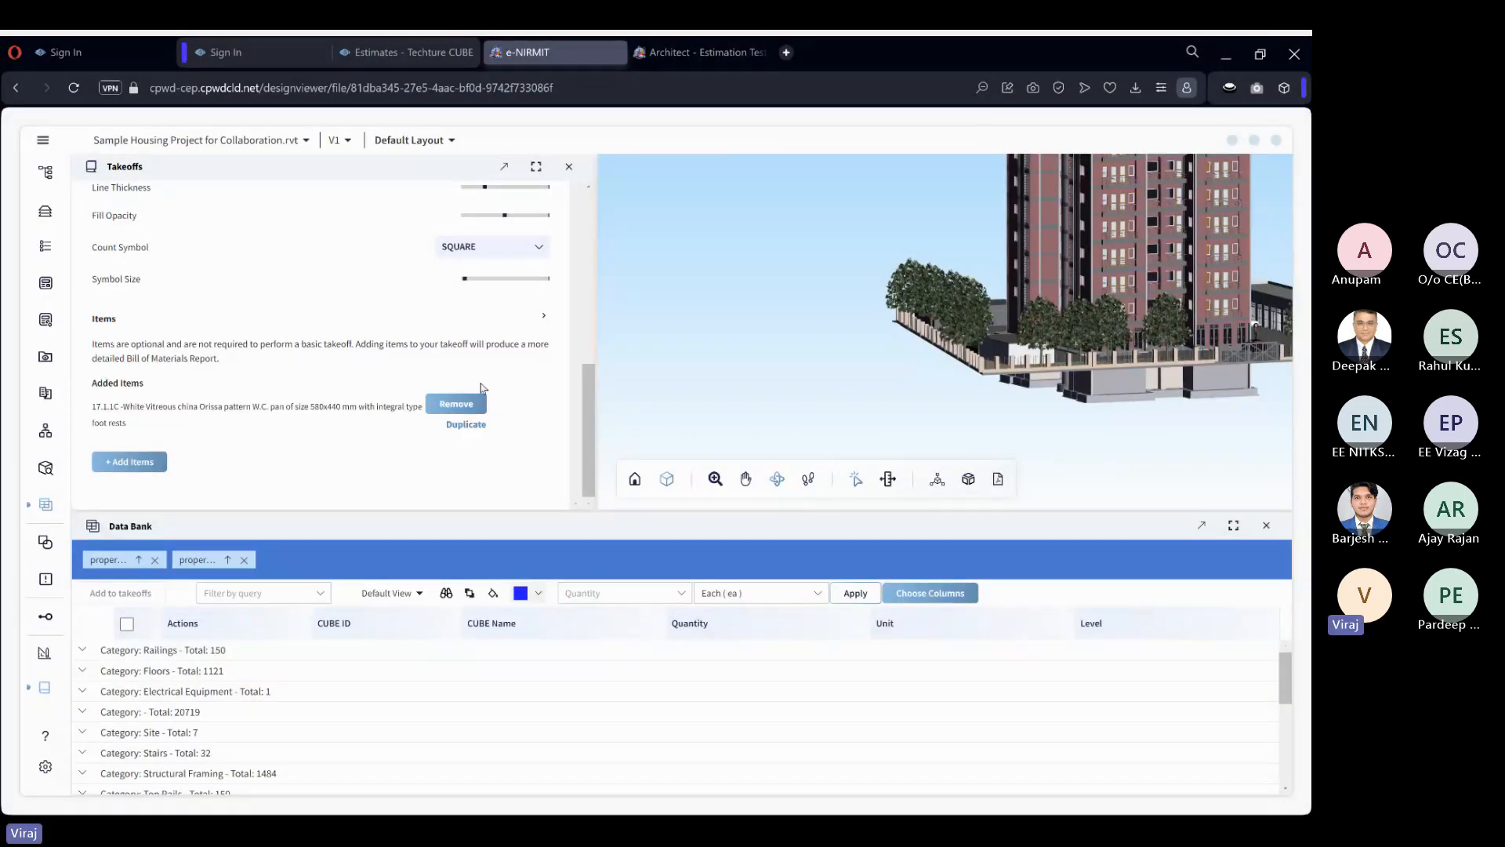
# Close the model viewer and expand SANITARY INSTALLATIONS down to the sub-items of 17.1C in the estimate's BOQ.
pyautogui.click(1278, 145)
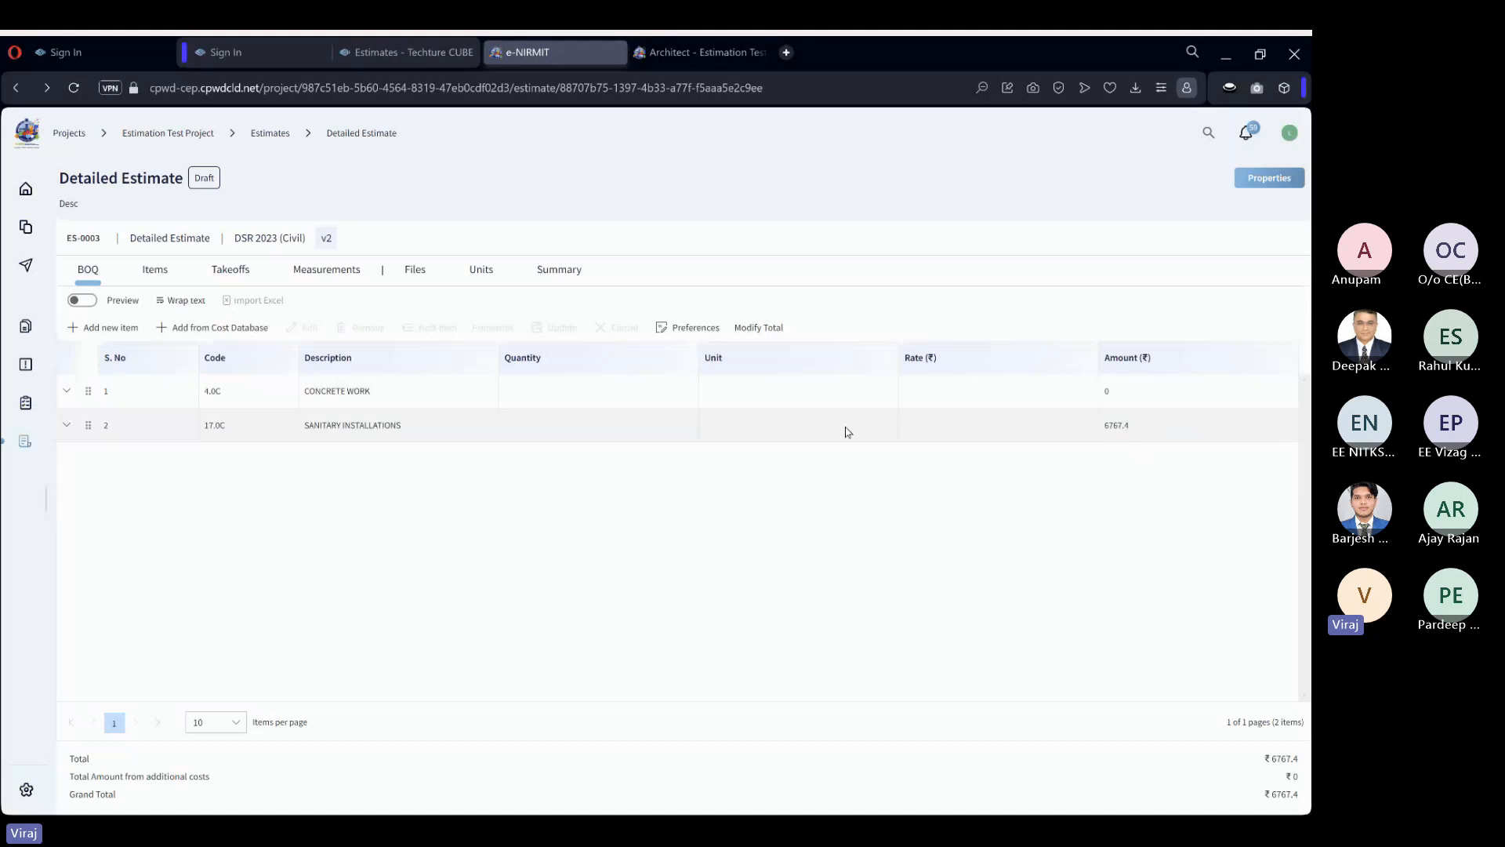
pyautogui.click(70, 425)
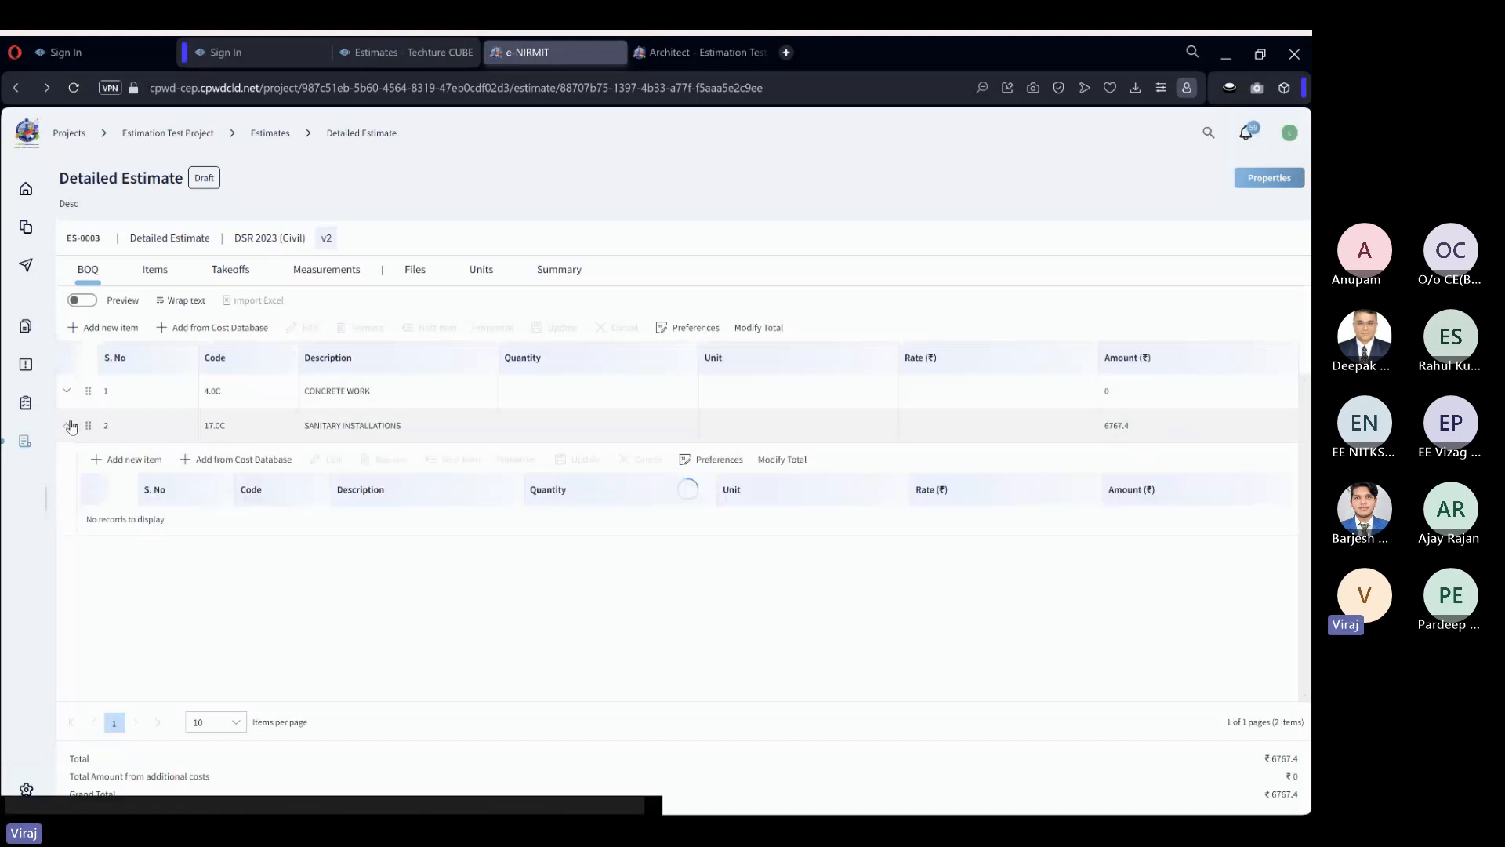
pyautogui.click(88, 518)
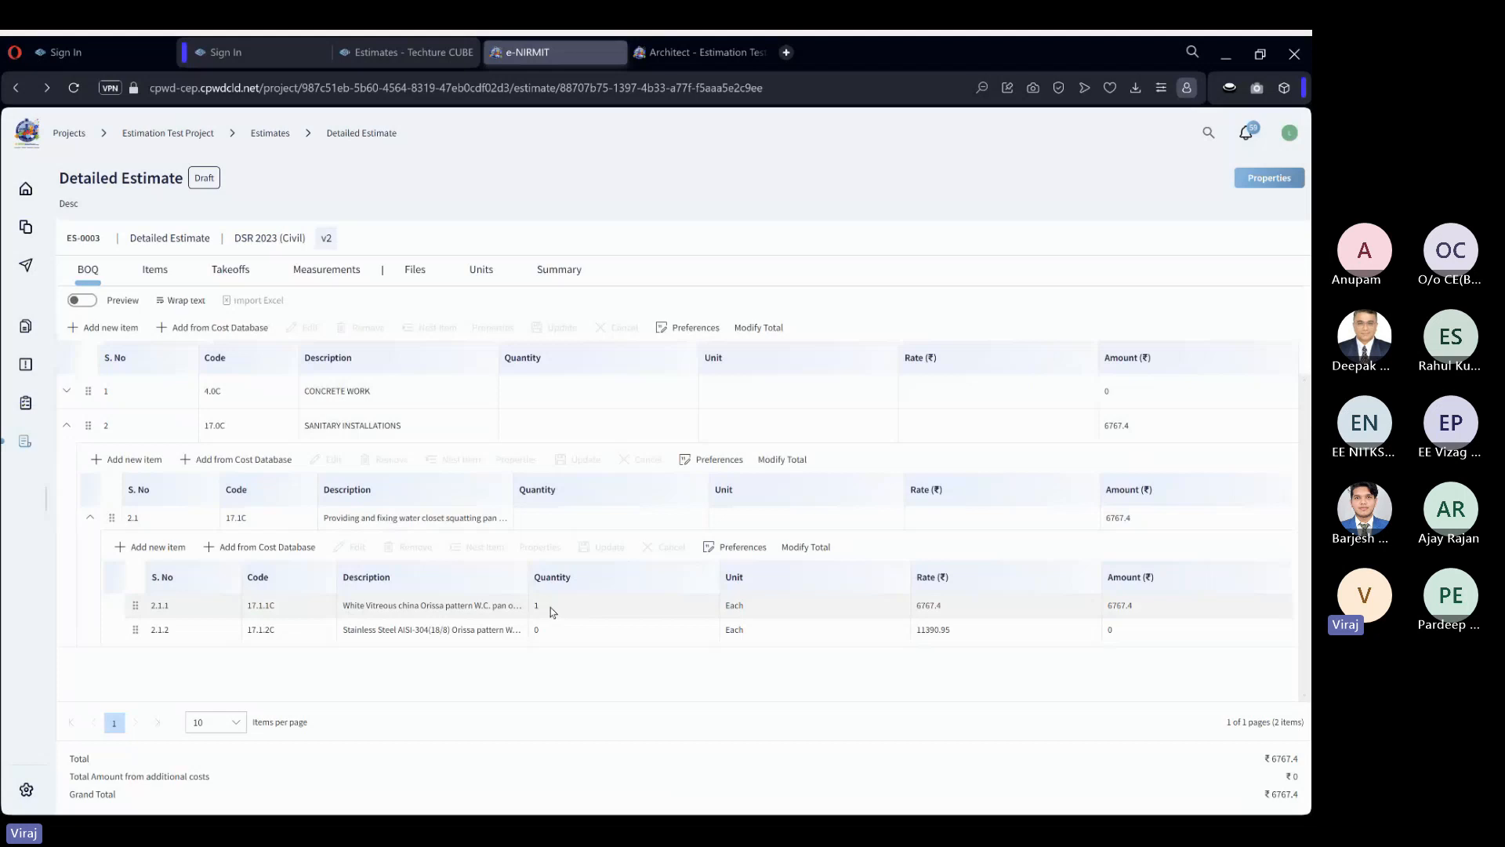
# Open the properties of BOQ item 2.1.1 and check its quantity from takeoffs and the attached takeoff.
pyautogui.click(438, 605)
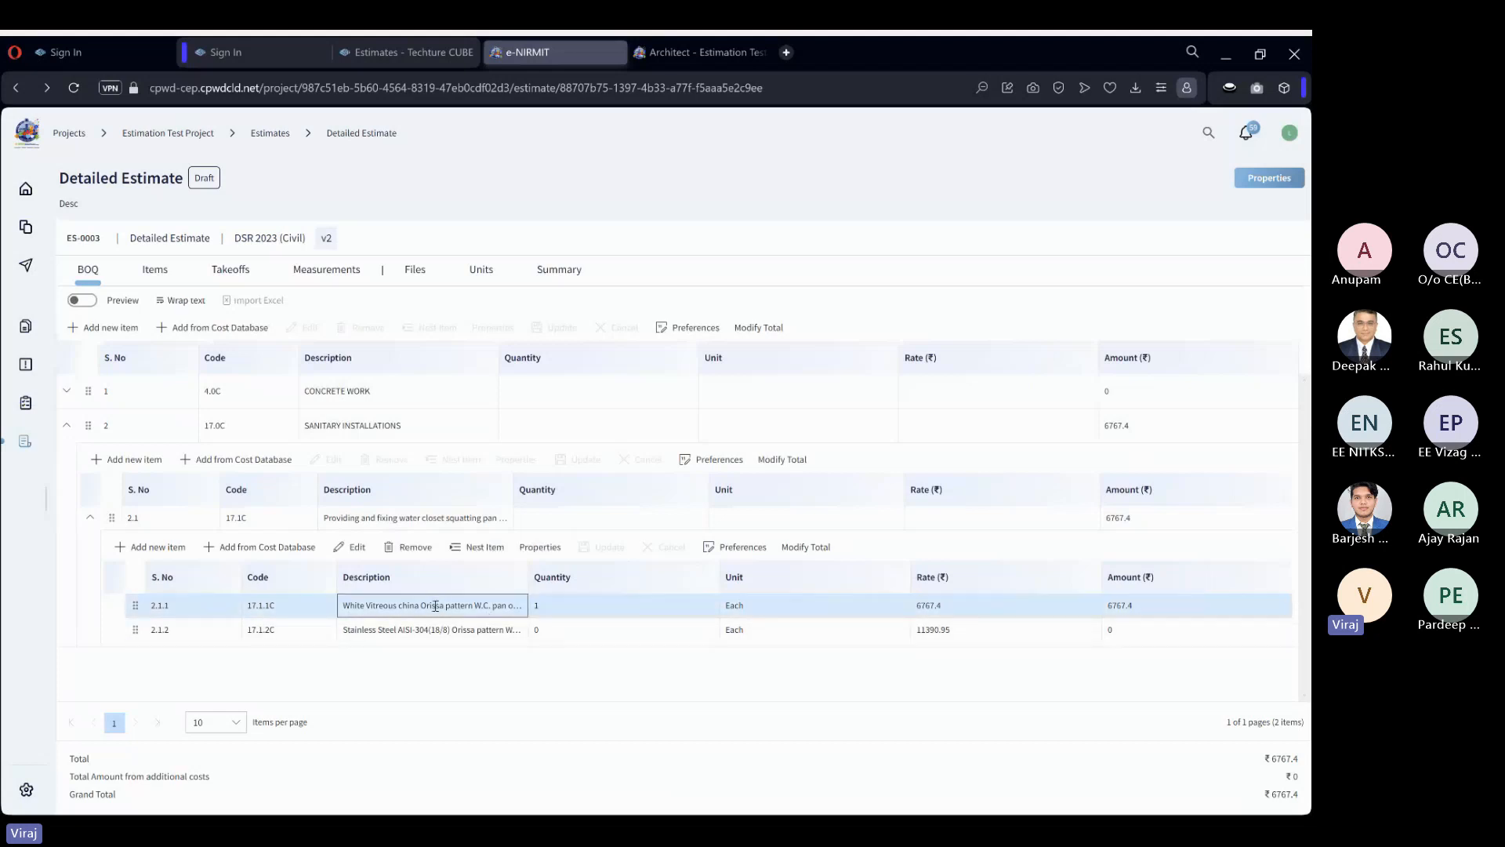
pyautogui.click(538, 550)
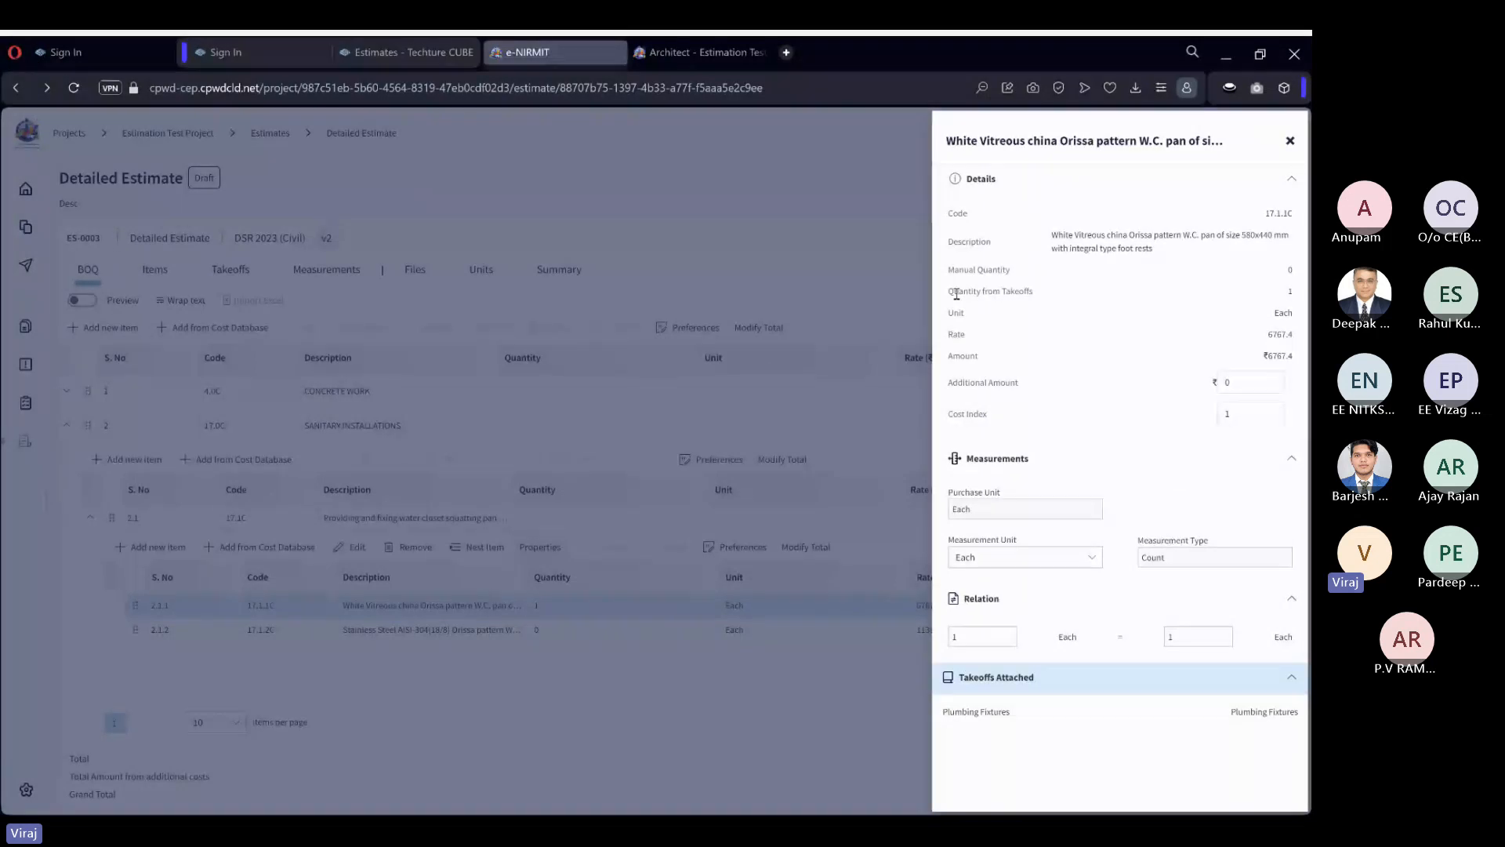
pyautogui.moveTo(957, 294); pyautogui.dragTo(1013, 295)
pyautogui.click(1013, 296)
pyautogui.click(1290, 143)
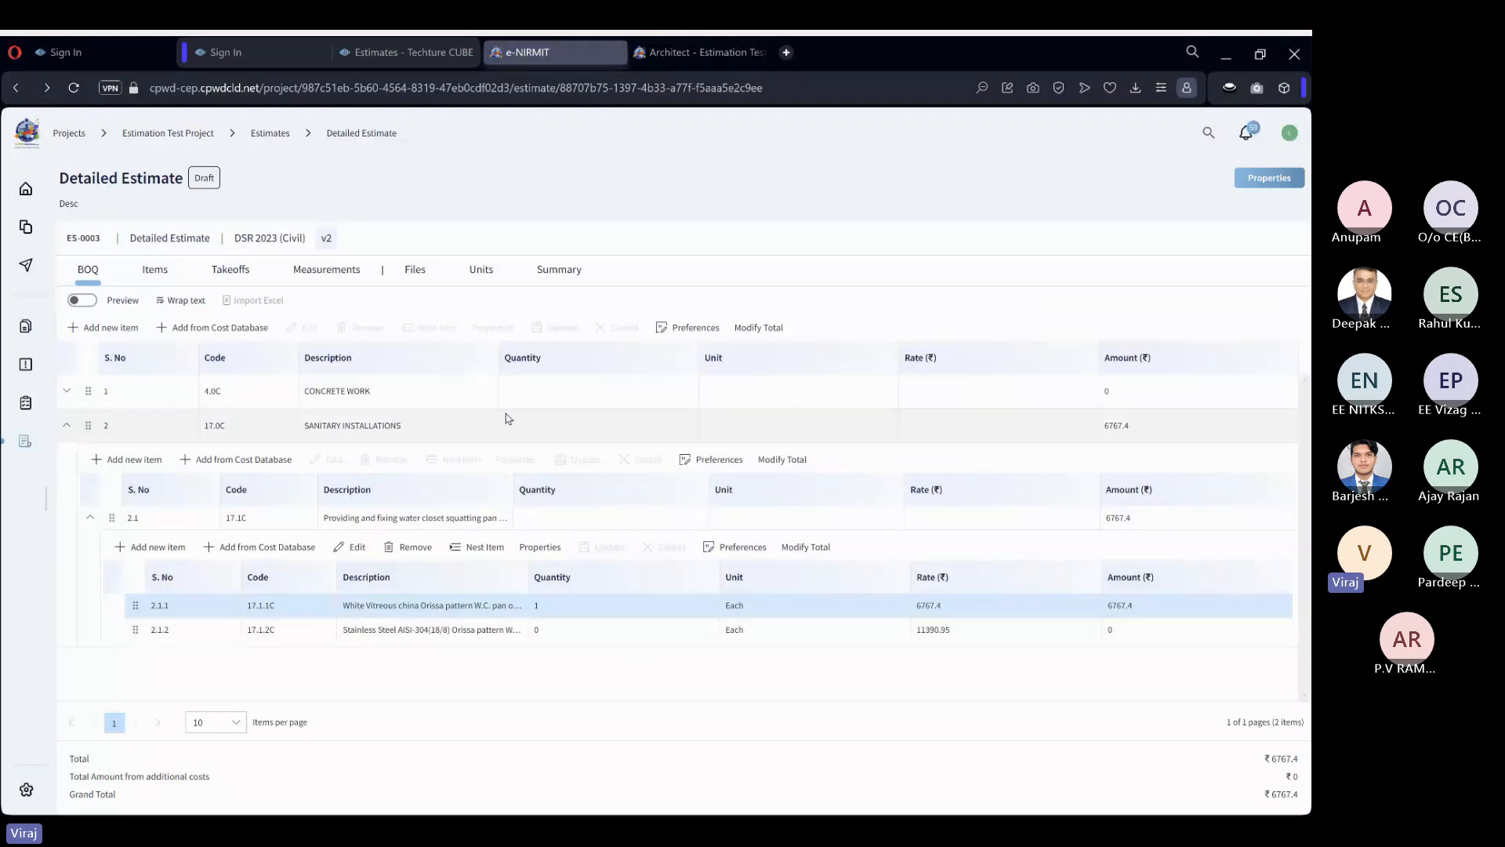
# Reopen Sample Housing Project for Collaboration.rvt from the estimate's files, and widen the Data Bank and group it by Category.
pyautogui.click(413, 274)
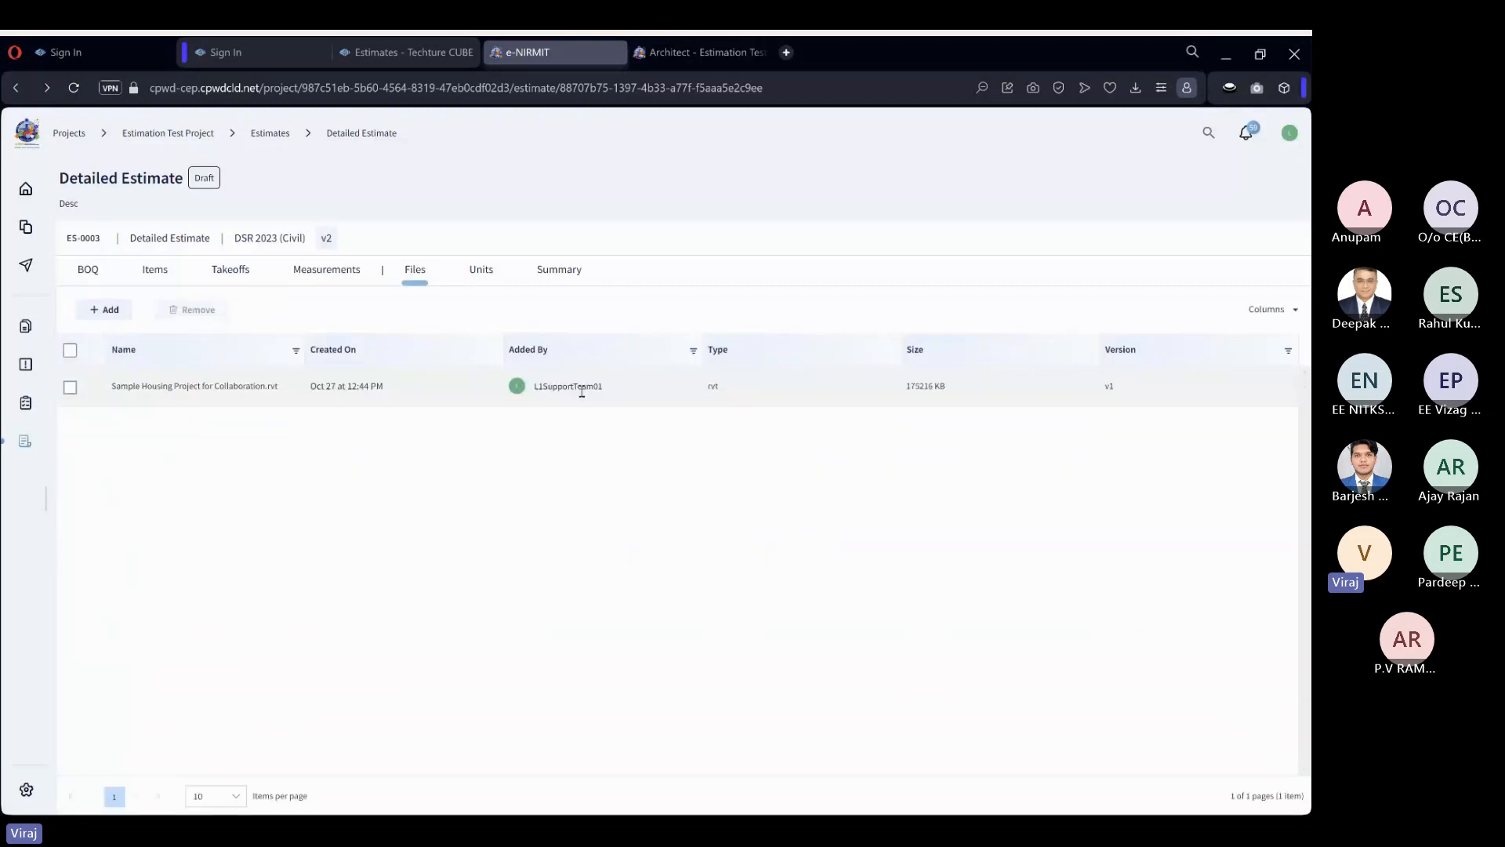
pyautogui.click(582, 390)
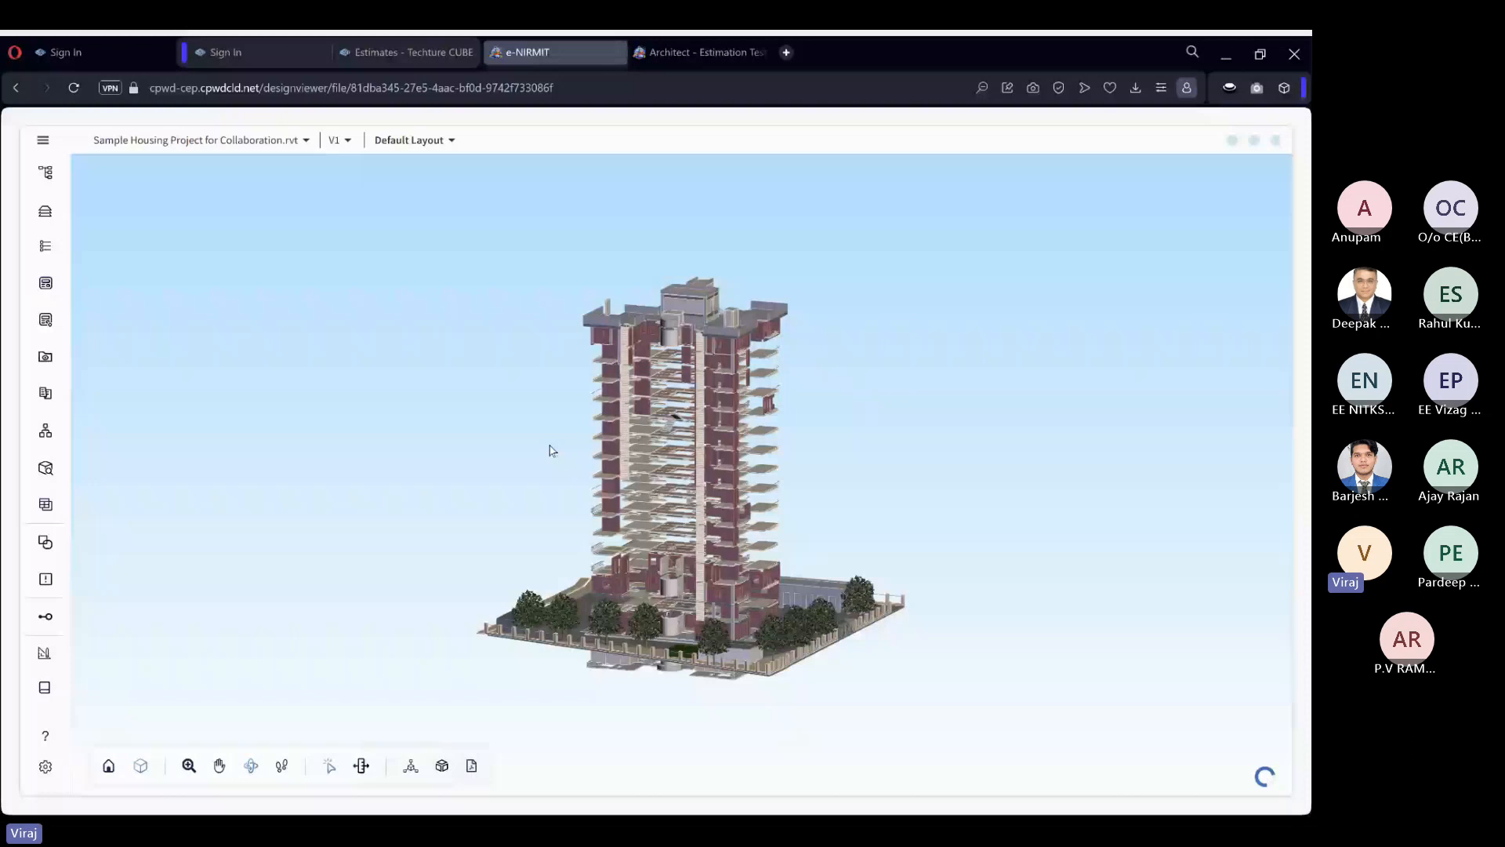
pyautogui.click(45, 504)
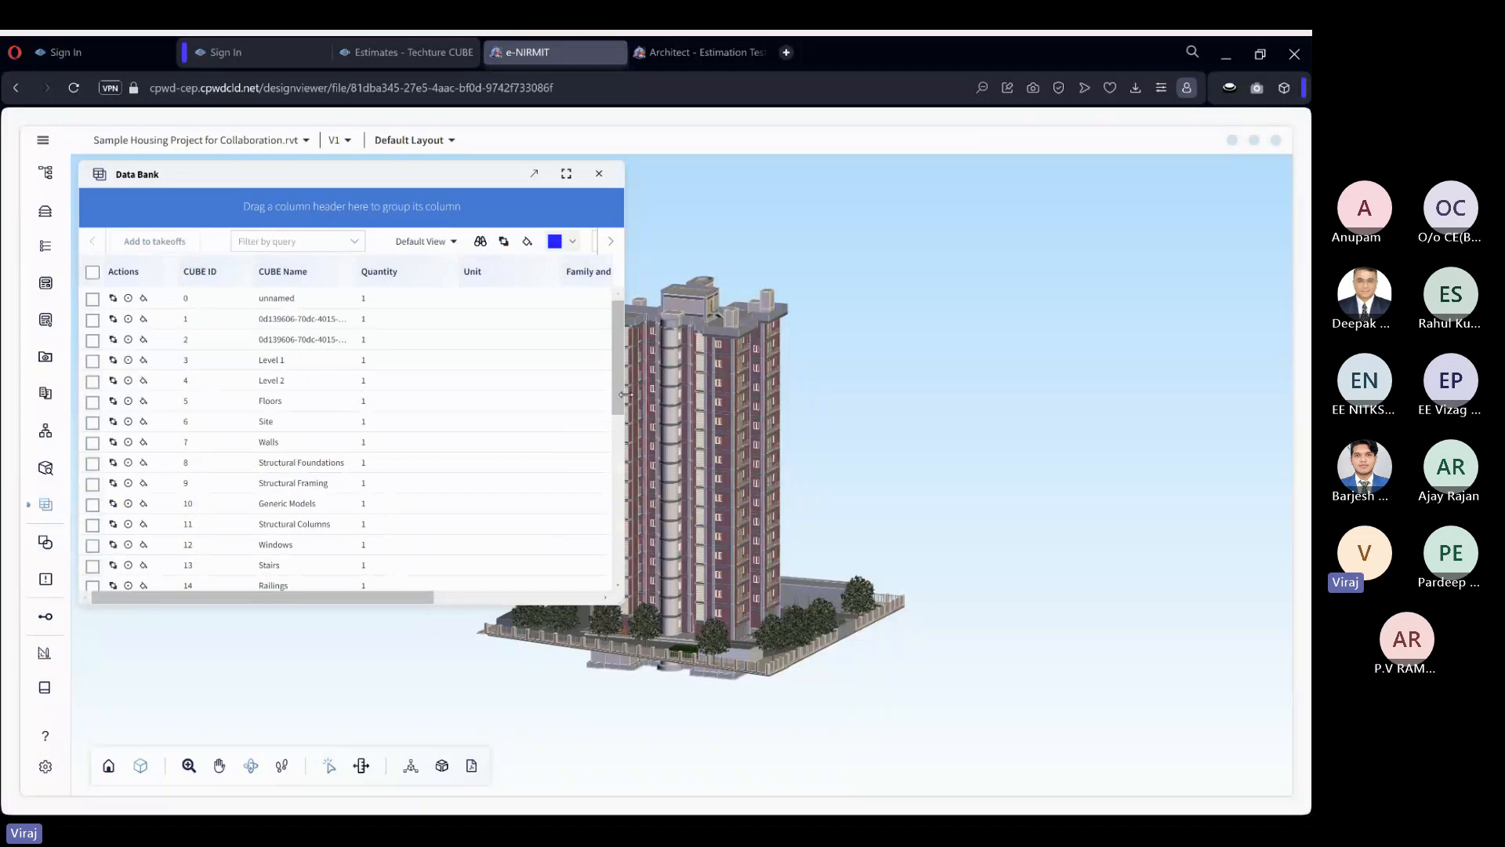
pyautogui.moveTo(617, 395); pyautogui.dragTo(800, 392)
pyautogui.moveTo(709, 291); pyautogui.dragTo(387, 213)
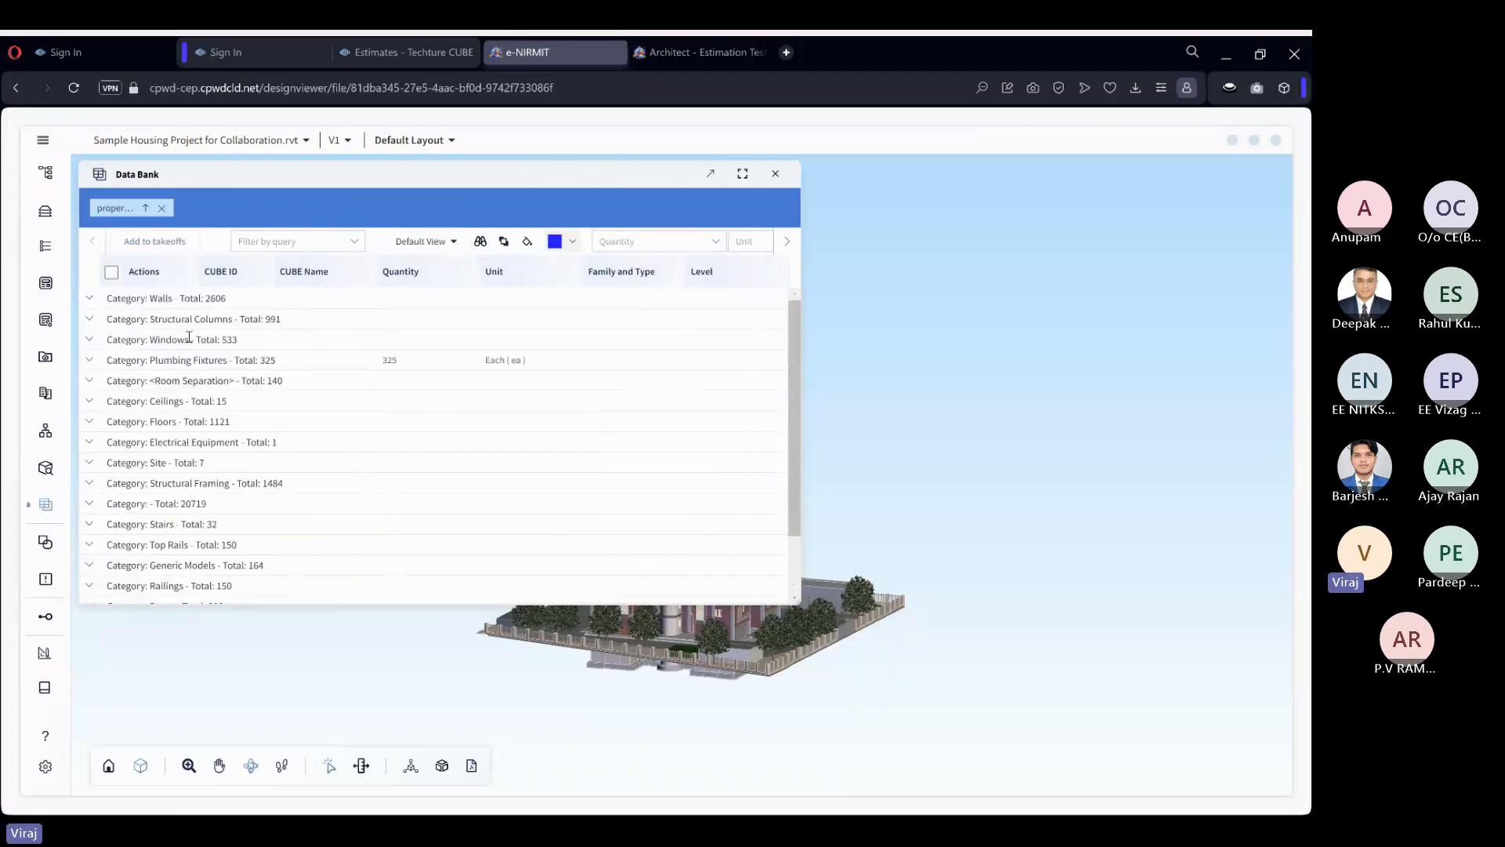
# Add sinks 52450 and 52452 from the Data Bank's Plumbing Fixtures category to the existing Plumbing Fixtures takeoff.
pyautogui.click(90, 362)
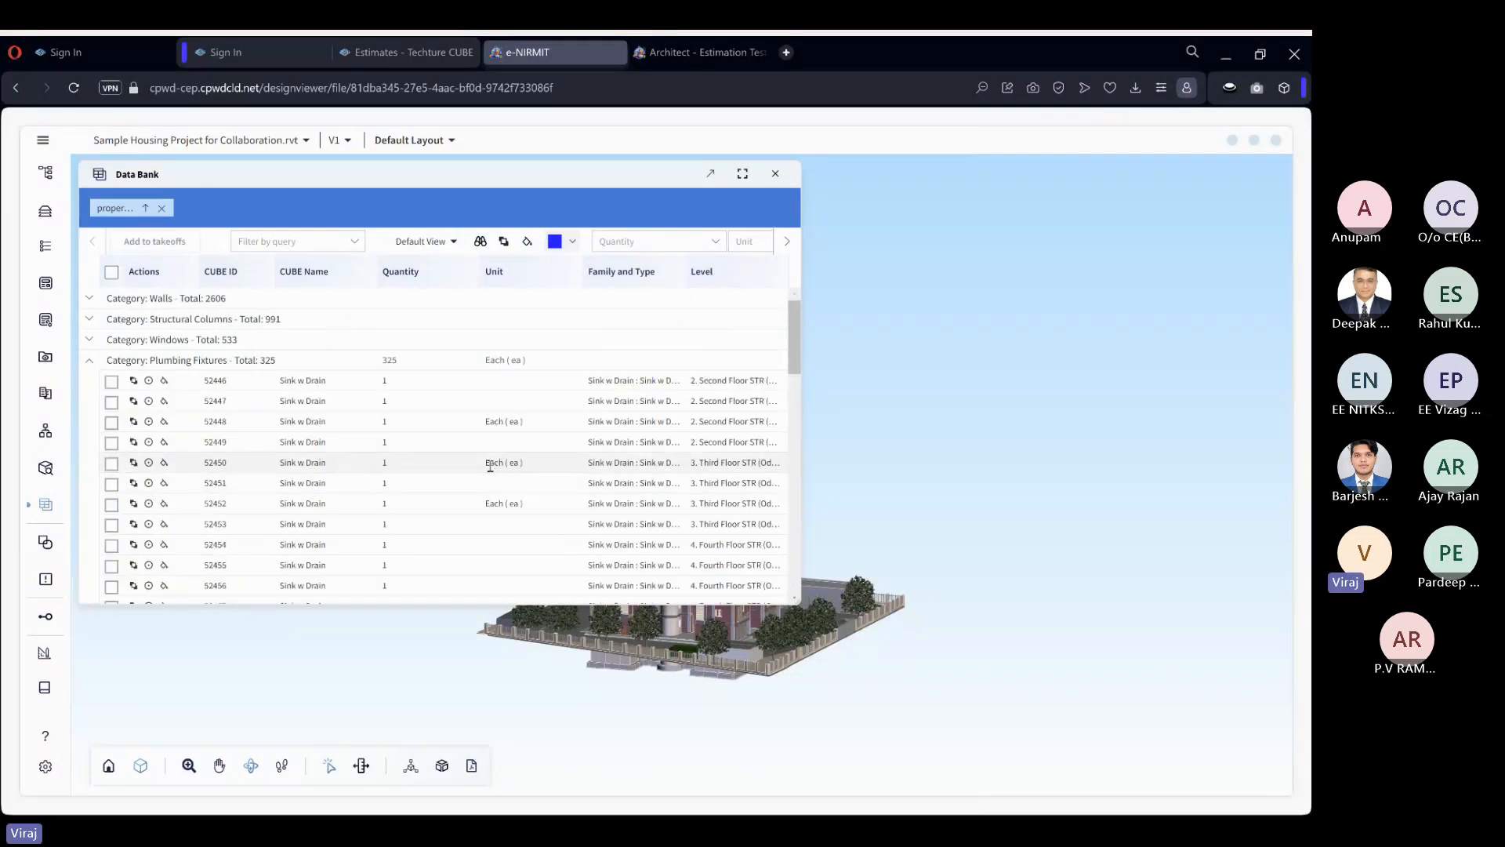
pyautogui.click(111, 463)
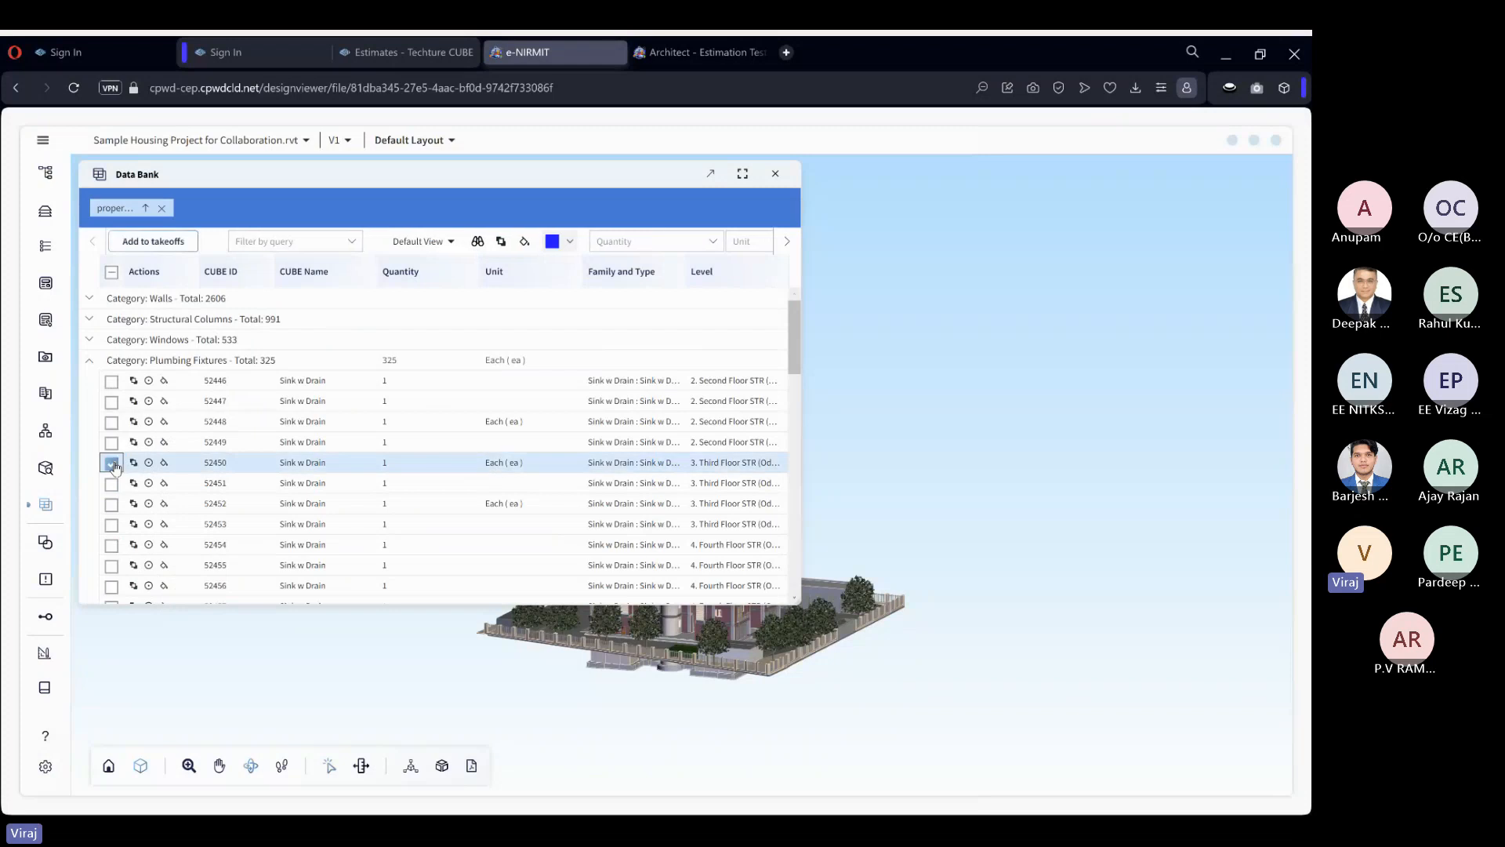
pyautogui.click(111, 505)
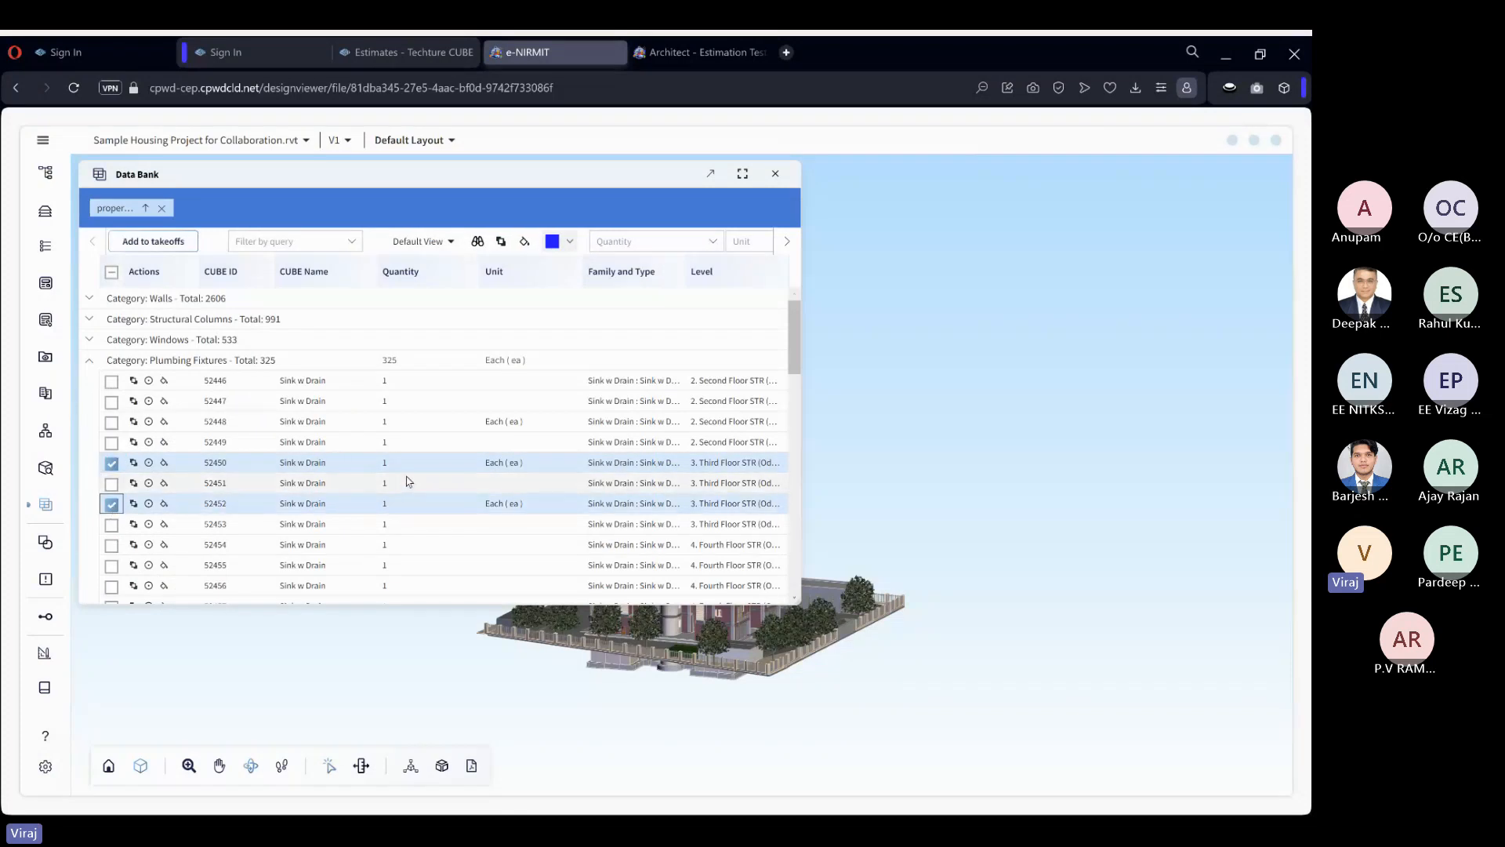
pyautogui.click(152, 241)
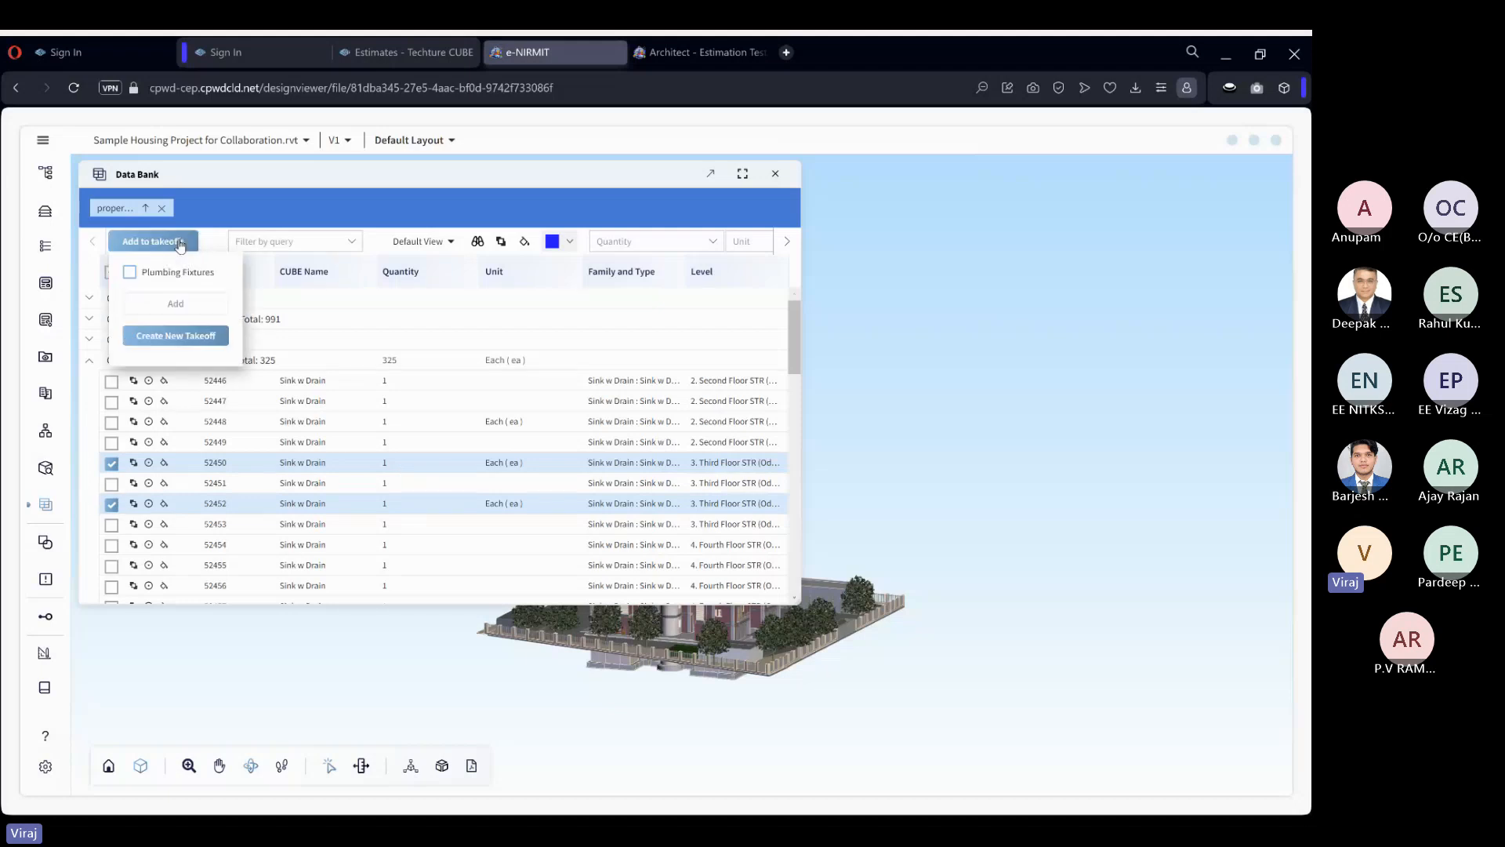
pyautogui.click(129, 272)
pyautogui.click(175, 303)
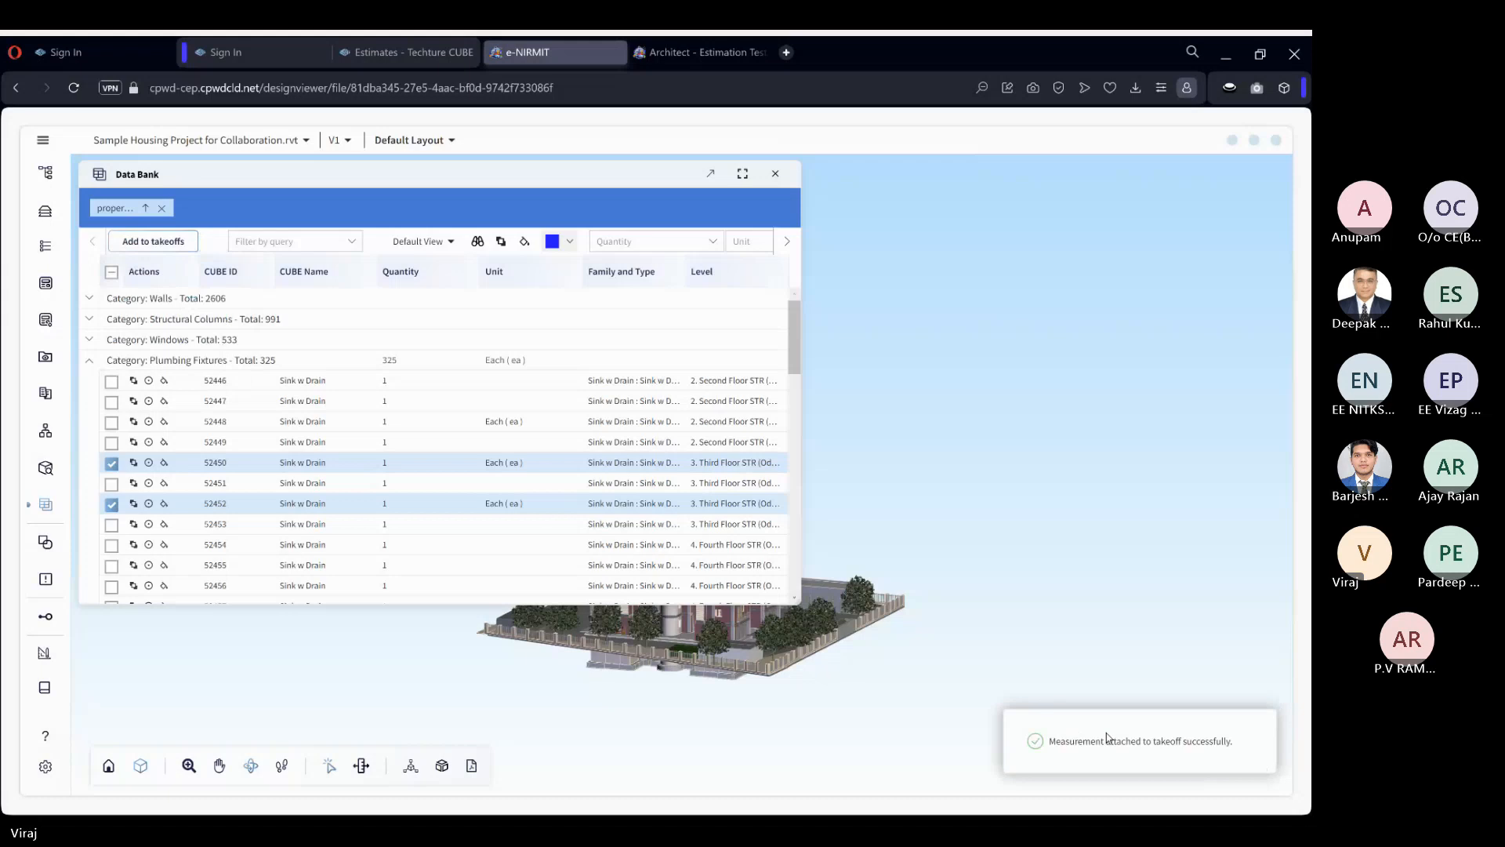
# Close the Data Bank, check the Plumbing Fixtures quantity in the list of takeoffs, and return to the estimate.
pyautogui.click(775, 173)
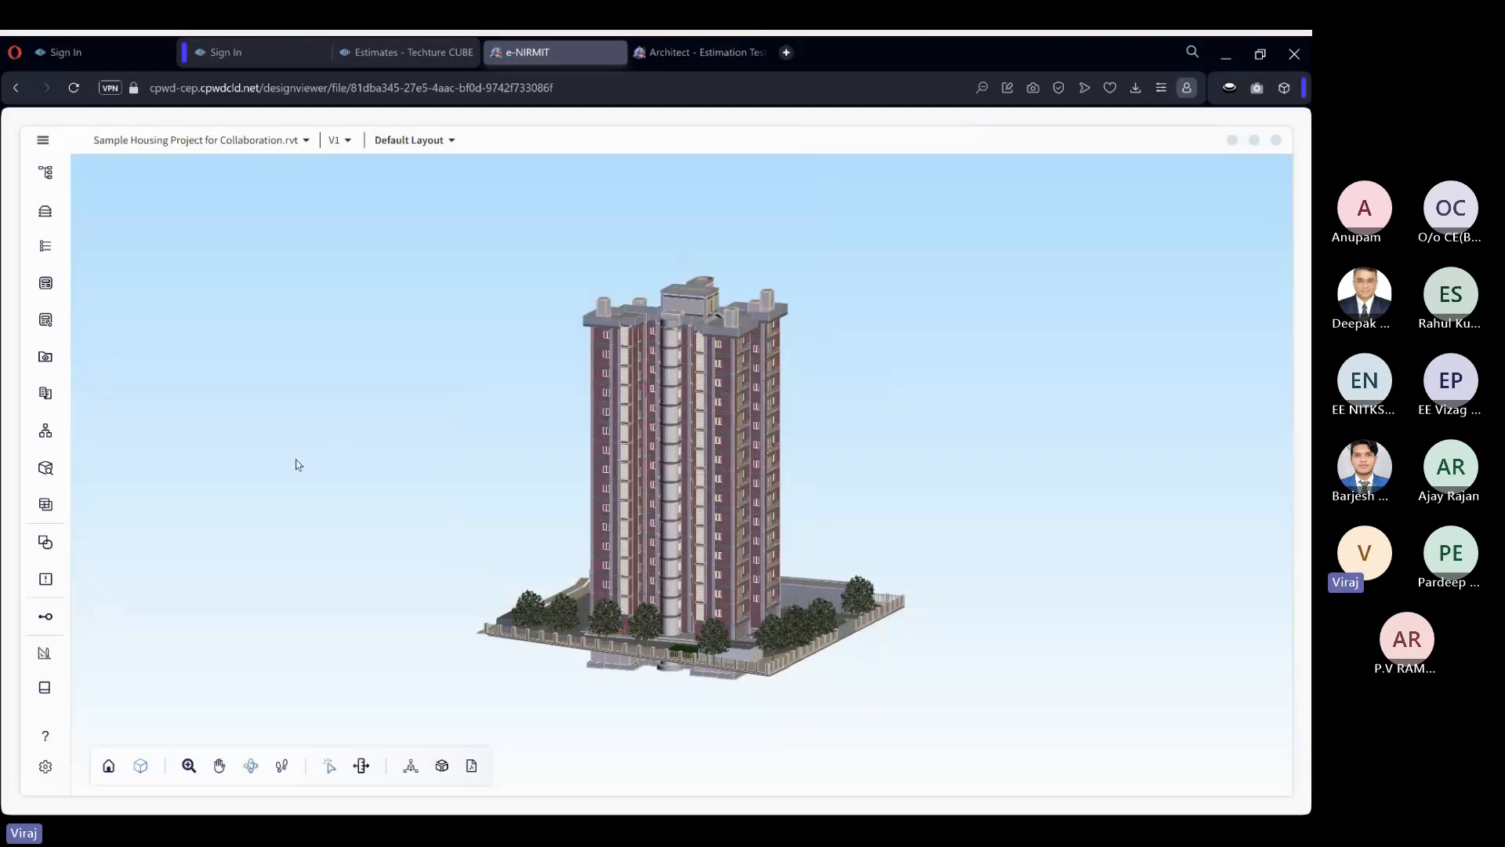
pyautogui.click(45, 687)
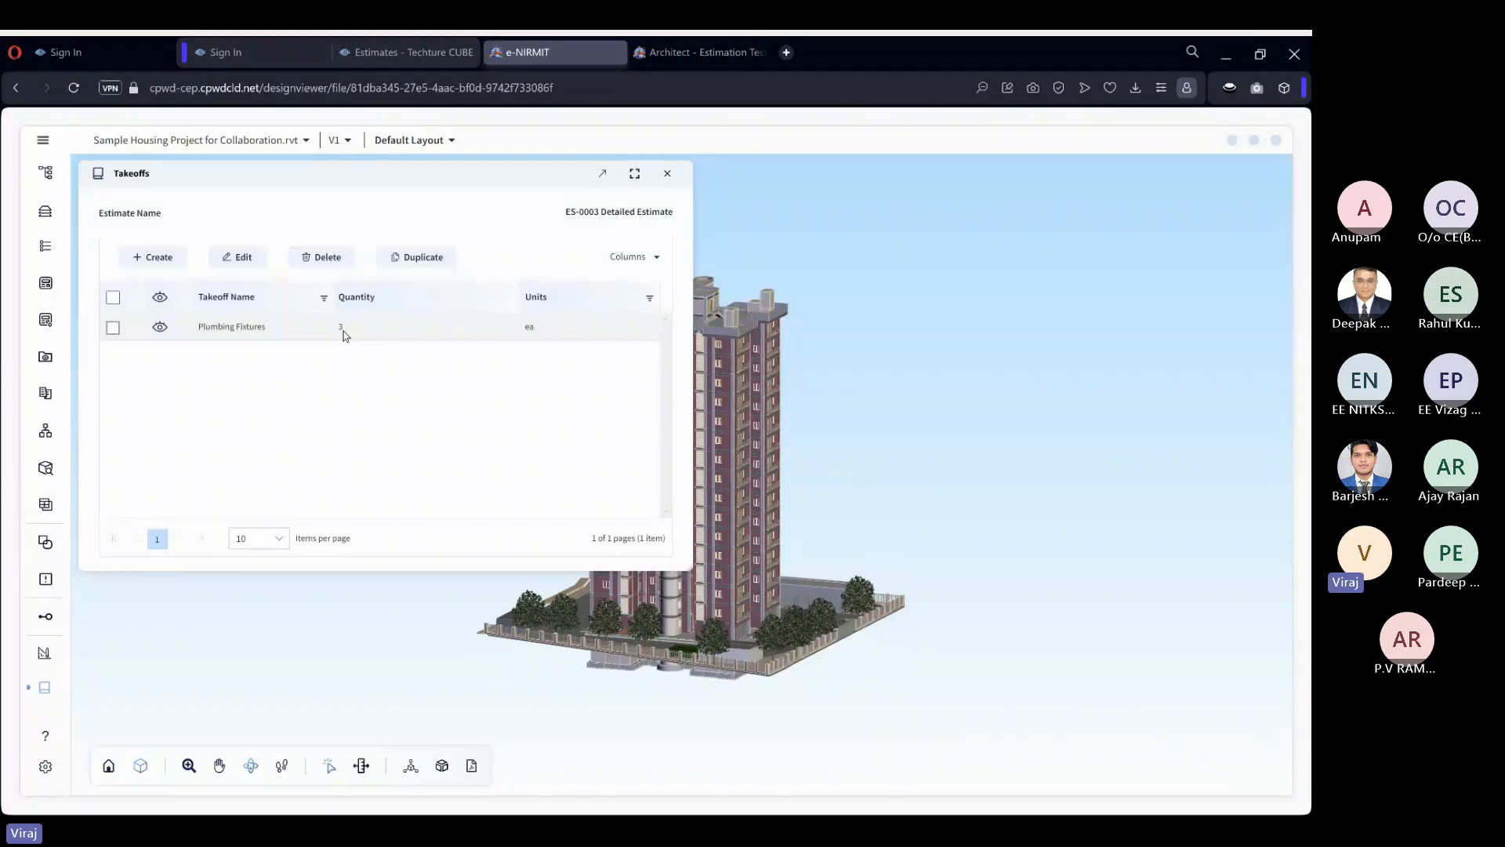
pyautogui.click(1277, 139)
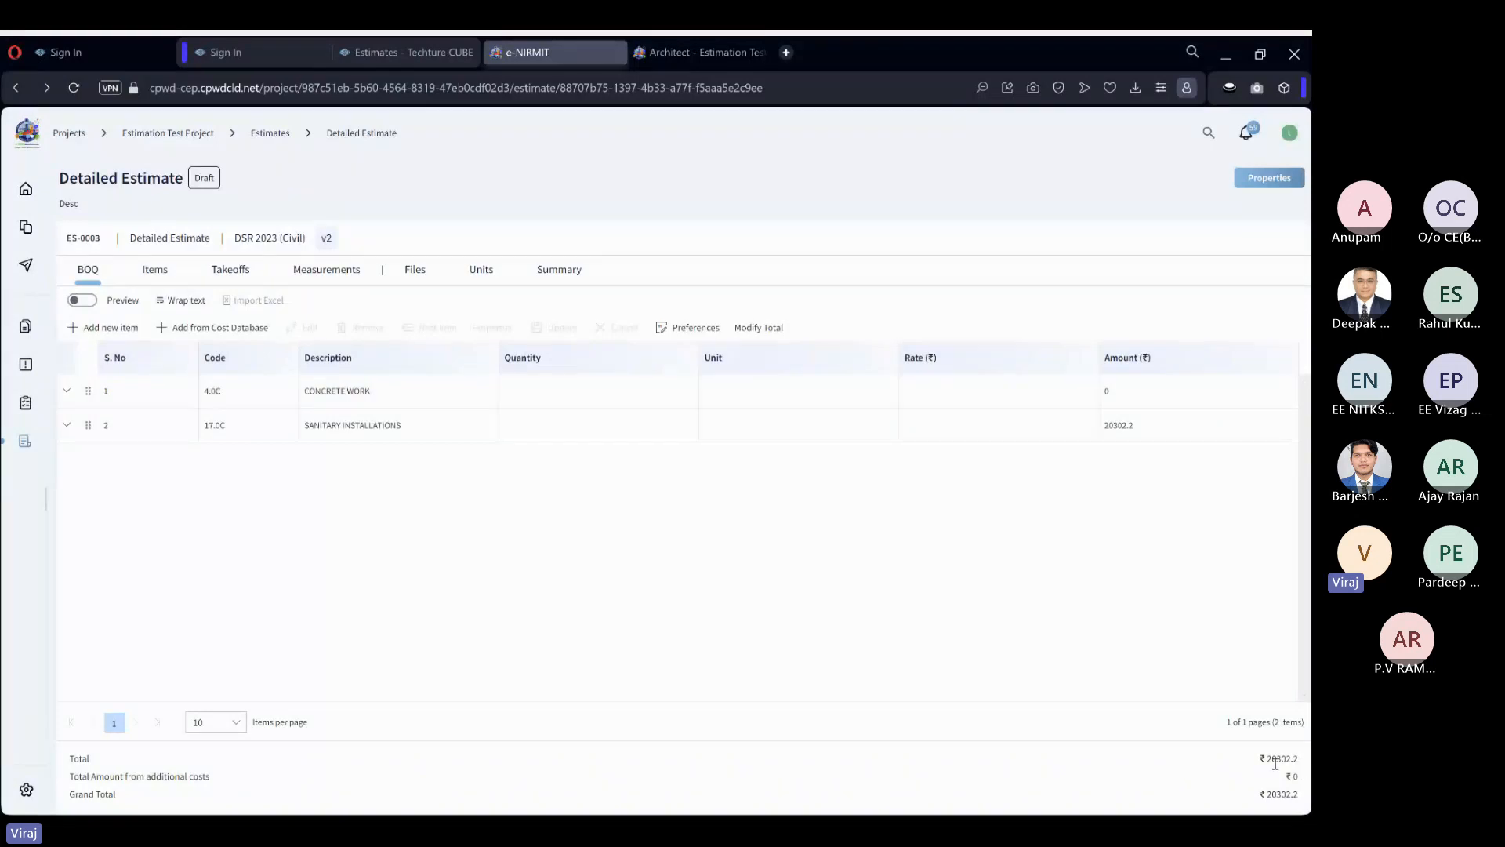
# Check the quantity and amount of BOQ item 2.1.1 under SANITARY INSTALLATIONS, and collapse the section again.
pyautogui.click(76, 424)
pyautogui.click(90, 518)
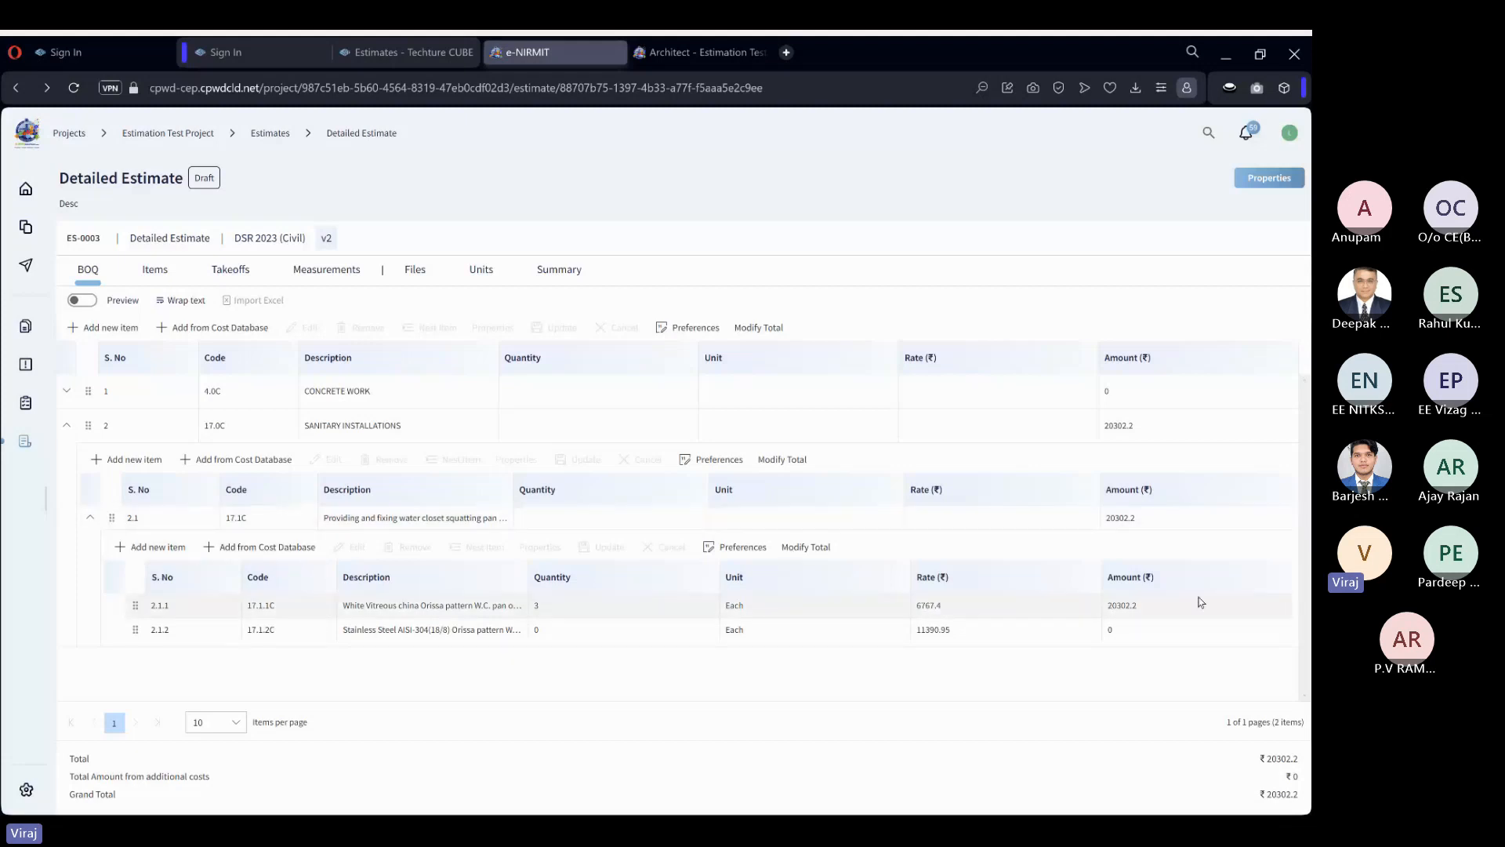
pyautogui.click(90, 518)
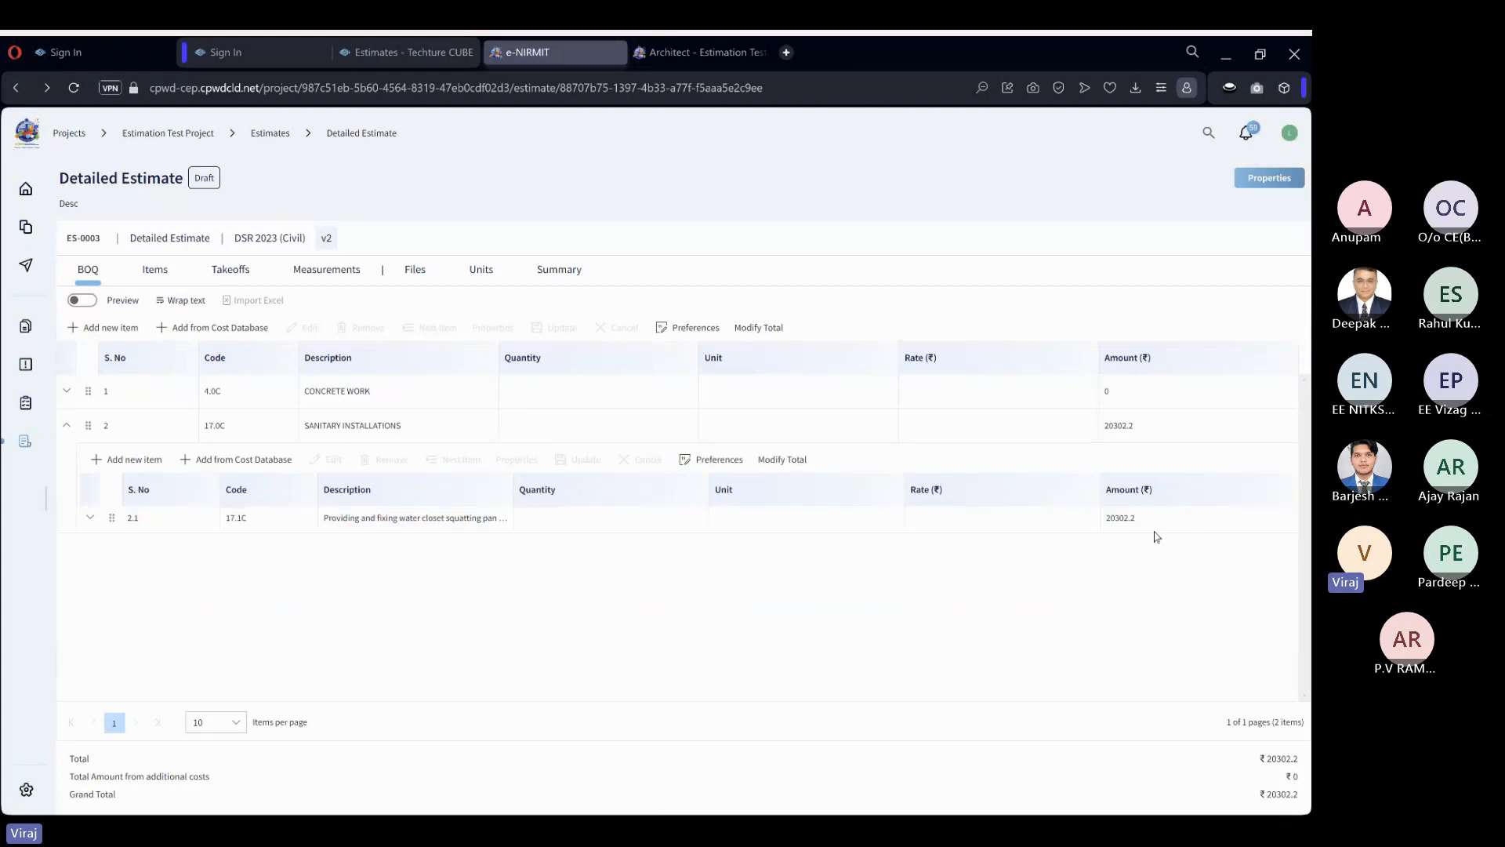
pyautogui.click(86, 516)
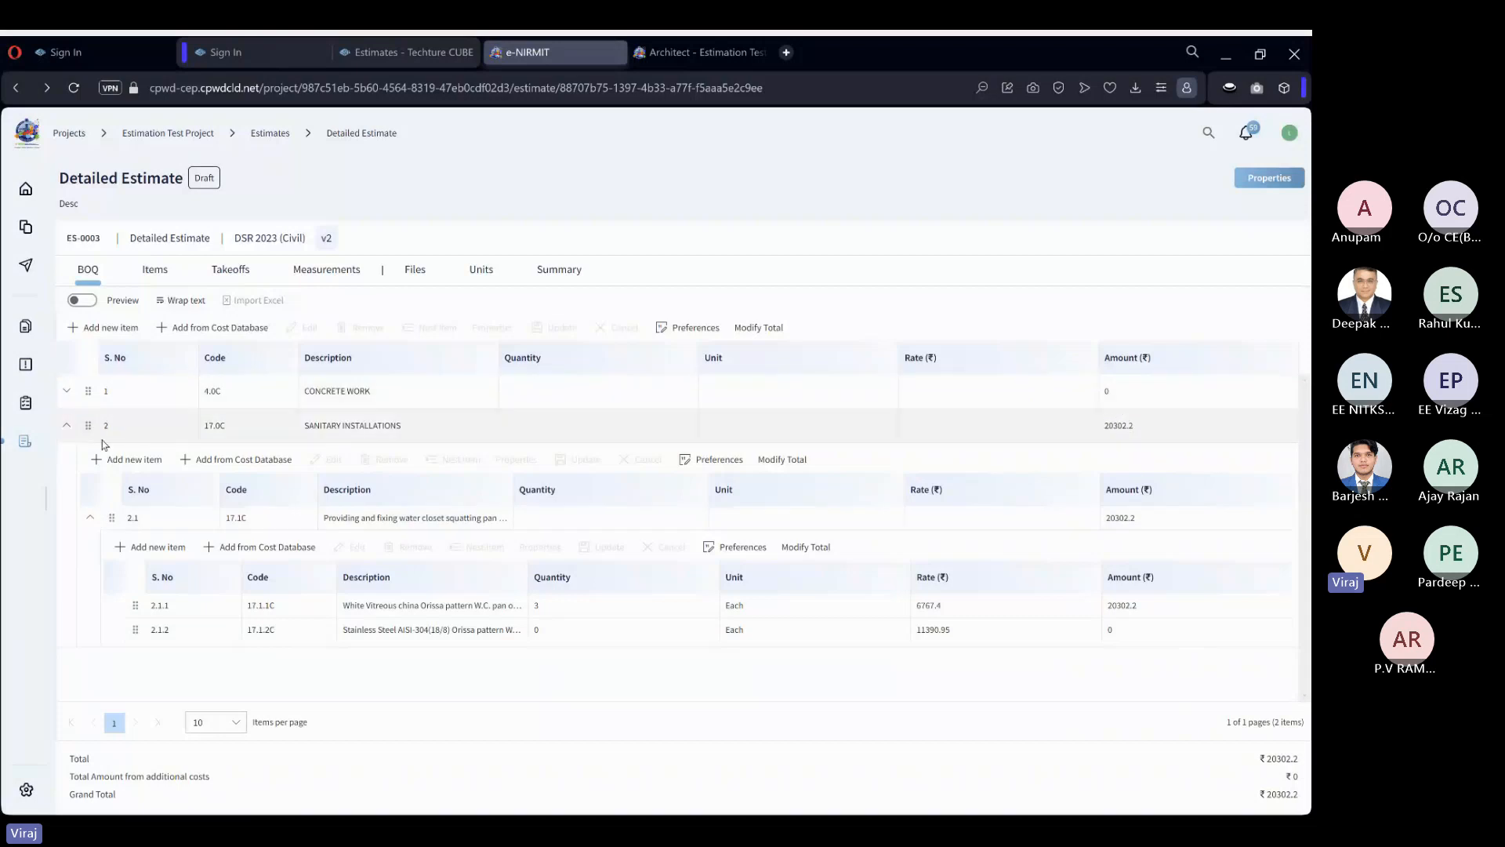
pyautogui.click(67, 425)
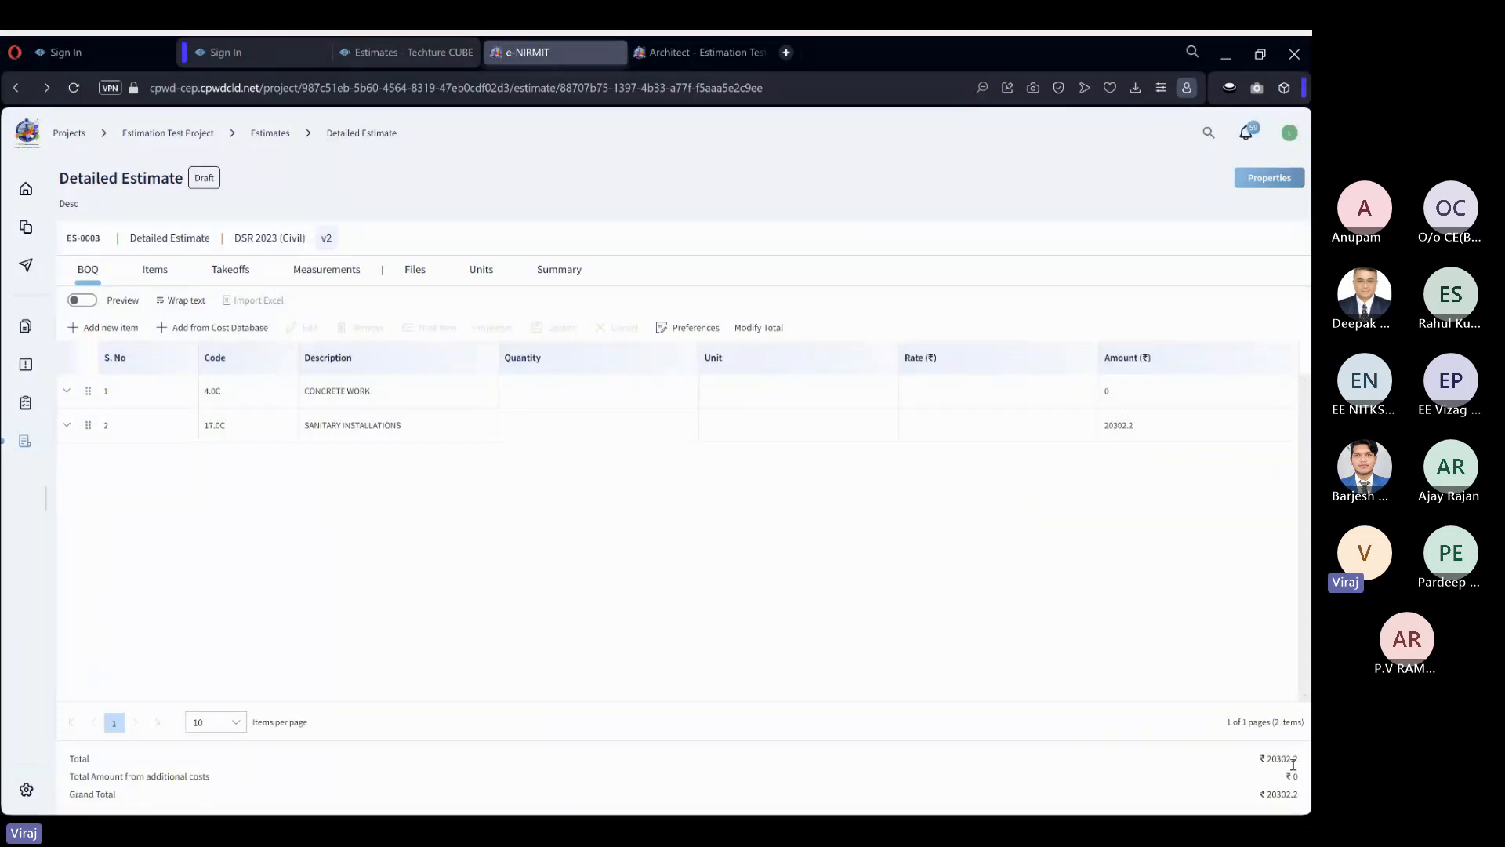
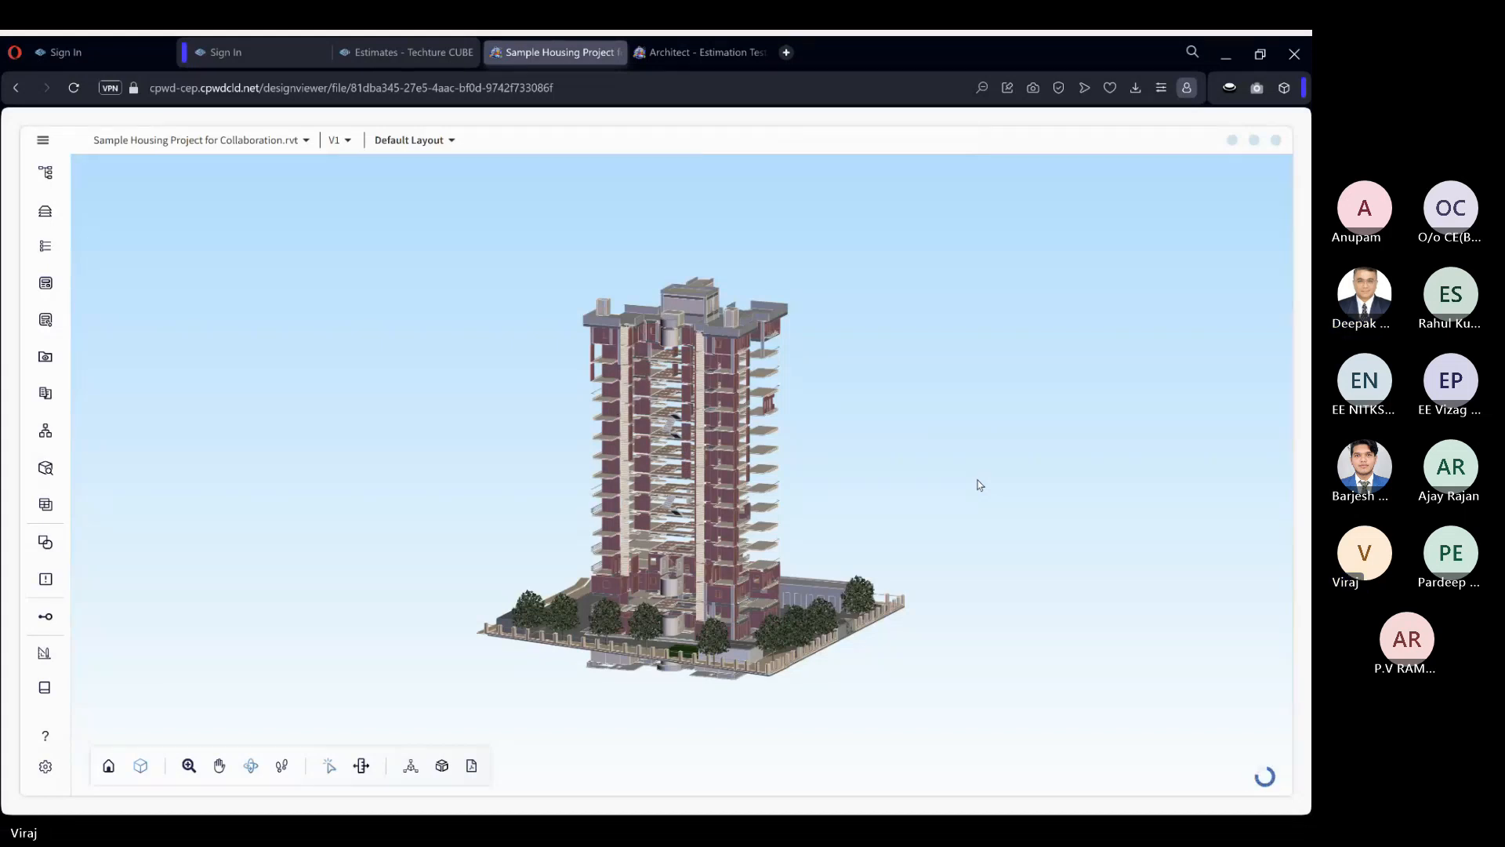
# Return to the estimate and add MASONRY WORK item 6.4.1C, cement mortar 1:4, to the BOQ from the cost database.
pyautogui.click(1278, 140)
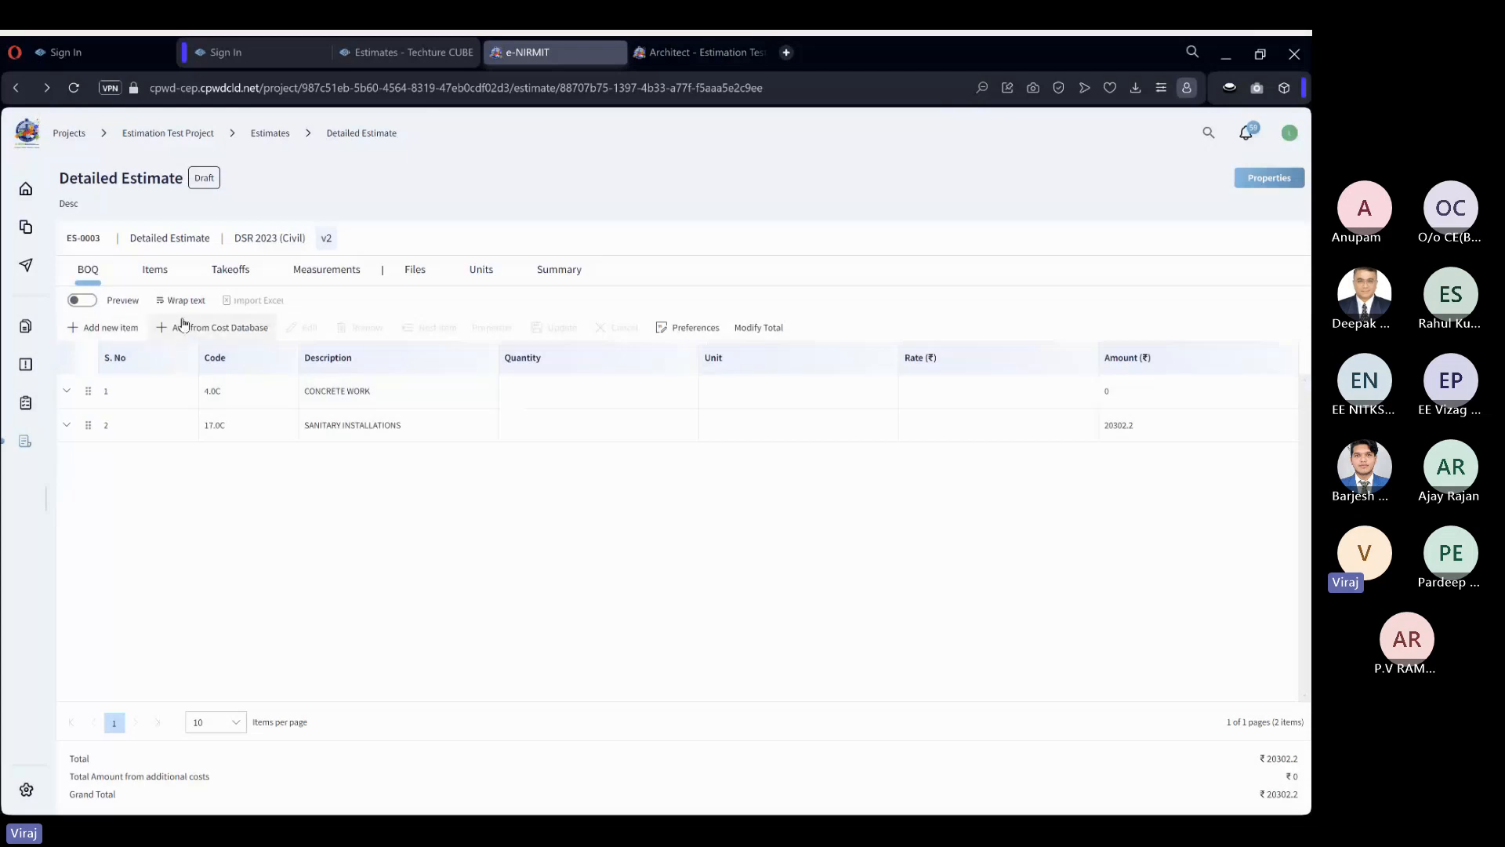
pyautogui.click(247, 331)
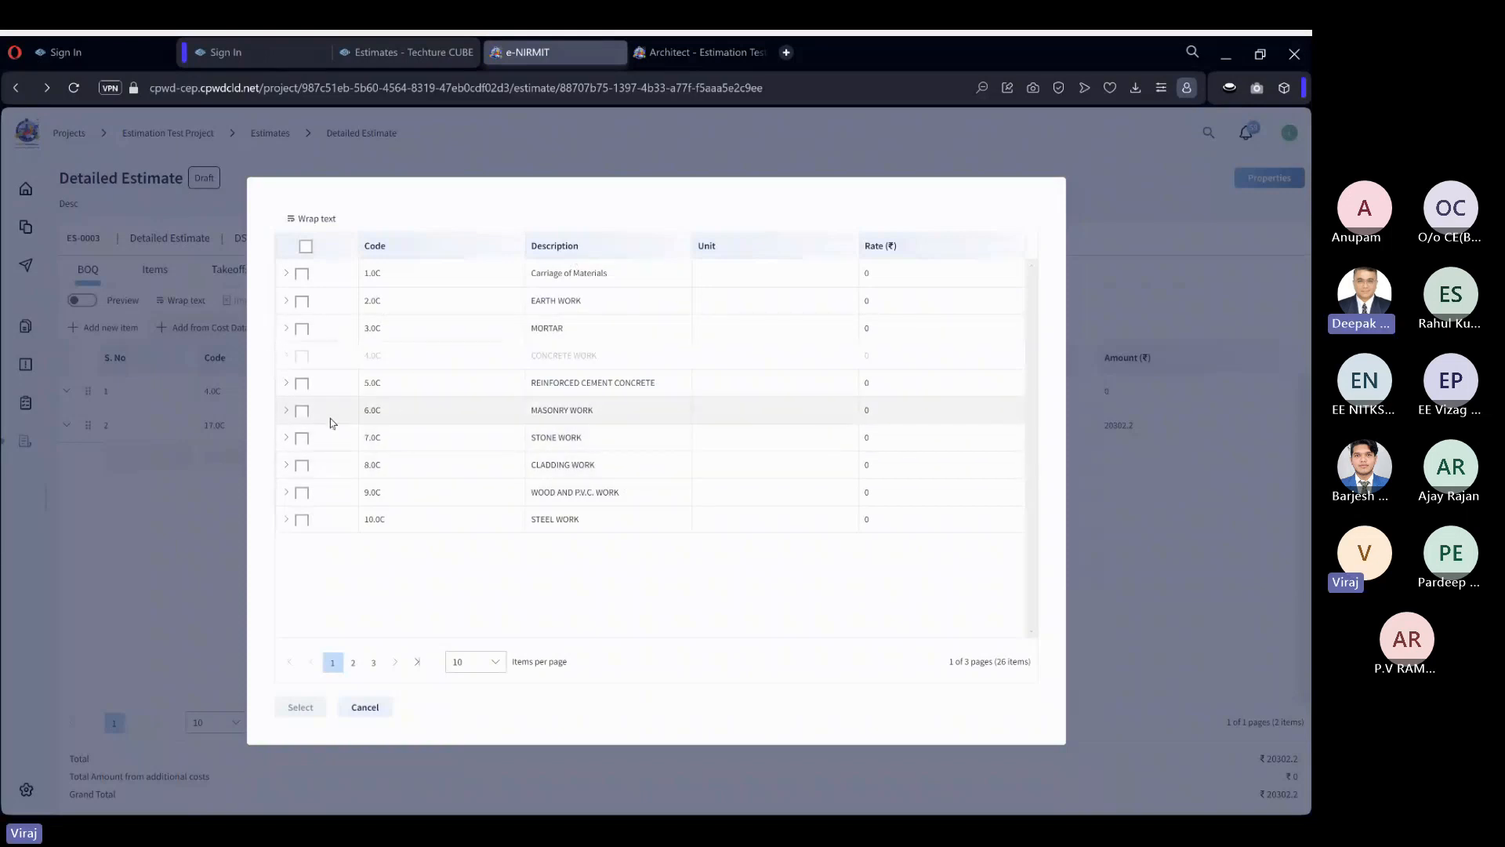
pyautogui.click(287, 412)
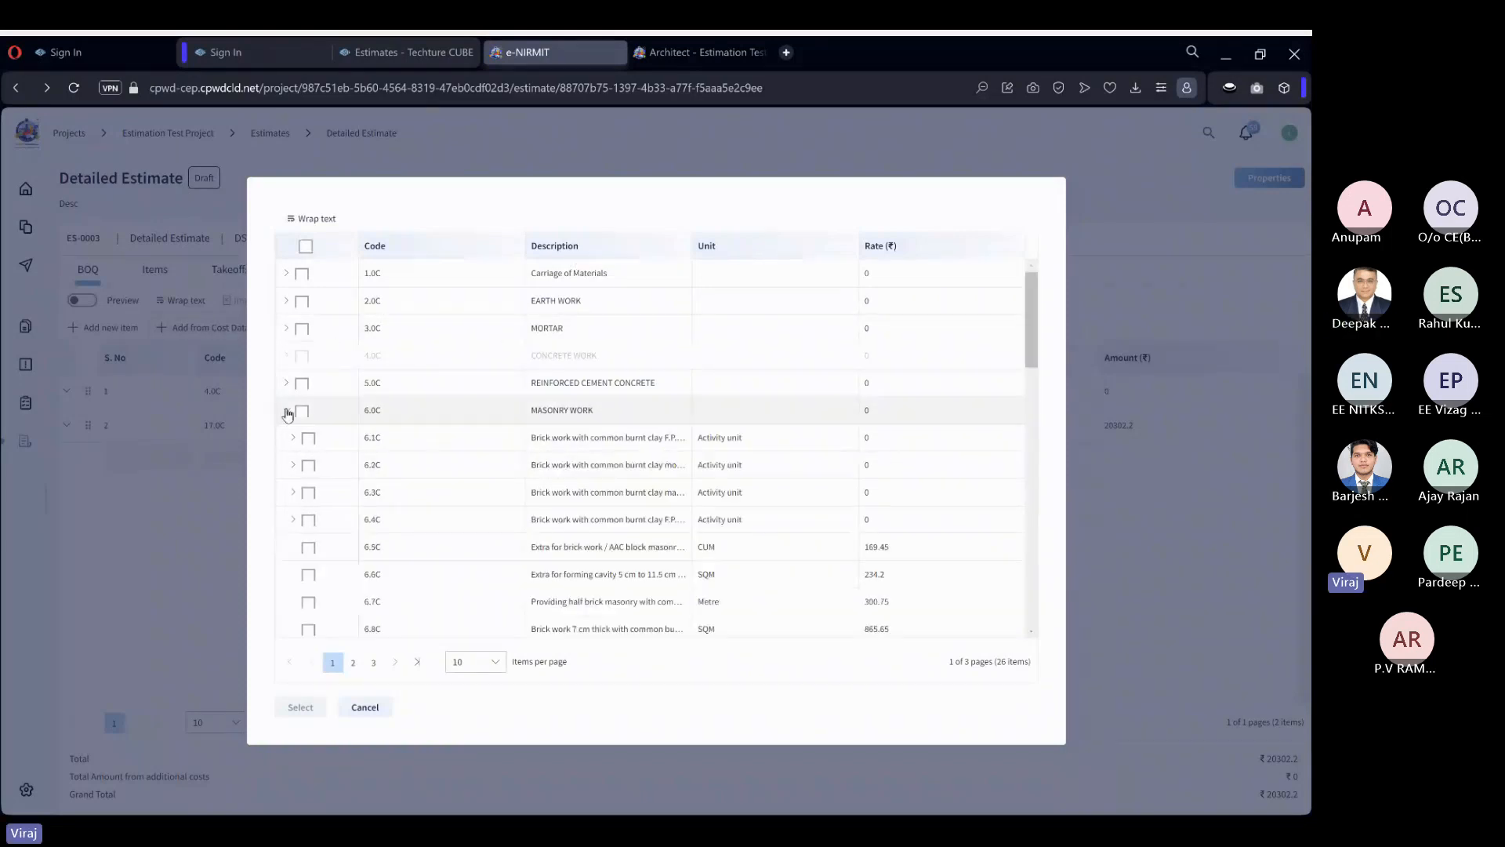
pyautogui.click(296, 520)
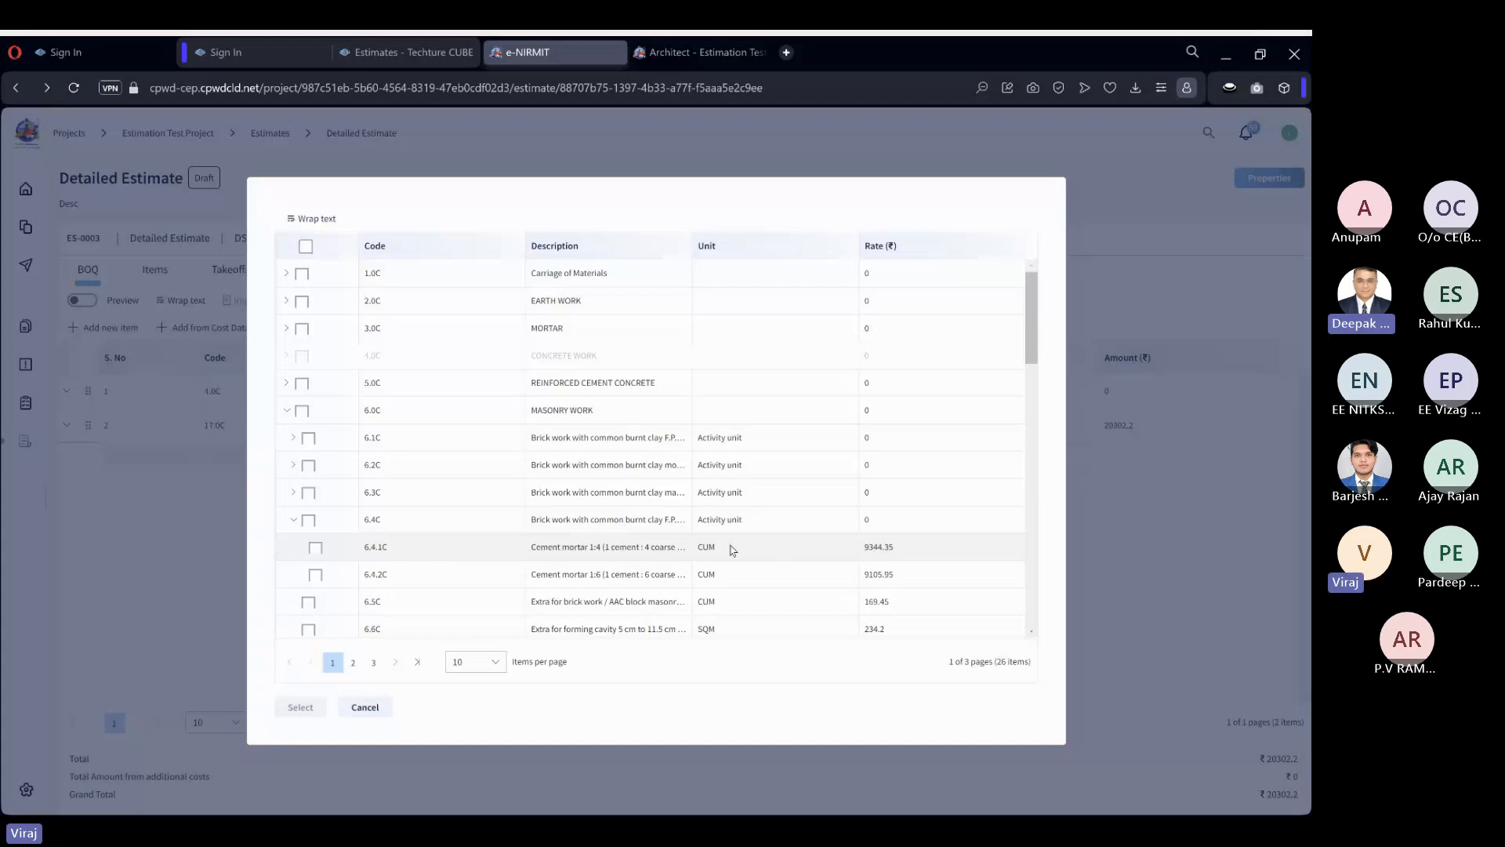
pyautogui.click(322, 548)
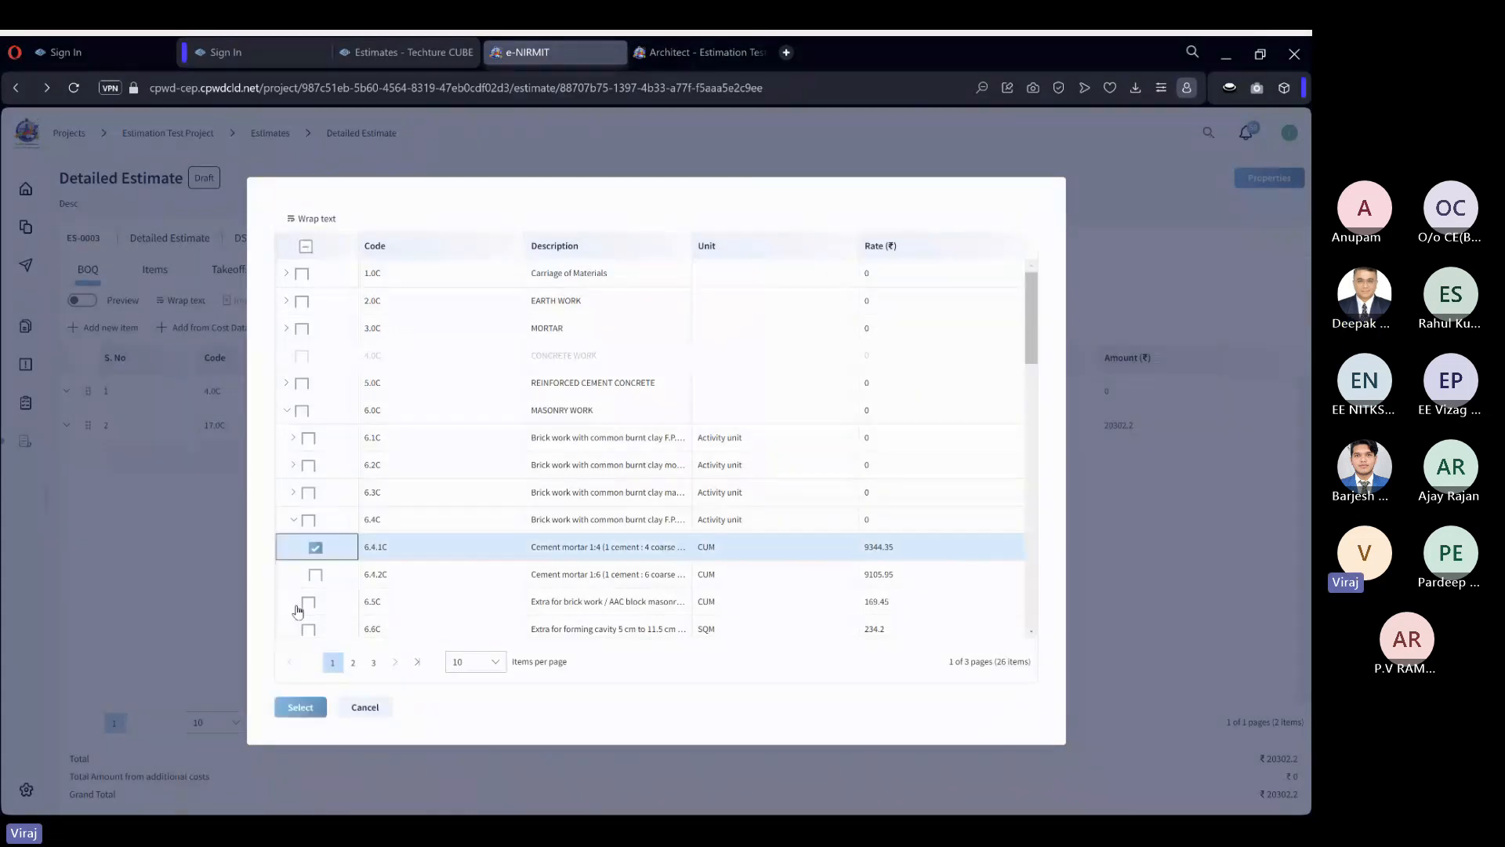
pyautogui.click(318, 708)
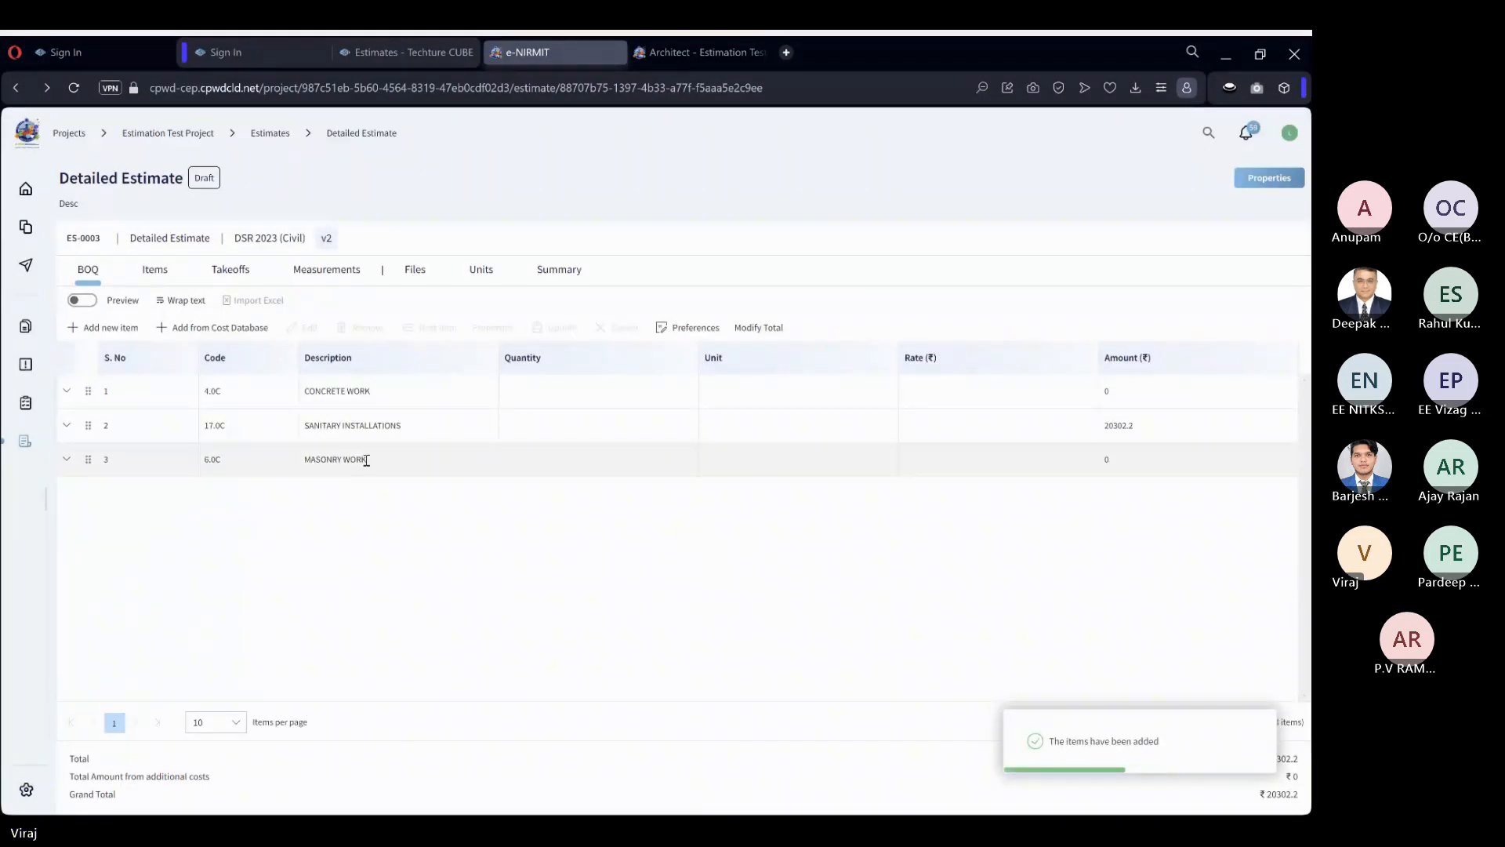
# Examine the quantity, unit and rate of BOQ item 3.1.1 under MASONRY WORK, and collapse the section.
pyautogui.click(219, 473)
pyautogui.click(91, 553)
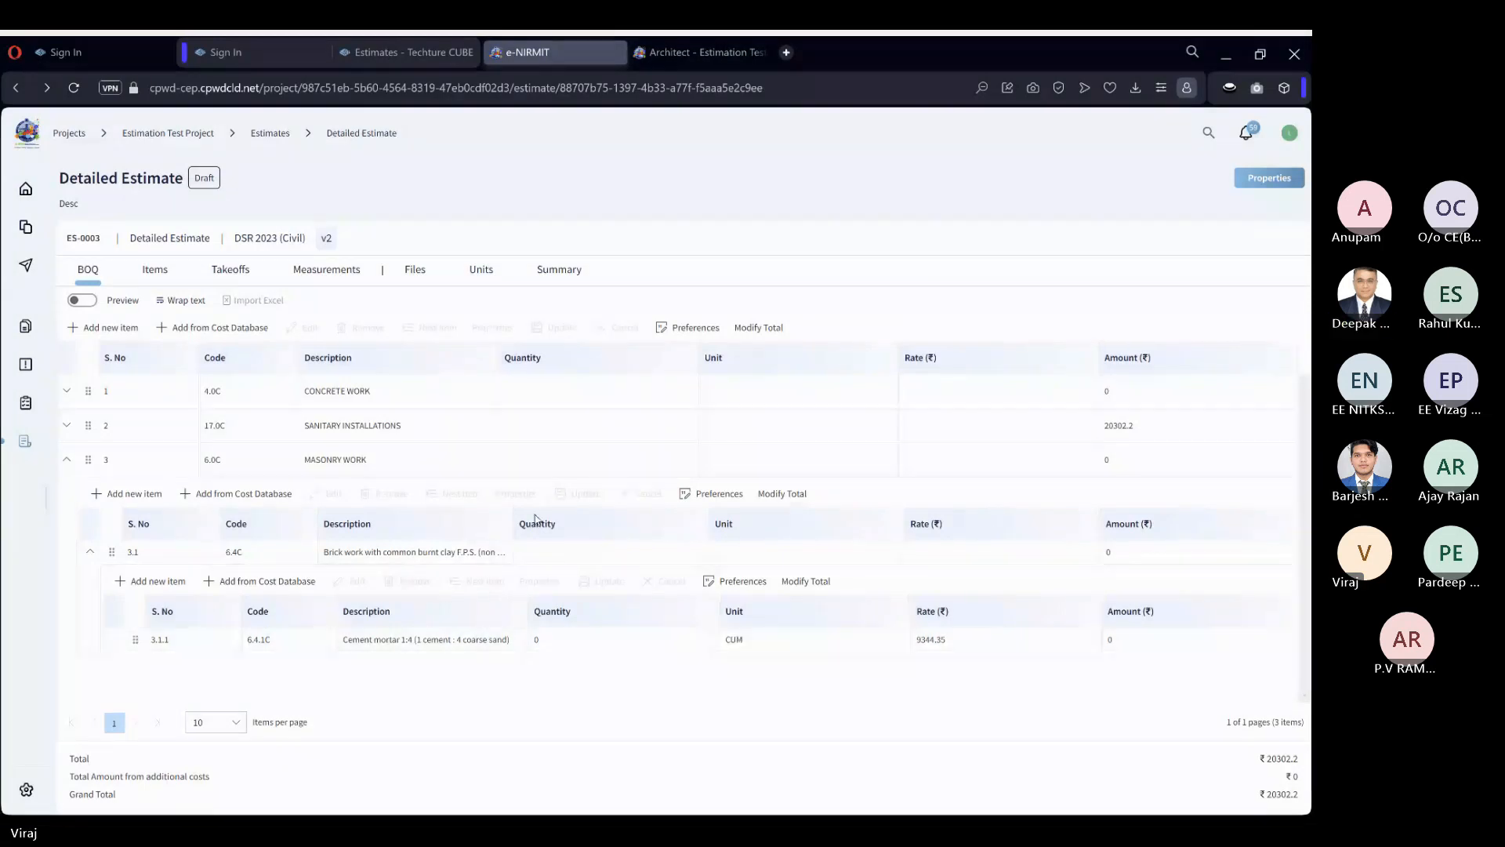
pyautogui.click(66, 459)
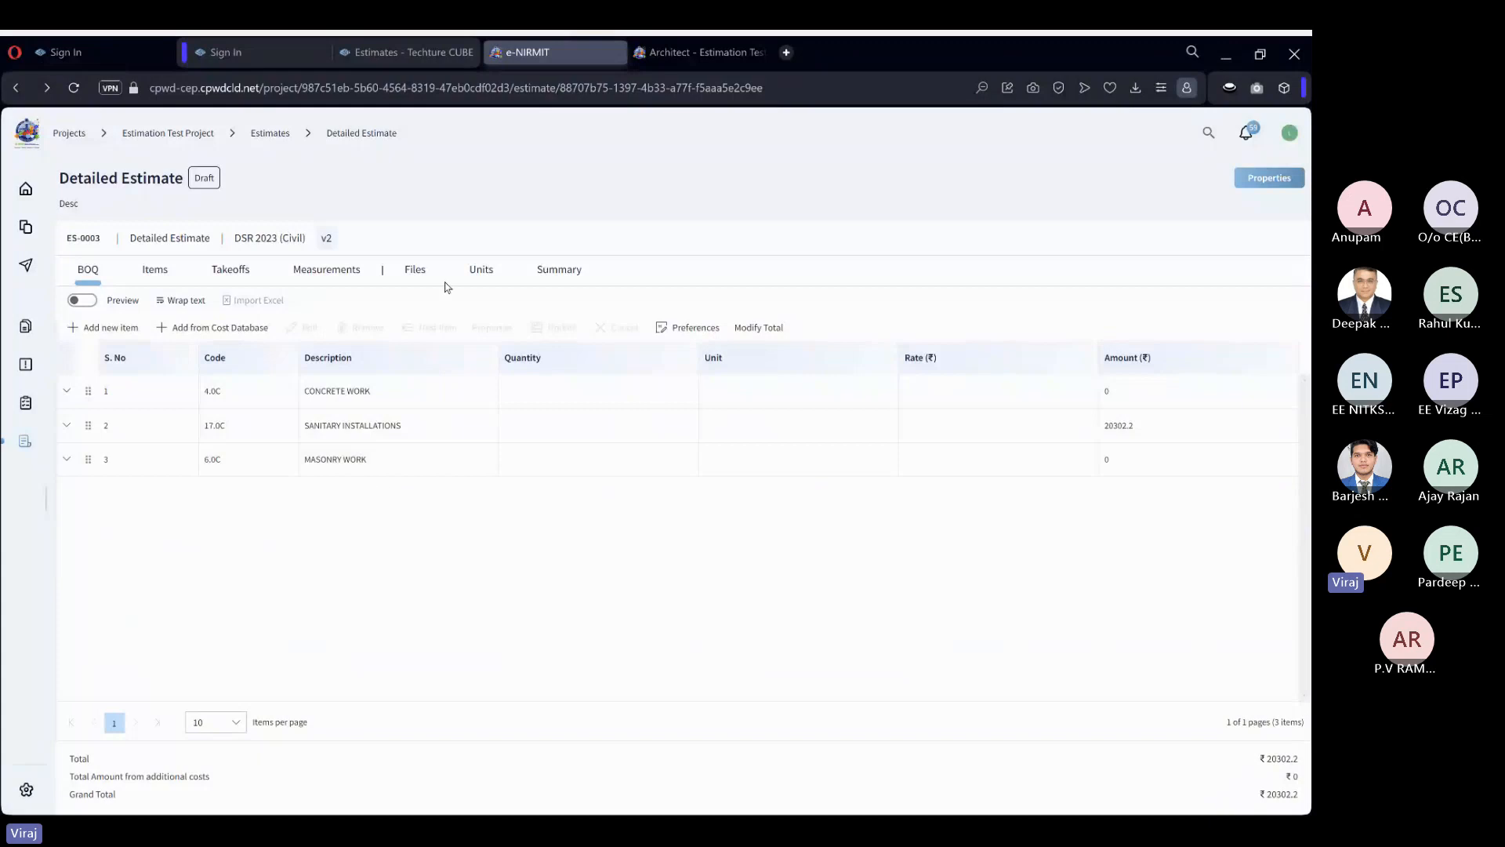
pyautogui.click(421, 267)
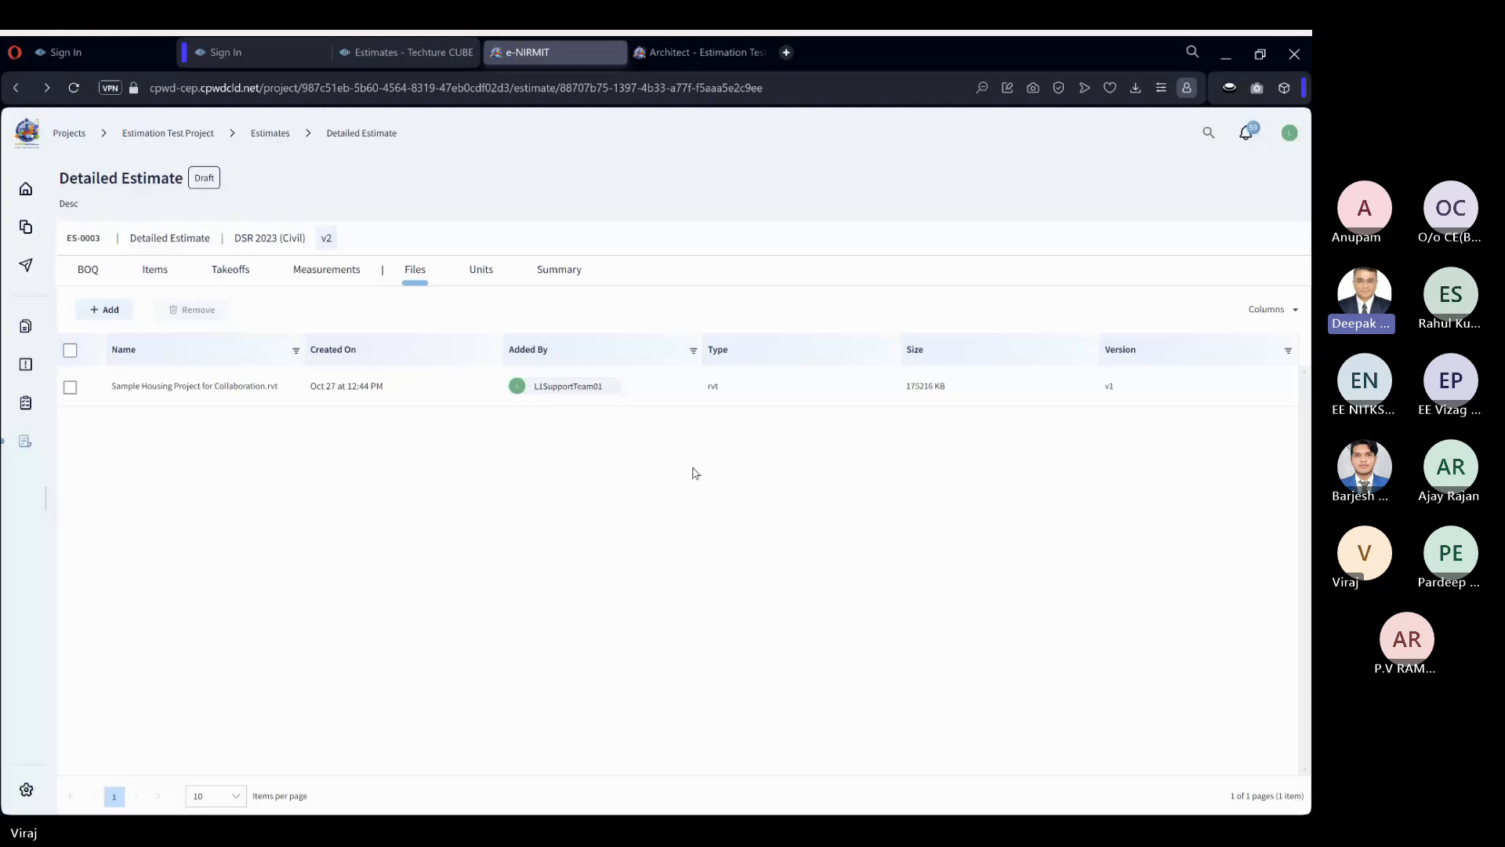
pyautogui.click(702, 400)
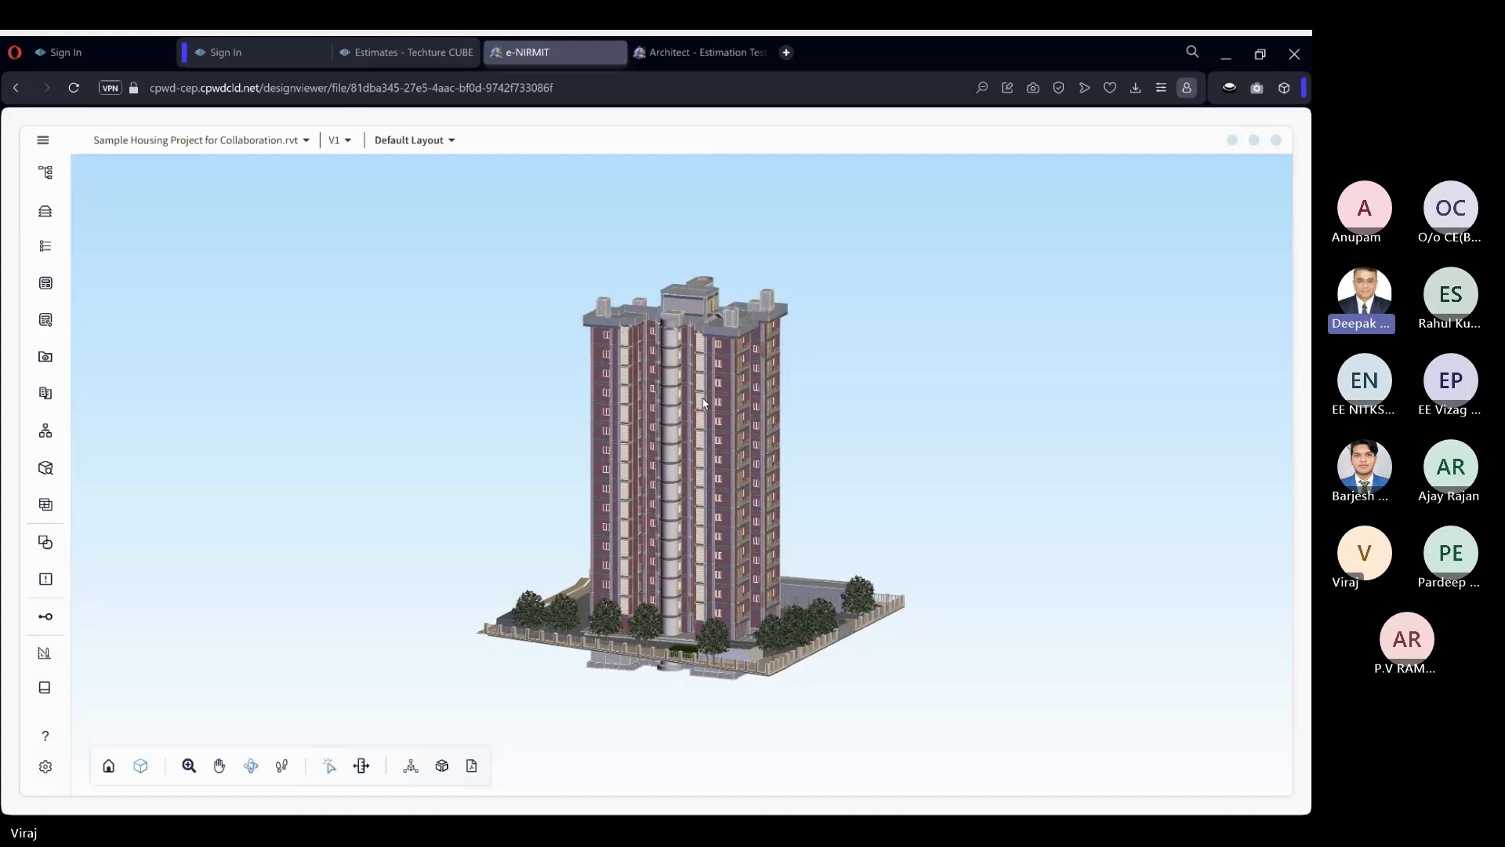
pyautogui.click(1276, 141)
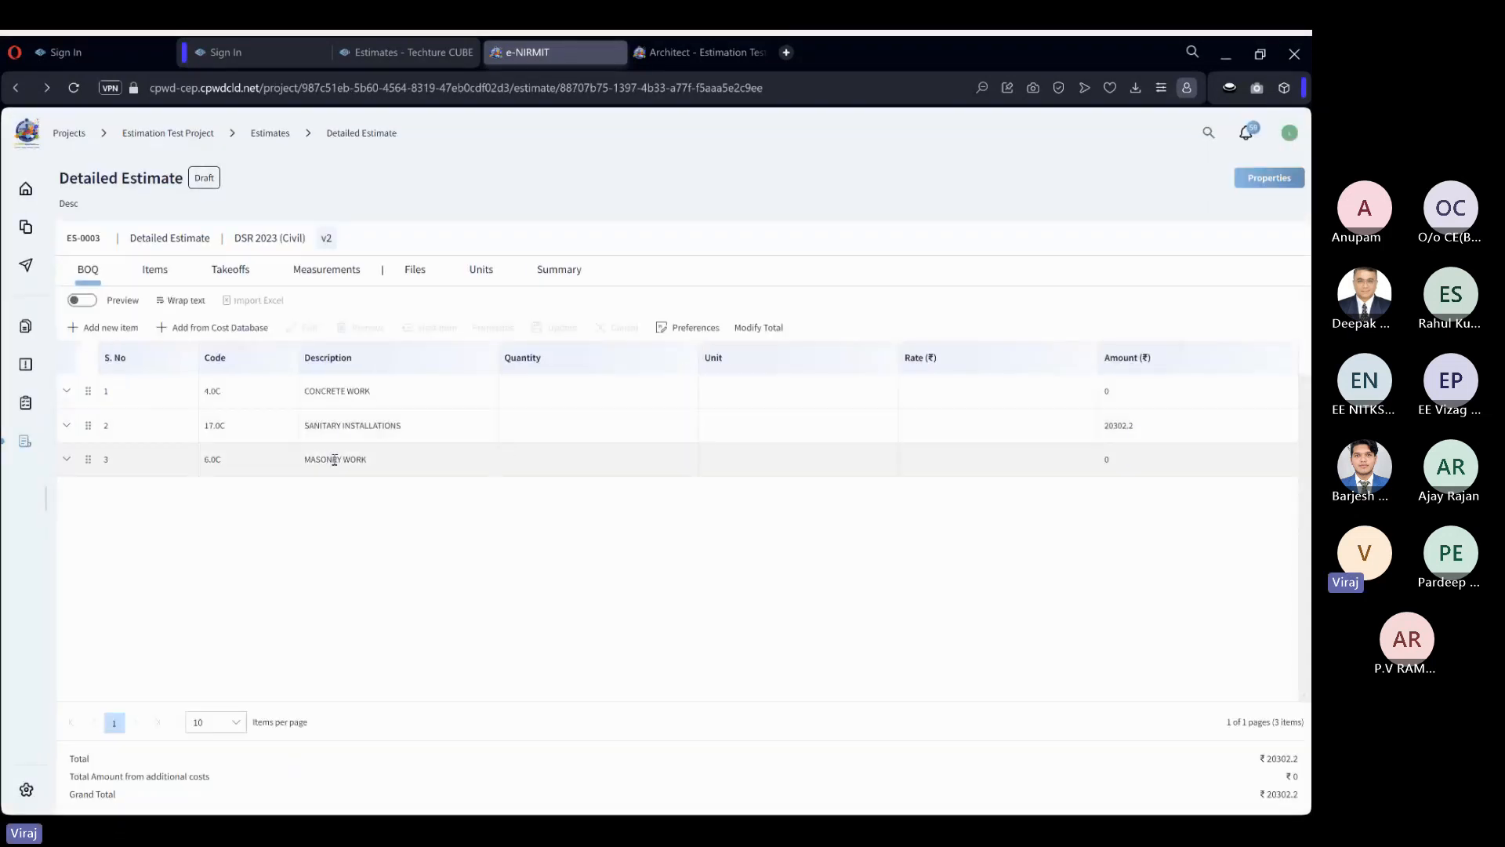
# Expand CONCRETE WORK down to BOQ item 1.1.1 and check its description, unit and rate.
pyautogui.click(66, 391)
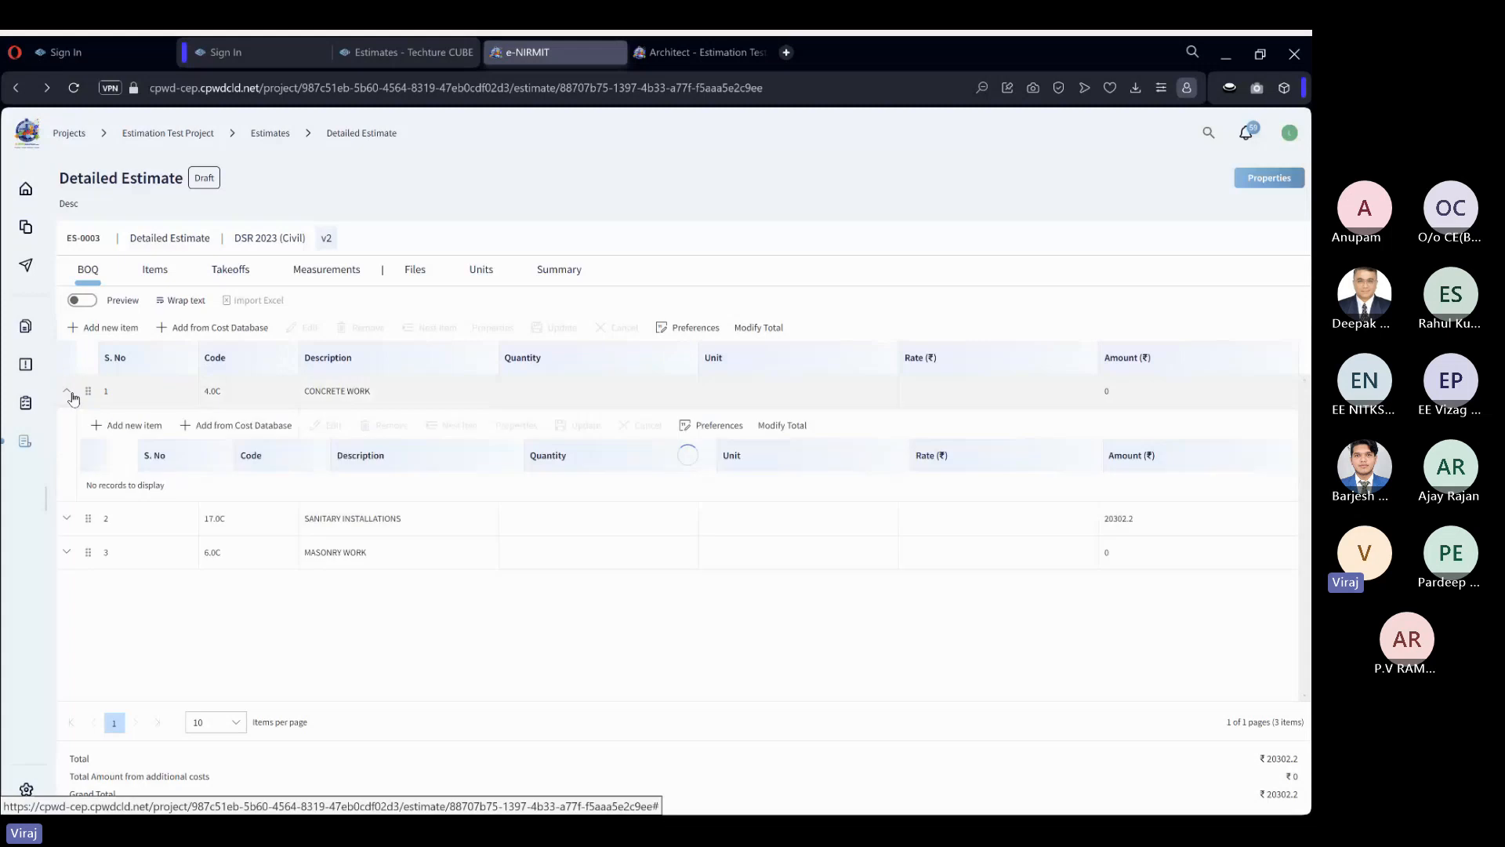
pyautogui.click(90, 484)
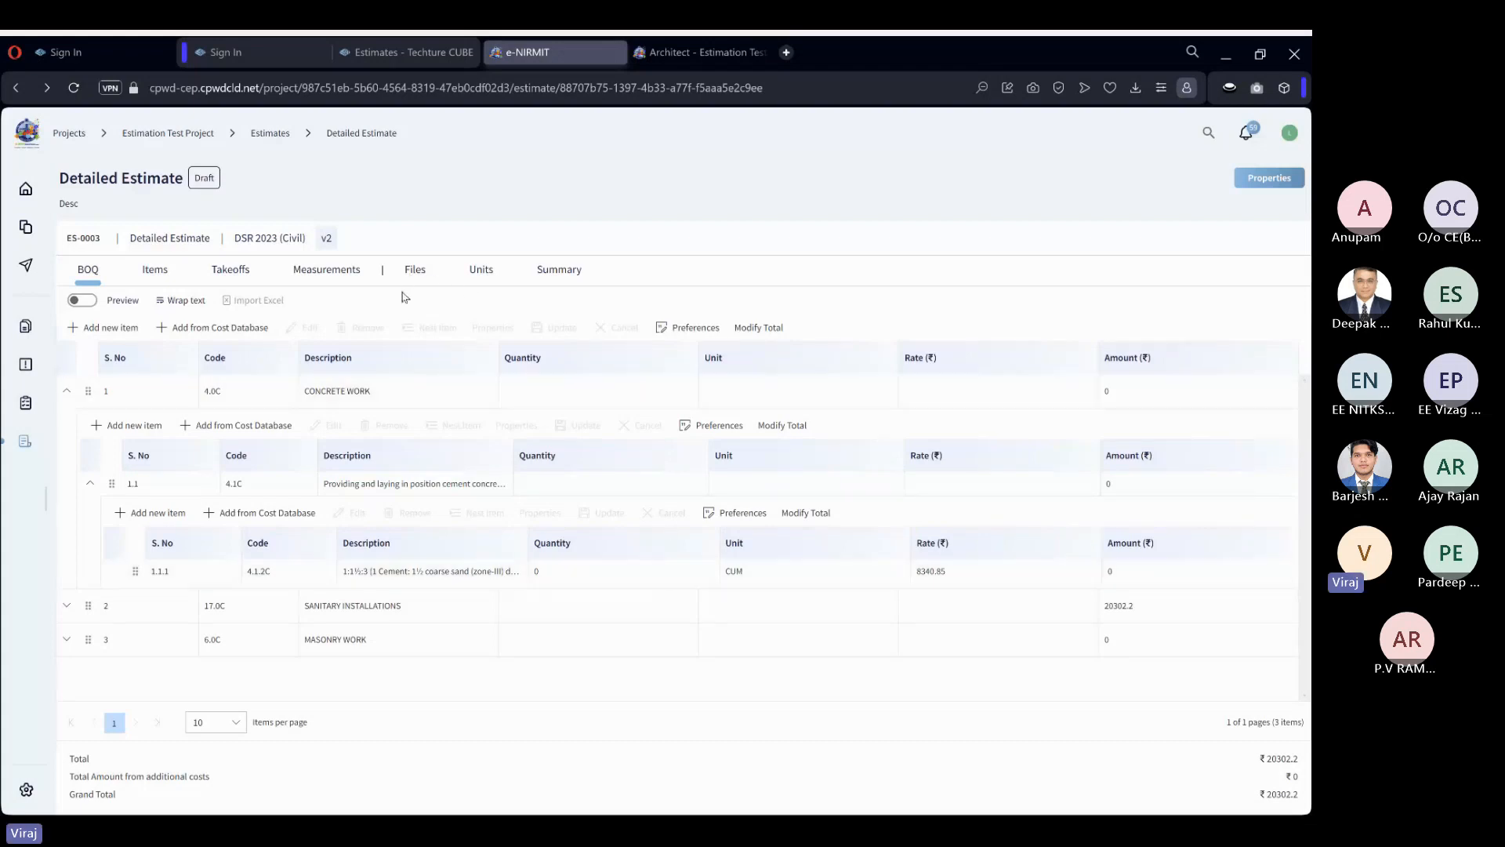
# Open Sample Housing Project for Collaboration.rvt from the estimate's files, and show its Data Bank widened and grouped by Category.
pyautogui.click(426, 276)
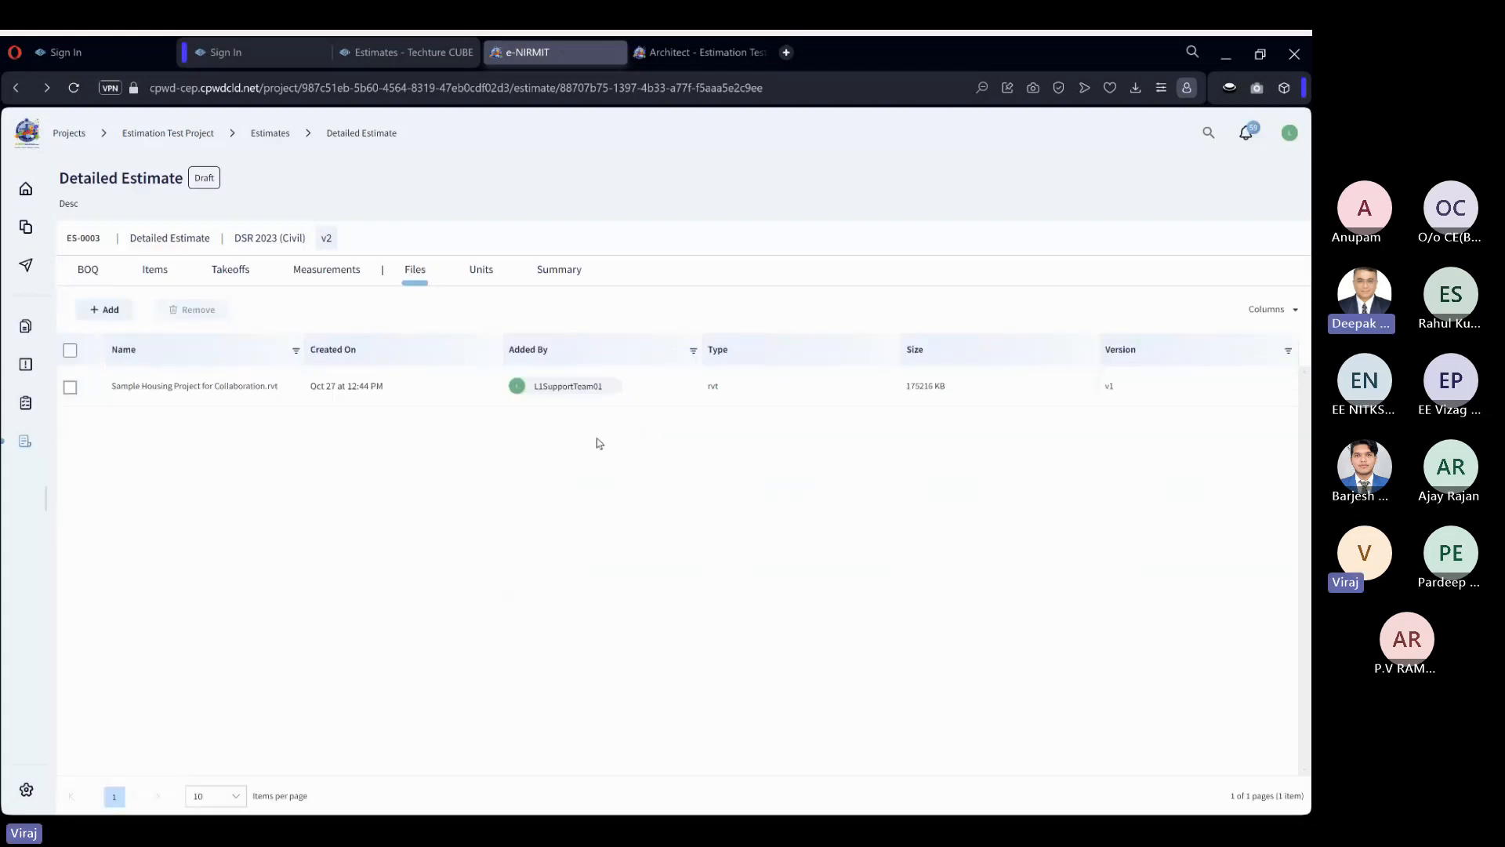
pyautogui.click(610, 402)
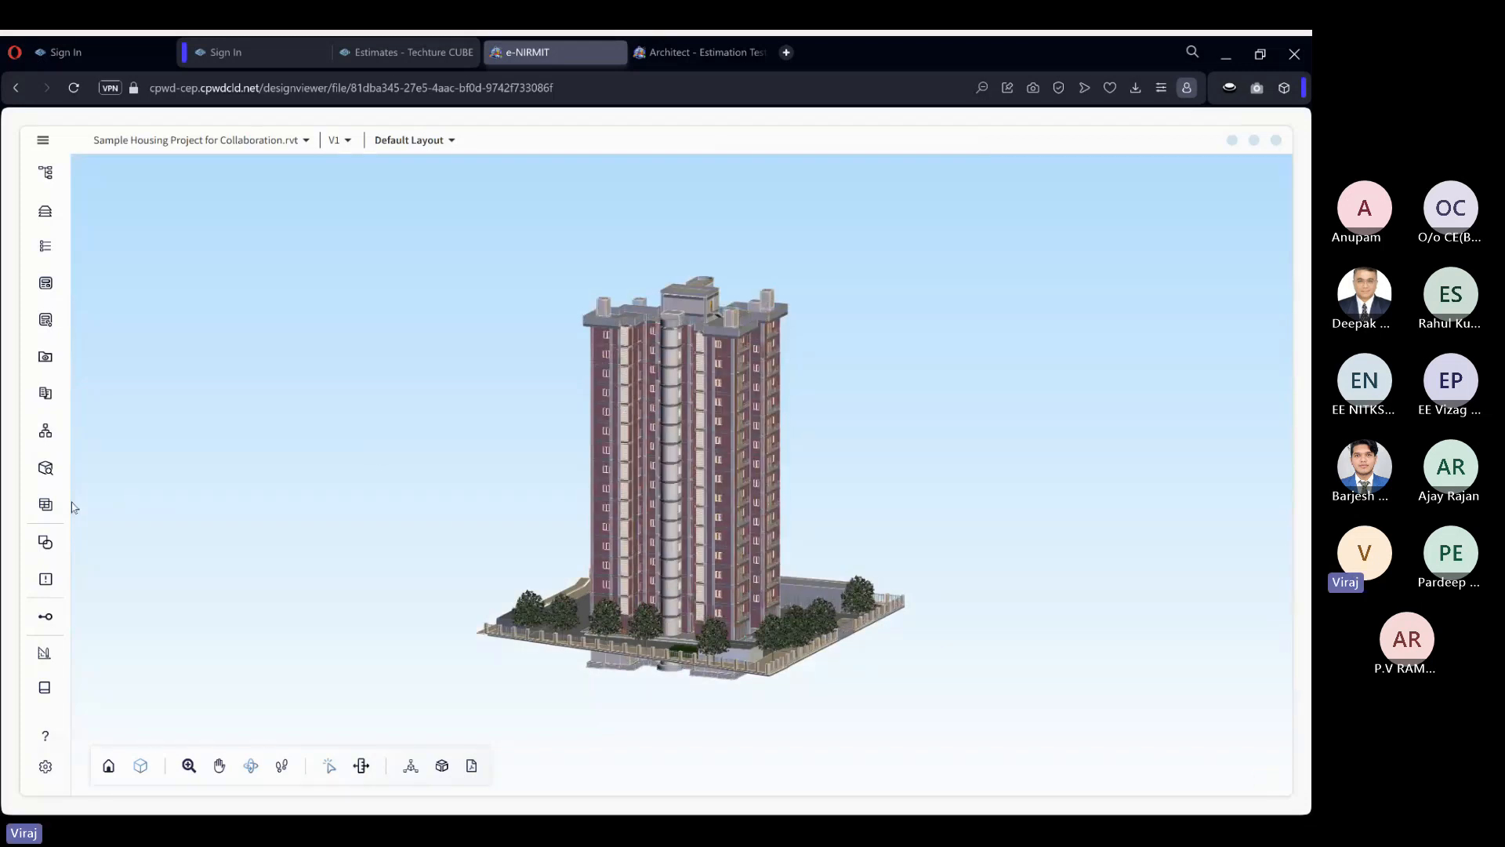
pyautogui.click(45, 506)
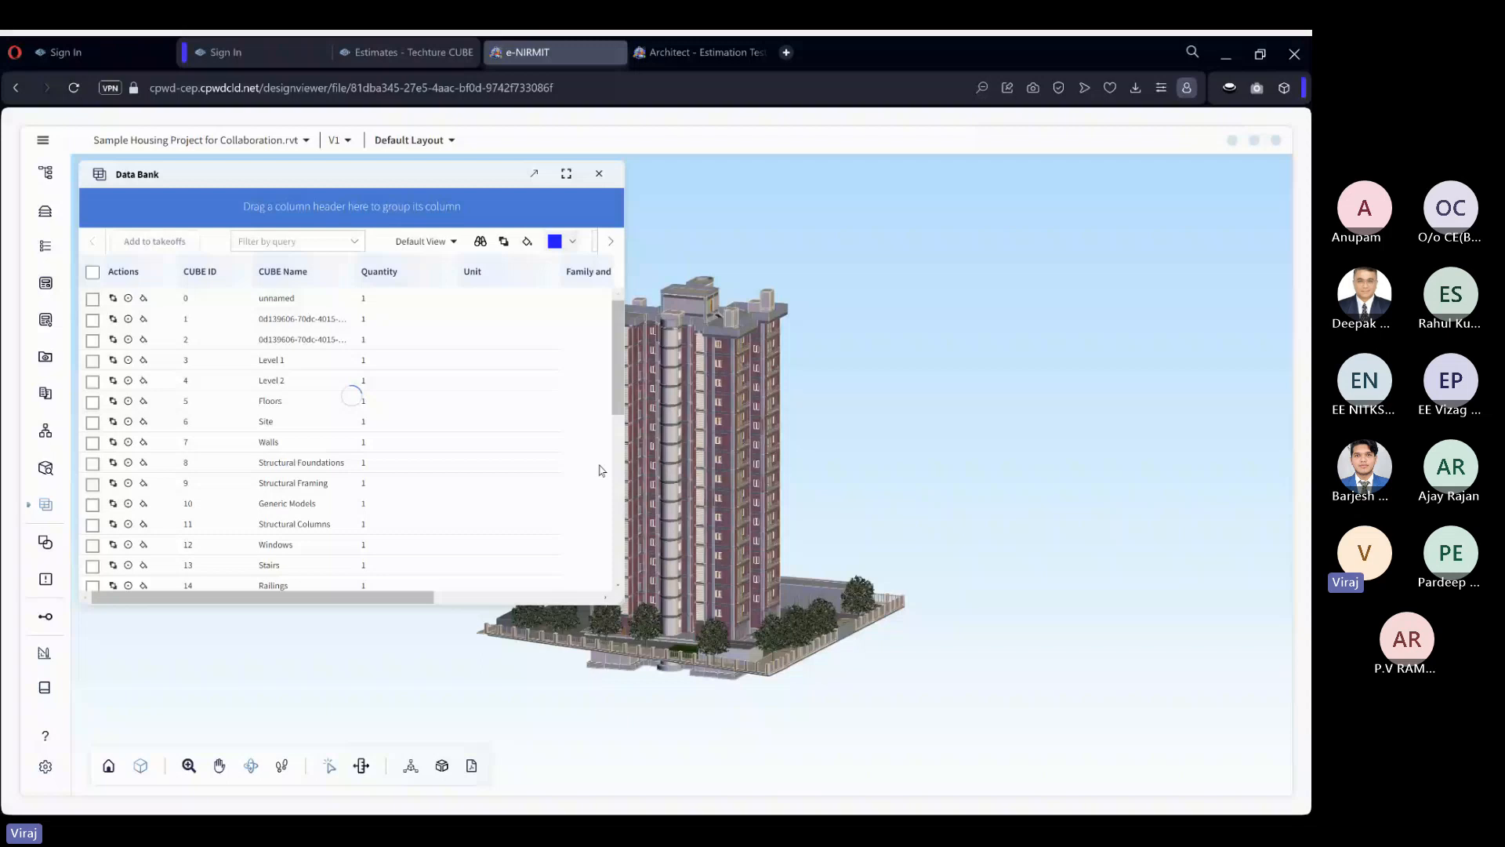
pyautogui.moveTo(622, 455); pyautogui.dragTo(835, 455)
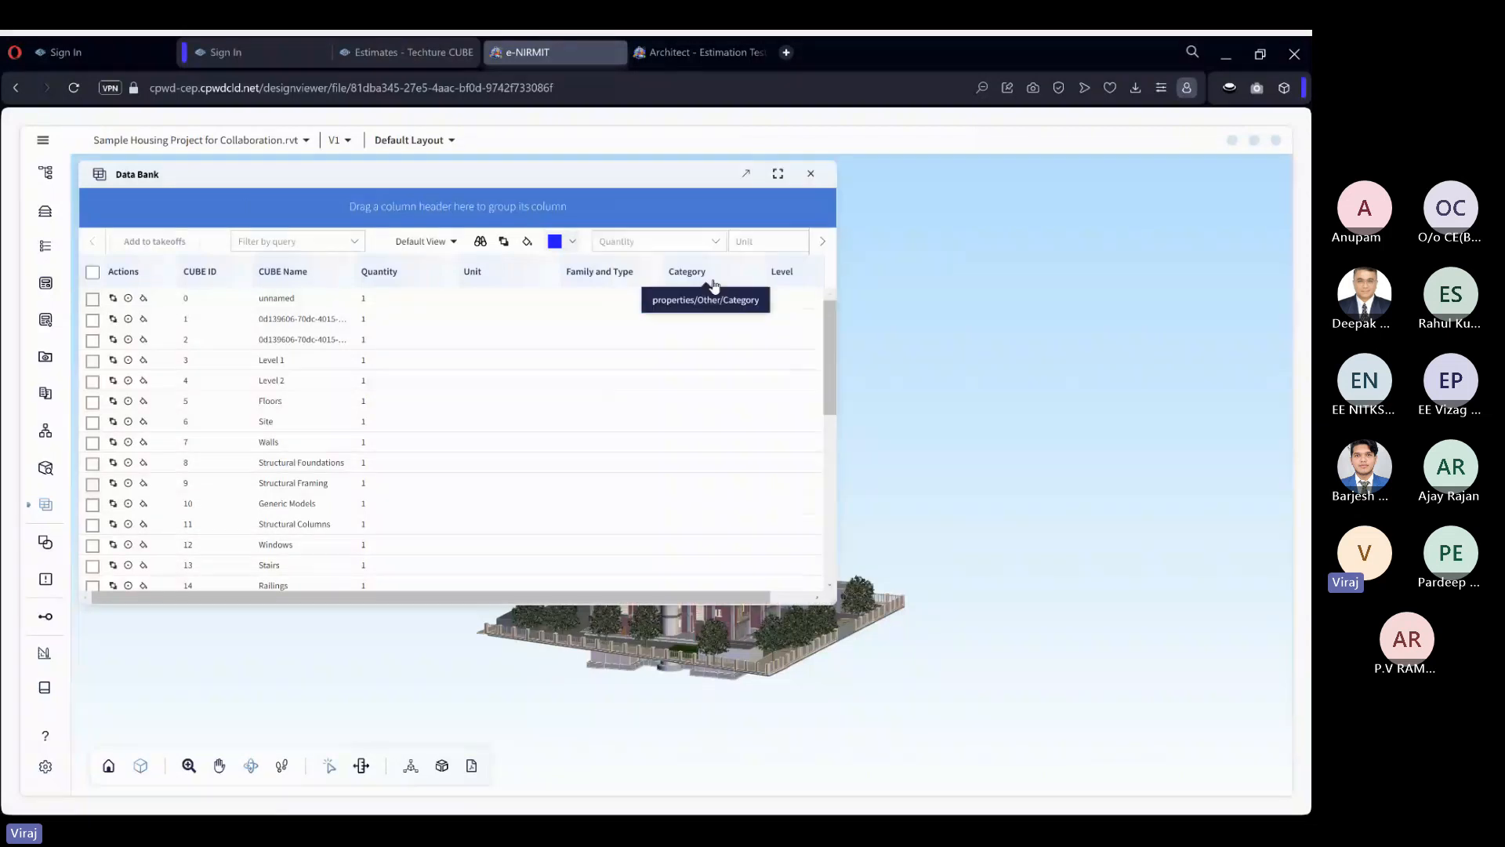
pyautogui.moveTo(708, 279); pyautogui.dragTo(342, 217)
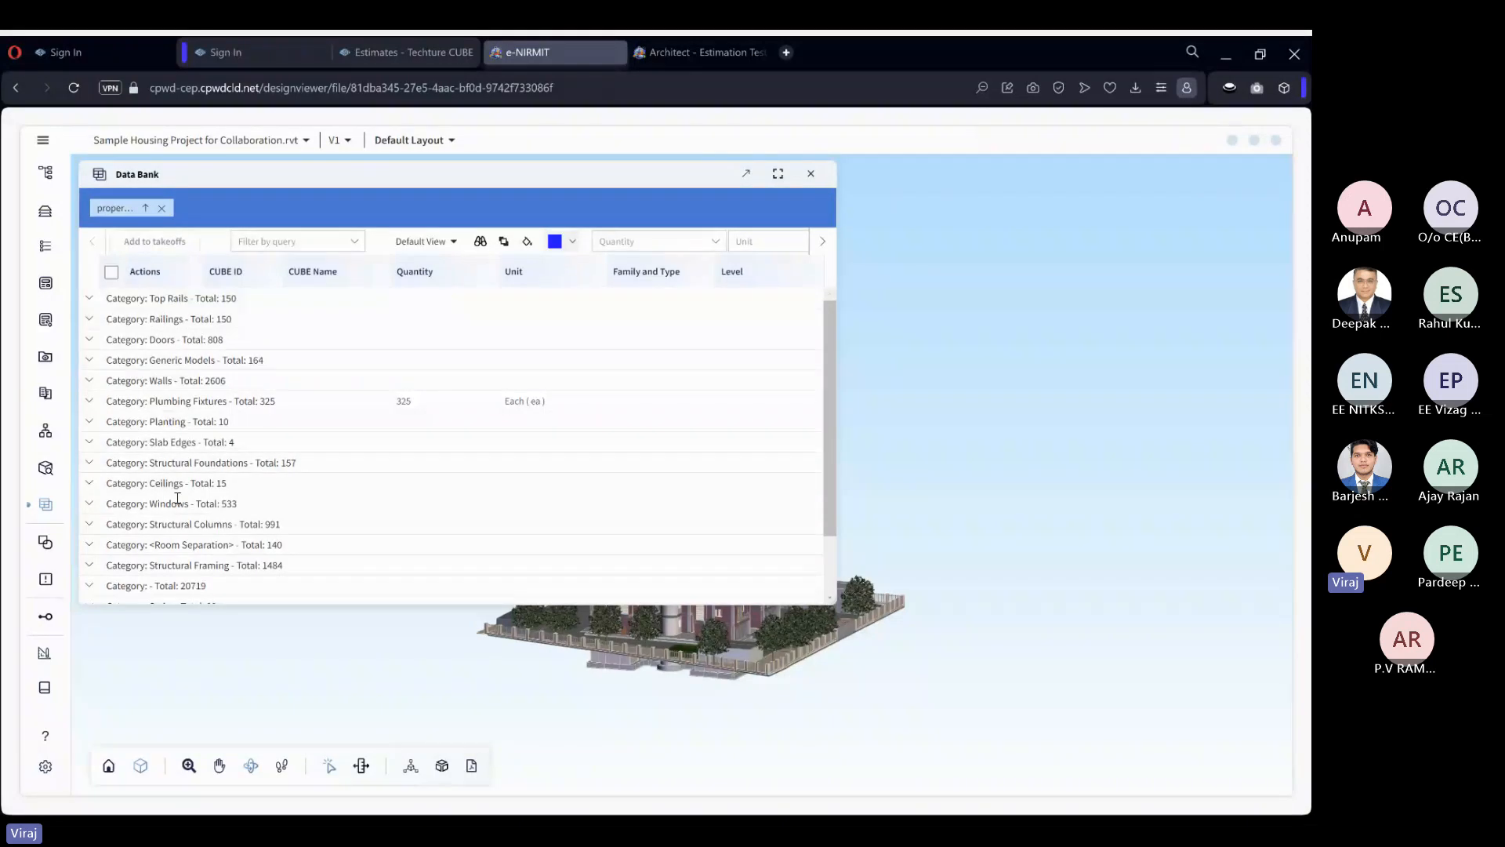
# Examine the elements and quantities in the Data Bank's Floors category, collapse it, and close the Data Bank.
pyautogui.scroll(-1, 178, 499)
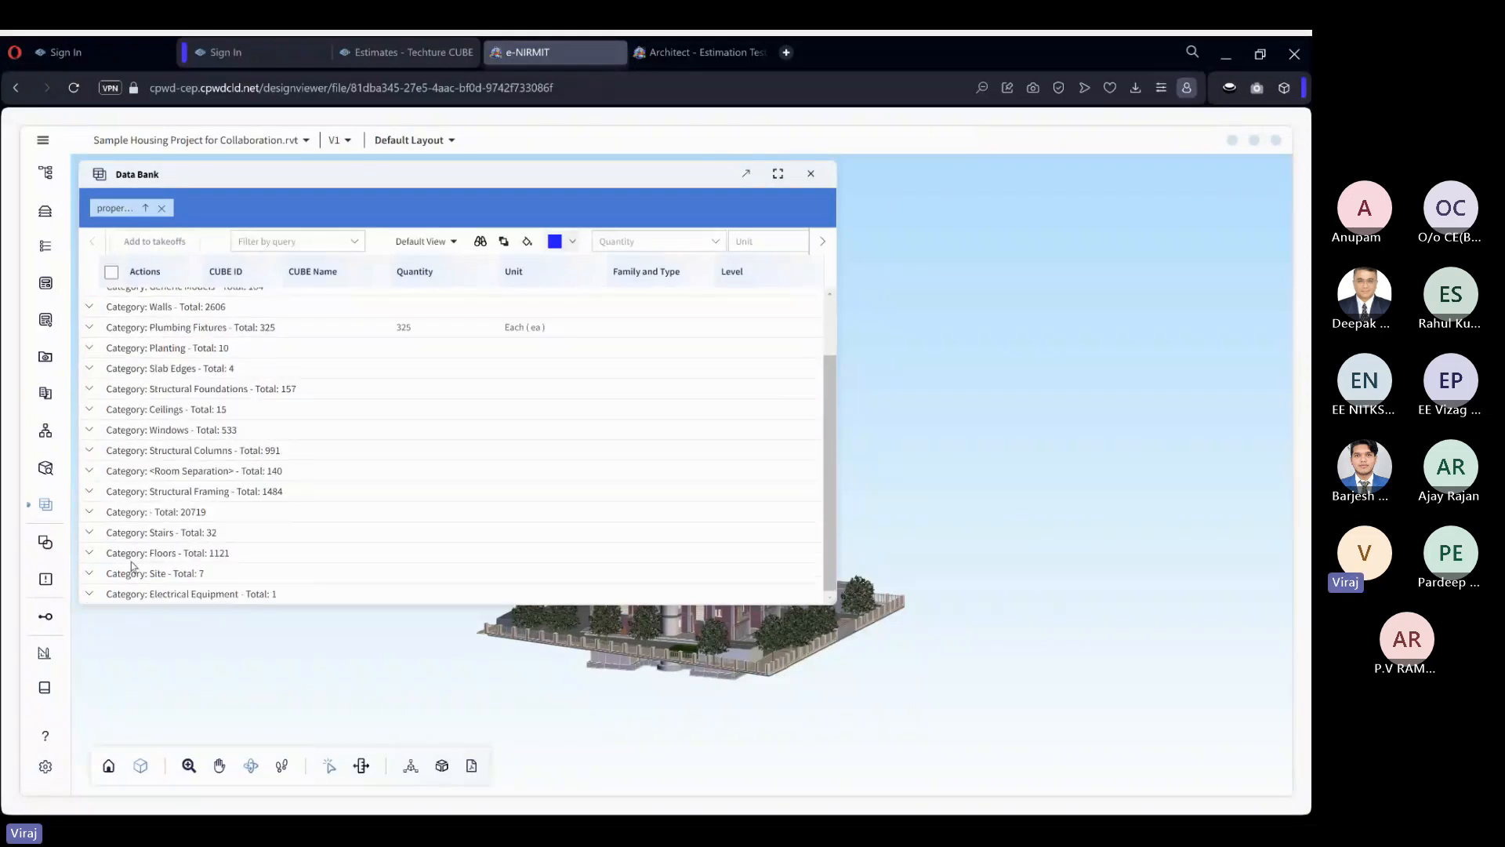
pyautogui.click(93, 553)
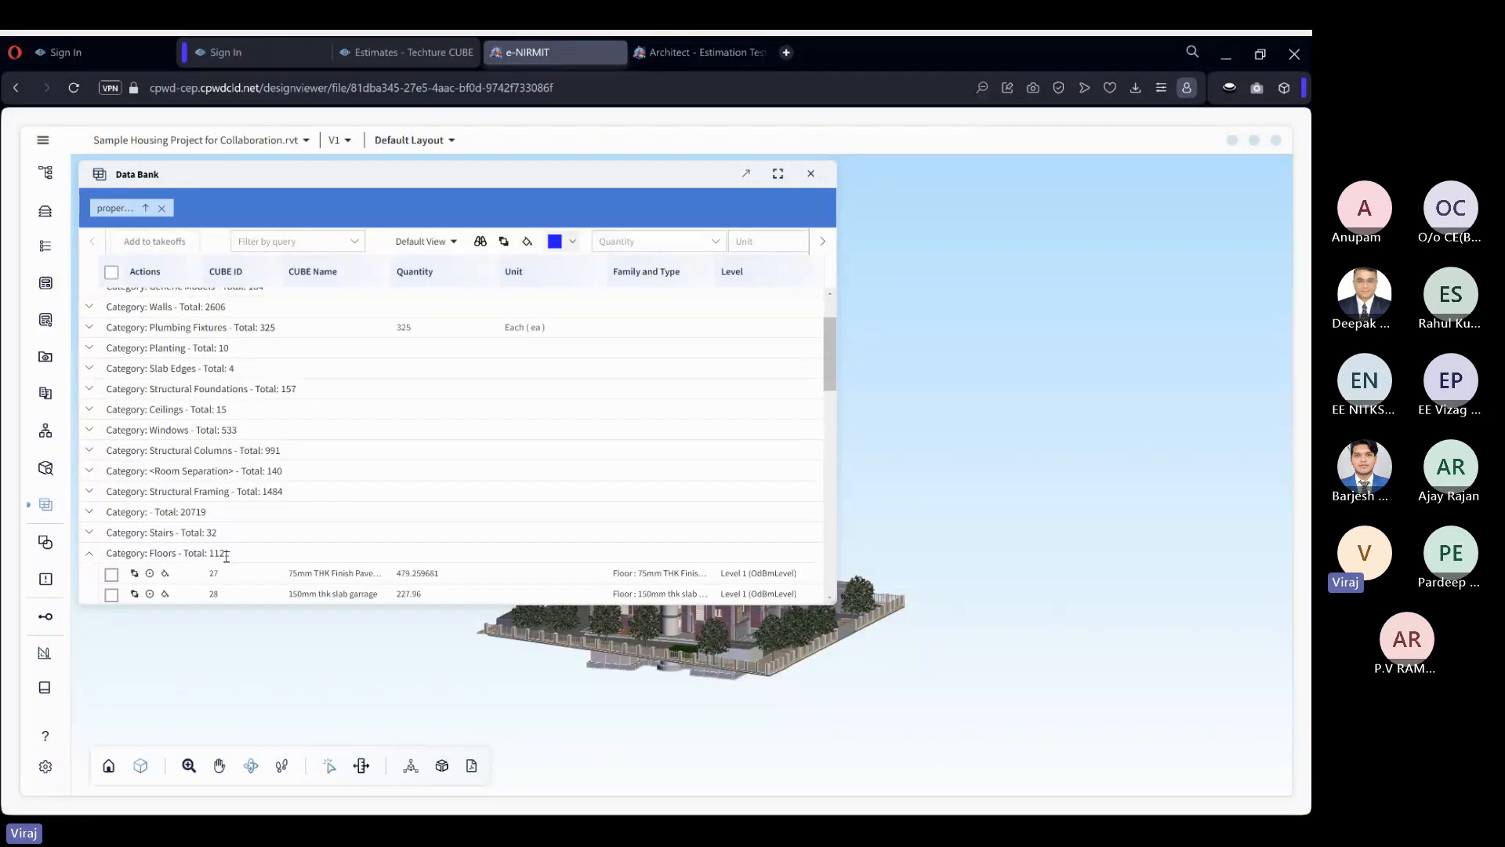
pyautogui.scroll(-2, 318, 530)
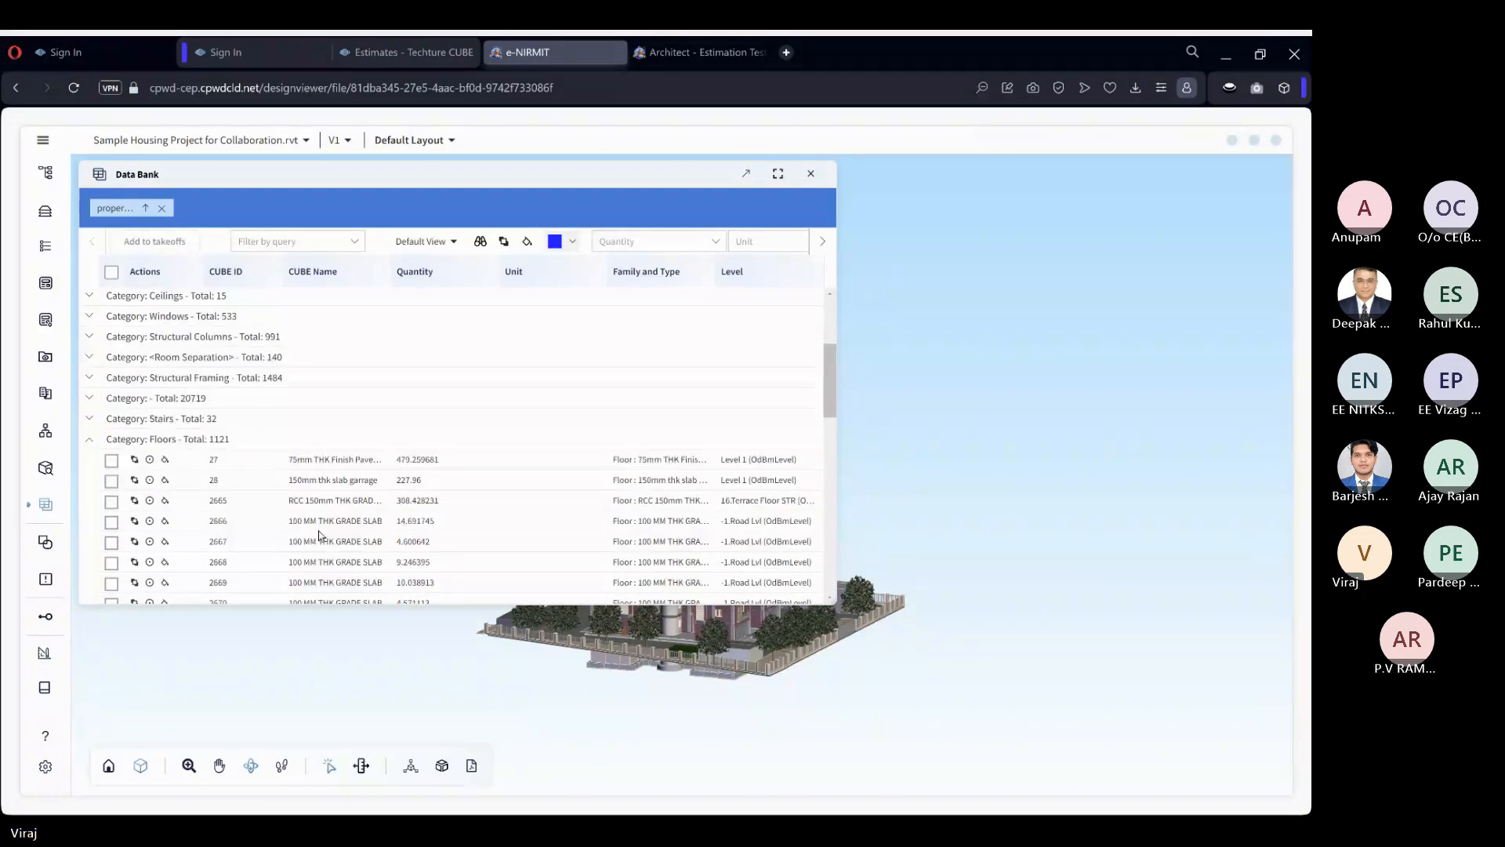
pyautogui.click(92, 439)
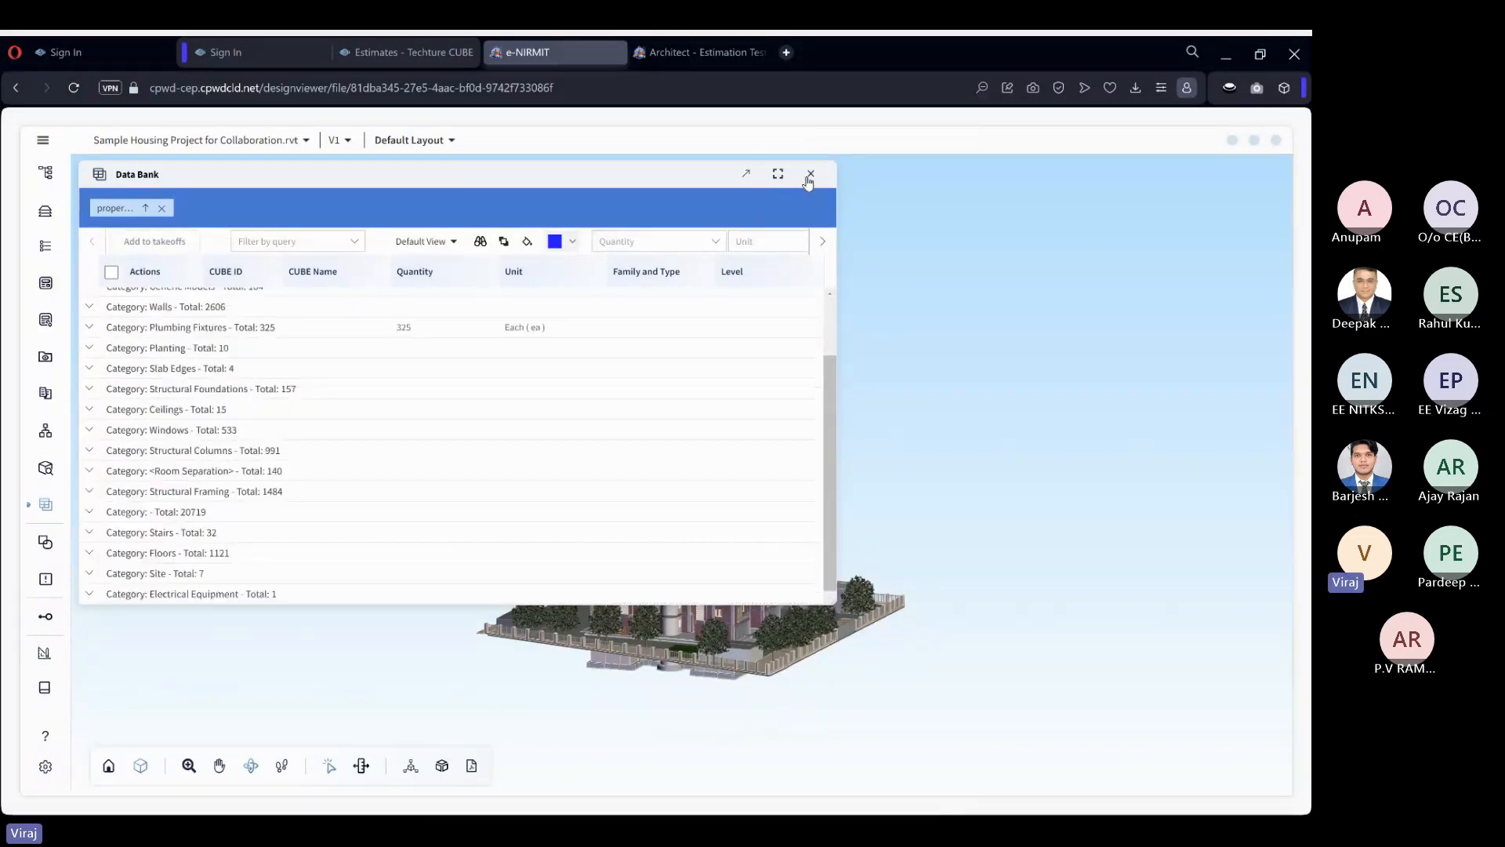
pyautogui.click(813, 175)
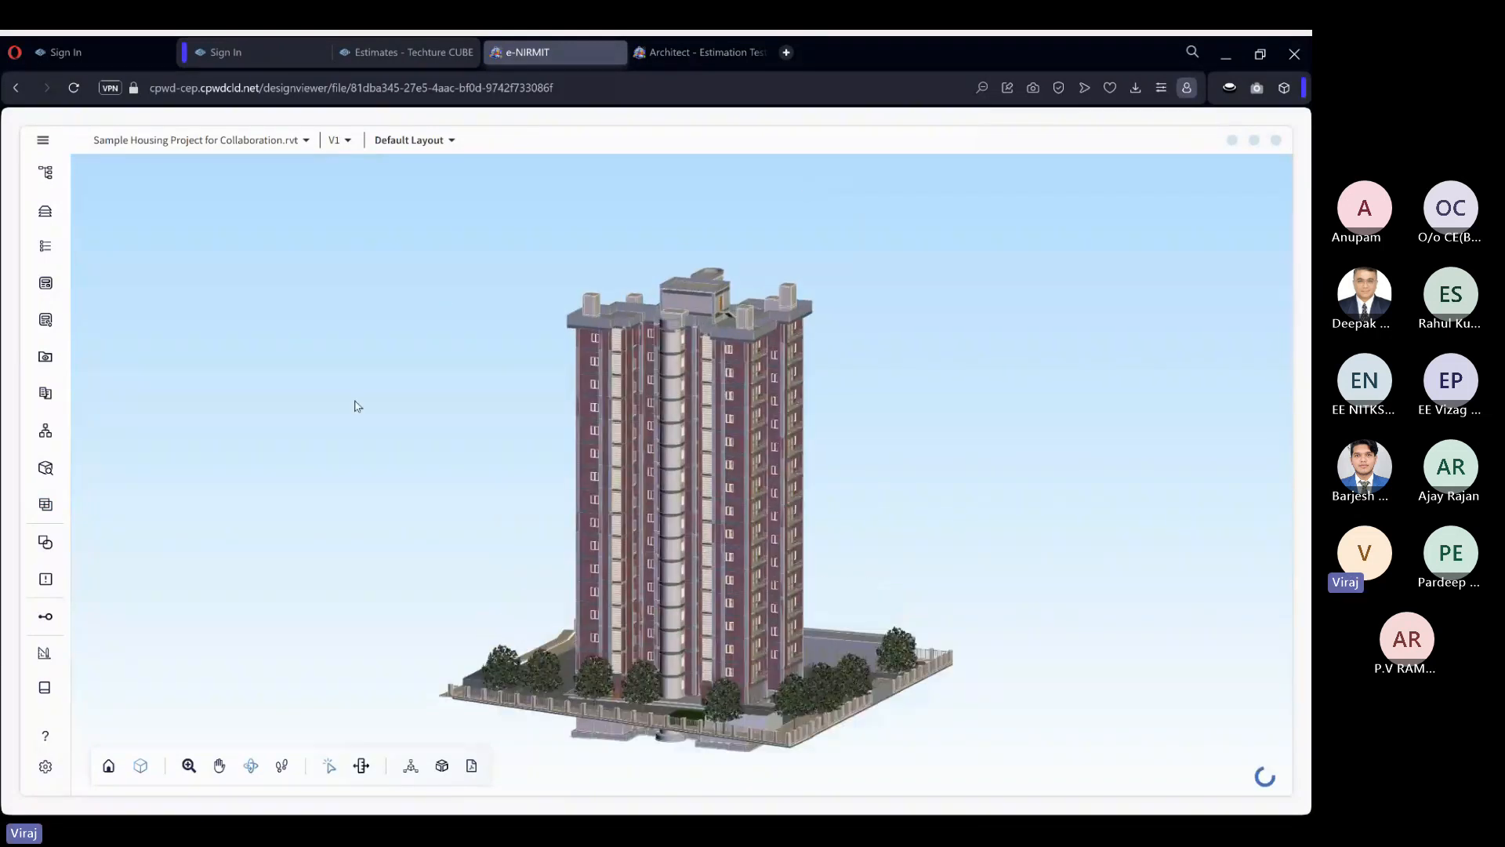
# Create a model query with the condition Category Starts With "floor" and show its results in the model.
pyautogui.click(49, 468)
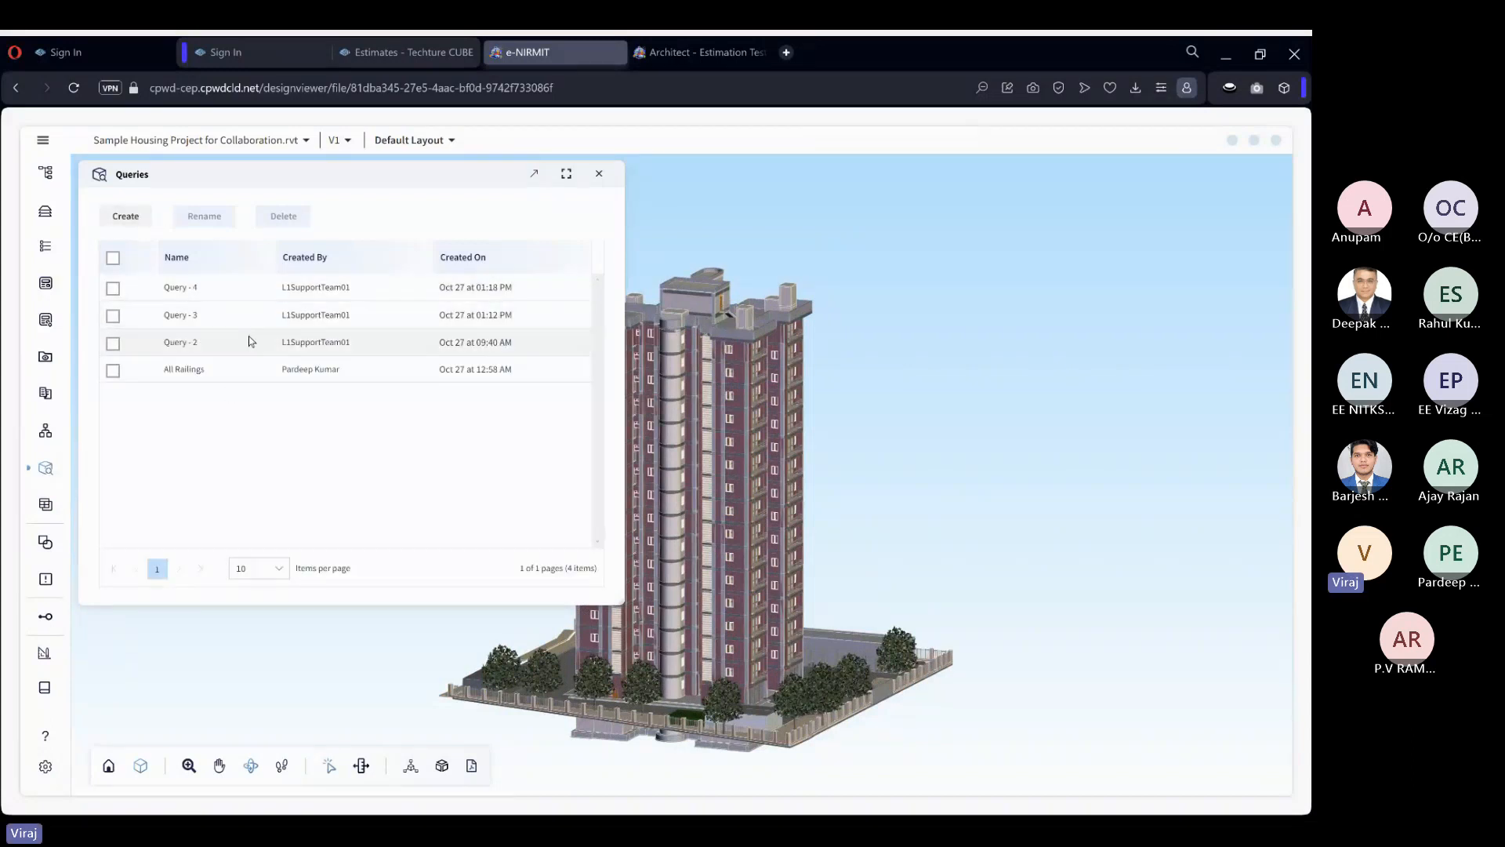
pyautogui.click(126, 216)
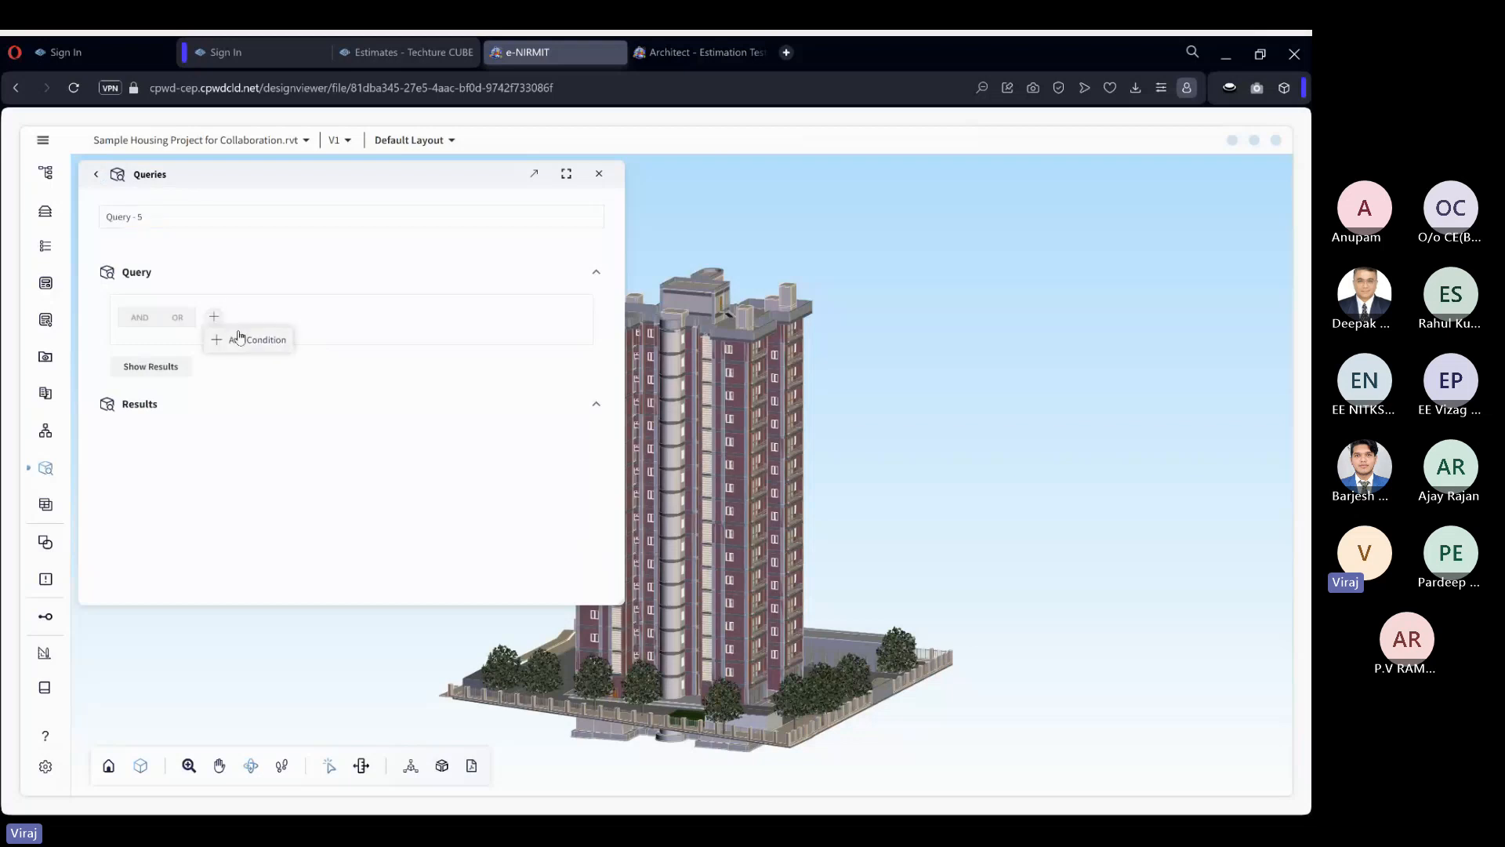
pyautogui.click(213, 316)
pyautogui.click(256, 349)
pyautogui.write('categ')
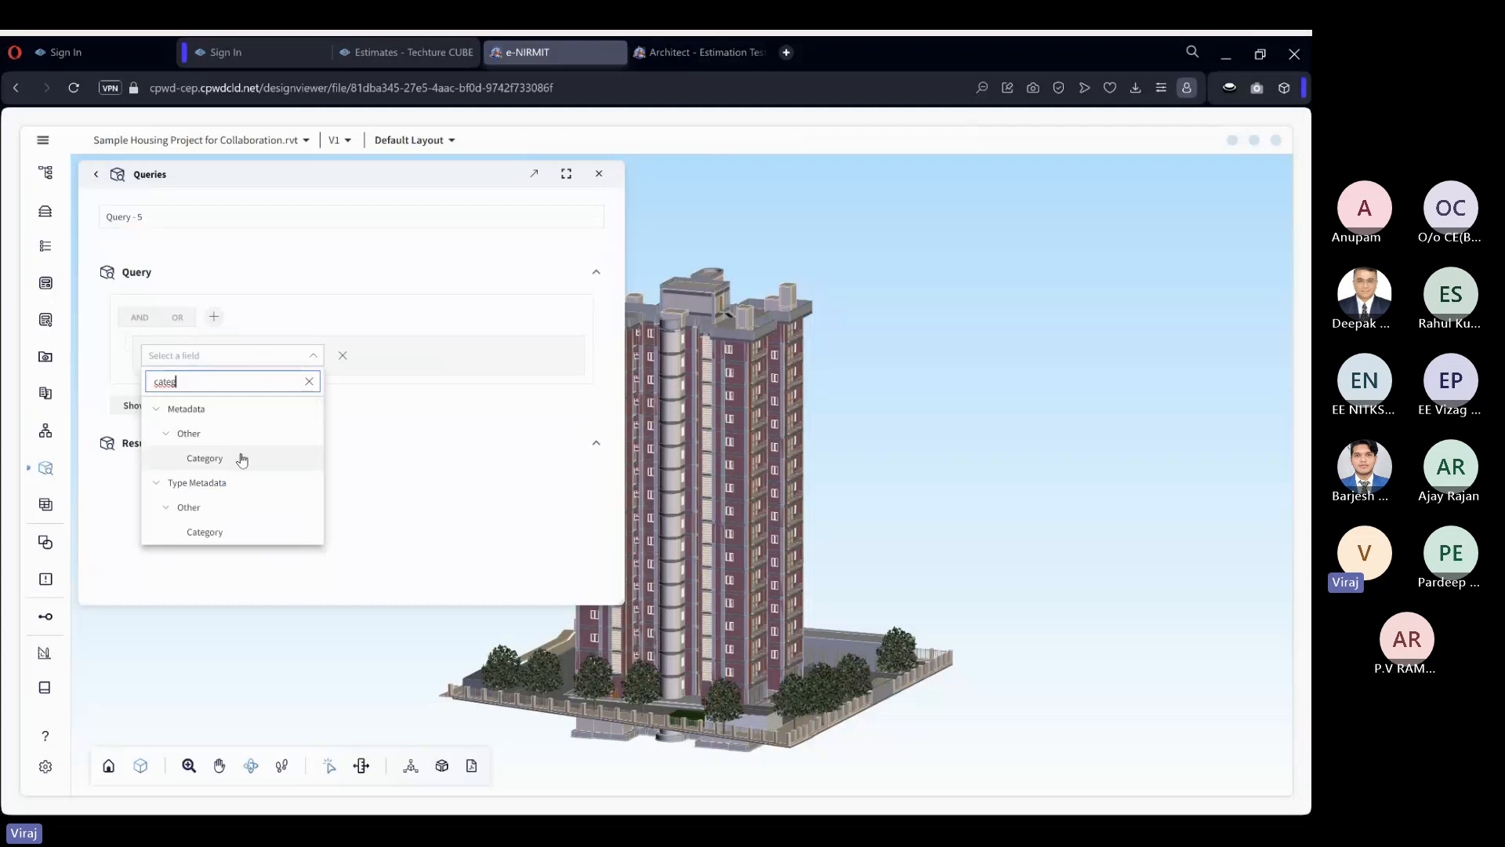
pyautogui.click(242, 455)
pyautogui.click(252, 393)
pyautogui.write('floor')
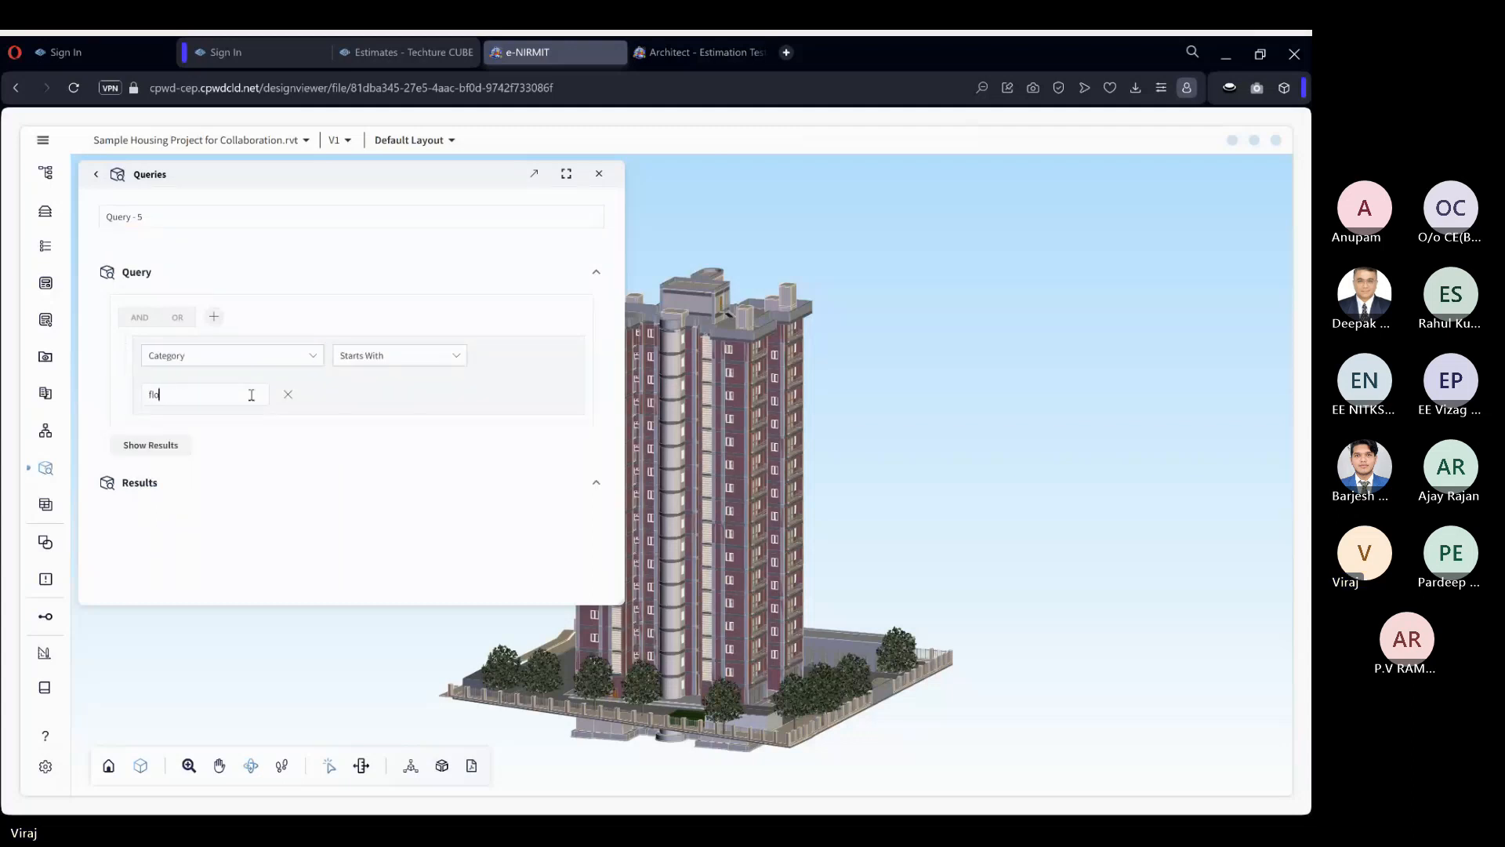
pyautogui.click(182, 446)
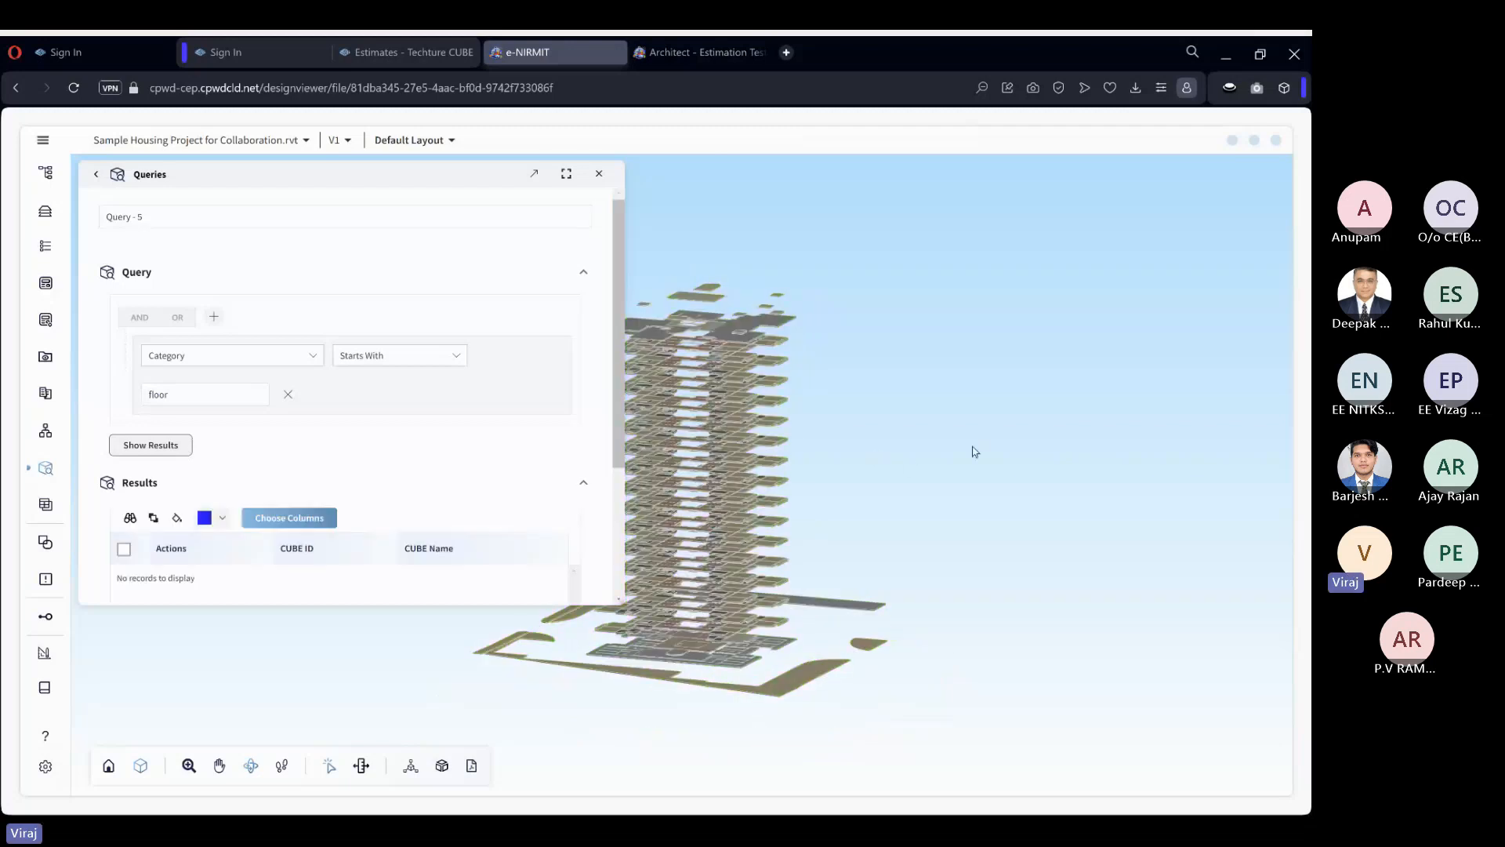
pyautogui.scroll(5, 857, 291)
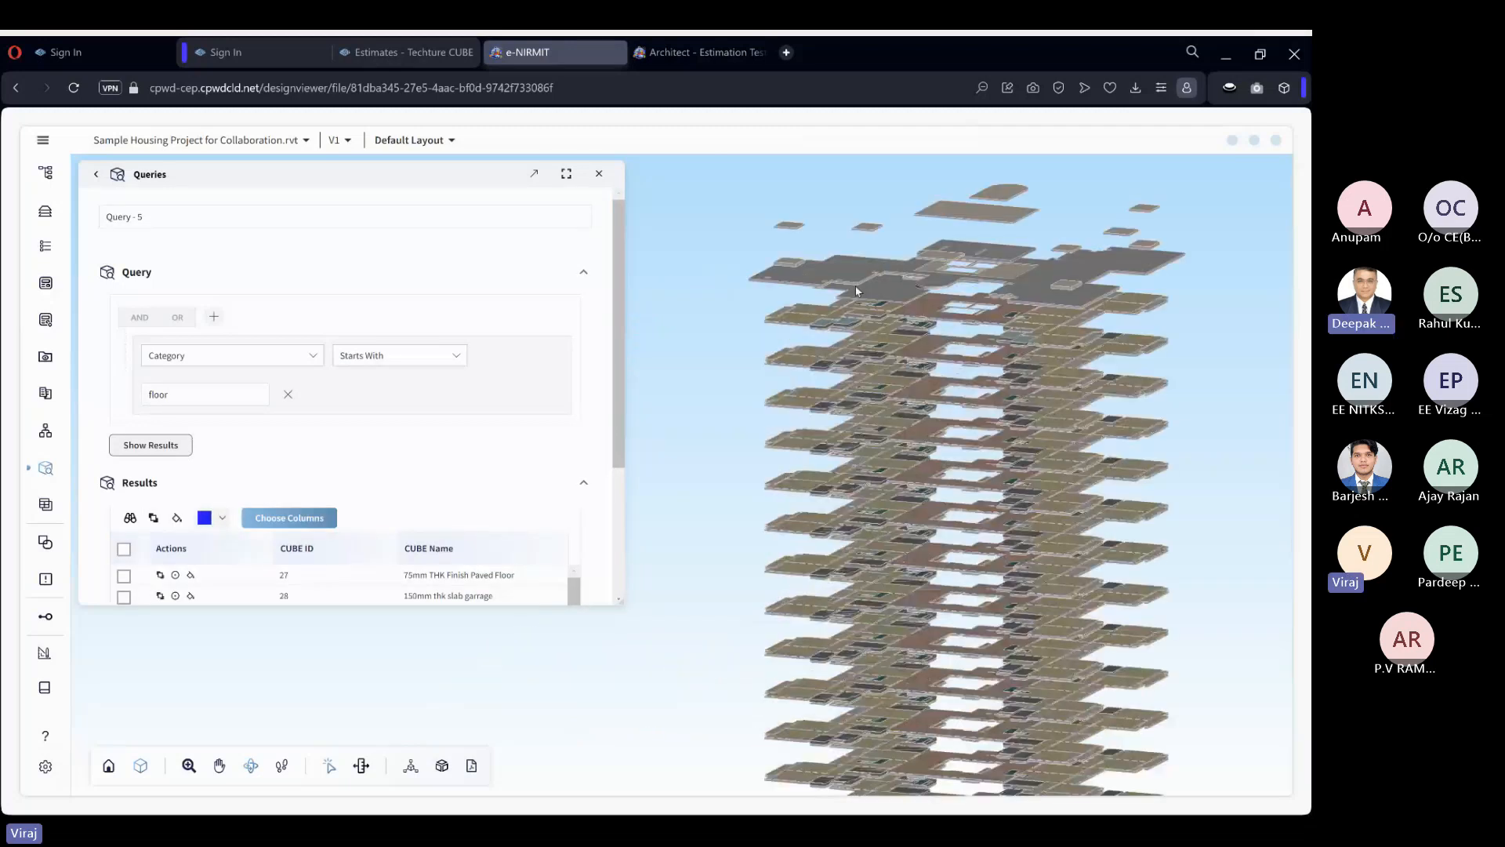
pyautogui.scroll(2, 857, 291)
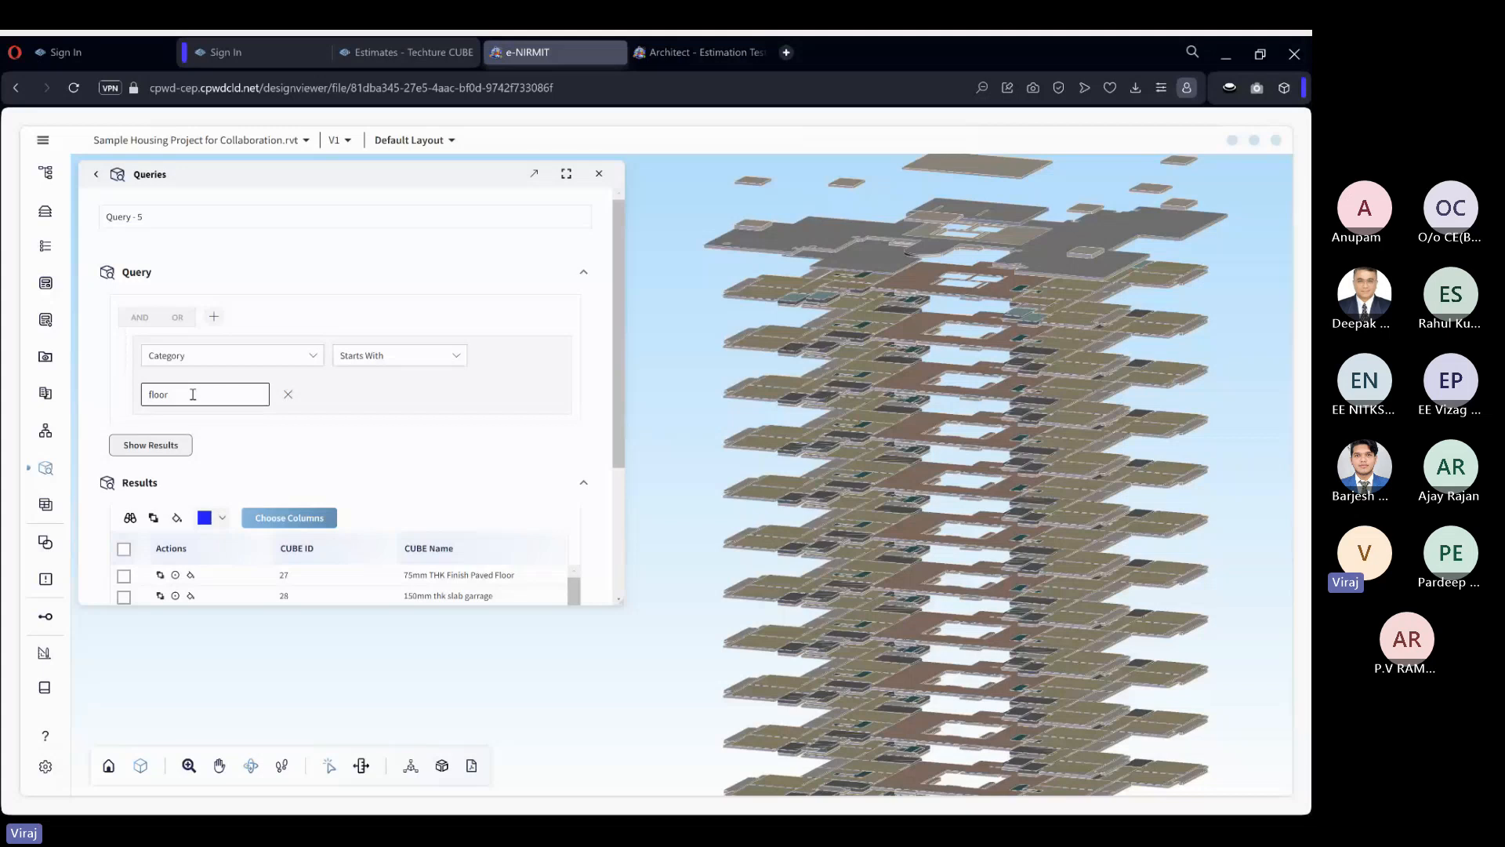
# Change the query condition to Category Contains "oo" and show its results.
pyautogui.click(380, 356)
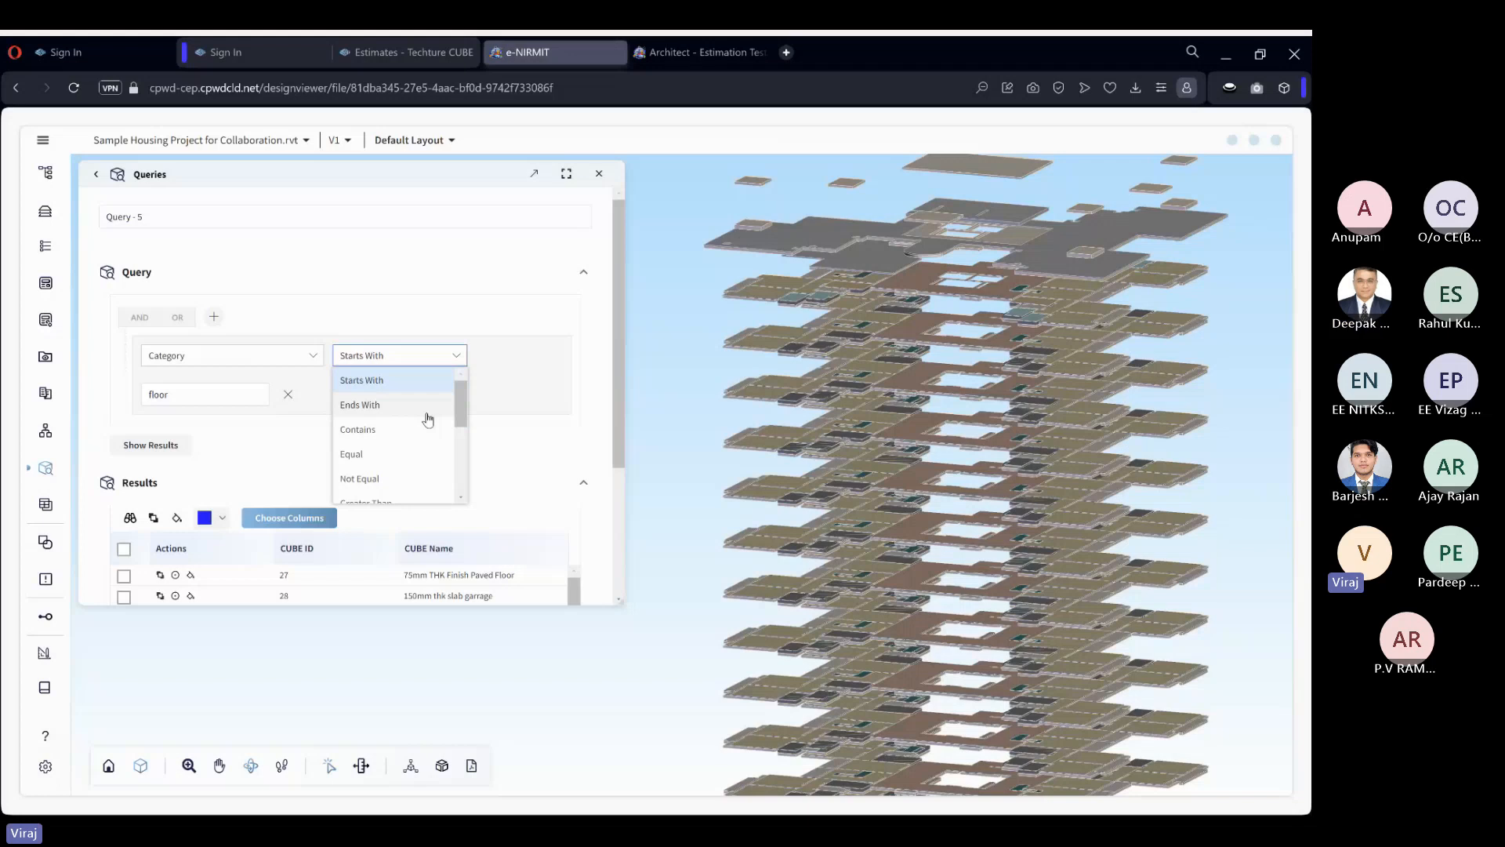
pyautogui.click(645, 463)
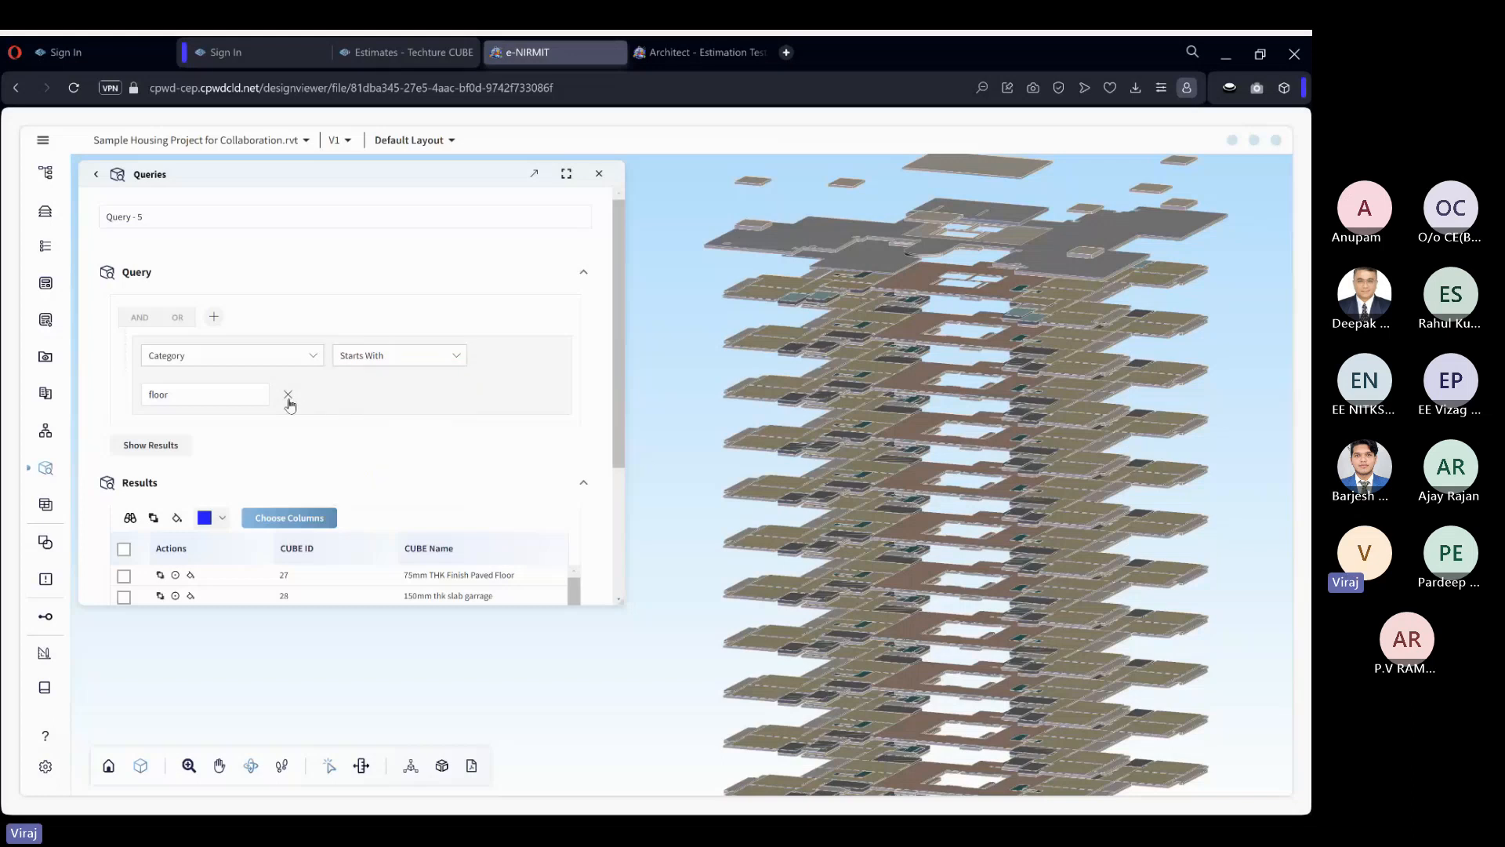
pyautogui.click(366, 368)
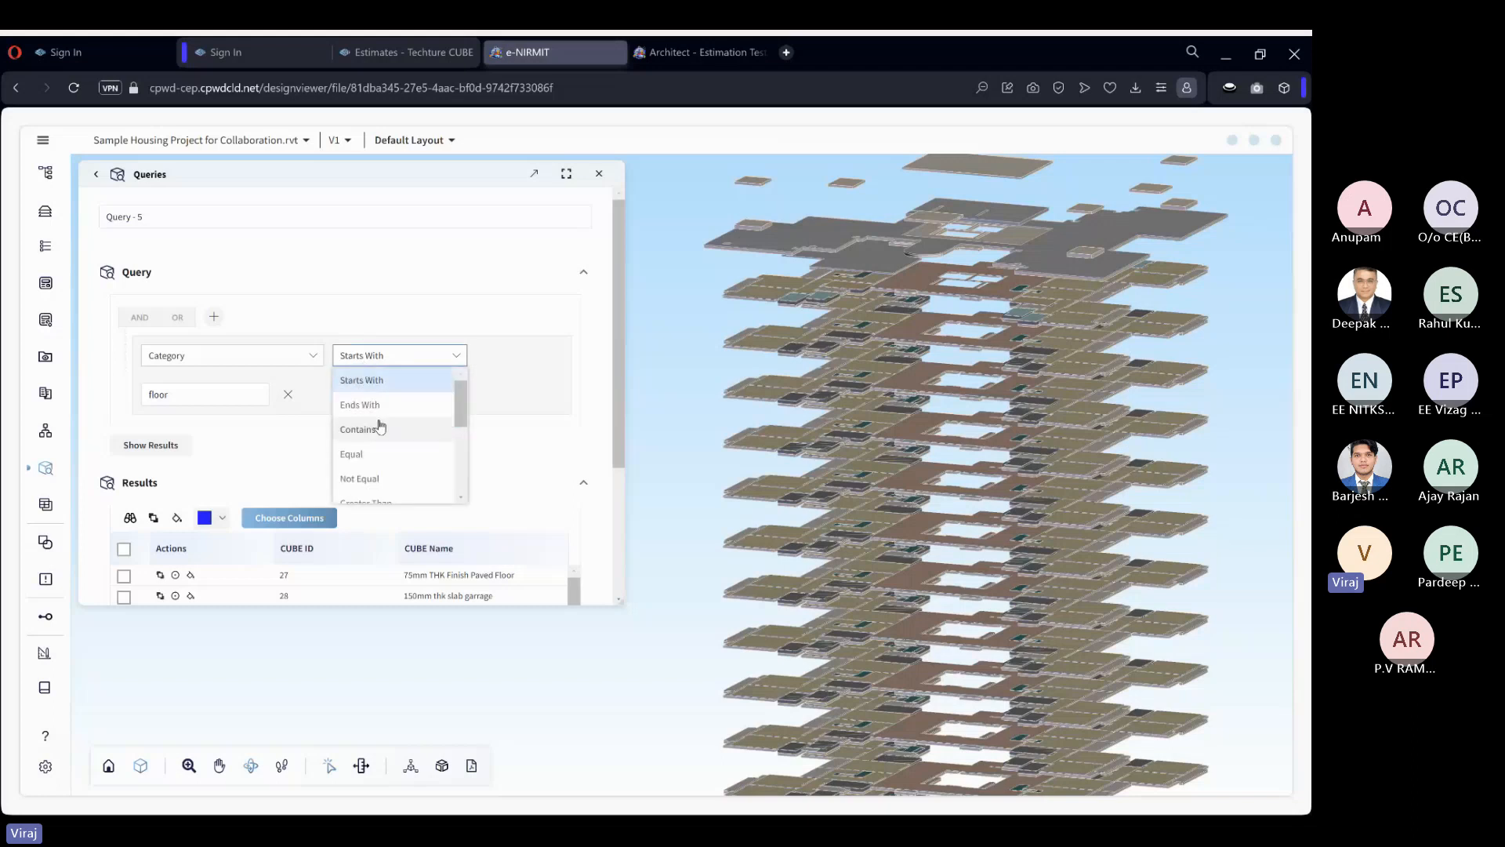
pyautogui.click(379, 431)
pyautogui.click(226, 391)
pyautogui.write('co')
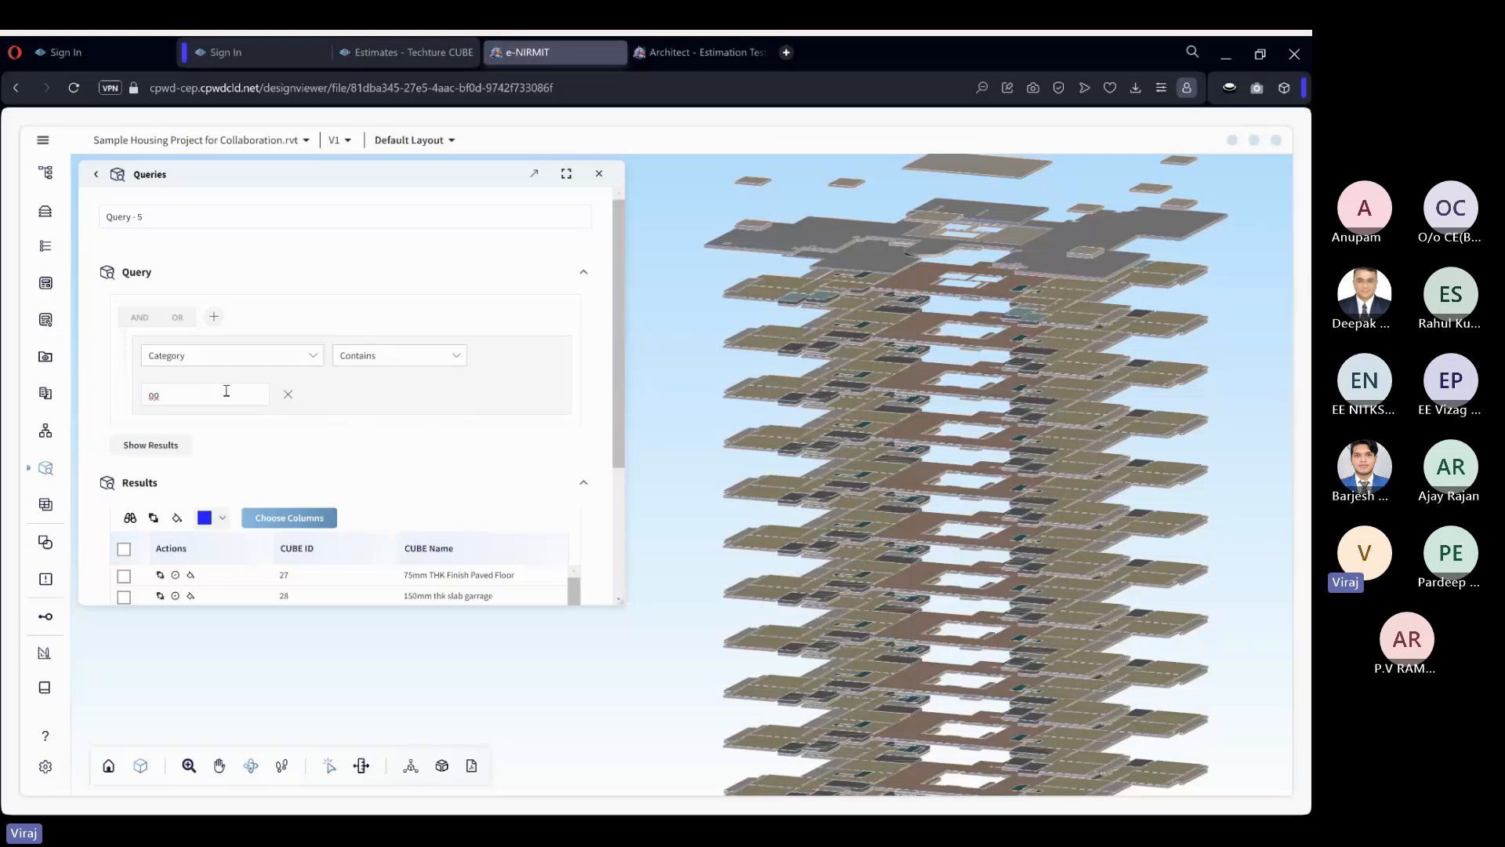
pyautogui.click(161, 450)
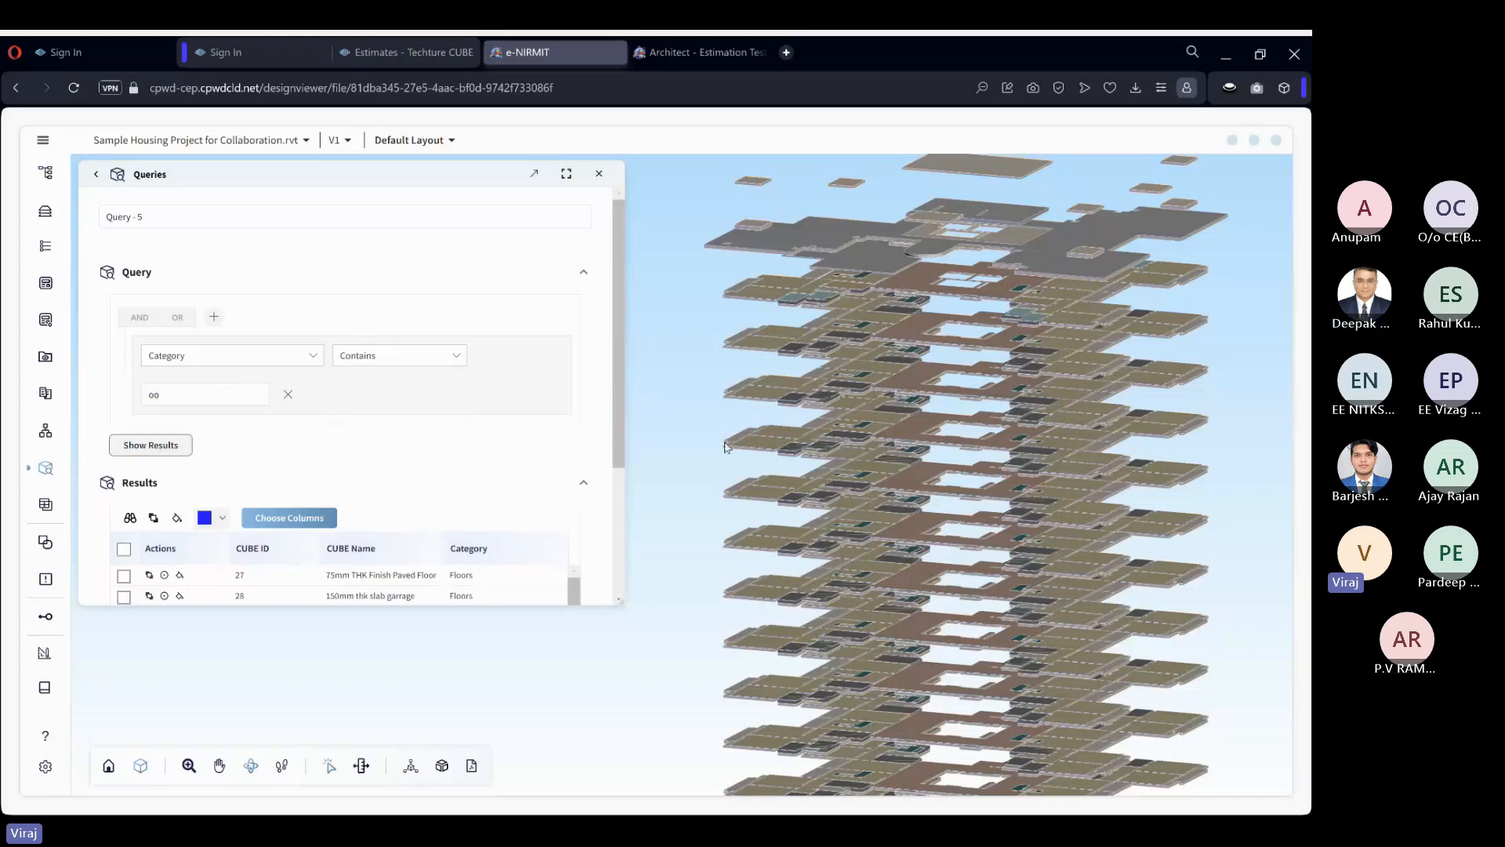
# Clear the element selection in the model and remove the Category Contains "oo" condition from the query.
pyautogui.scroll(-5, 1218, 472)
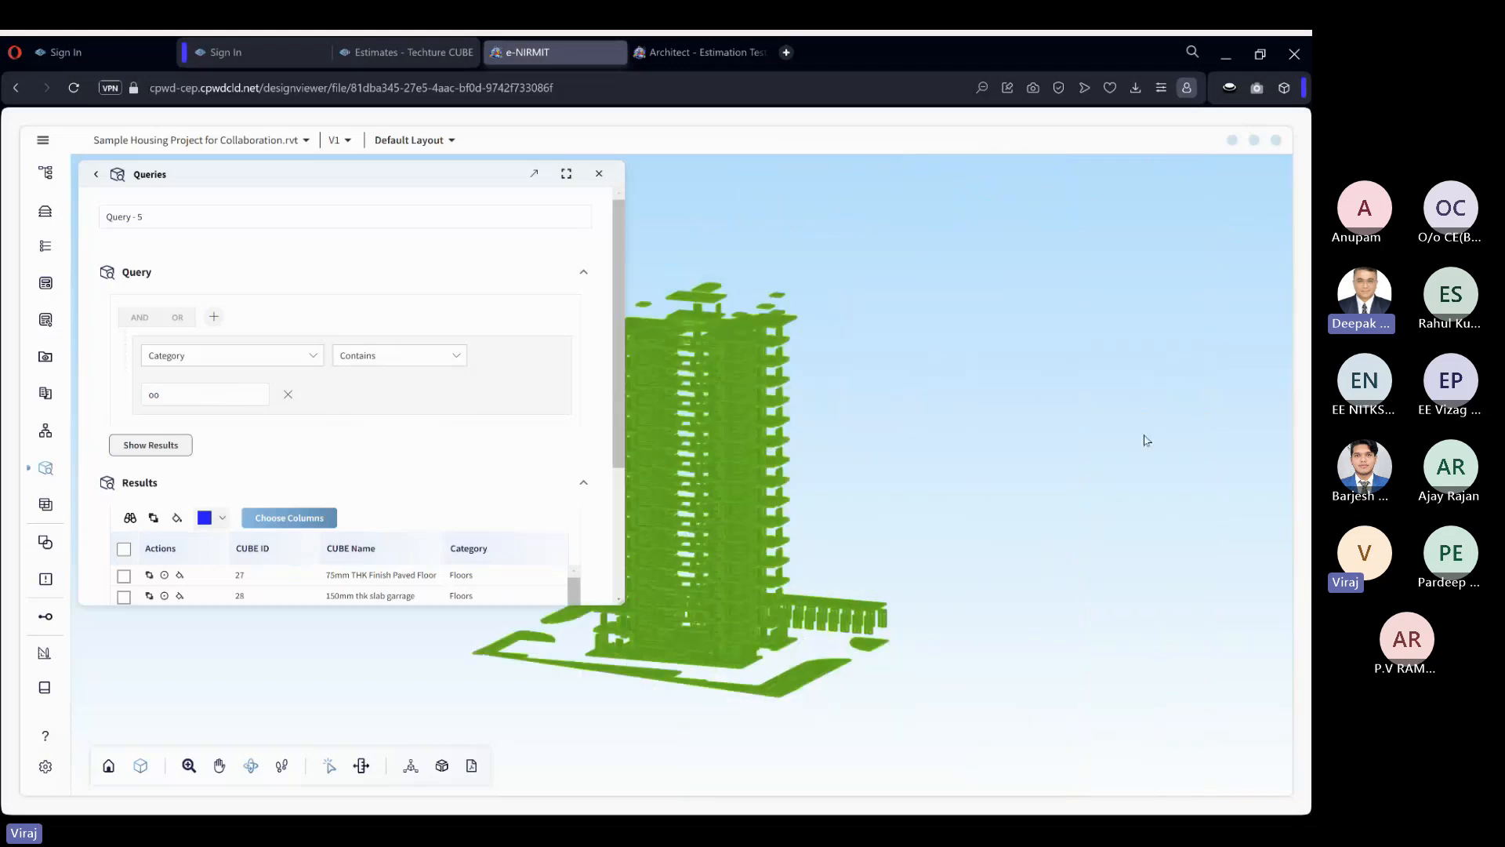
pyautogui.click(1146, 440)
pyautogui.scroll(5, 790, 421)
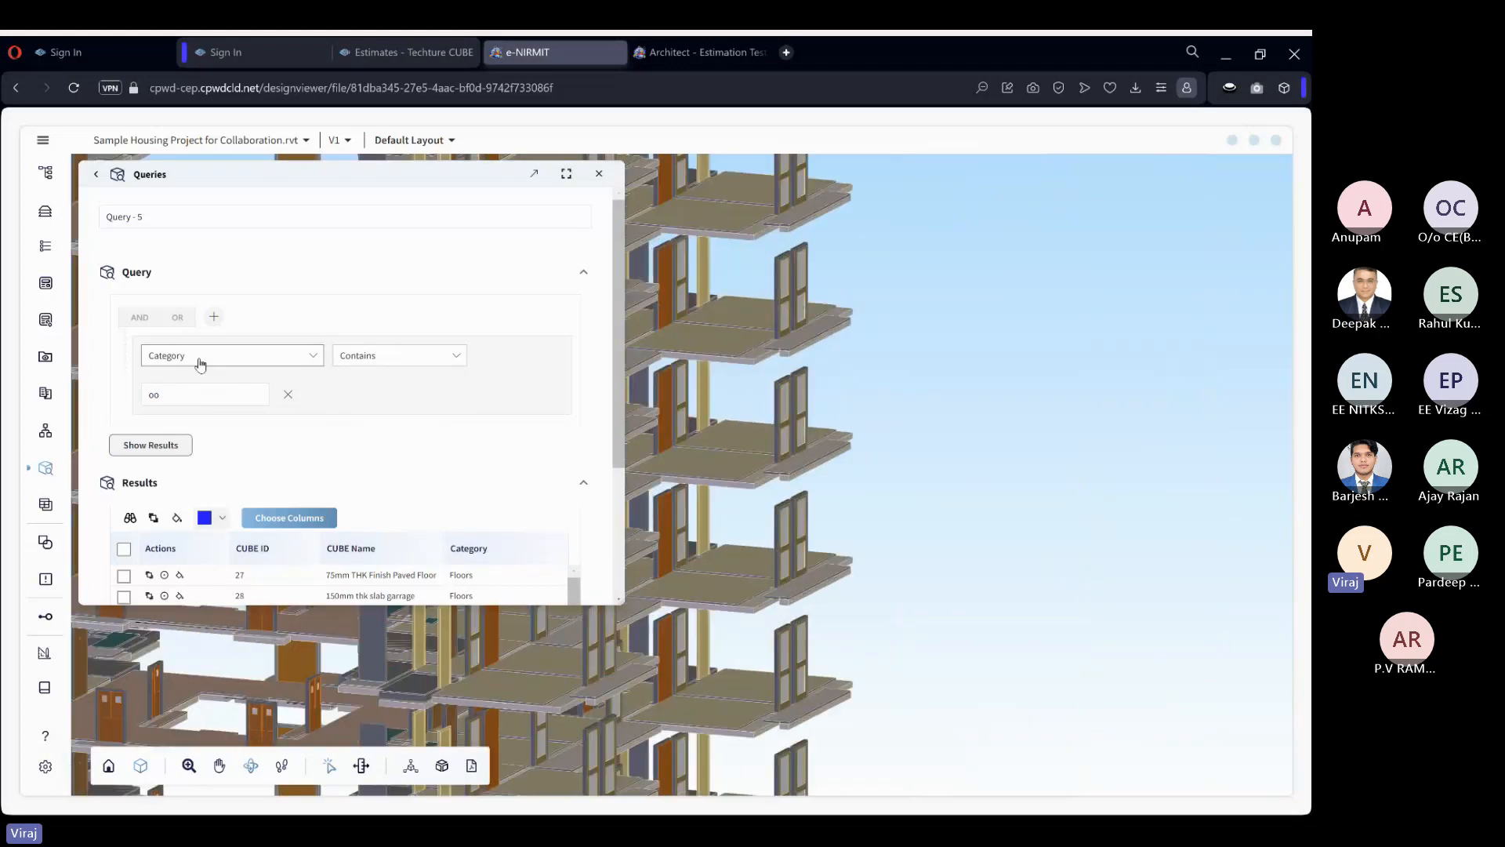
pyautogui.click(222, 393)
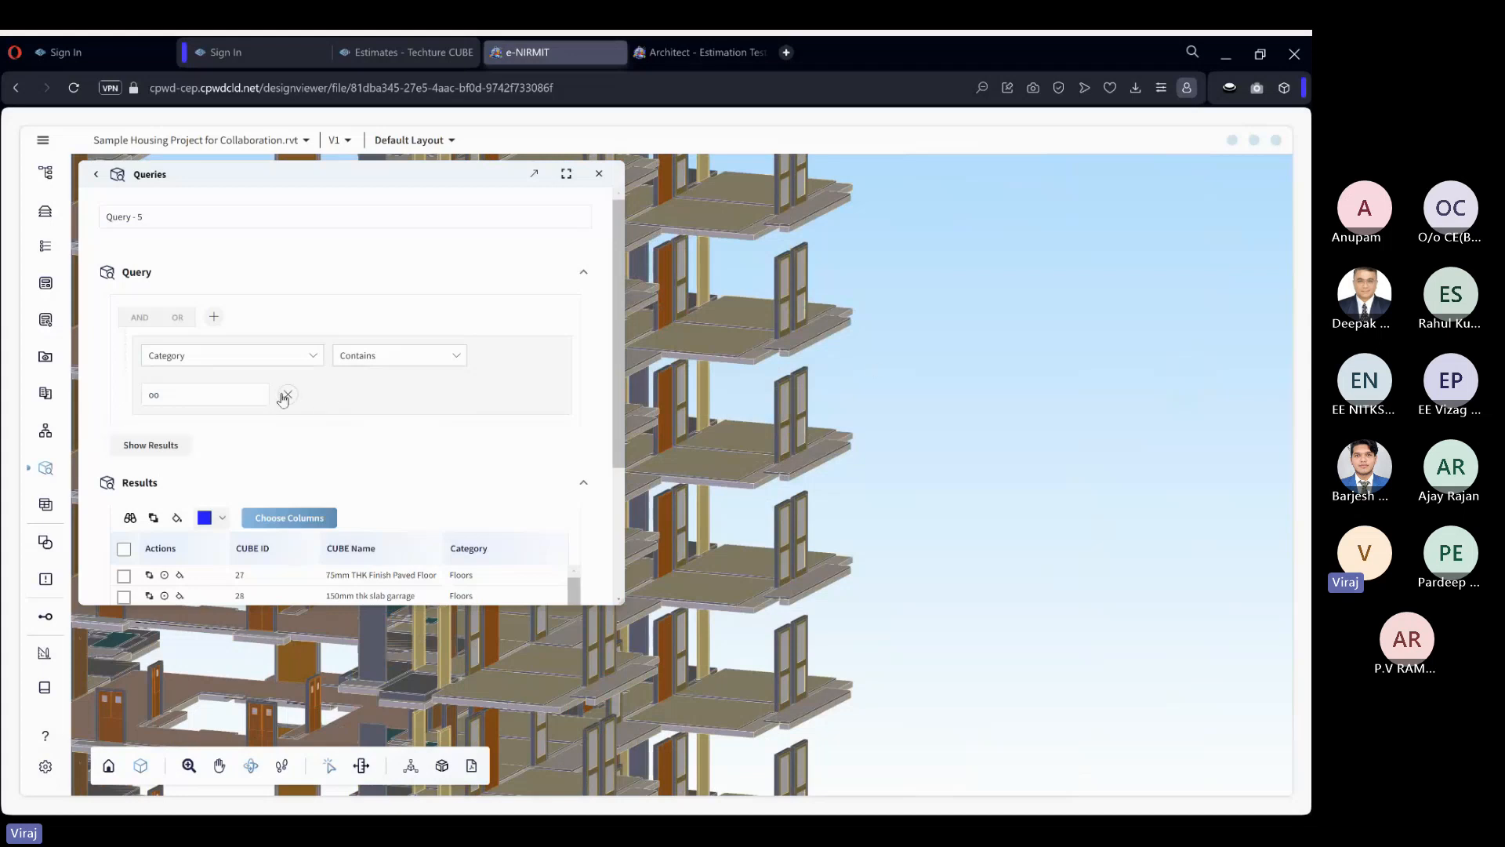
pyautogui.click(288, 394)
# Add the condition Category Equal Floors to the query and show its results in the model.
pyautogui.click(210, 316)
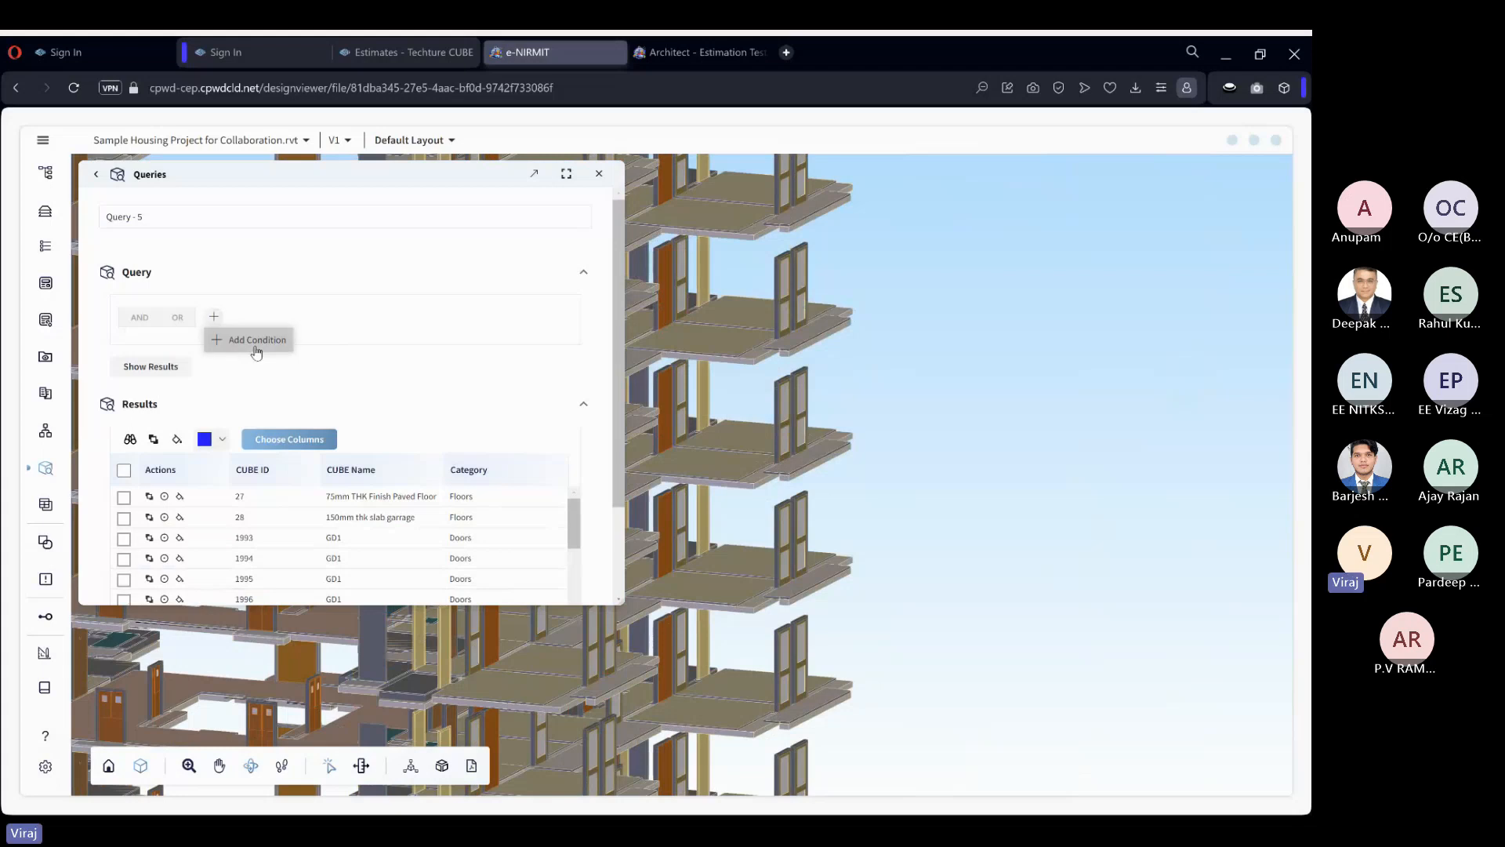
pyautogui.click(259, 354)
pyautogui.write('cate')
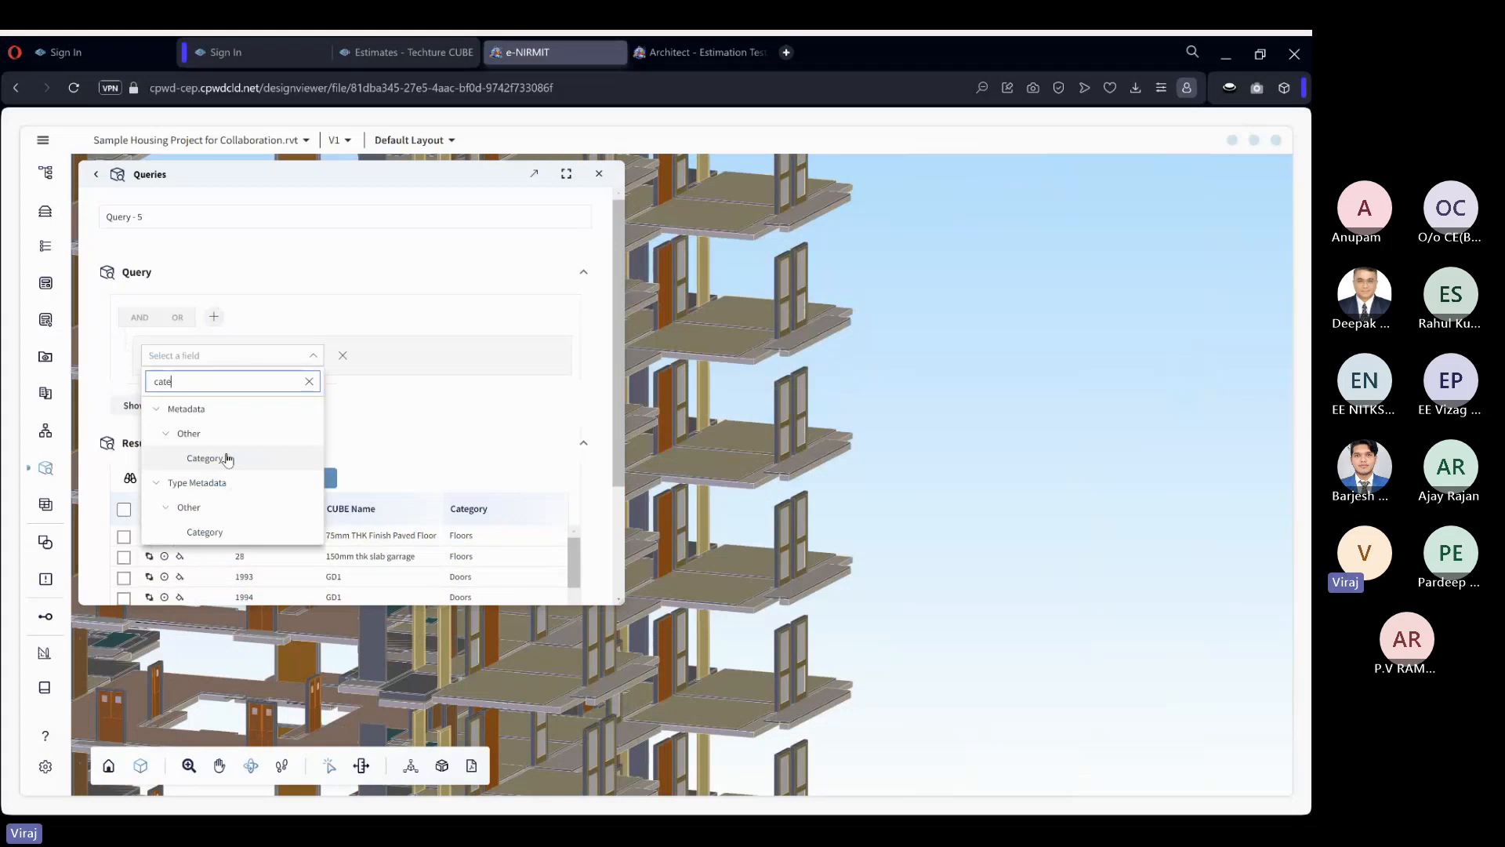
pyautogui.click(228, 459)
pyautogui.click(331, 423)
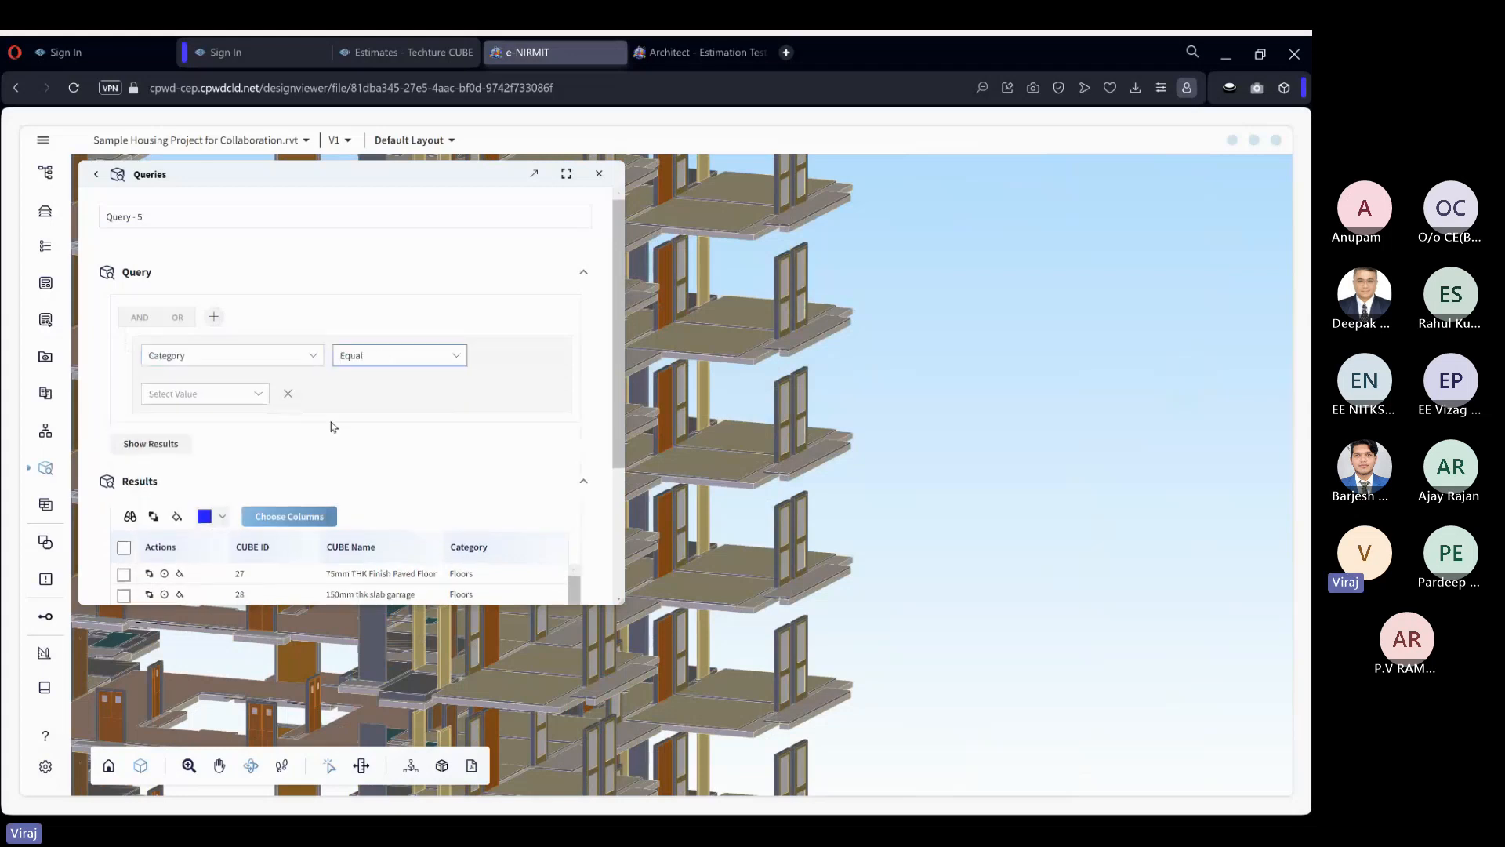
pyautogui.click(234, 394)
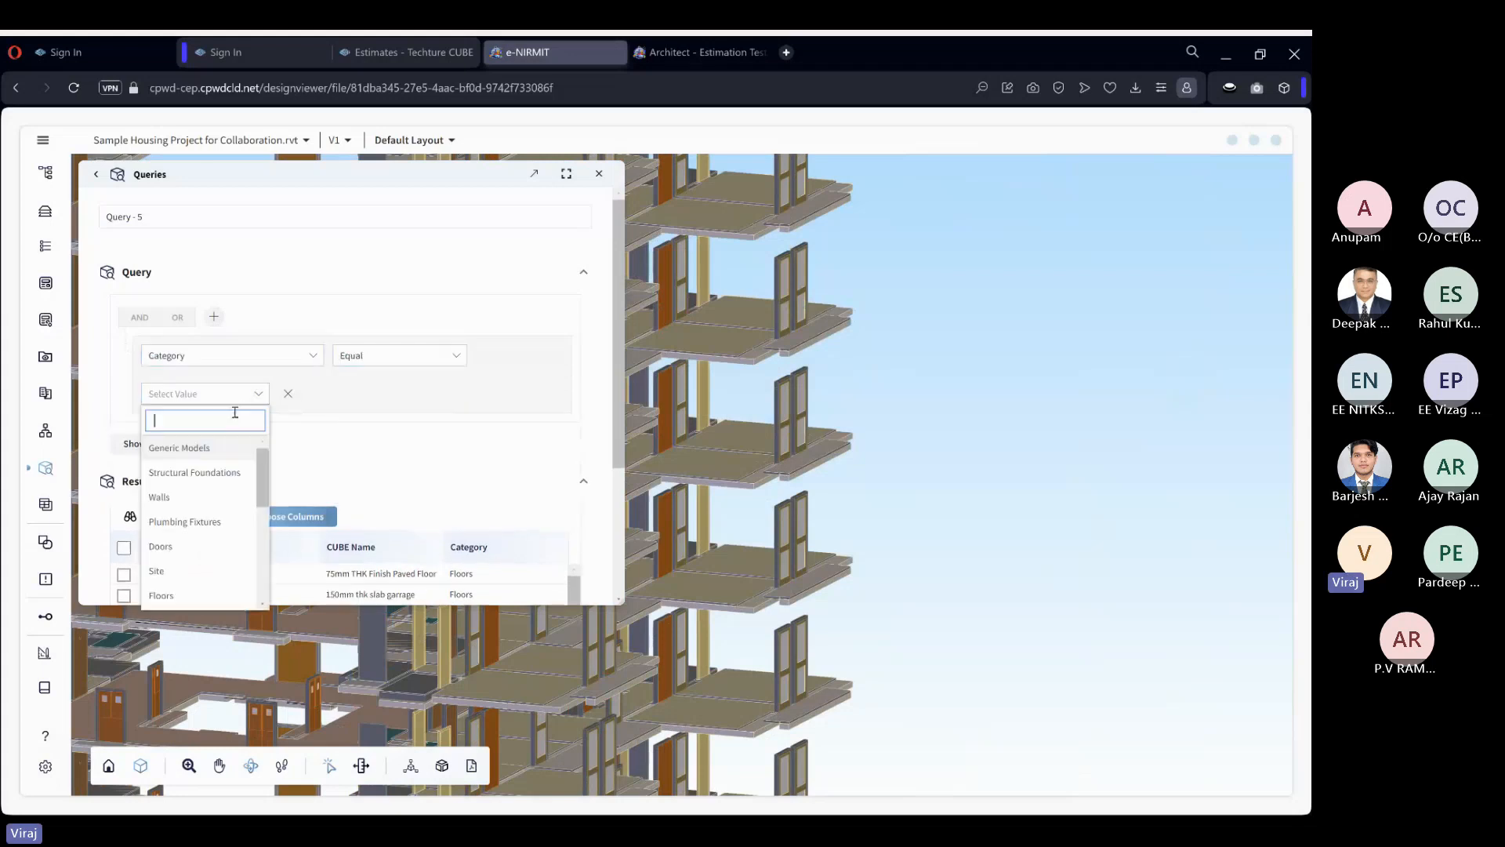
pyautogui.click(192, 595)
pyautogui.click(170, 444)
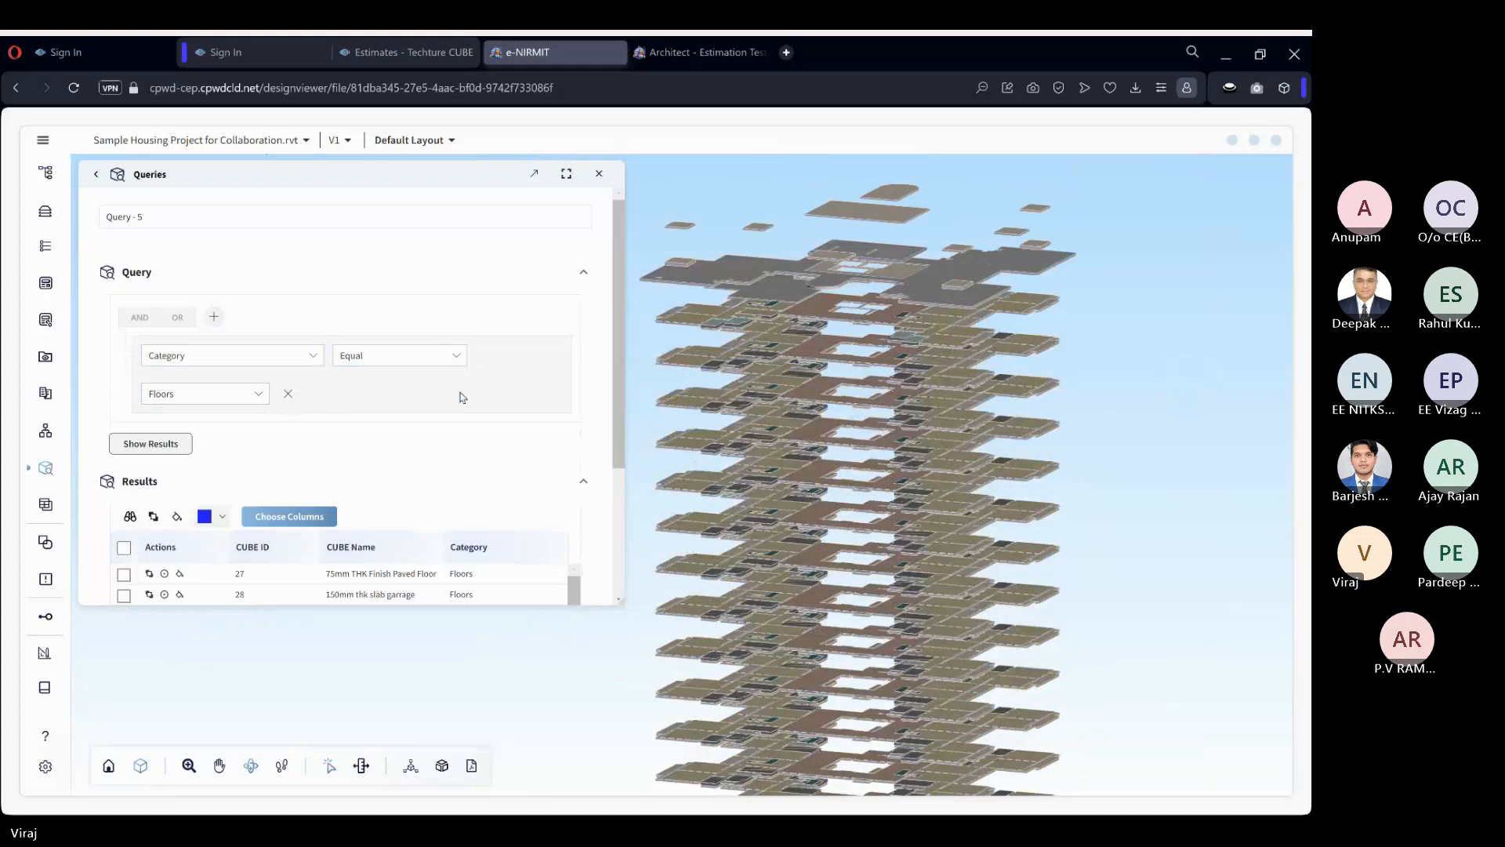
# Rename the query as All floors, return to the query list, and close Queries.
pyautogui.click(258, 224)
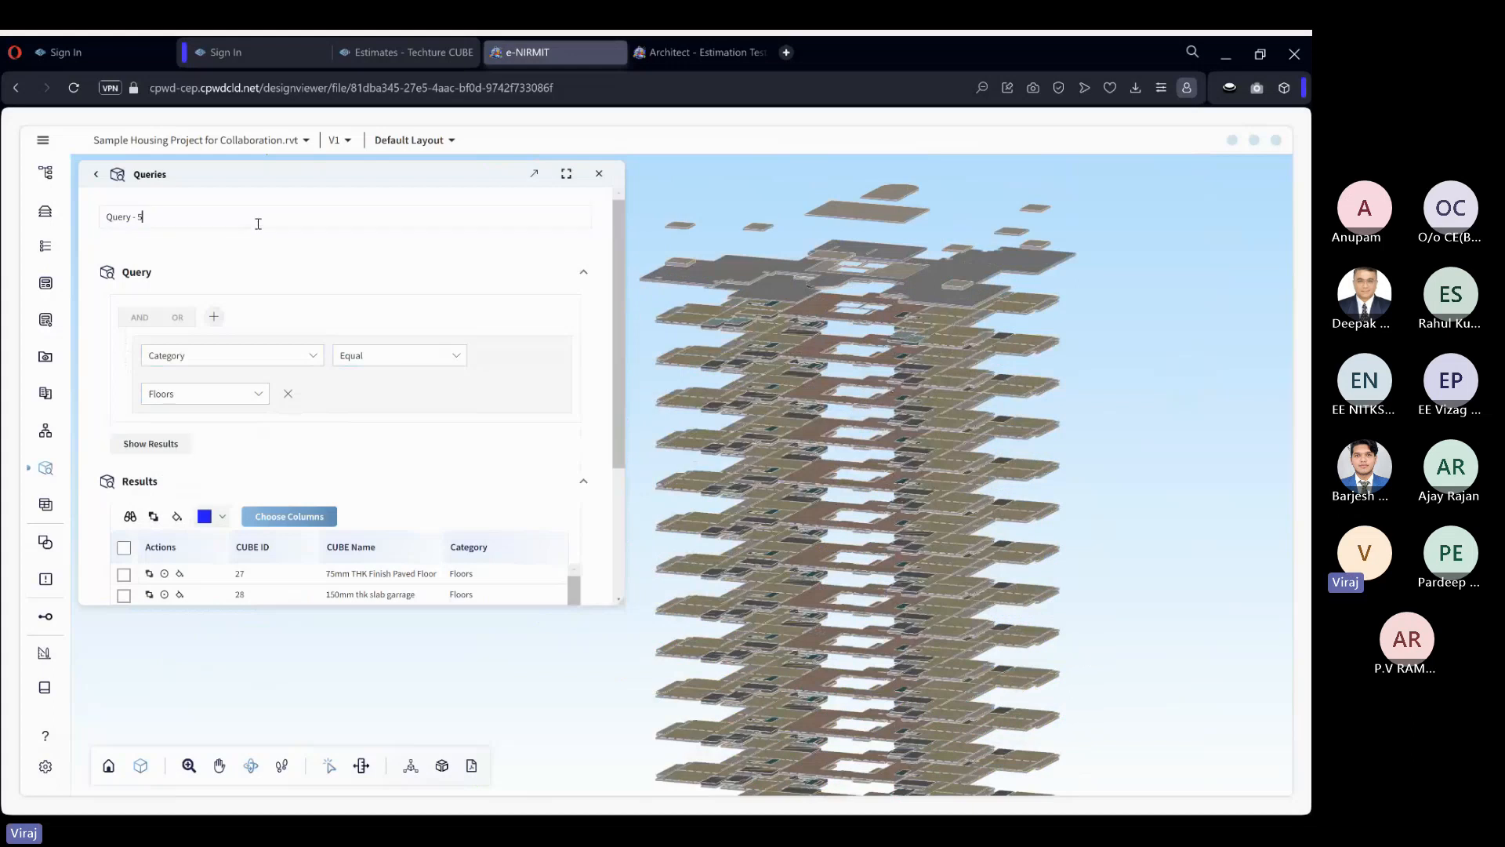
pyautogui.hotkey('ctrl', 'a')
pyautogui.write('All floors')
pyautogui.click(96, 175)
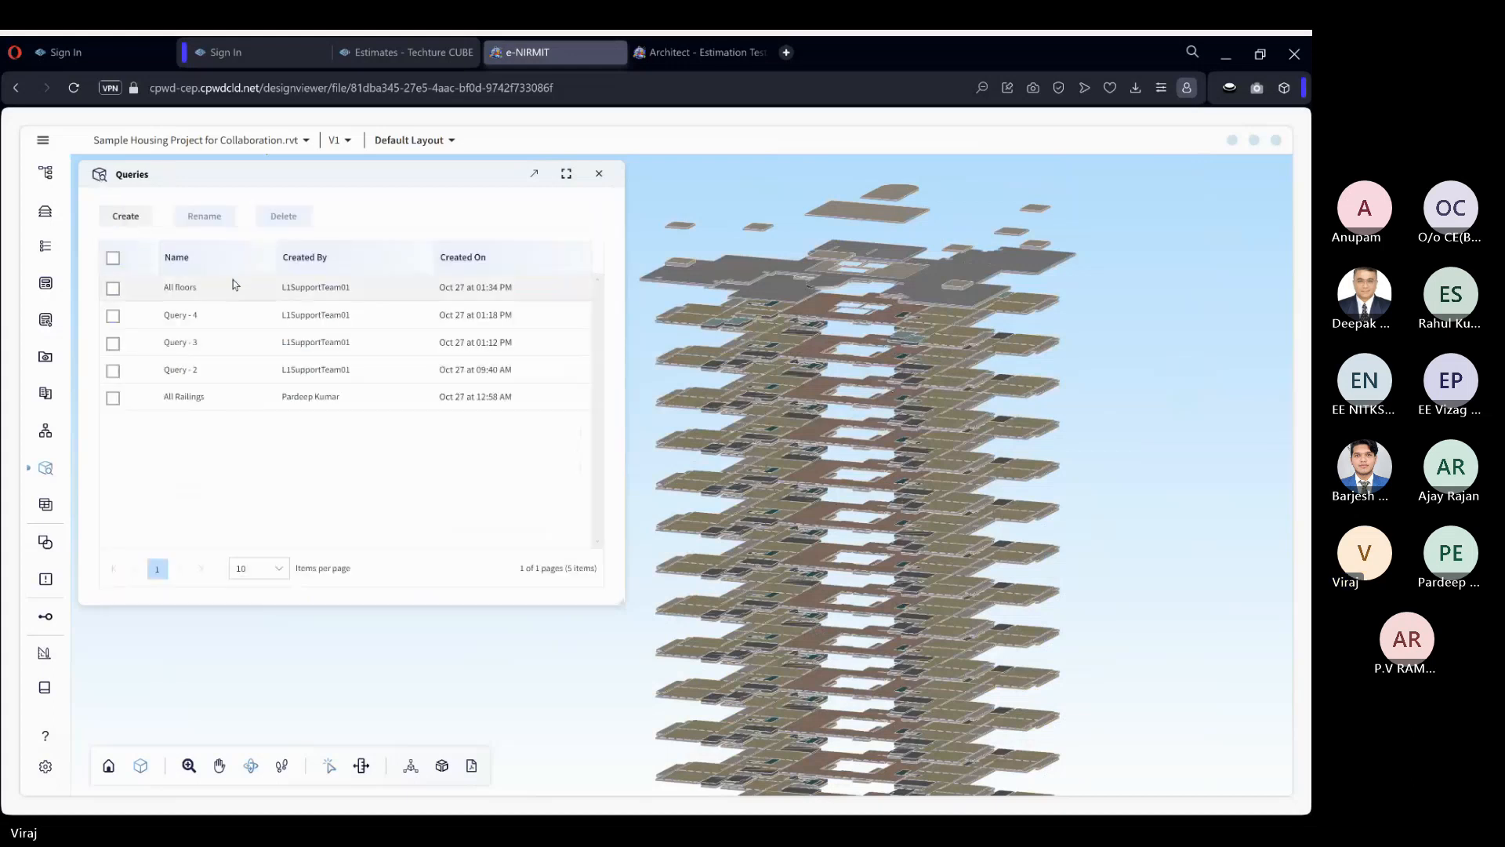
pyautogui.click(599, 175)
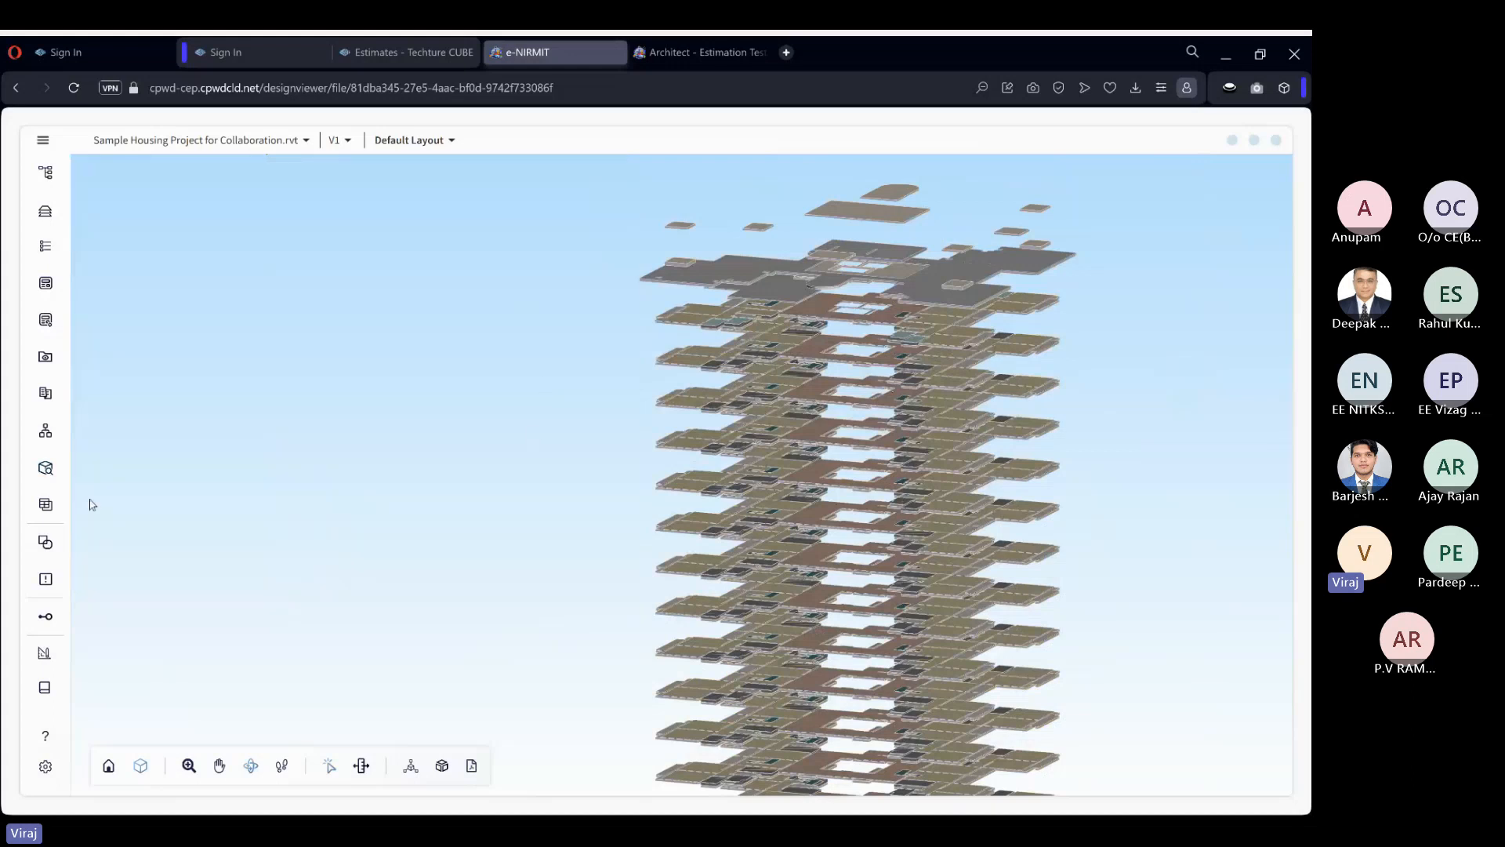
# Open the Data Bank and filter its rows by the All floors query.
pyautogui.click(46, 506)
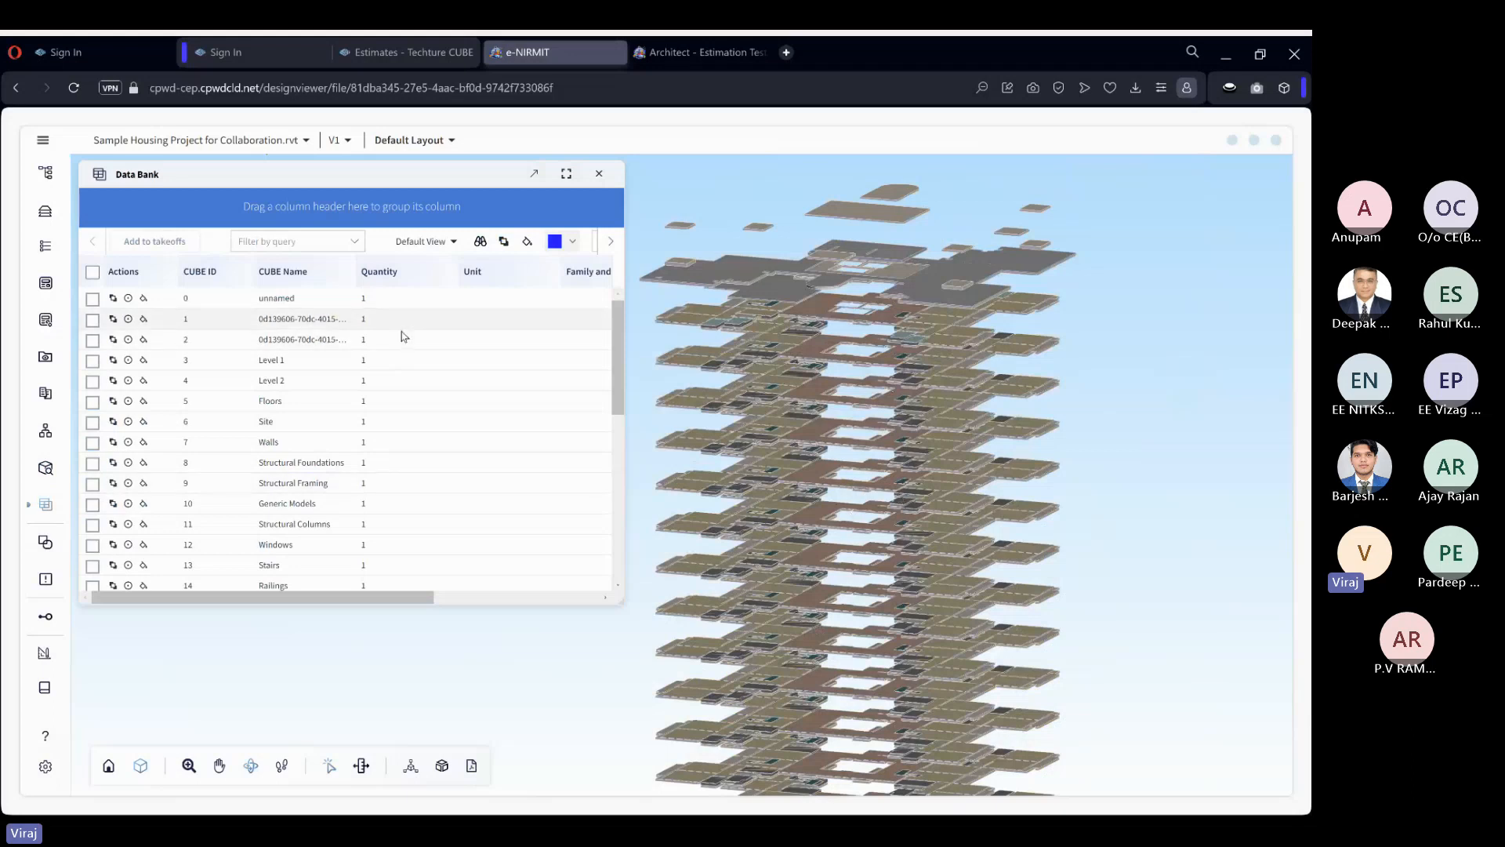
pyautogui.click(321, 244)
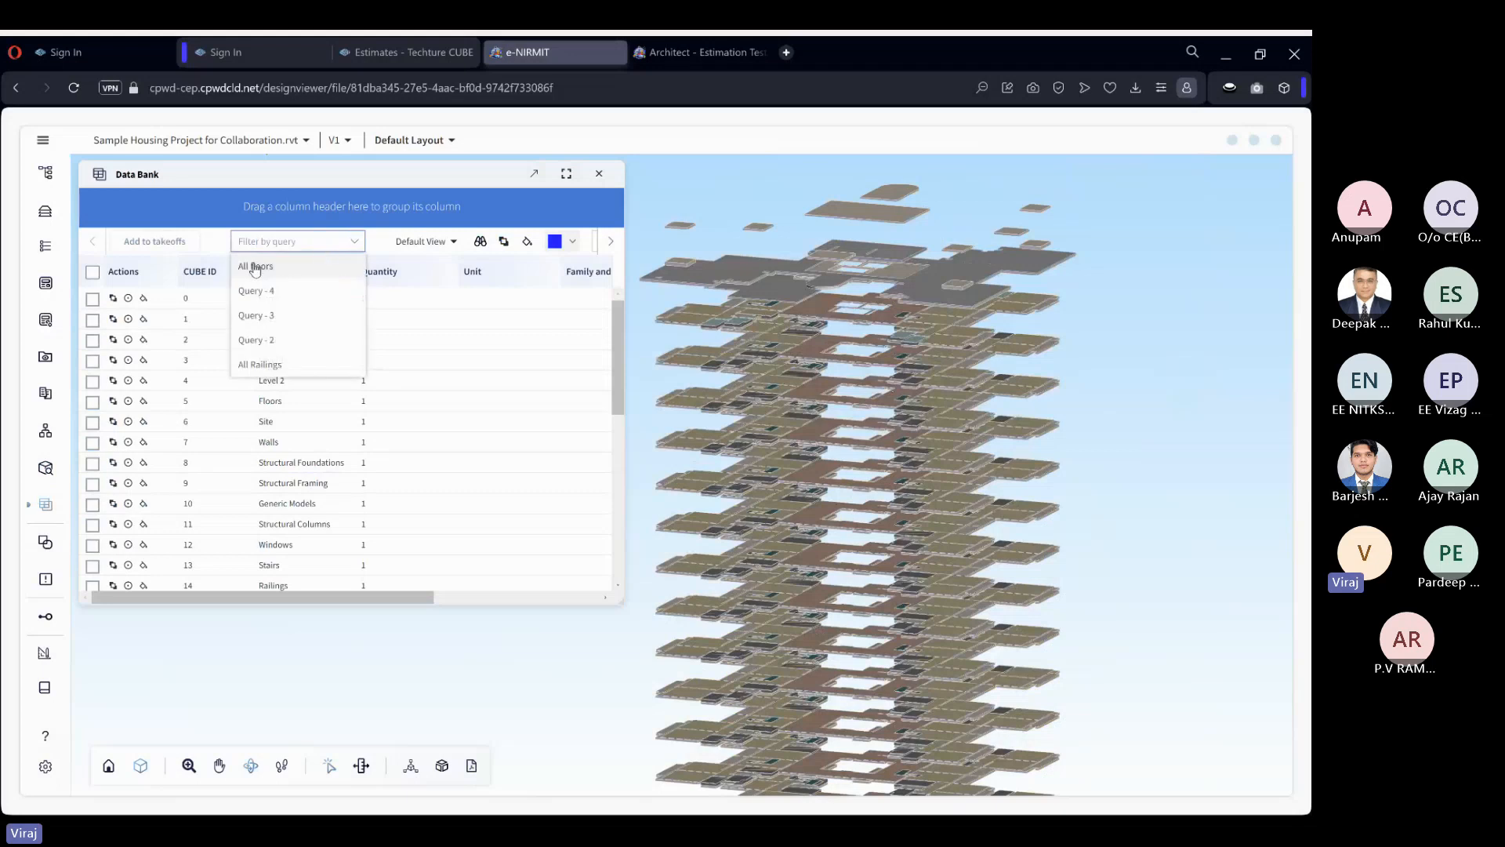
pyautogui.click(255, 267)
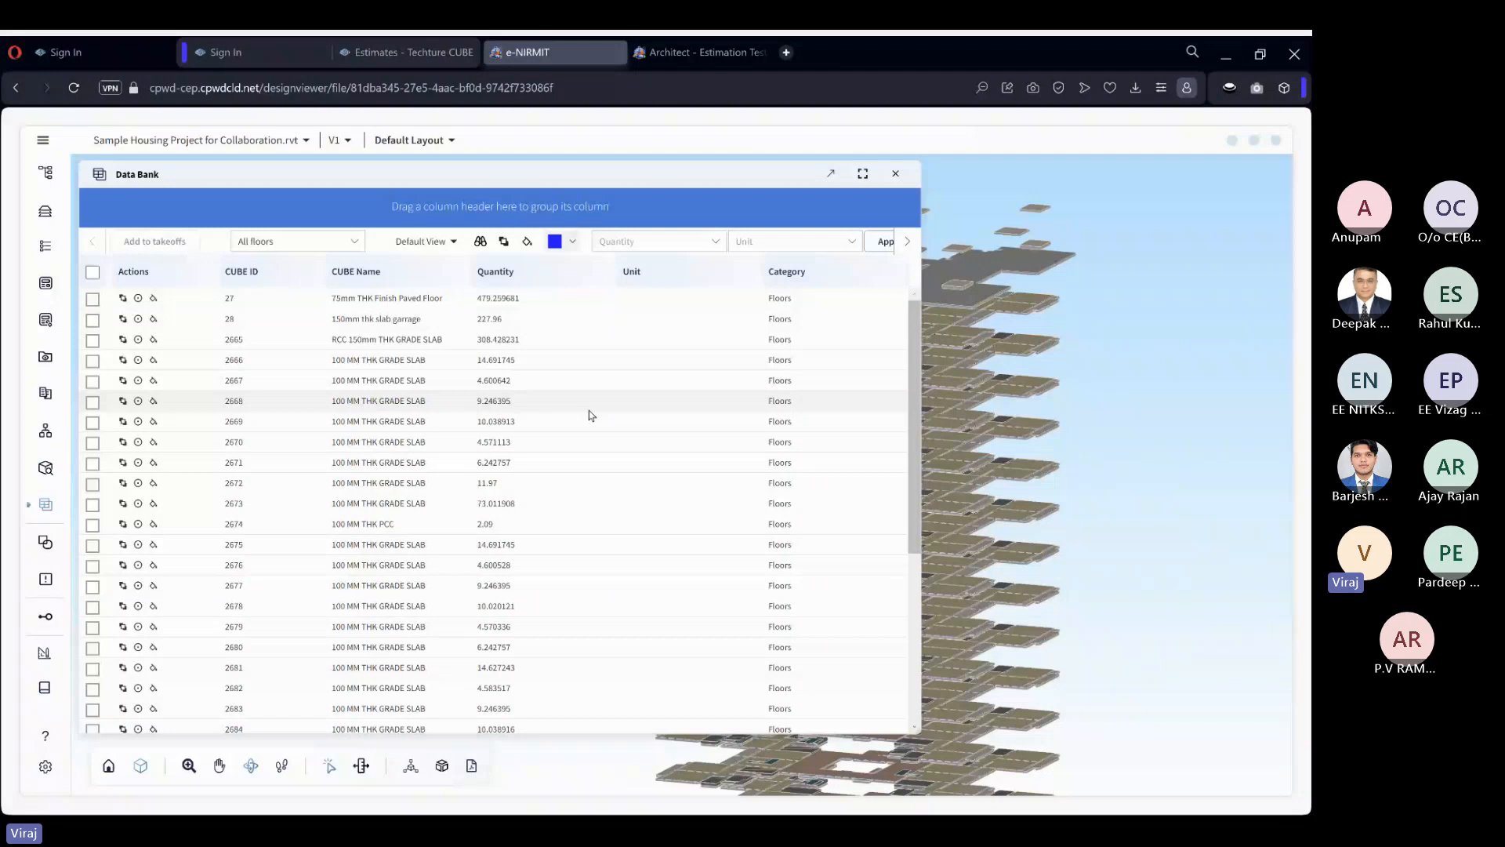
# Select every row of the filtered Data Bank, including those beyond the loaded rows.
pyautogui.click(94, 274)
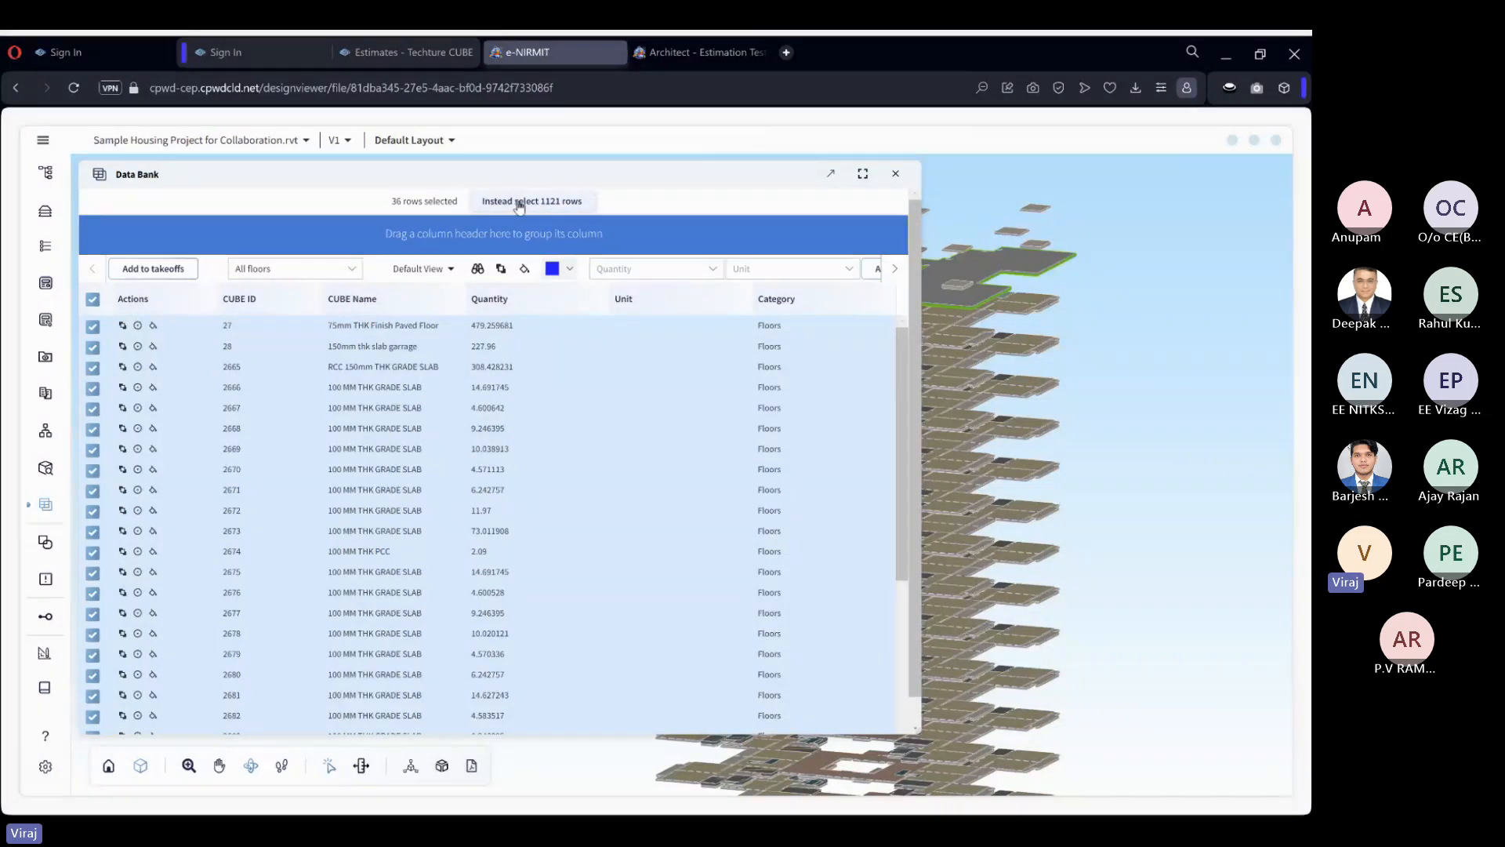
pyautogui.scroll(-5, 1141, 455)
pyautogui.scroll(-1, 1138, 454)
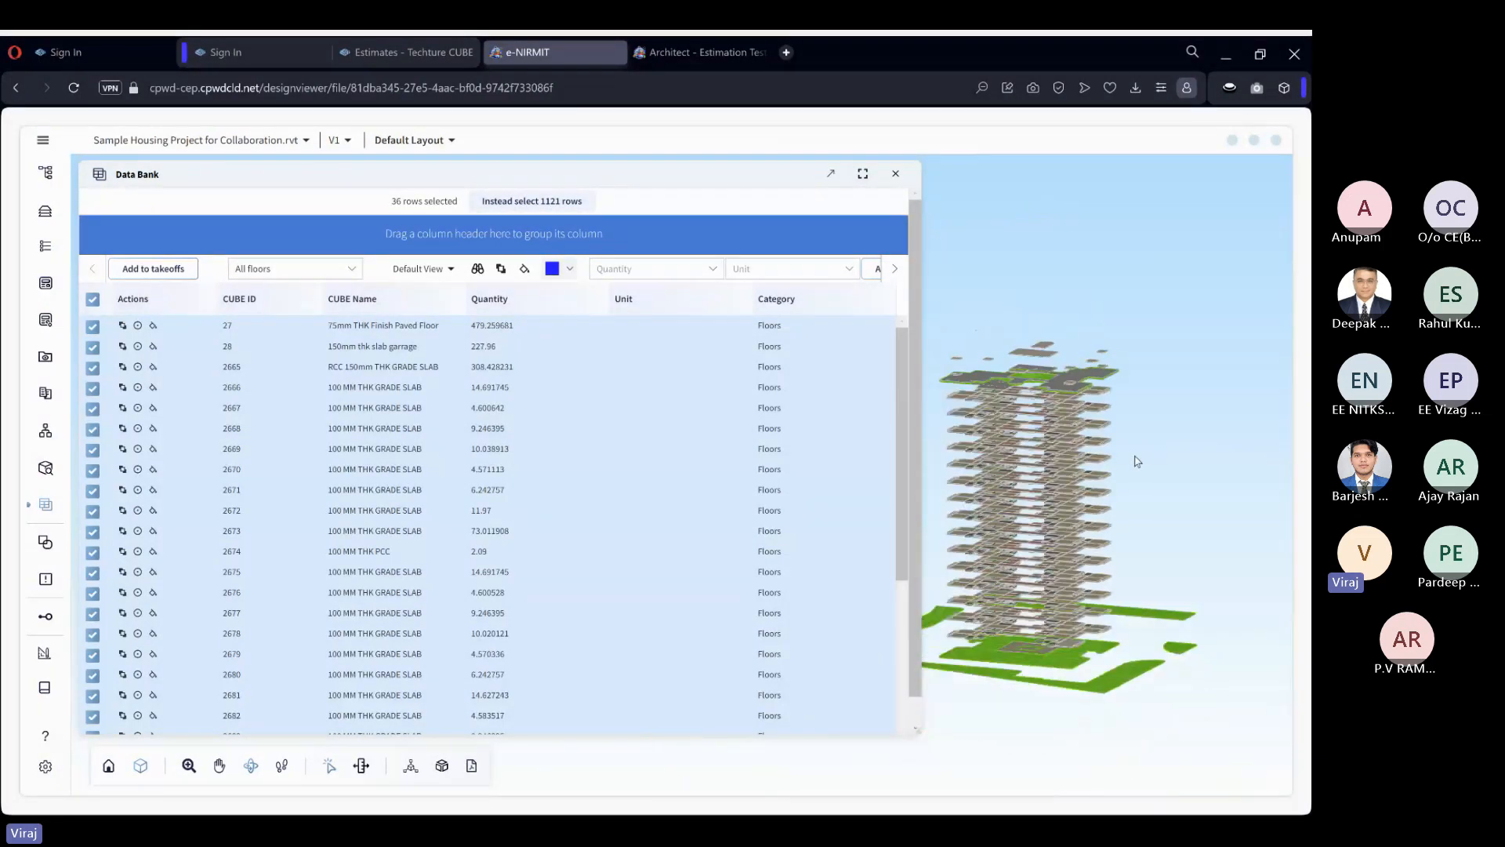
pyautogui.scroll(1, 995, 394)
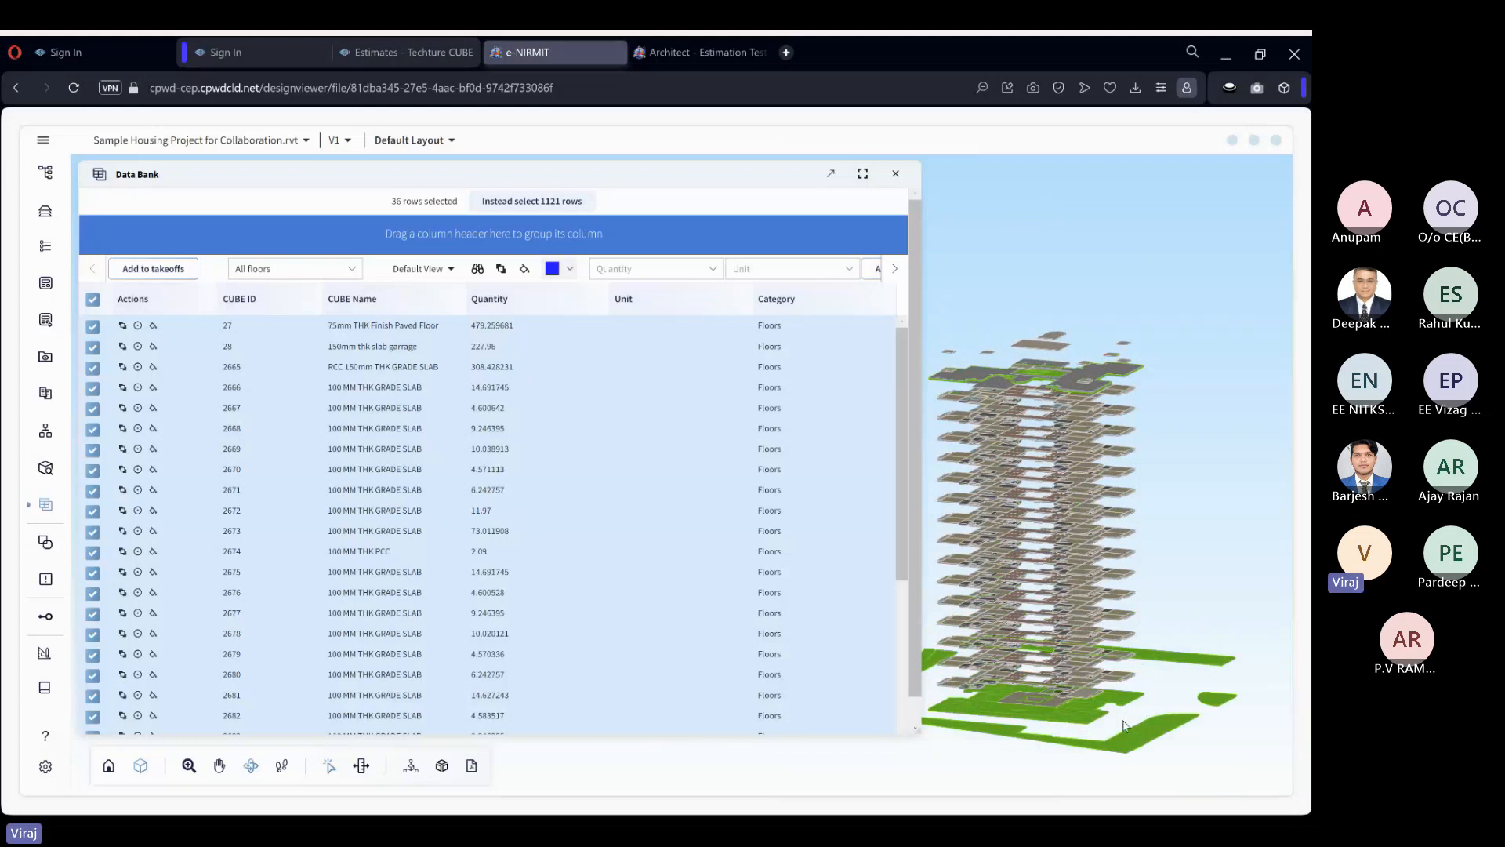
pyautogui.click(559, 205)
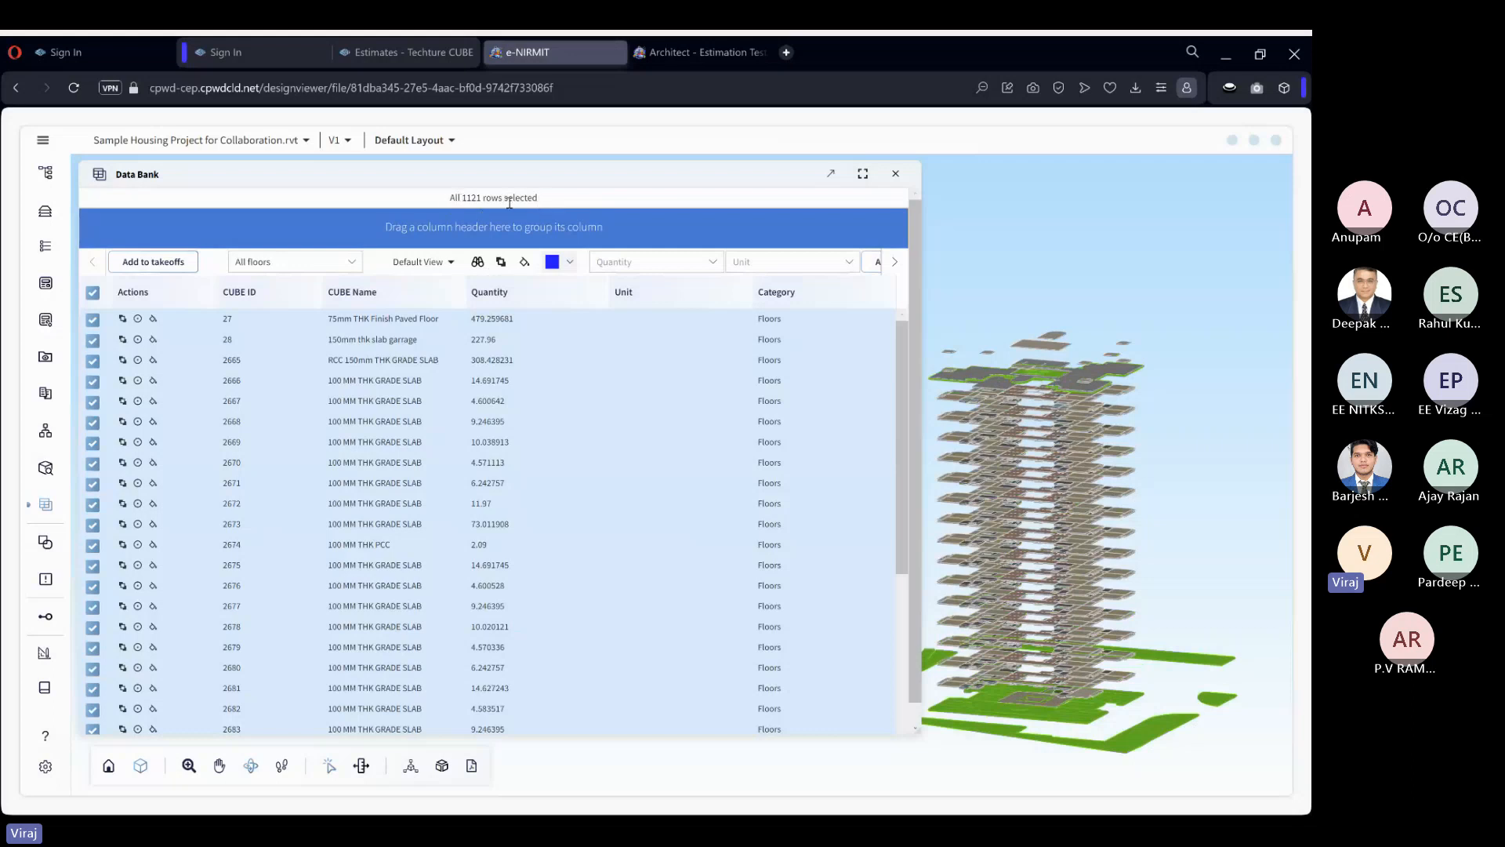
# Apply the unit Cubic Metre (m³) to all selected floor rows.
pyautogui.click(765, 263)
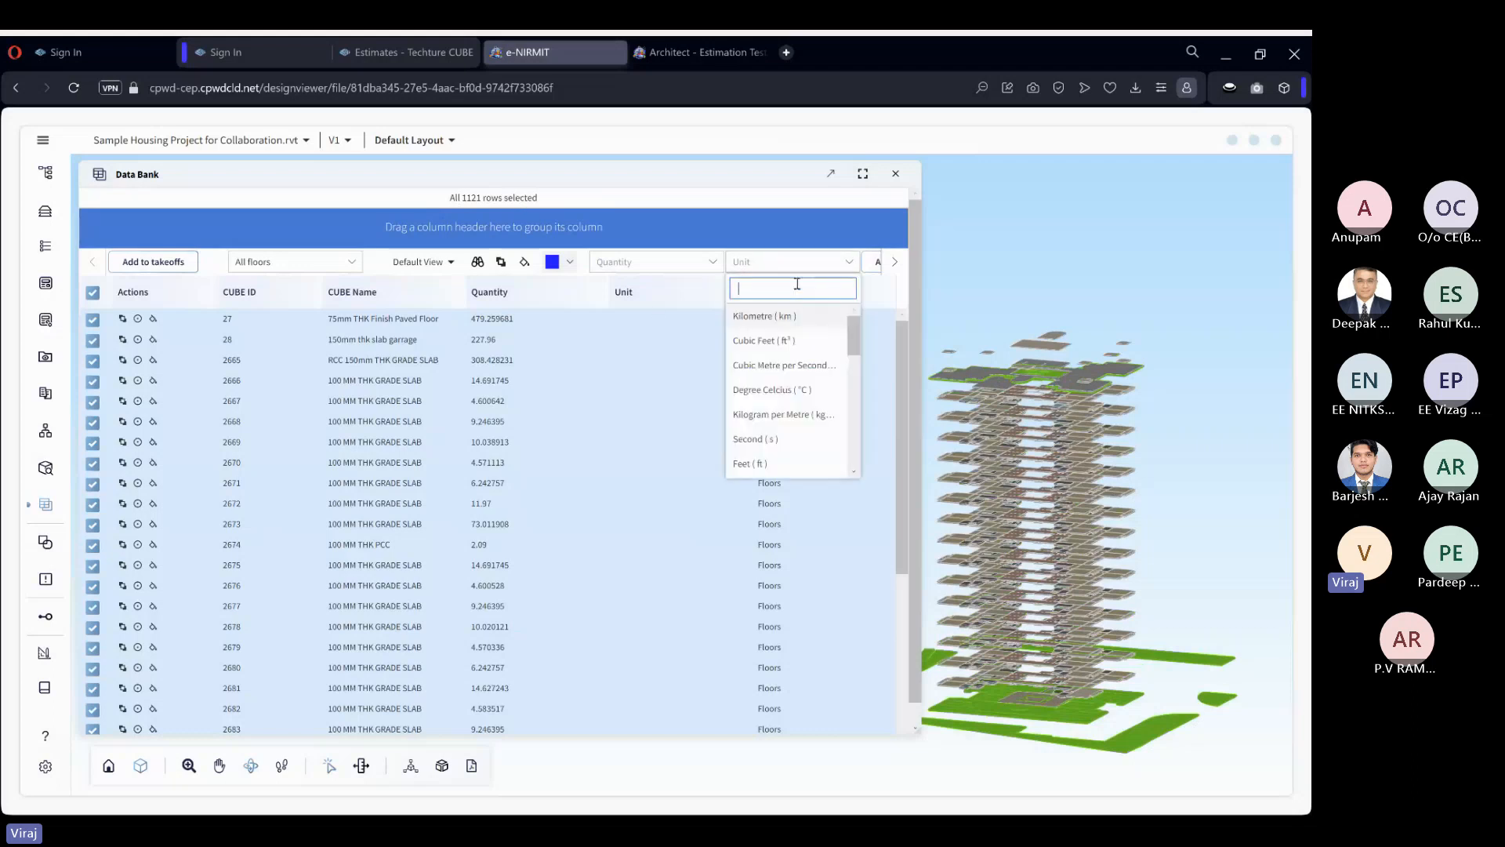
pyautogui.write('cu')
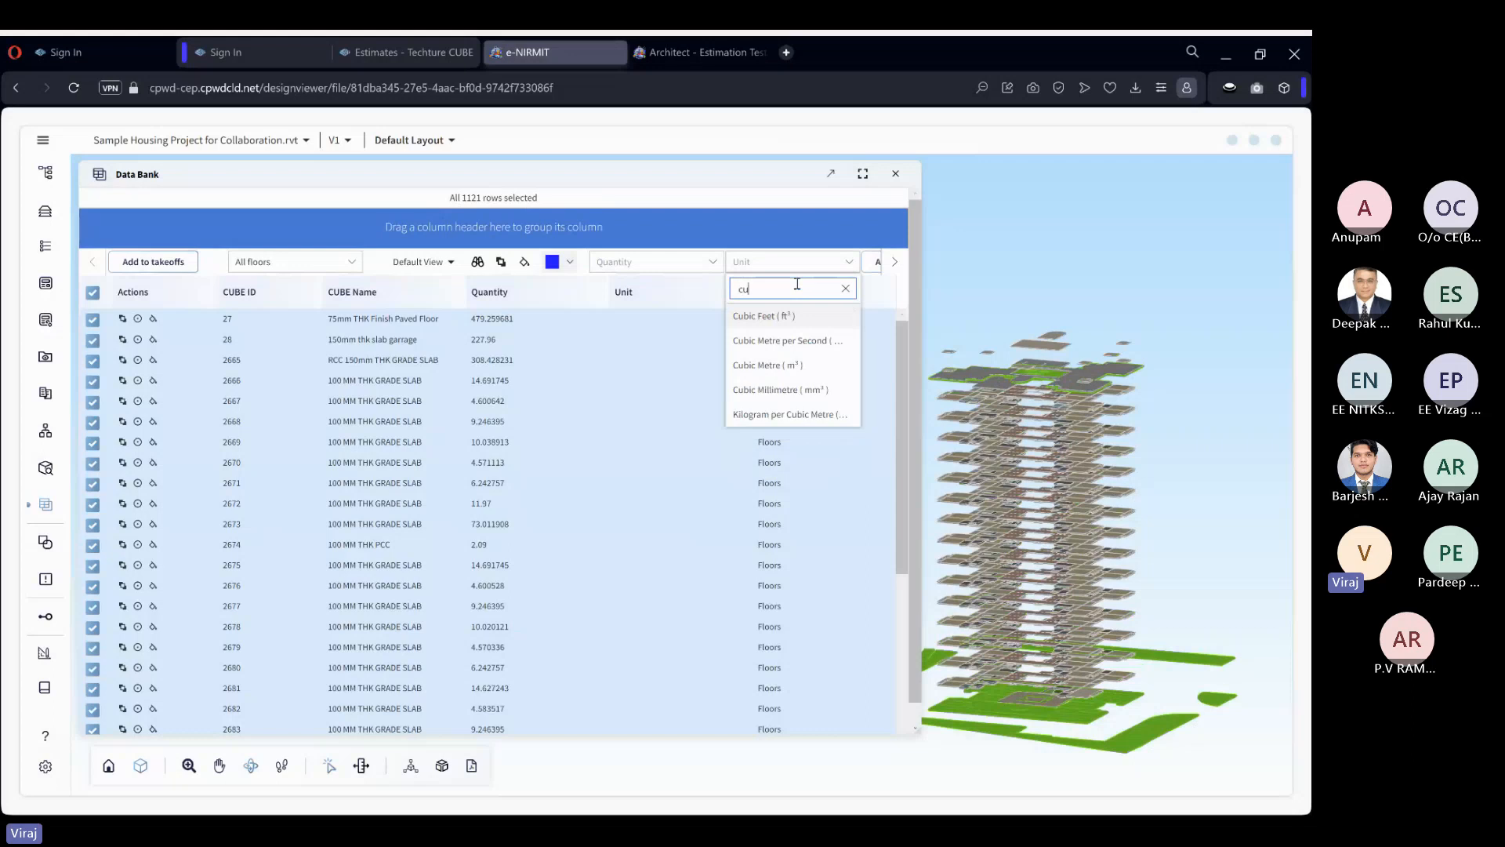
pyautogui.click(801, 367)
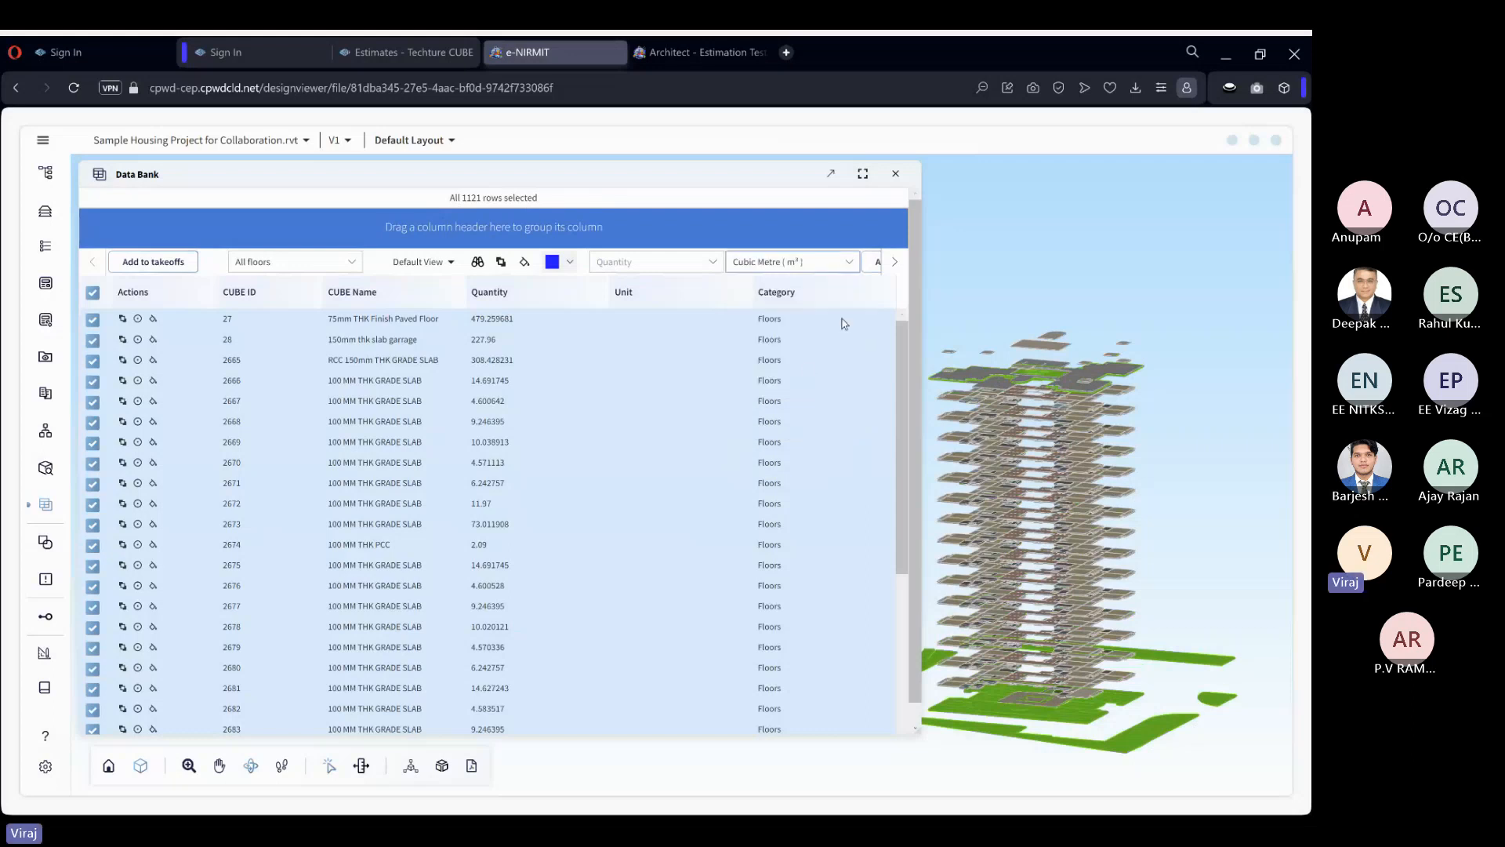
pyautogui.click(872, 271)
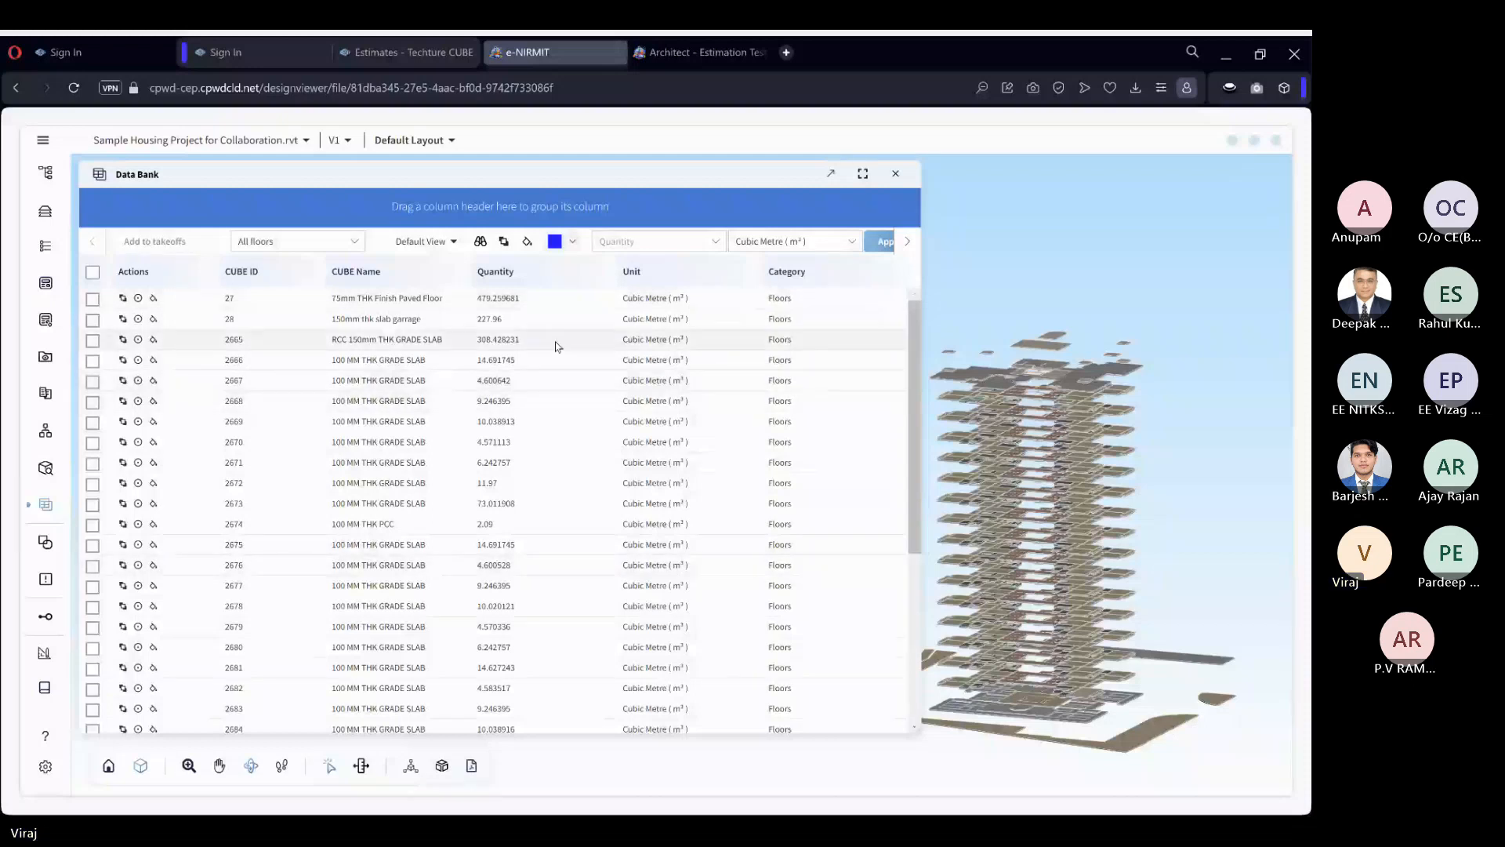
# Select the loaded floor rows and start a new takeoff for them with the type Volume.
pyautogui.click(91, 272)
pyautogui.click(154, 268)
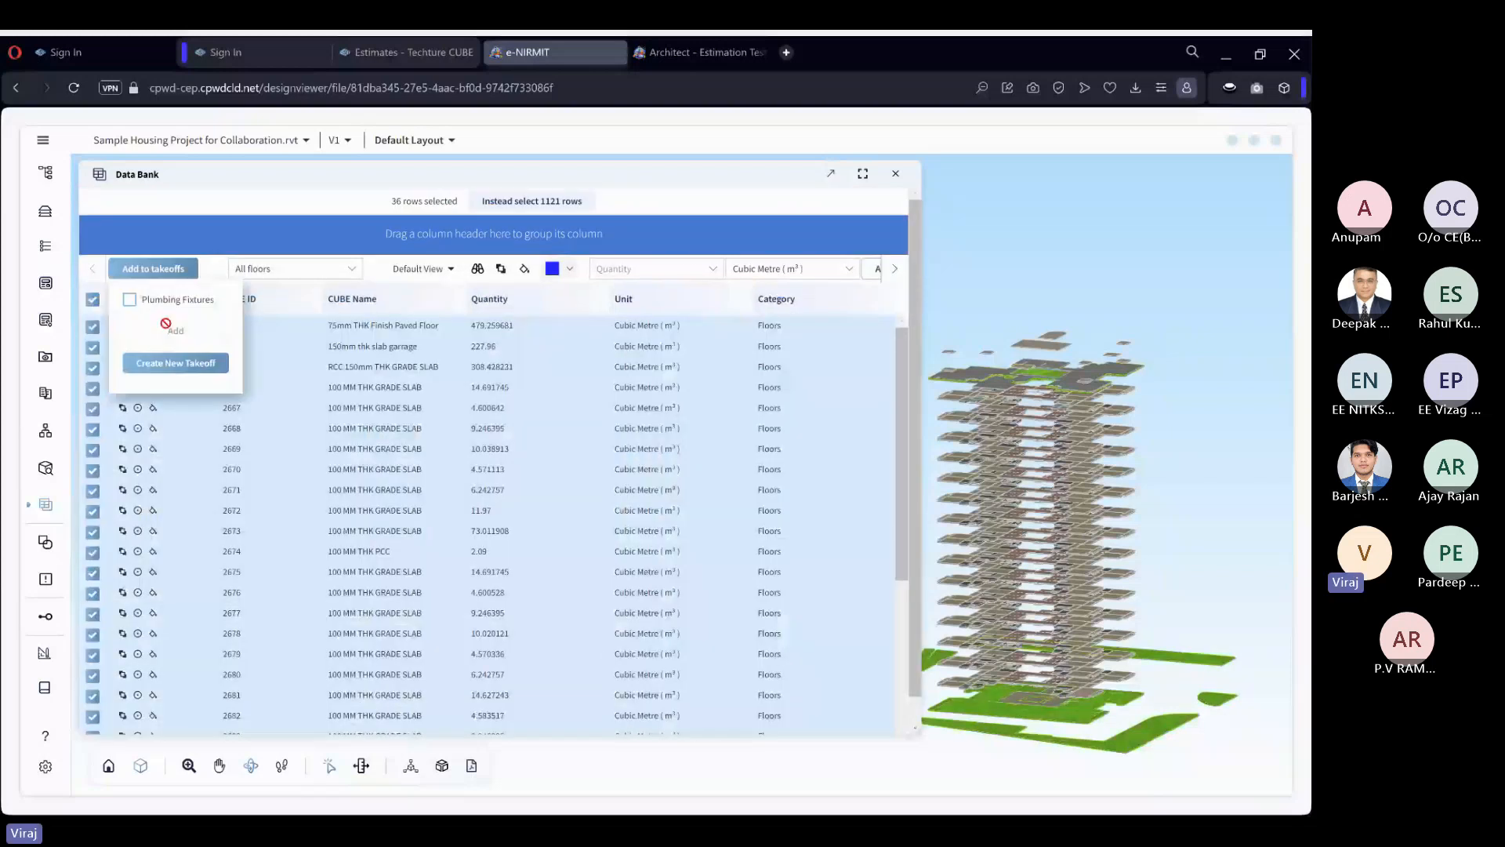
pyautogui.click(167, 363)
pyautogui.click(558, 523)
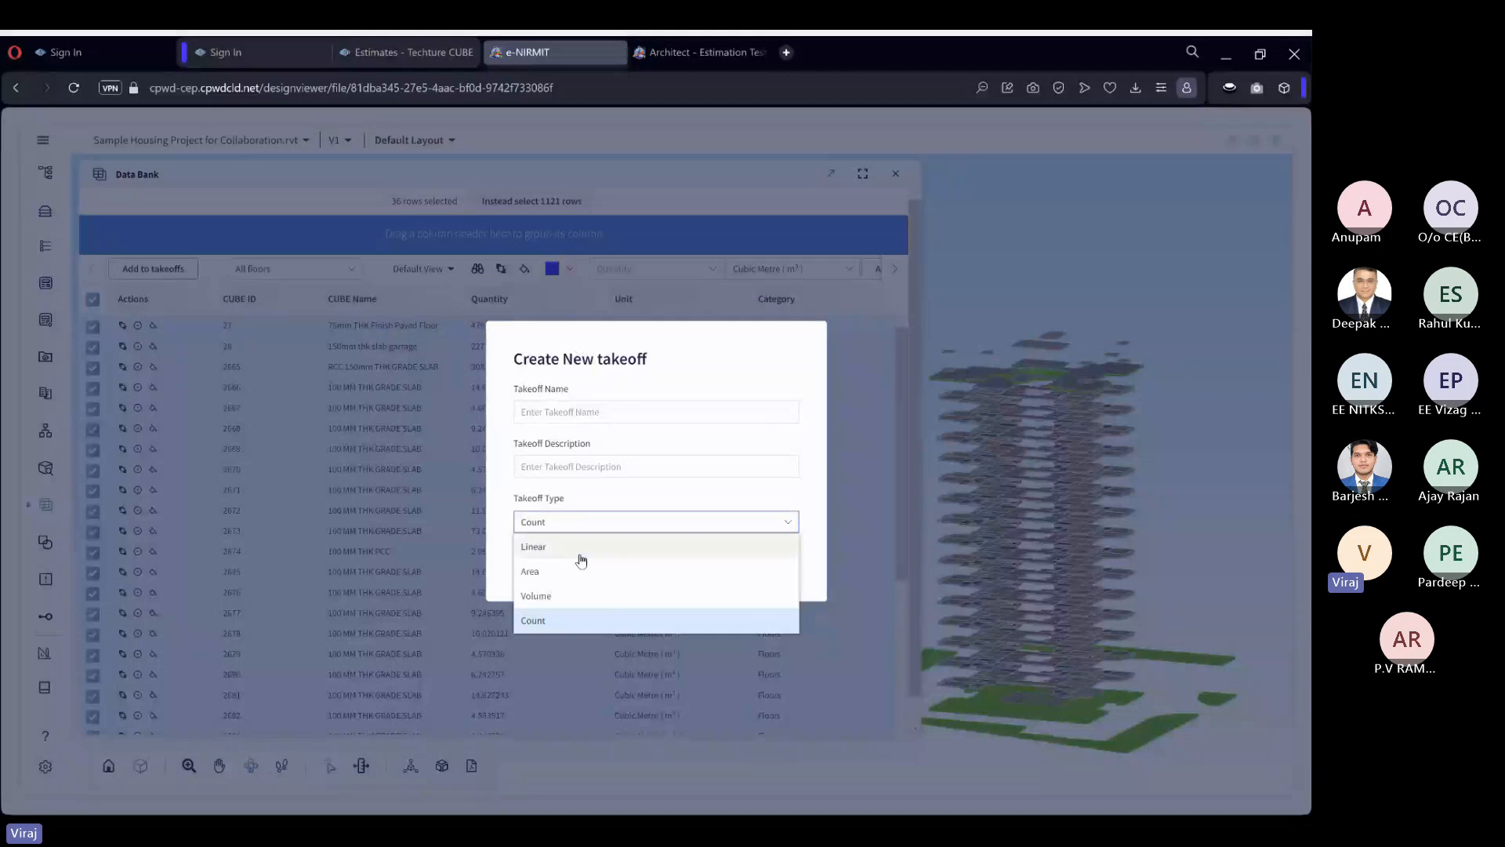
pyautogui.click(575, 593)
# Enter Floor volume as both the name and the description of the new takeoff, and create it.
pyautogui.click(597, 414)
pyautogui.write('F')
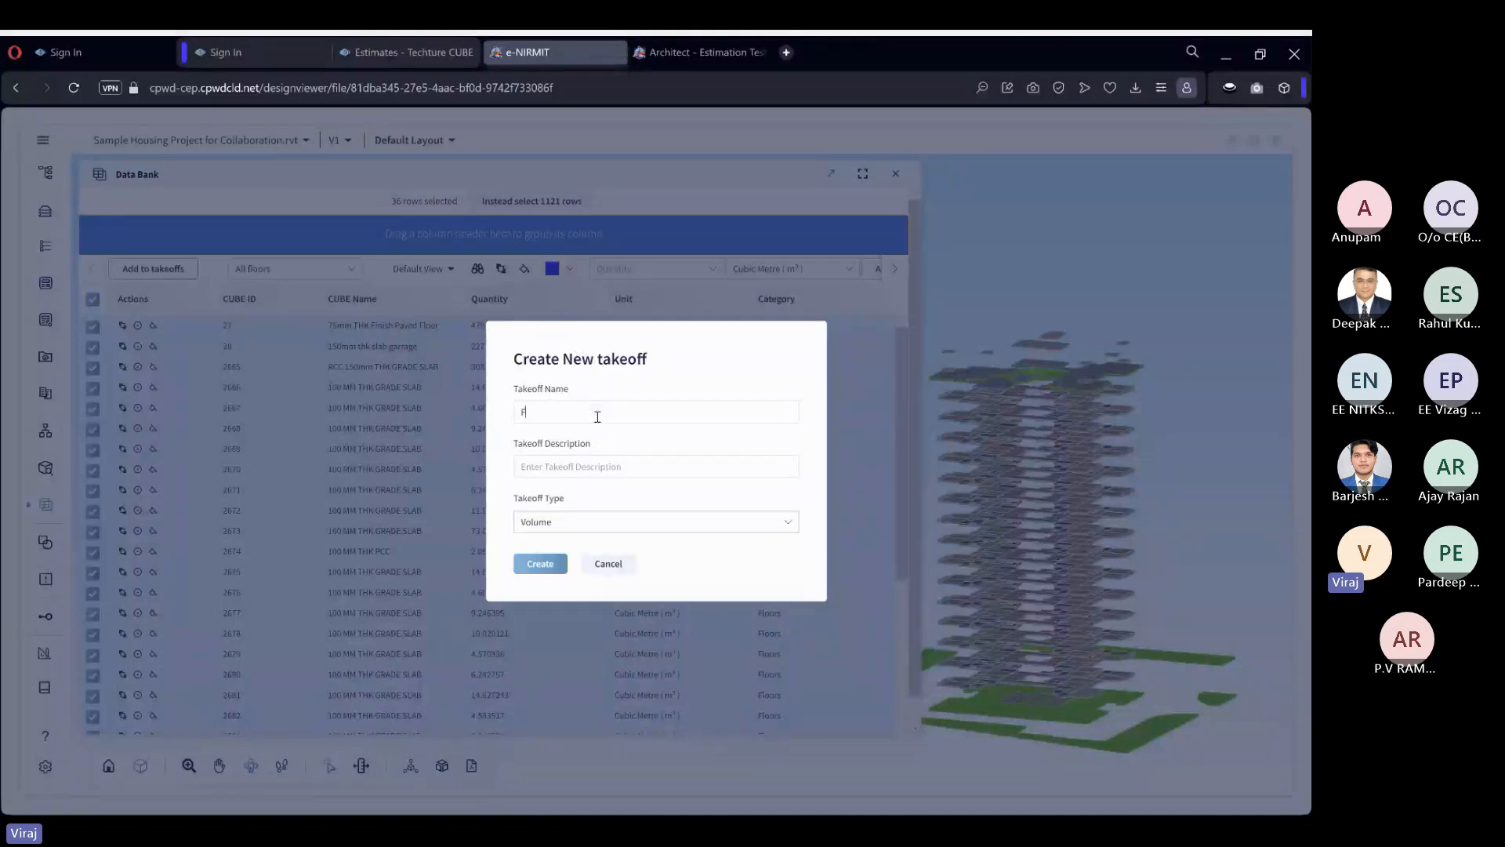
pyautogui.write('loor volume')
pyautogui.hotkey('ctrl', 'a')
pyautogui.hotkey('ctrl', 'c')
pyautogui.click(572, 467)
pyautogui.hotkey('ctrl', 'v')
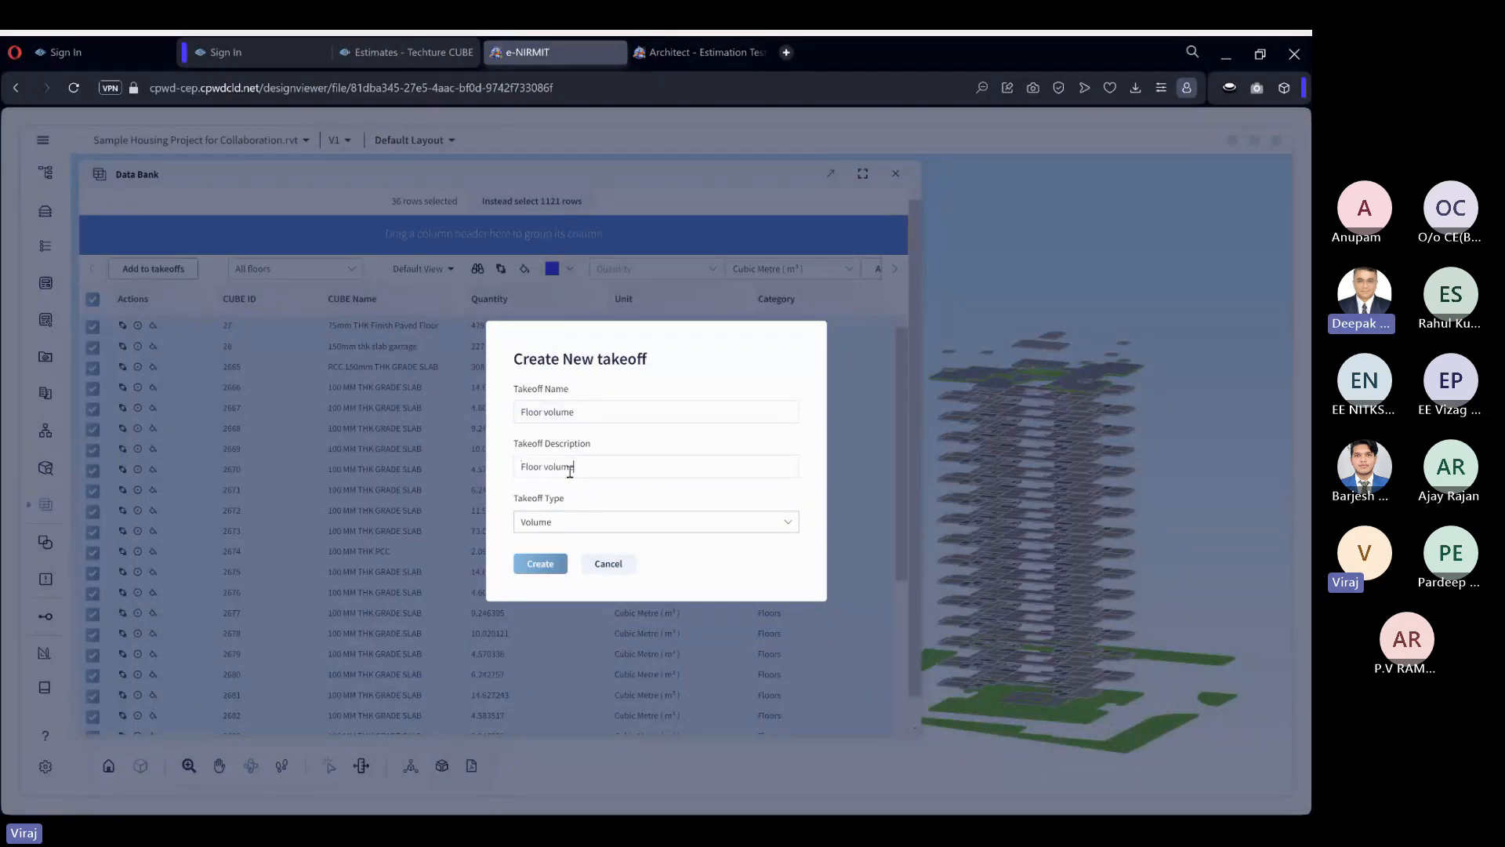
pyautogui.click(541, 565)
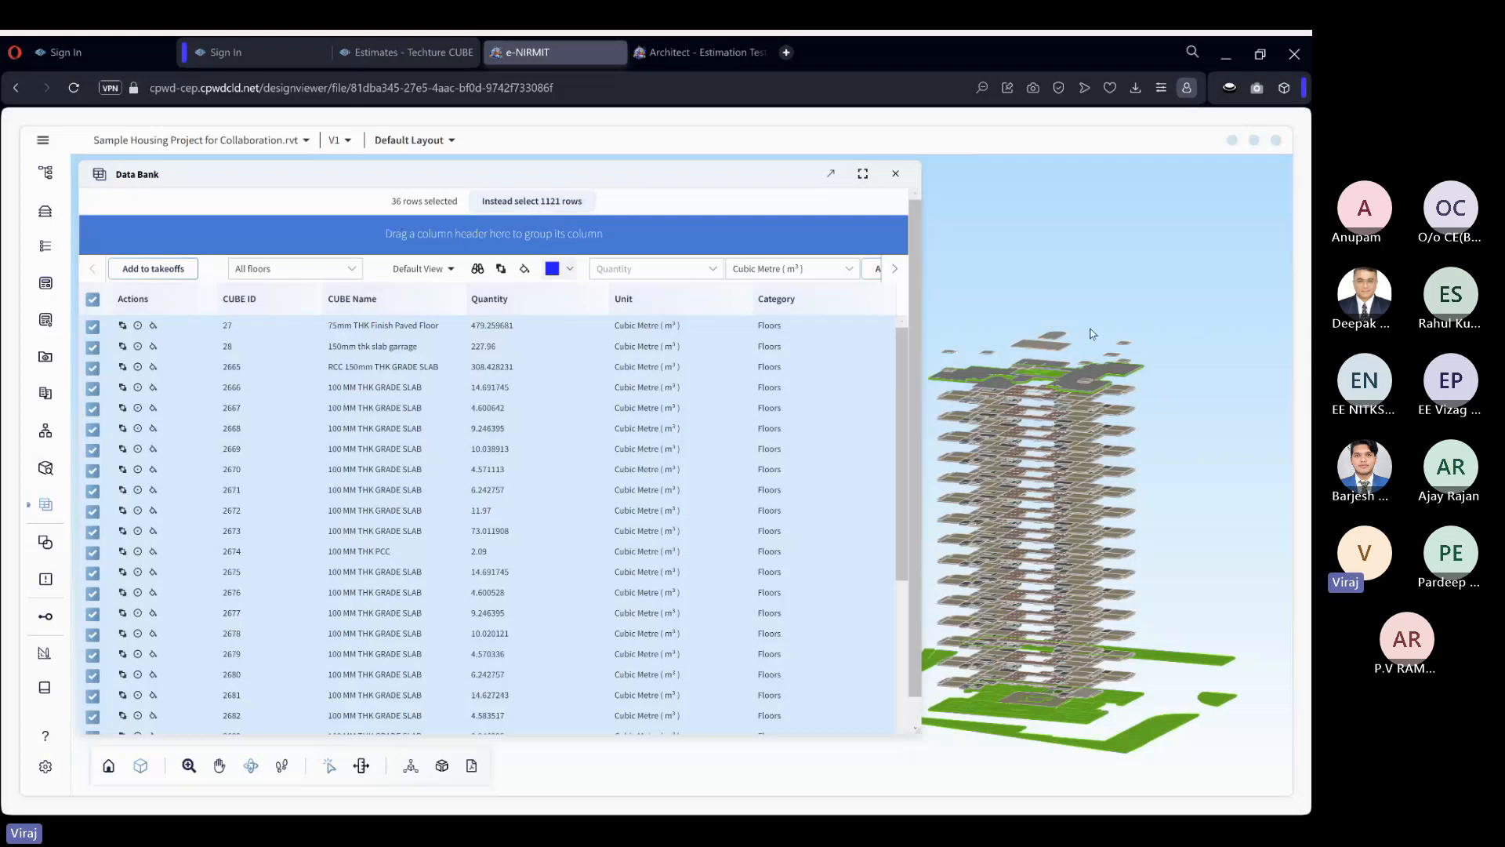
# Extend the selection to all filtered floor rows, add them to the Floor volume takeoff, and clear the model selection.
pyautogui.click(539, 206)
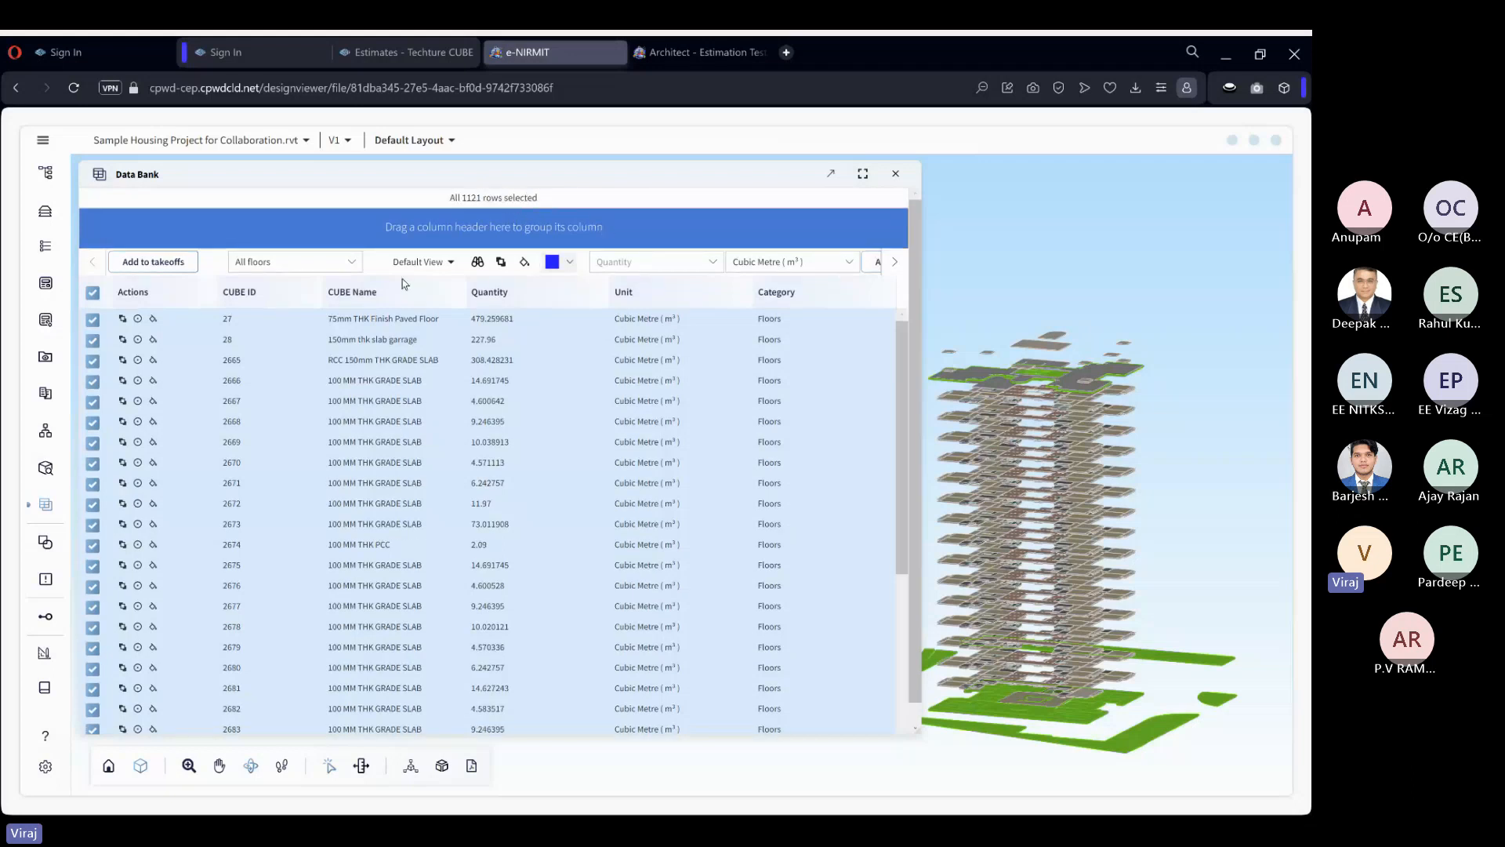
pyautogui.click(170, 265)
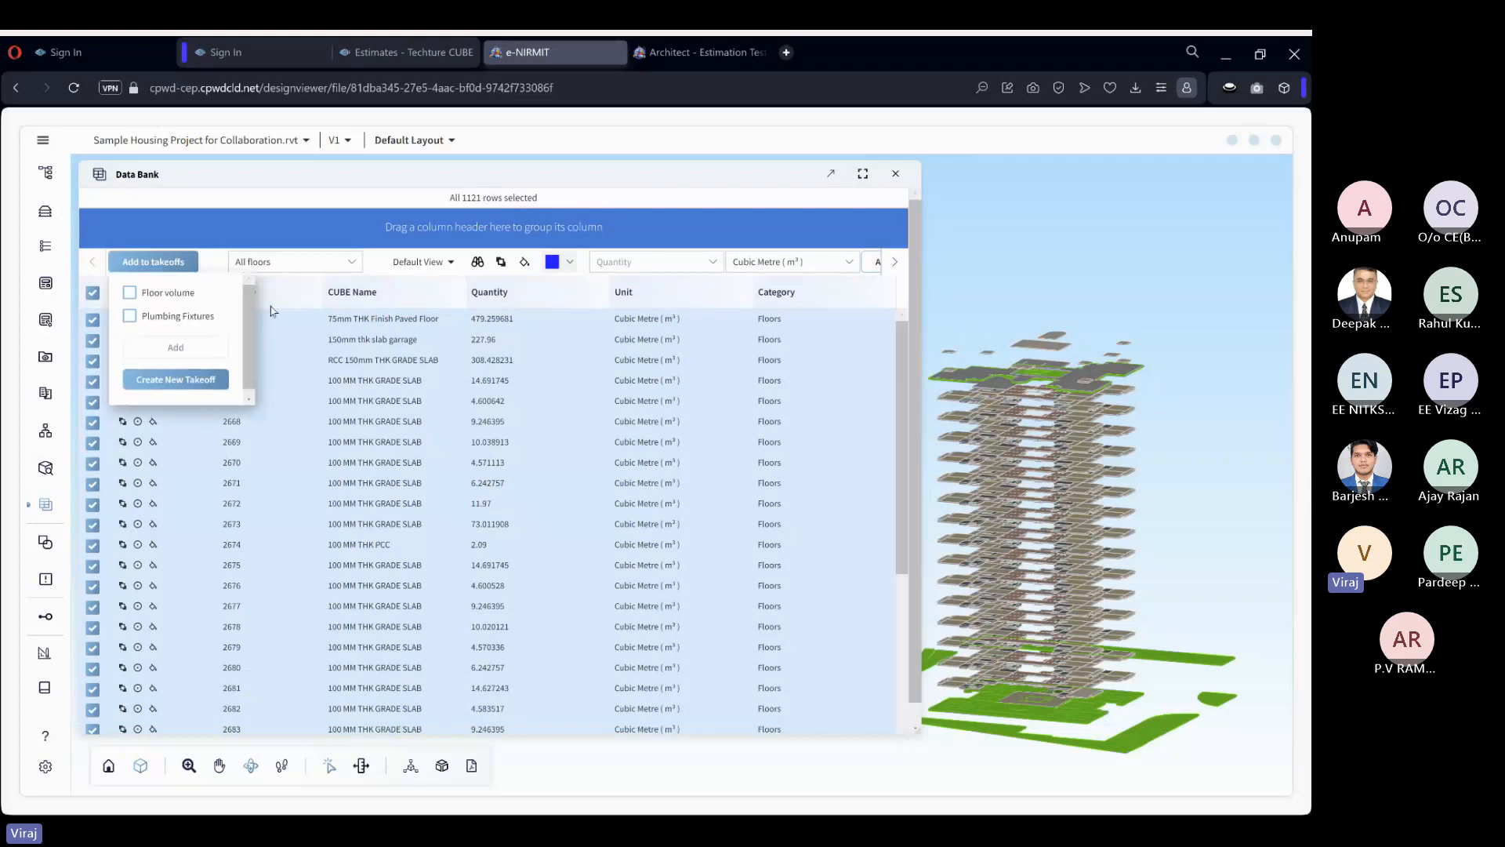
pyautogui.click(129, 294)
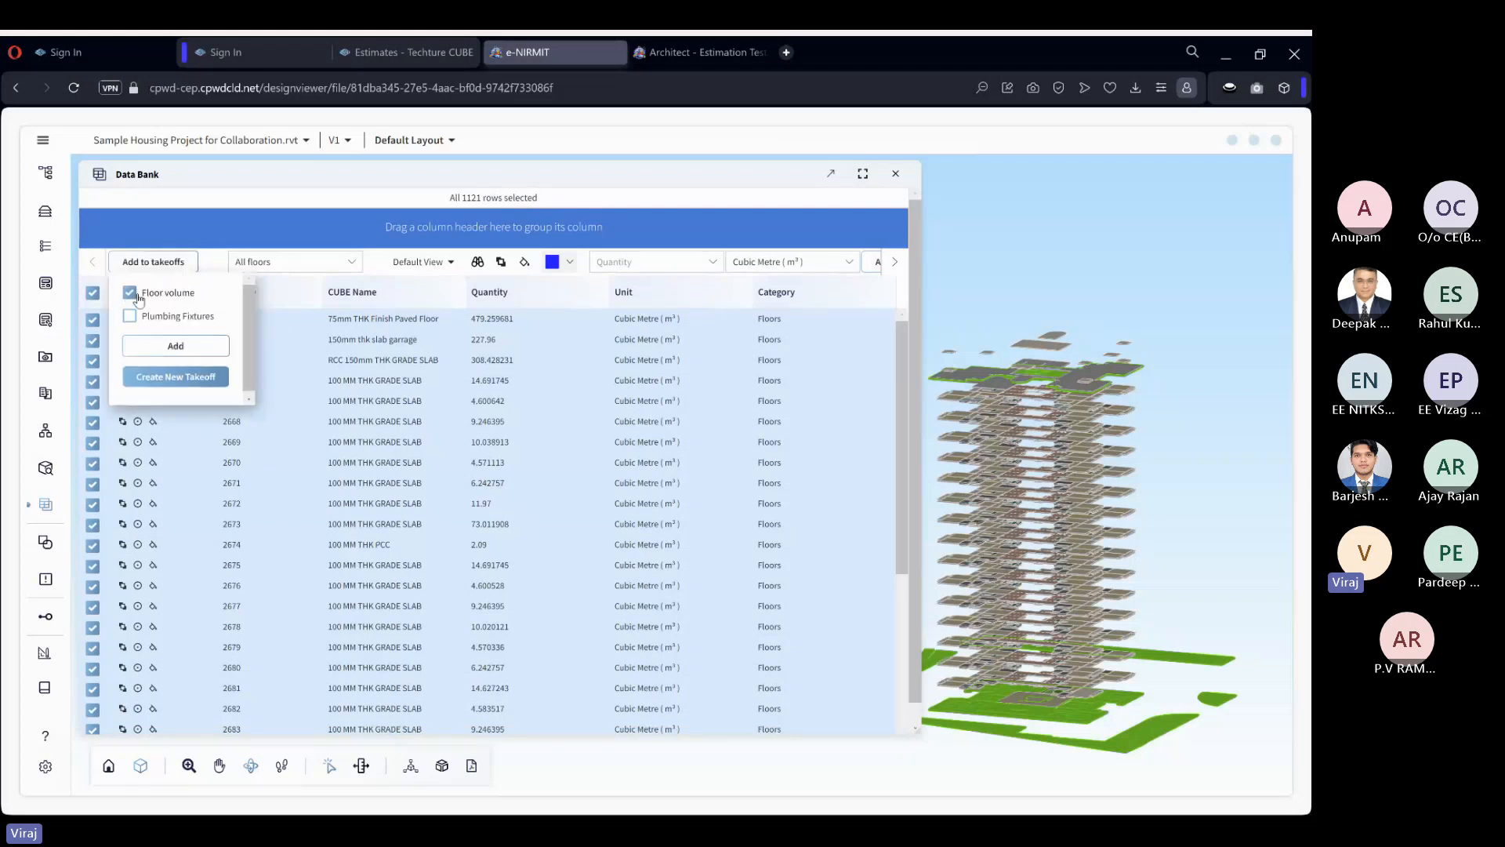
pyautogui.click(202, 347)
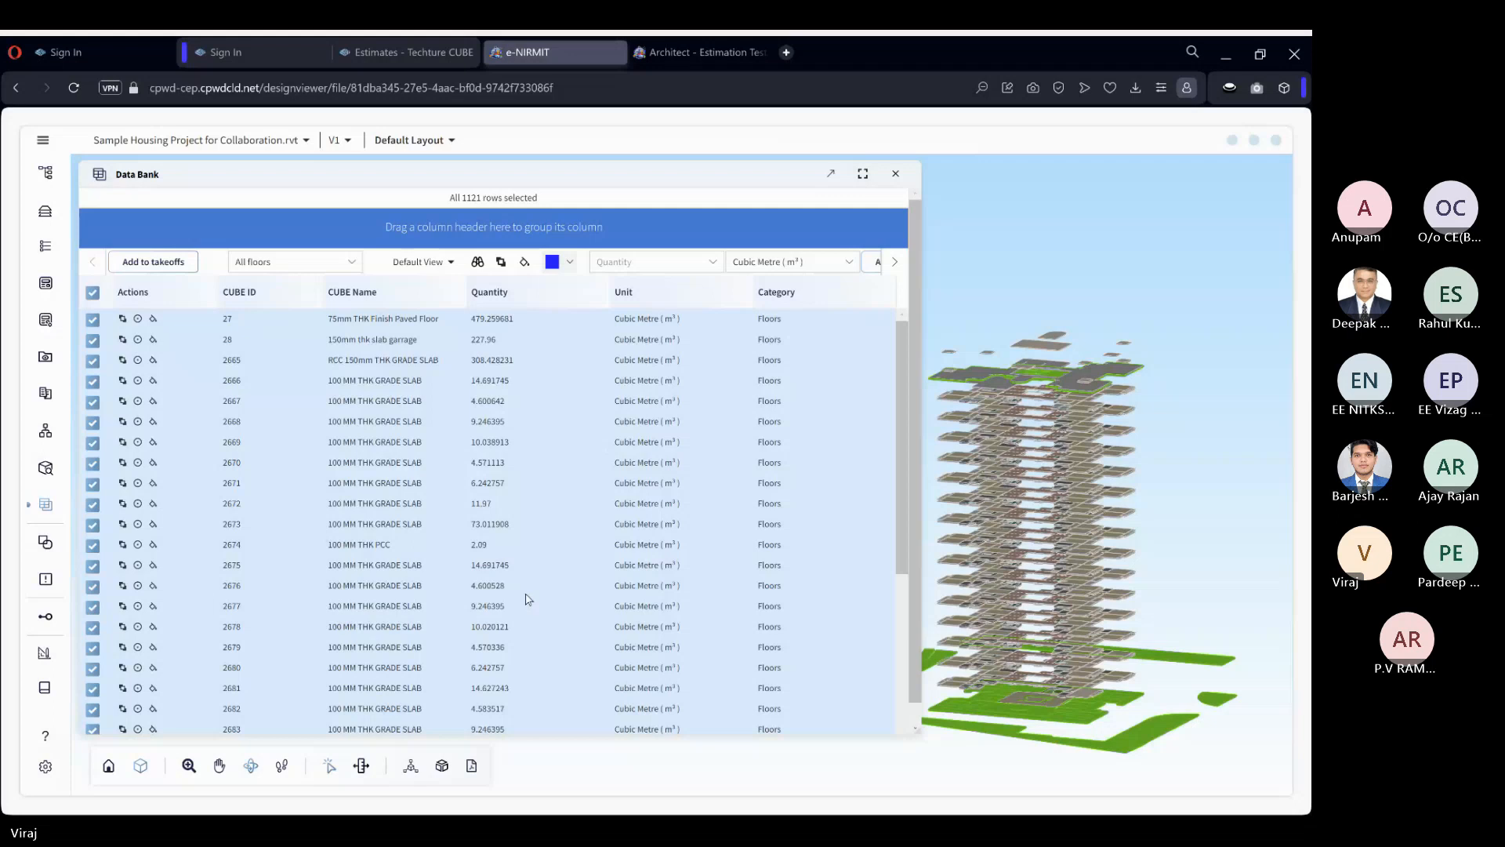
pyautogui.click(938, 421)
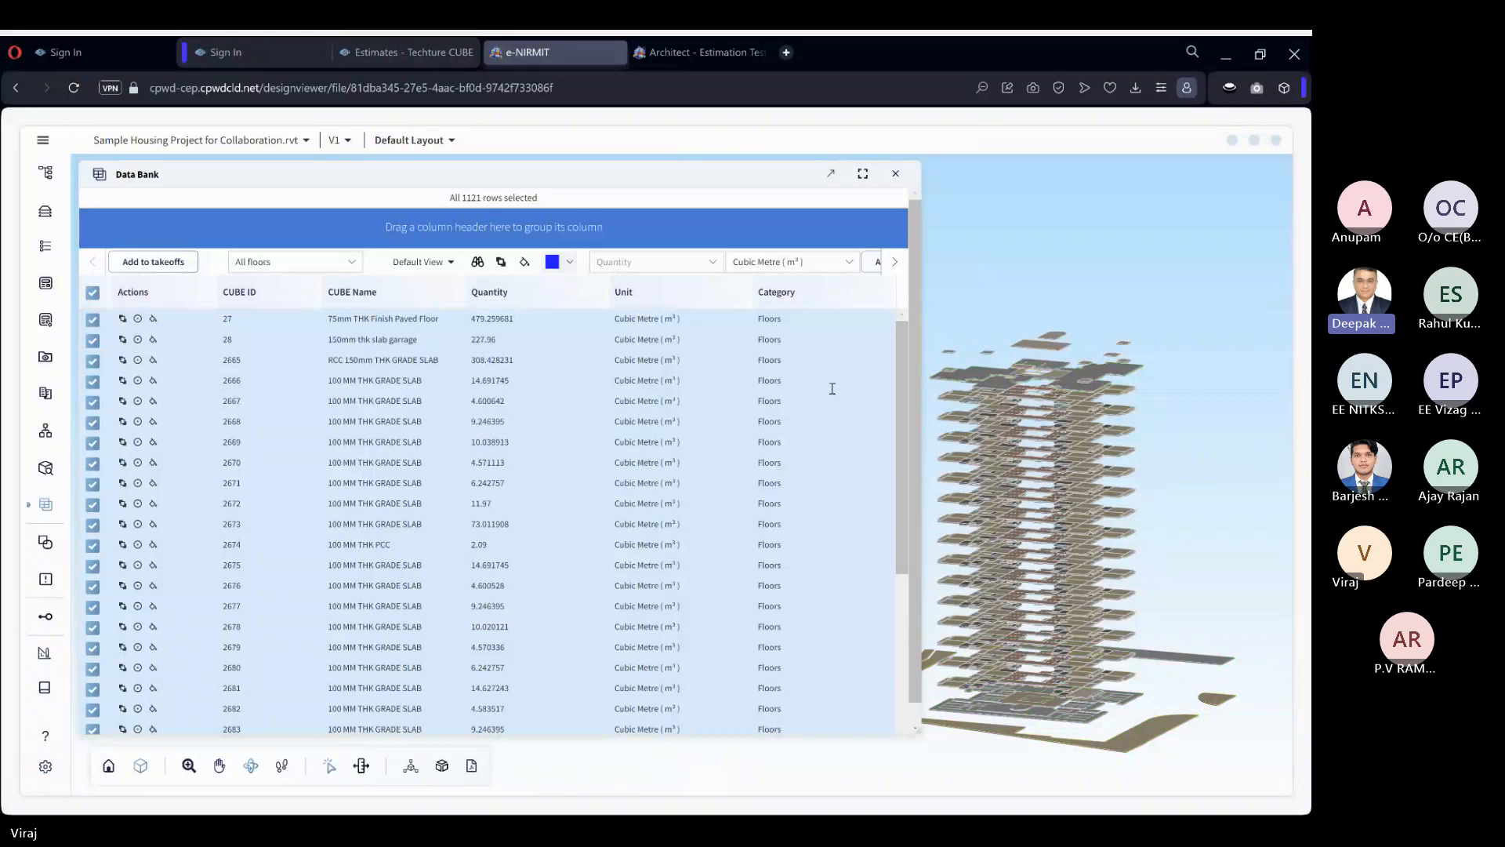
# Close the Data Bank and create a takeoff with Wall Takeoff as its name and description and Volume as its type.
pyautogui.click(898, 175)
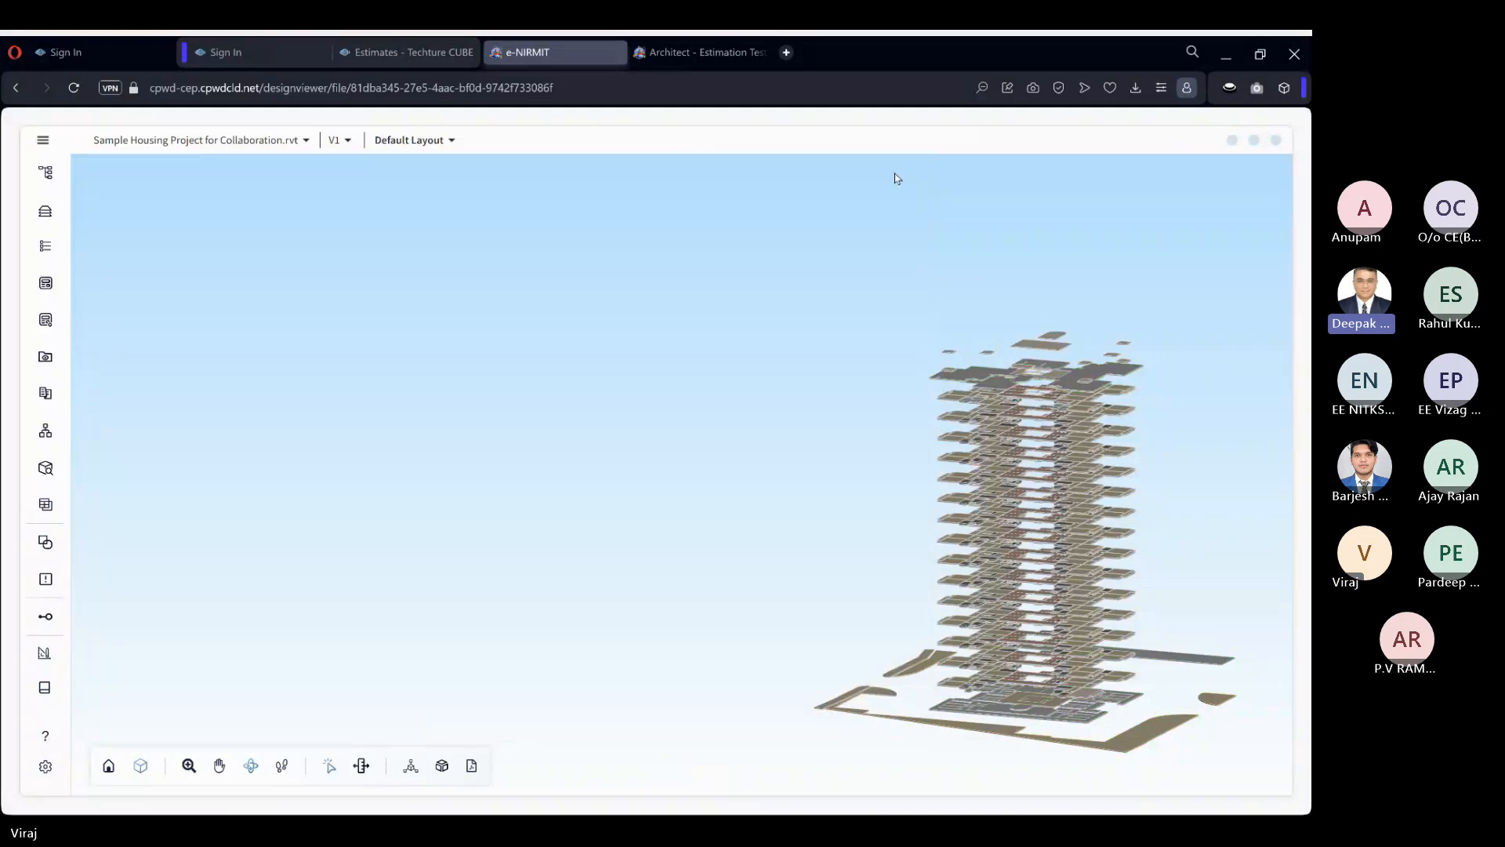
pyautogui.click(47, 690)
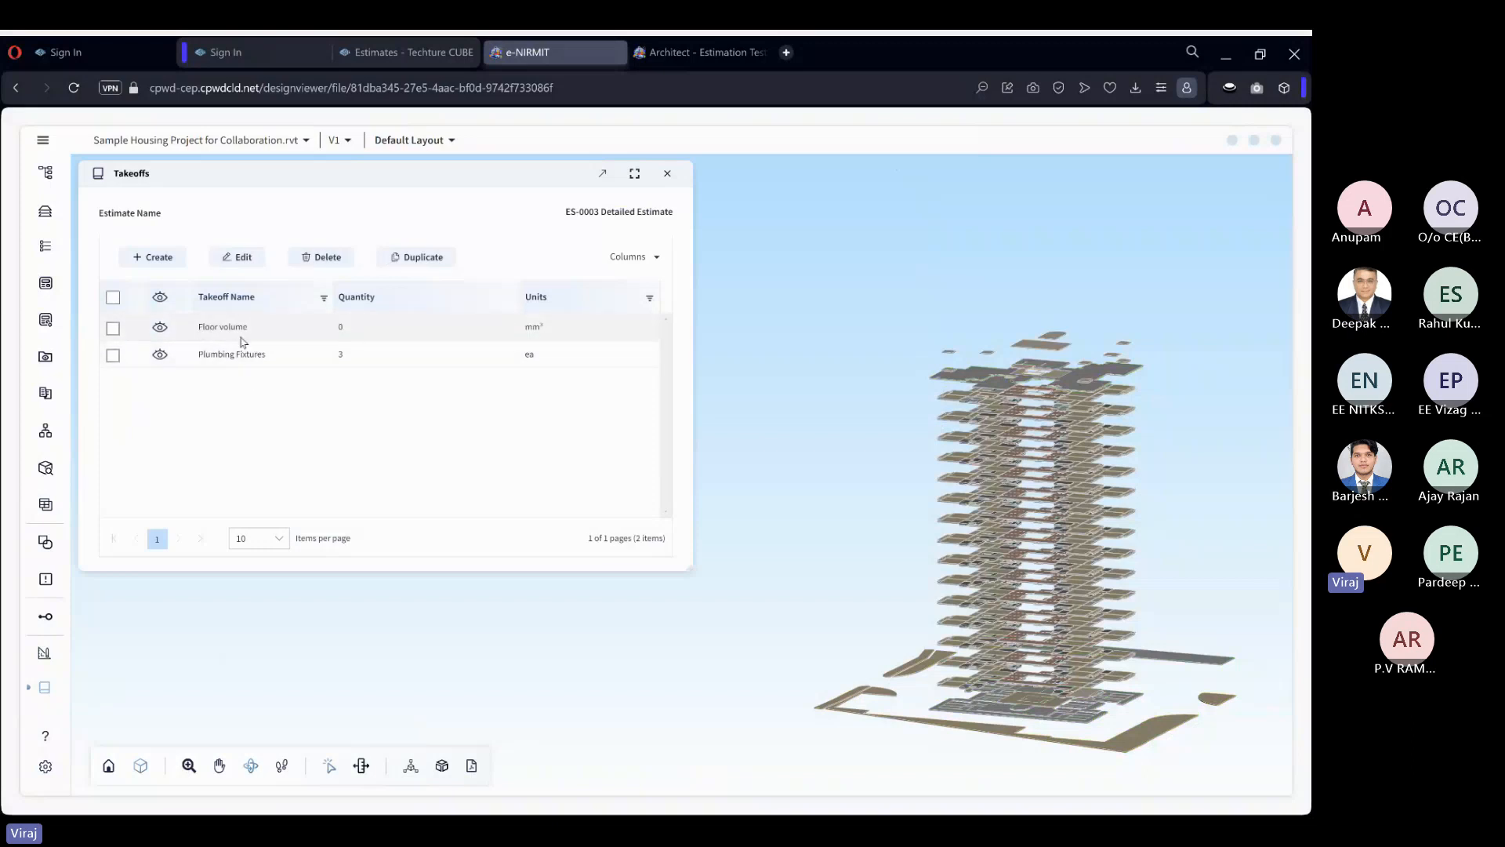
pyautogui.click(160, 258)
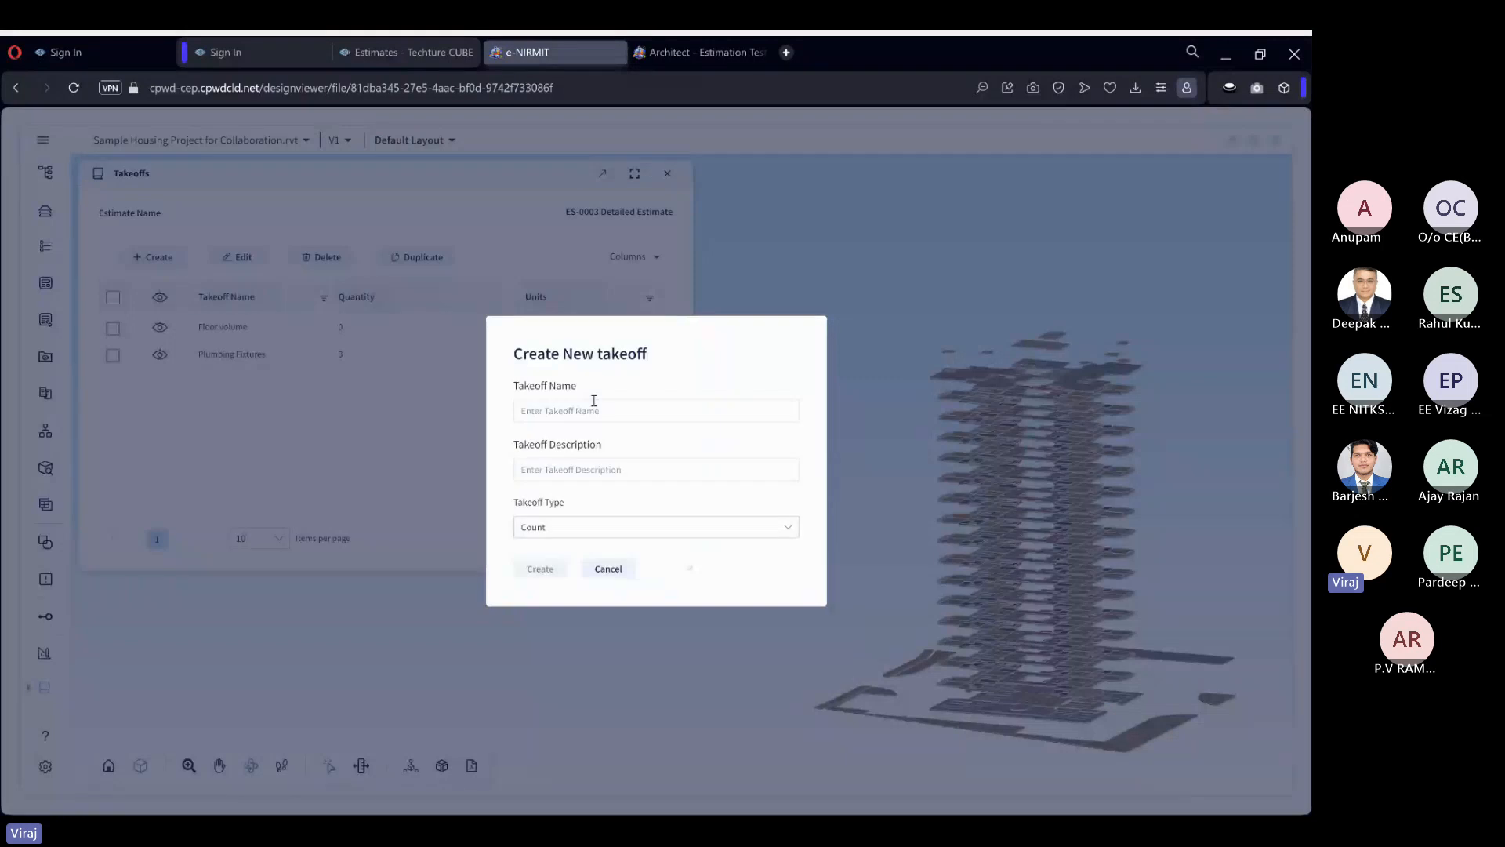
pyautogui.write('Wall Ta')
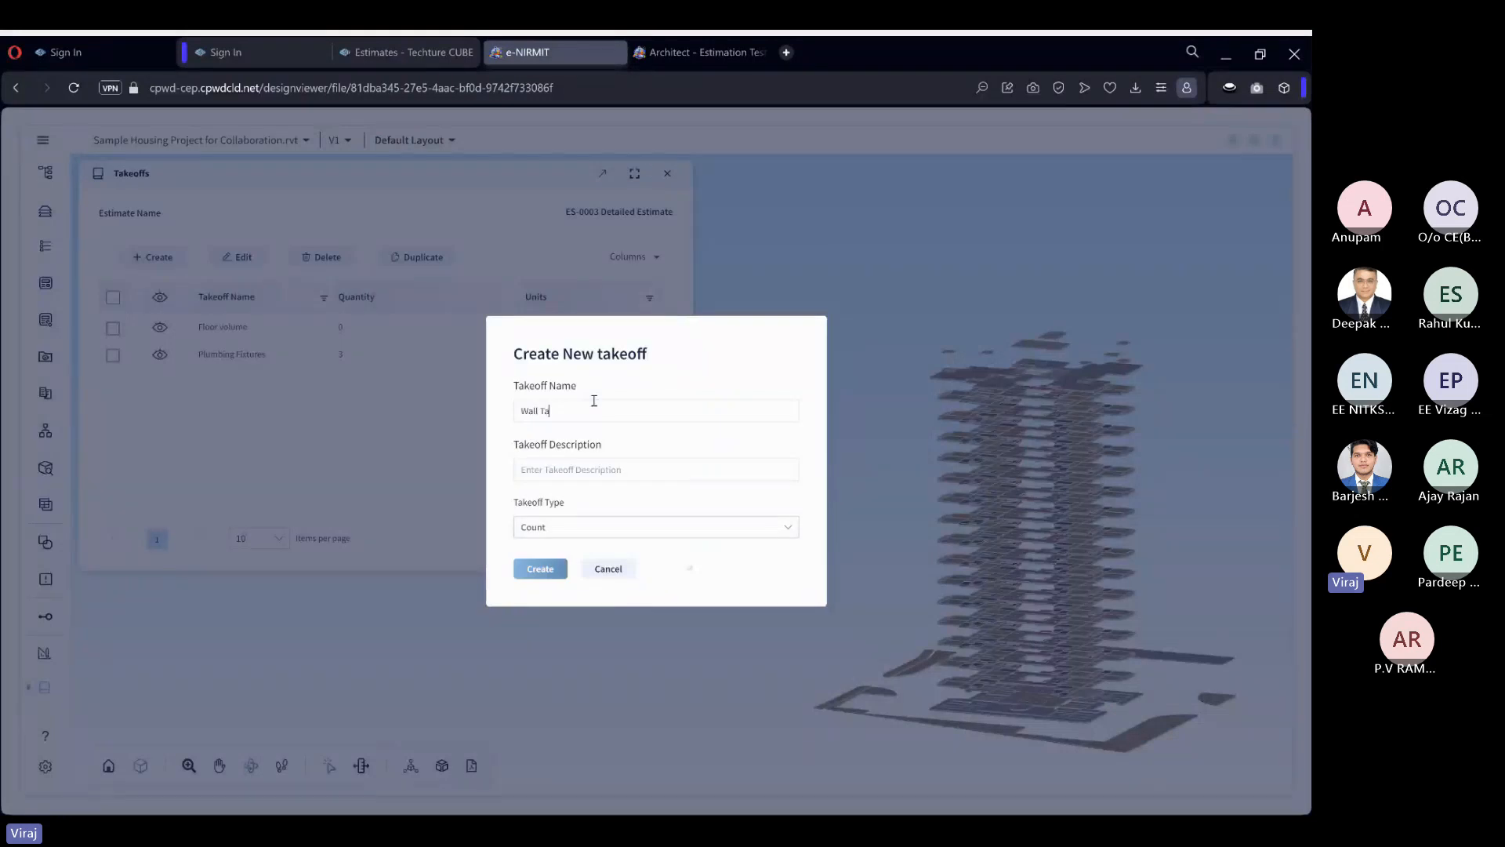
pyautogui.write('keoff')
pyautogui.hotkey('ctrl', 'a')
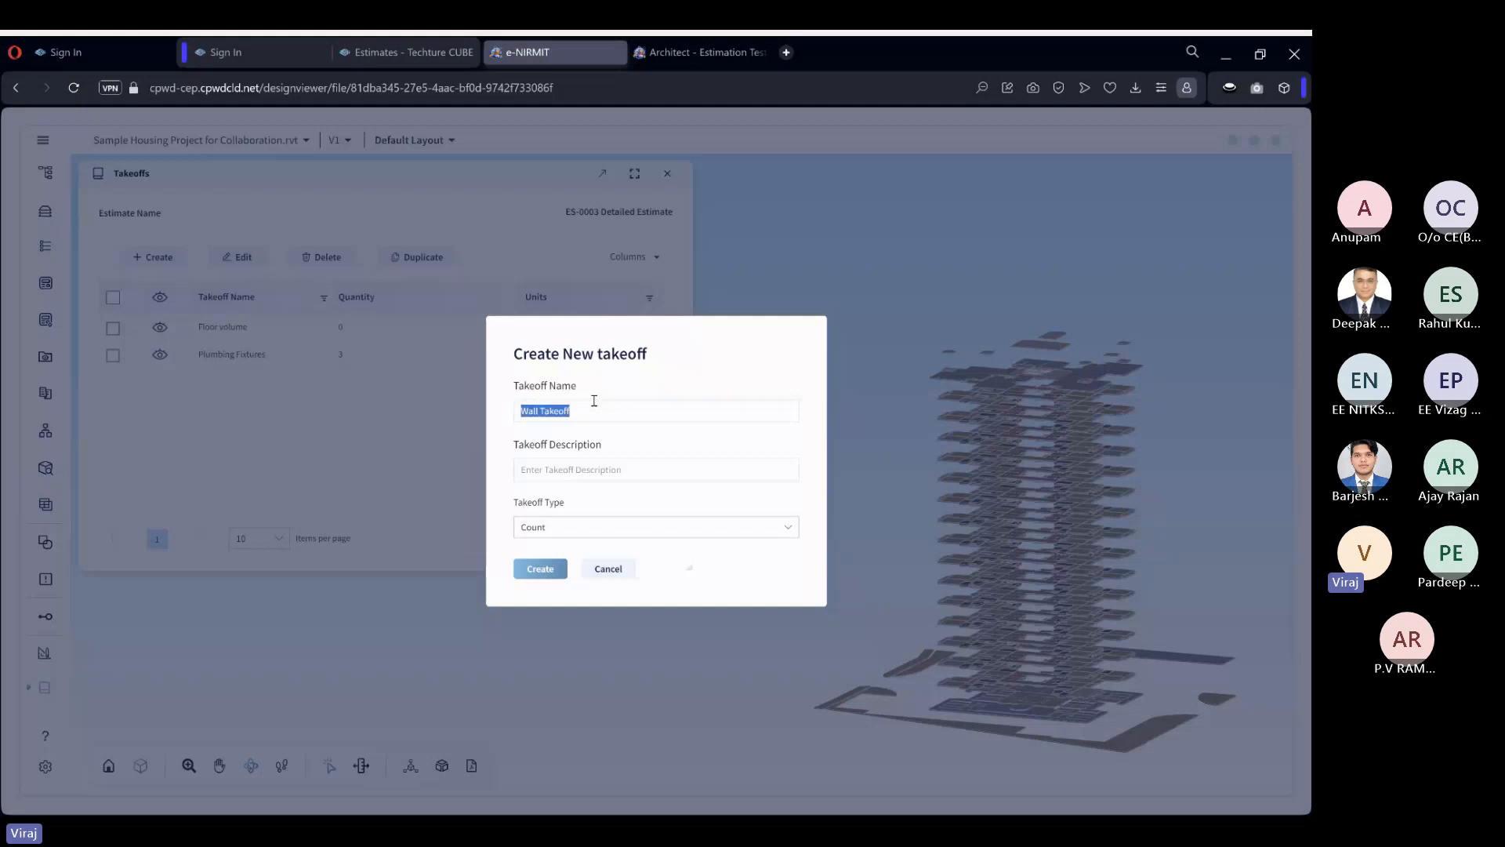
pyautogui.click(587, 470)
pyautogui.hotkey('ctrl', 'v')
pyautogui.click(558, 531)
pyautogui.click(558, 601)
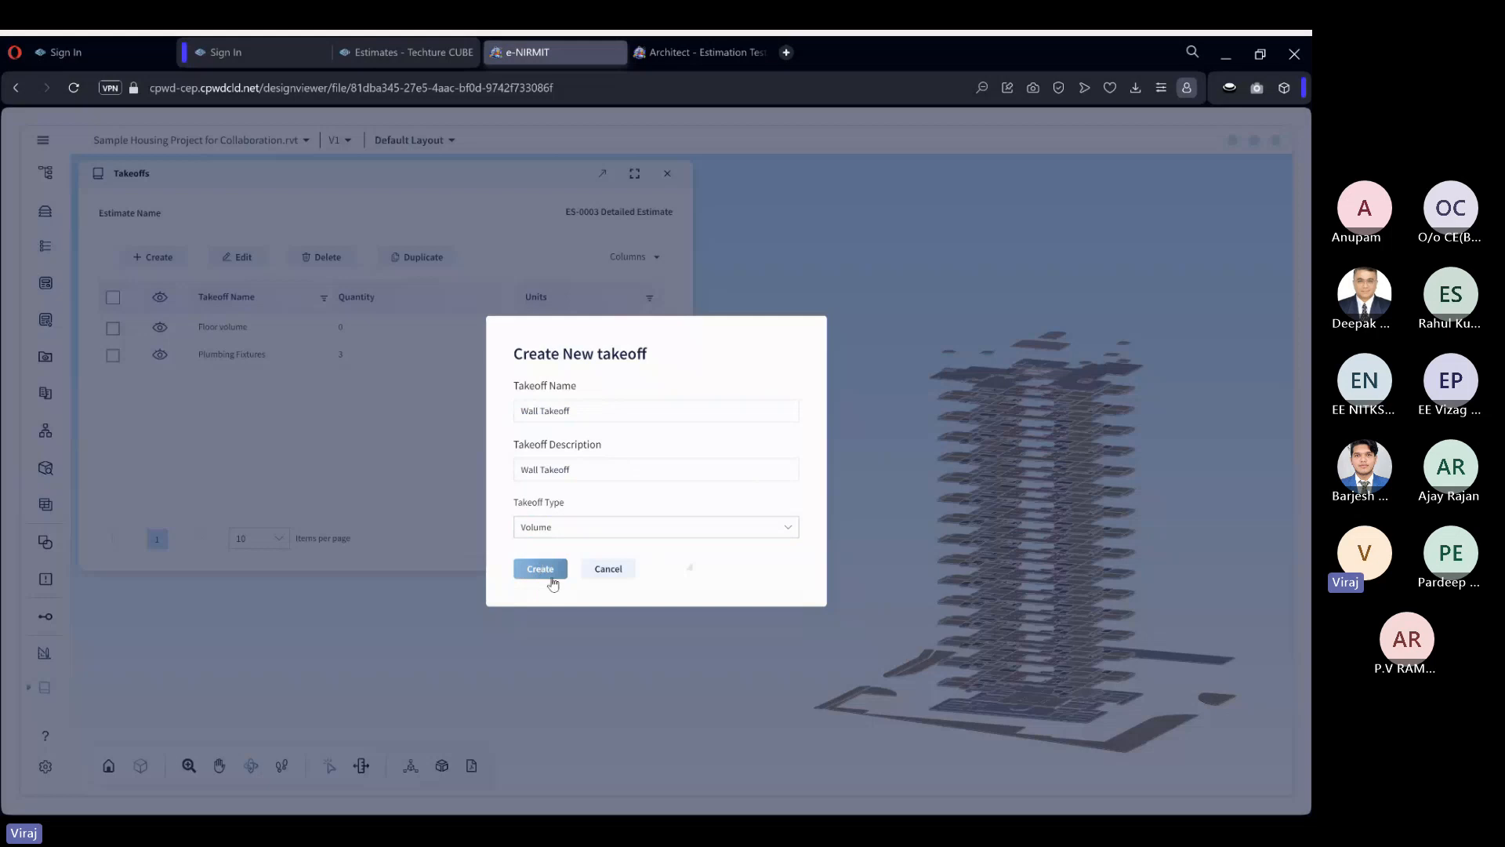
pyautogui.click(541, 569)
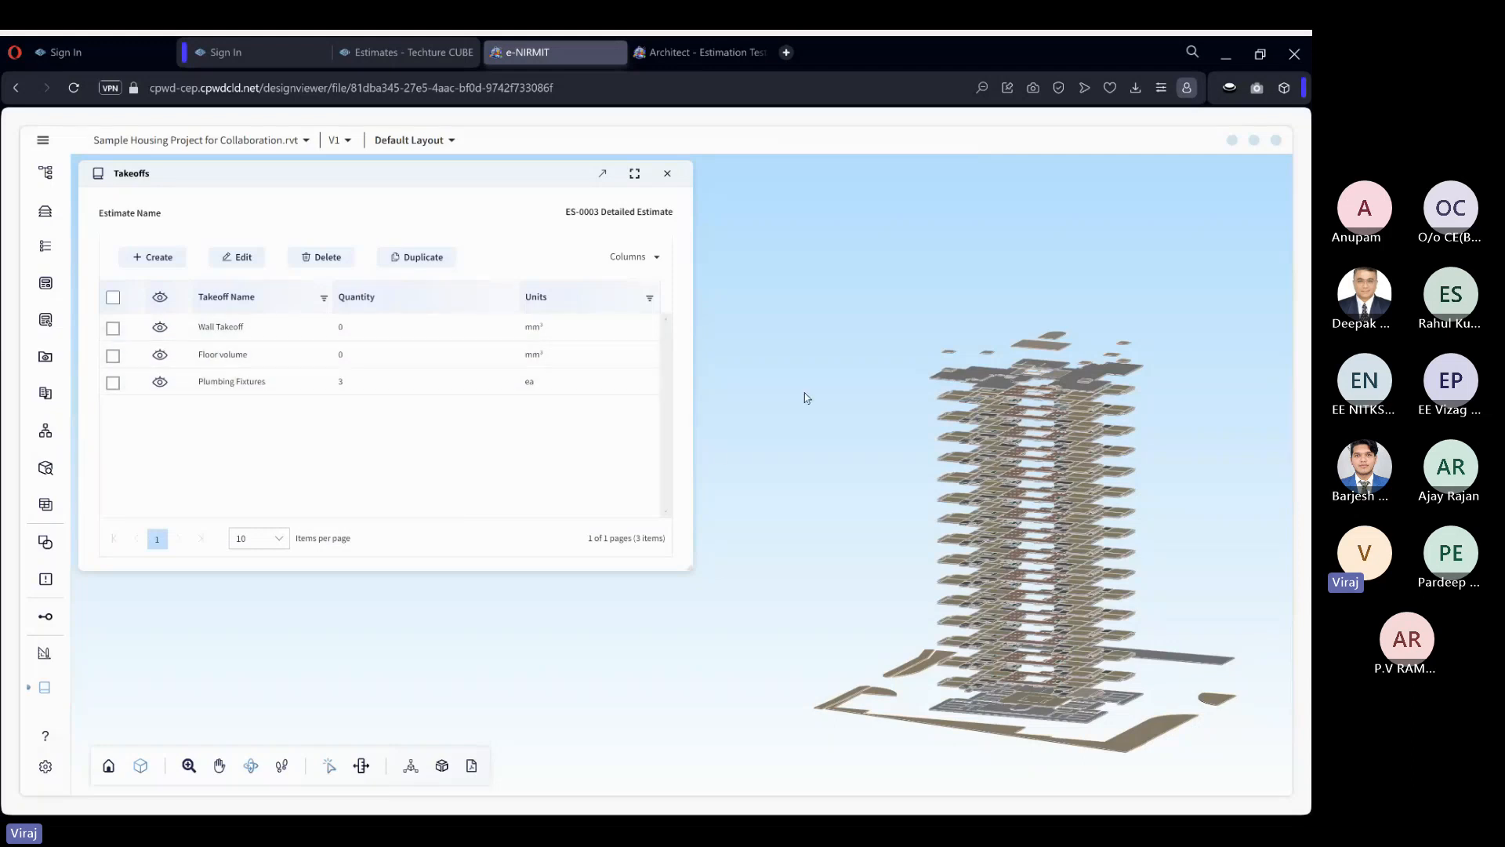
# Reload the model viewer and check the definition of the saved All floors query.
pyautogui.click(74, 88)
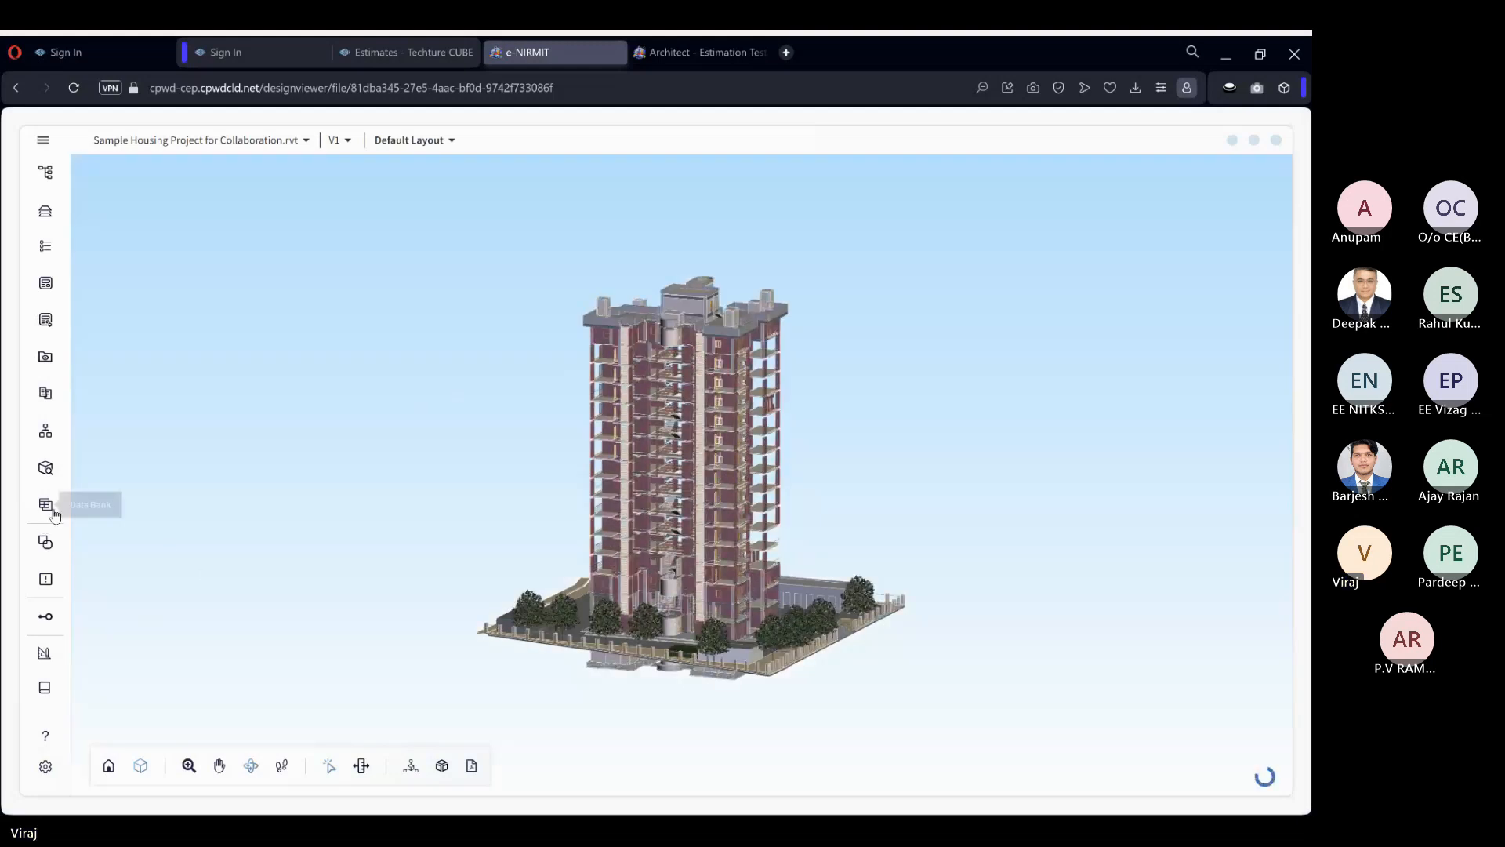
pyautogui.click(45, 468)
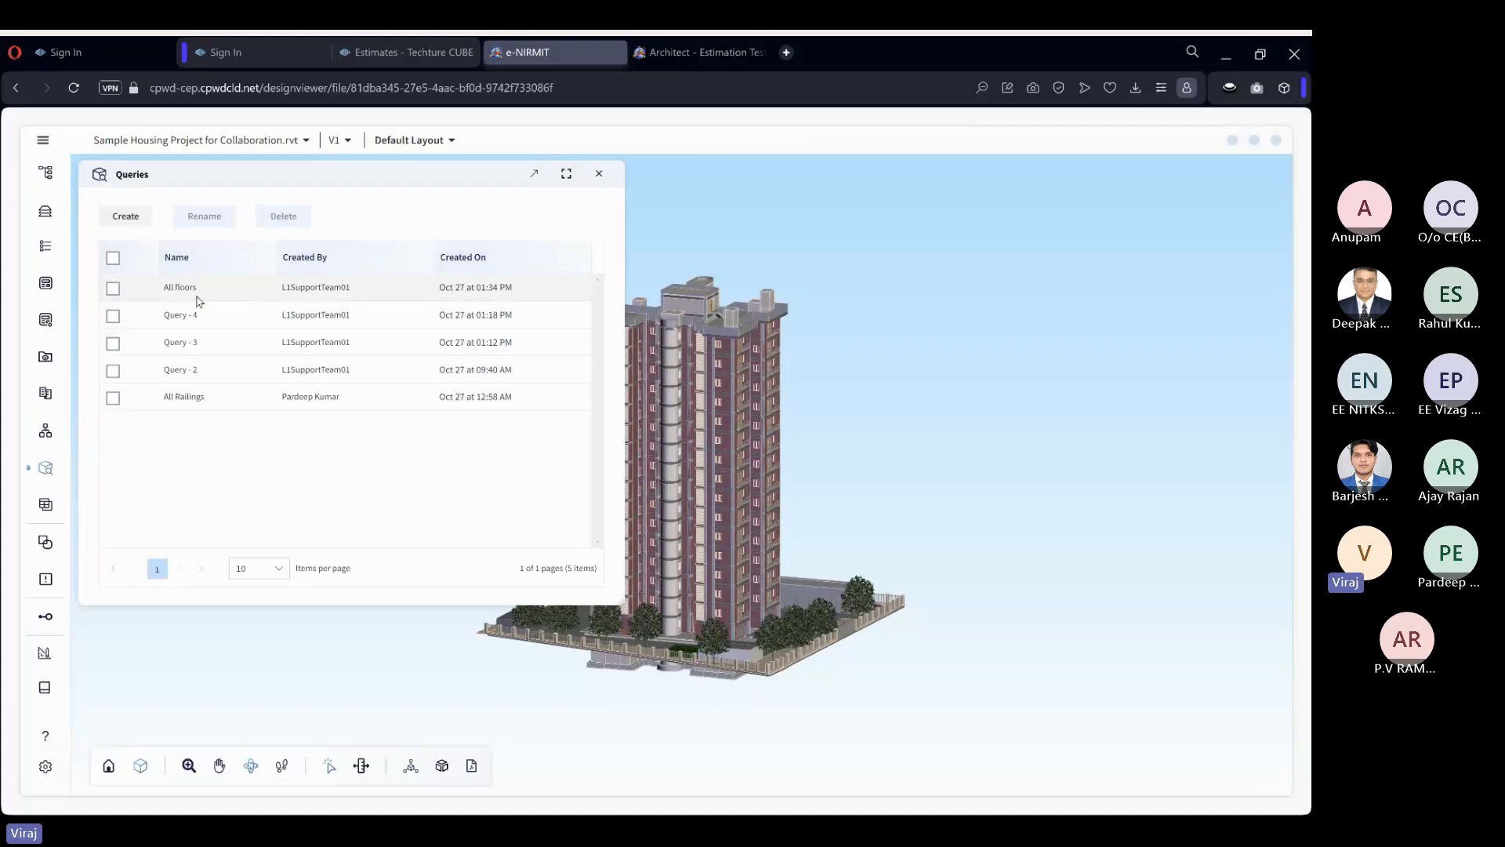
pyautogui.click(196, 297)
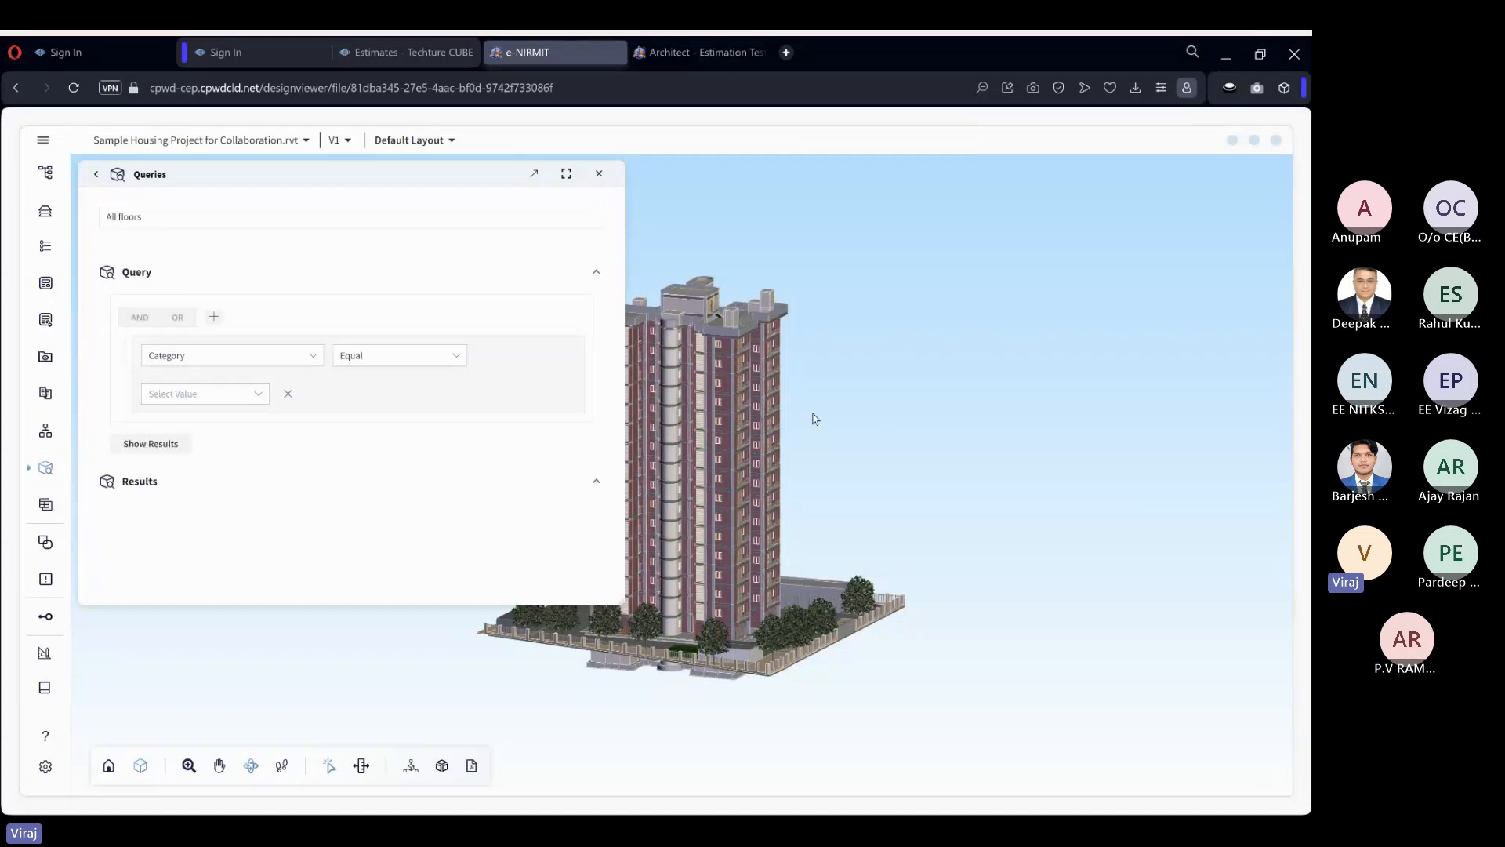
pyautogui.click(599, 174)
# Load the All floors query in the Data Bank, select the loaded floor rows, and add them to the Floor volume takeoff.
pyautogui.click(46, 504)
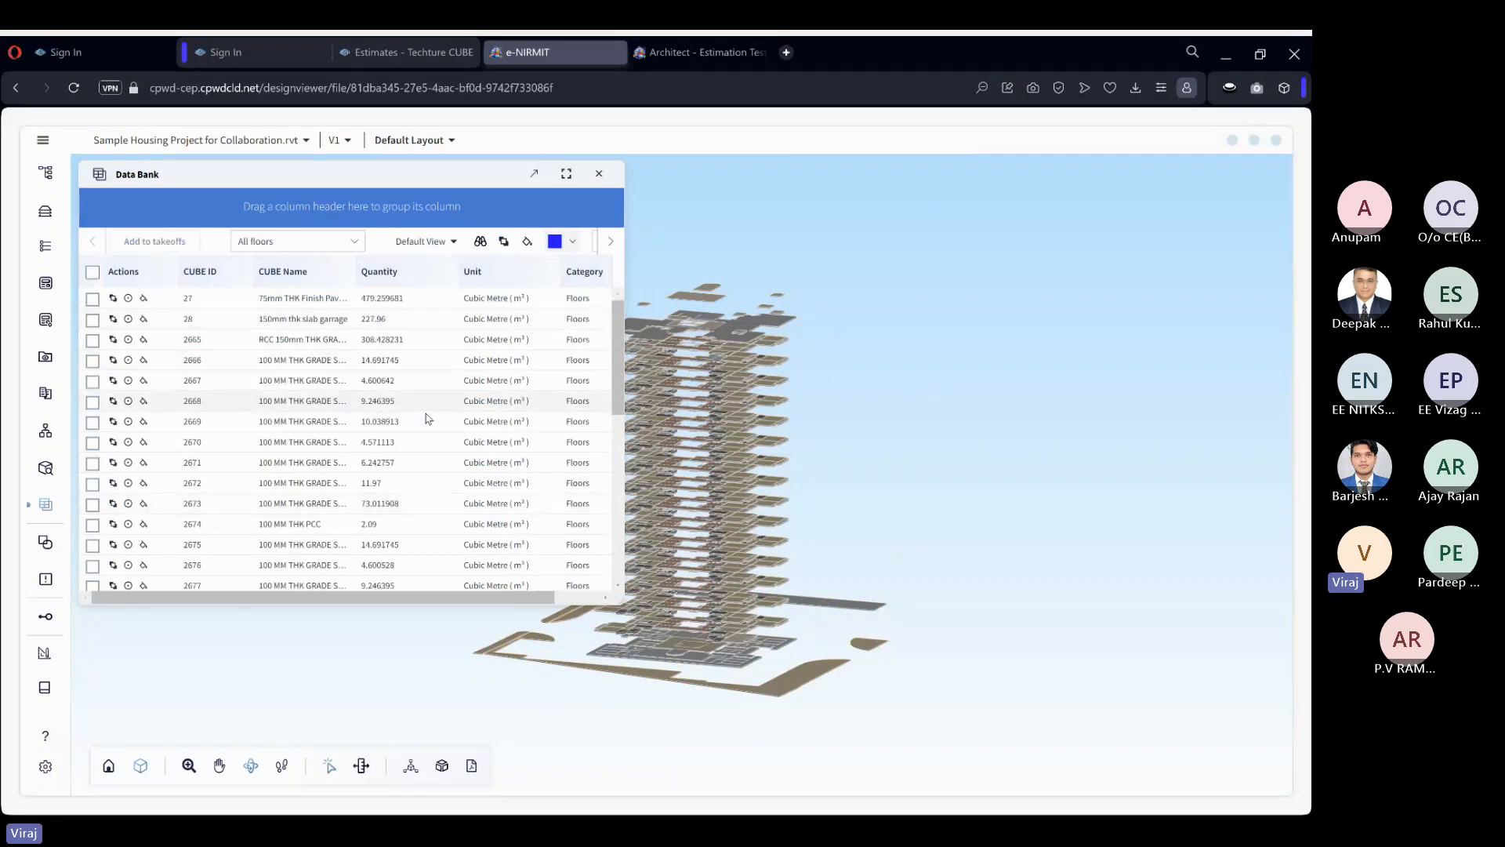
pyautogui.click(93, 272)
pyautogui.click(154, 268)
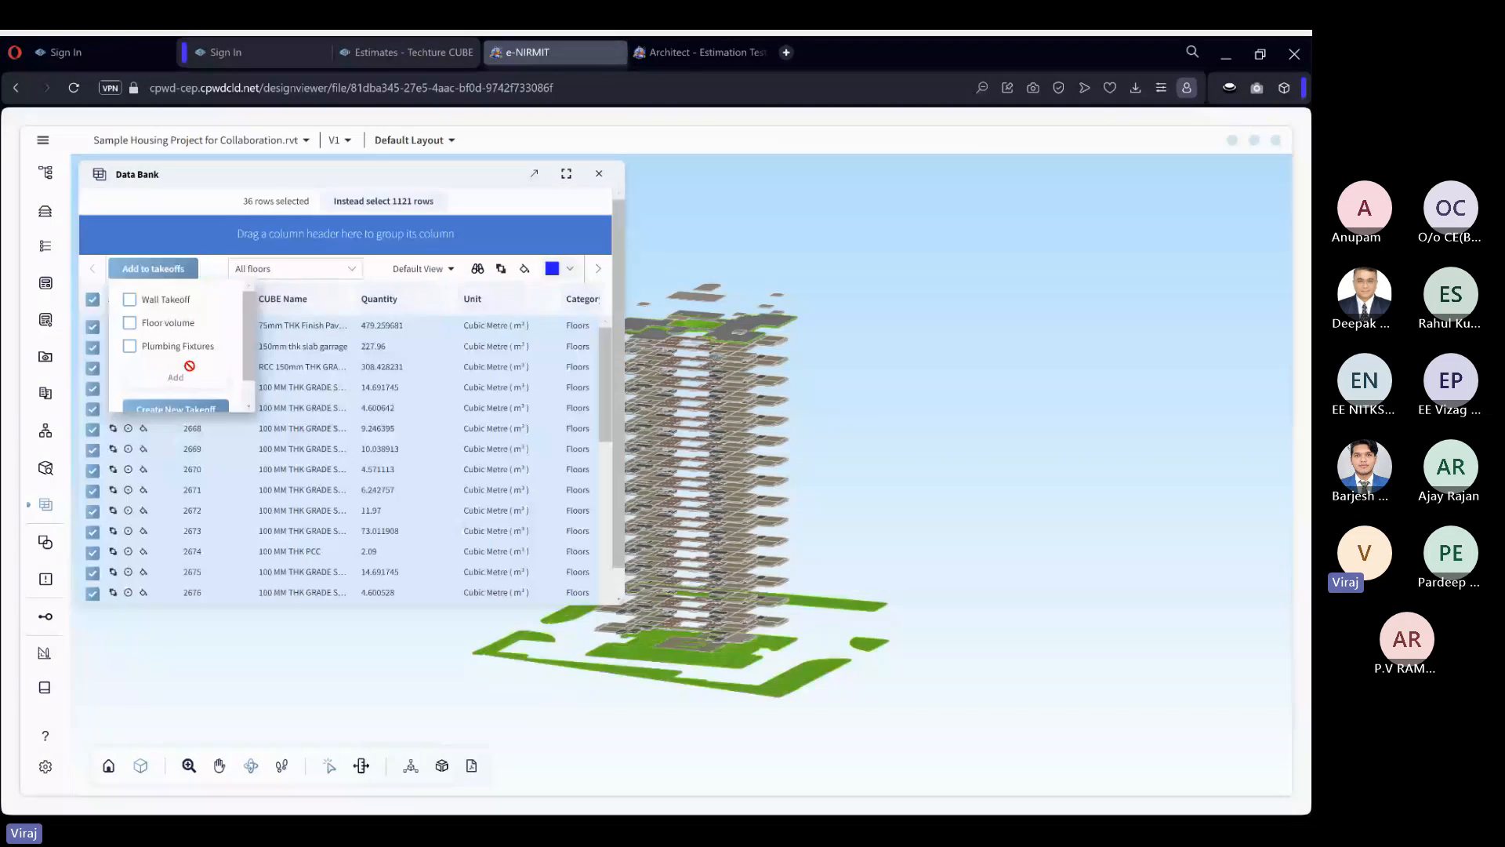
pyautogui.click(162, 303)
pyautogui.click(167, 324)
pyautogui.click(172, 307)
pyautogui.click(173, 323)
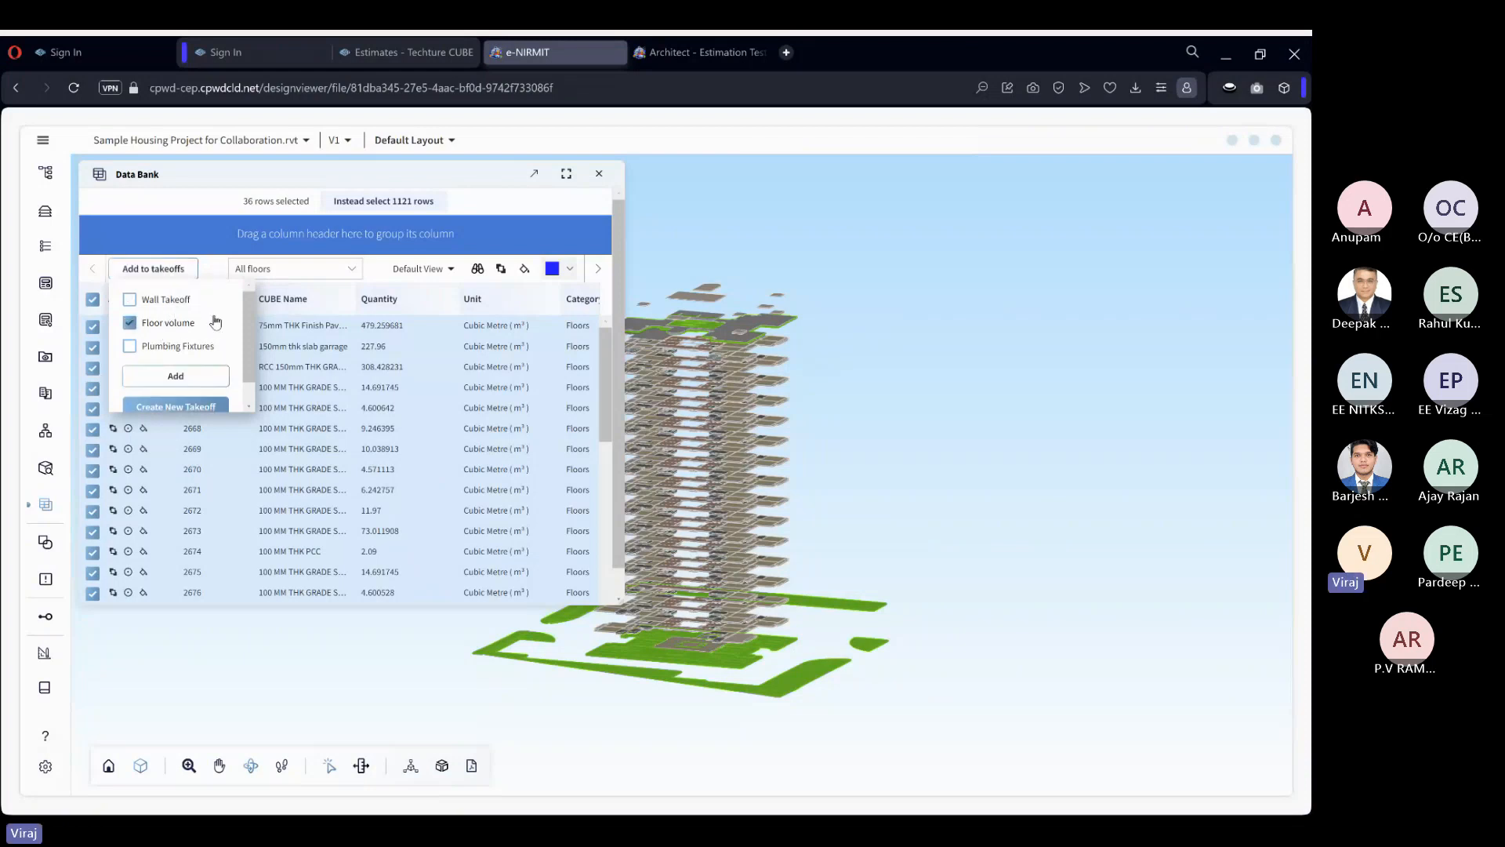
pyautogui.click(217, 385)
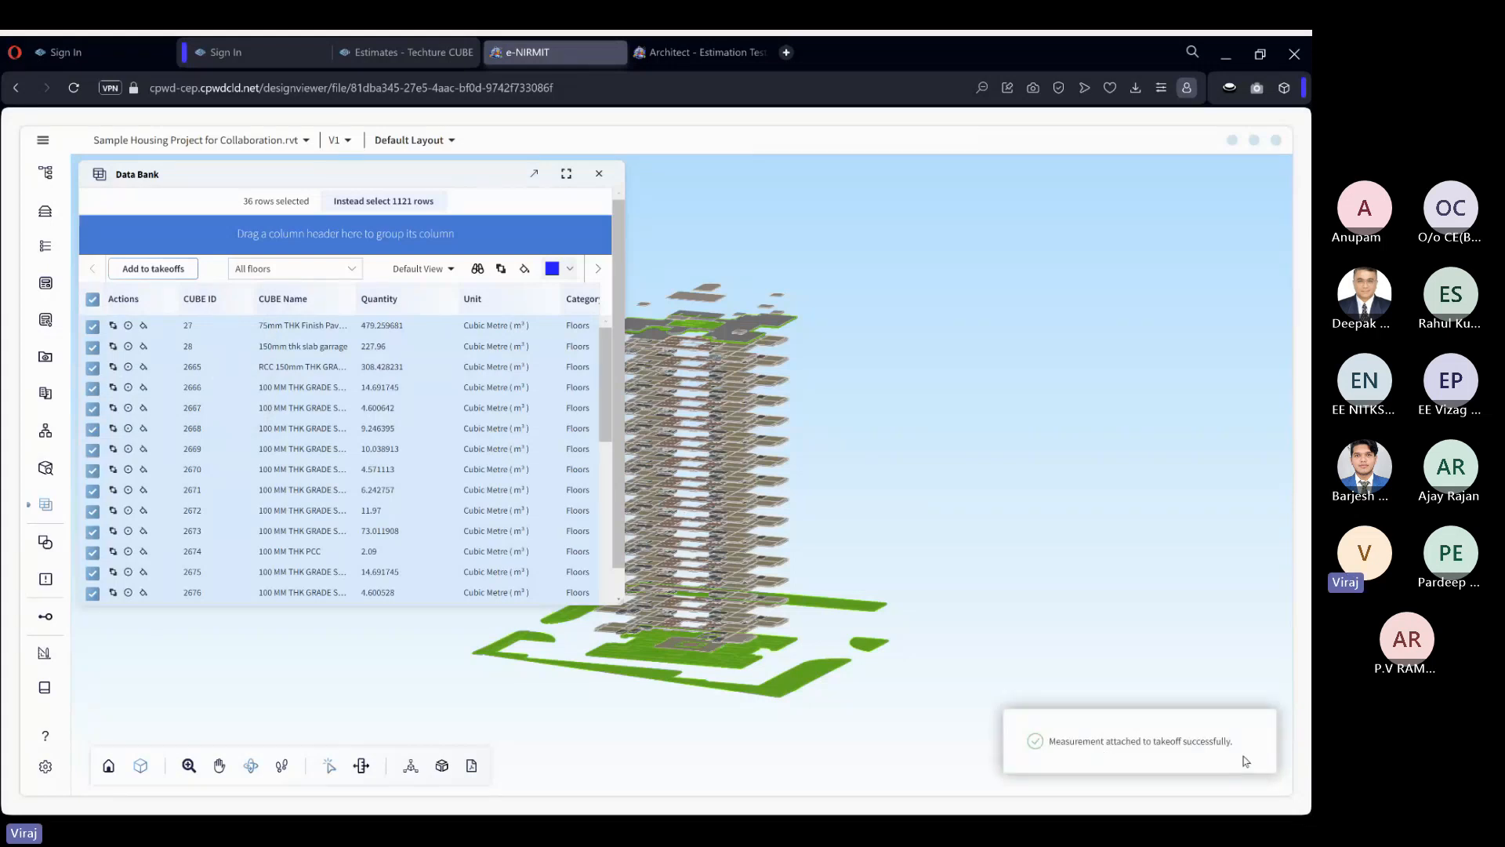
# Open the details of the Floor volume takeoff and set its units to Cubic Metre (m³).
pyautogui.click(599, 173)
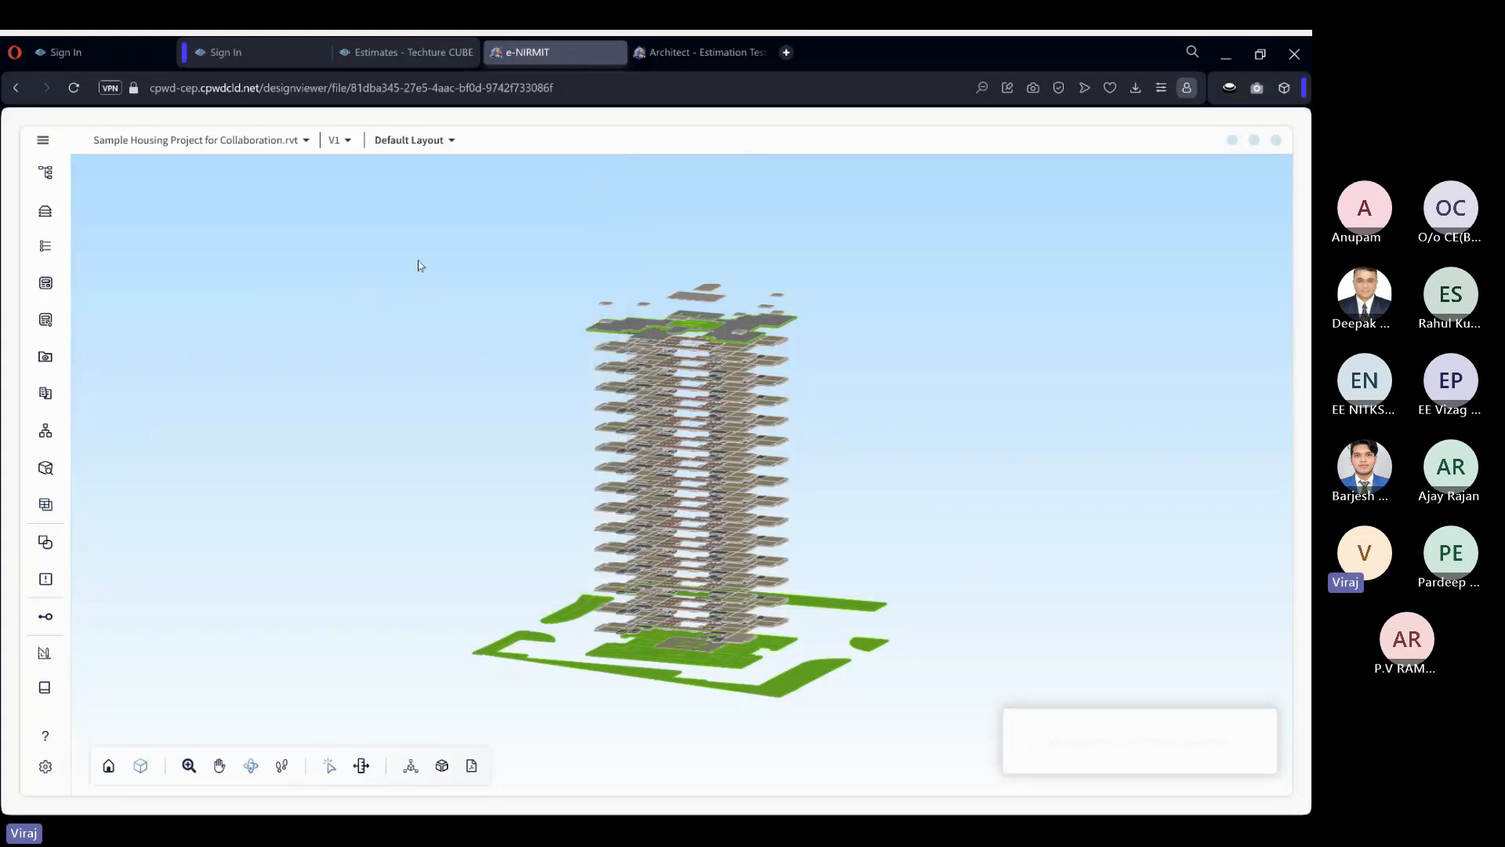
pyautogui.click(45, 690)
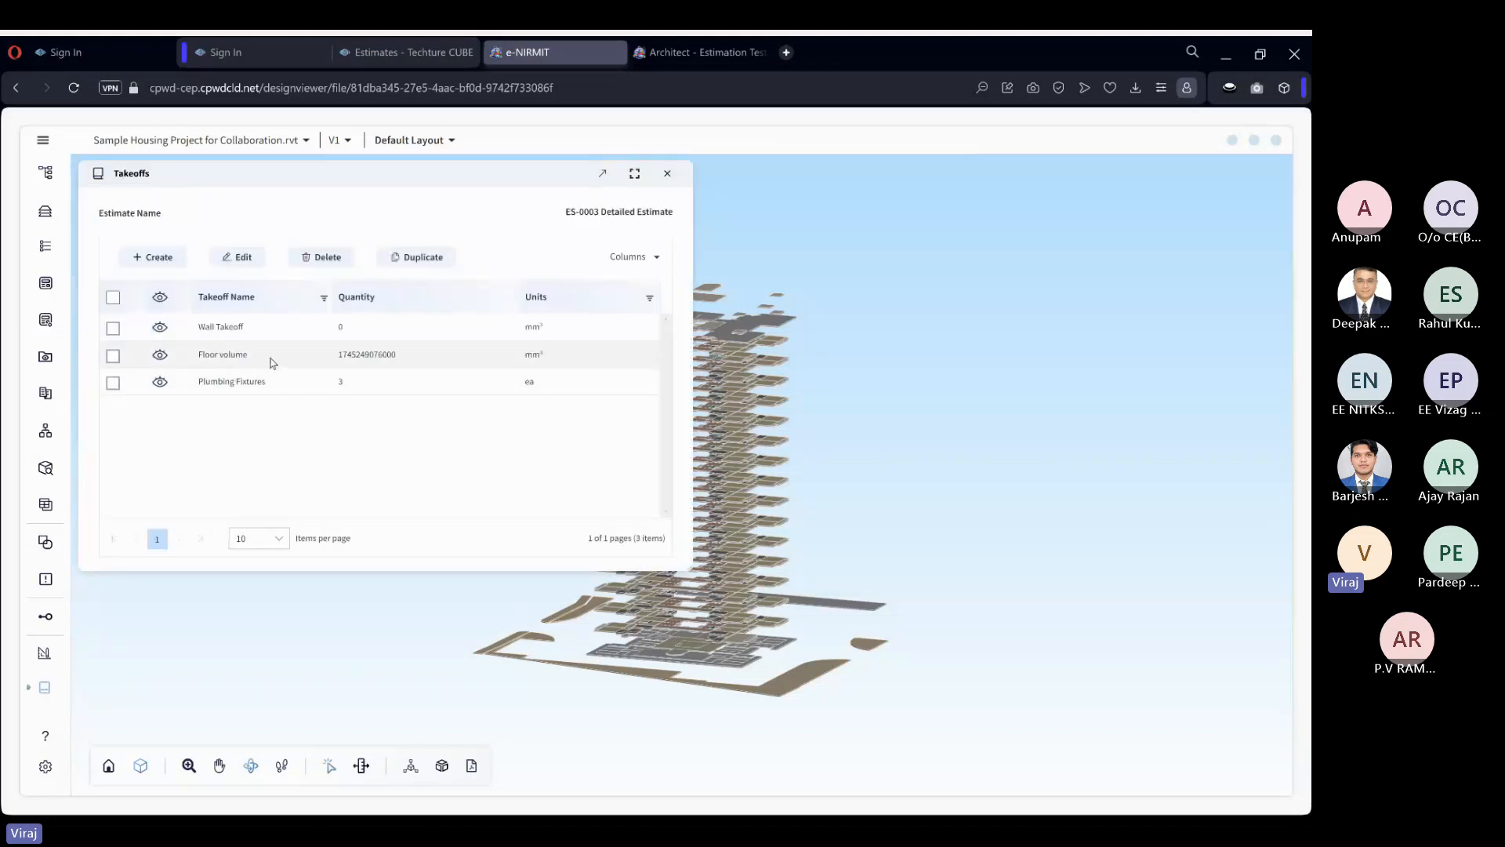
pyautogui.click(349, 355)
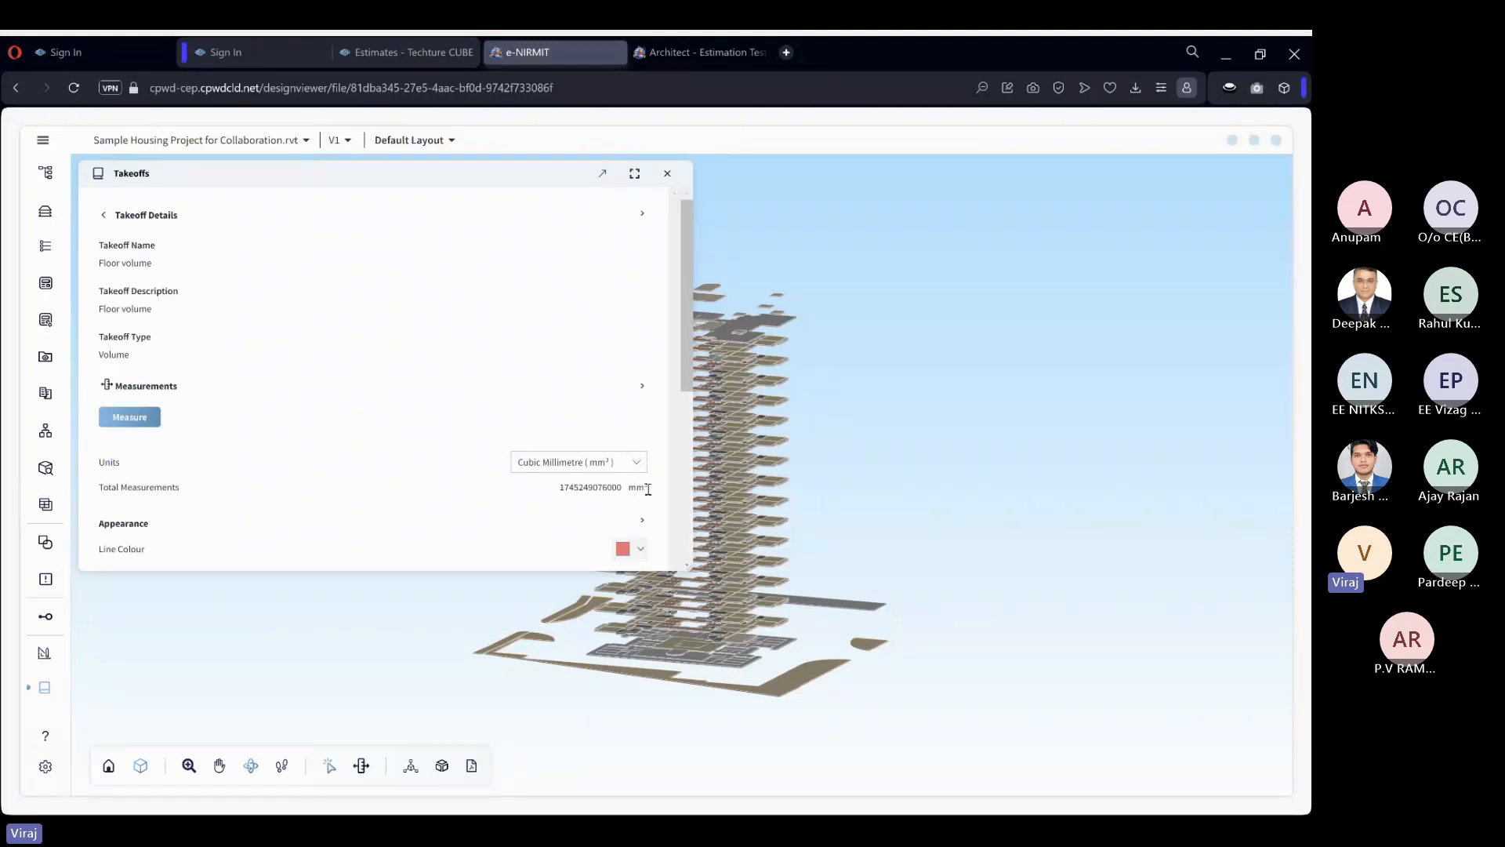
pyautogui.click(622, 461)
pyautogui.click(587, 488)
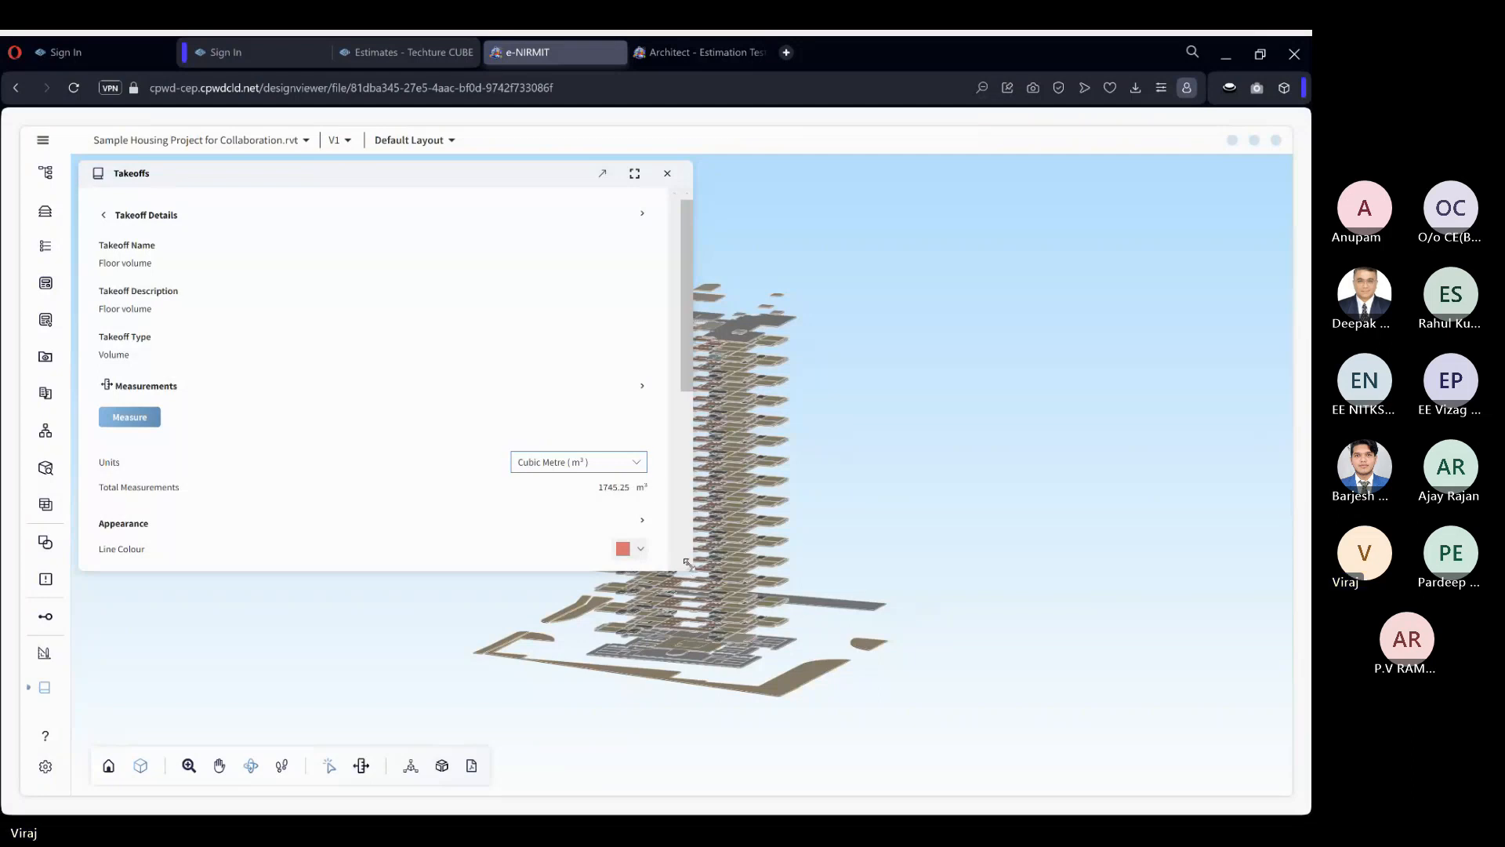
# Enlarge the takeoff details and review the individual measurements attached to the Floor volume takeoff.
pyautogui.moveTo(691, 564); pyautogui.dragTo(721, 568)
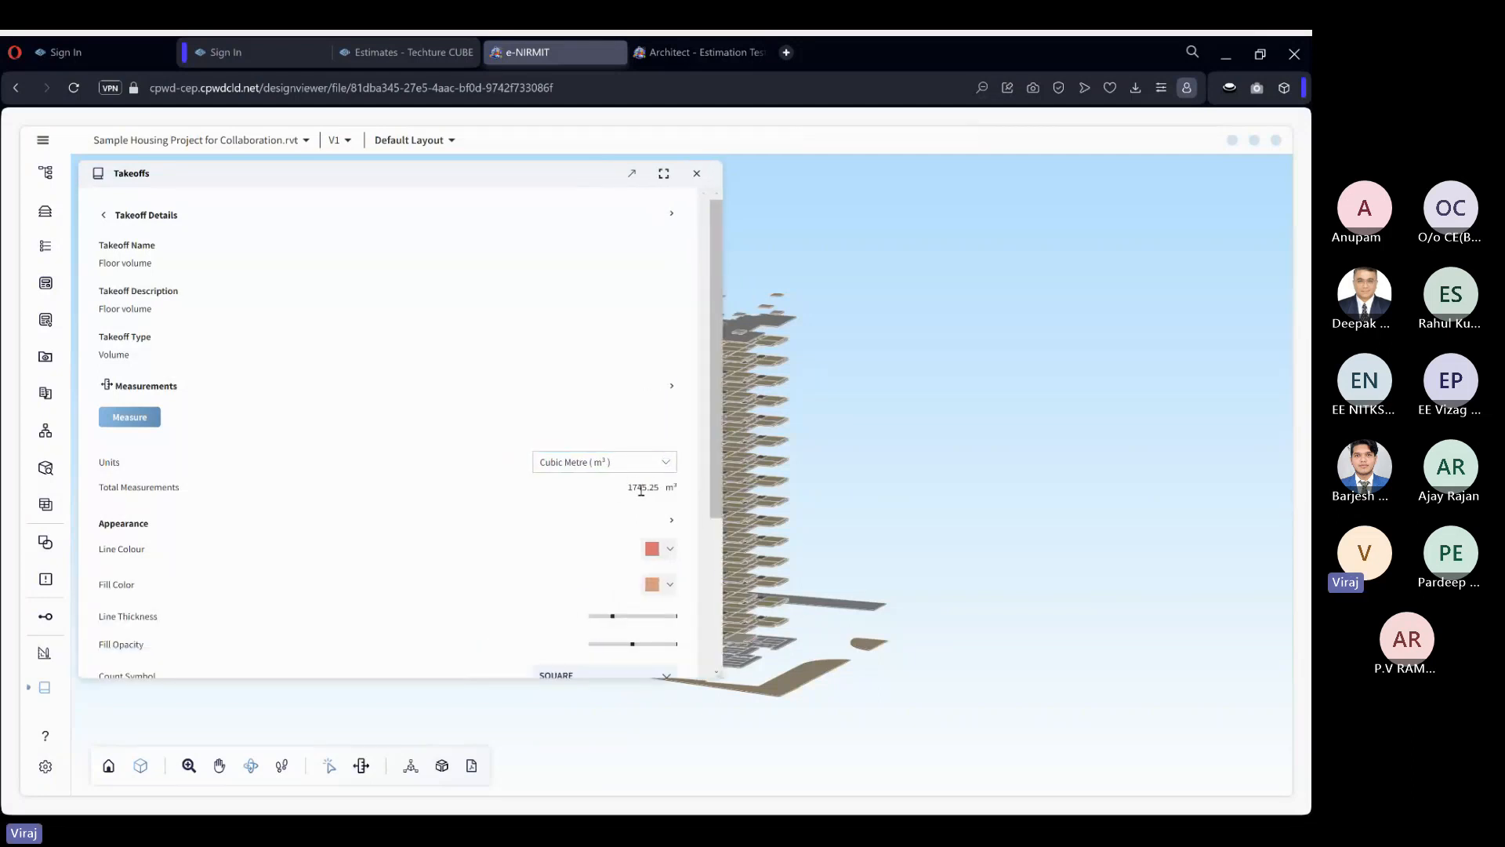
pyautogui.click(156, 421)
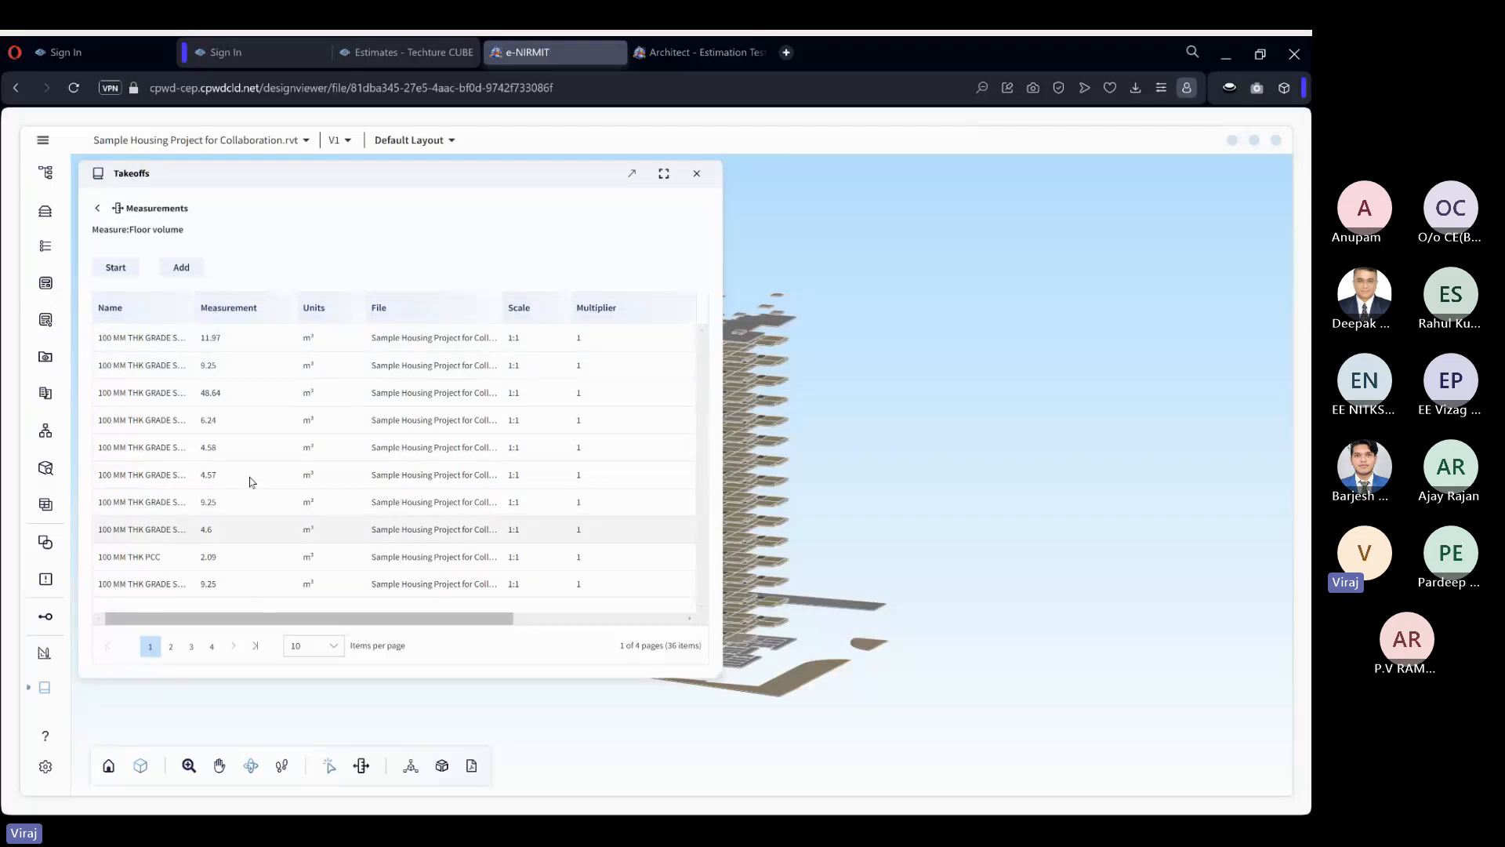
pyautogui.click(98, 208)
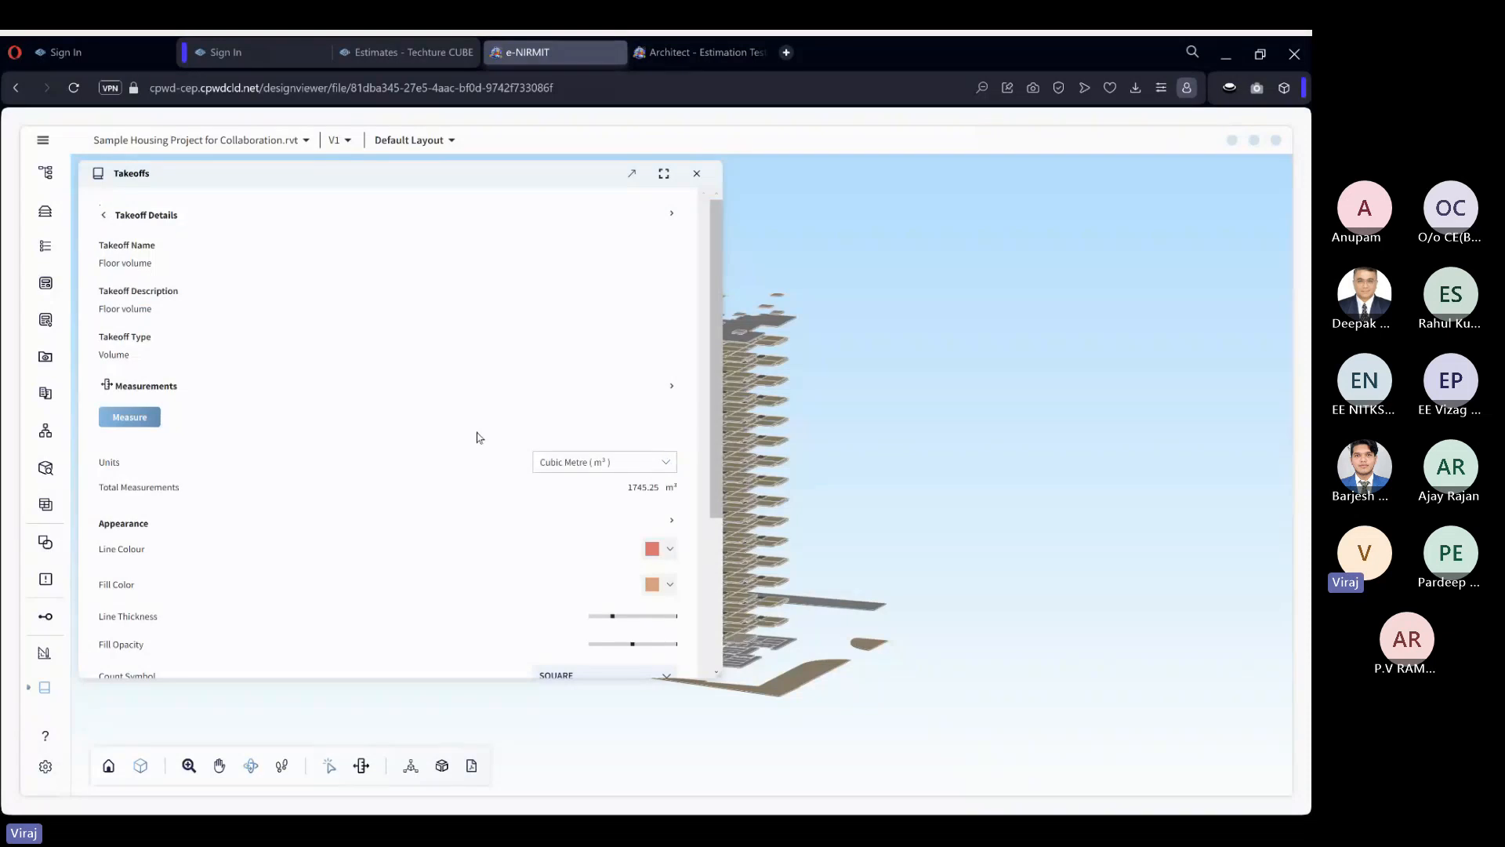
# Add the cement concrete item 4.1.2C to the Floor volume takeoff.
pyautogui.scroll(-2, 480, 436)
pyautogui.scroll(-2, 480, 437)
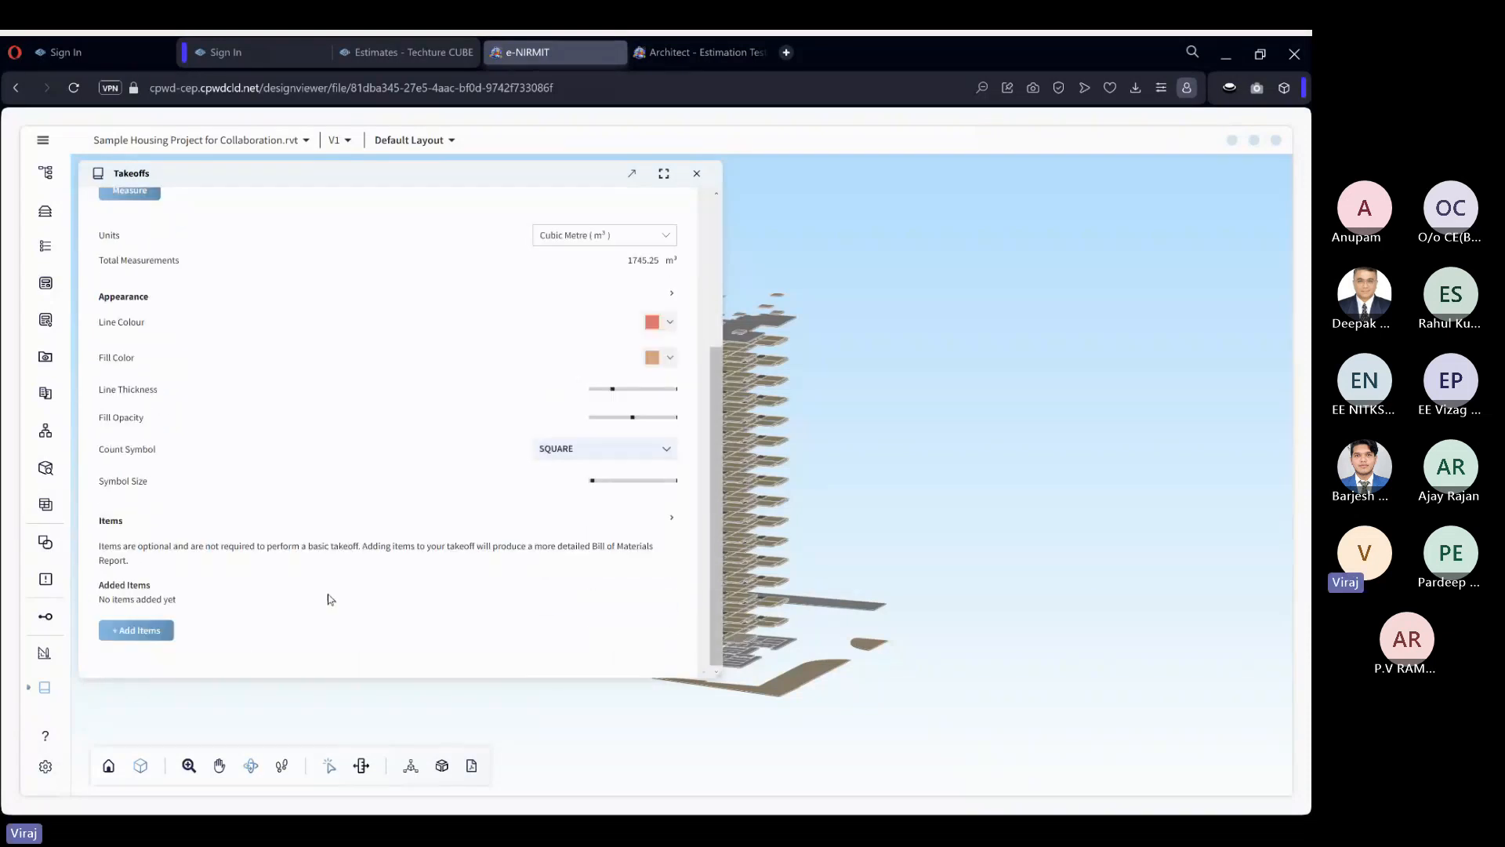
pyautogui.click(140, 632)
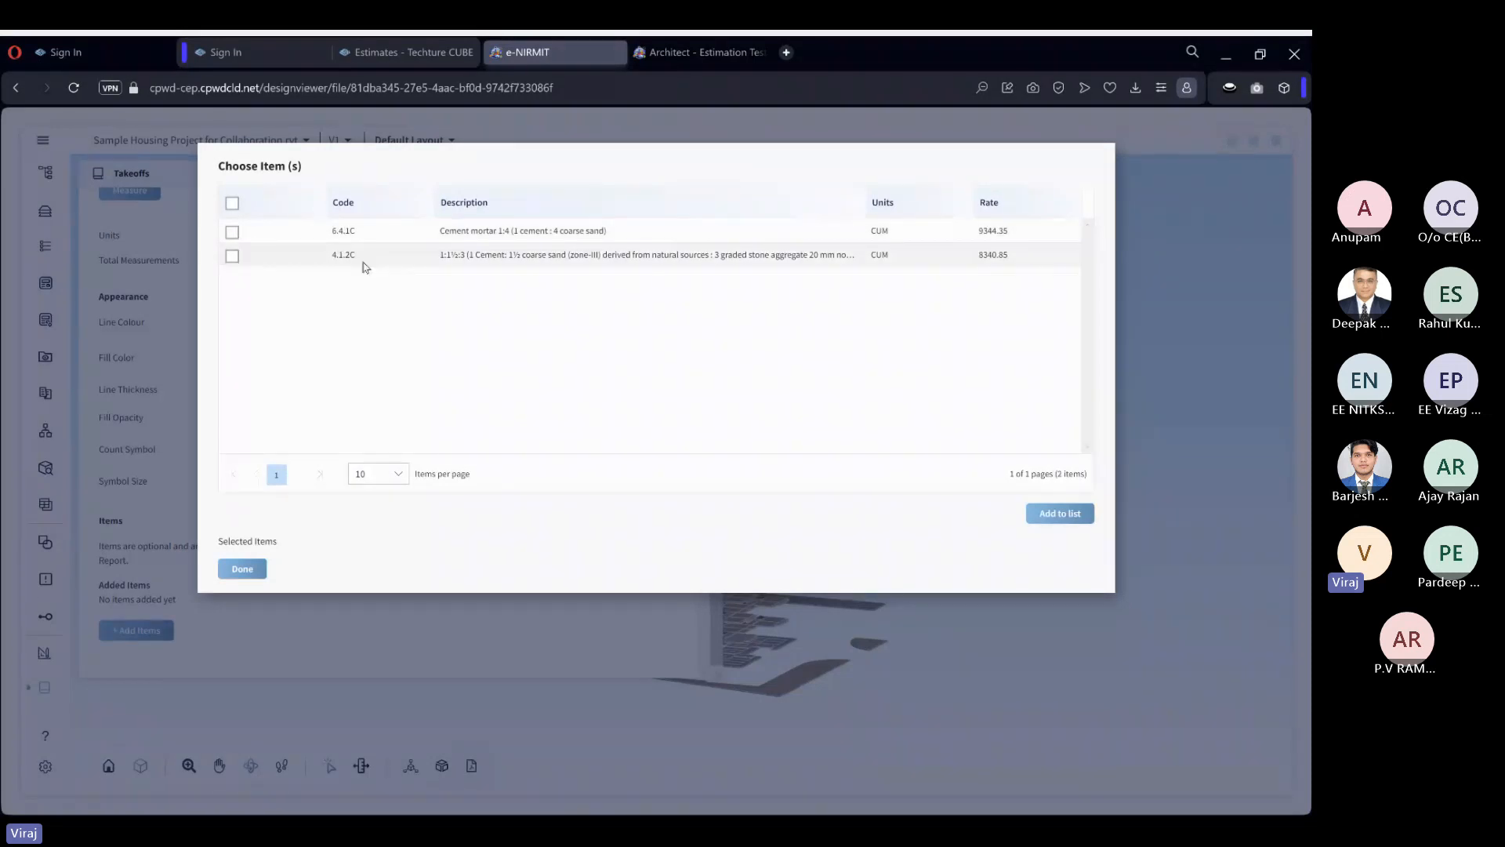
pyautogui.click(233, 256)
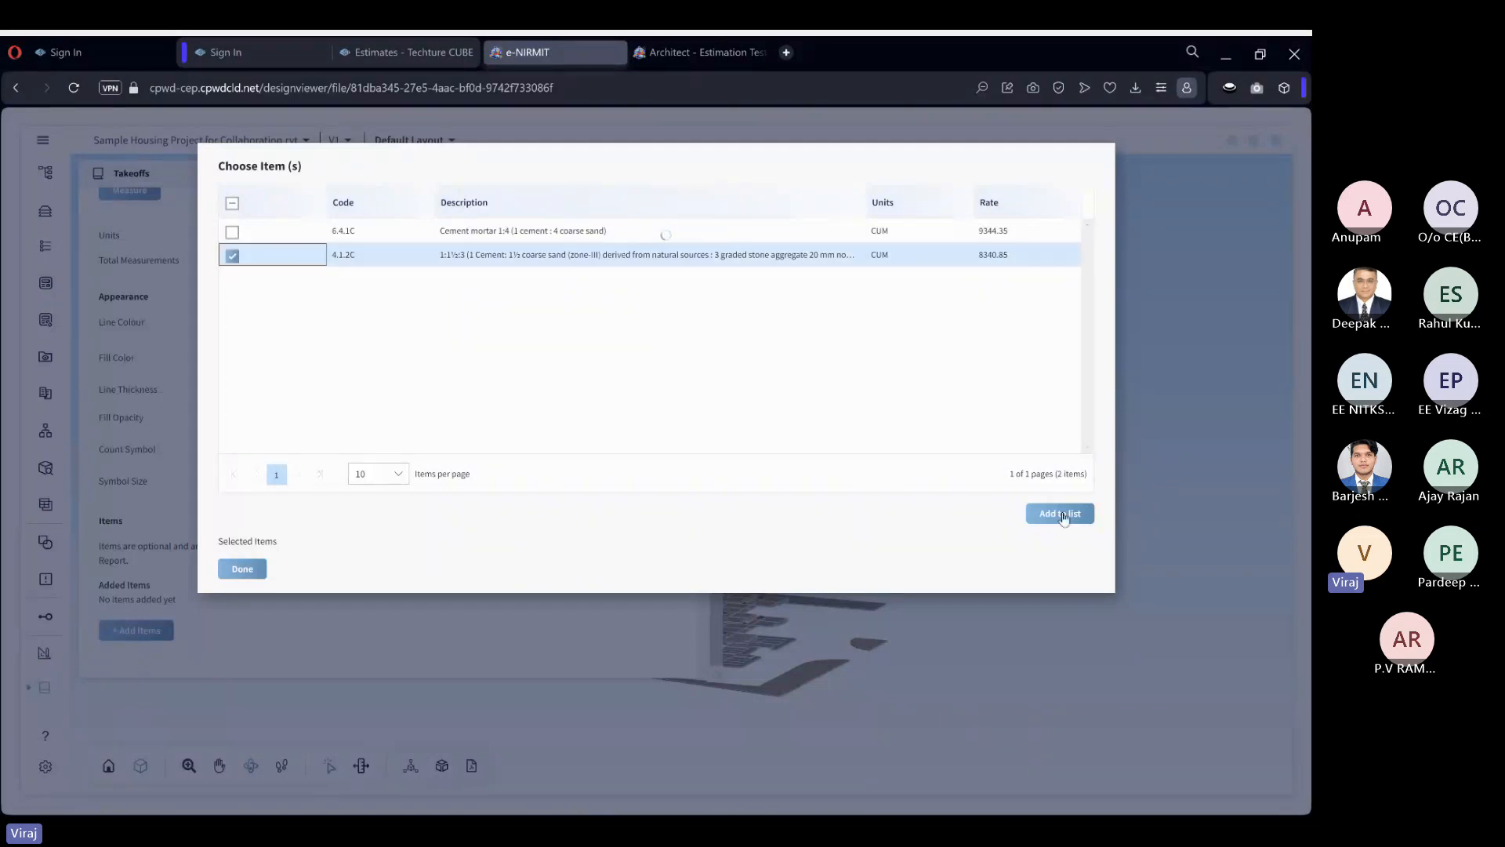
pyautogui.click(1063, 515)
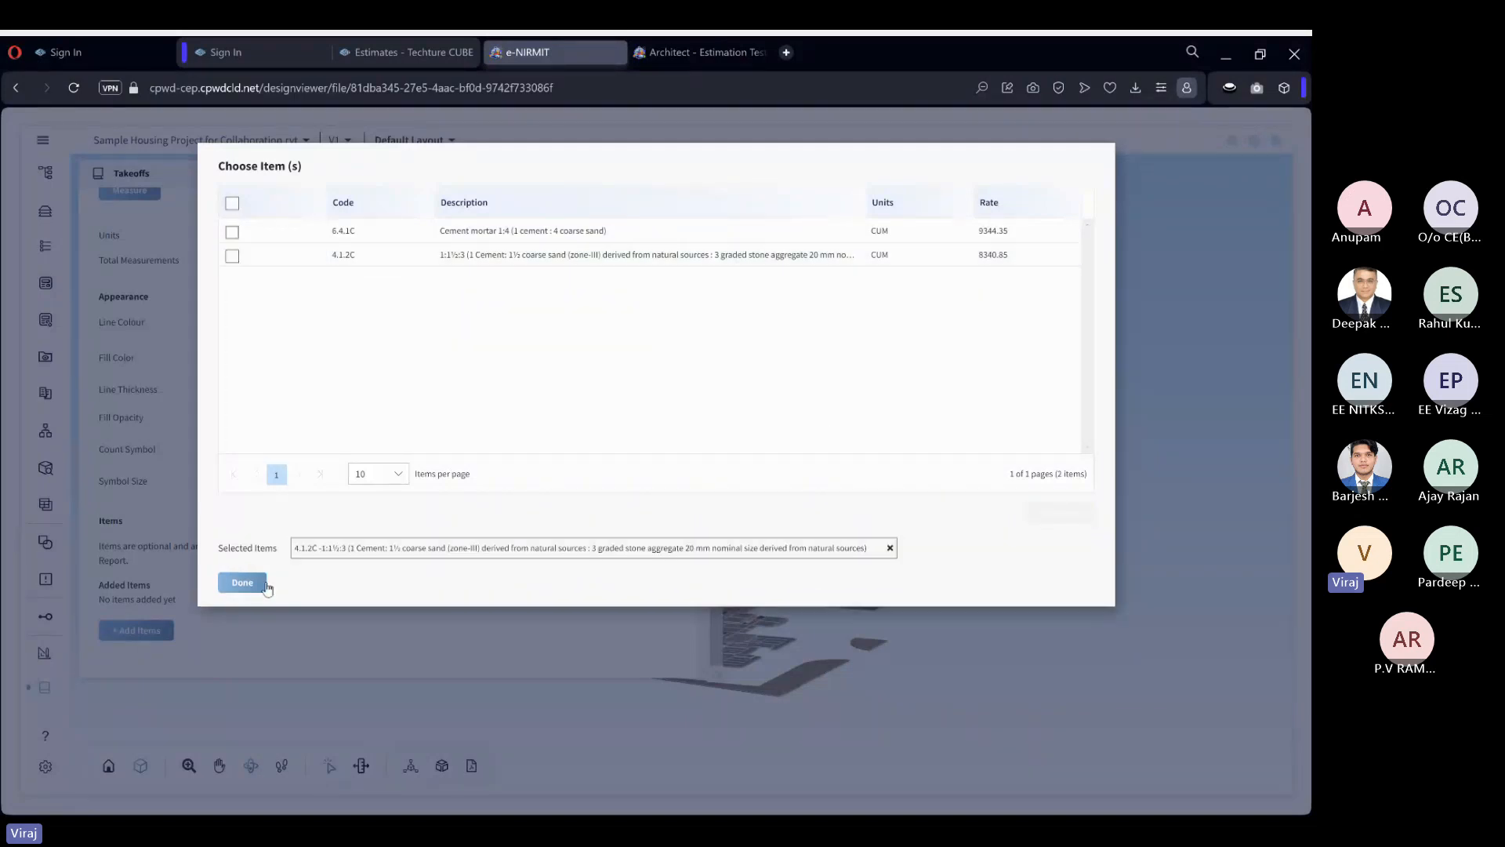
pyautogui.click(243, 583)
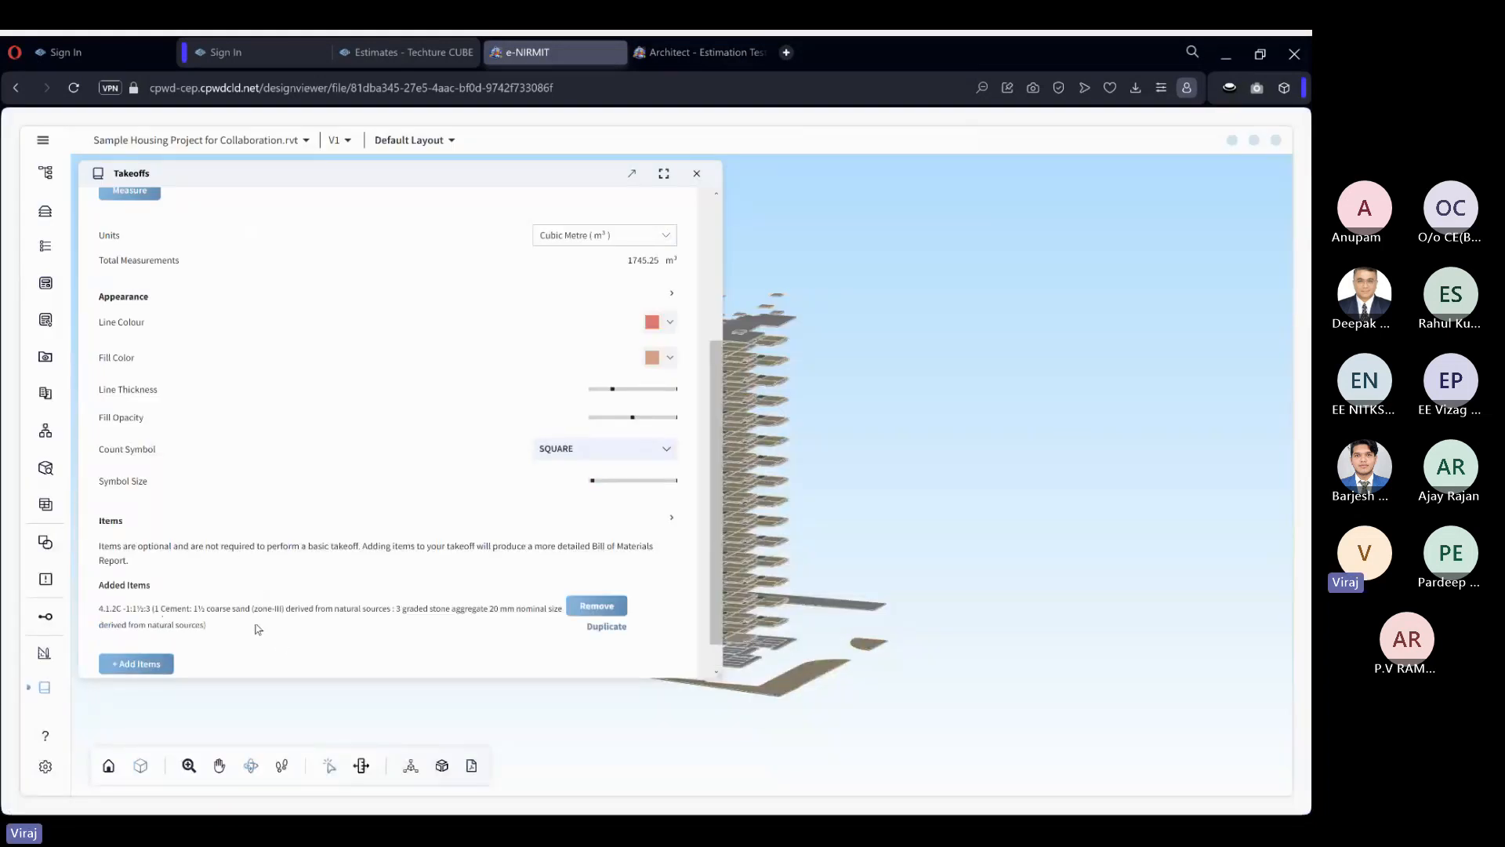
# Return to the detailed estimate and examine the quantity and amount of item 4.1.2C under Concrete Work in the BOQ.
pyautogui.click(1275, 141)
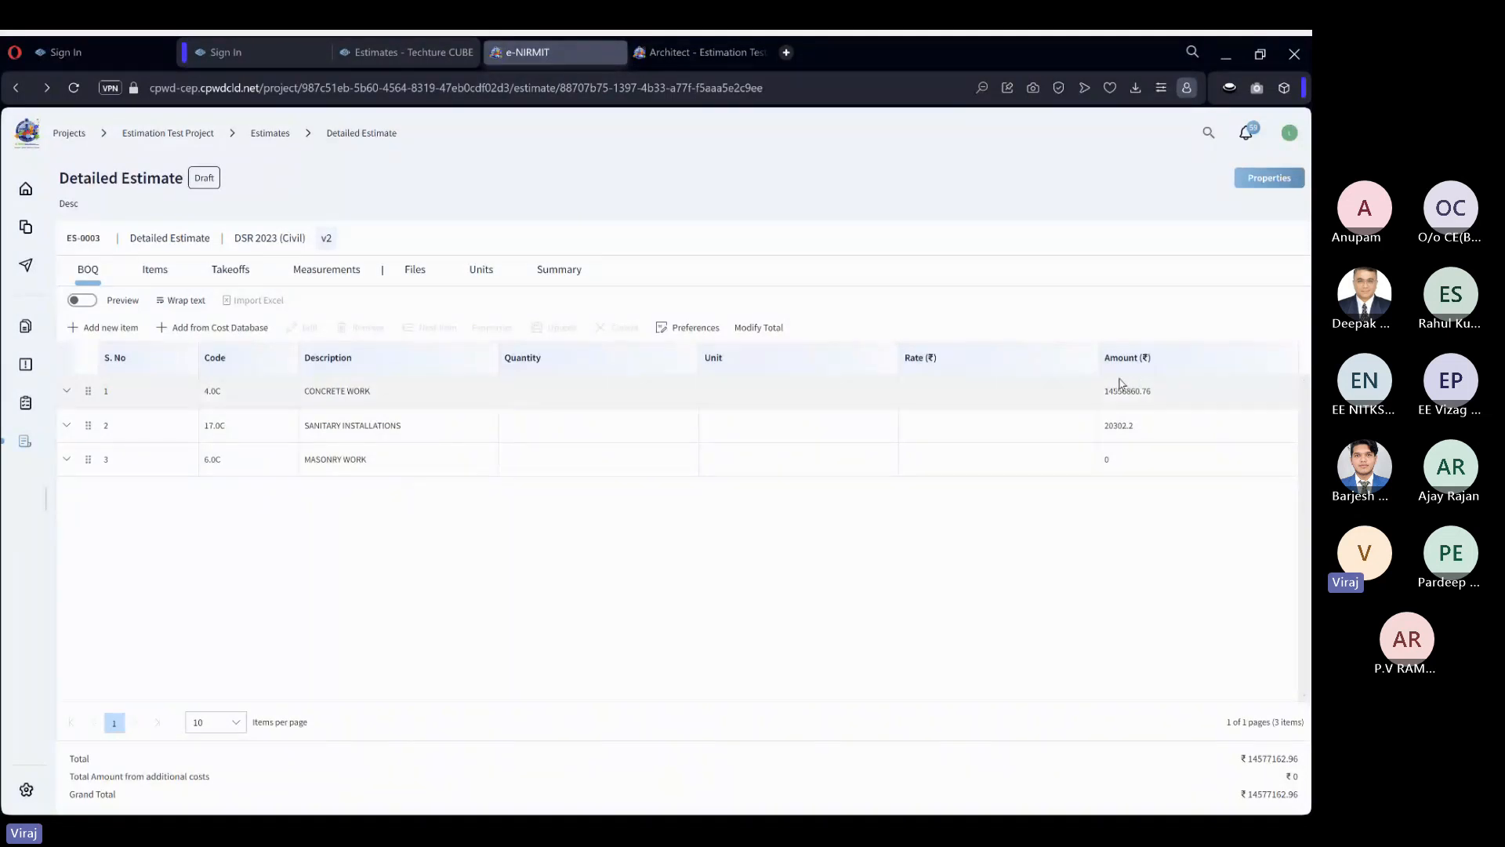
pyautogui.click(67, 391)
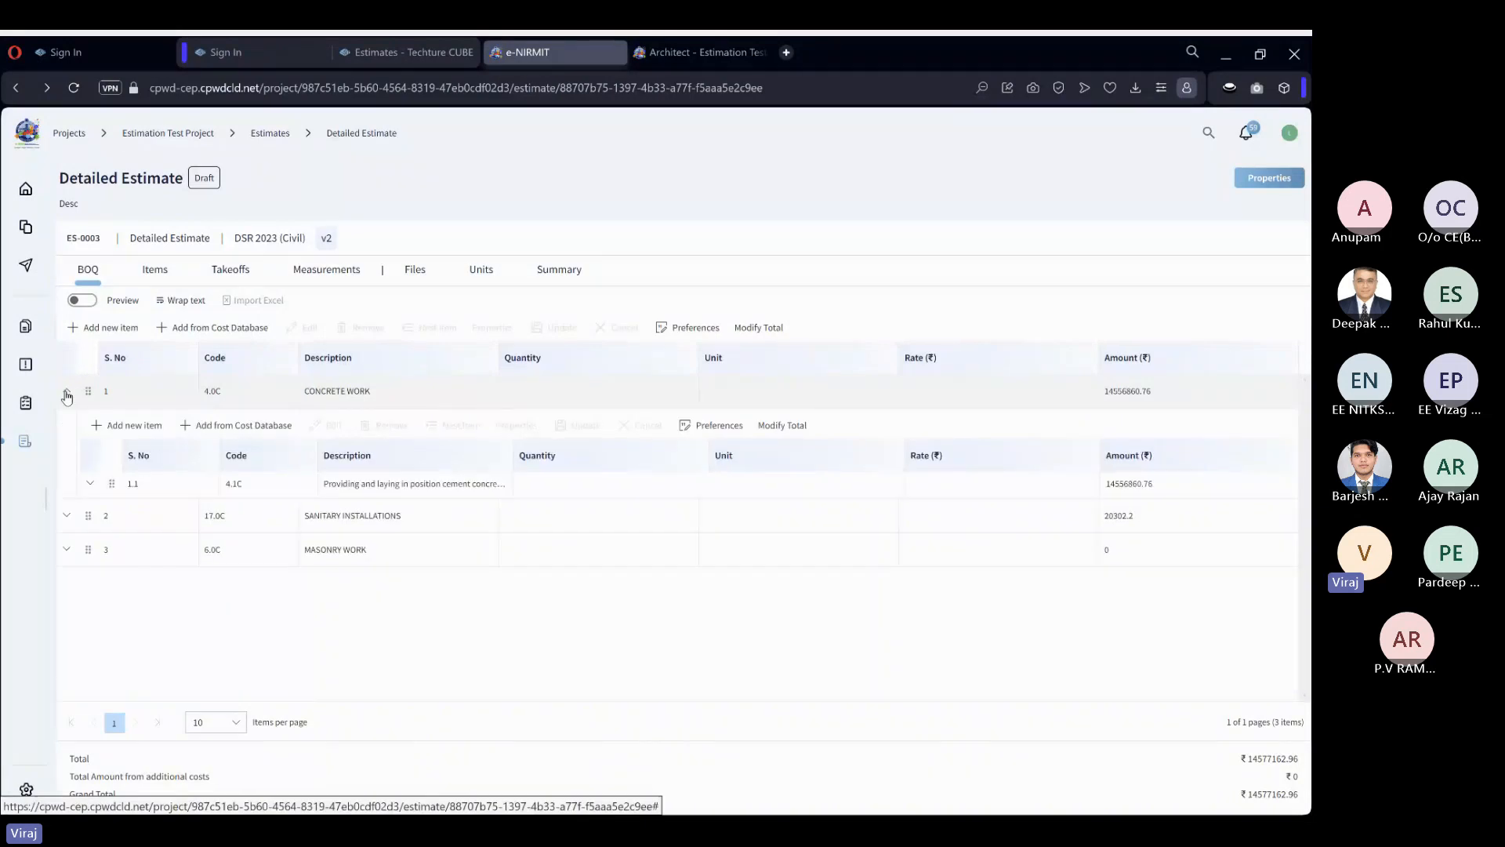
pyautogui.click(91, 483)
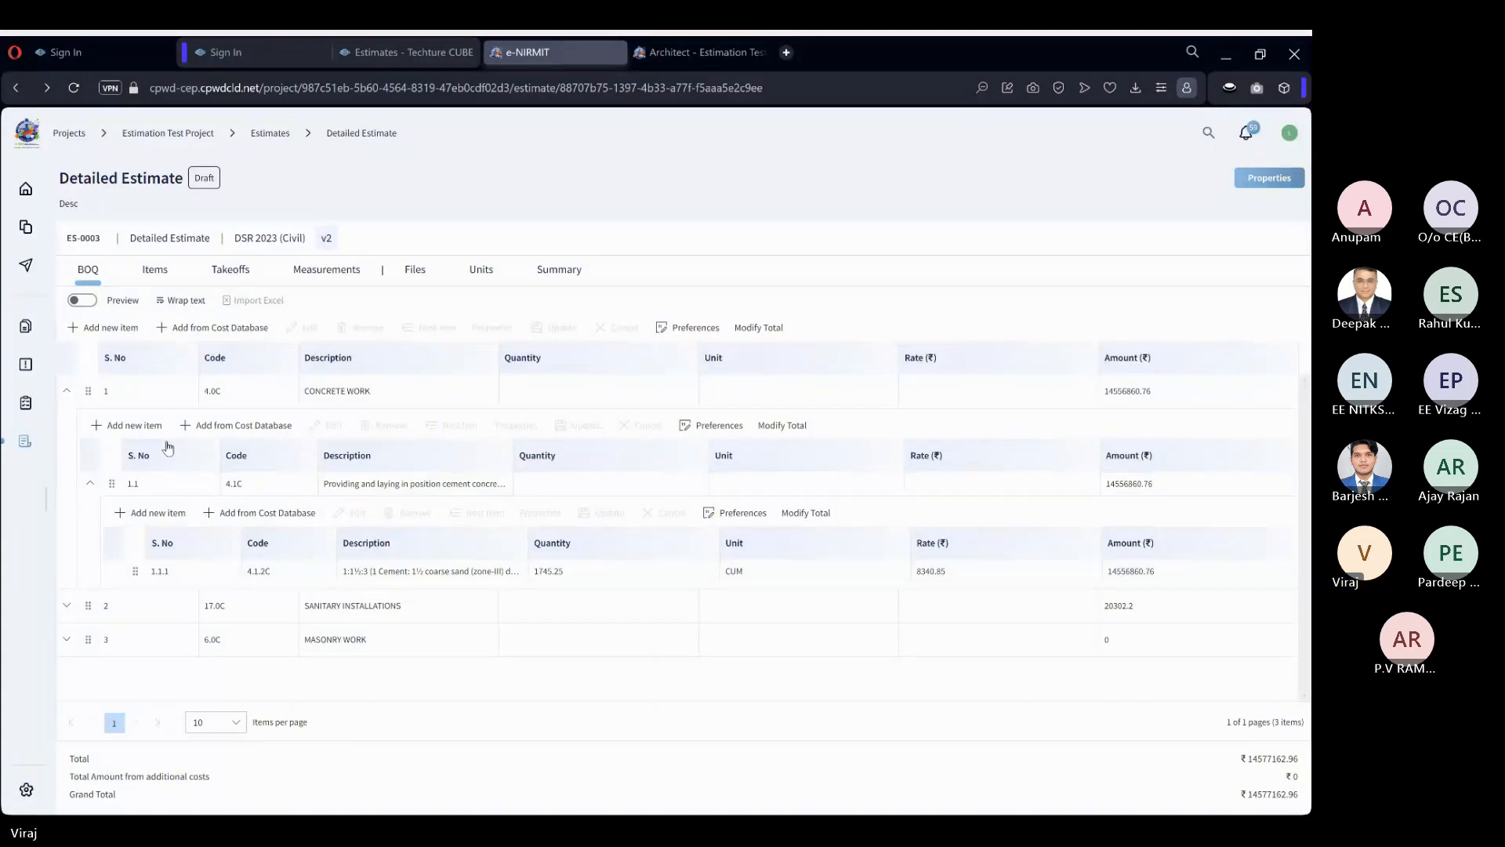
pyautogui.click(67, 393)
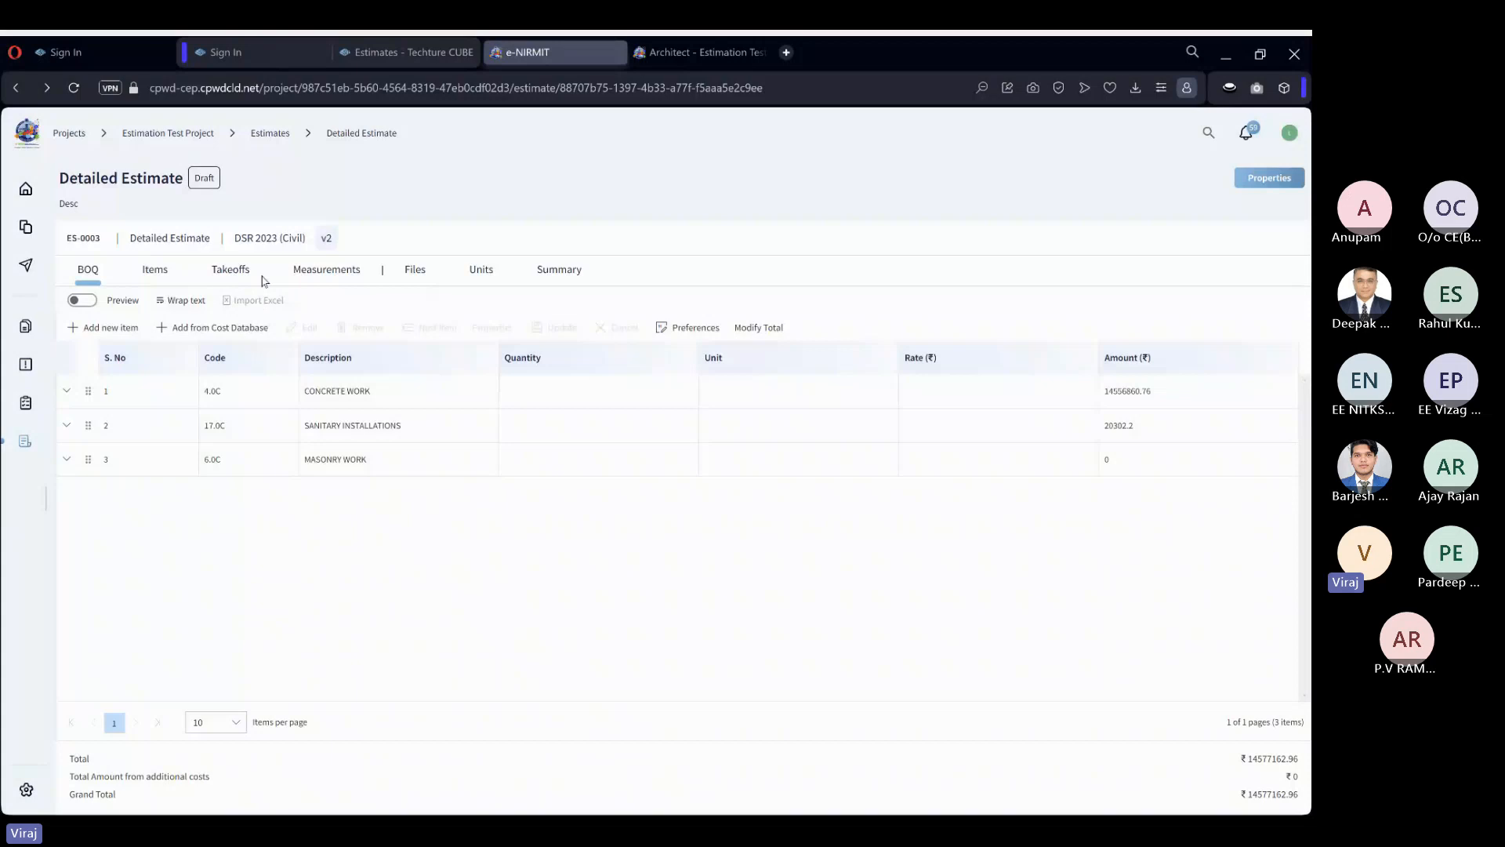
# Review the estimate's takeoffs and the first two pages of its measurements, and return to the BOQ.
pyautogui.click(242, 274)
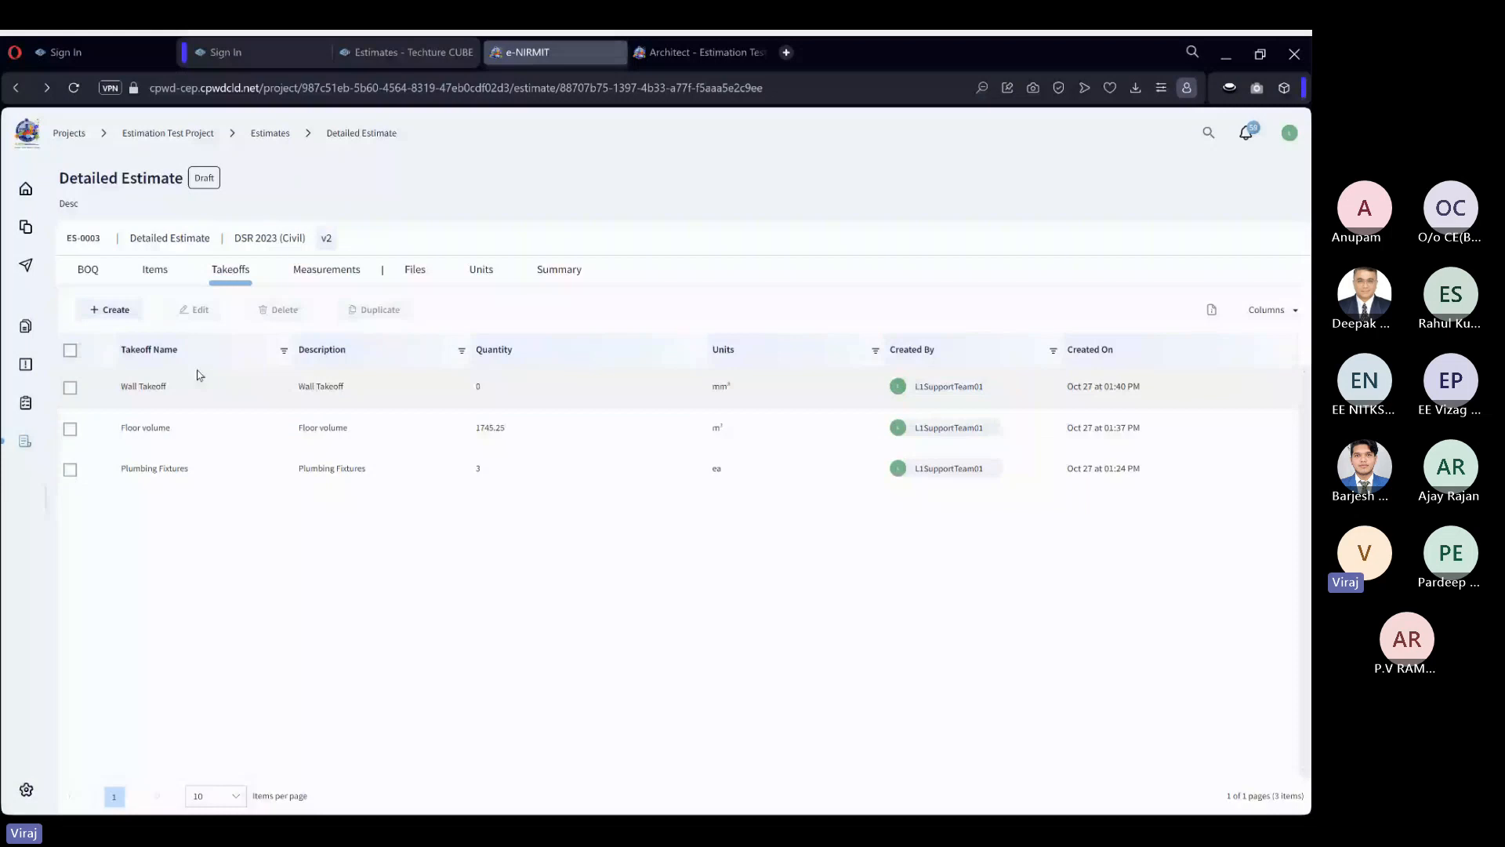
pyautogui.click(326, 270)
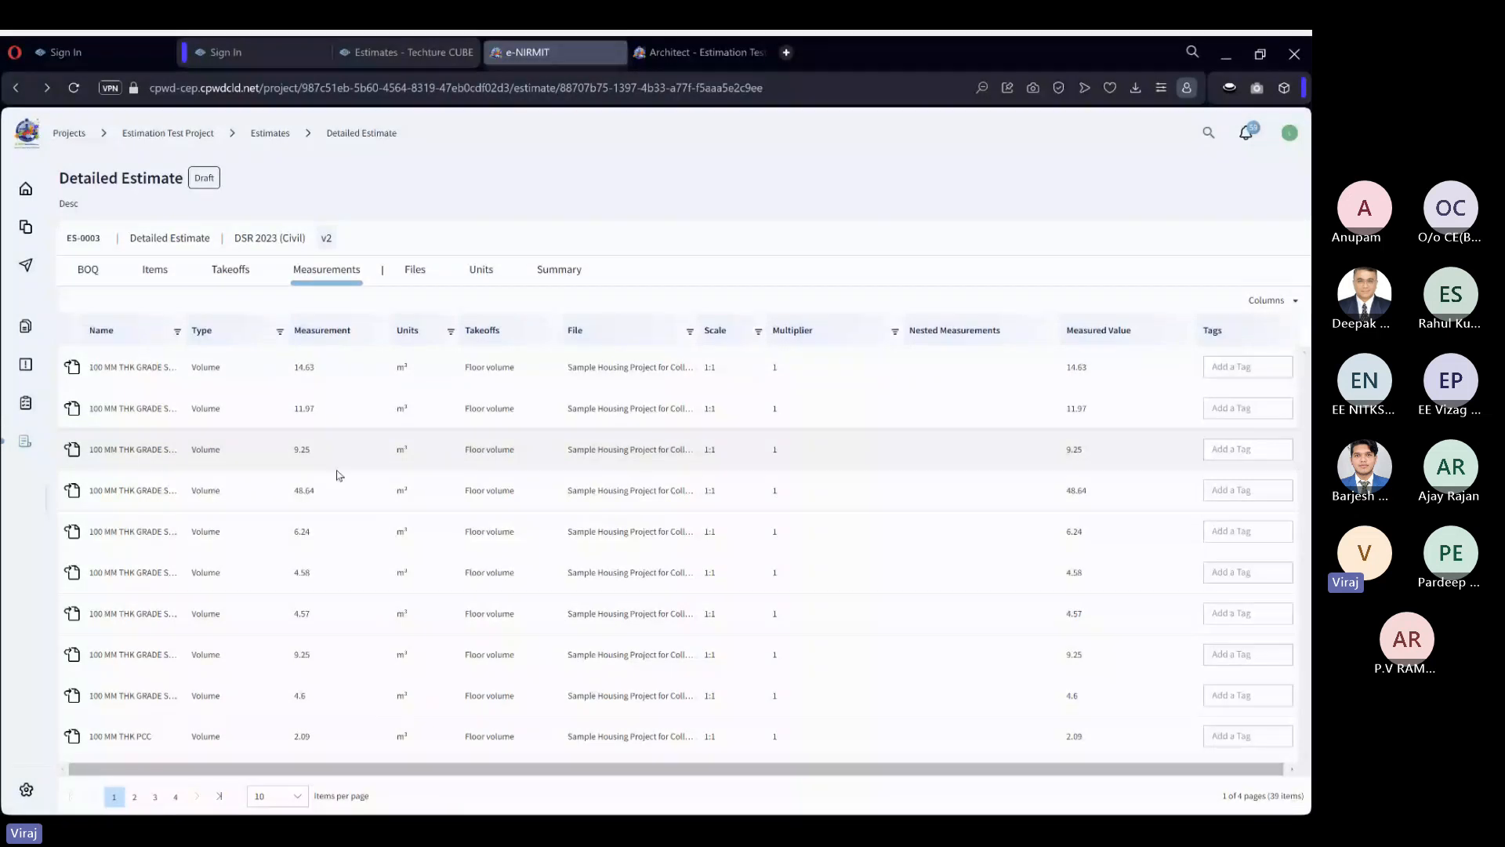
pyautogui.click(134, 796)
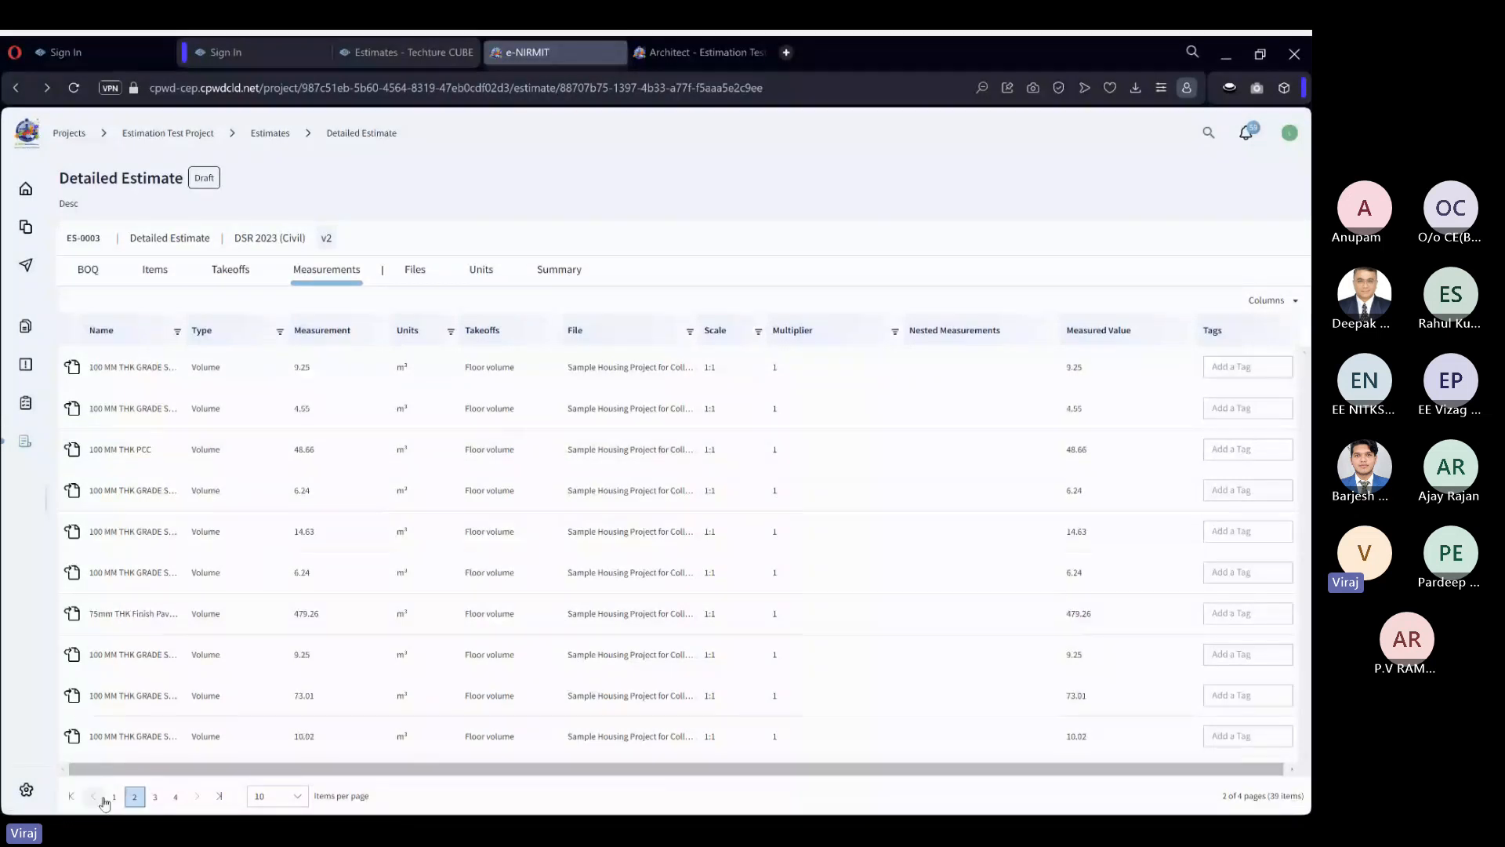
pyautogui.click(114, 796)
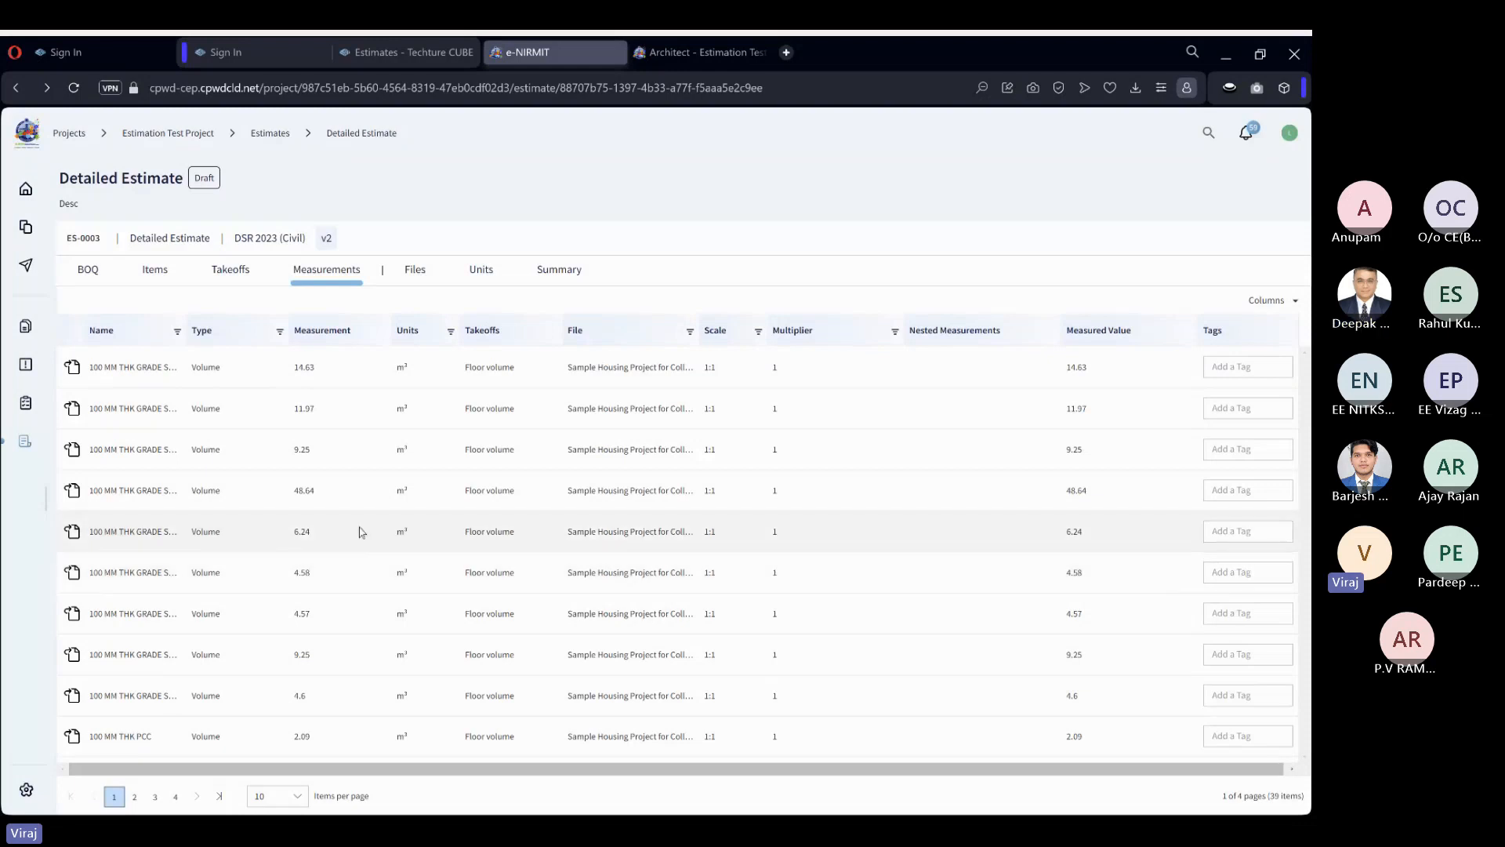
pyautogui.click(88, 271)
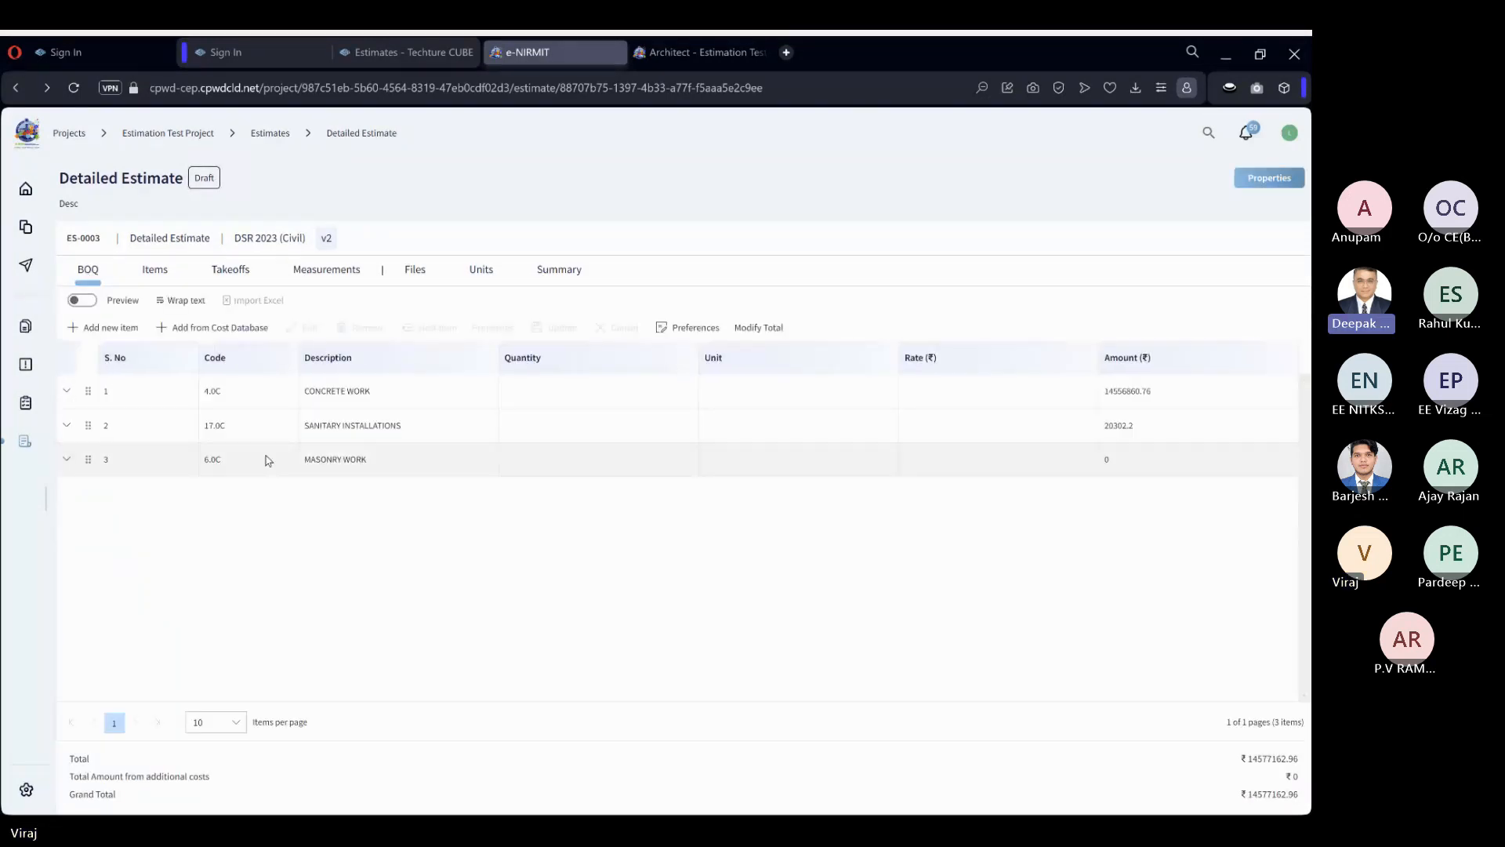
# Set the quantity of the cement mortar 1:4 item 6.4.1C under Masonry Work to 100 CUM and save the change.
pyautogui.click(74, 460)
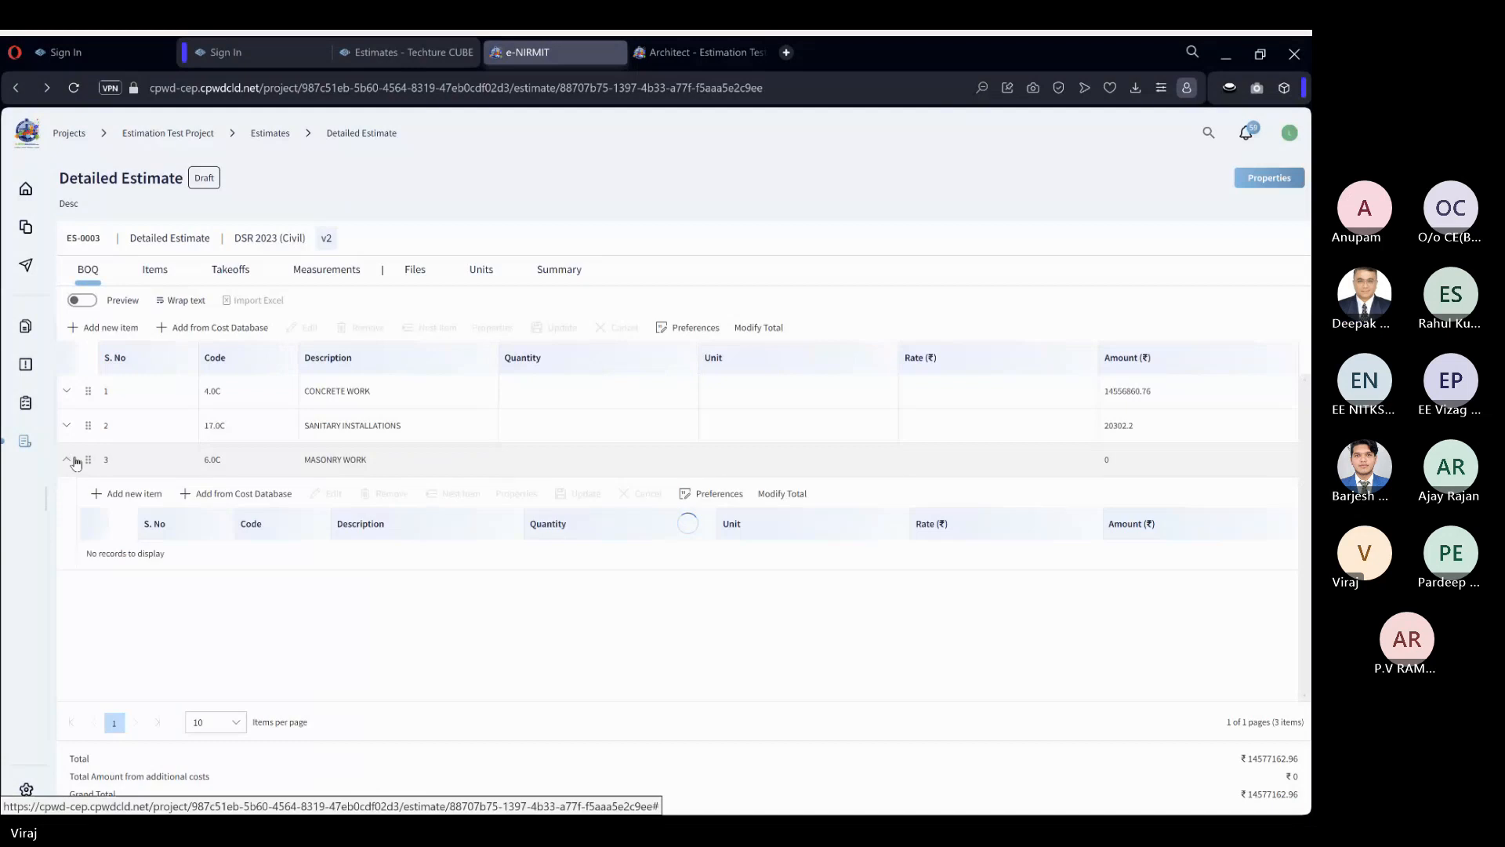
pyautogui.click(90, 552)
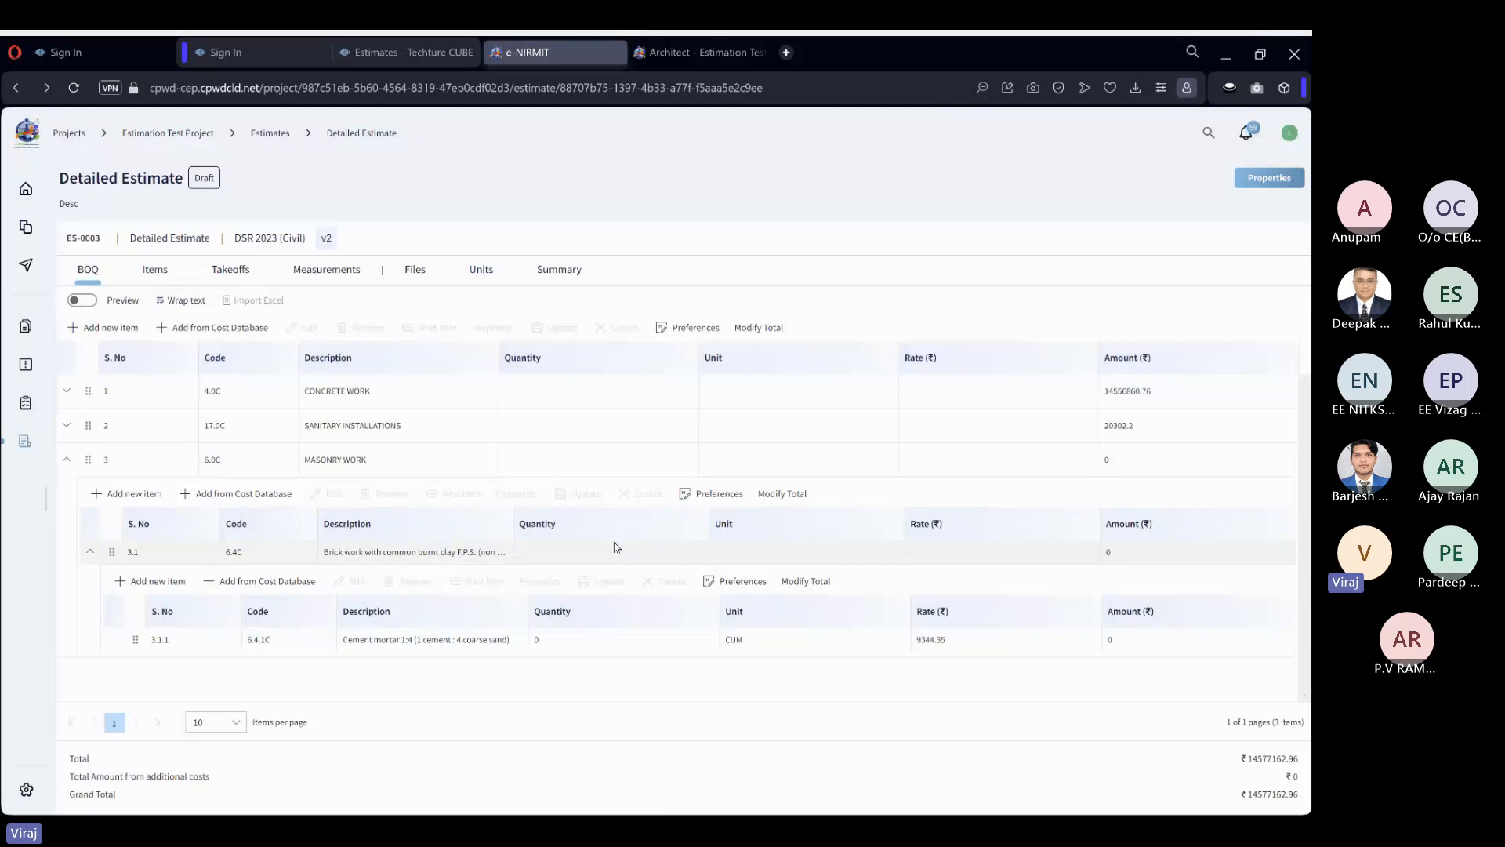
pyautogui.doubleClick(581, 639)
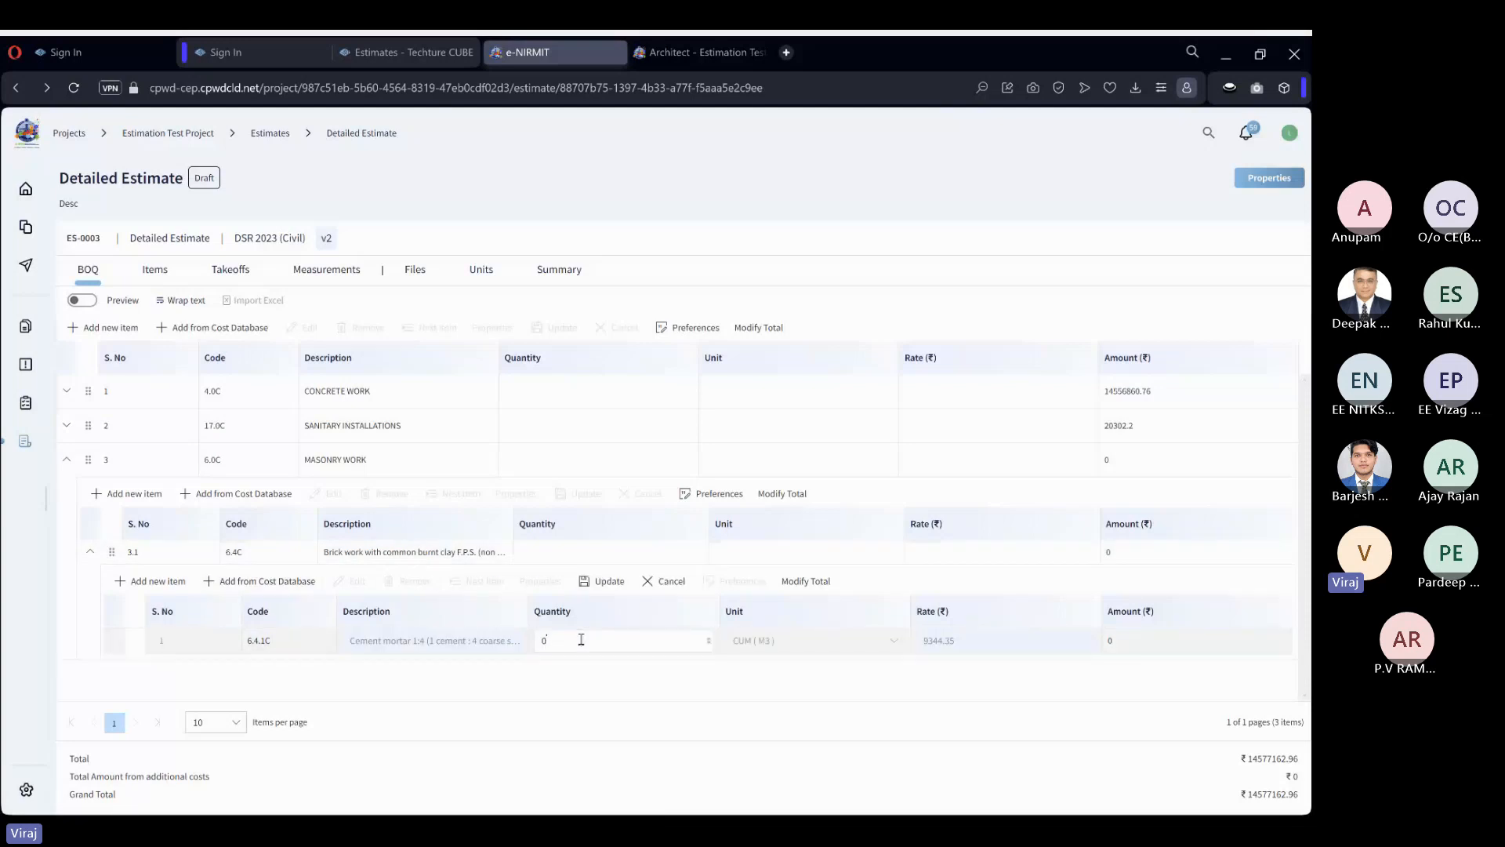
pyautogui.write('100')
pyautogui.click(602, 581)
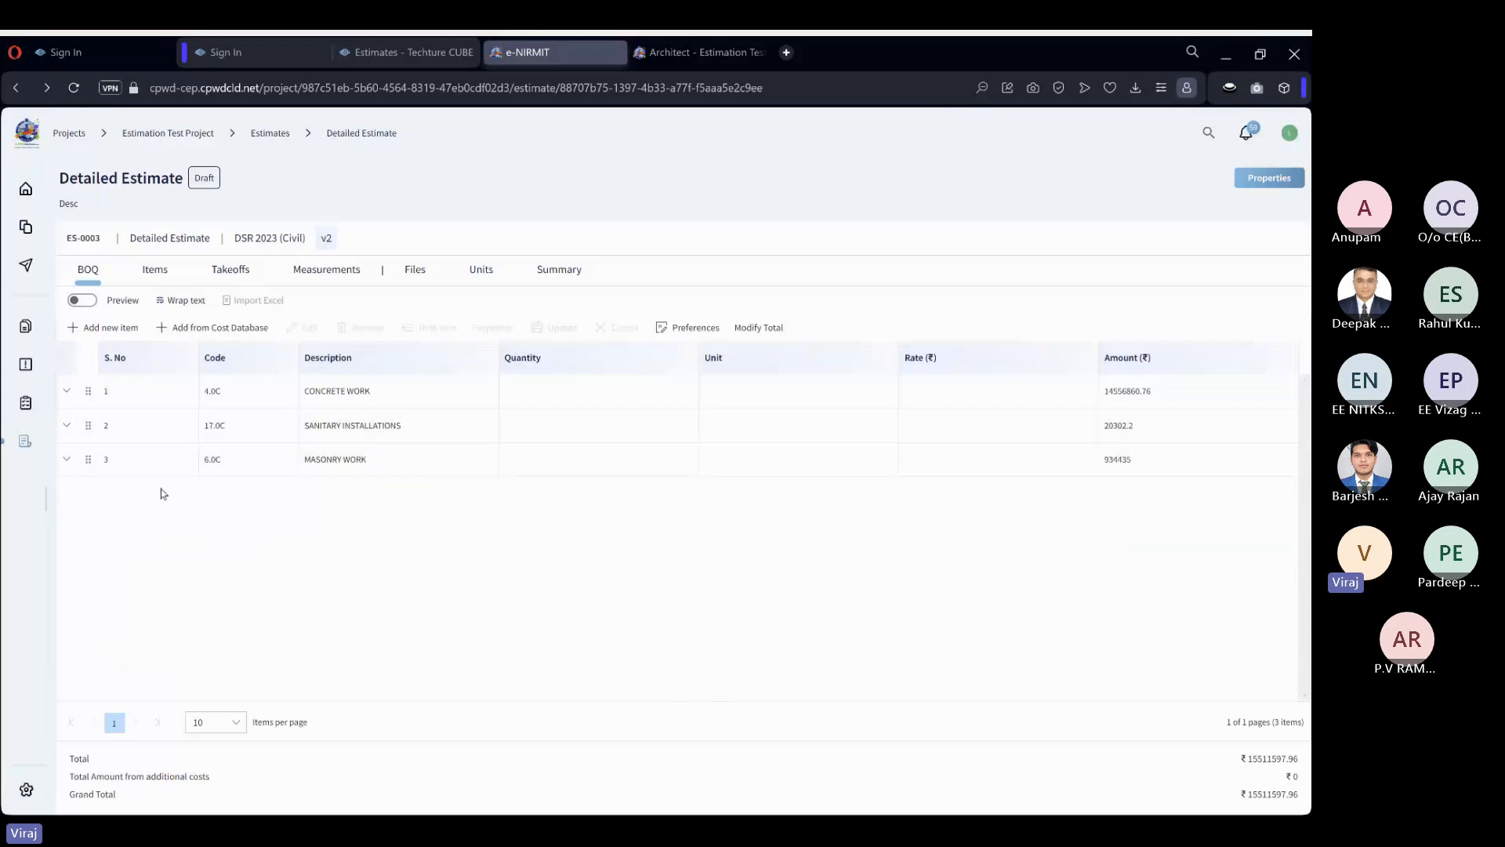
# Check the quantity and amount of item 6.4.1C under the brick work item in Masonry Work, and collapse the group.
pyautogui.click(67, 460)
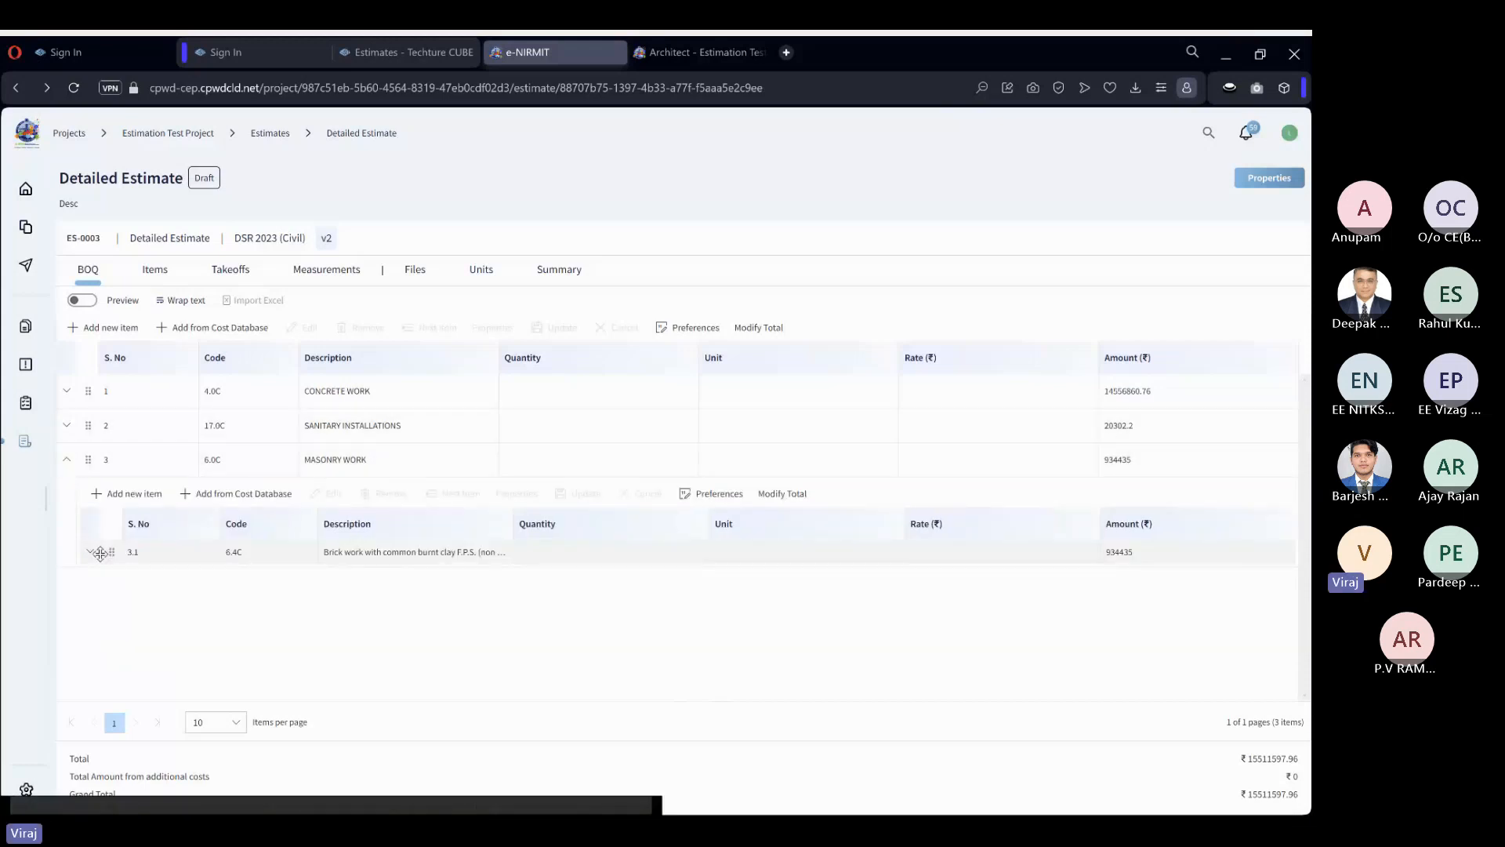
pyautogui.click(91, 554)
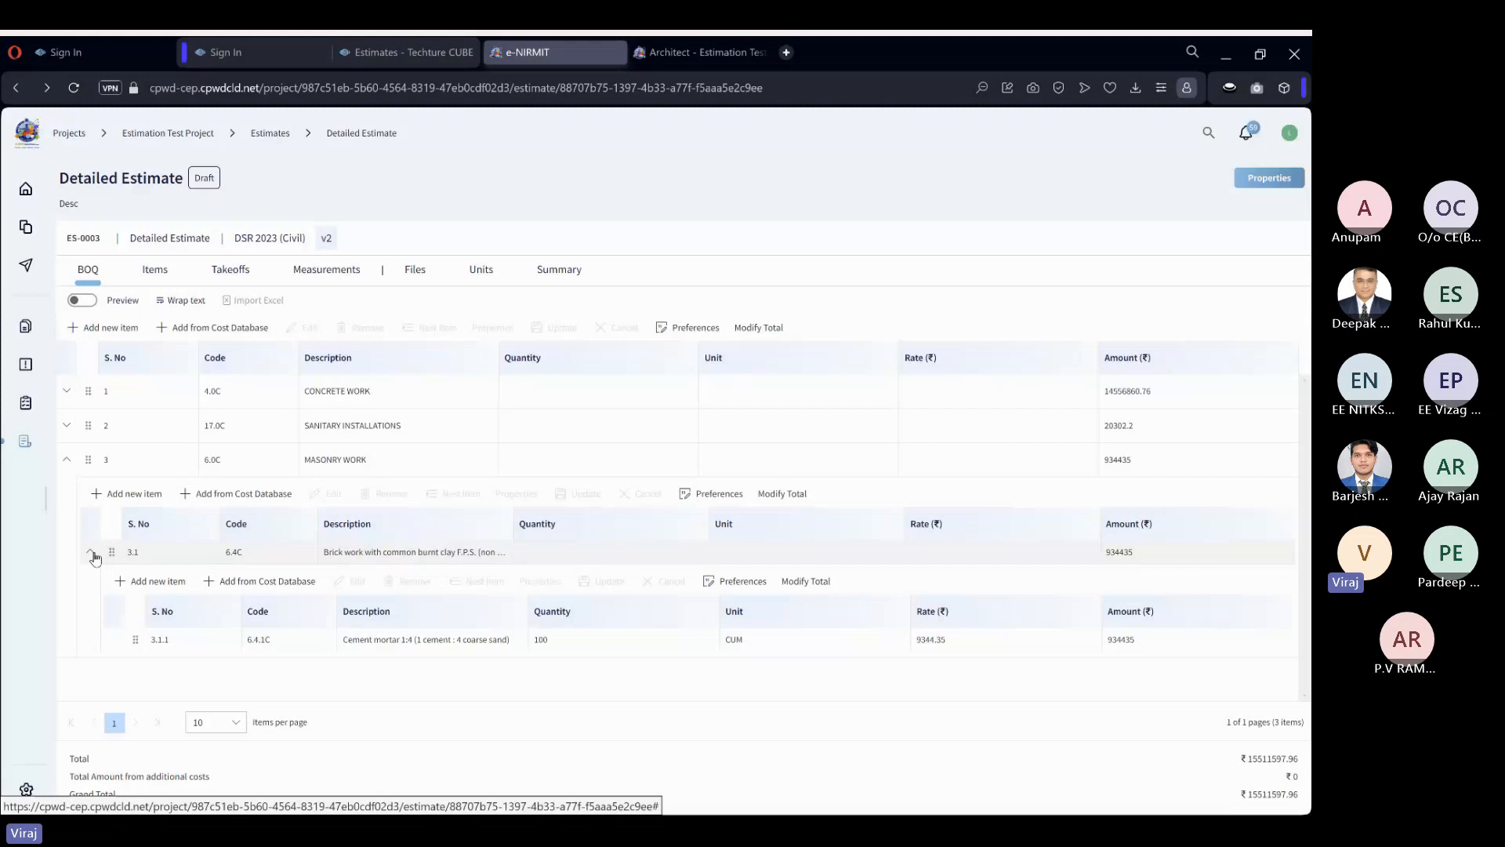
pyautogui.click(72, 463)
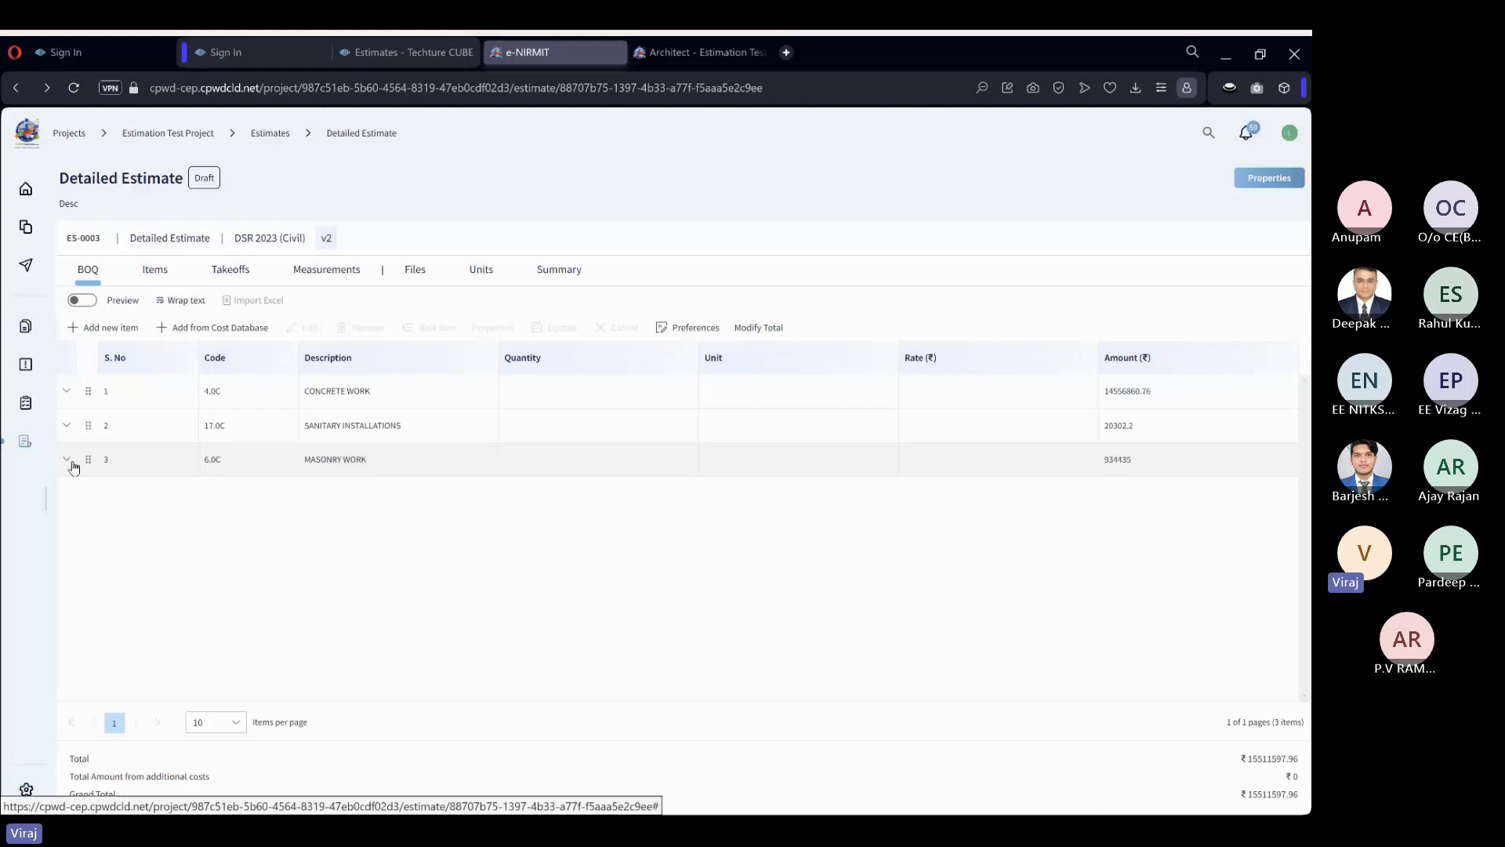
pyautogui.click(249, 95)
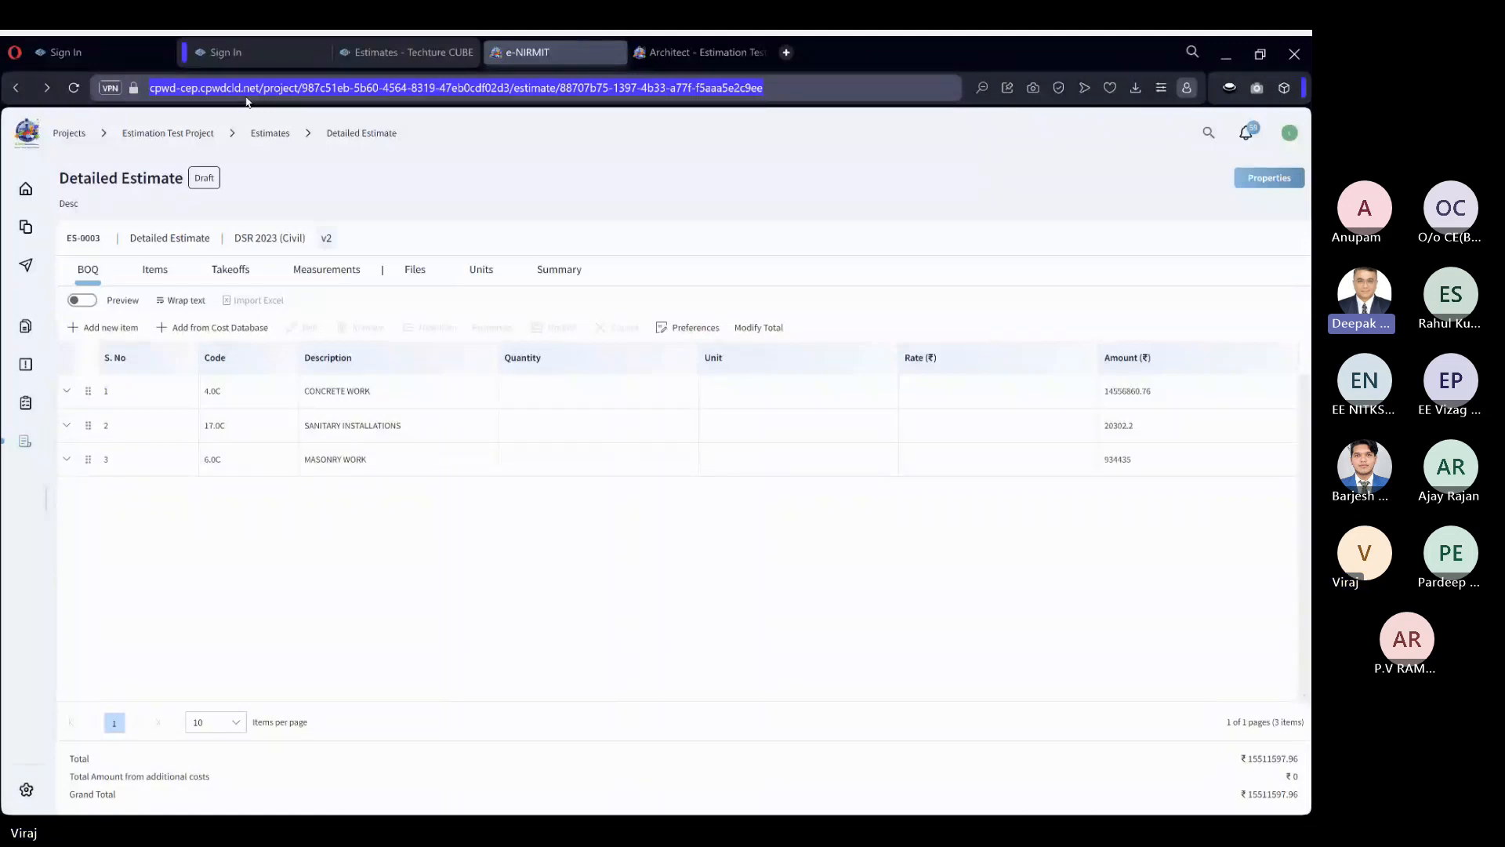
pyautogui.click(397, 195)
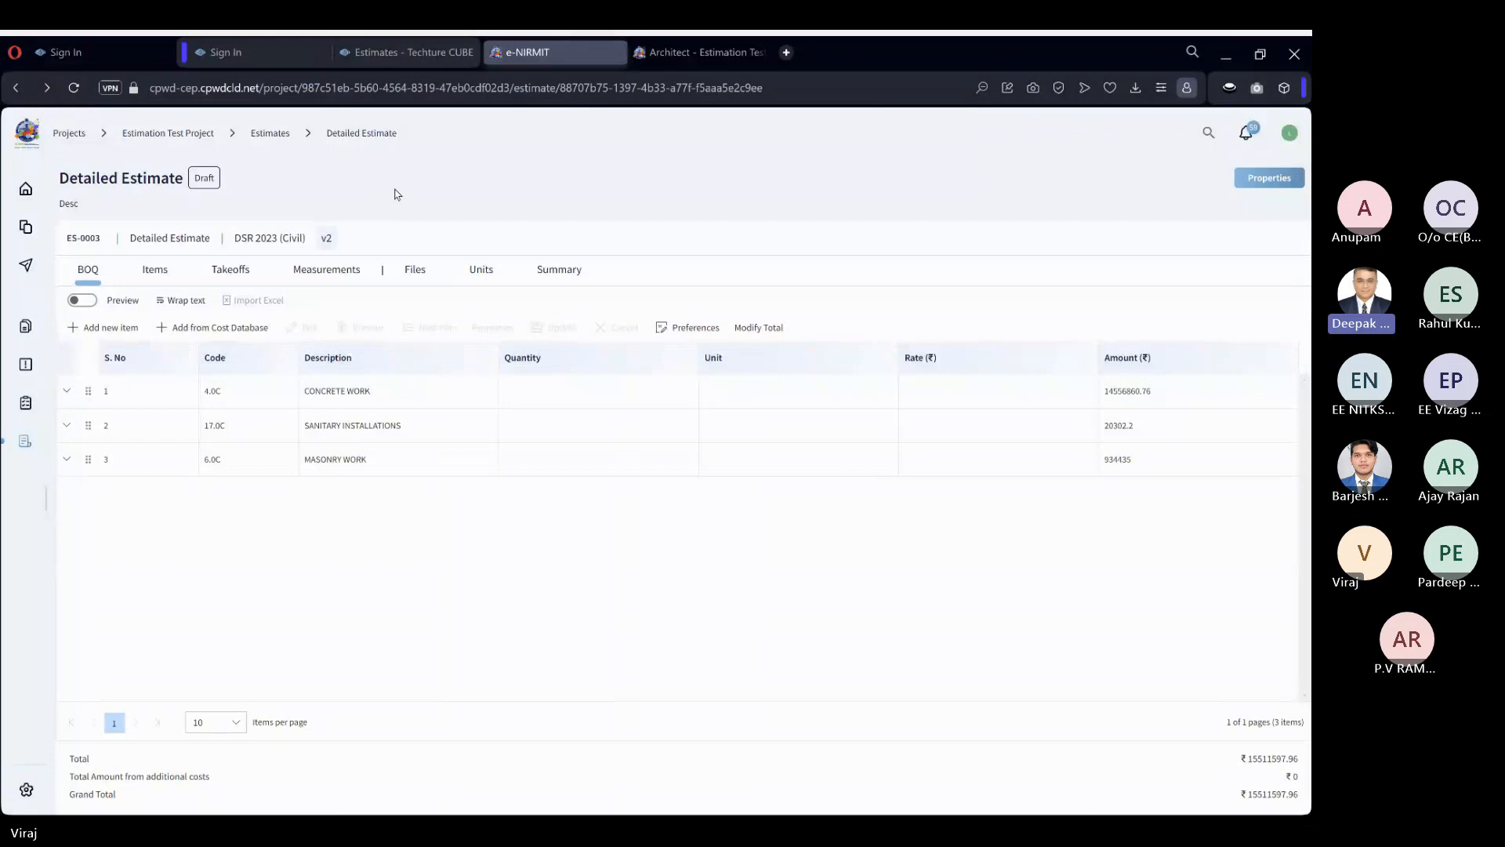